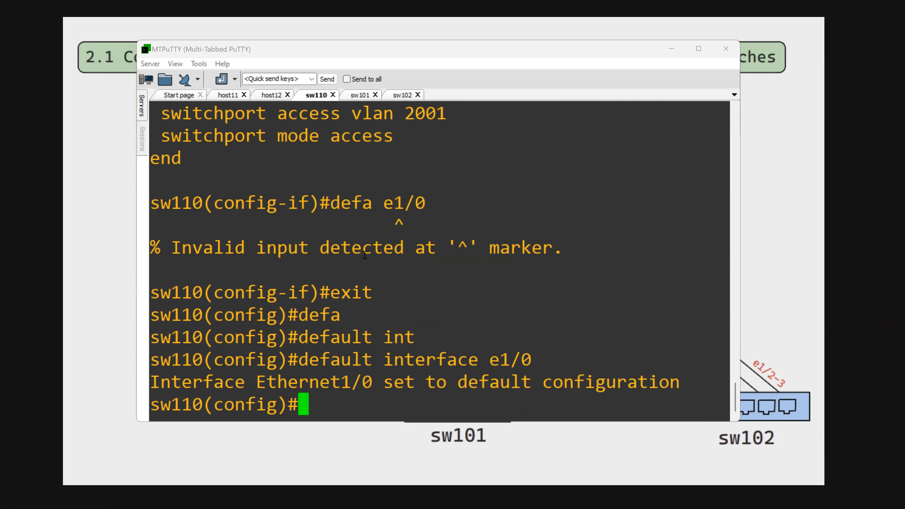
- Enter configuration of interface e1/0 on sw110 and try to set its switchport mode to trunk
type("int e")
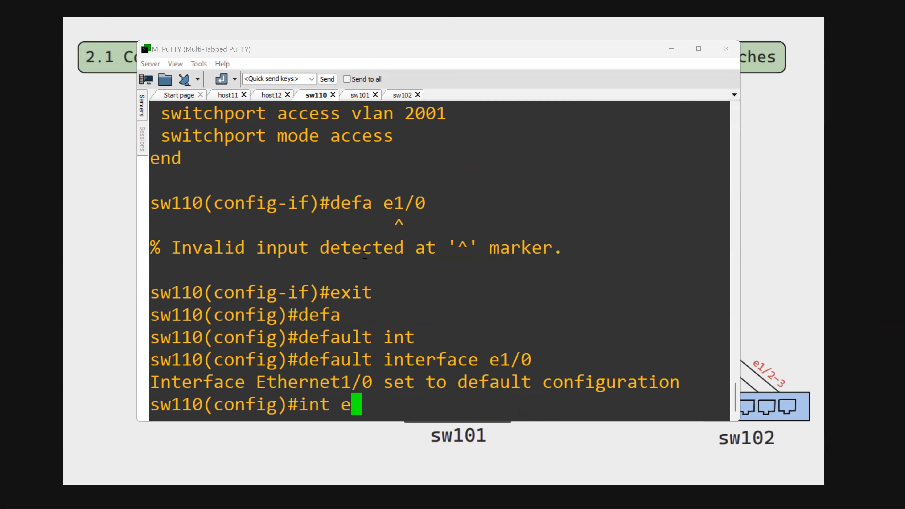
type("1/0")
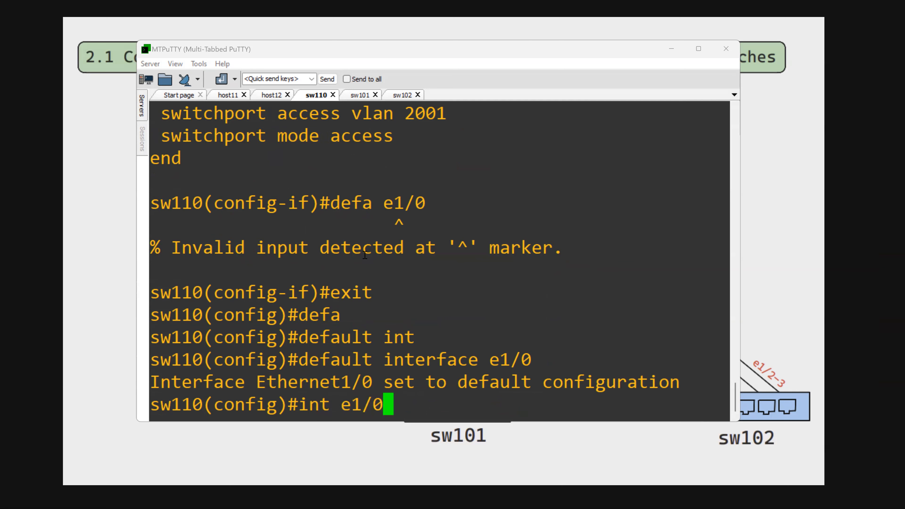
key("Return")
type("sw")
key("Tab")
type("mod")
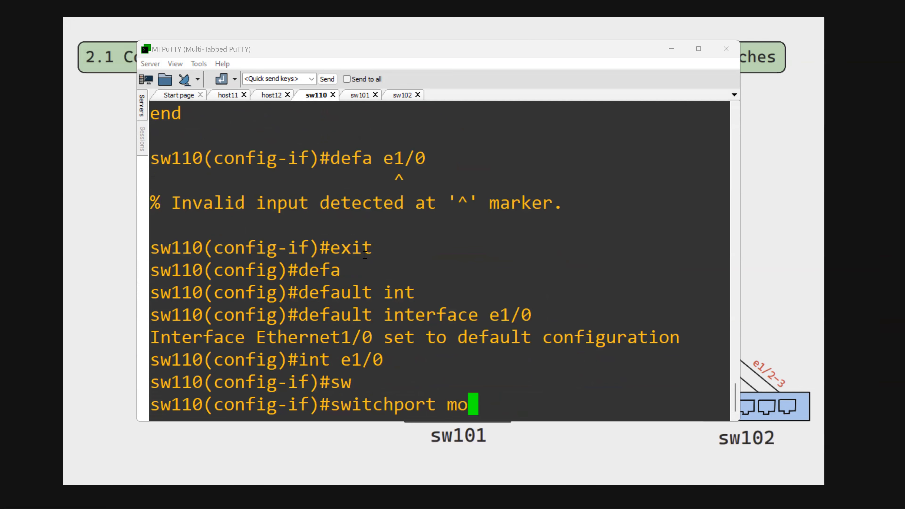
key("Tab")
type("tr")
key("Tab")
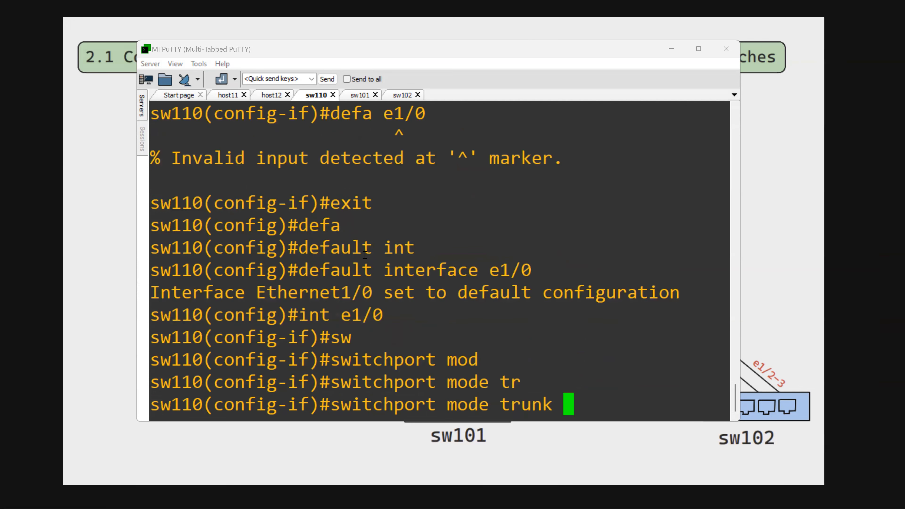
key("Return")
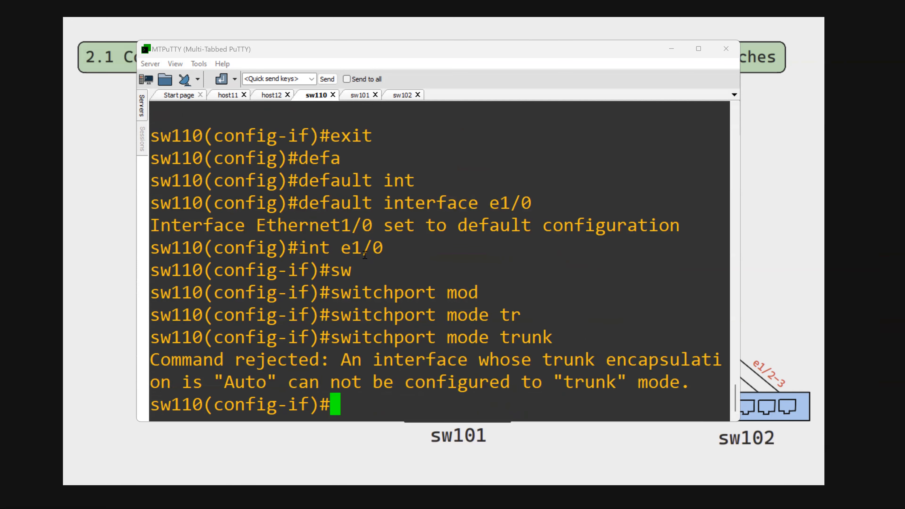
left_click_drag(331, 341, 521, 341)
left_click(537, 361)
left_click_drag(219, 363, 300, 363)
left_click(405, 364)
- Set the trunk encapsulation of interface e1/0 to dot1q
key("Up")
key("BackSpace")
key("BackSpace")
key("BackSpace")
key("BackSpace")
key("BackSpace")
key("BackSpace")
key("BackSpace")
key("BackSpace")
key("BackSpace")
key("BackSpace")
key("BackSpace")
type("tru")
key("Tab")
type("e")
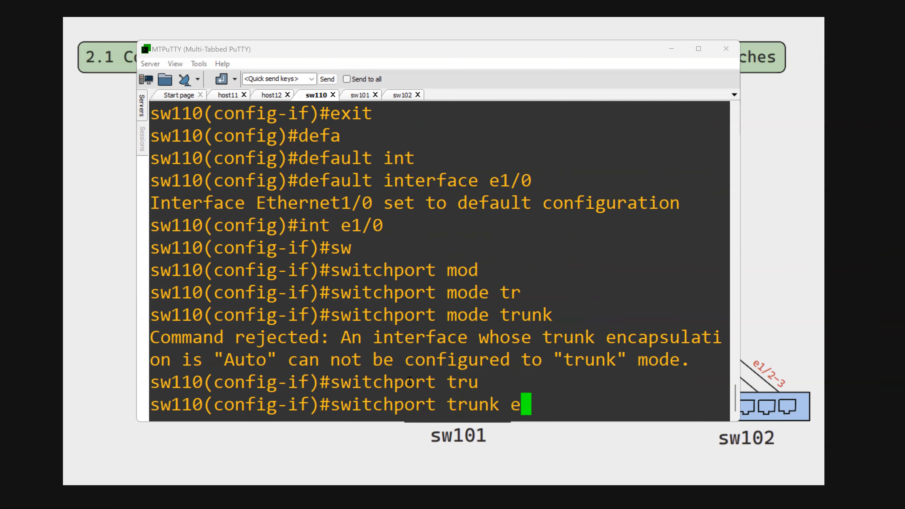
type("n")
key("Tab")
type("do")
key("Tab")
type("t1q")
key("Return")
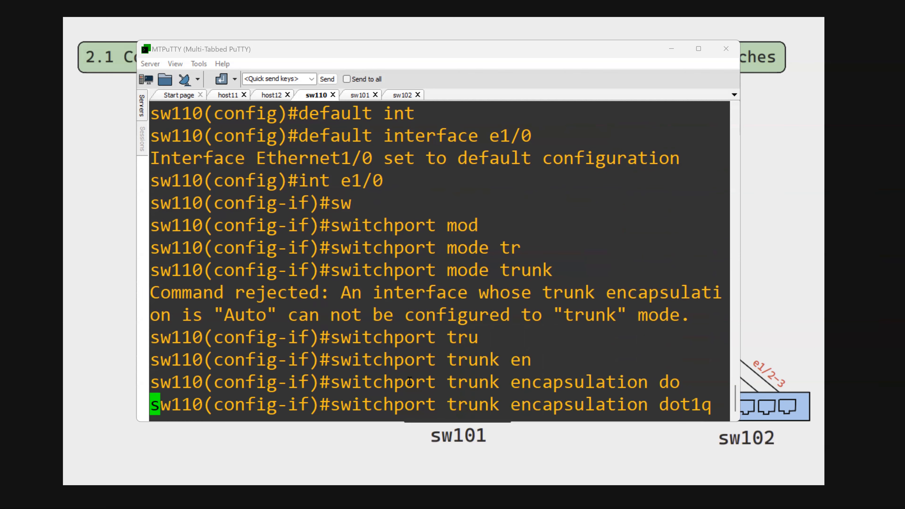
- Set the switchport mode of interface e1/0 to trunk
key("Up")
key("Up")
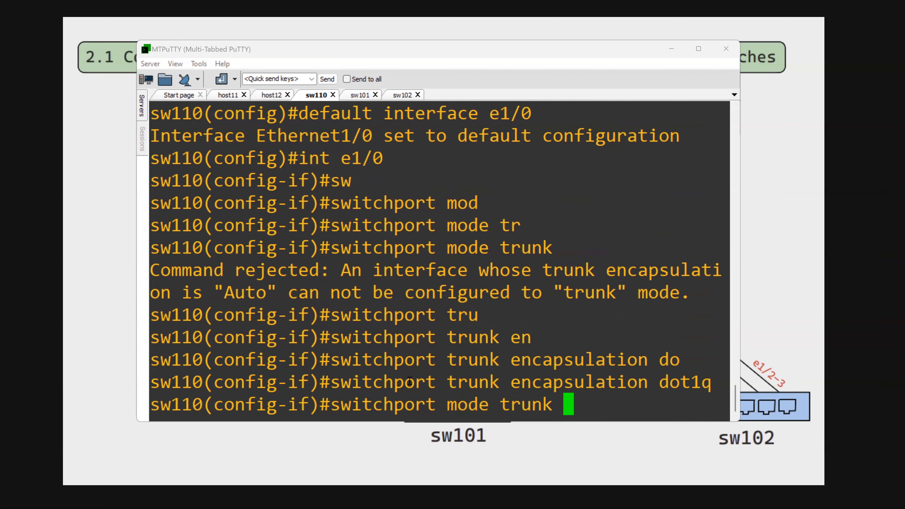
key("Return")
- Display the running configuration of interface e1/0 and check its trunk encapsulation line
type("do ")
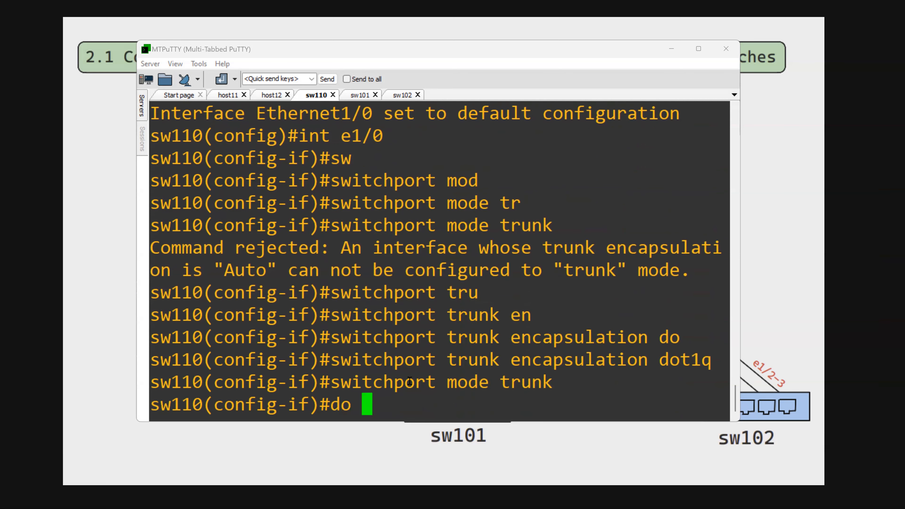
type("sh run int e1/0")
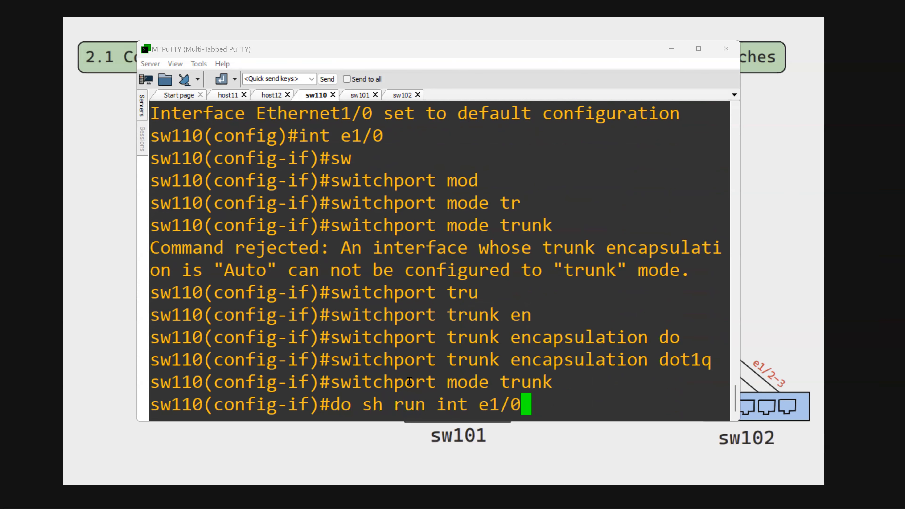
key("Return")
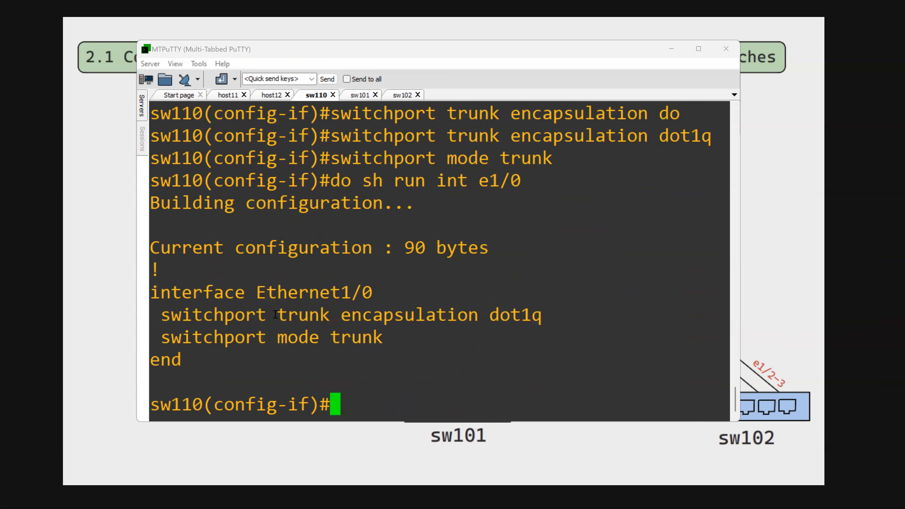
double_click(356, 314)
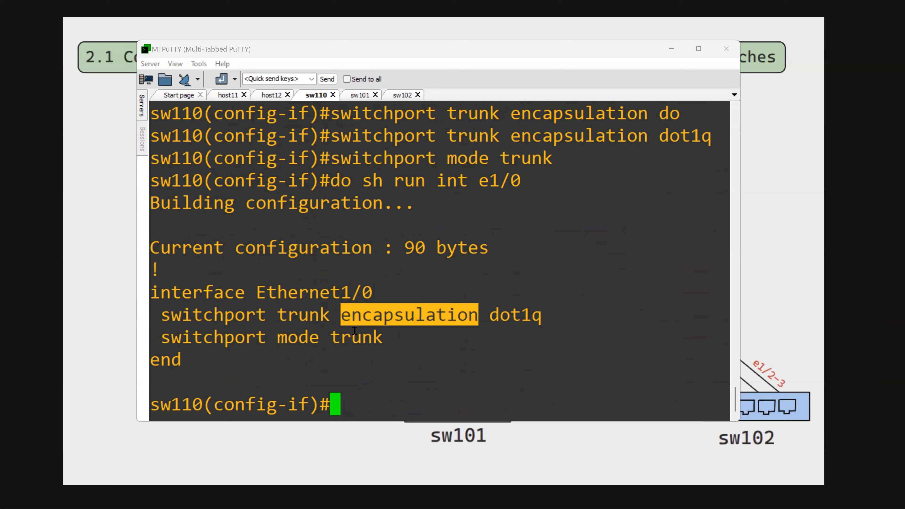
left_click(392, 384)
- List the options of the trunk allowed VLAN command and restrict the e1/0 trunk to VLAN 2000
type("switchport t")
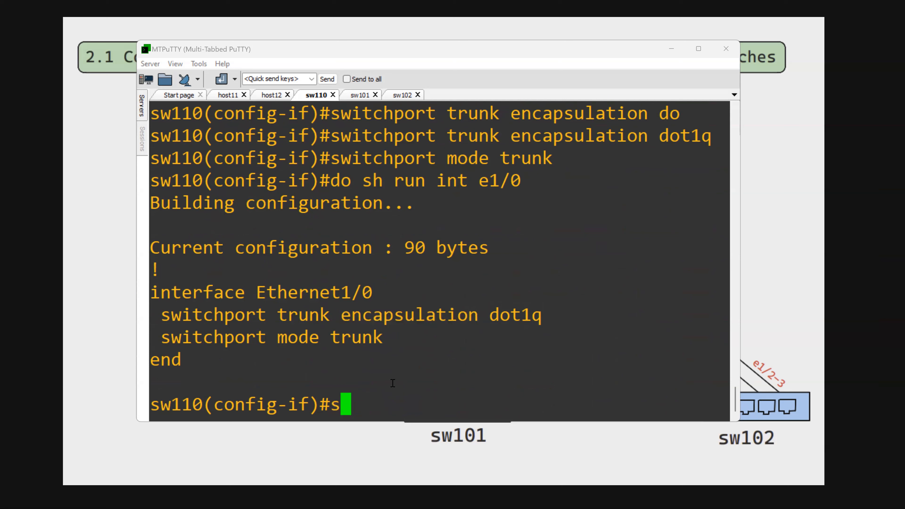
key("Tab")
type("tr")
key("Tab")
type("all")
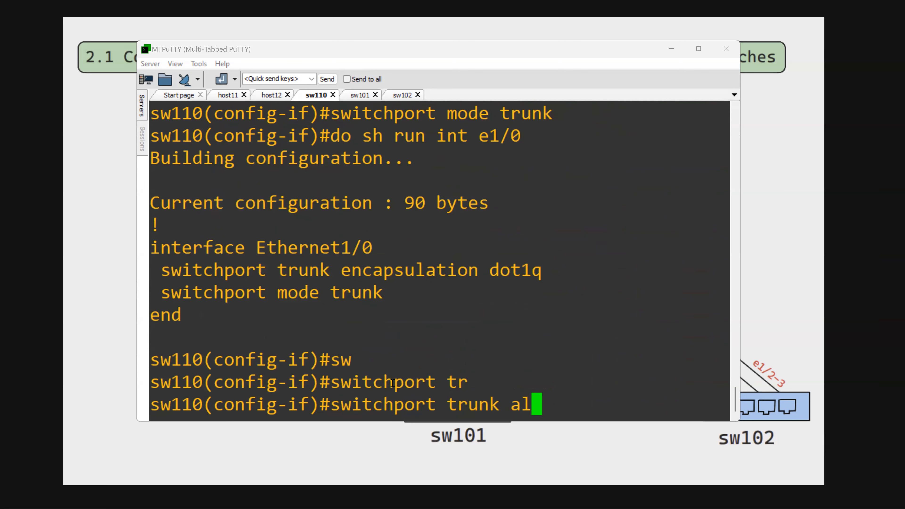
key("Tab")
type("vl")
key("Tab")
type("?")
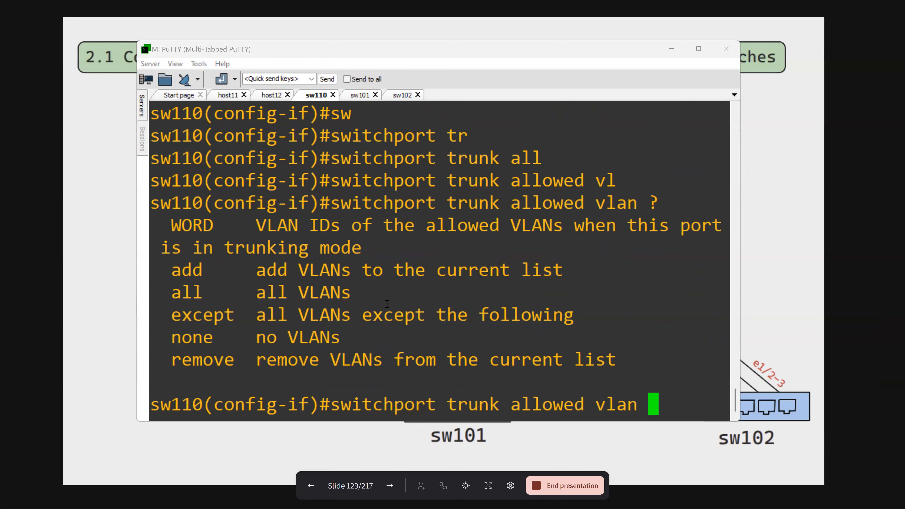
type("2000")
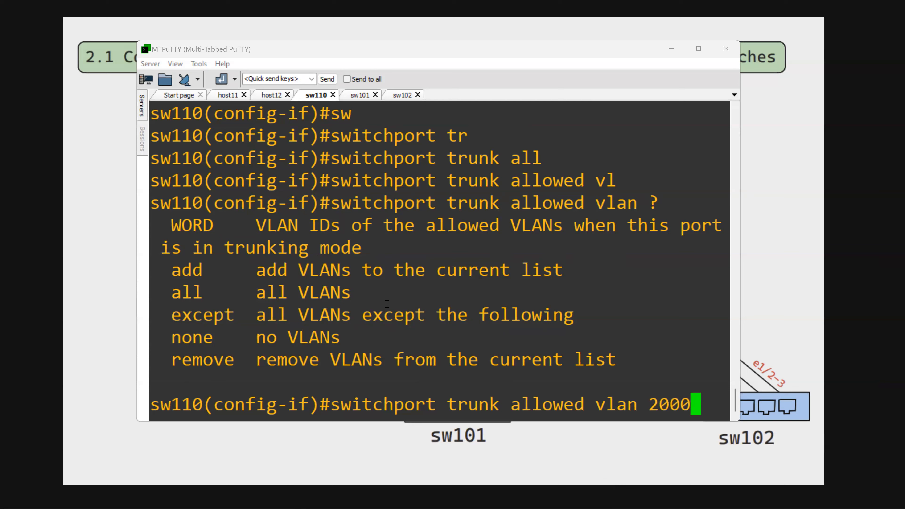
key("Return")
key("Return")
- Display the running configuration of interface e1/0 and check the trunk's allowed VLAN entry
type("do sh run ")
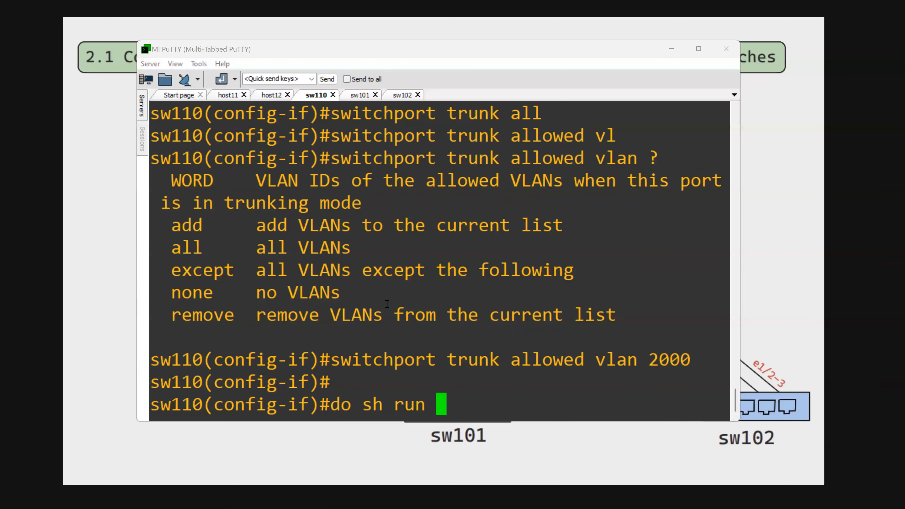
type("int e1/0")
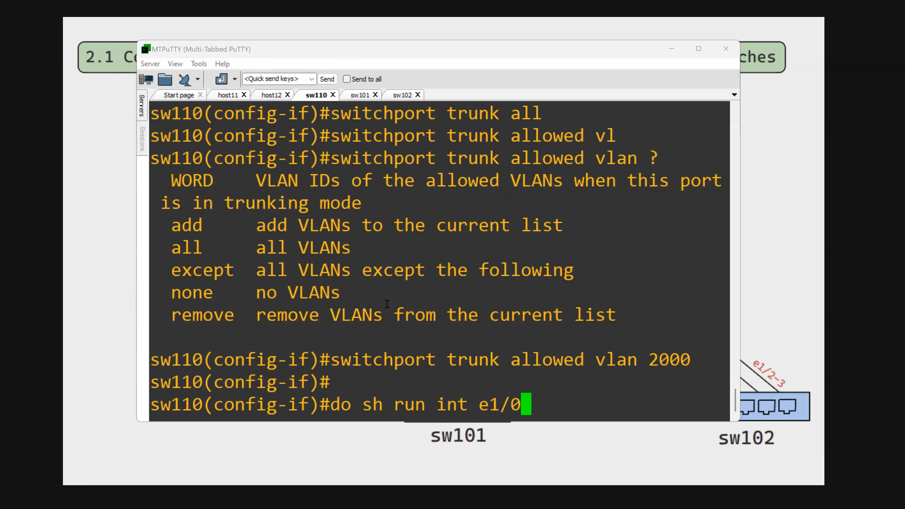
key("Return")
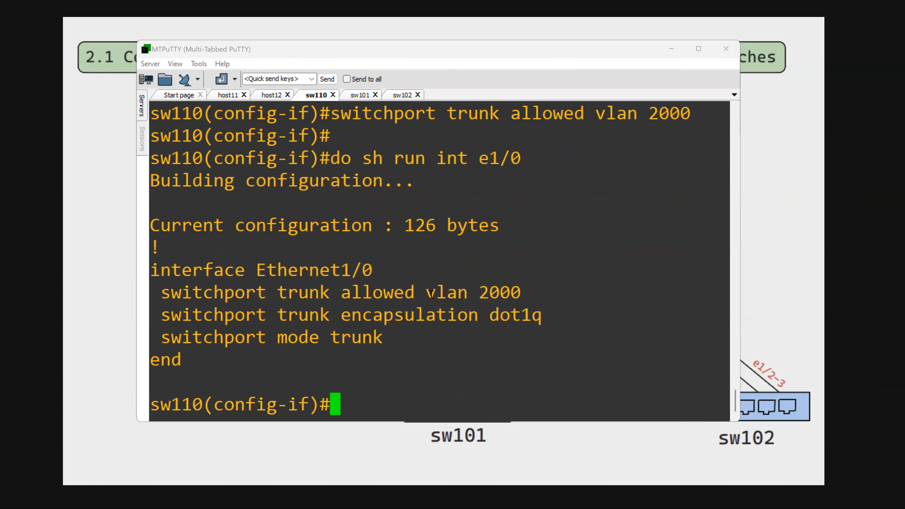
double_click(484, 292)
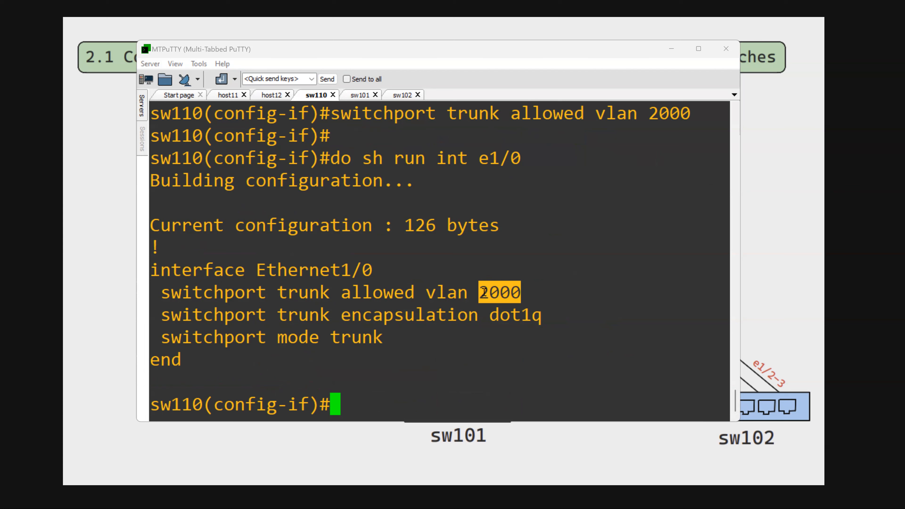
- Recall the allowed VLAN command, cut it back to "switchport trunk allowed" and list the keywords available after it
key("Up")
key("Left")
key("Up")
key("Left")
key("Right")
key("BackSpace")
key("BackSpace")
key("BackSpace")
key("BackSpace")
key("BackSpace")
key("BackSpace")
key("BackSpace")
key("BackSpace")
key("BackSpace")
type("a")
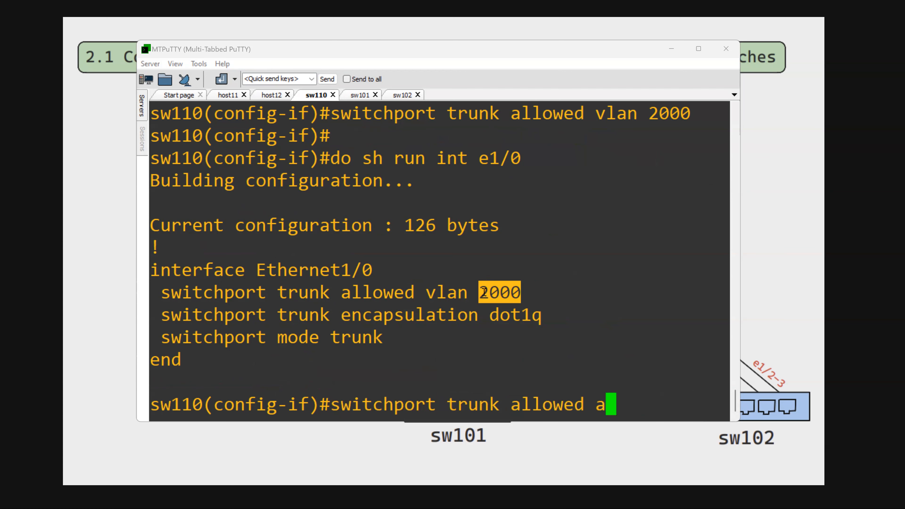
type("d")
key("Tab")
key("BackSpace")
key("BackSpace")
type("?")
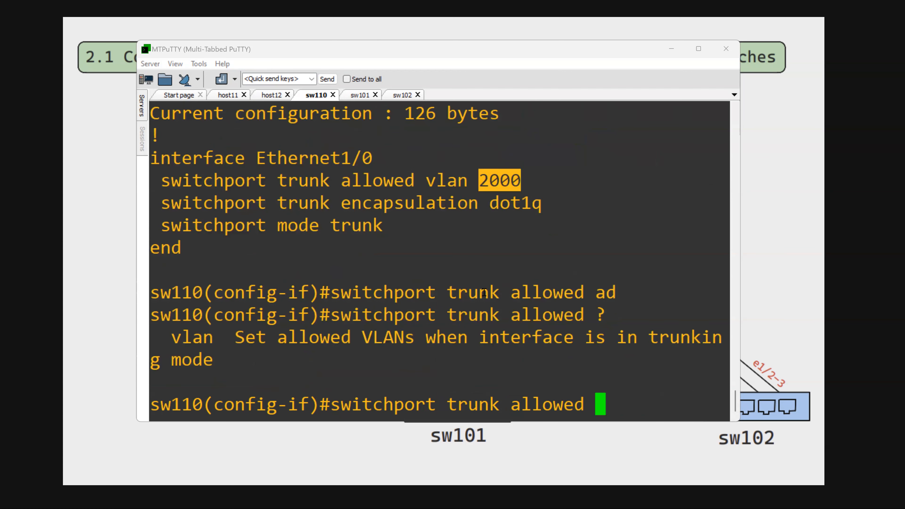
type("vl")
- Add VLAN 2001 to the allowed VLAN list of the e1/0 trunk
key("Tab")
type("ad")
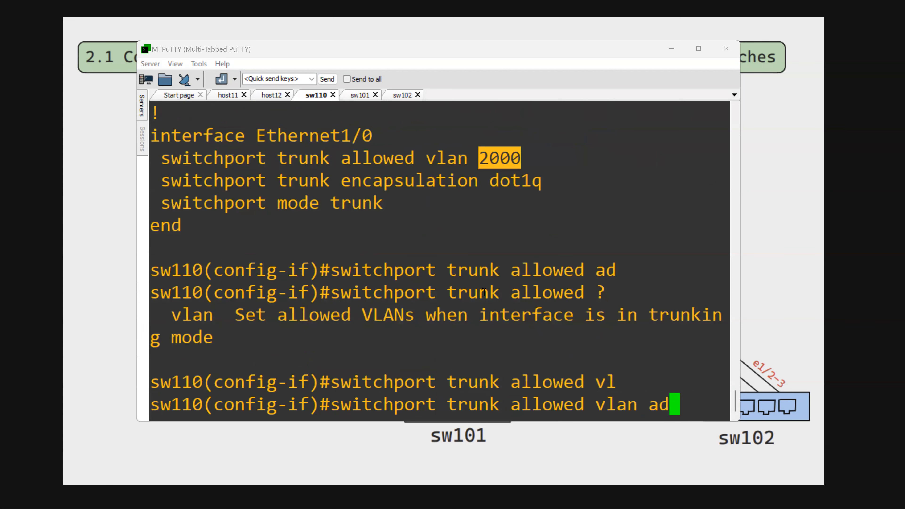
key("Tab")
type("2001")
key("Return")
- Display the running configuration of interface e1/0 again and examine the updated allowed VLAN list
type("s")
key("Up")
key("Up")
key("Up")
key("Down")
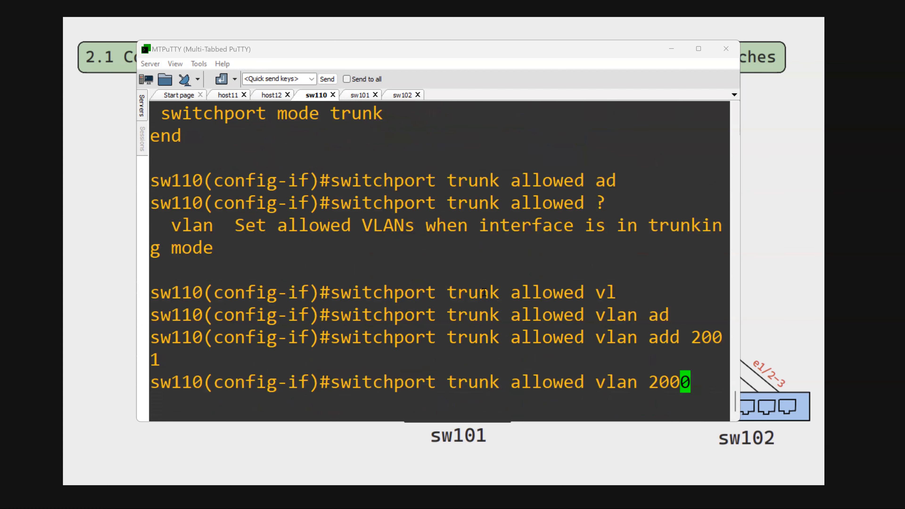
key("Return")
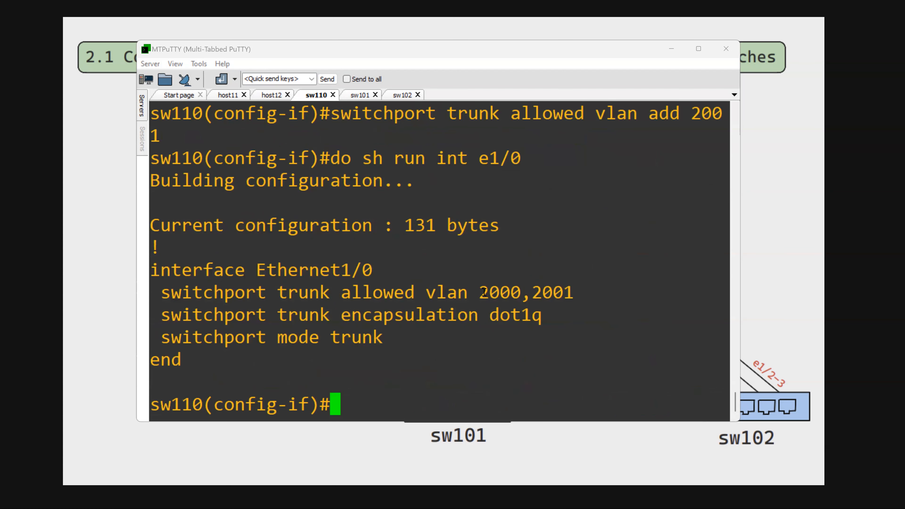
left_click_drag(481, 293, 582, 296)
left_click(576, 333)
- Overwrite the allowed VLAN list of the e1/0 trunk with only VLAN 2000
key("Up")
key("Up")
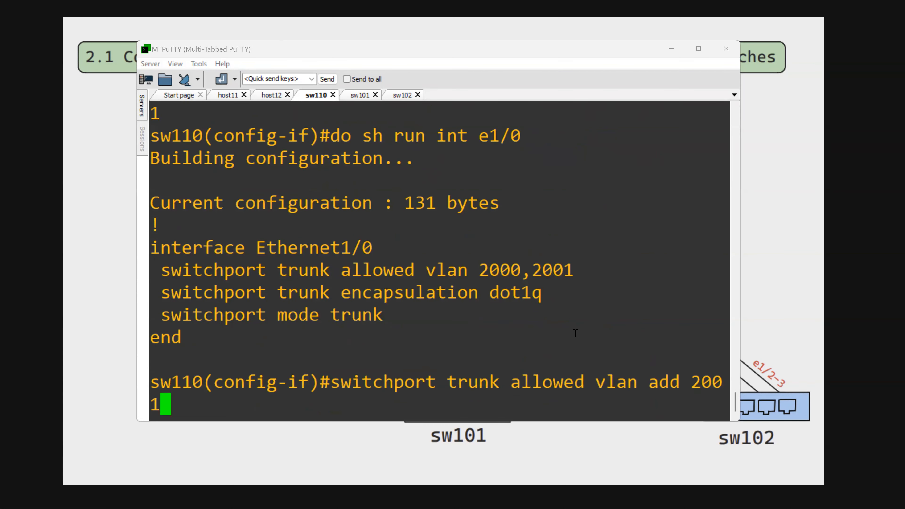
key("Up")
key("Up")
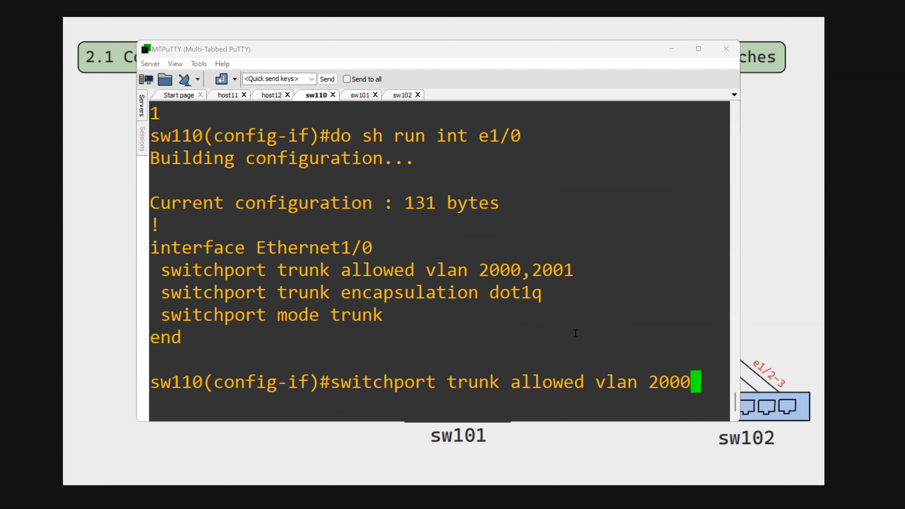
key("Down")
key("Up")
type(",2001,")
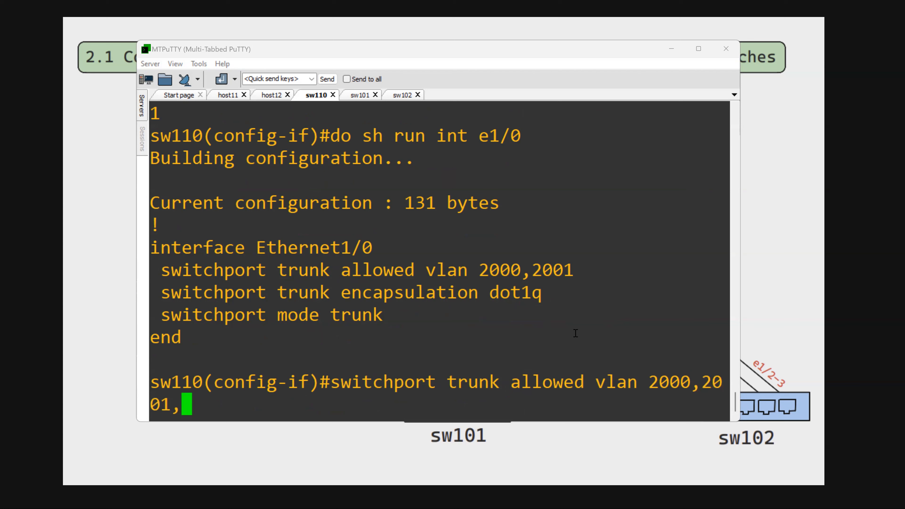
type("200")
type("3")
key("BackSpace")
key("BackSpace")
key("BackSpace")
key("BackSpace")
key("BackSpace")
key("BackSpace")
key("BackSpace")
key("BackSpace")
key("BackSpace")
key("BackSpace")
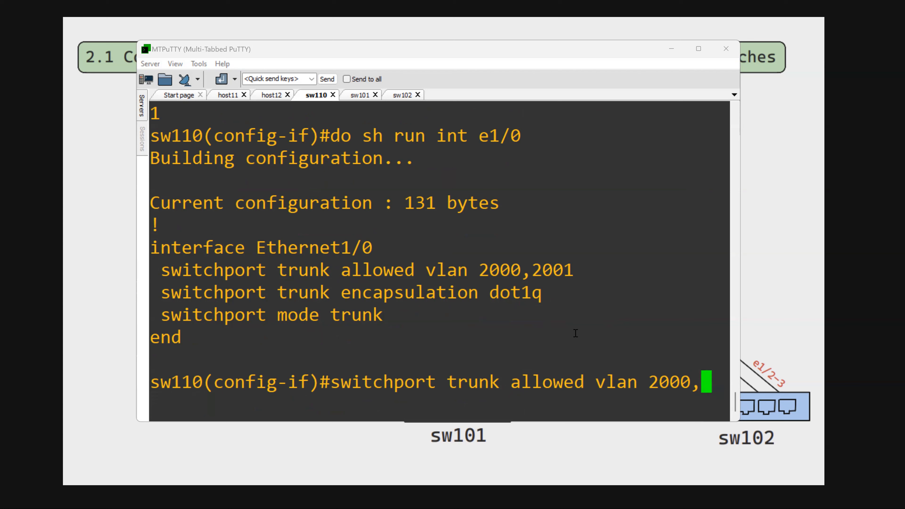
key("Return")
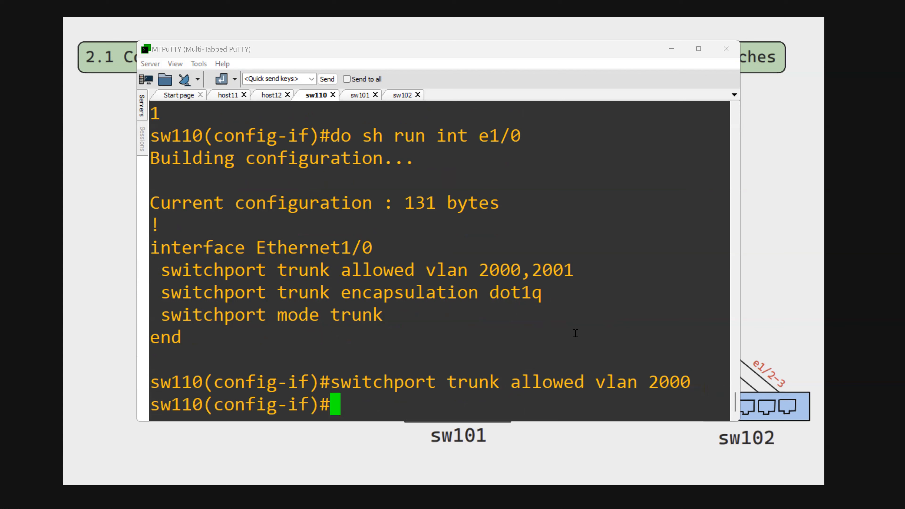
- Recall the VLAN add command, cut it back to "switchport trunk allowed vlan" and list its options, examining the add keyword
key("Up")
key("Up")
key("Up")
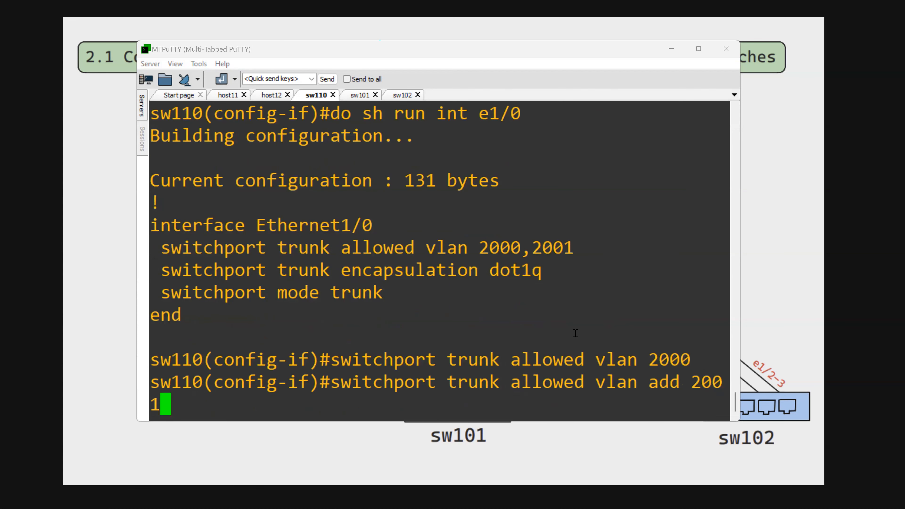
double_click(662, 382)
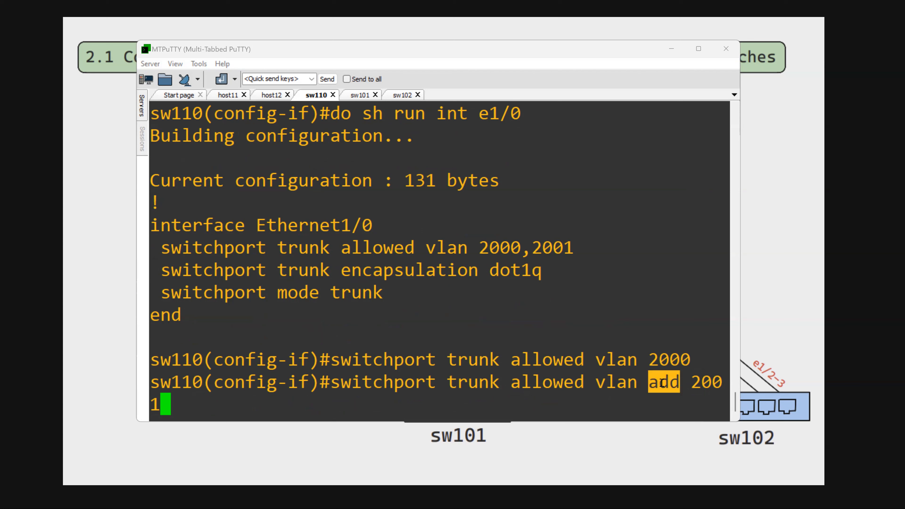
key("BackSpace")
key("BackSpace")
key("BackSpace")
key("BackSpace")
key("BackSpace")
key("BackSpace")
key("BackSpace")
key("BackSpace")
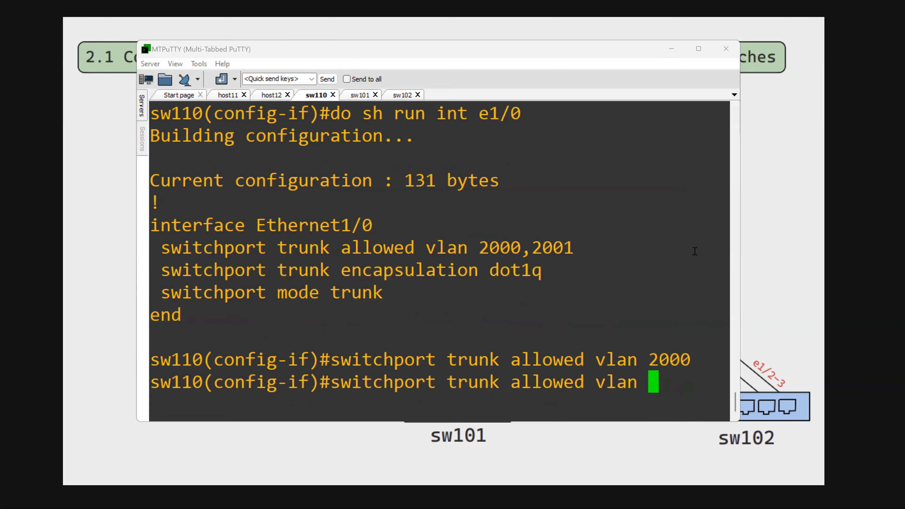
type("?")
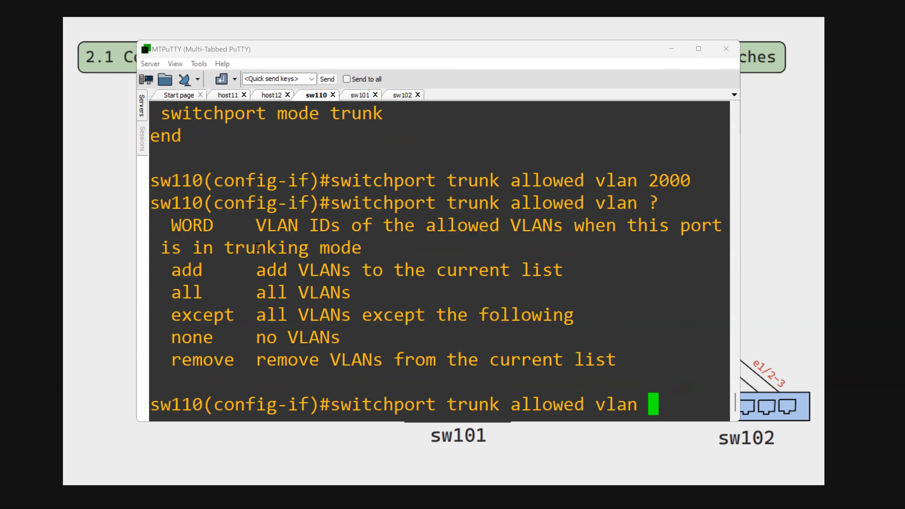
double_click(197, 271)
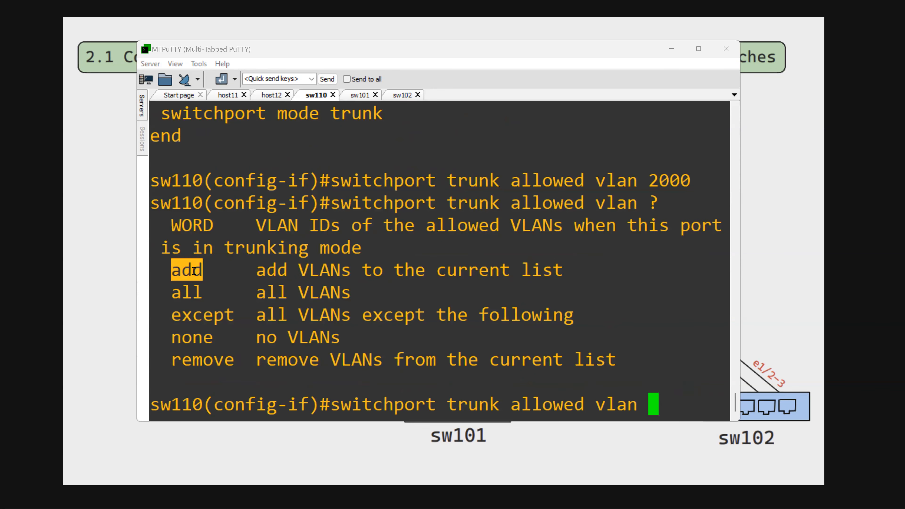
- Examine the remove, none and except keywords in the allowed VLAN options, and clear the pending command line
double_click(203, 360)
double_click(196, 337)
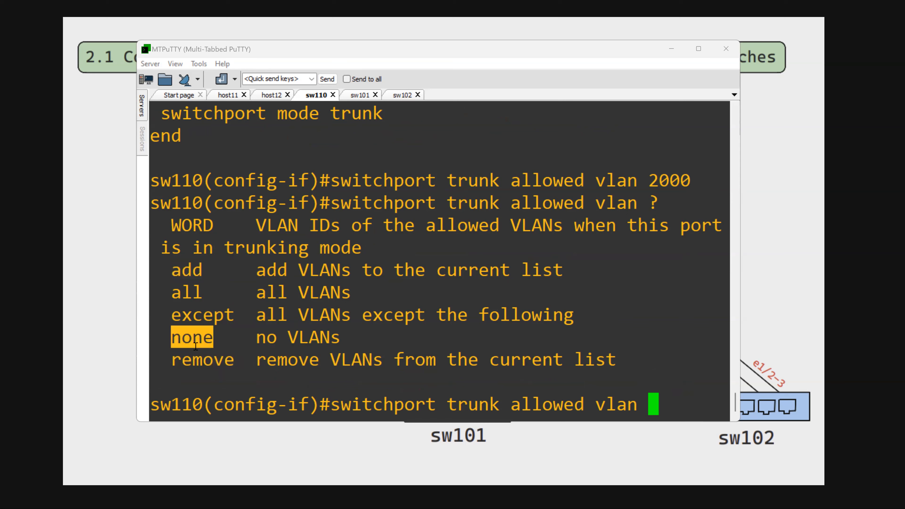
double_click(198, 315)
left_click(303, 321)
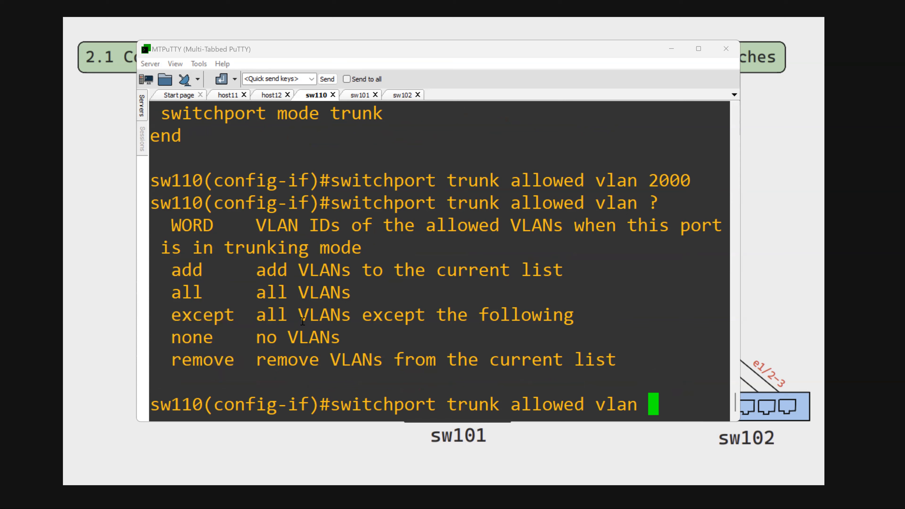
key("BackSpace")
key("BackSpace")
key("BackSpace")
key("BackSpace")
key("BackSpace")
key("BackSpace")
key("BackSpace")
key("BackSpace")
key("BackSpace")
key("BackSpace")
key("BackSpace")
key("BackSpace")
key("BackSpace")
key("BackSpace")
key("BackSpace")
key("BackSpace")
key("BackSpace")
key("BackSpace")
key("BackSpace")
key("BackSpace")
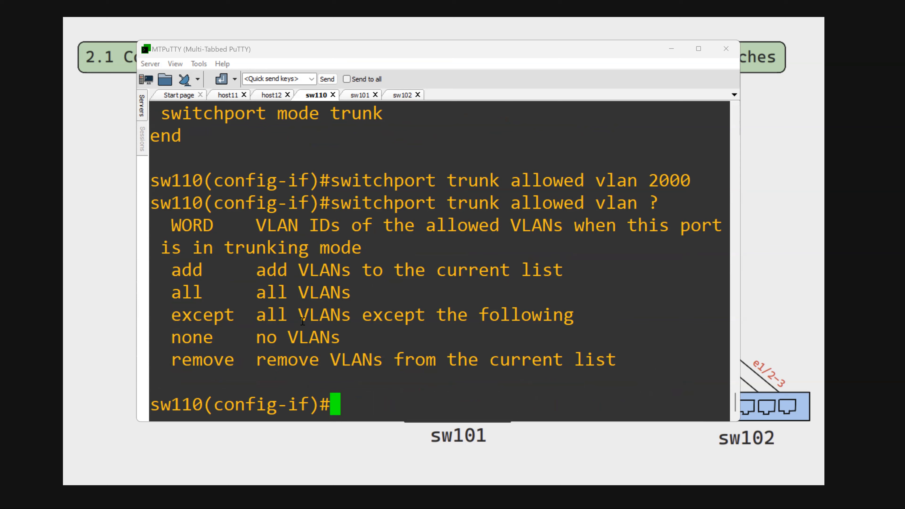
- Switch to the sw101 session and bring its console to the privileged prompt
left_click(325, 54)
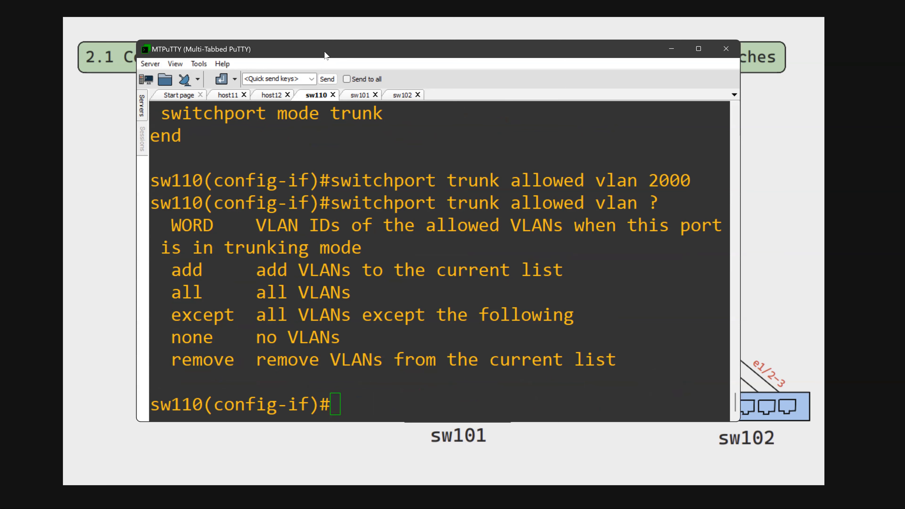
left_click_drag(325, 53, 346, 59)
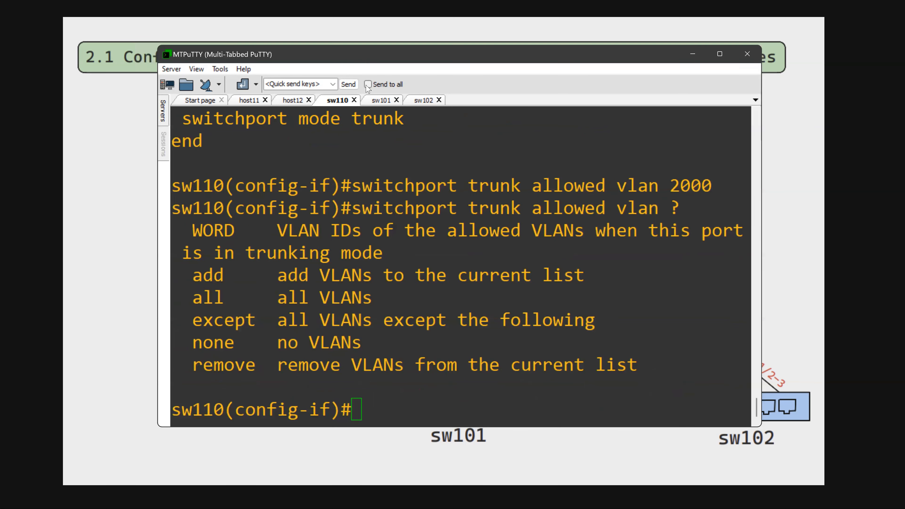
left_click(379, 101)
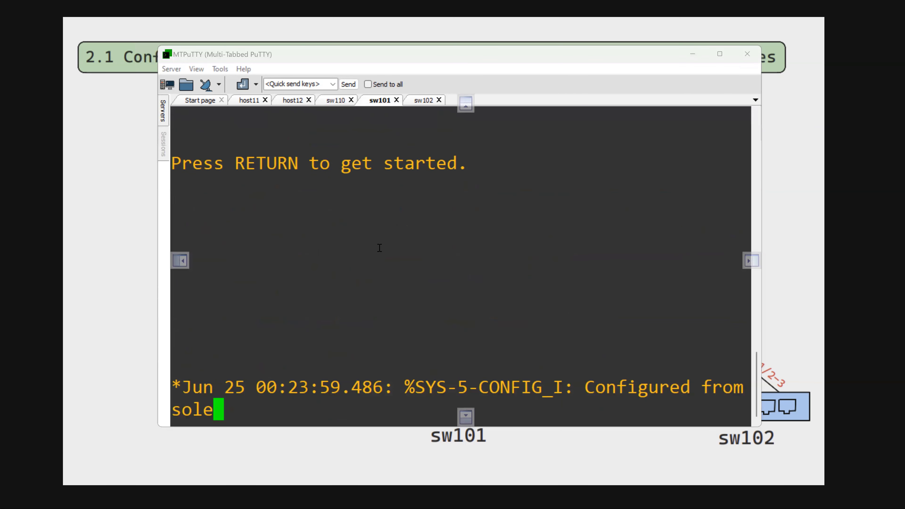
type("ccna")
key("Return")
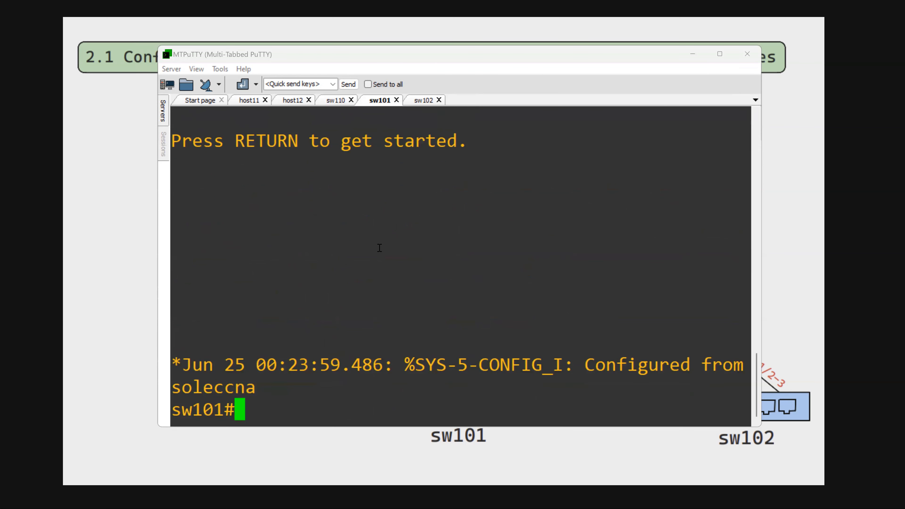
- Enter global configuration mode on sw101 and reset interface e1/2 to its default configuration
type("conf t")
key("Return")
type("defa")
key("Tab")
type("i")
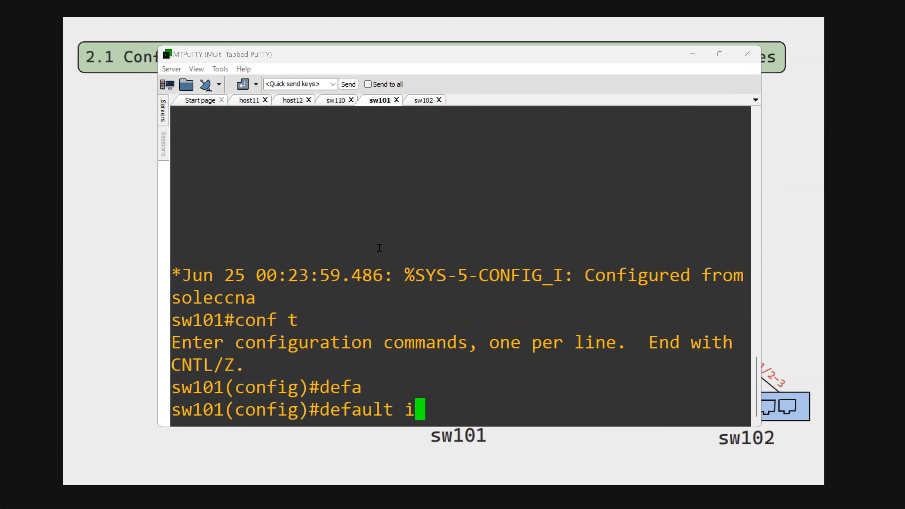
type("nt e2/")
key("BackSpace")
key("BackSpace")
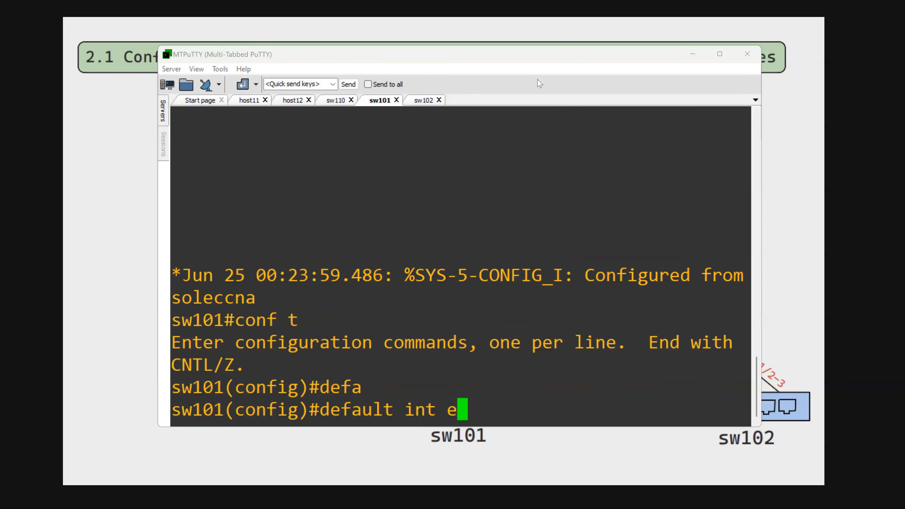
left_click(469, 59)
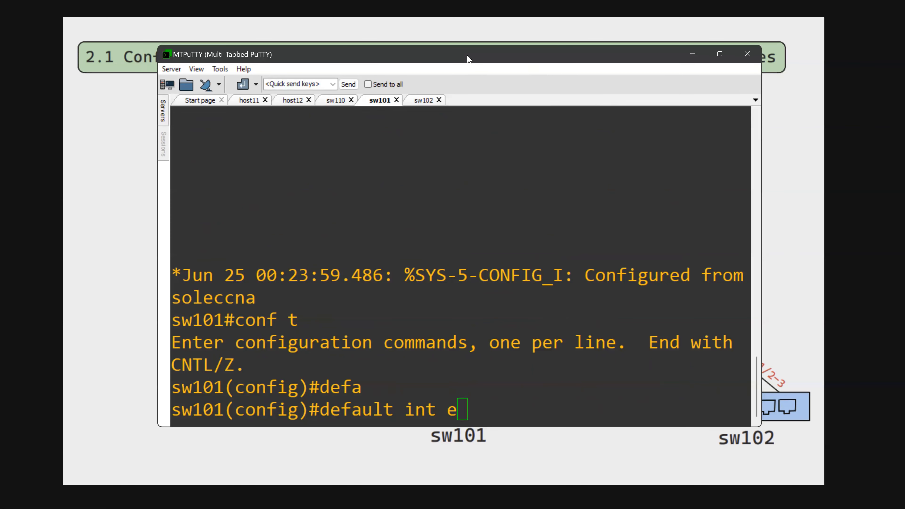
left_click_drag(469, 59, 429, 73)
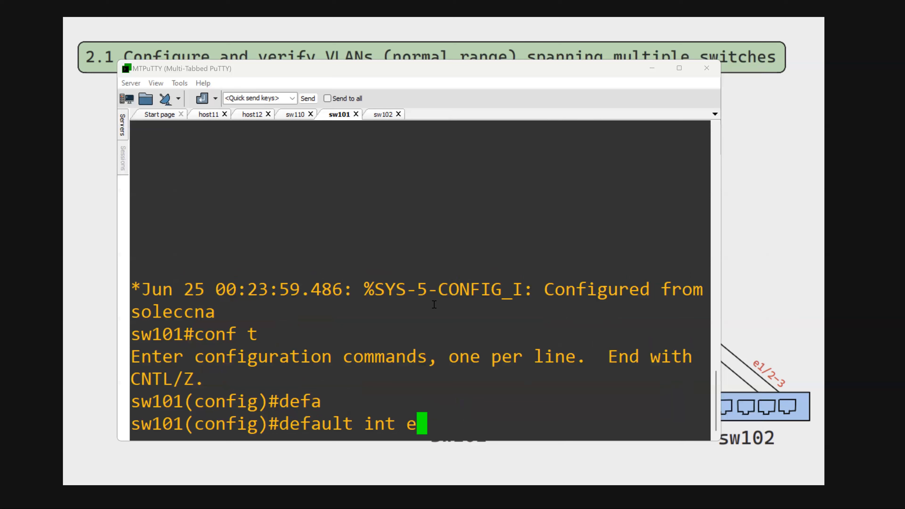
type("1/2")
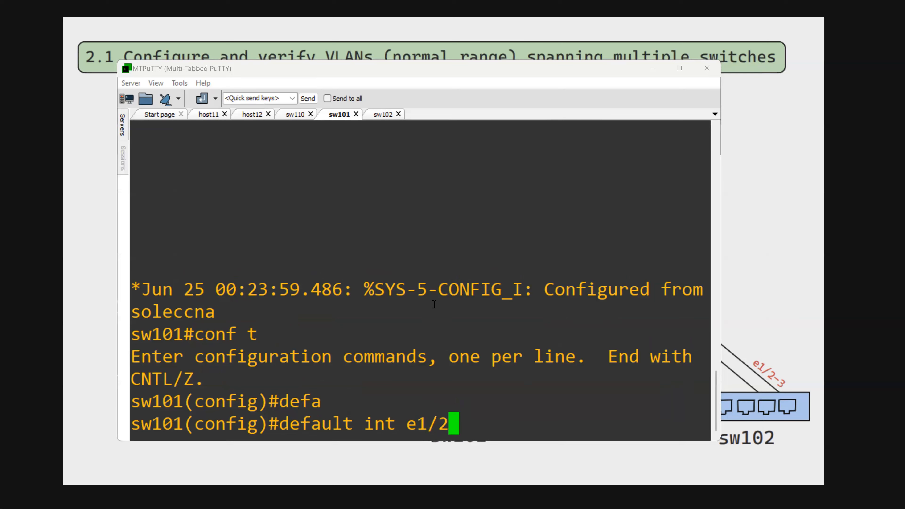
key("Return")
- Reset interface e1/3 on sw101 to its default configuration by reusing the previous command
key("Up")
key("BackSpace")
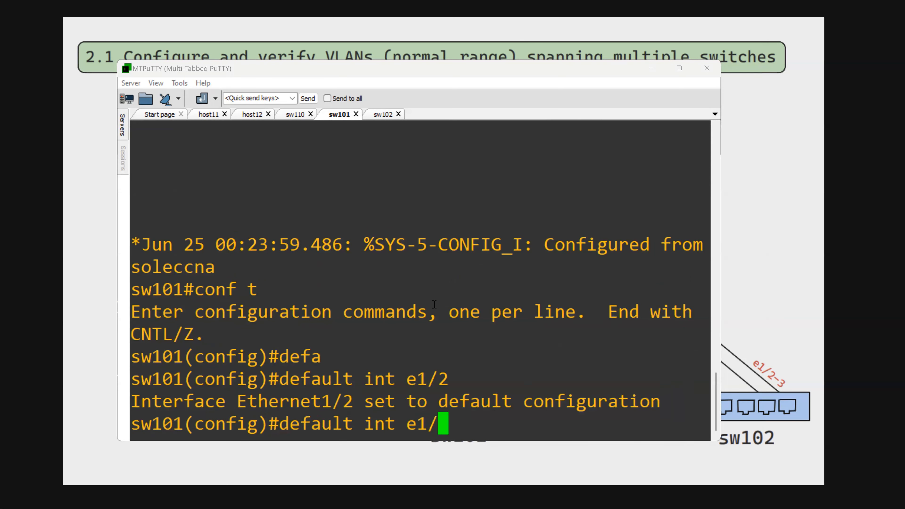
type("3")
key("Return")
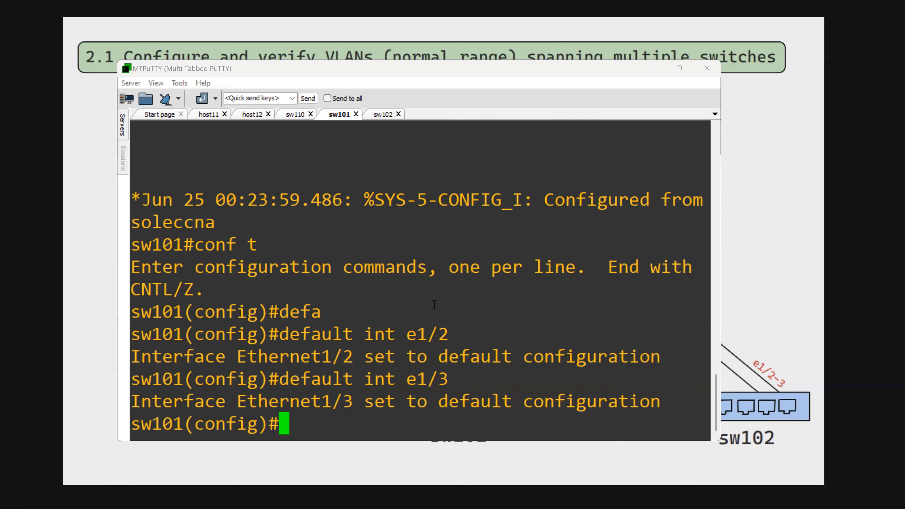
- Enter interface e1/2 on sw101 and set its trunk encapsulation to dot1q
type("int e")
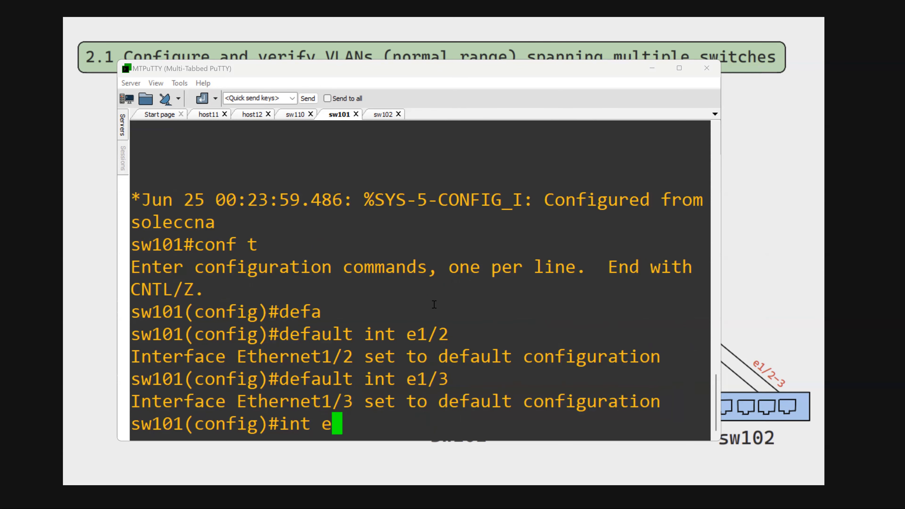
type("1/2")
key("Return")
type("sw101(config-if)#switchport tr")
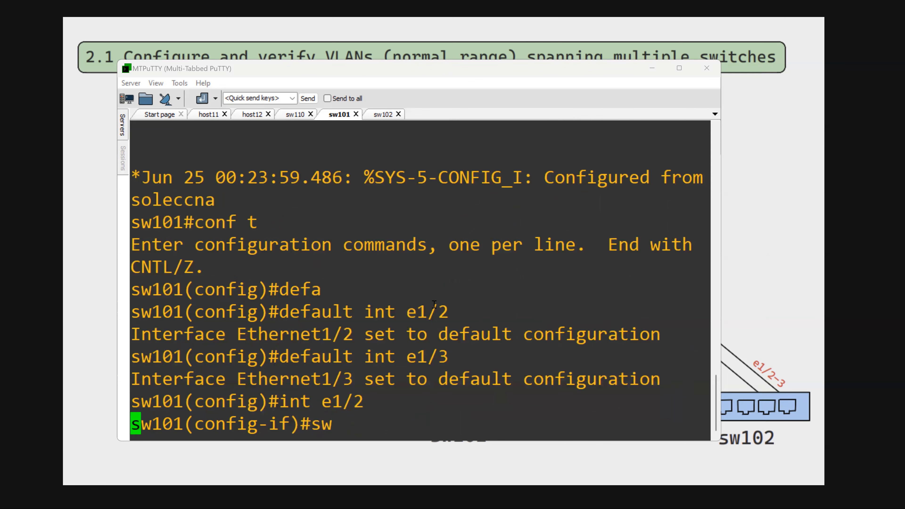
key("Tab")
type("tr")
key("Tab")
type("en")
key("Tab")
type("do")
key("Tab")
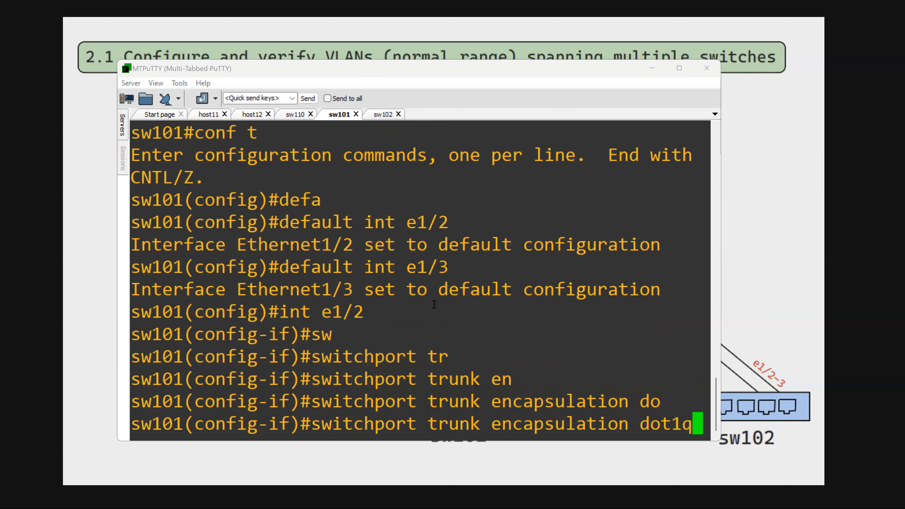
key("Return")
- Set the switchport mode of e1/2 on sw101 to trunk
type("sw")
key("Tab")
type("mo")
key("Tab")
type("tr")
key("Tab")
key("Return")
- Set the allowed VLAN list of the e1/2 trunk on sw101 to 2000,2001
type("switchport")
key("Tab")
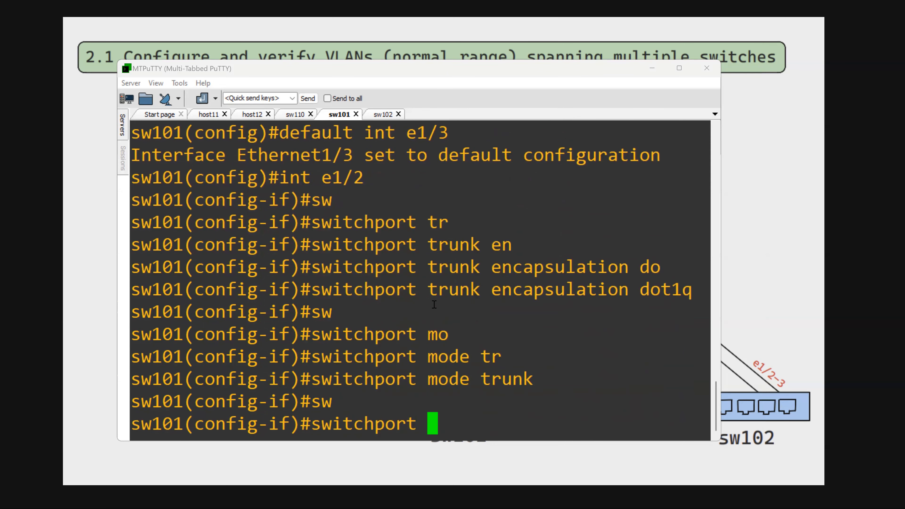
type("t")
key("Tab")
type("all")
key("Tab")
type("vl")
key("Tab")
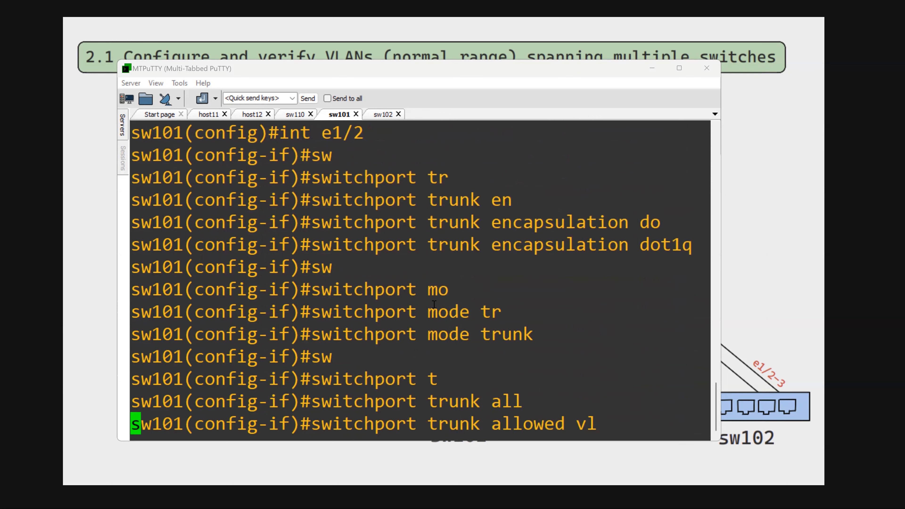
type("2000")
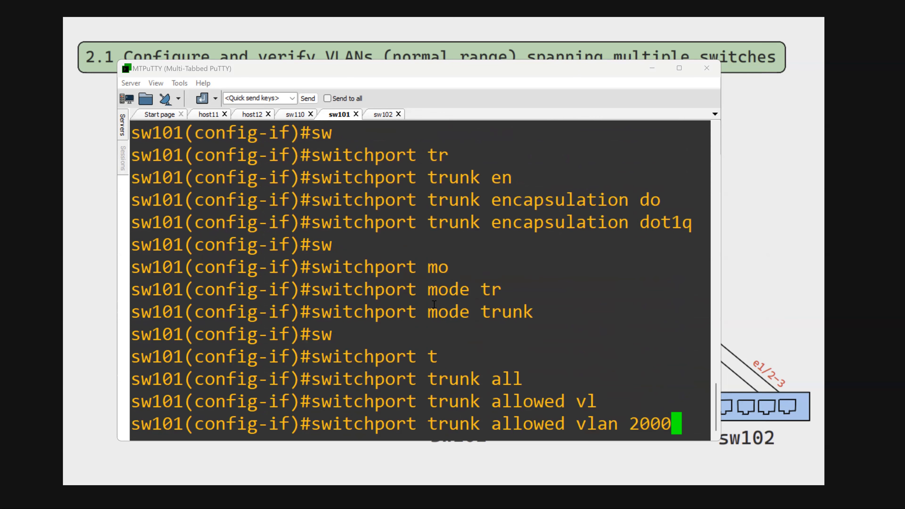
type(",2001")
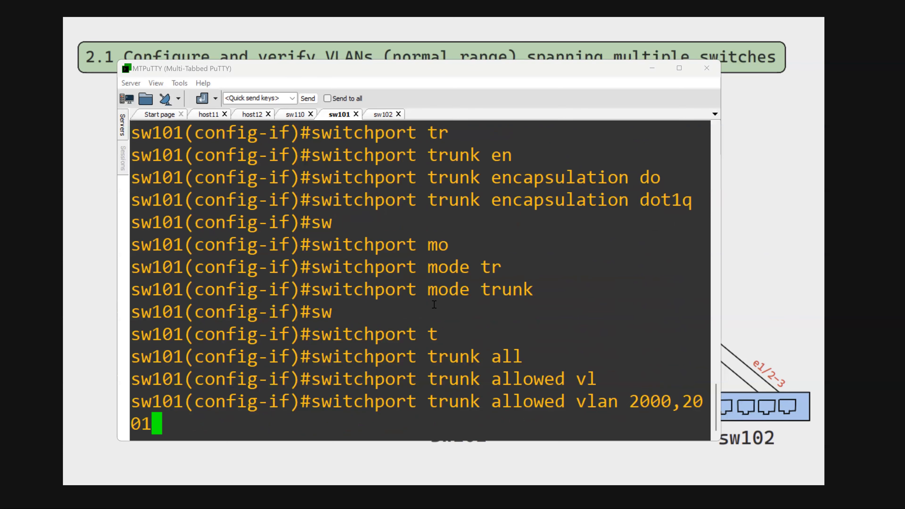
key("Return")
- Display the running configuration of interface e1/2 on sw101 and examine its allowed VLAN list
type("do sh run int")
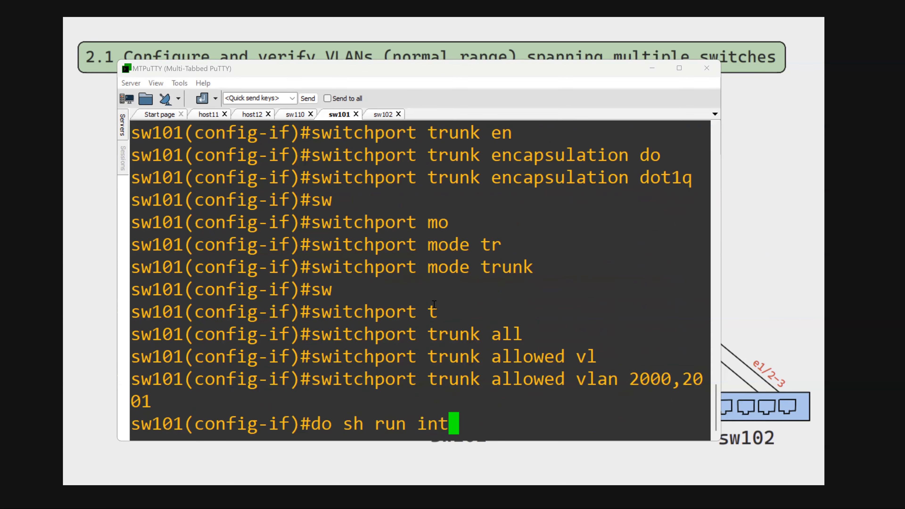
type(" e1/2")
key("Return")
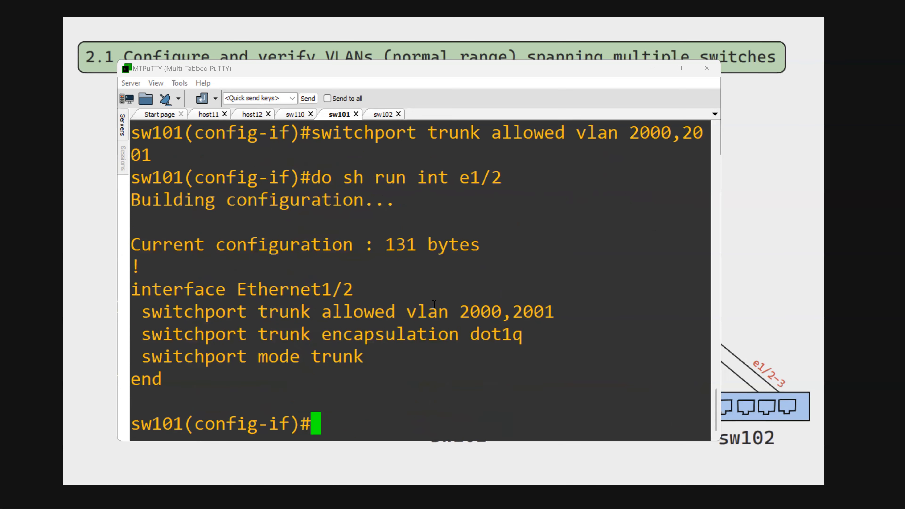
left_click_drag(461, 312, 550, 314)
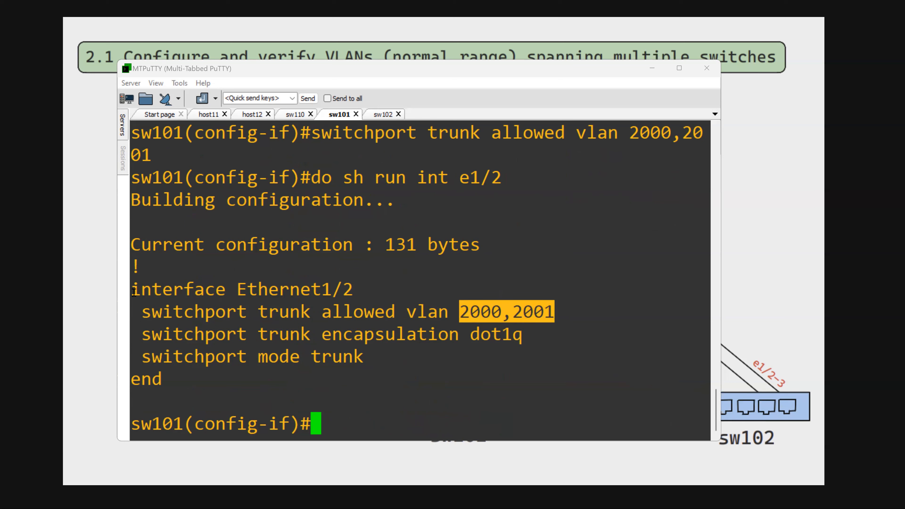
- Copy sw101's Ethernet1/2 configuration from the interface line through switchport mode trunk, and switch to the sw110 session
left_click_drag(134, 290, 382, 358)
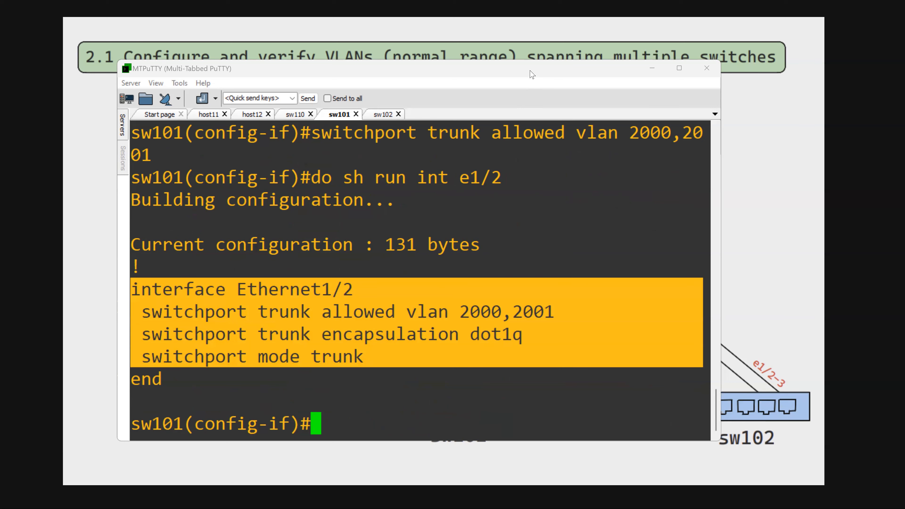
left_click(525, 79)
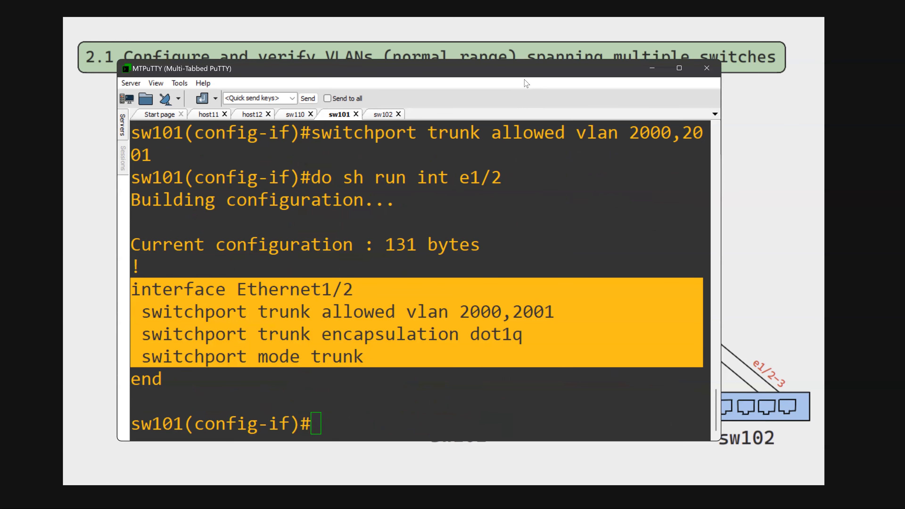
left_click(296, 114)
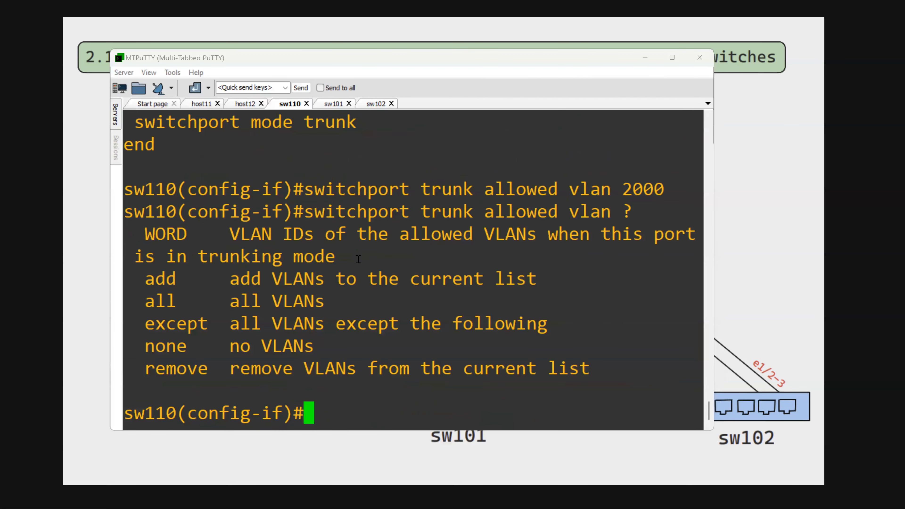
- Reset interface e1/2 on sw110 to its default configuration
type("de")
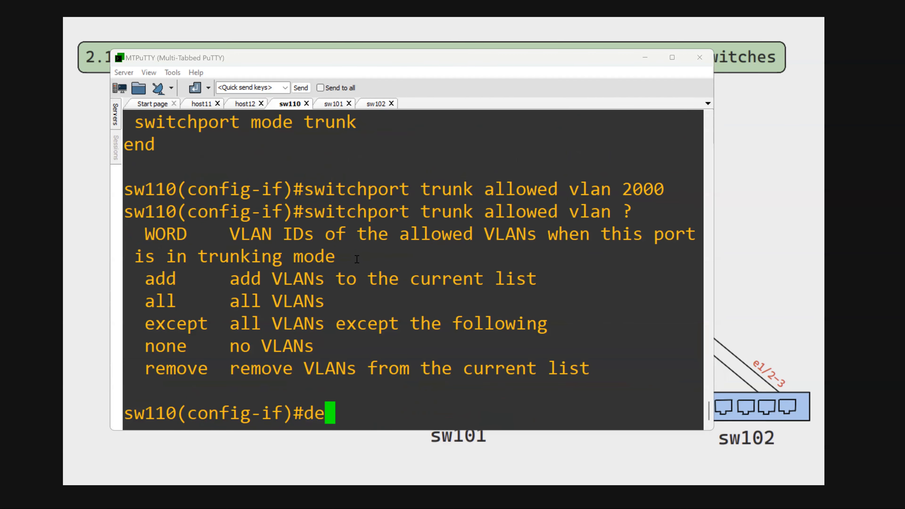
type("fa int e1/2")
key("Return")
- Enter interface e1/2 on sw110 and paste the copied dot1q trunk configuration allowing VLANs 2000,2001
type("i")
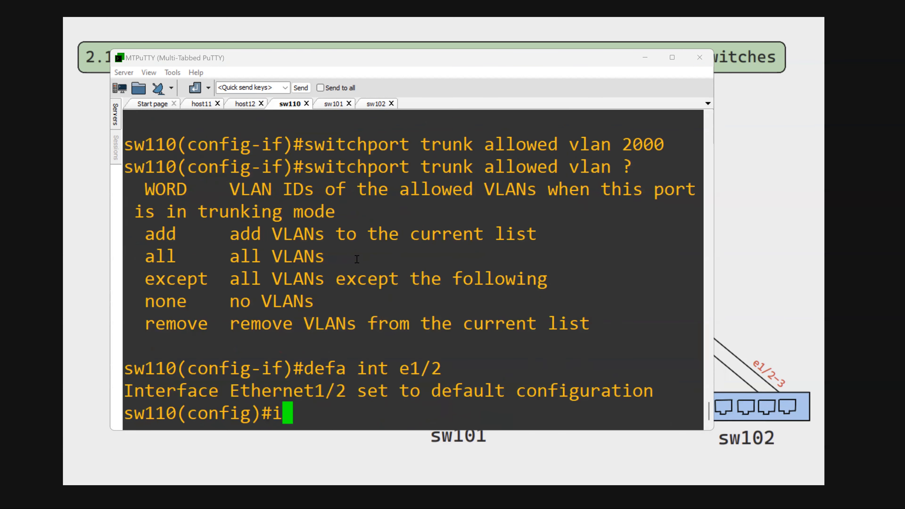
type("nt e1/2")
key("Return")
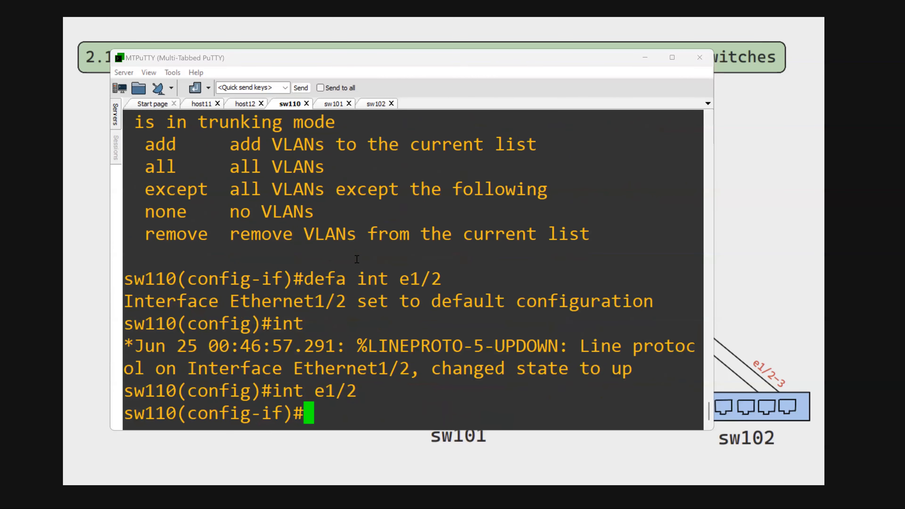
right_click(402, 353)
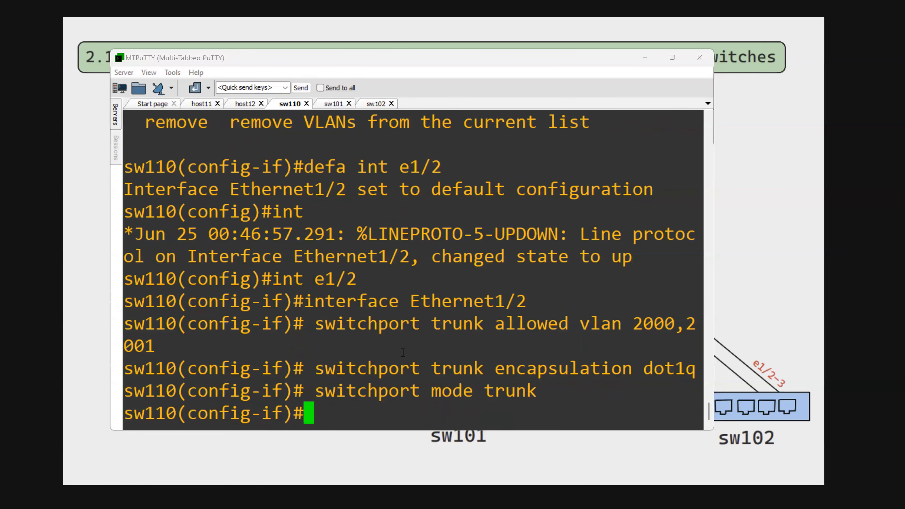
- Display the running configuration of interface e1/2 on sw110 to verify the pasted trunk settings
type("do sh run int e1/2")
key("Return")
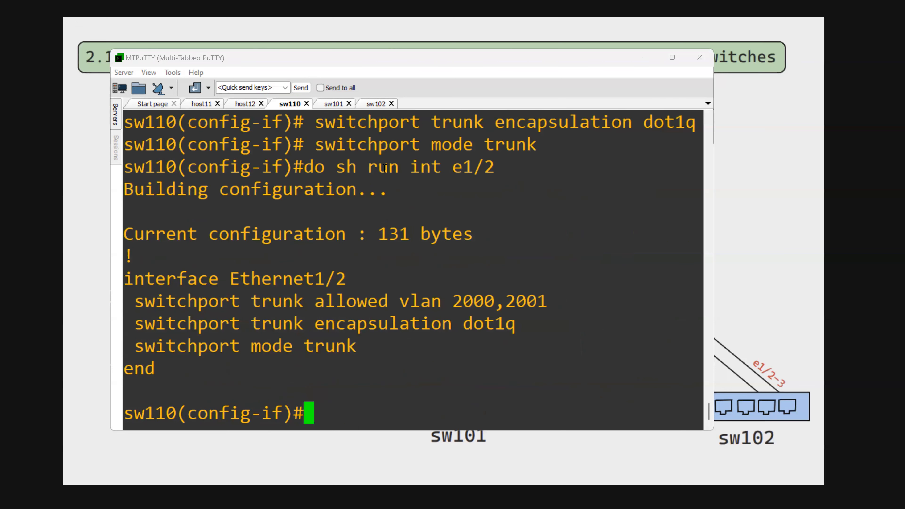
- In the sw102 session, enter global configuration mode and reset interface e1/2 to its default configuration
left_click(363, 107)
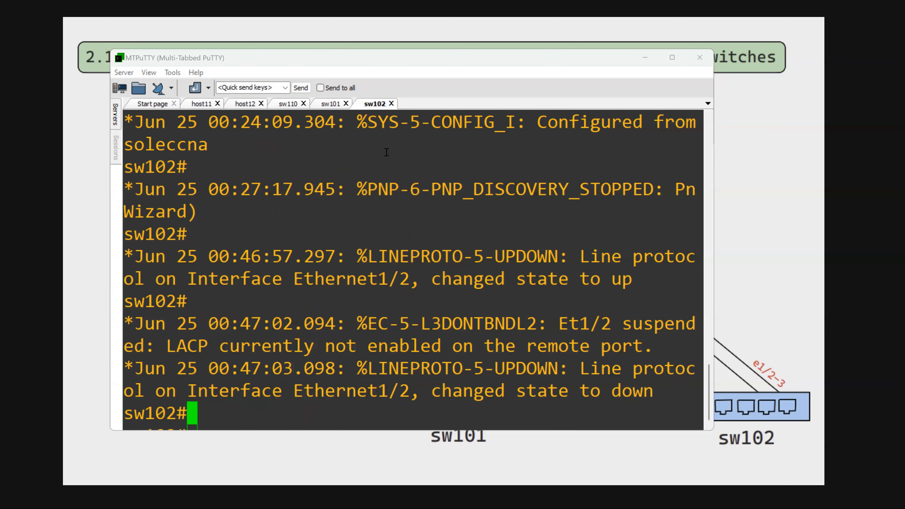
type("conf t")
key("Return")
type("de")
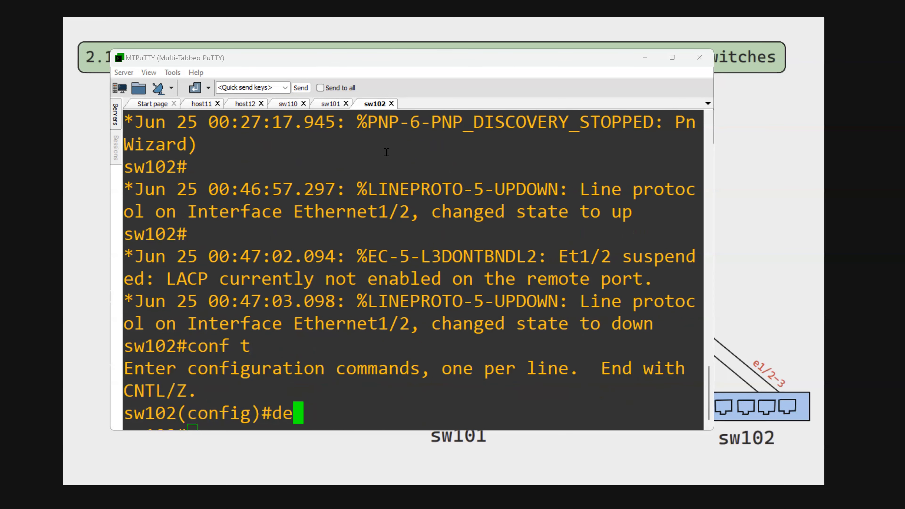
type("fa int e1/2")
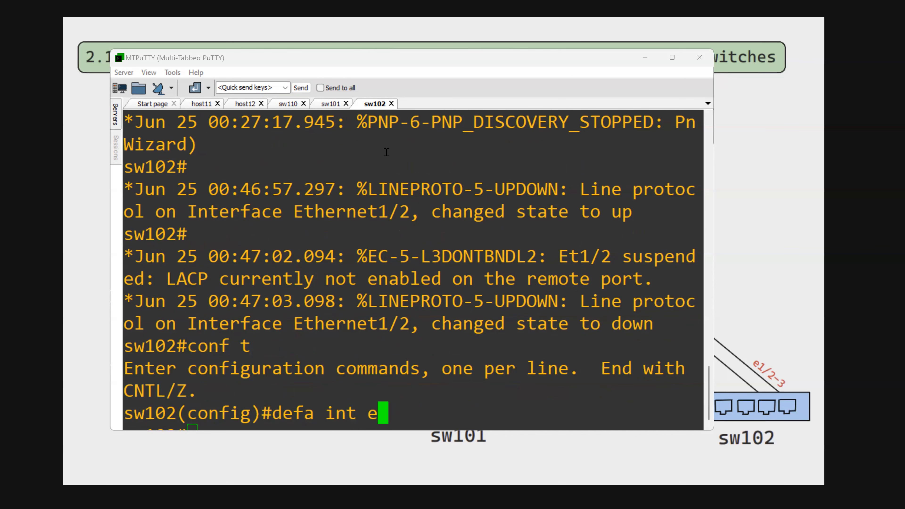
key("Return")
key("Return")
key("Return")
key("Return")
key("Return")
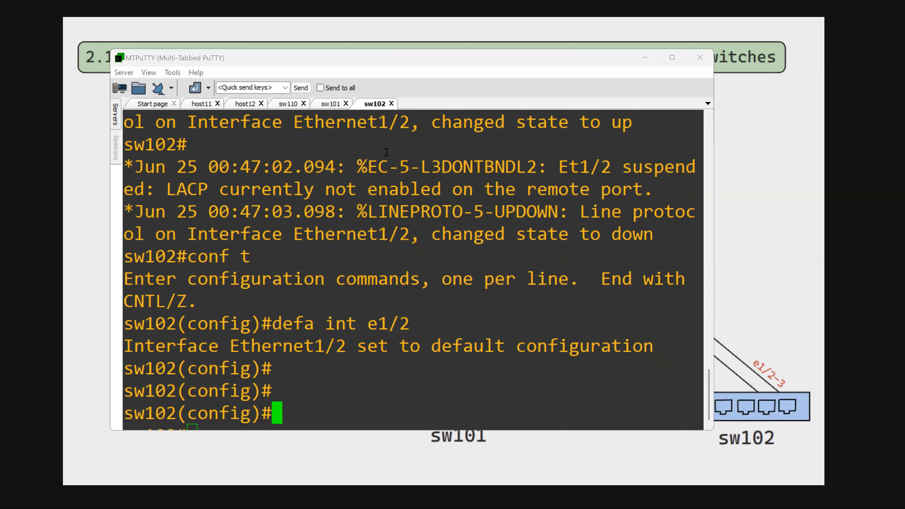
- Enter interface e1/2 on sw102 and paste the copied dot1q trunk configuration allowing VLANs 2000,2001
type("int e1/2")
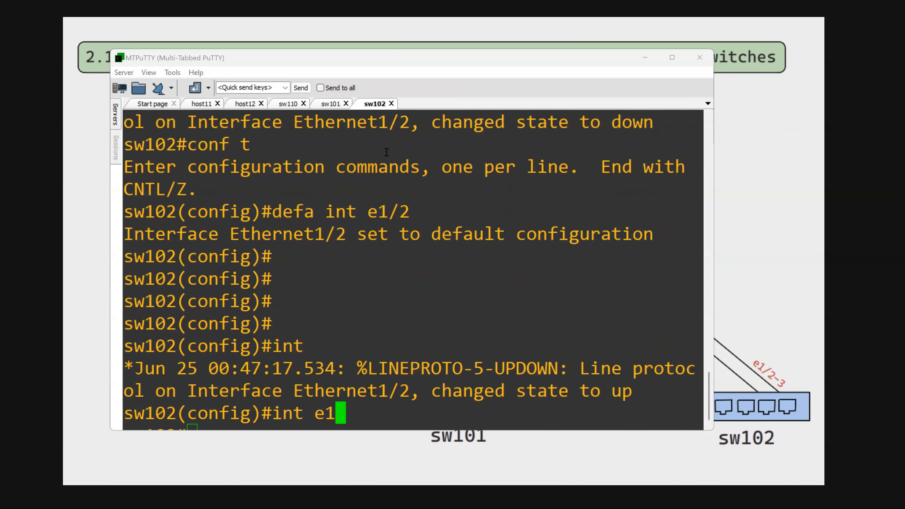
key("Return")
right_click(404, 157)
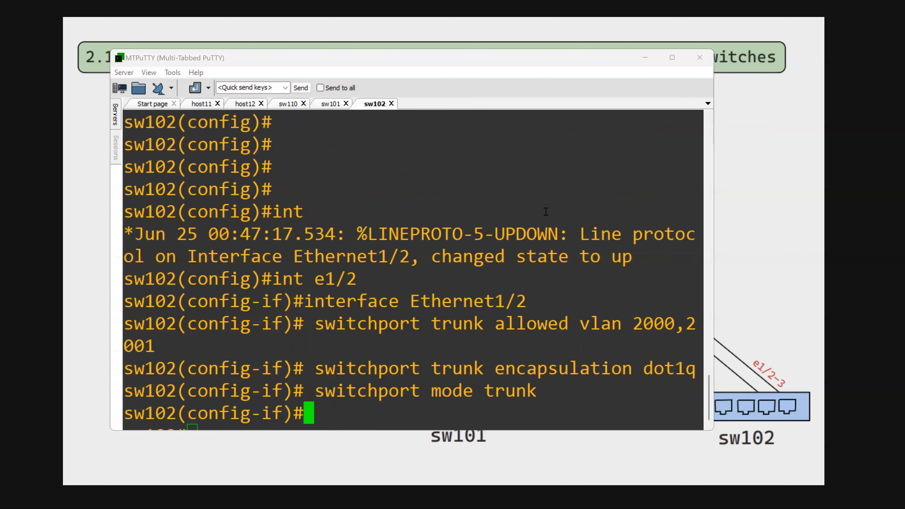
- Display the running configuration of interface e1/2 on sw102 to verify the trunk settings
type("do sh run int e1/2")
key("Return")
key("Return")
key("Return")
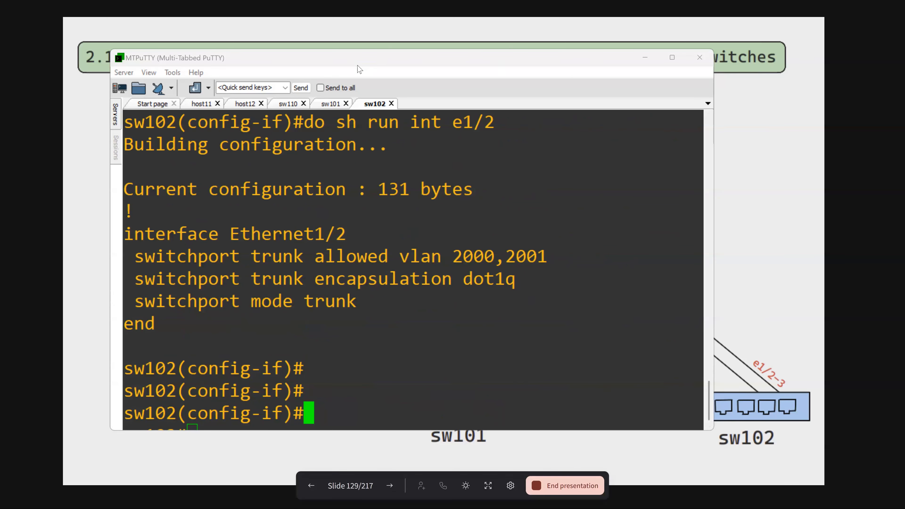
- Switch to the slide presentation and trace the links between sw110, sw101 and sw102 on the topology diagram
left_click_drag(384, 70, 387, 70)
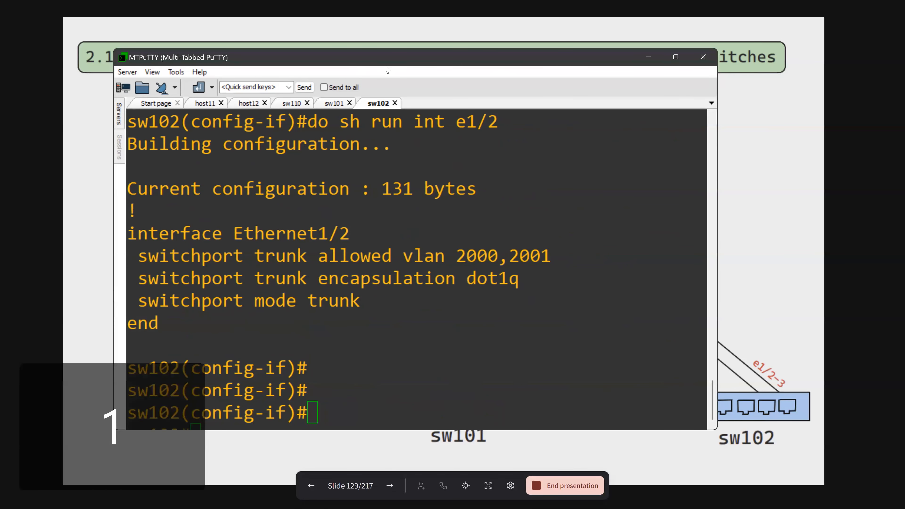
left_click(777, 288)
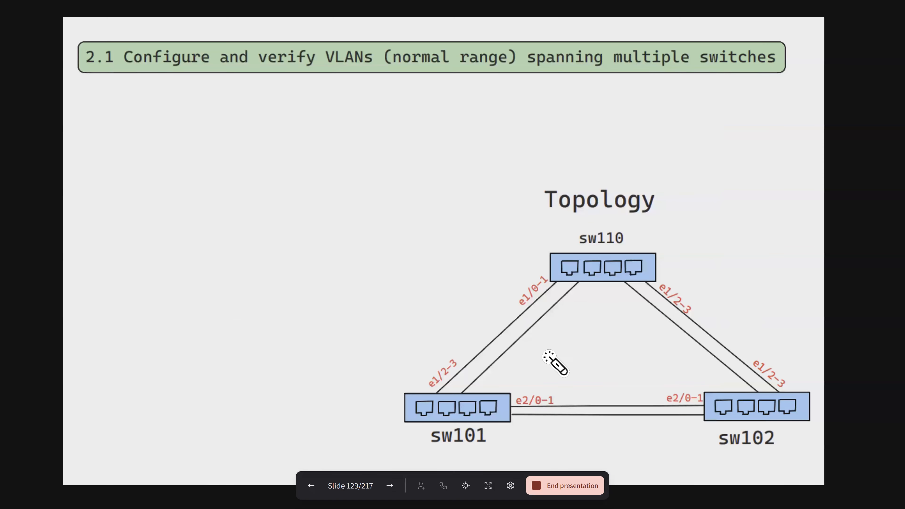
left_click_drag(466, 306, 478, 327)
mouse_move(710, 306)
left_mouse_down()
mouse_move(726, 333)
mouse_move(727, 292)
left_mouse_up()
mouse_move(479, 318)
left_mouse_down()
mouse_move(494, 338)
mouse_move(470, 315)
mouse_move(483, 295)
left_mouse_up()
mouse_move(719, 299)
left_mouse_down()
mouse_move(738, 325)
mouse_move(726, 266)
left_mouse_up()
mouse_move(586, 282)
left_mouse_down()
mouse_move(581, 259)
mouse_move(613, 250)
left_mouse_up()
mouse_move(669, 262)
left_mouse_down()
mouse_move(628, 278)
mouse_move(584, 272)
left_mouse_up()
left_click_drag(474, 288, 537, 359)
left_click_drag(712, 303, 679, 350)
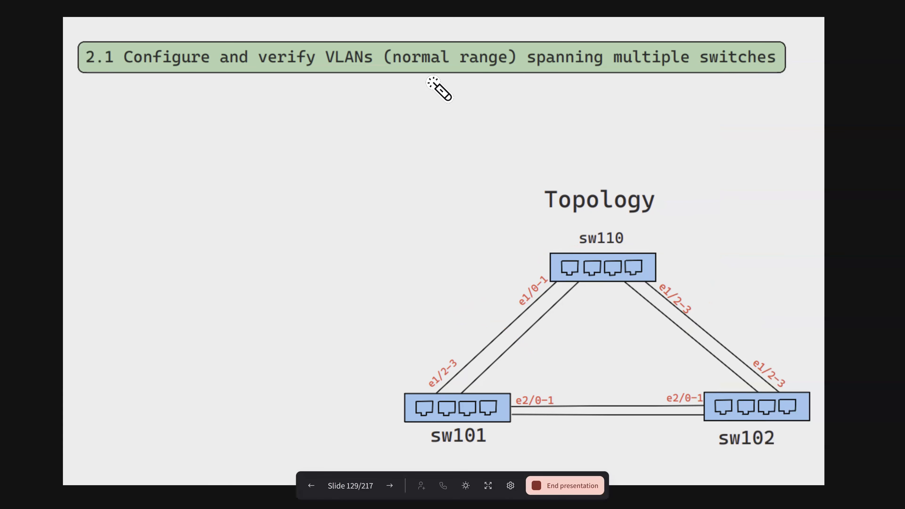
- Advance to the Objective slide and point out the VLAN 2000 and 2001 objective and configuration steps
left_click(392, 485)
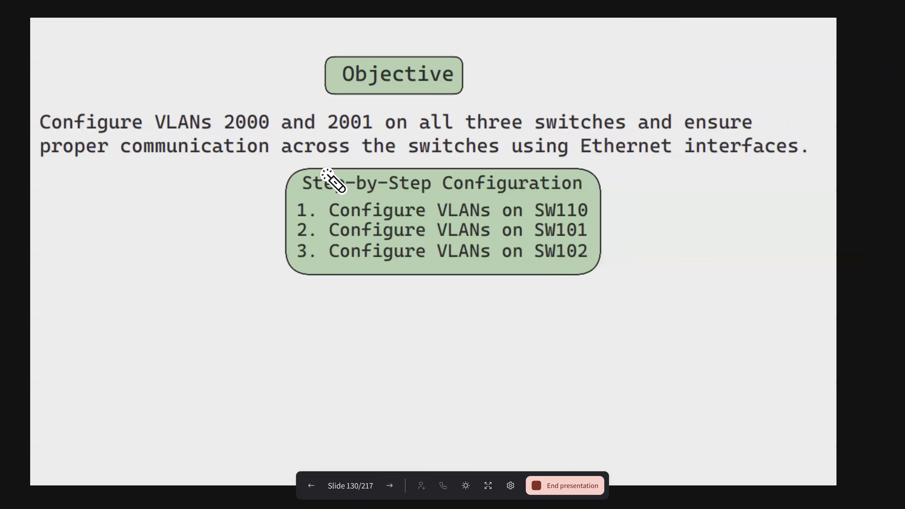
left_click_drag(200, 130, 268, 112)
left_click_drag(435, 292, 461, 272)
- Advance to the slide with the SW110 and SW101 commands and point out the VLAN, trunk and access port lines
left_click(389, 488)
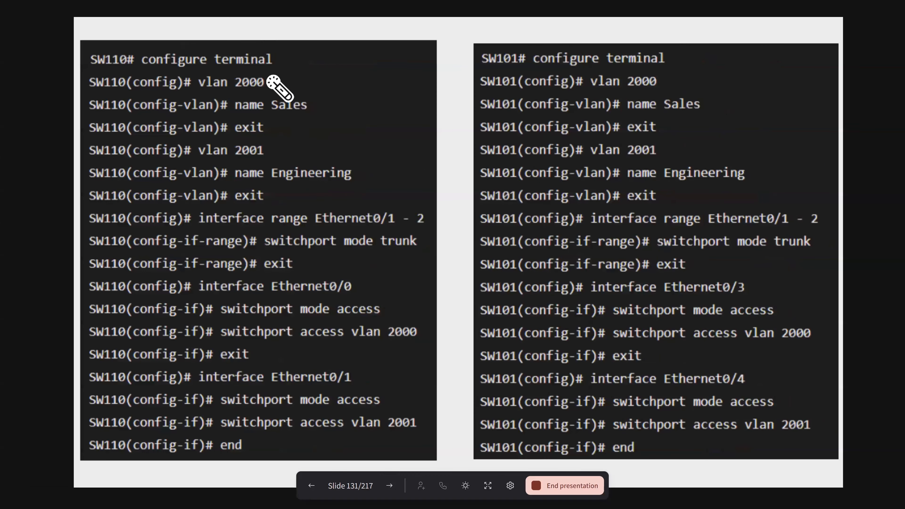
left_click_drag(263, 82, 309, 56)
left_click_drag(297, 110, 306, 104)
left_click_drag(273, 155, 288, 143)
left_click_drag(330, 179, 347, 166)
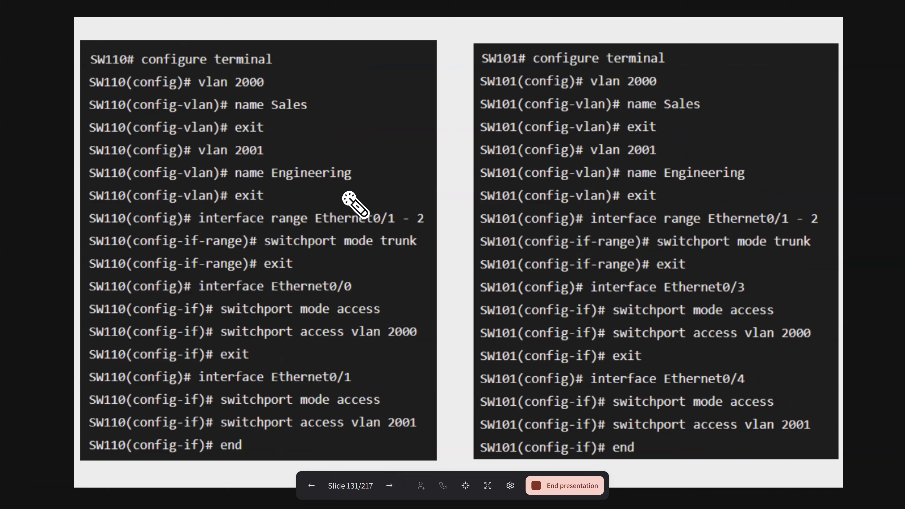
mouse_move(276, 161)
left_mouse_down()
mouse_move(283, 202)
mouse_move(324, 190)
left_mouse_up()
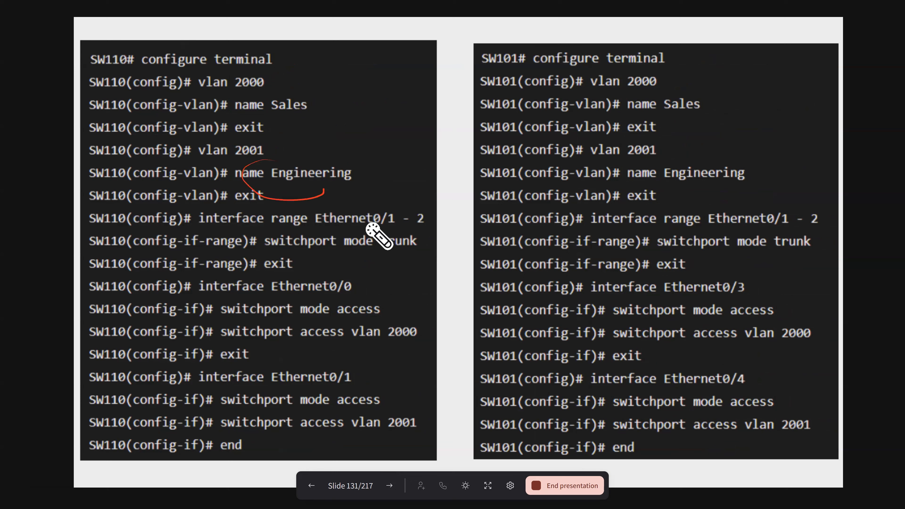
mouse_move(368, 230)
left_mouse_down()
mouse_move(384, 210)
mouse_move(384, 236)
mouse_move(398, 218)
mouse_move(375, 243)
mouse_move(388, 238)
left_mouse_up()
mouse_move(378, 291)
left_mouse_down()
mouse_move(353, 316)
mouse_move(410, 333)
left_mouse_up()
left_click_drag(347, 411, 356, 437)
left_click_drag(477, 67, 506, 62)
mouse_move(610, 73)
left_mouse_down()
mouse_move(723, 137)
mouse_move(697, 165)
left_mouse_up()
mouse_move(666, 82)
left_mouse_down()
mouse_move(741, 200)
mouse_move(727, 202)
left_mouse_up()
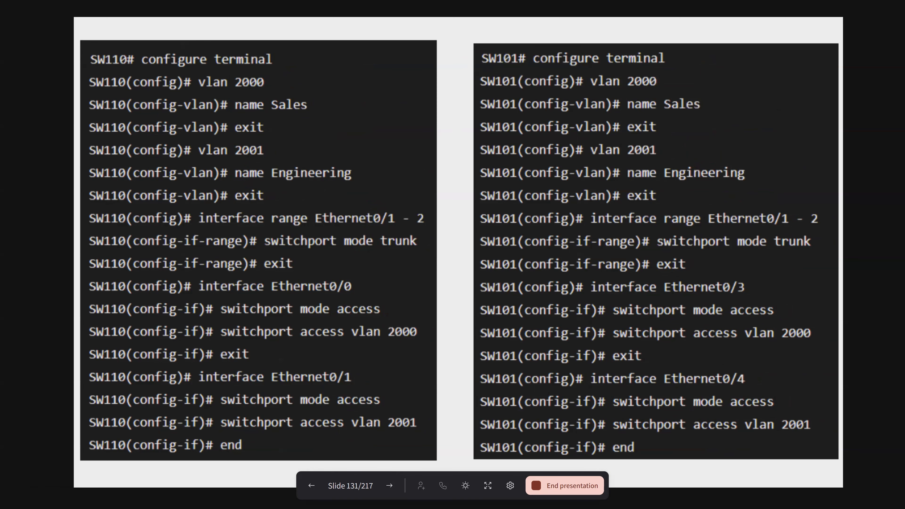
- Switch to MTPuTTY's sw110 session, display the command history with do sh his and review the entered commands
key("alt+Tab")
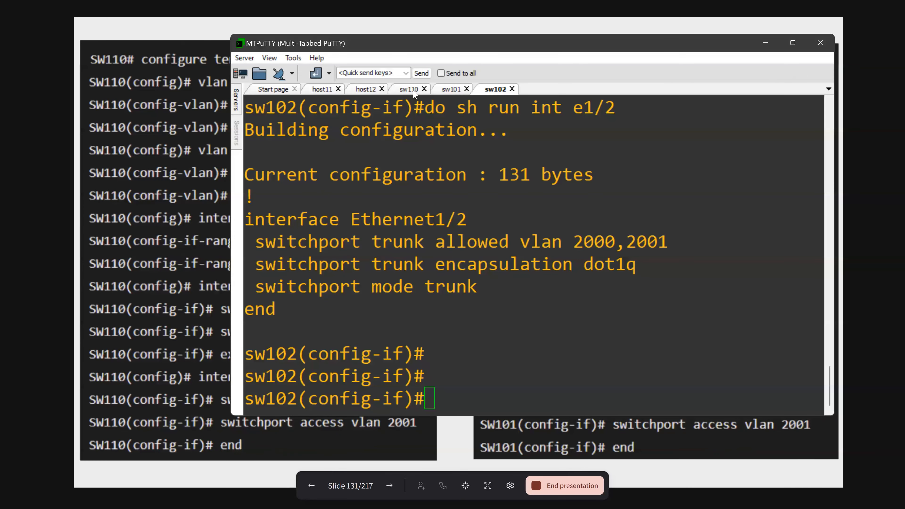
left_click(411, 89)
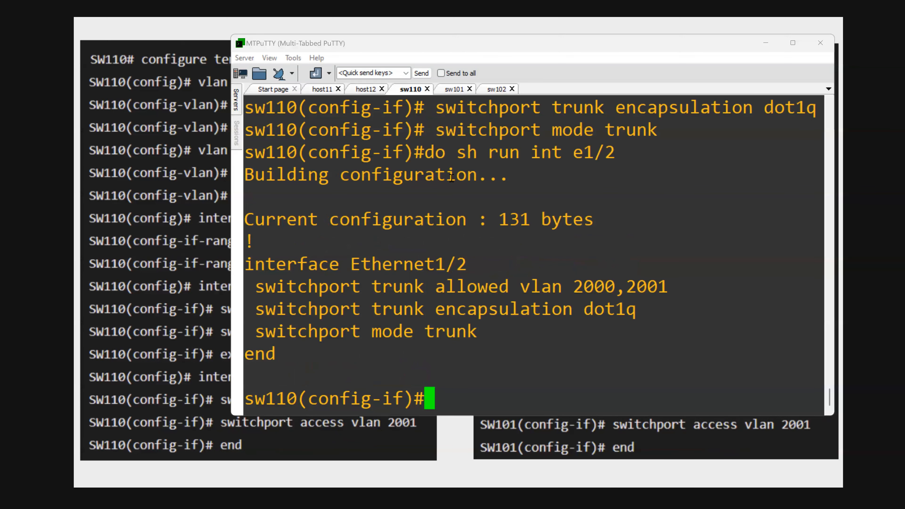
type("fo")
key("BackSpace")
key("BackSpace")
type("do sh his")
key("Return")
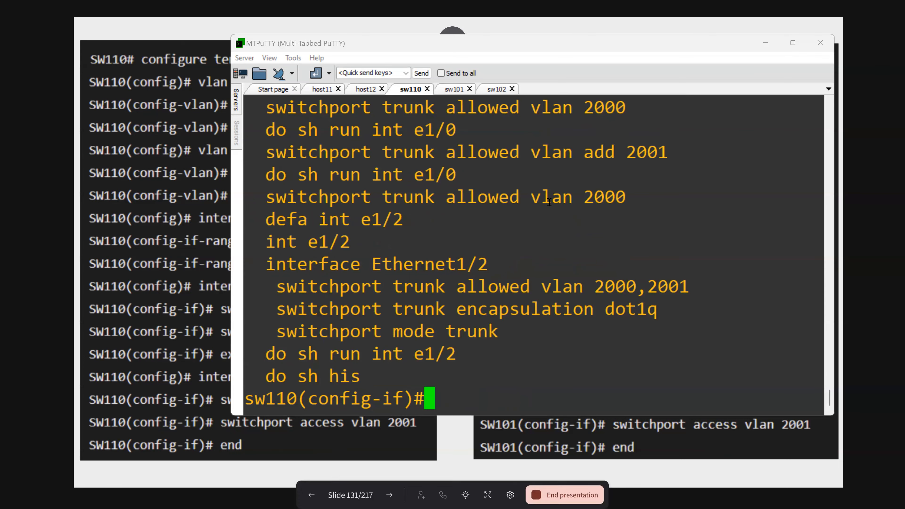
scroll(553, 209, "up", 5)
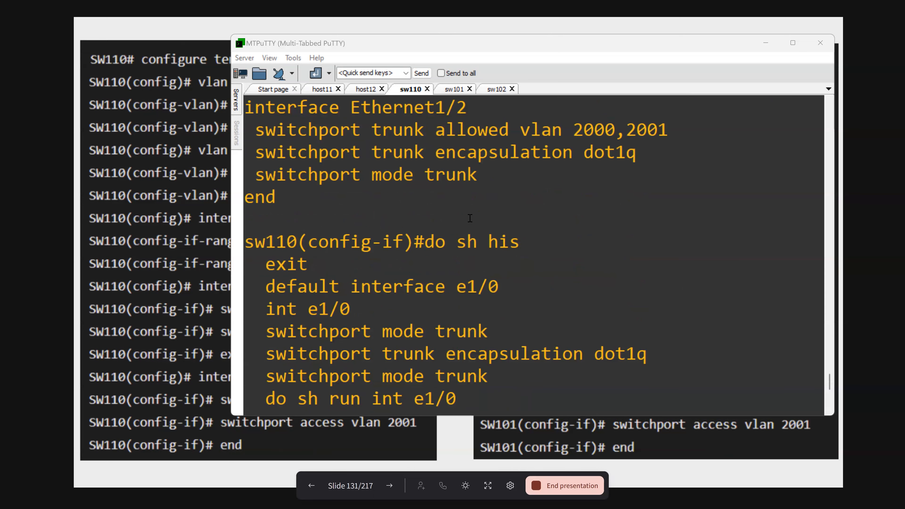
scroll(486, 260, "down", 2)
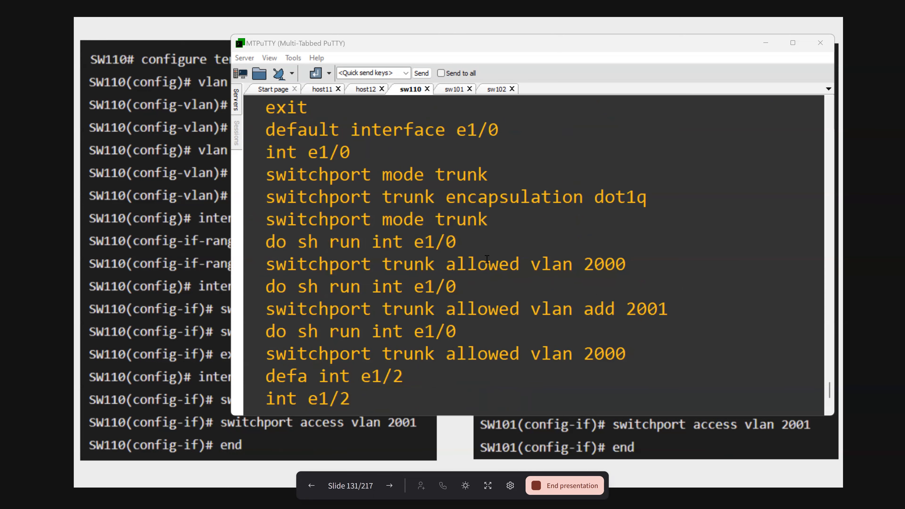
scroll(487, 260, "down", 2)
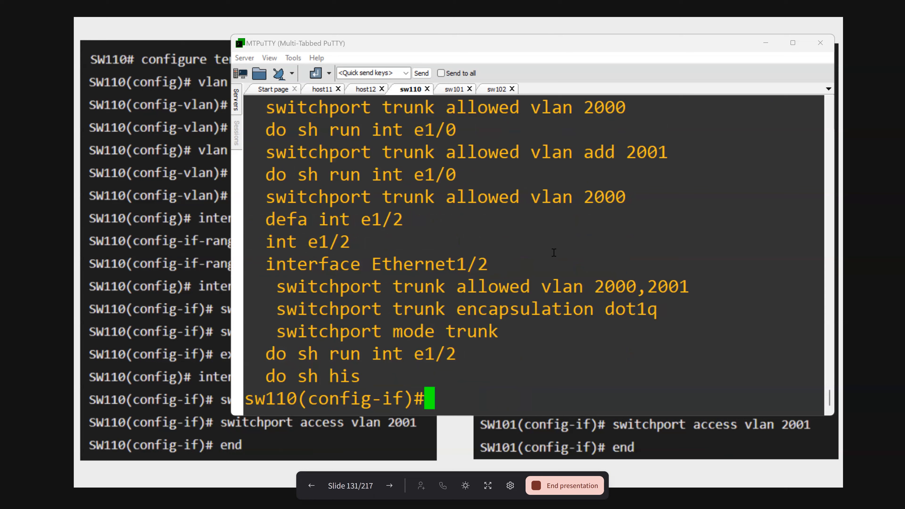
- Display the full VLAN table on sw110 with do sh vlan and examine the entries and names of VLANs 2000 and 2001
type("do sh vlan")
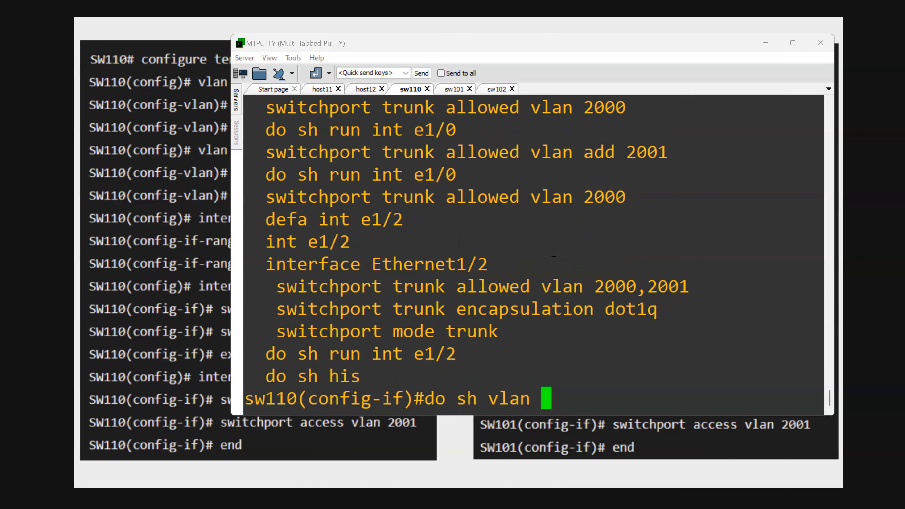
key("Return")
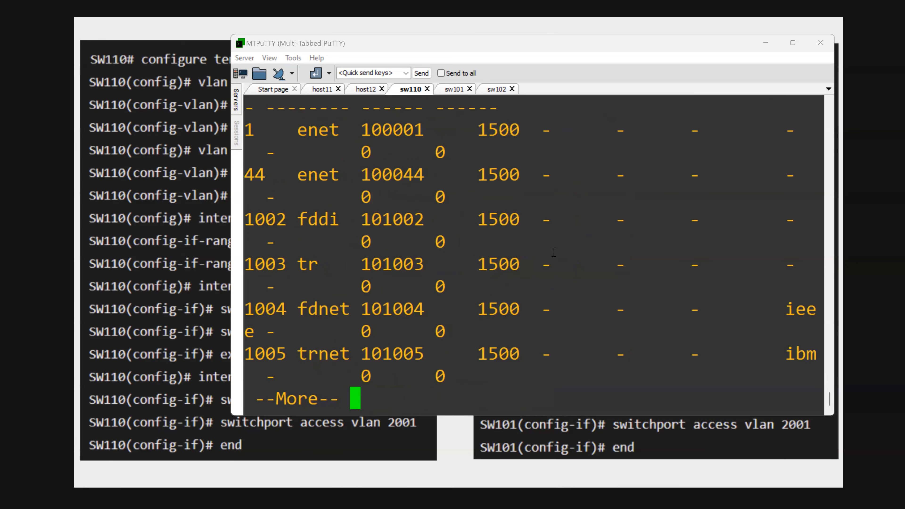
key("space")
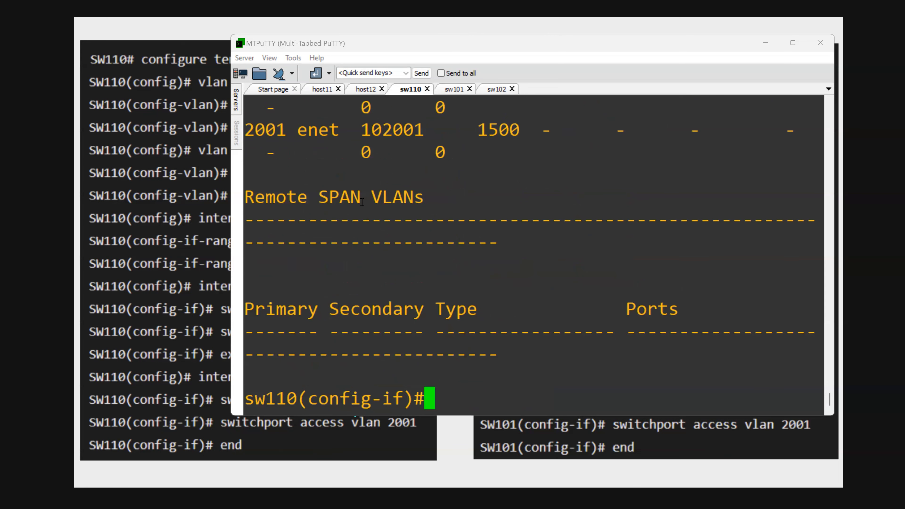
scroll(404, 212, "up", 5)
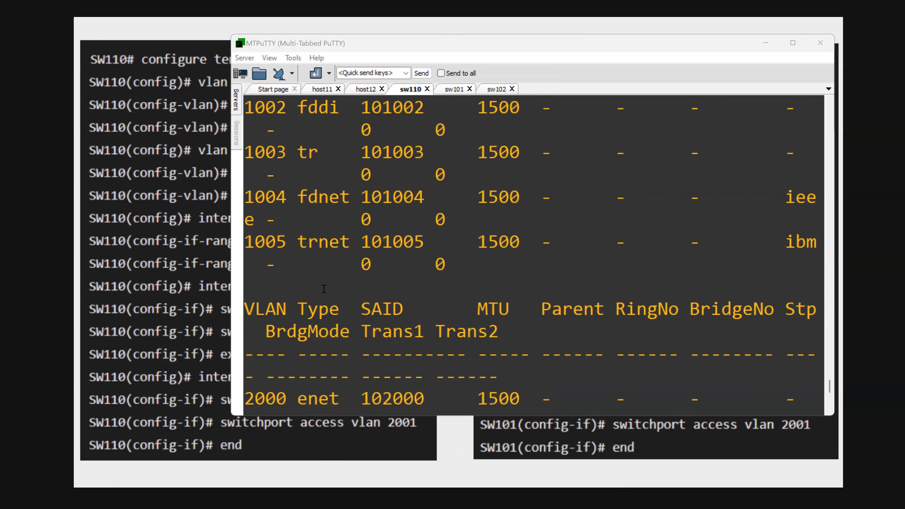
scroll(328, 322, "down", 2)
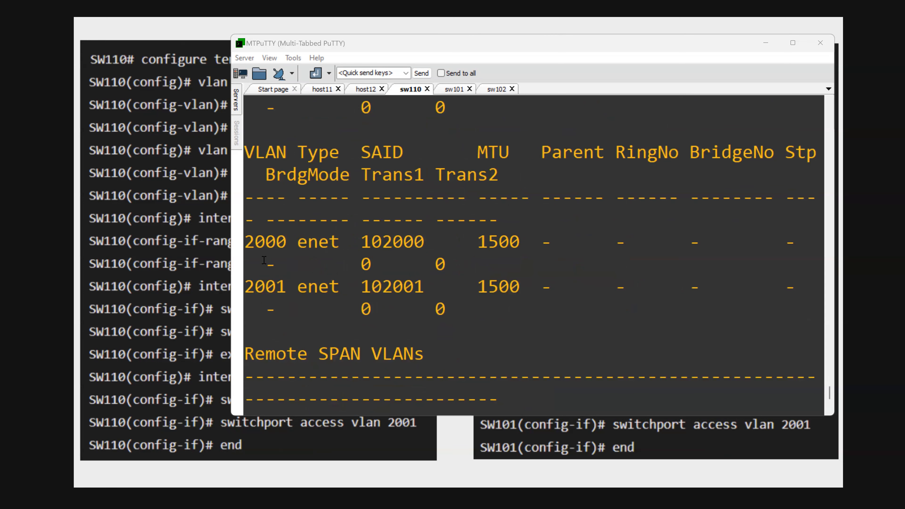
double_click(265, 244)
scroll(303, 251, "up", 5)
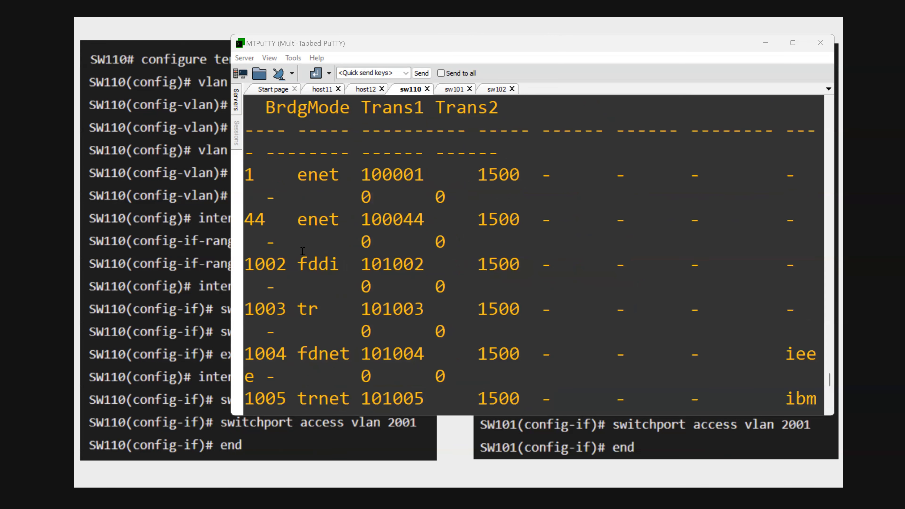
scroll(289, 290, "up", 8)
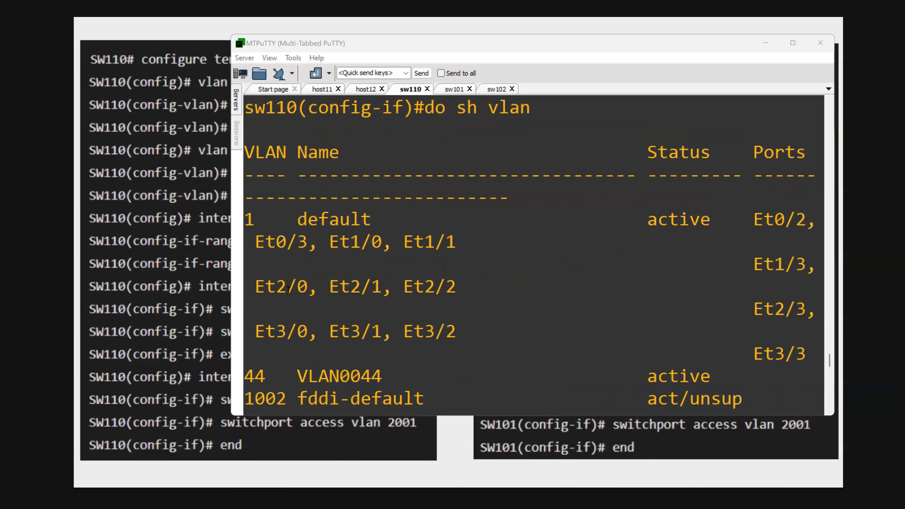
scroll(289, 290, "down", 3)
scroll(355, 294, "down", 2)
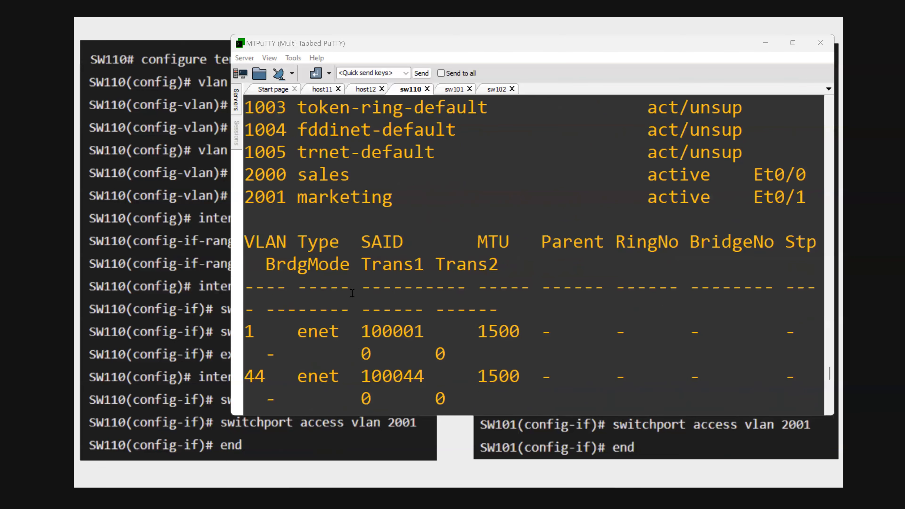
double_click(326, 174)
double_click(332, 198)
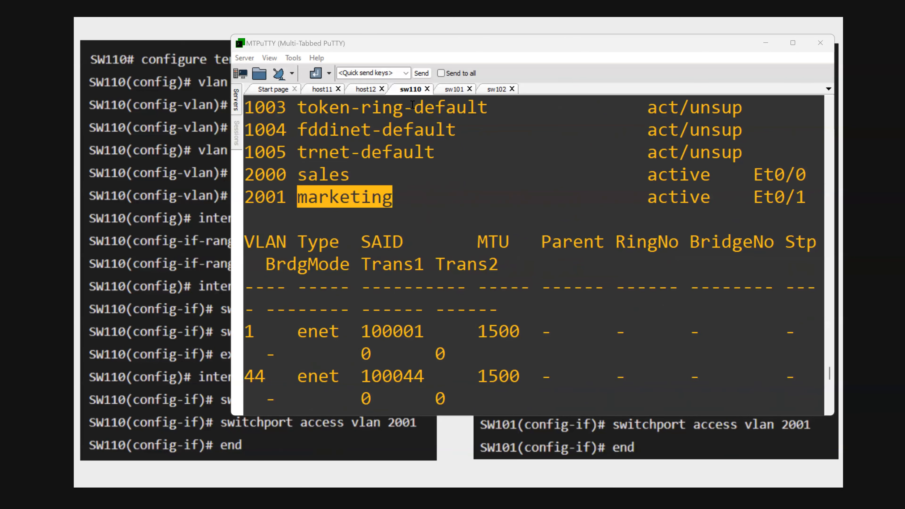
- In the sw101 session, create VLAN 2000 and name it sales
left_click(450, 90)
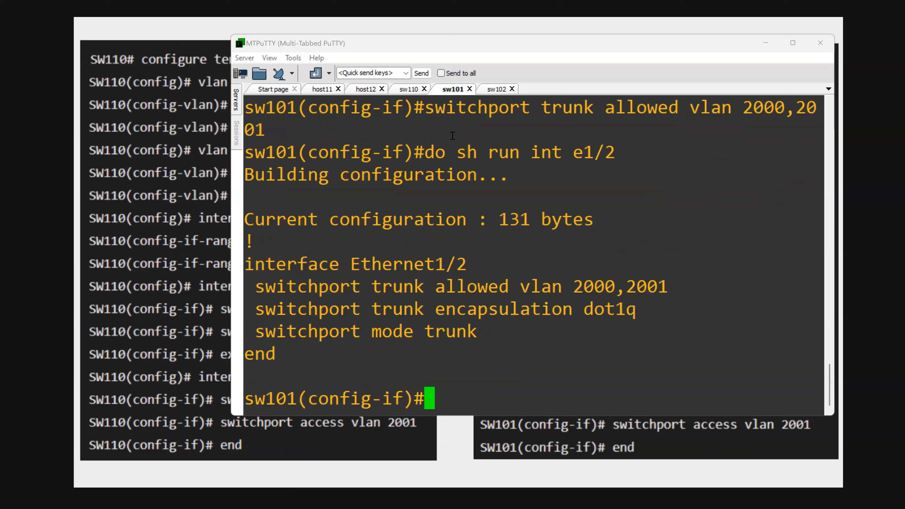
type("vlan 2000")
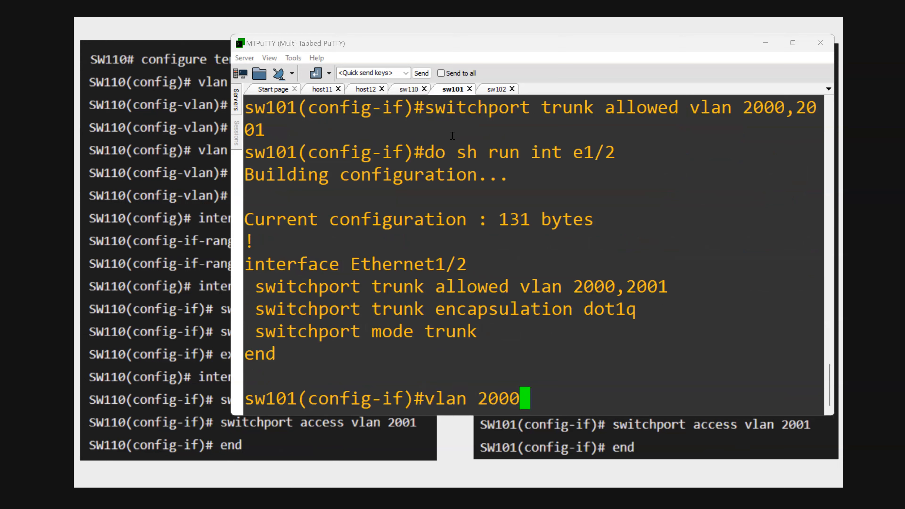
key("Return")
type("name slae")
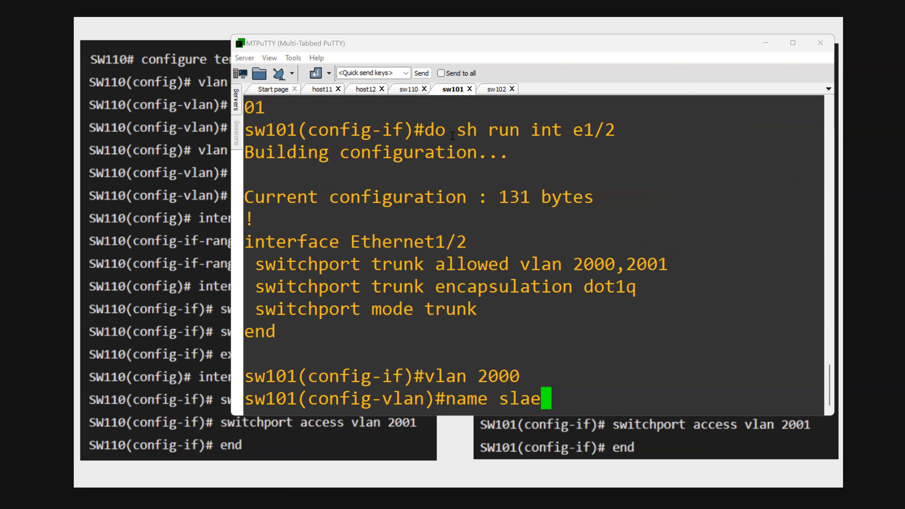
key("BackSpace")
key("BackSpace")
type("ales")
key("Return")
- In the sw101 session, create VLAN 2001 and name it marketing
type("vlan 2001")
key("Return")
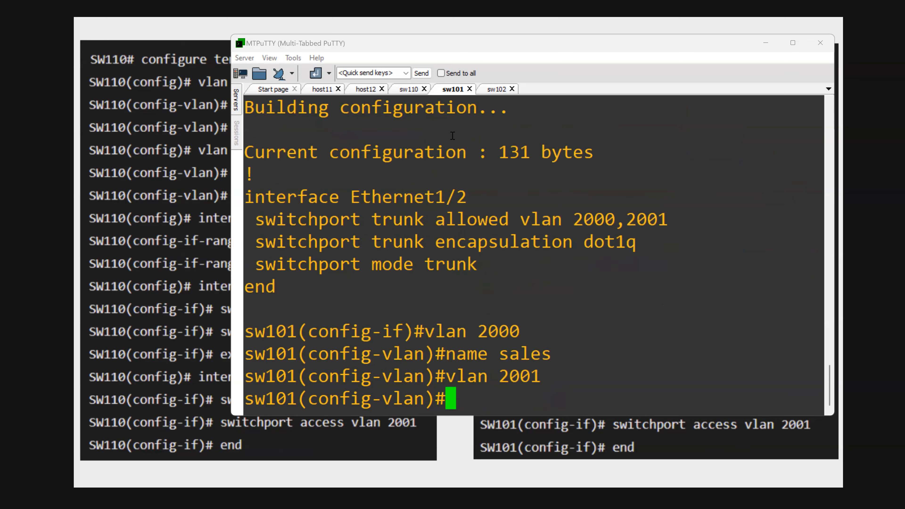
type("name ")
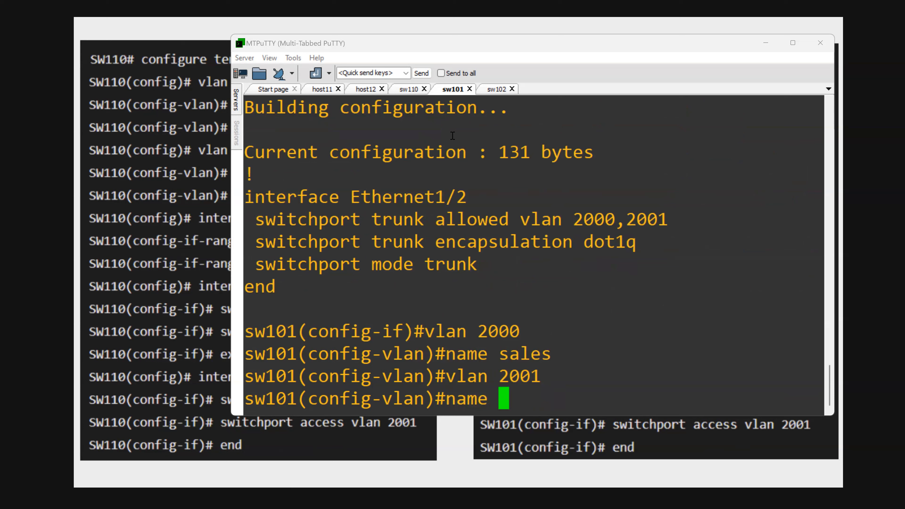
type("marketing")
key("Return")
- Copy the VLAN 2000 sales and VLAN 2001 marketing commands from sw101's do sh his output and paste them into the sw102 session
type("do sh his")
key("Return")
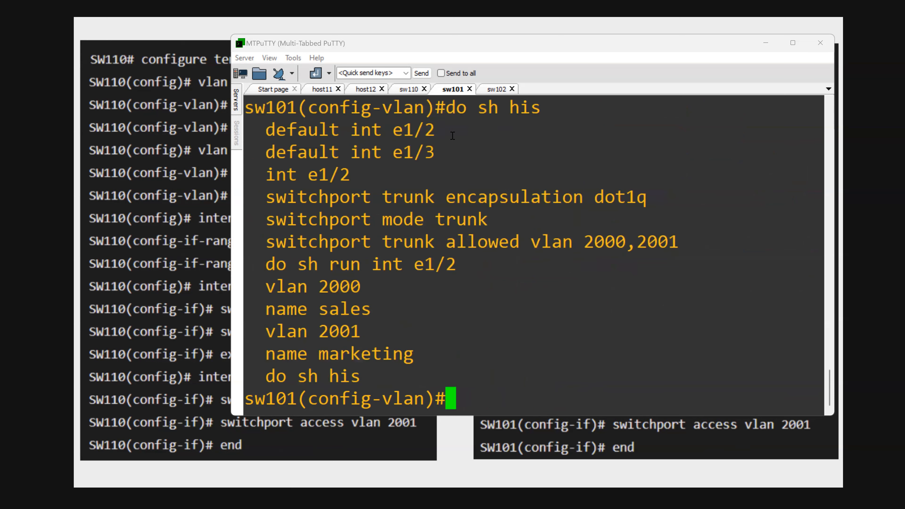
left_click_drag(269, 285, 423, 354)
key("ctrl+c")
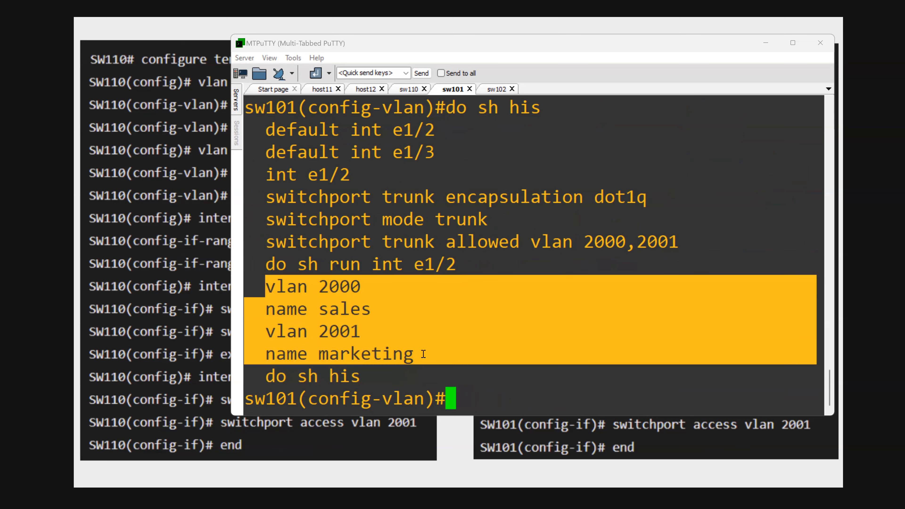
left_click(497, 89)
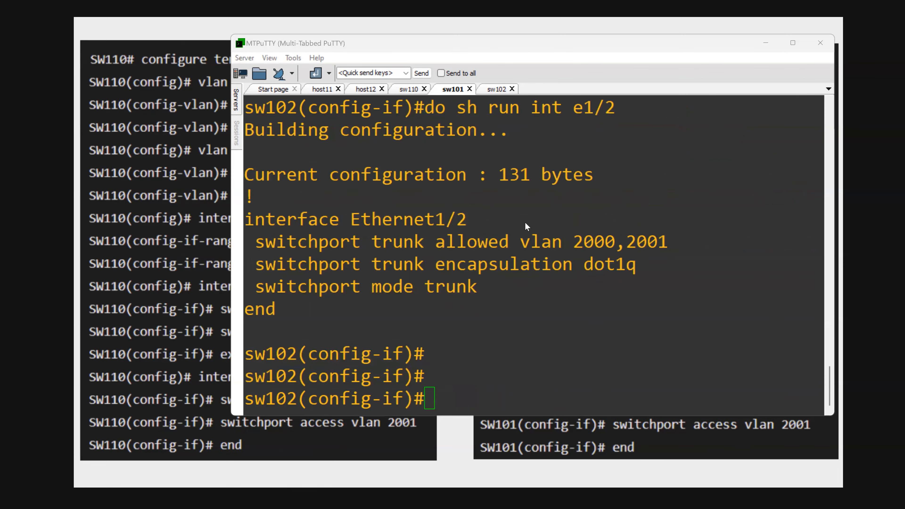
right_click(595, 323)
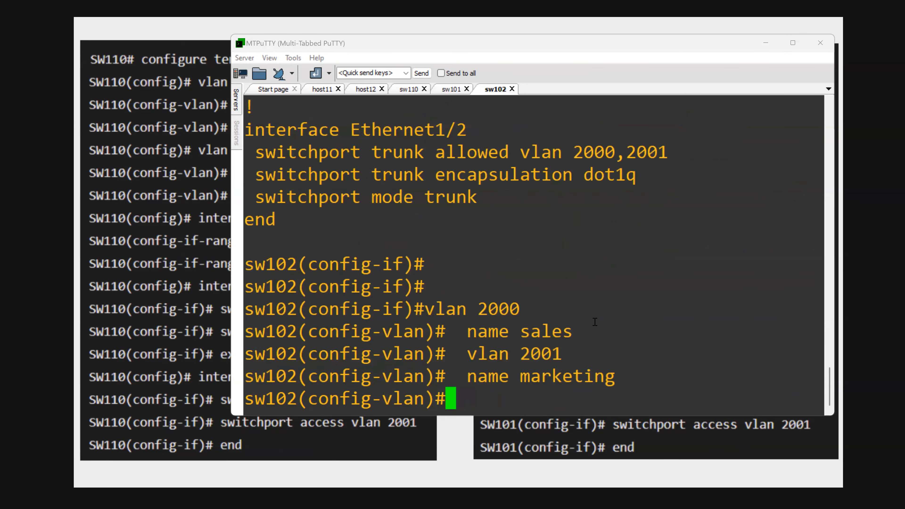
- Switch back to the presentation slide and point out SW101's VLAN, trunk and access port commands
left_click(160, 287)
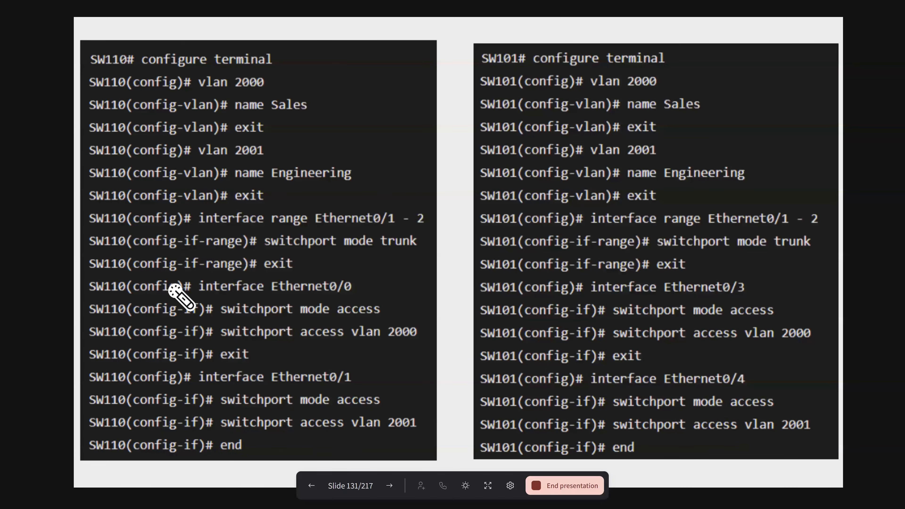
left_click_drag(615, 104, 682, 75)
left_click_drag(619, 197, 653, 165)
left_click_drag(625, 270, 647, 250)
left_click_drag(628, 346, 648, 336)
left_click_drag(637, 394, 670, 380)
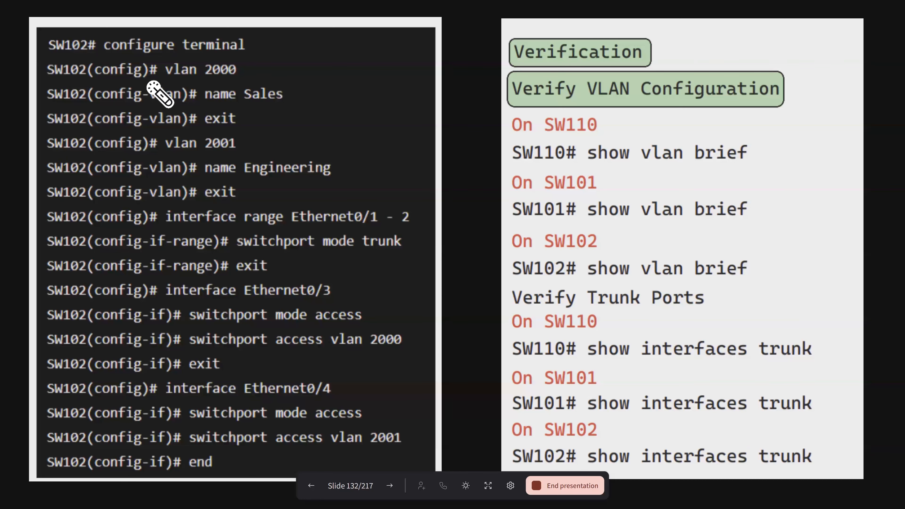
- Point out the VLAN, trunk and access port commands for SW102 on slide 132
left_click_drag(230, 107, 283, 94)
left_click_drag(229, 200, 271, 181)
left_click_drag(208, 288, 235, 273)
left_click_drag(168, 389, 219, 376)
left_click_drag(286, 90, 294, 291)
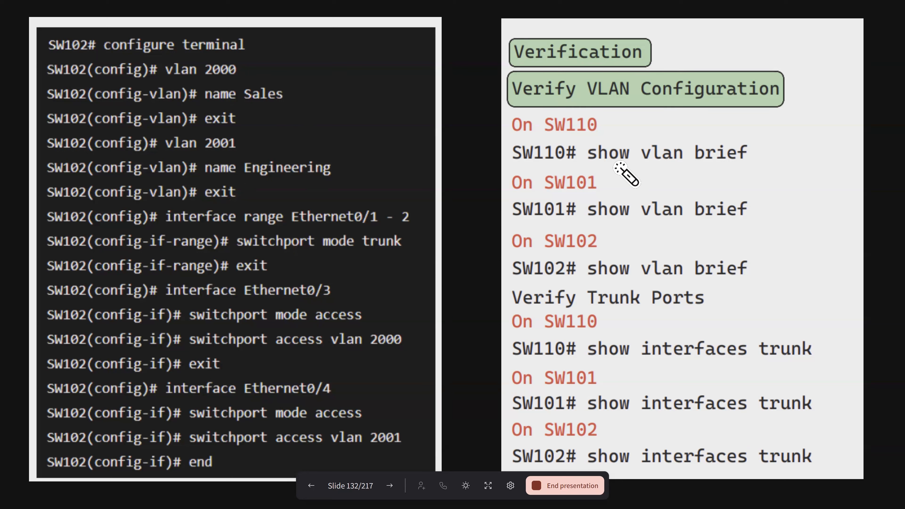
- Point out the show vlan brief and show interfaces trunk verification commands on the slide
mouse_move(592, 164)
left_mouse_down()
mouse_move(652, 144)
mouse_move(741, 142)
left_mouse_up()
mouse_move(670, 257)
left_mouse_down()
mouse_move(826, 270)
mouse_move(702, 247)
left_mouse_up()
mouse_move(733, 340)
left_mouse_down()
mouse_move(874, 307)
mouse_move(738, 297)
left_mouse_up()
left_click_drag(580, 426, 698, 395)
- Switch to MTPuTTY's sw102 session, leave configuration mode with end and list the VLANs with show vlan brief
key("alt+Tab")
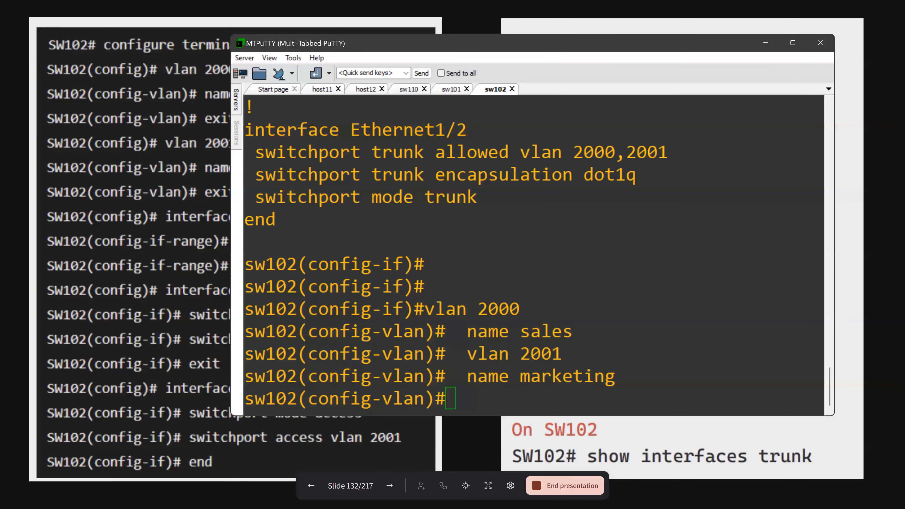
left_click(512, 198)
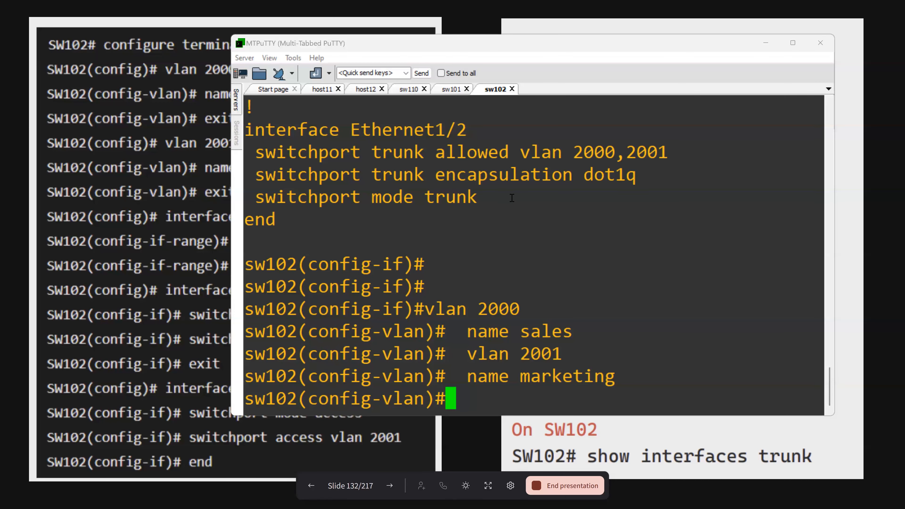
type("end")
key("Return")
type("s")
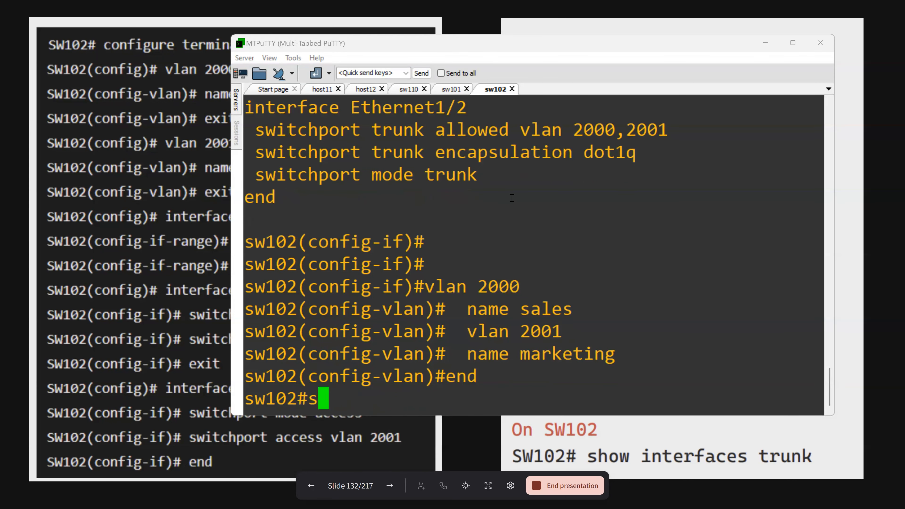
type("how vla")
key("Tab")
type("brief")
key("Return")
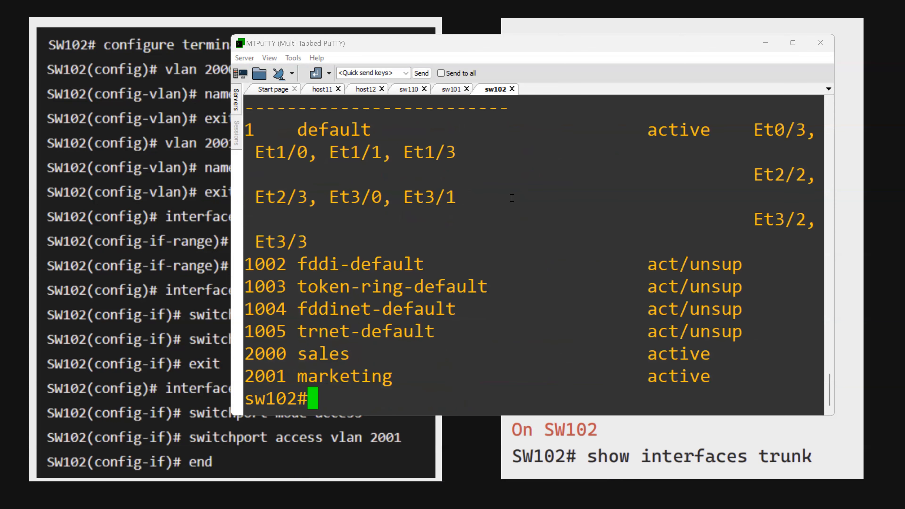
- Display the trunk ports on sw102 with show int trunk
type("show itn")
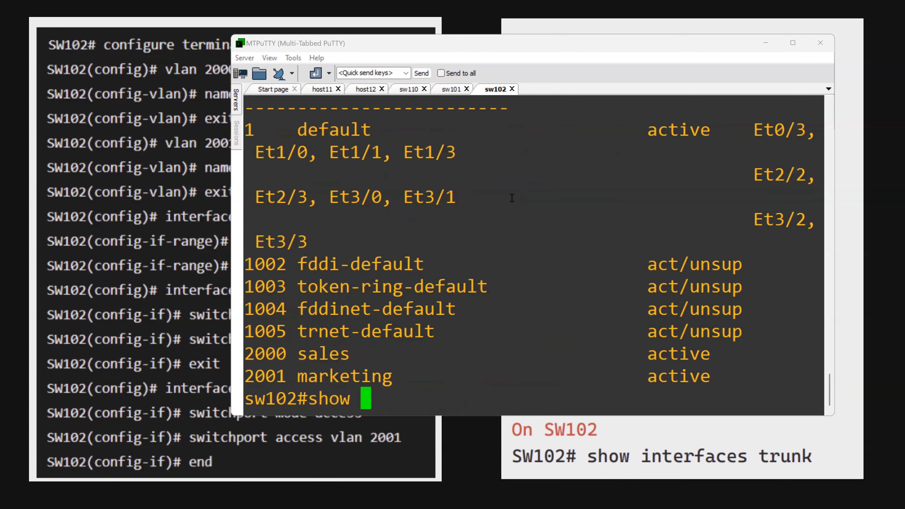
key("Tab")
type("t")
key("BackSpace")
key("BackSpace")
type("nt tru")
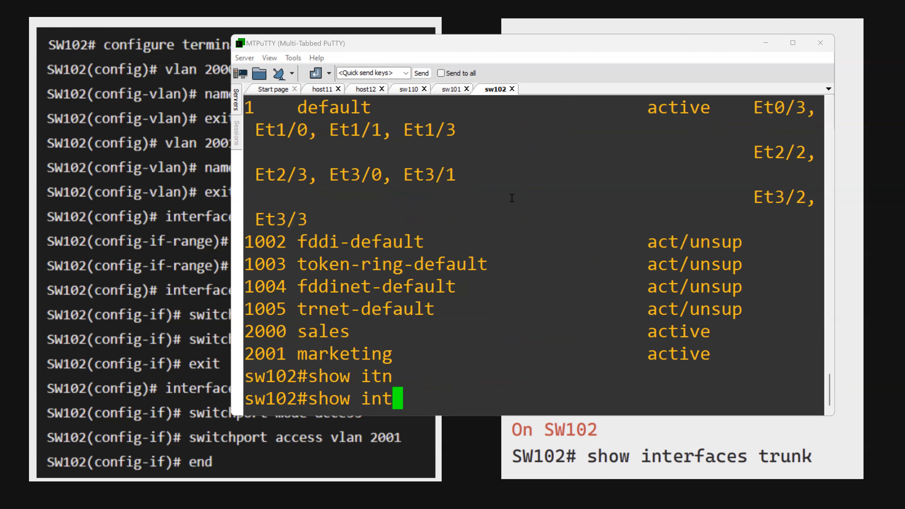
key("Tab")
key("Return")
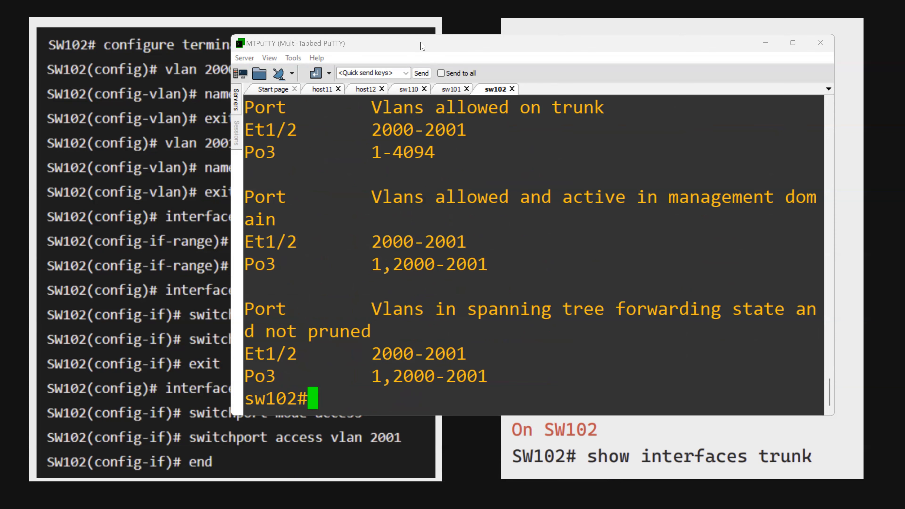
- Move and widen the MTPuTTY window to fit the trunk output, and examine the VLANs listed for Et1/2 and Po3
left_click(399, 50)
left_click_drag(400, 50, 196, 40)
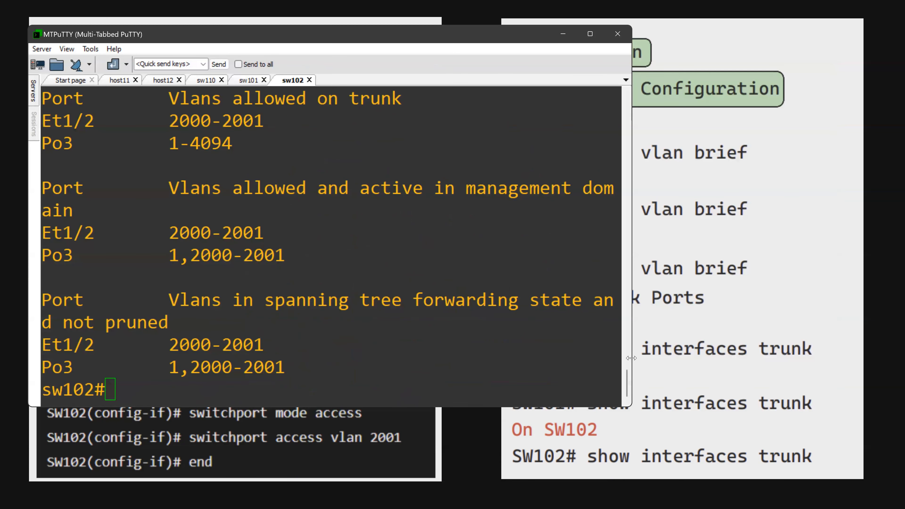
left_click_drag(632, 358, 753, 358)
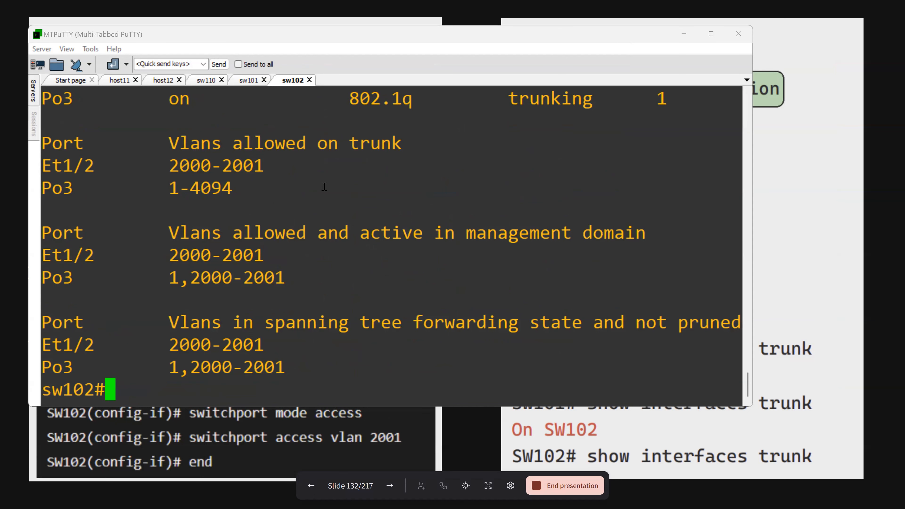
left_click_drag(114, 159, 380, 378)
left_click(387, 312)
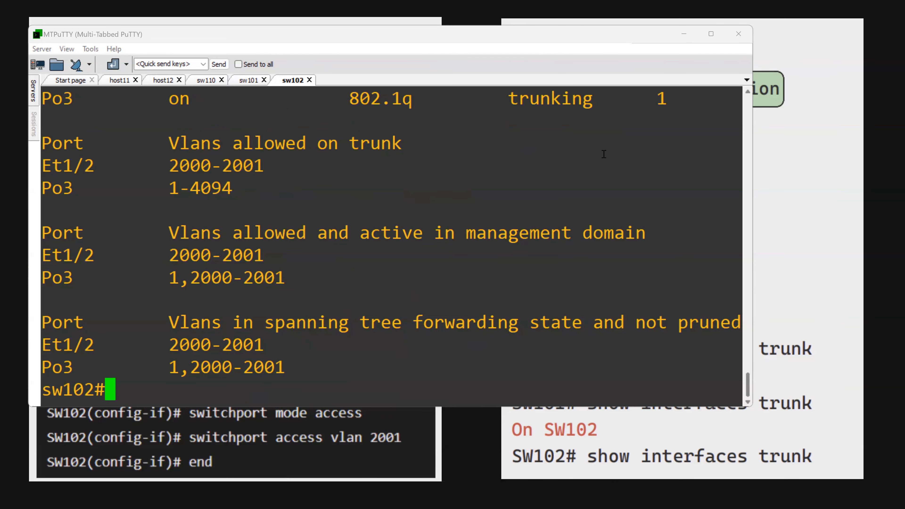
left_click(627, 70)
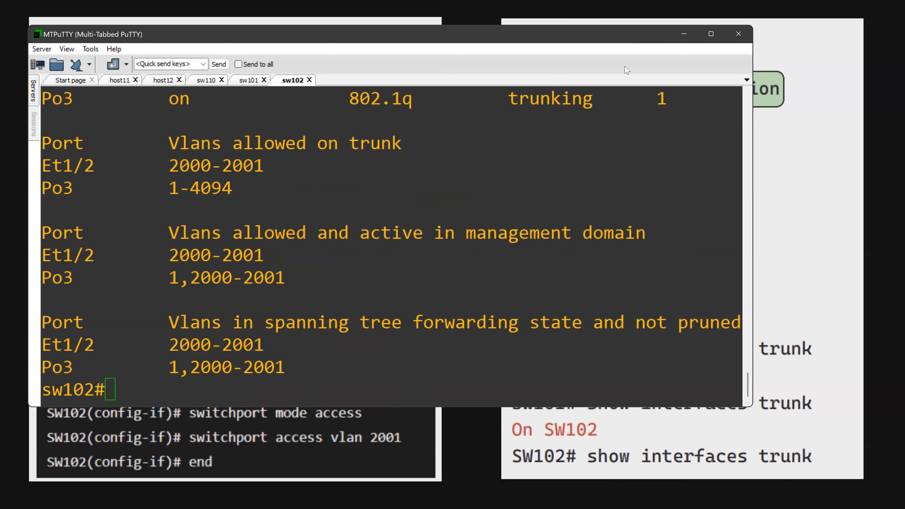
- Switch back to the presentation and advance to slide 148 on configuring 802.1Q trunk ports with native VLAN 100
key("alt+Tab")
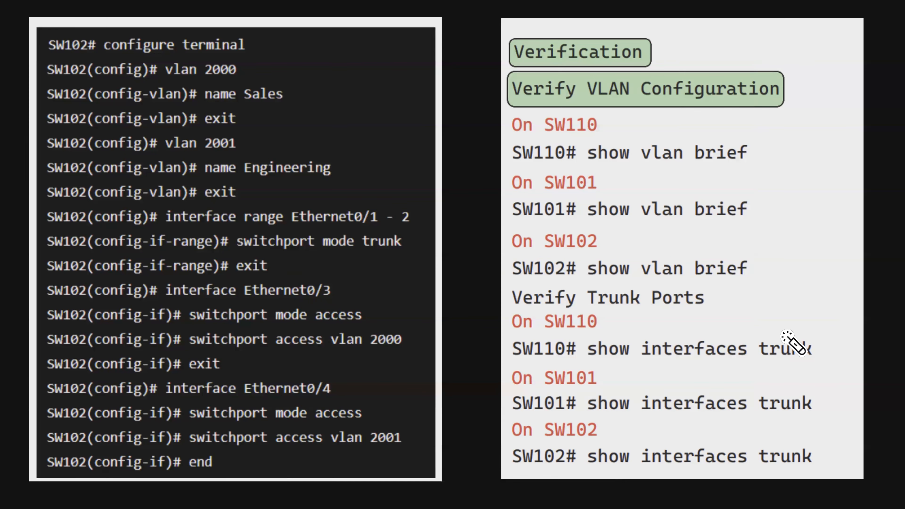
mouse_move(488, 486)
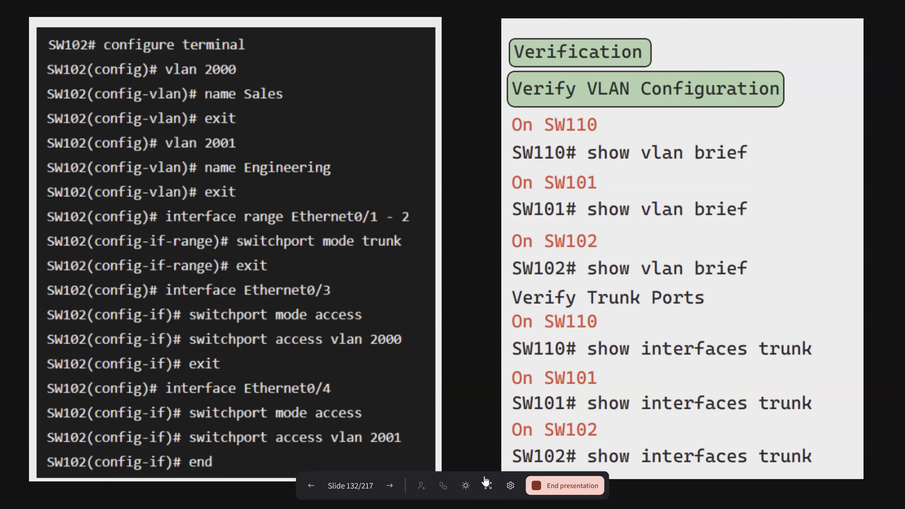
left_click(390, 488)
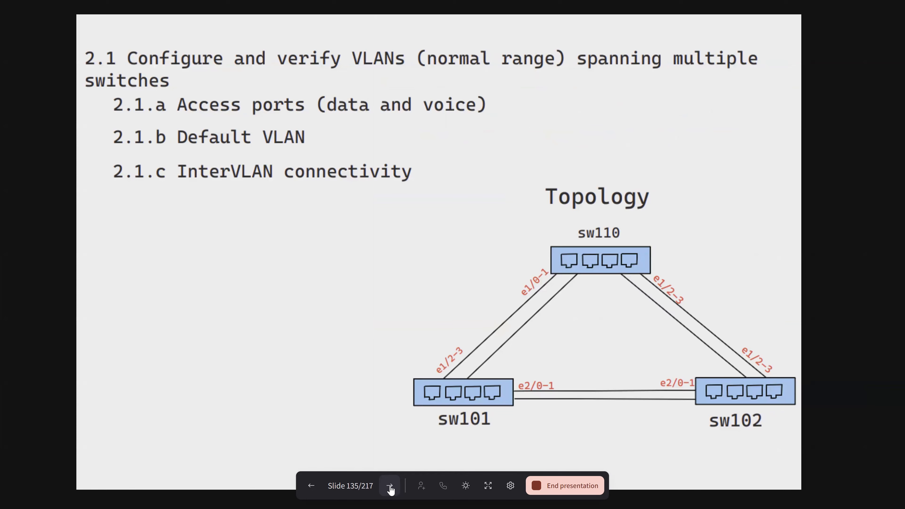
left_click(390, 487)
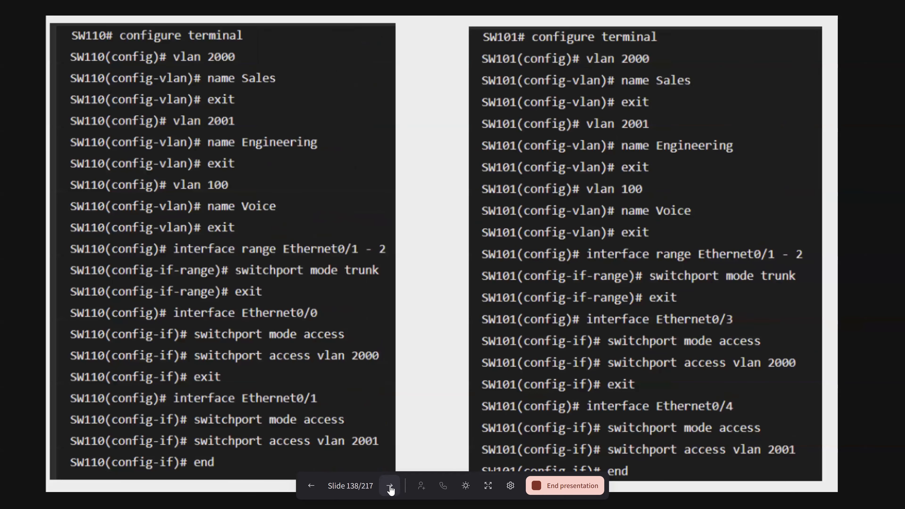
left_click(390, 488)
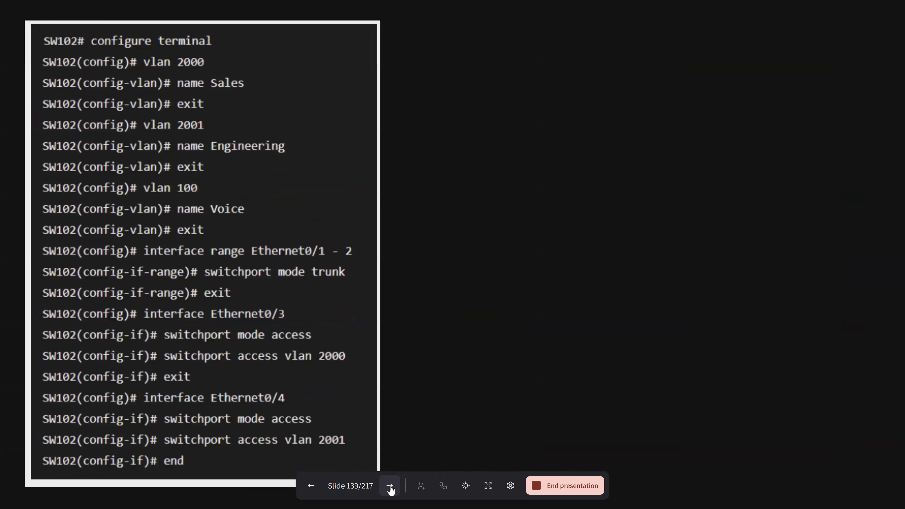
left_click(390, 487)
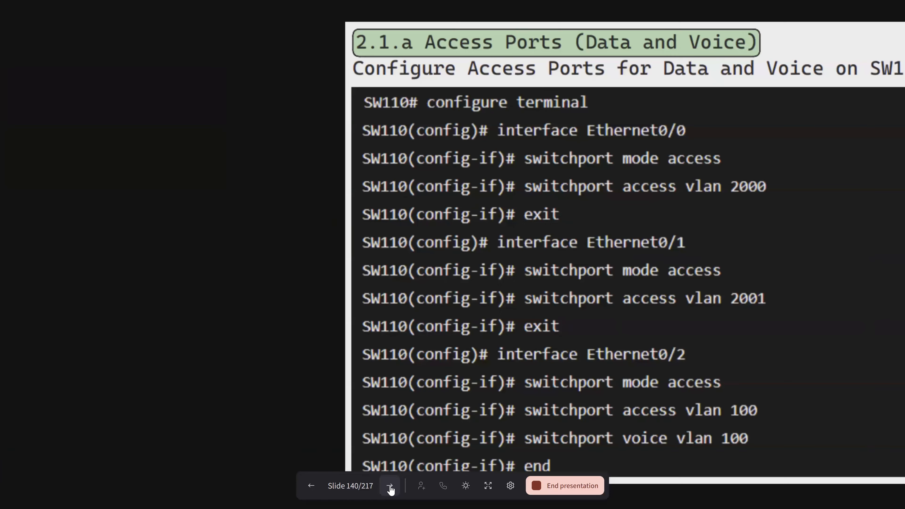
left_click(390, 487)
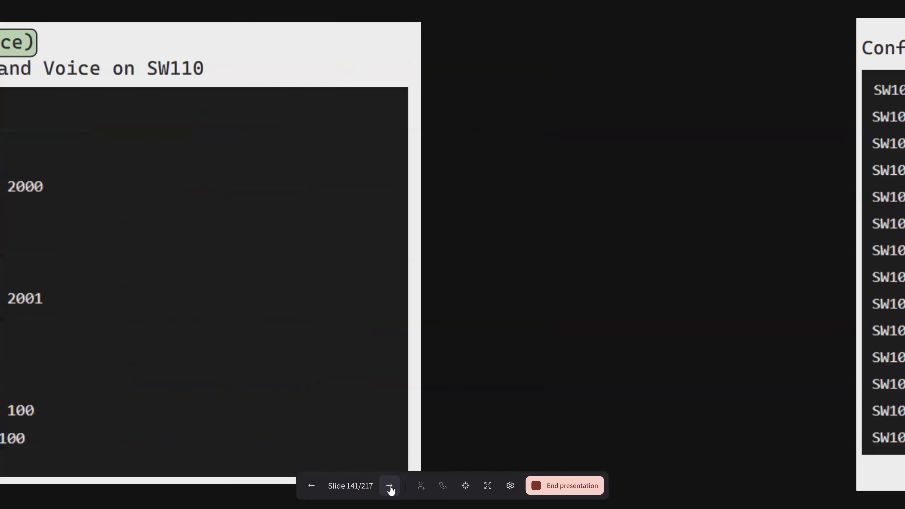
left_click(390, 487)
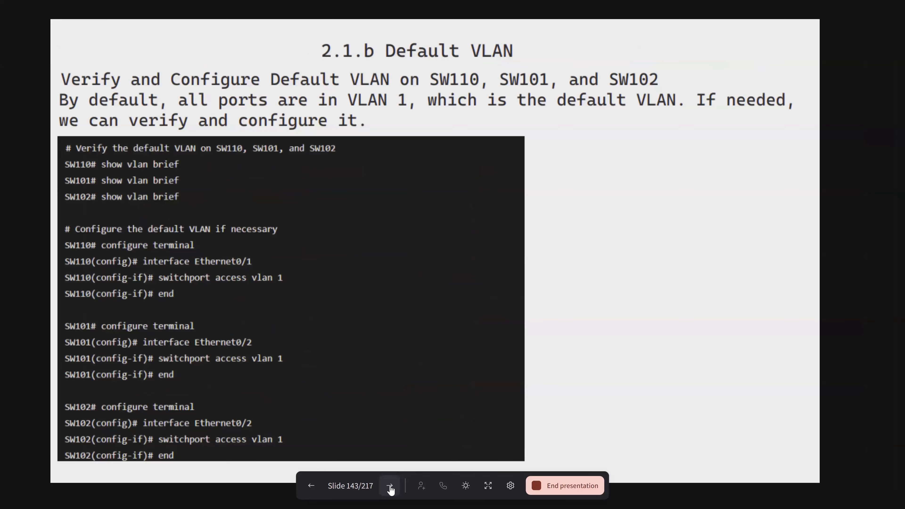
left_click(391, 487)
left_click(390, 488)
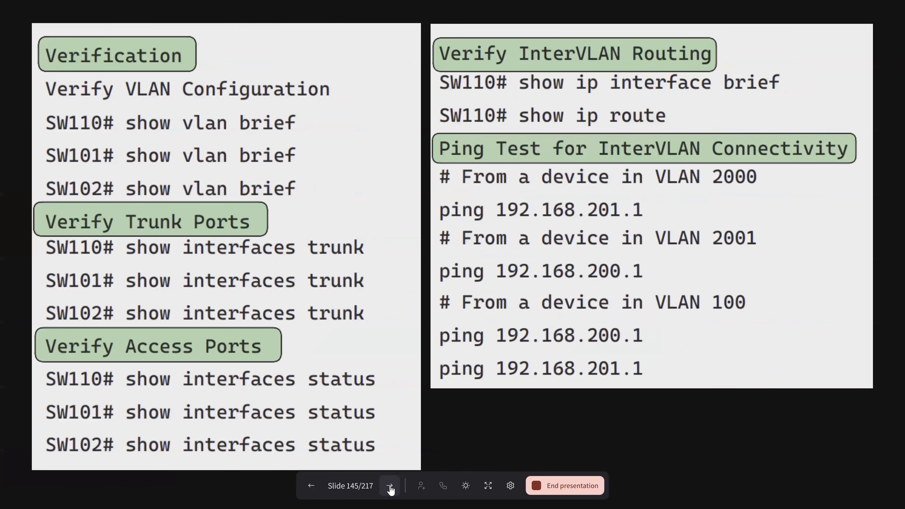
left_click(390, 487)
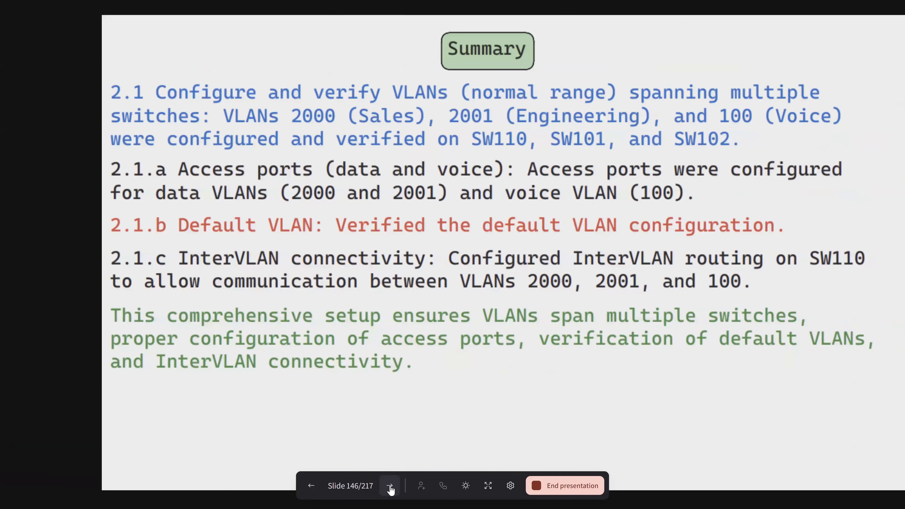
left_click(390, 488)
left_click_drag(201, 158, 271, 144)
left_click(391, 488)
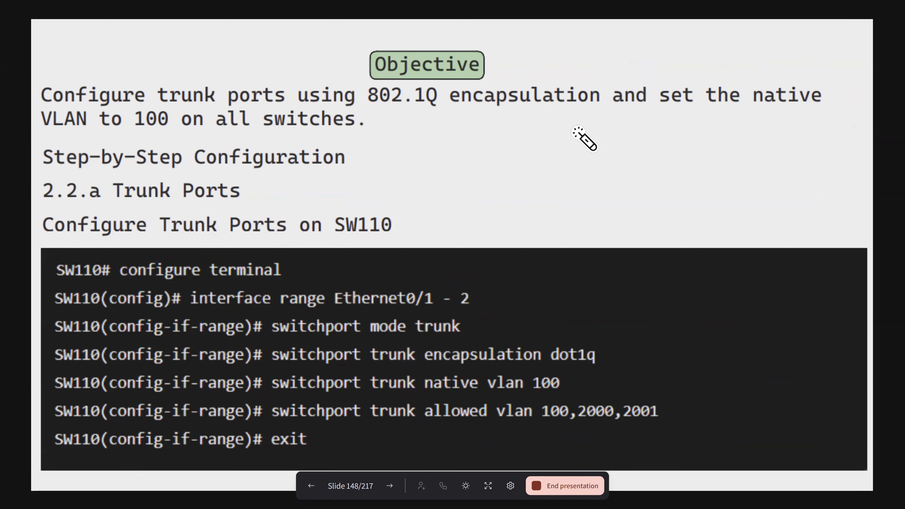
- Mark the 802.1Q objective and the SW110 trunk mode, dot1q encapsulation, native VLAN and allowed VLAN commands on the slide
mouse_move(388, 317)
left_mouse_down()
mouse_move(467, 364)
mouse_move(389, 323)
mouse_move(362, 336)
mouse_move(353, 321)
mouse_move(360, 340)
mouse_move(467, 337)
mouse_move(378, 316)
mouse_move(420, 354)
mouse_move(368, 324)
mouse_move(497, 357)
mouse_move(405, 351)
mouse_move(562, 378)
mouse_move(570, 356)
mouse_move(464, 348)
mouse_move(607, 373)
mouse_move(540, 359)
left_mouse_up()
mouse_move(363, 96)
left_mouse_down()
mouse_move(410, 89)
mouse_move(413, 116)
left_mouse_up()
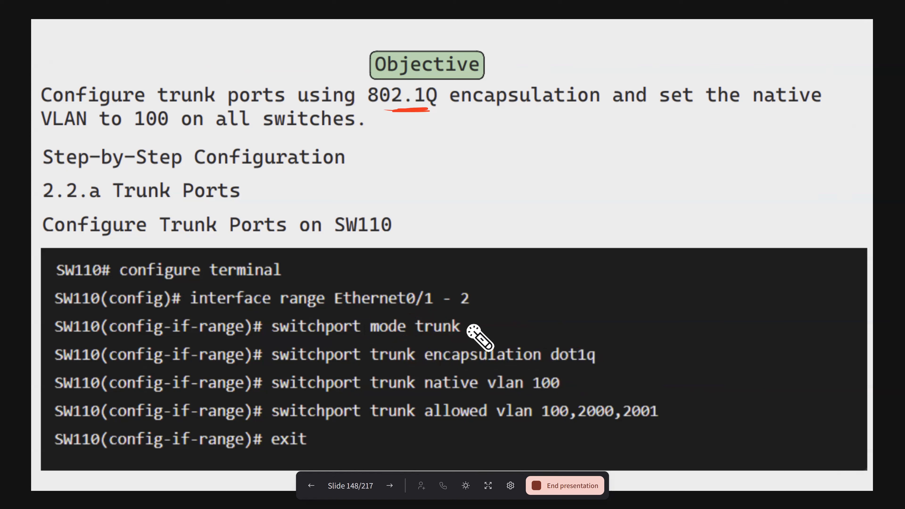
mouse_move(398, 345)
left_mouse_down()
mouse_move(554, 353)
mouse_move(544, 350)
mouse_move(555, 337)
left_mouse_up()
mouse_move(397, 344)
left_mouse_down()
mouse_move(563, 343)
mouse_move(557, 347)
left_mouse_up()
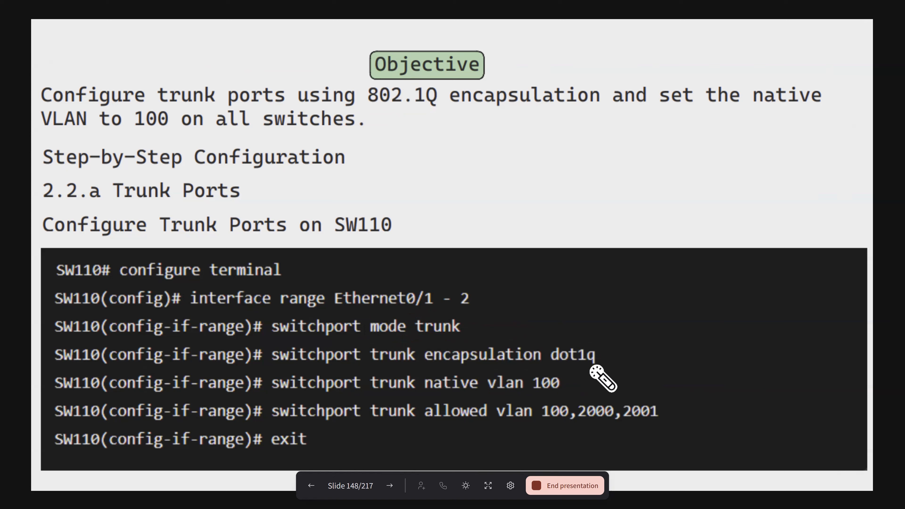
left_click_drag(508, 426, 642, 431)
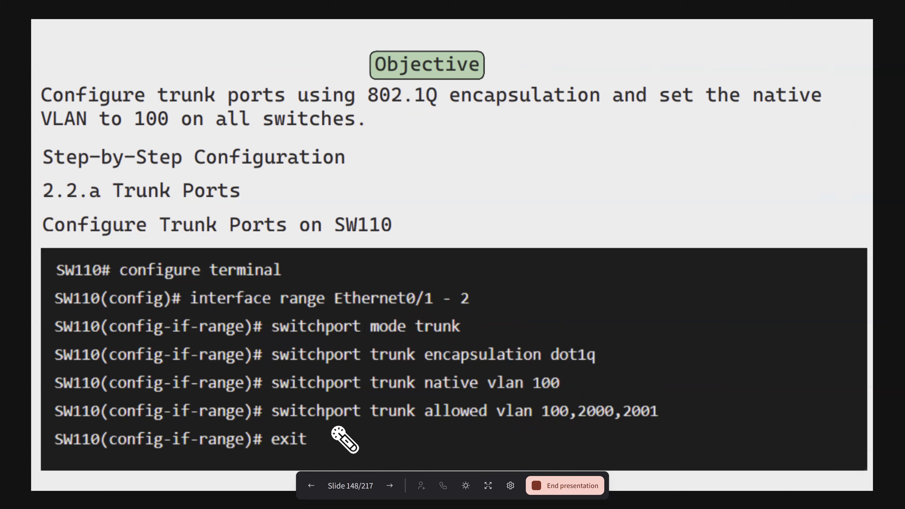
left_click_drag(436, 427, 626, 438)
mouse_move(536, 433)
left_mouse_down()
mouse_move(597, 399)
mouse_move(679, 432)
mouse_move(545, 433)
mouse_move(664, 409)
mouse_move(610, 444)
mouse_move(544, 408)
mouse_move(688, 406)
mouse_move(557, 441)
left_mouse_up()
mouse_move(567, 334)
left_mouse_down()
mouse_move(551, 377)
mouse_move(572, 346)
mouse_move(459, 374)
mouse_move(602, 376)
mouse_move(536, 338)
left_mouse_up()
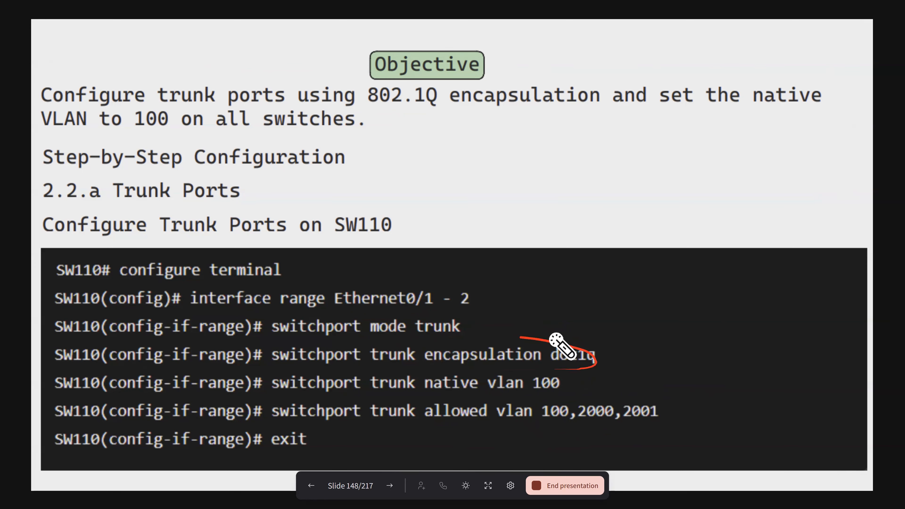
- Advance to slide 150 and mark the 802.1Q encapsulation statement and the expected trunk output for Et0/1 and Et0/2 on SW110
left_click(389, 486)
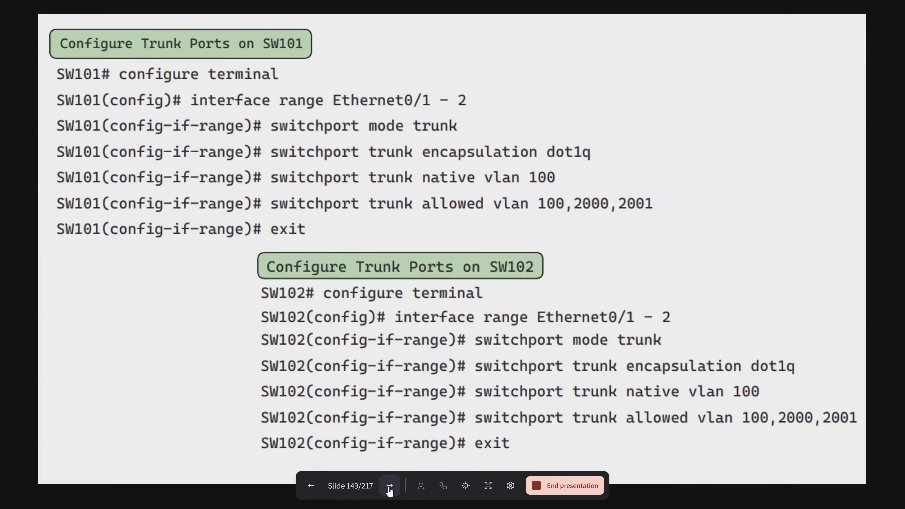
left_click(389, 486)
left_click_drag(537, 28, 507, 45)
left_click_drag(341, 87, 402, 91)
left_click_drag(543, 83, 651, 85)
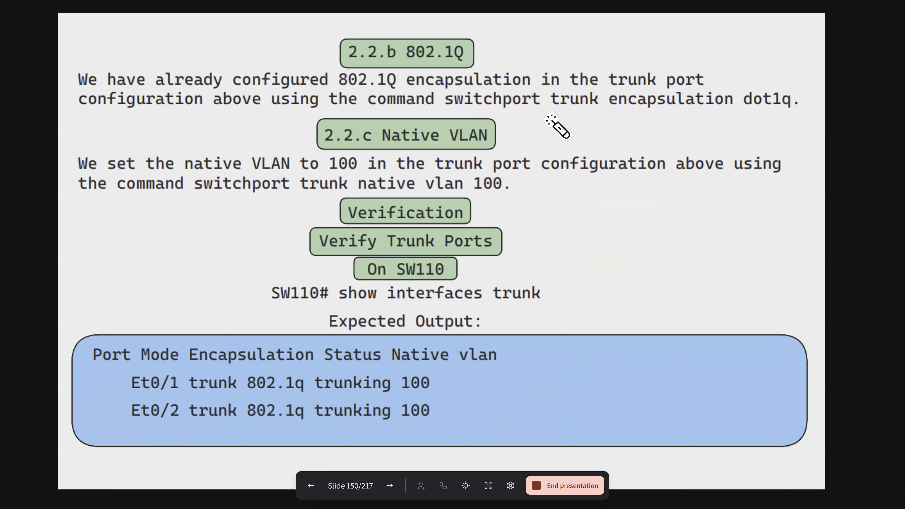
left_click_drag(449, 43, 464, 44)
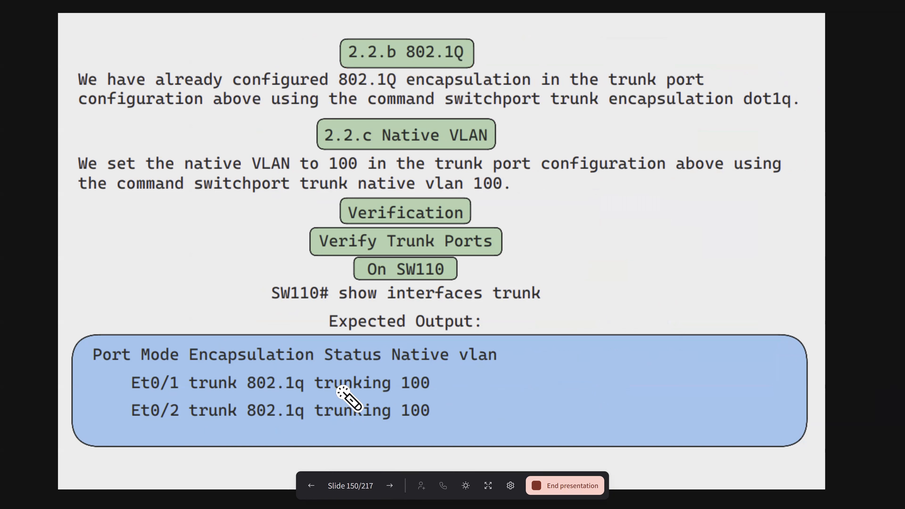
left_click_drag(457, 336, 509, 337)
left_click_drag(530, 428, 485, 428)
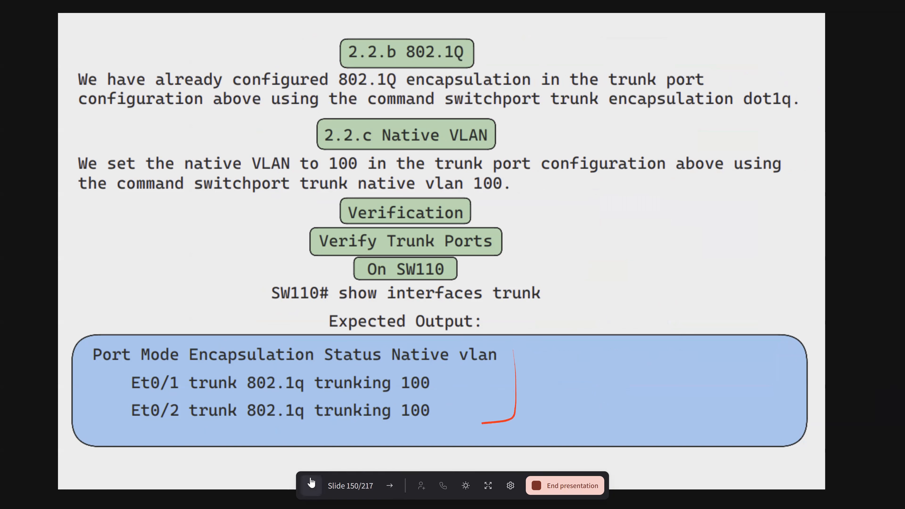
- Return to slide 149 and mark the SW101 command that sets trunk encapsulation to dot1q
left_click(311, 484)
left_click_drag(504, 134, 388, 153)
left_click_drag(620, 174, 399, 139)
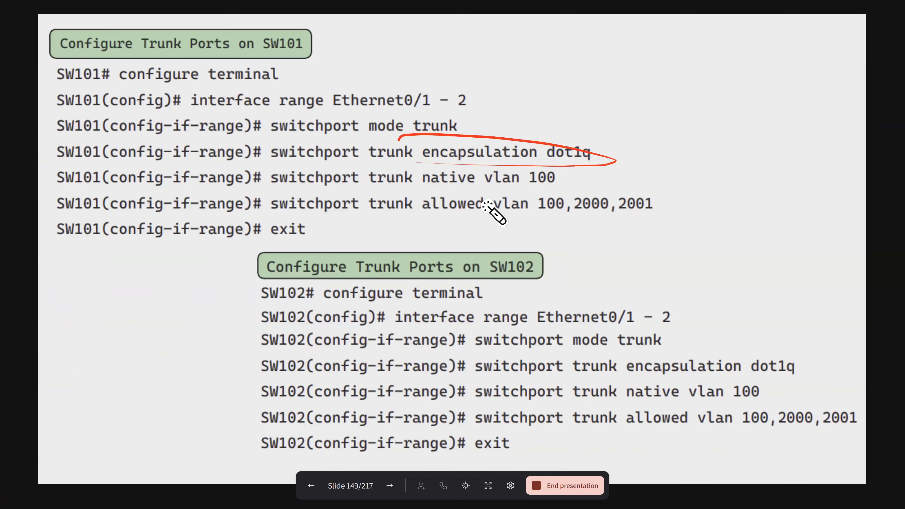
mouse_move(571, 133)
left_mouse_down()
mouse_move(533, 134)
mouse_move(606, 136)
left_mouse_up()
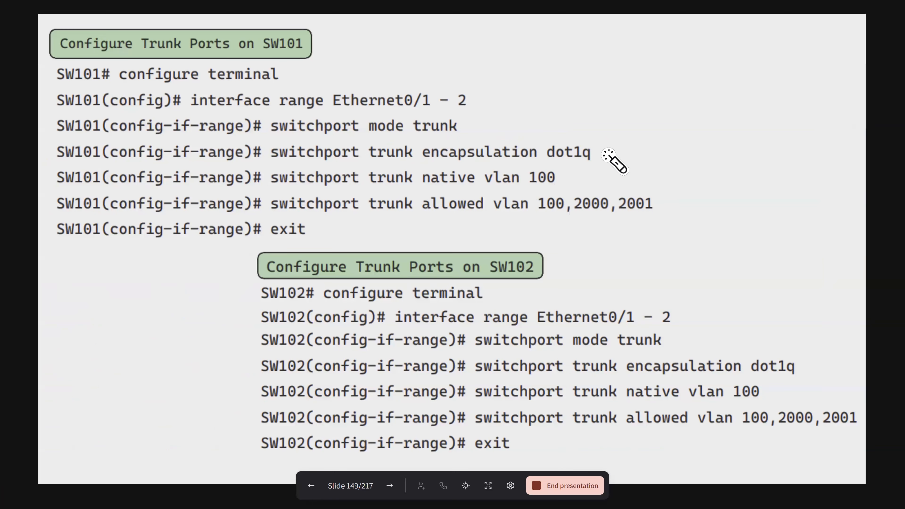
- Go back to slide 142 on SW102 data and voice access ports and mark VLAN 2000 in the Ethernet0/3 access command
left_click(312, 486)
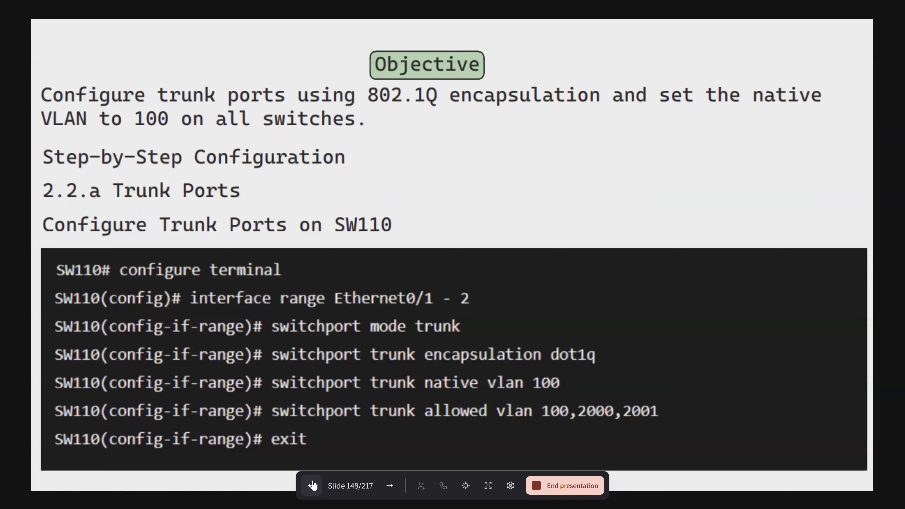
left_click(311, 486)
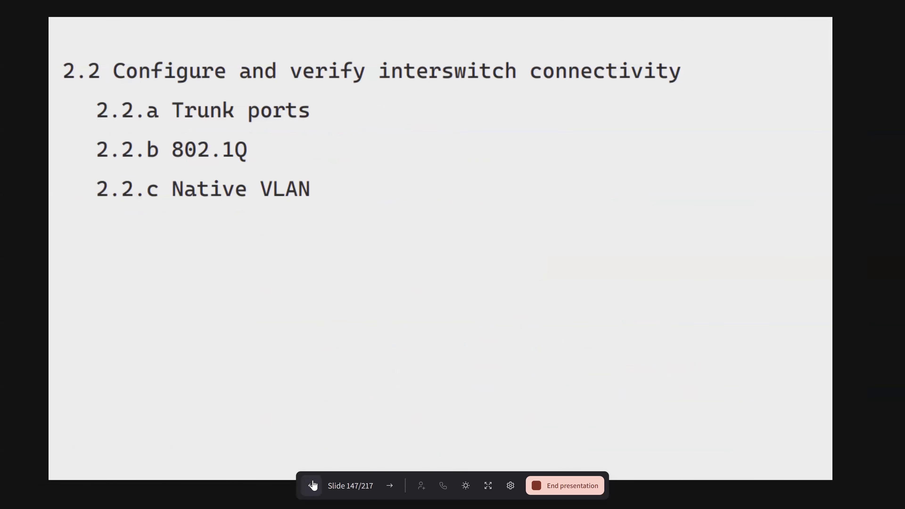
left_click(313, 485)
left_click(313, 486)
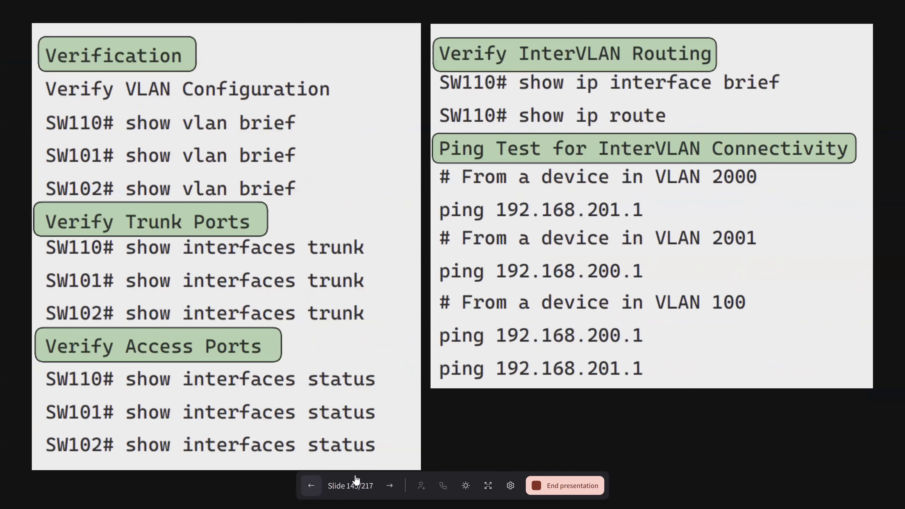
left_click(311, 492)
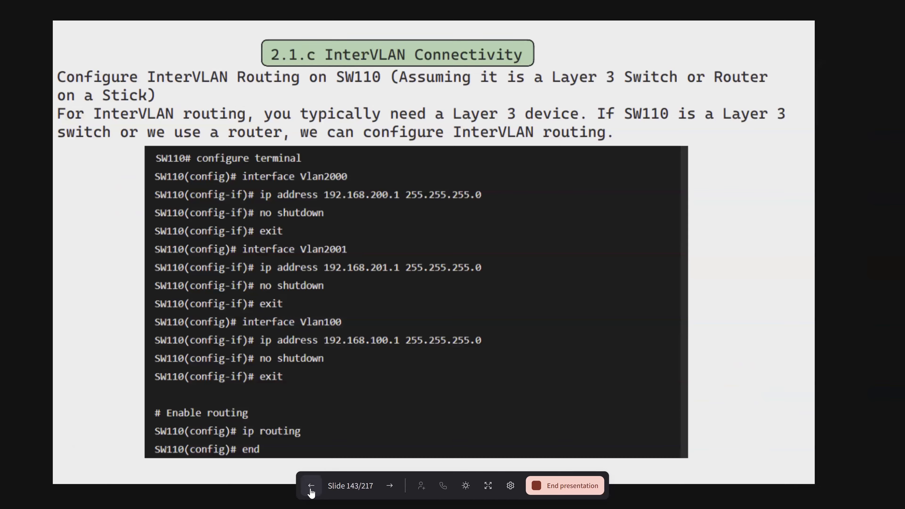
left_click(311, 487)
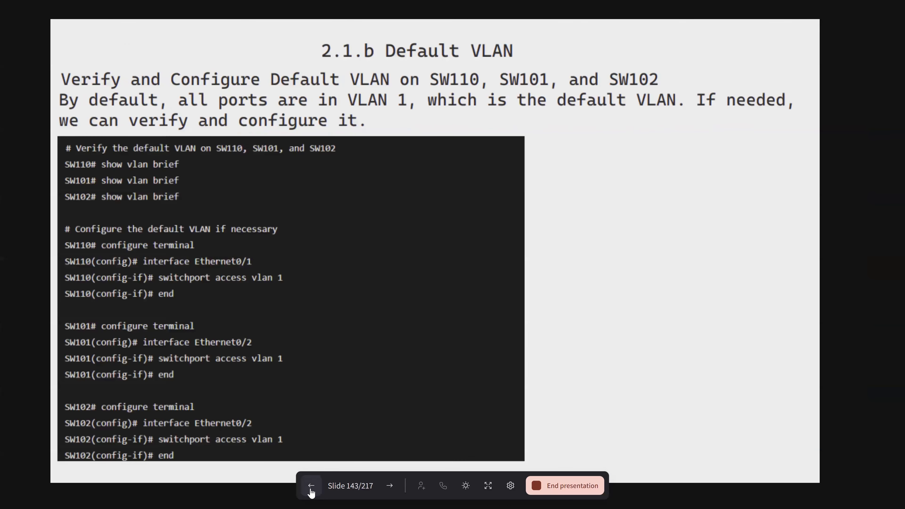
left_click(311, 488)
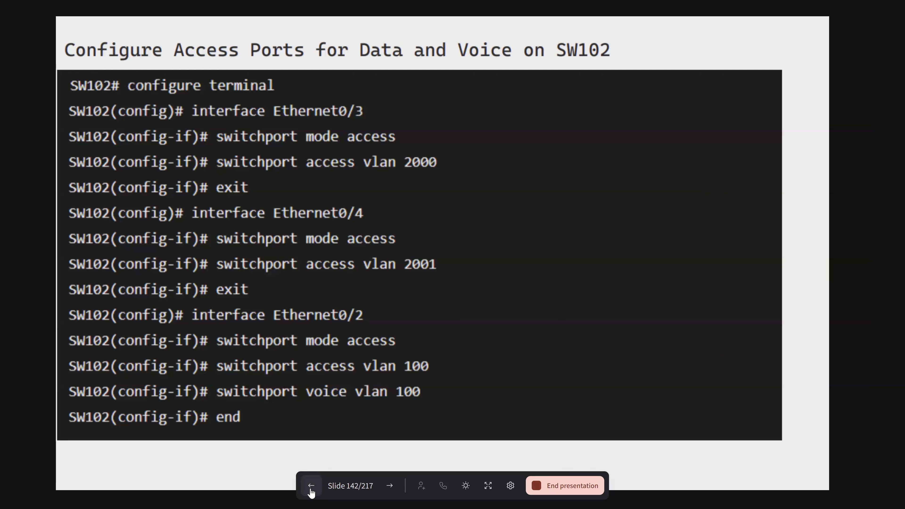
mouse_move(395, 161)
left_mouse_down()
mouse_move(448, 168)
mouse_move(367, 146)
left_mouse_up()
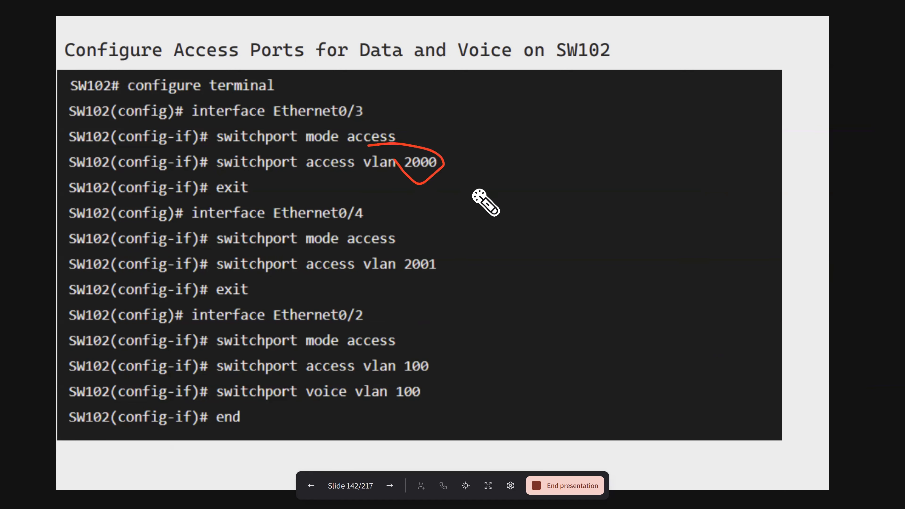
mouse_move(424, 146)
left_mouse_down()
mouse_move(438, 181)
mouse_move(426, 151)
left_mouse_up()
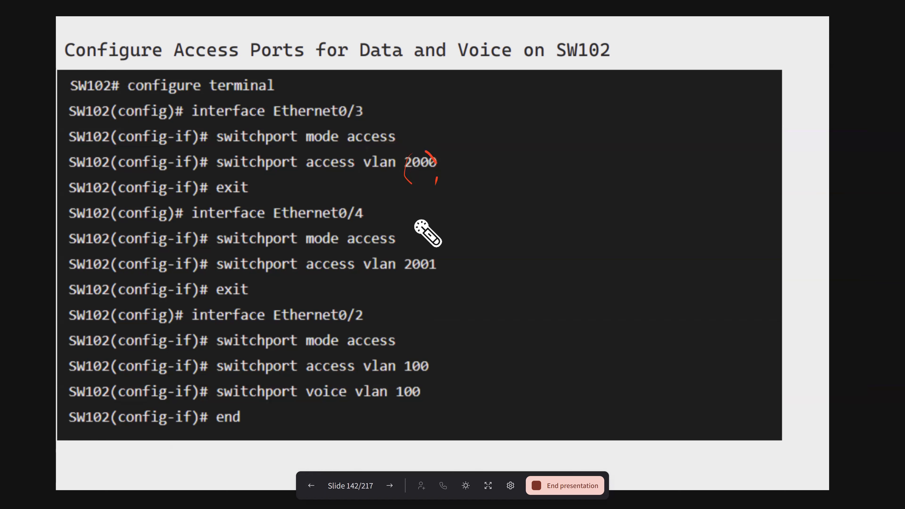
- Go back to slide 135 showing the topology of sw110, sw101 and sw102
left_click(311, 486)
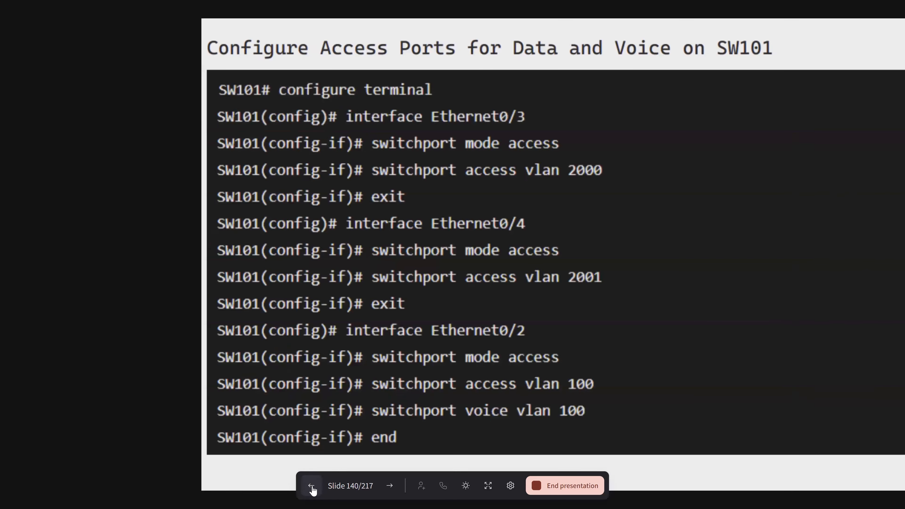
left_click(312, 489)
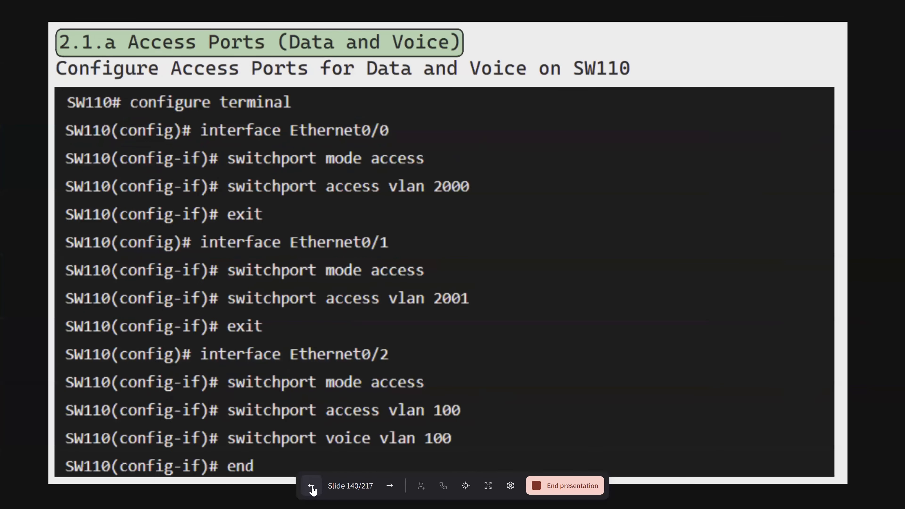
left_click(311, 487)
left_click(312, 487)
left_click(311, 486)
left_click(311, 487)
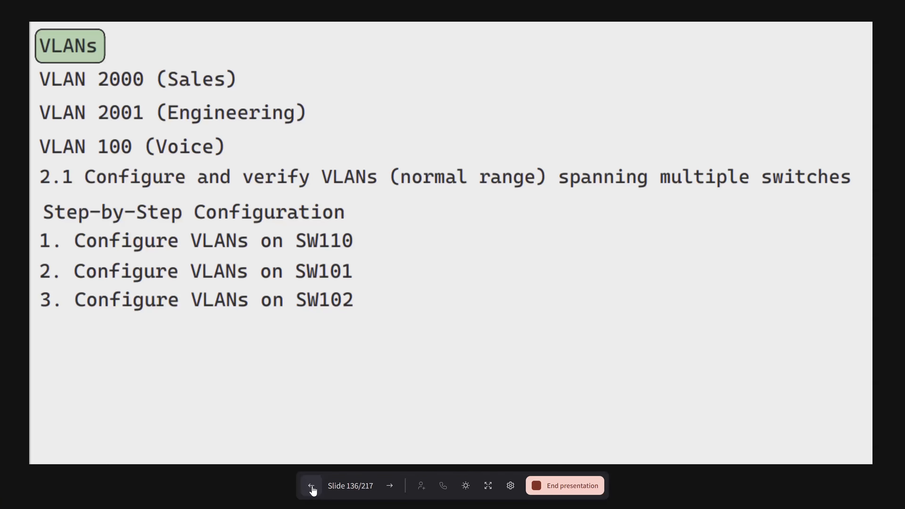
left_click(311, 487)
left_click(312, 487)
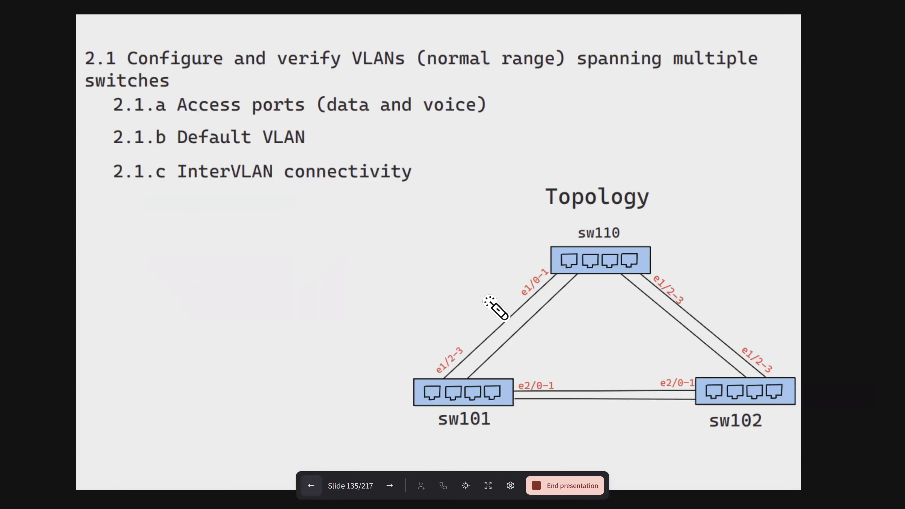
- Mark switch sw110 and the links sw110–sw101, sw110–sw102 and sw101–sw102 on the topology diagram
mouse_move(544, 194)
left_mouse_down()
mouse_move(563, 252)
mouse_move(591, 214)
left_mouse_up()
left_click_drag(613, 252, 632, 207)
mouse_move(518, 306)
left_mouse_down()
mouse_move(543, 330)
mouse_move(512, 289)
left_mouse_up()
mouse_move(651, 299)
left_mouse_down()
mouse_move(686, 326)
mouse_move(696, 296)
left_mouse_up()
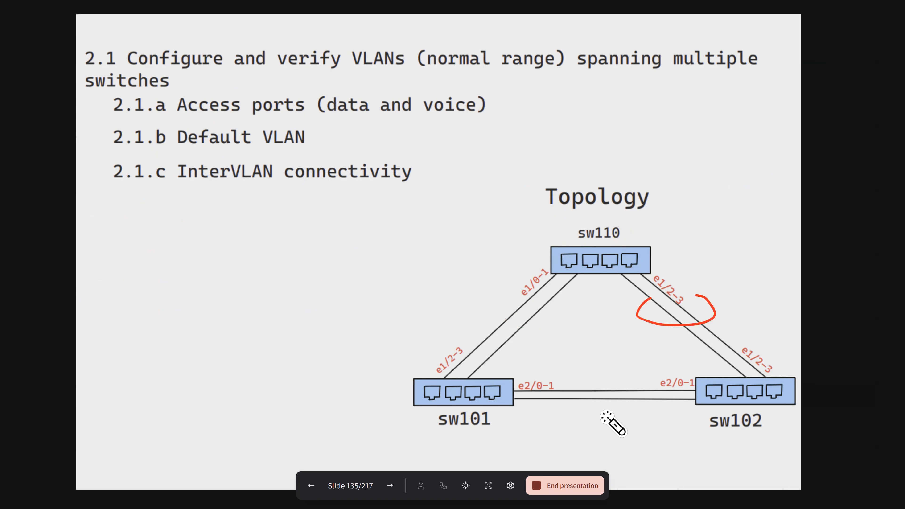
left_click_drag(606, 380, 607, 411)
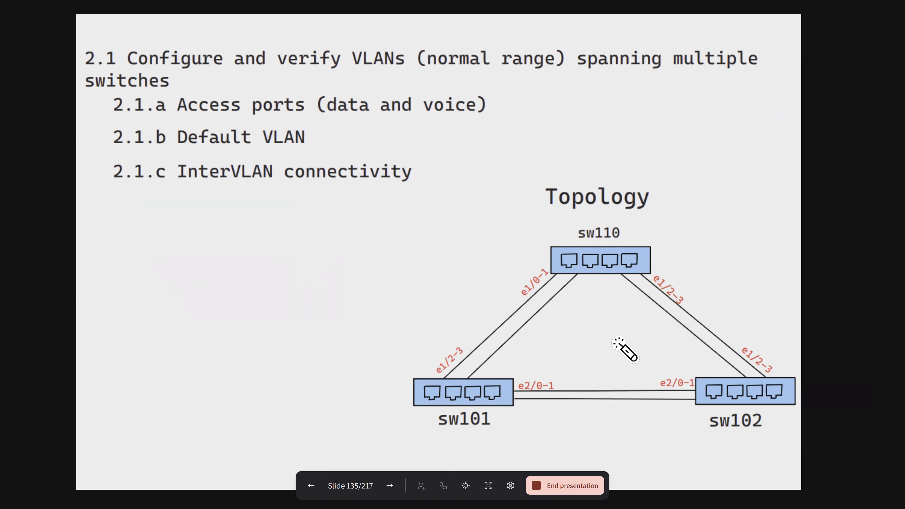
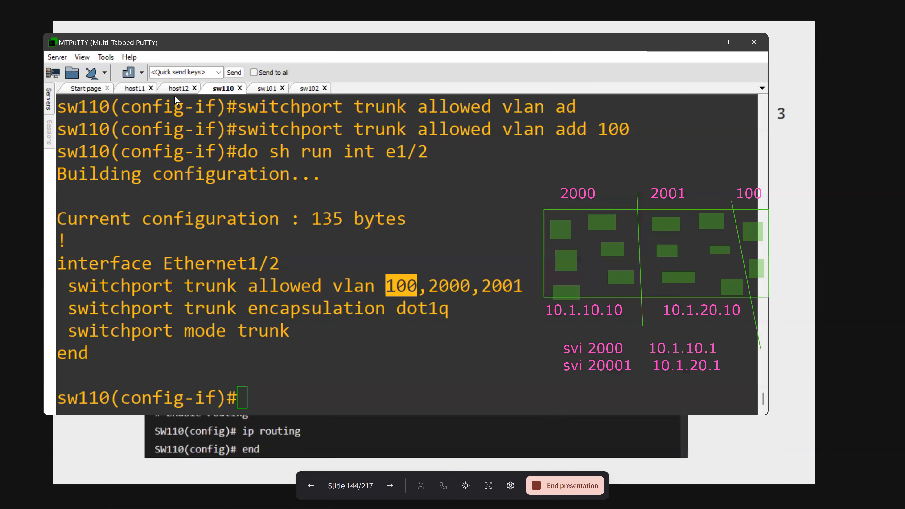
- On host11, enter privileged mode and global configuration, and open interface e0/0 for configuration
left_click(135, 88)
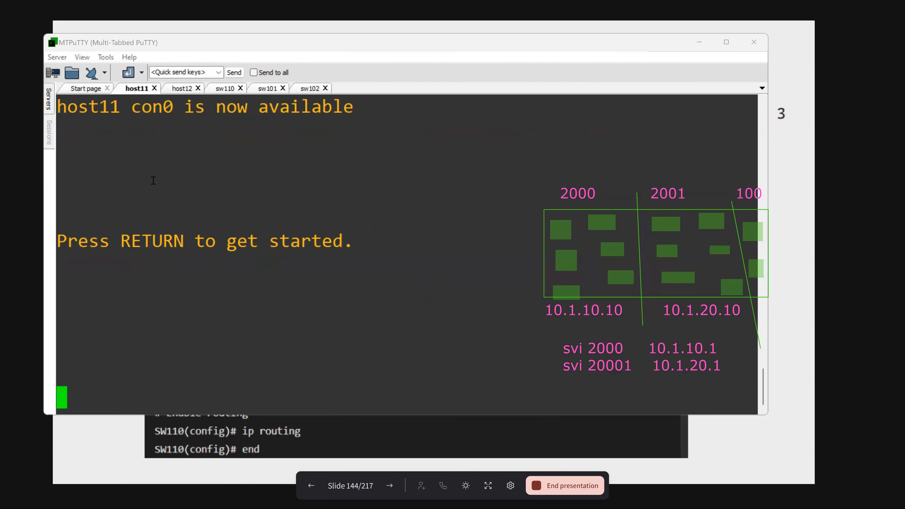
key("Return")
type("en")
key("Return")
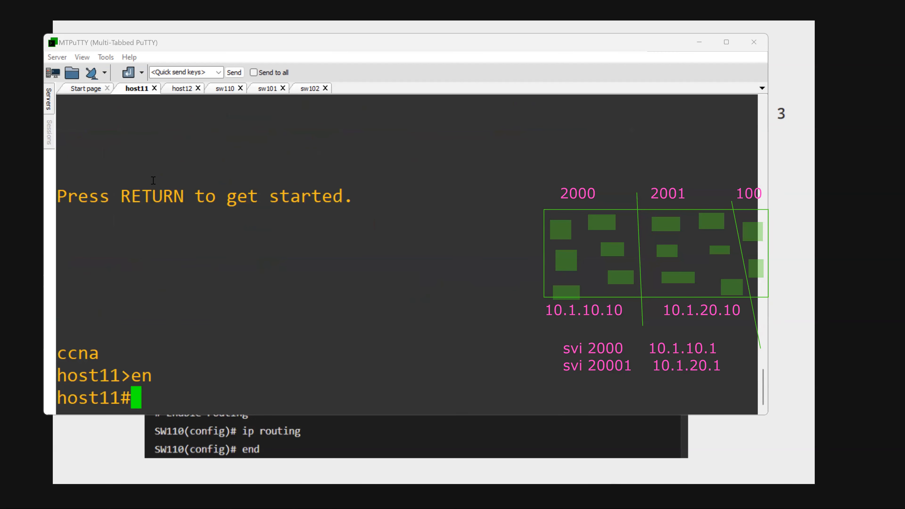
type("conf t")
key("Return")
type("int e")
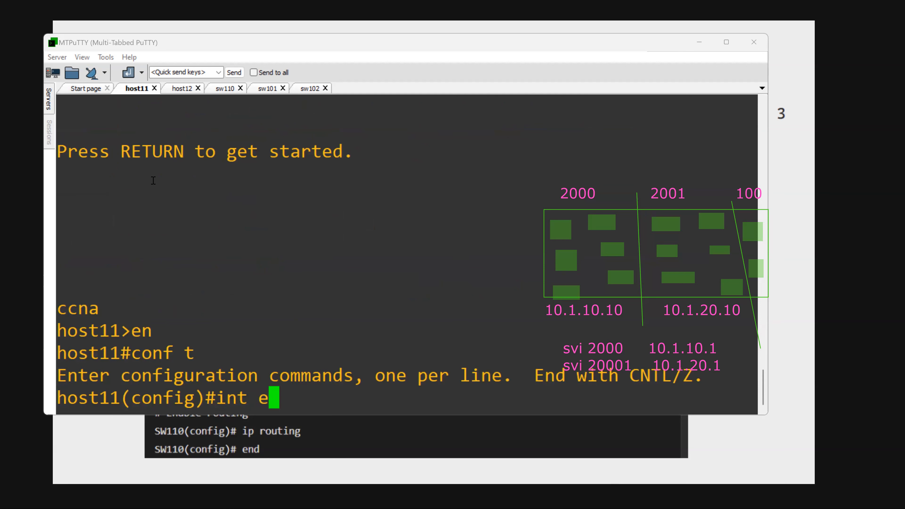
type("0/0")
key("Return")
- Try the switchport commands "no sw" and "sw" on host11's interface e0/0
type("no sw")
key("Tab")
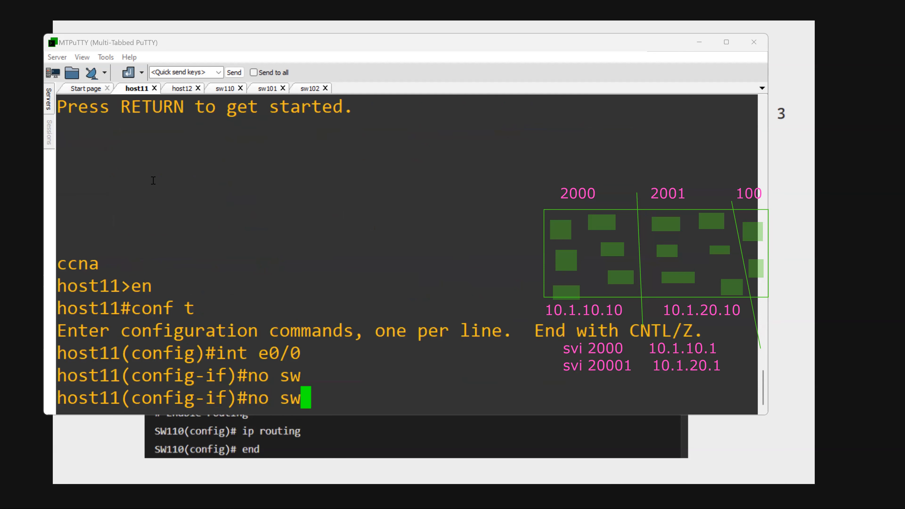
key("Return")
type("sw")
key("Tab")
key("Return")
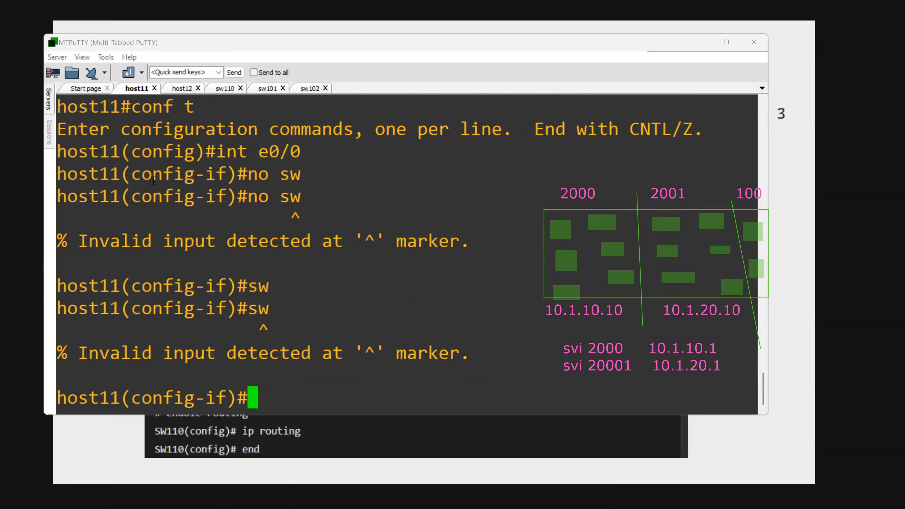
type("ip add 10.")
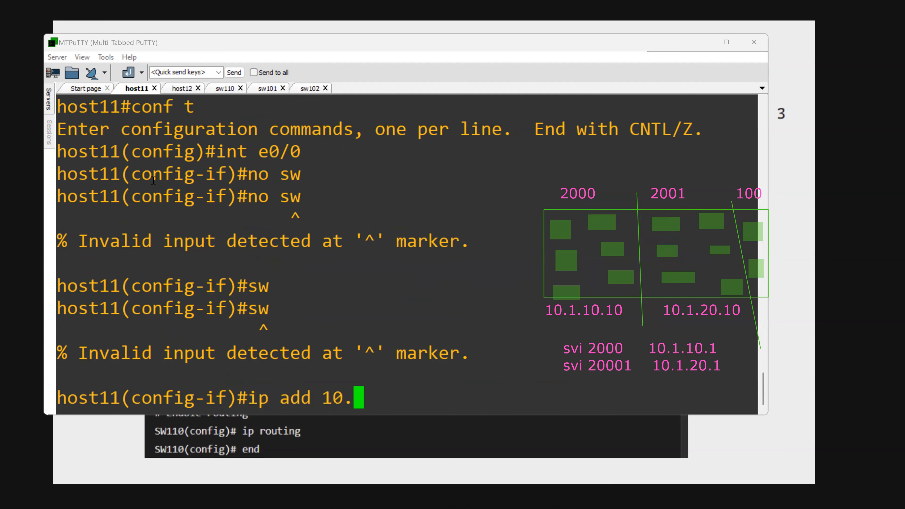
- Assign 10.1.10.10 with mask 255.255.255.0 to host11's interface e0/0 and enable the interface
type("1.10.10 255")
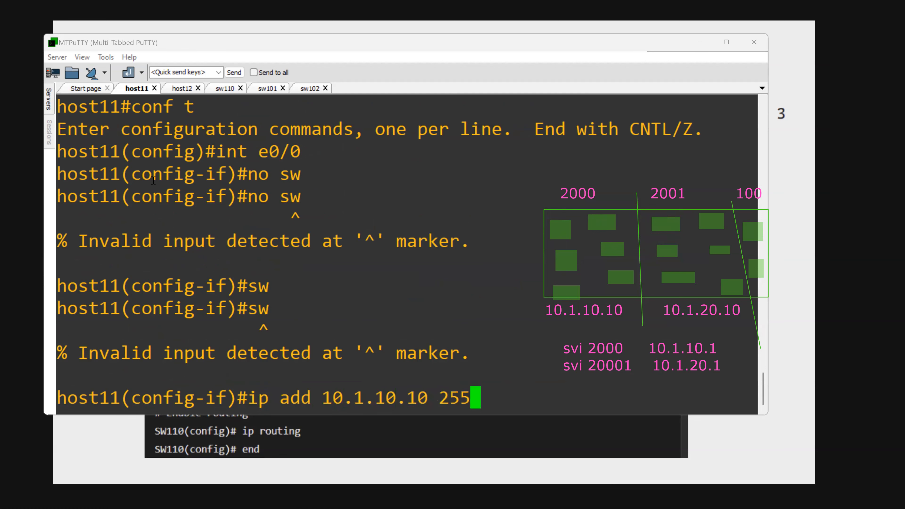
type(".255.255.0")
key("Return")
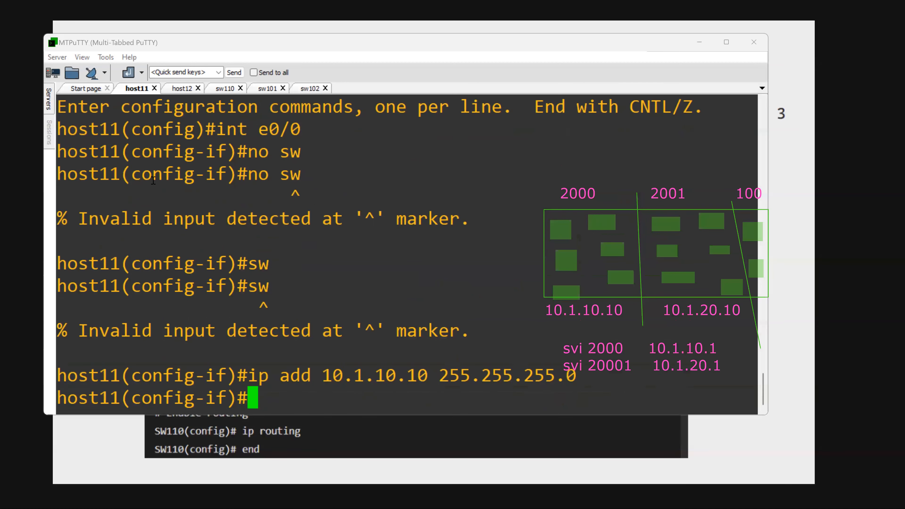
type("no sh")
key("Return")
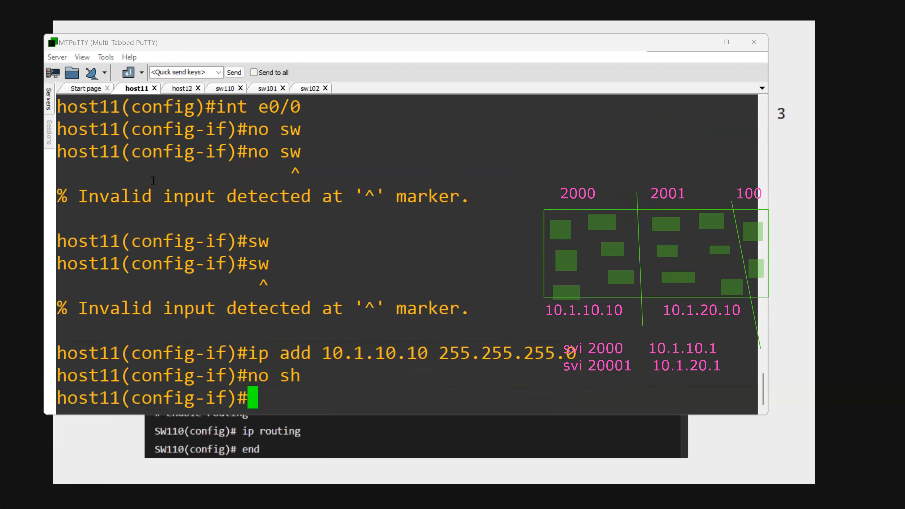
- Disable IP routing on host11 and set its default gateway to 10.1.10.1
type("no ip routing")
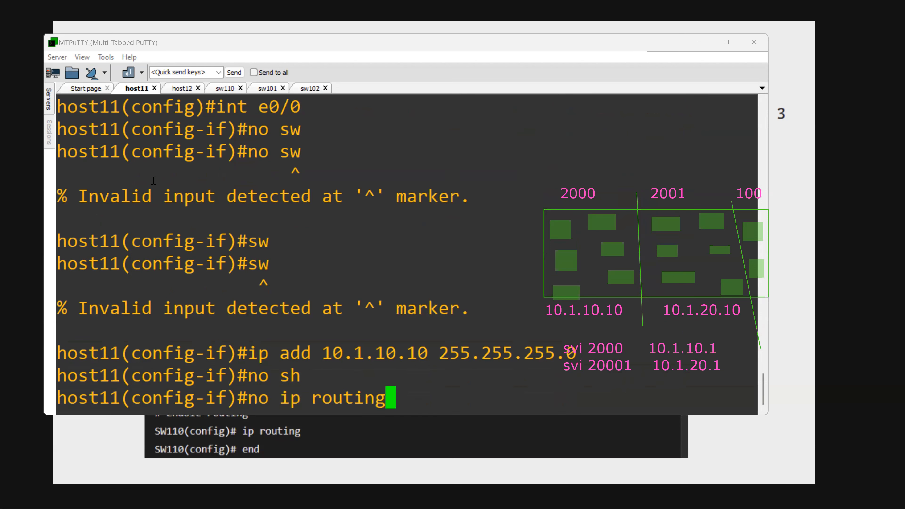
key("Return")
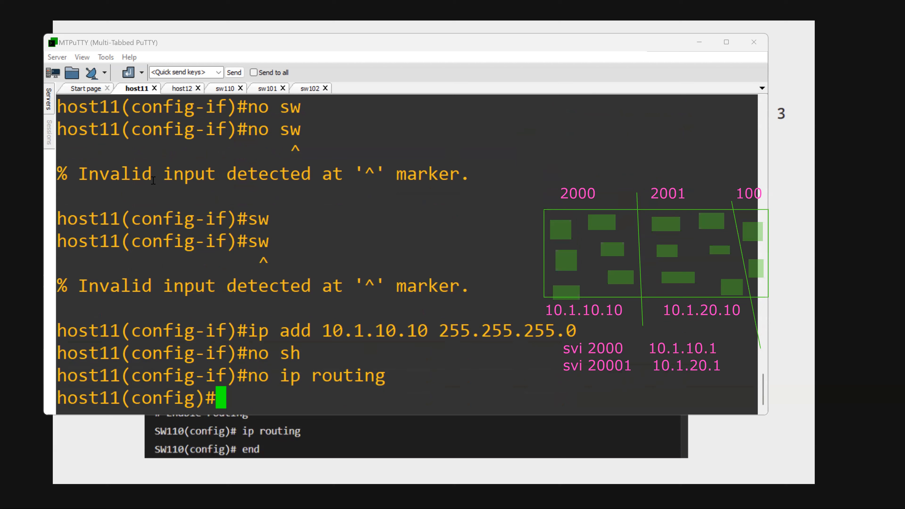
type("ip defa")
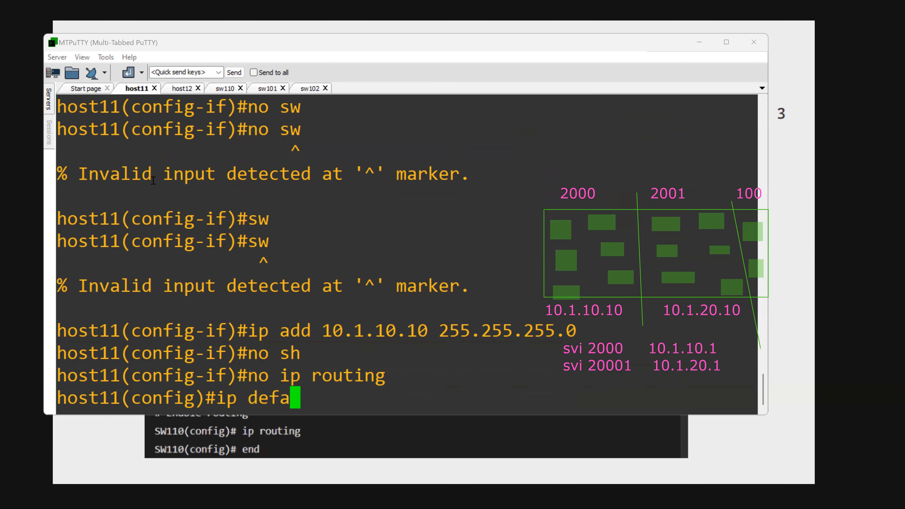
key("Tab")
type("g")
key("Tab")
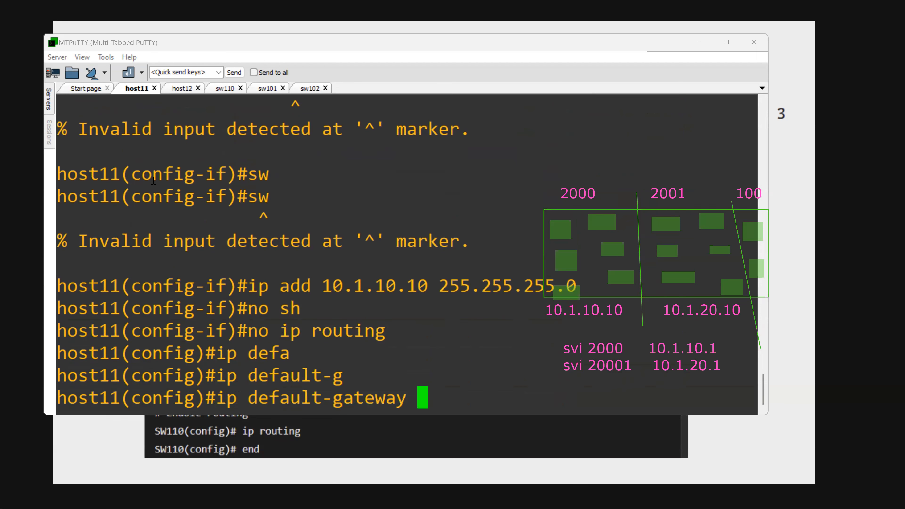
type("10.1.10.1")
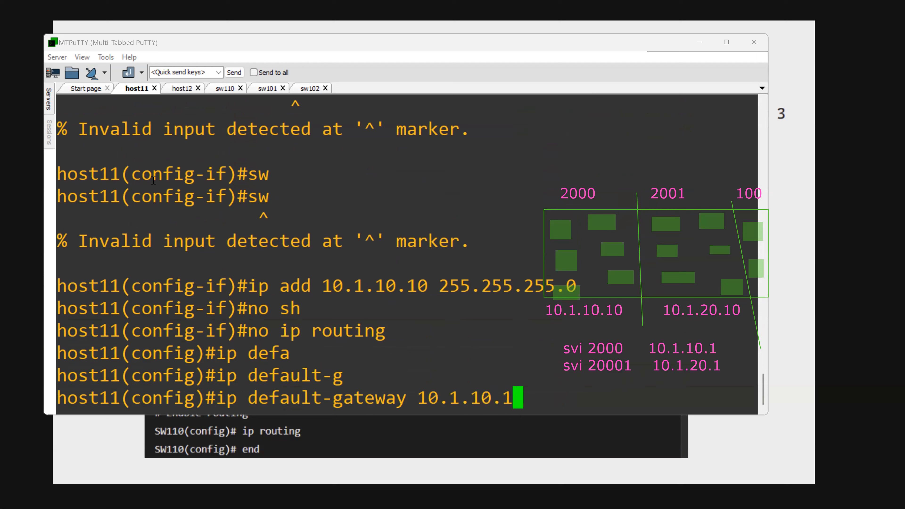
key("Return")
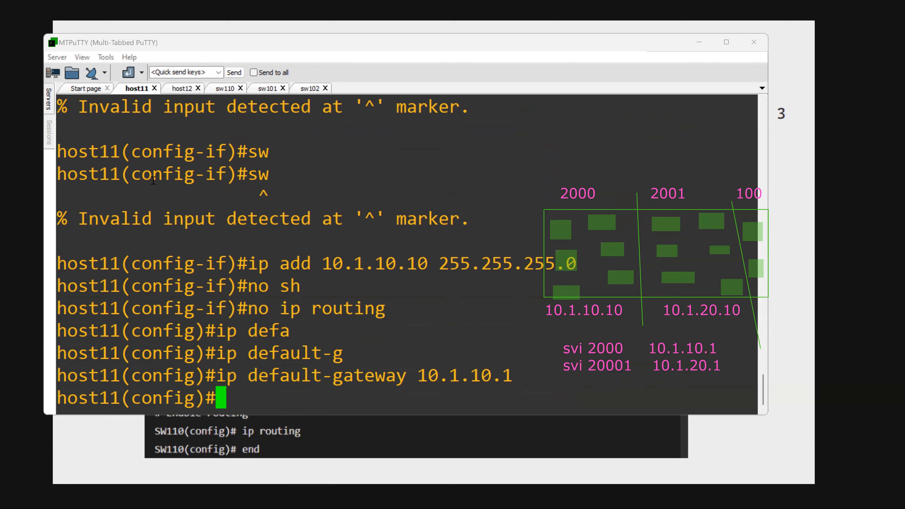
- On host12, enter privileged mode and global configuration, and open interface e0/0 for configuration
left_click(176, 89)
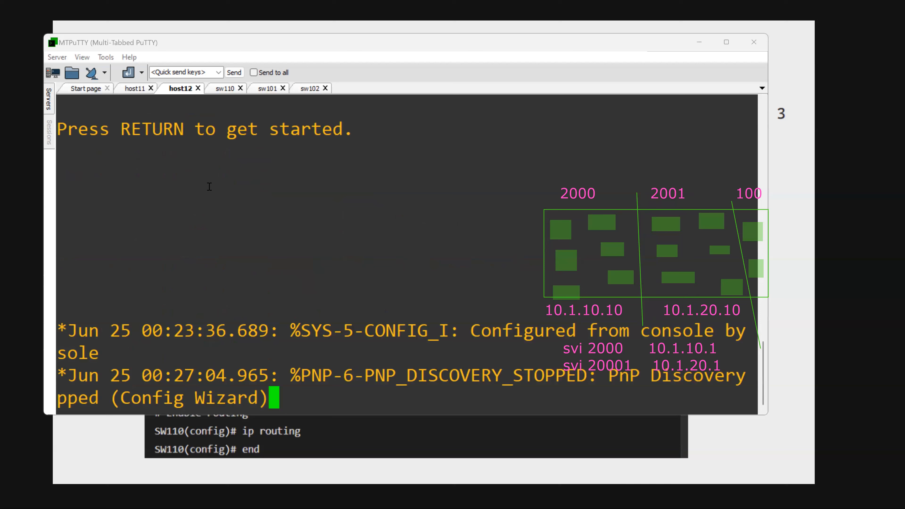
type("ccna")
key("Return")
type("en")
key("Return")
type("conf t")
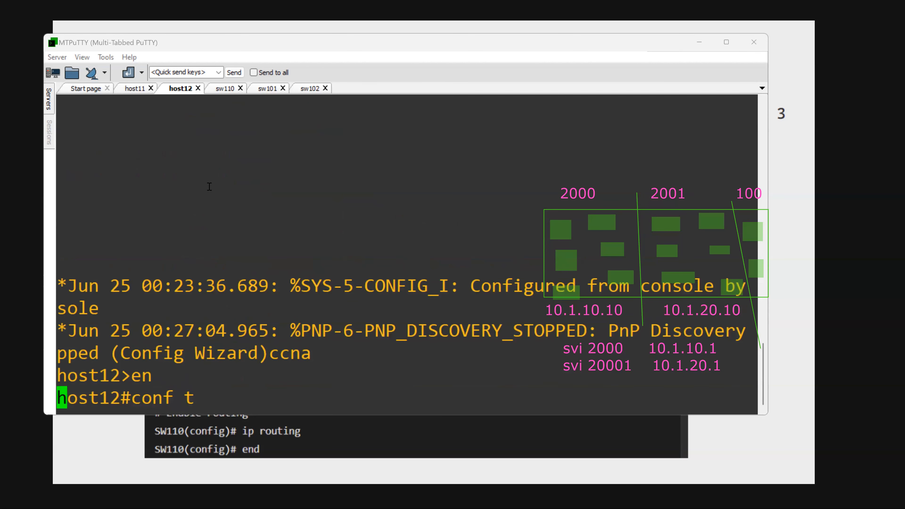
key("Return")
type("int e0/0")
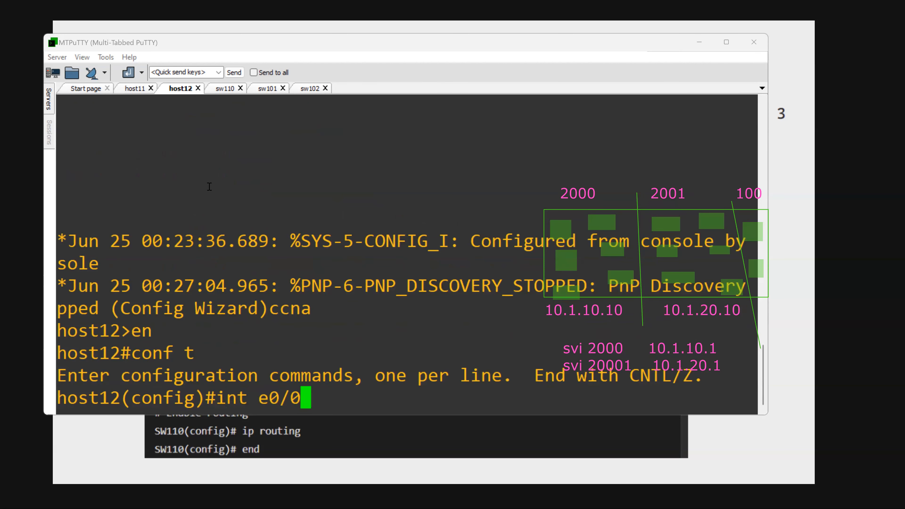
key("Return")
- Assign 10.1.20.10 with mask 255.255.255.0 to host12's interface e0/0 and enable the interface
type("ip add 10.")
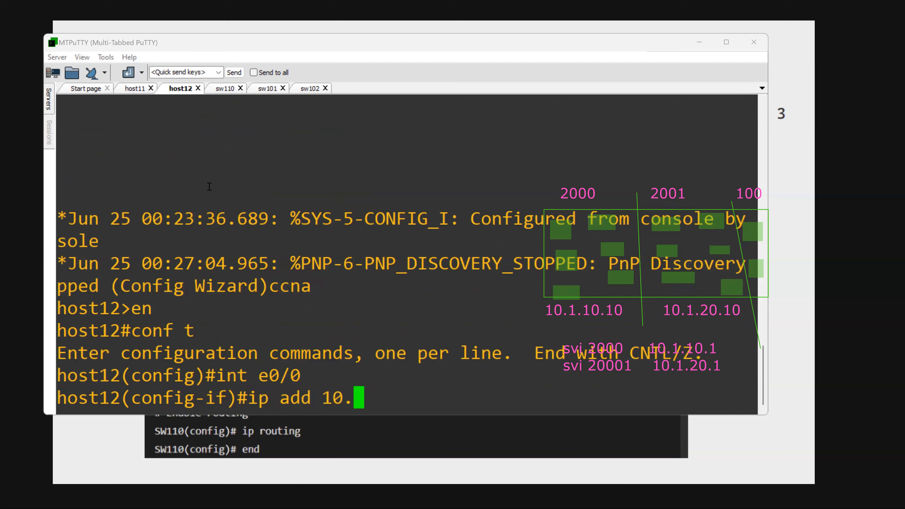
type("1.20.")
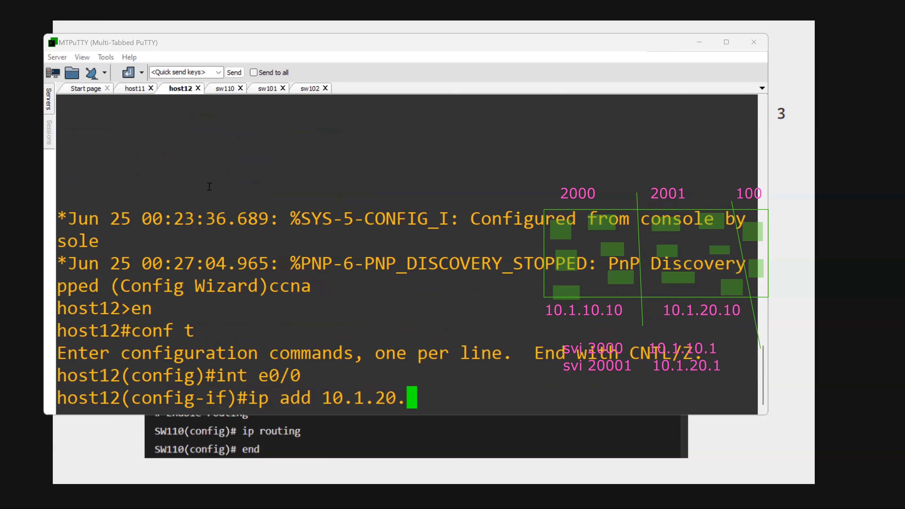
type("10")
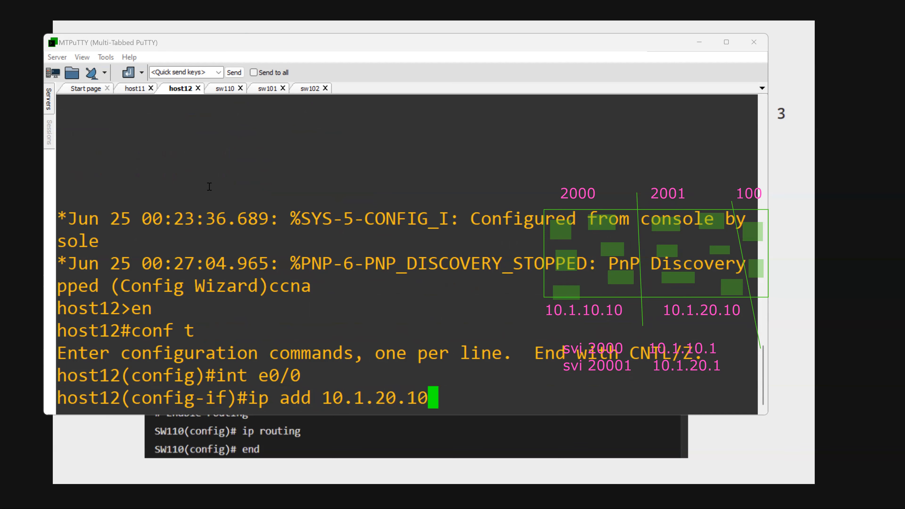
type(" 255.255.255.0")
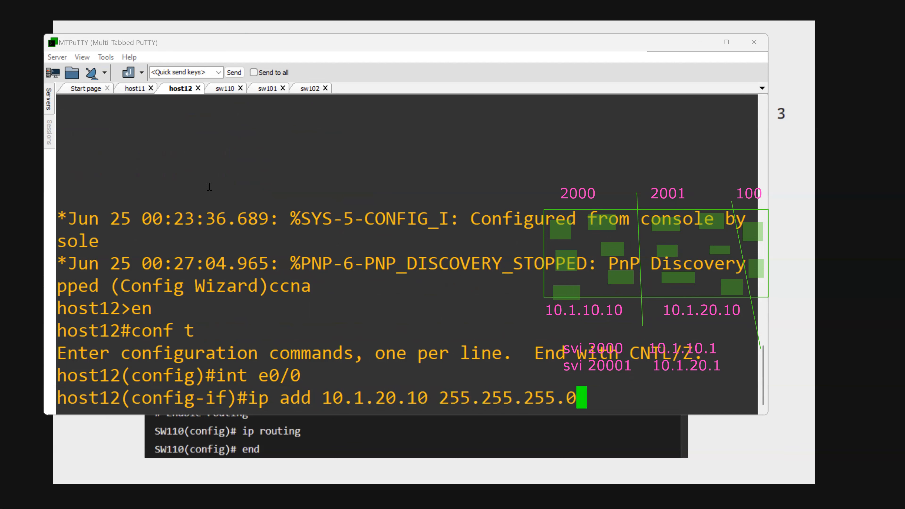
key("Return")
type("no sh")
key("Return")
- Disable IP routing on host12
type("ip ip")
key("BackSpace")
key("BackSpace")
key("BackSpace")
key("BackSpace")
key("BackSpace")
type("no o")
key("BackSpace")
type("ip routing")
key("Return")
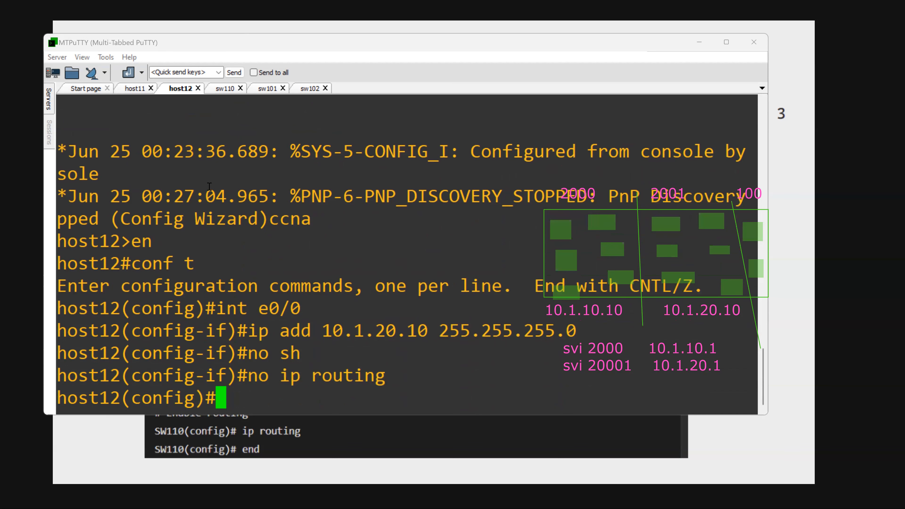
- Set host12's default gateway to 10.1.20.1
type("ip defa")
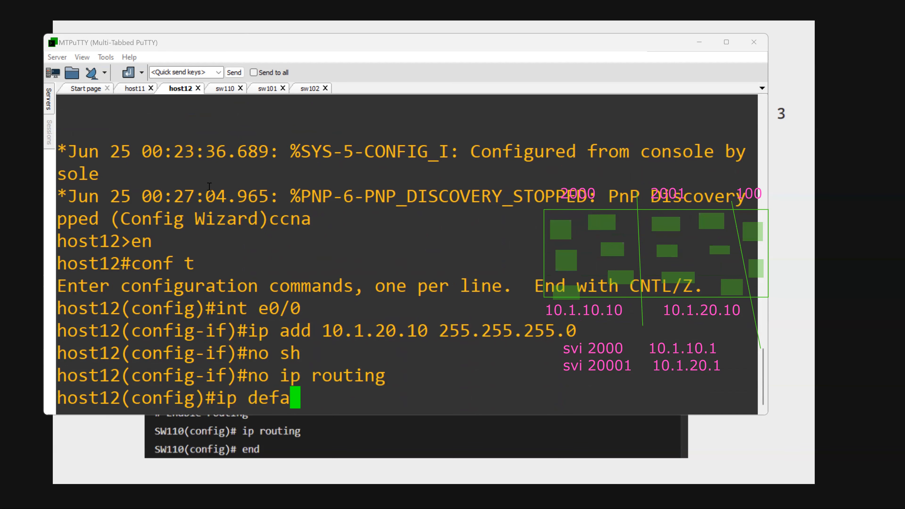
key("Tab")
type("g")
key("Tab")
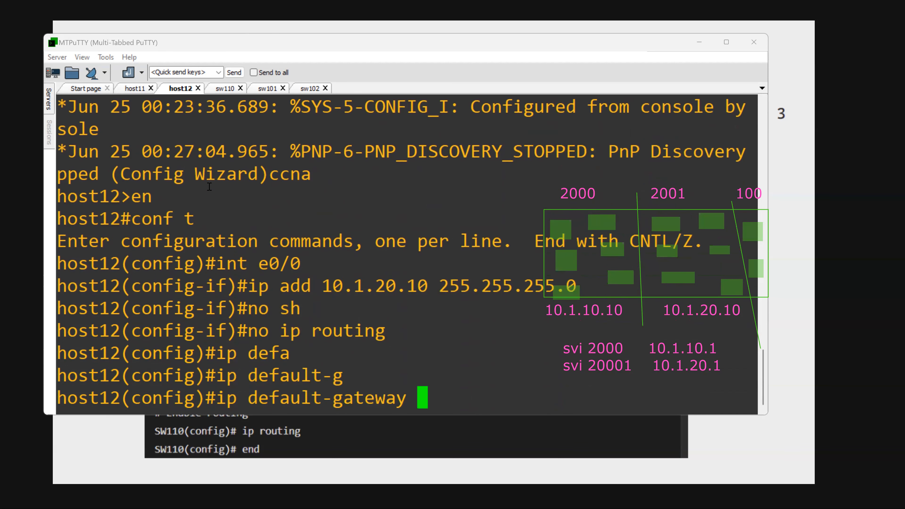
type("10.1.20.10 25")
key("BackSpace")
key("BackSpace")
key("BackSpace")
key("Return")
key("Return")
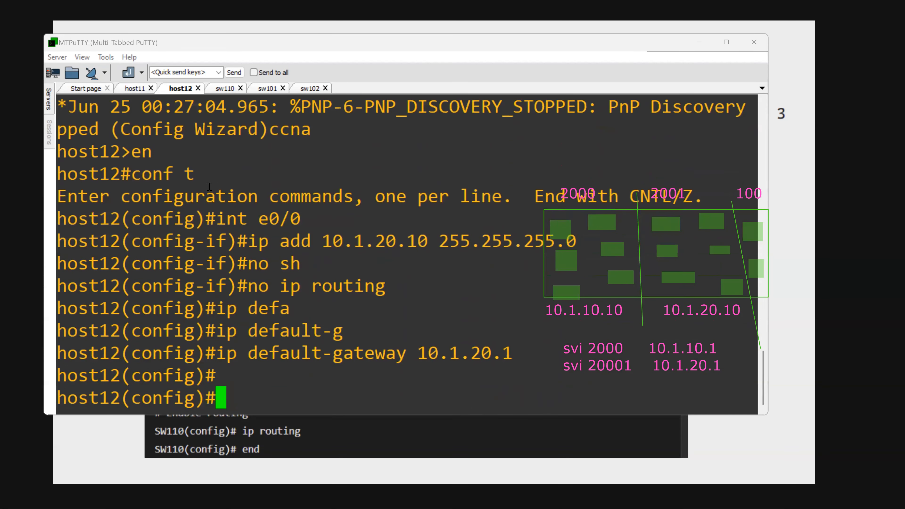
key("Return")
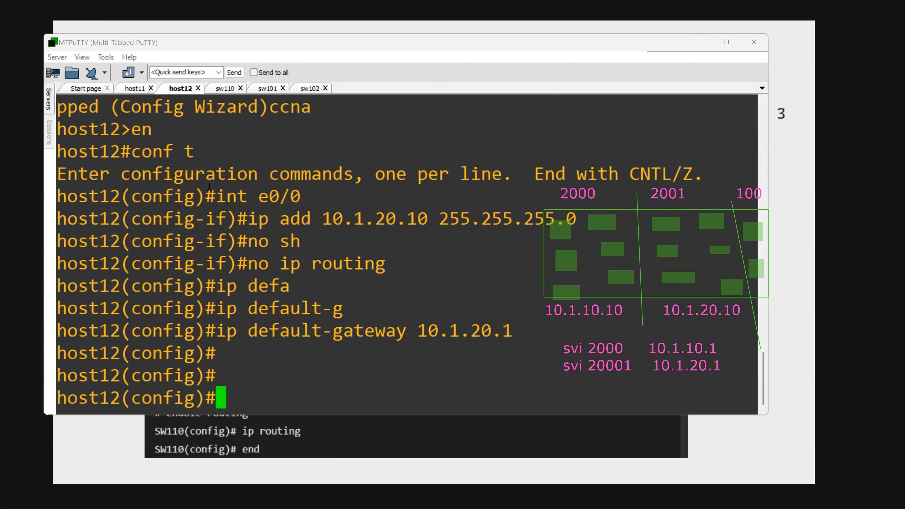
- Return to the host11 session, highlight its address 10.1.10.10 and leave configuration mode
left_click(131, 89)
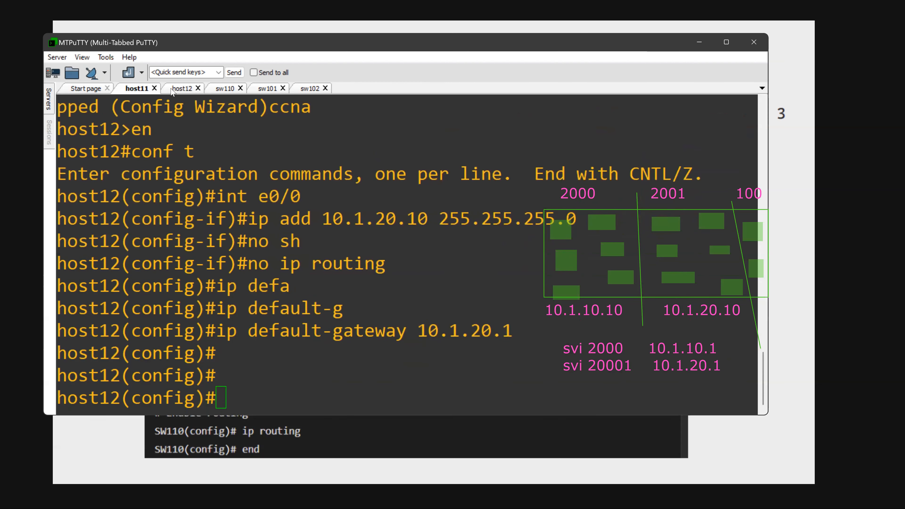
left_click(136, 89)
left_click_drag(324, 272, 437, 266)
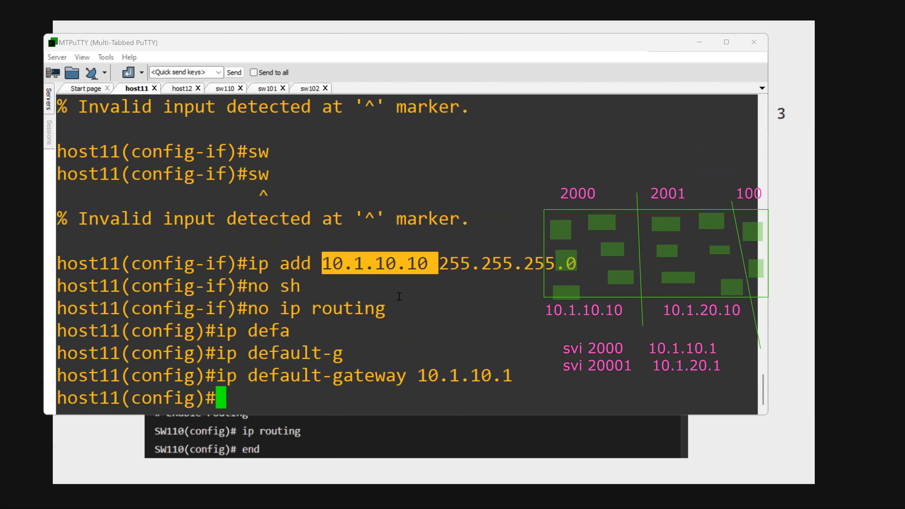
type("end")
key("Return")
- Ping 10.1.20.10 from host11 with source address 10.1.10.10 and highlight the destination address in the command
type("p")
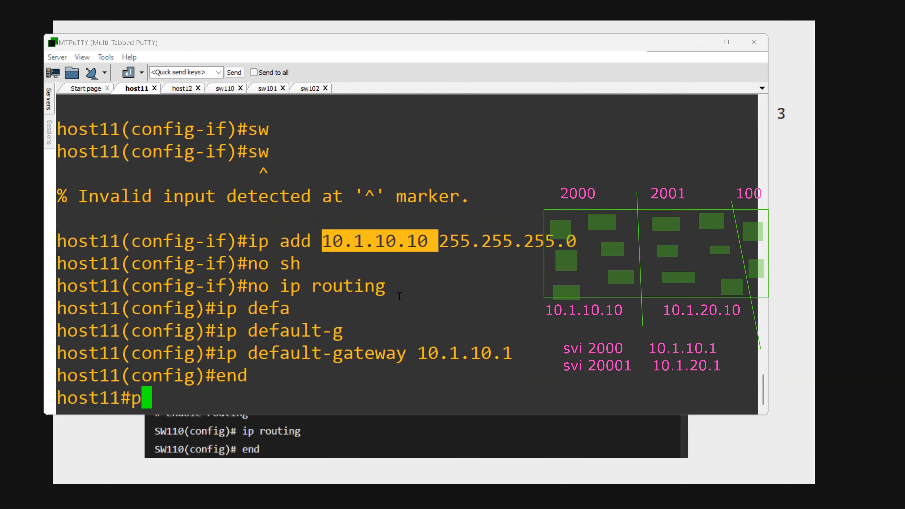
type("ing")
key("Tab")
type("10.1.")
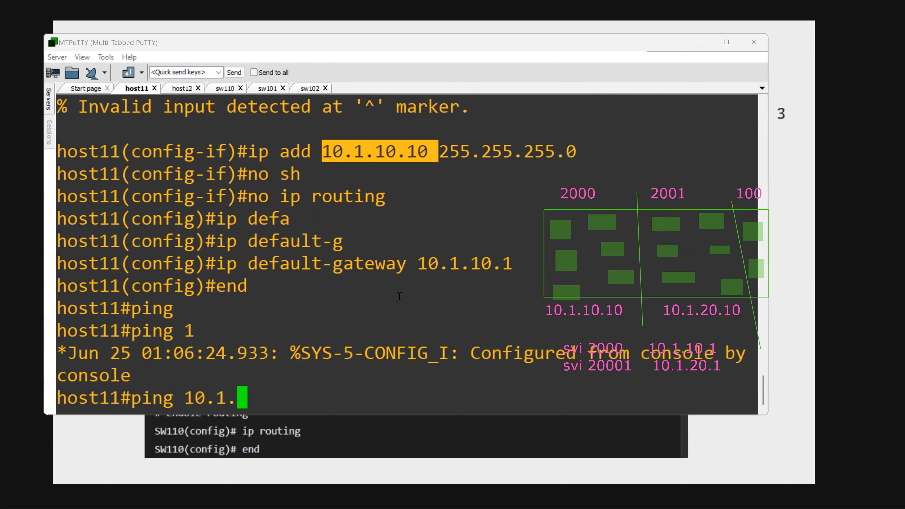
type("20.10 so")
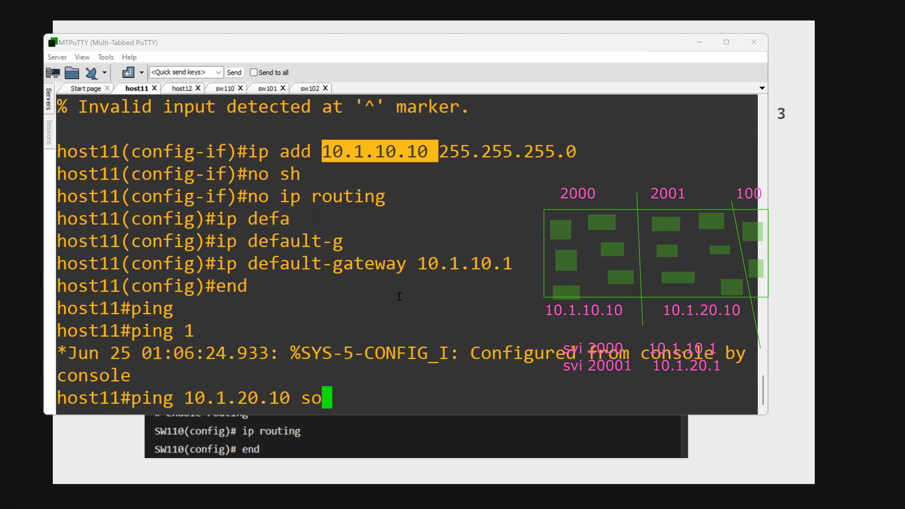
key("Tab")
type("10.1")
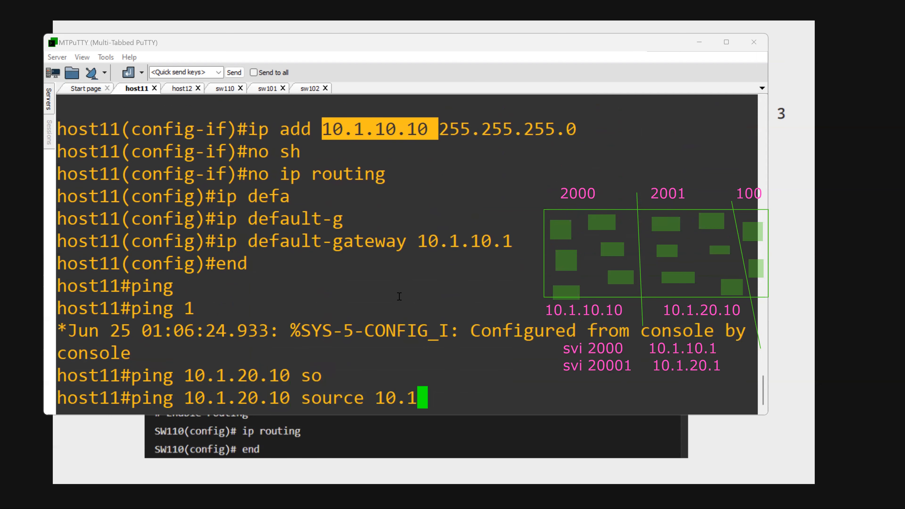
type(".10.10")
key("Return")
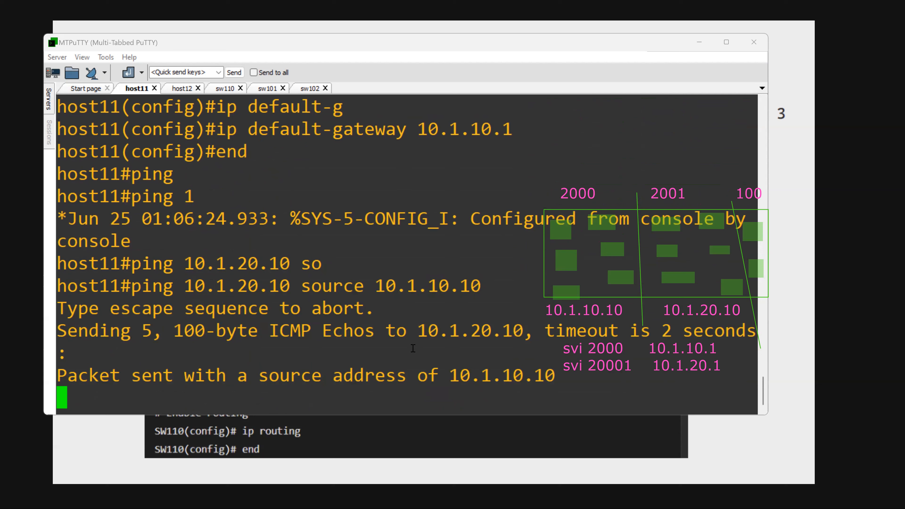
left_click_drag(193, 285, 282, 288)
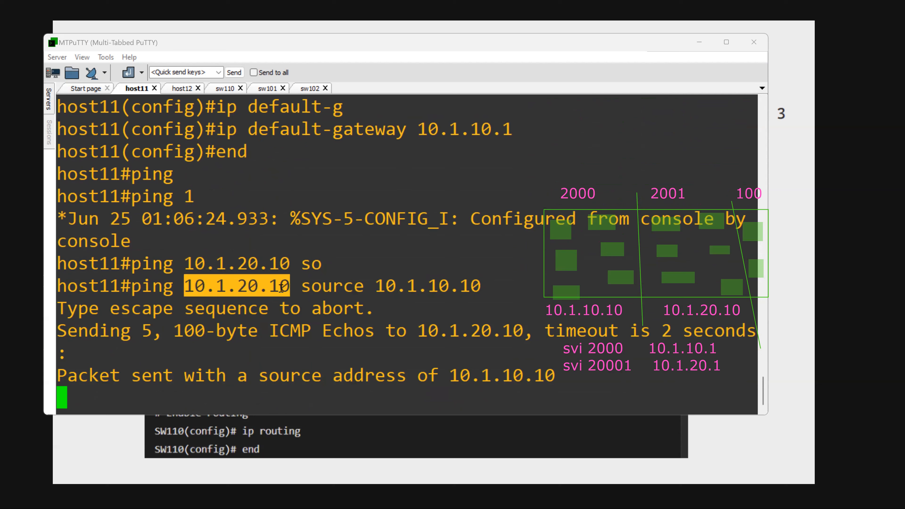
- Ping 10.1.20.10 from host11 again with source 10.1.10.10 and a repeat count of 1000
left_click_drag(368, 288, 474, 287)
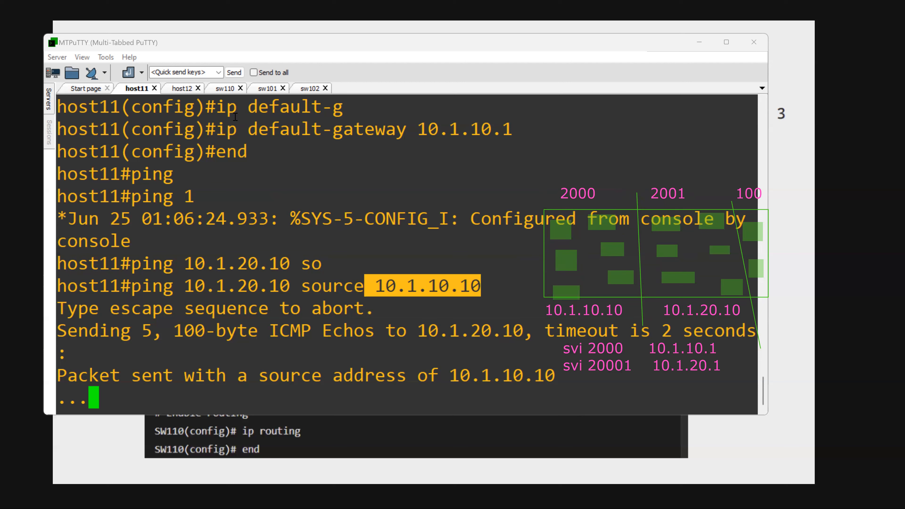
left_click(300, 323)
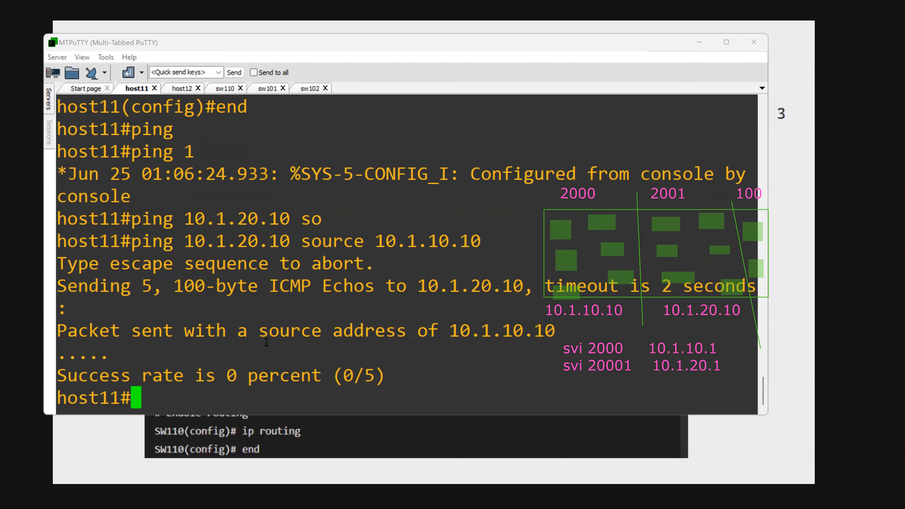
key("Up")
type("co")
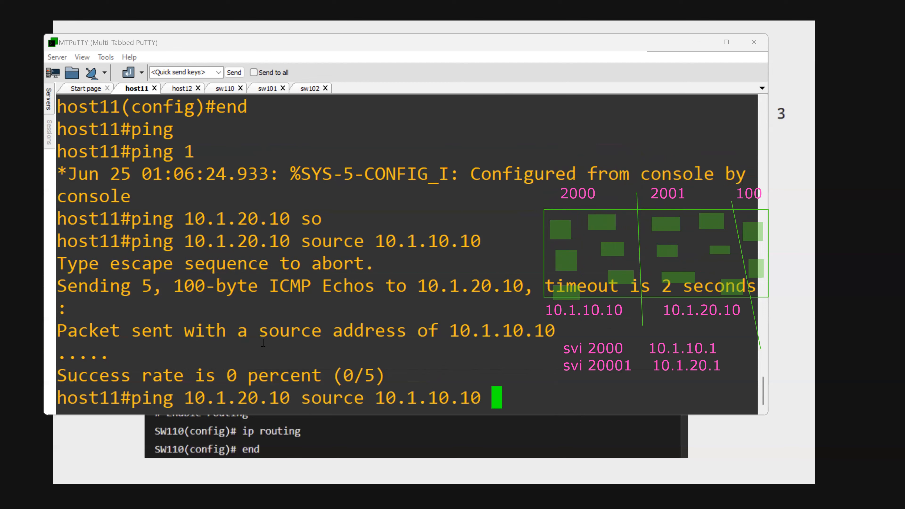
key("Tab")
key("BackSpace")
key("BackSpace")
type("r")
key("Tab")
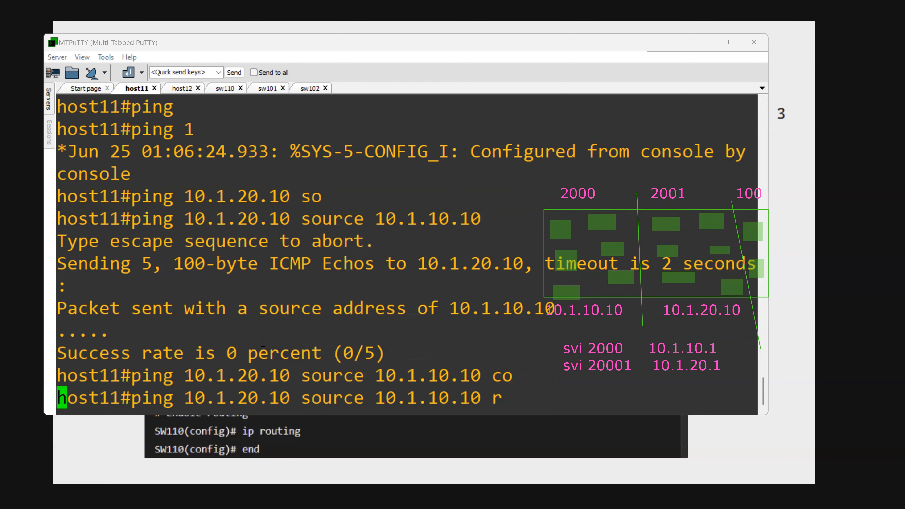
type("epeat 1000")
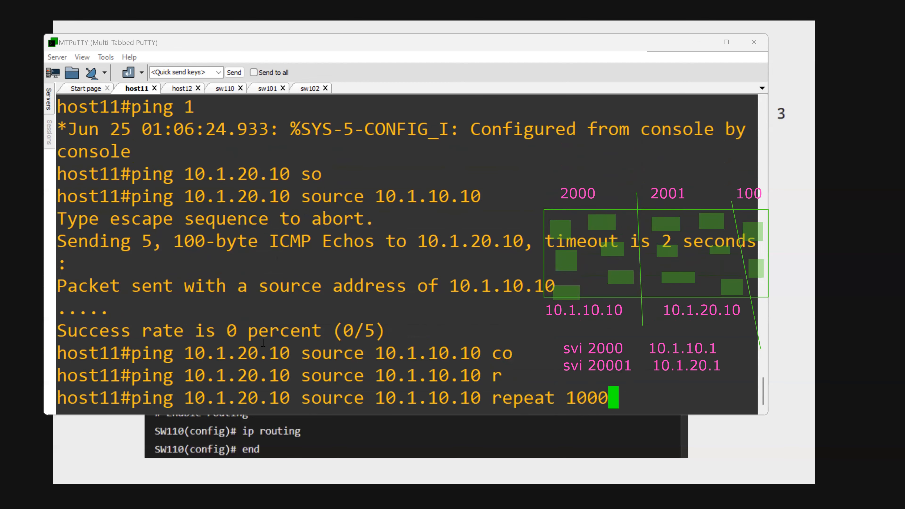
key("Return")
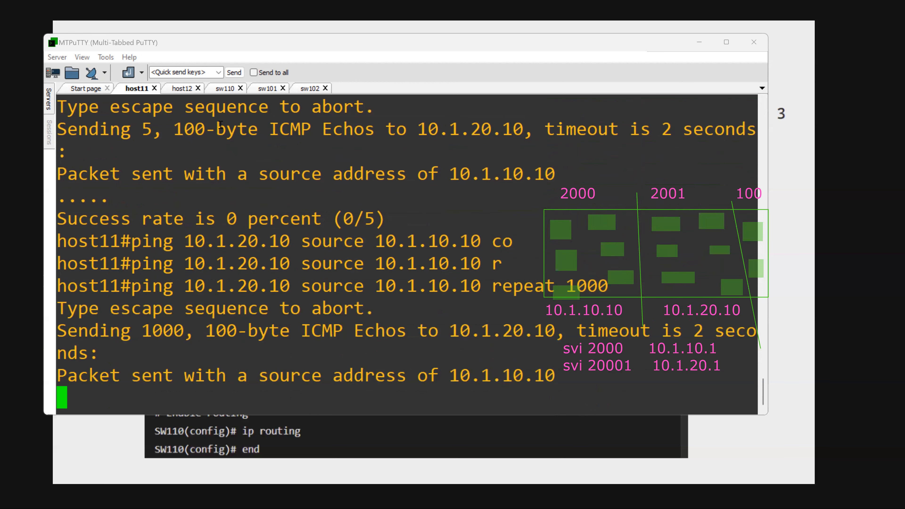
- On sw110, create the VLAN 2000 interface with address 10.1.10.1 and mask 255.255.255.0
left_click(225, 90)
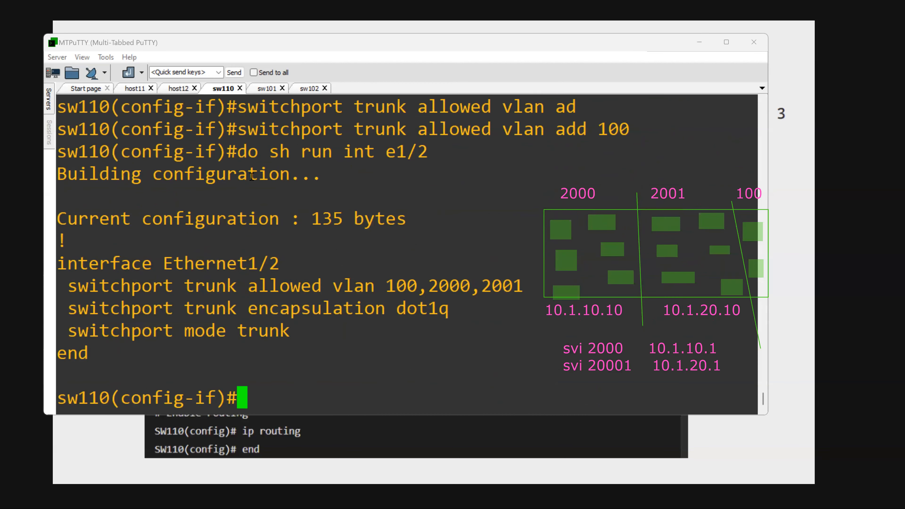
type("int vl 1000")
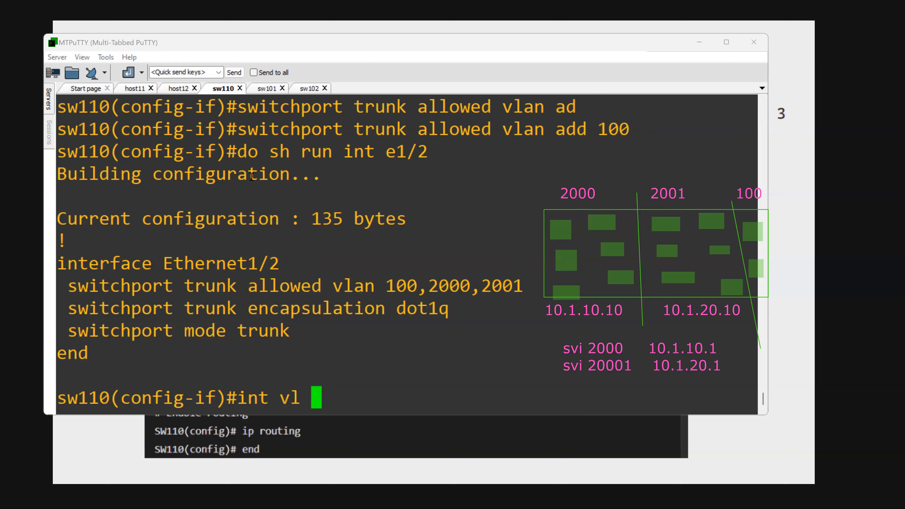
key("BackSpace")
key("BackSpace")
key("BackSpace")
key("BackSpace")
key("BackSpace")
type("an 2000")
key("Return")
type("ip add 10")
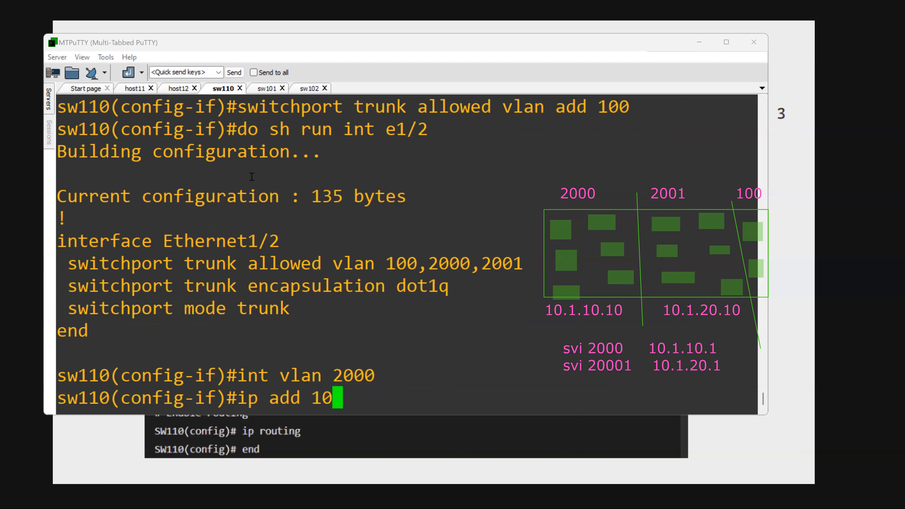
type(".1.10.")
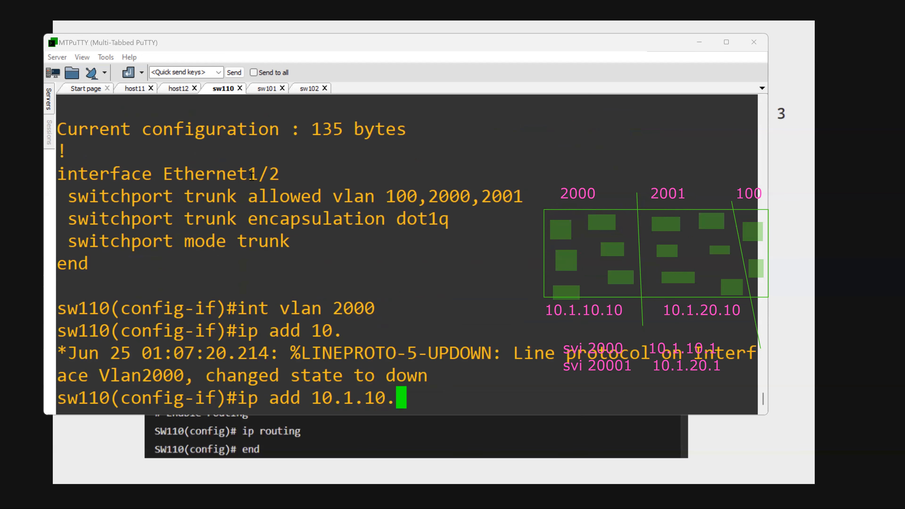
type("1 255.255.255.0")
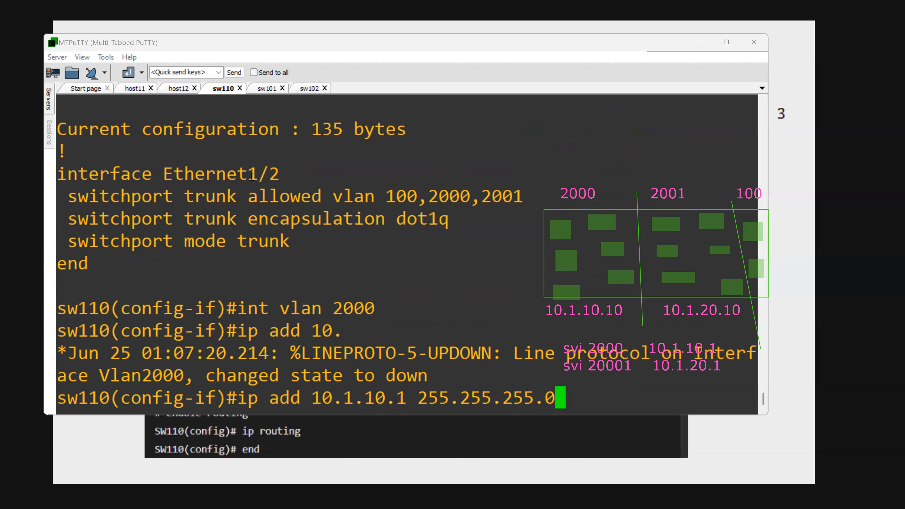
key("Return")
- Create the VLAN 2001 interface on sw110 with address 10.1.20.1 and mask 255.255.255.0
type("int ")
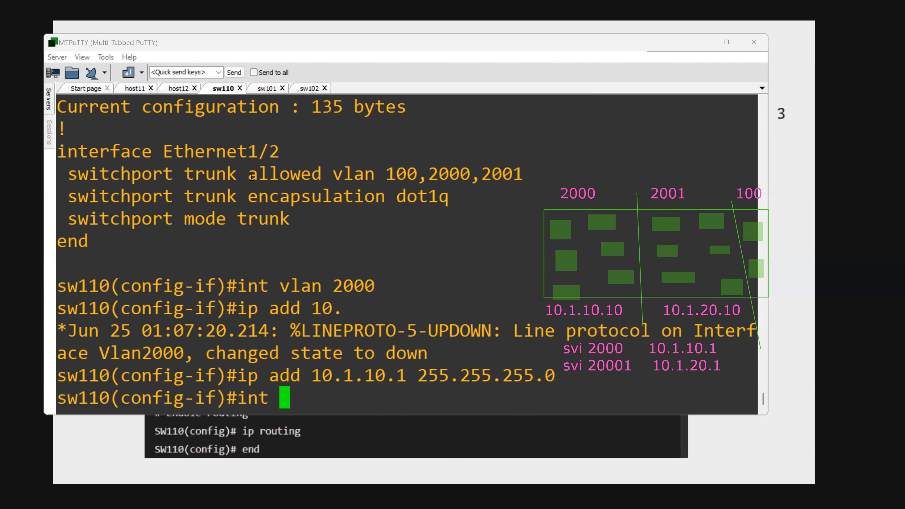
type("vl 2000")
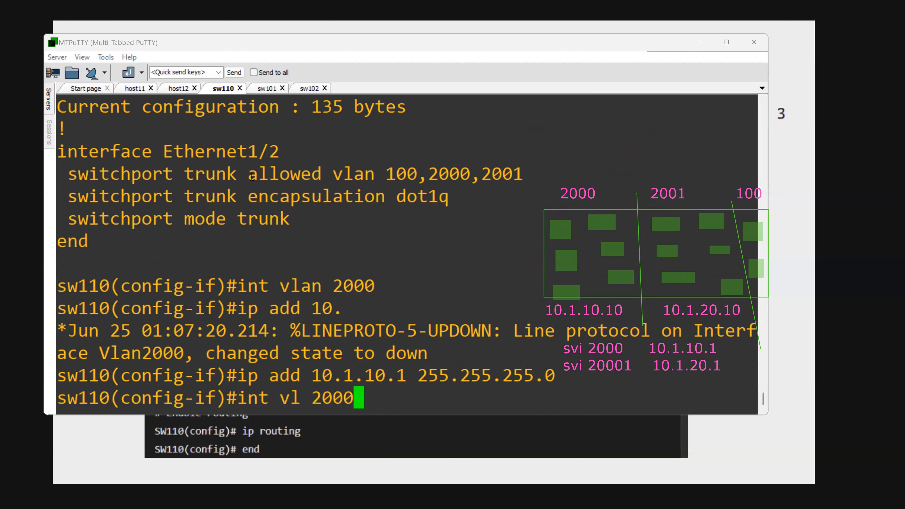
key("BackSpace")
type("1")
key("Return")
key("Up")
key("Up")
key("Up")
key("Down")
key("Left")
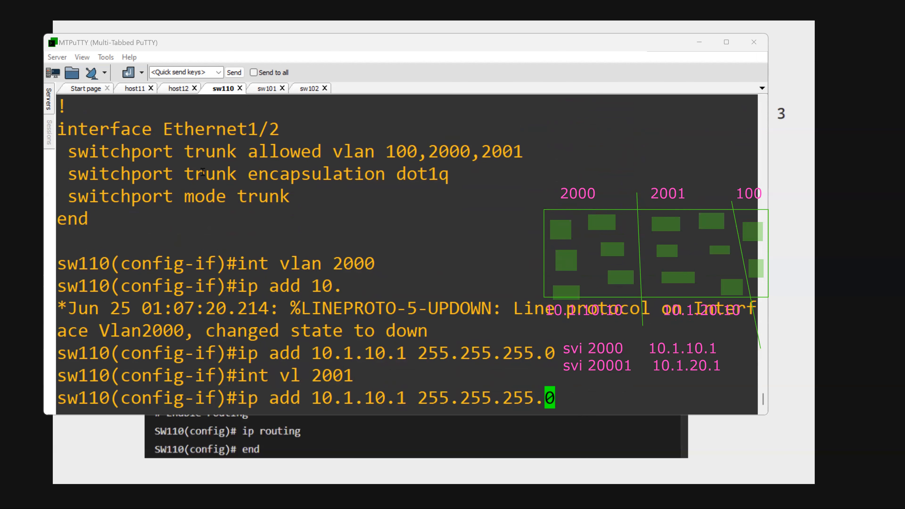
key("Left")
key("Left")
key("Left")
key("Left")
key("Left")
key("Left")
key("Left")
key("Left")
key("Left")
key("Left")
key("Left")
key("Left")
key("Left")
key("Left")
key("Left")
key("Left")
key("BackSpace")
type("2")
key("Return")
- List sw110's interfaces in brief IP form and highlight the Vlan2000 and Vlan2001 rows
type("do s hip")
key("BackSpace")
key("BackSpace")
key("BackSpace")
key("BackSpace")
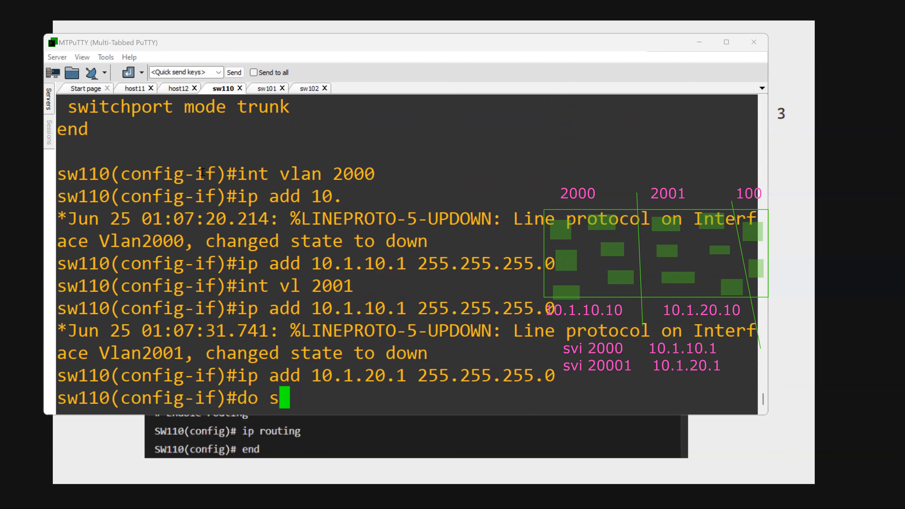
type("h ip in")
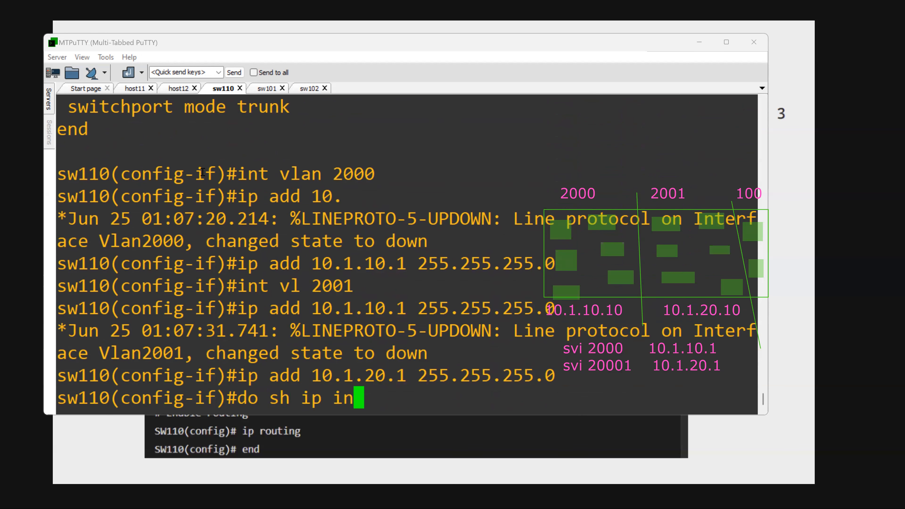
type("t brief")
key("Return")
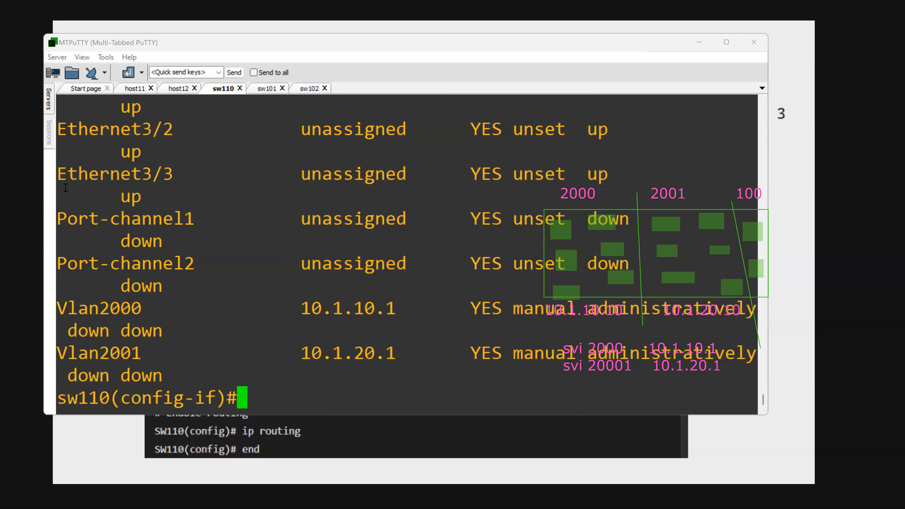
left_click_drag(76, 305, 406, 365)
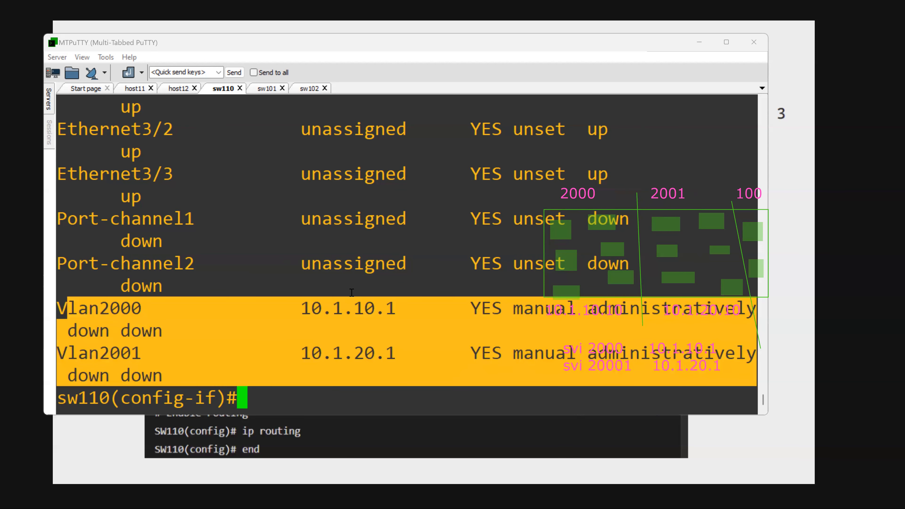
- Check the progress of the repeated ping in the host11 session
left_click(138, 93)
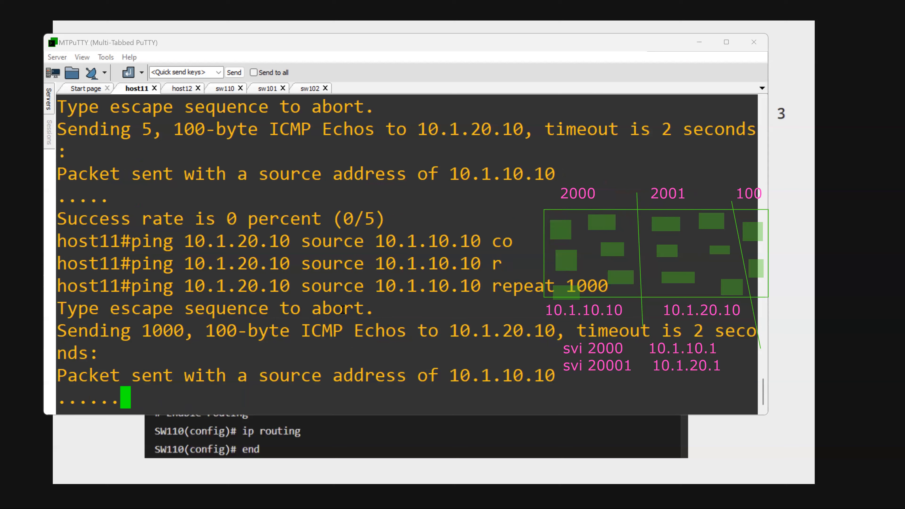
left_click_drag(275, 277, 333, 332)
left_click(325, 338)
left_click(305, 46)
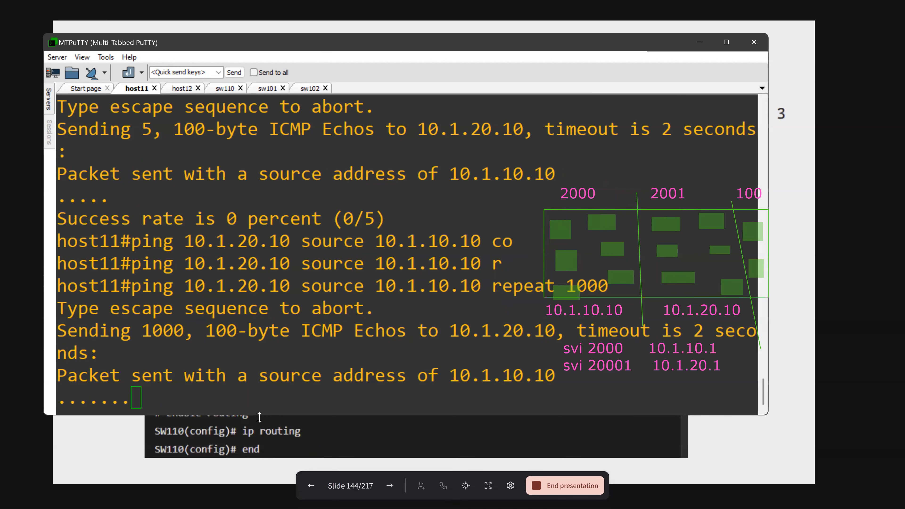
- Enable IP routing on sw110
left_click(226, 89)
type("ip routing")
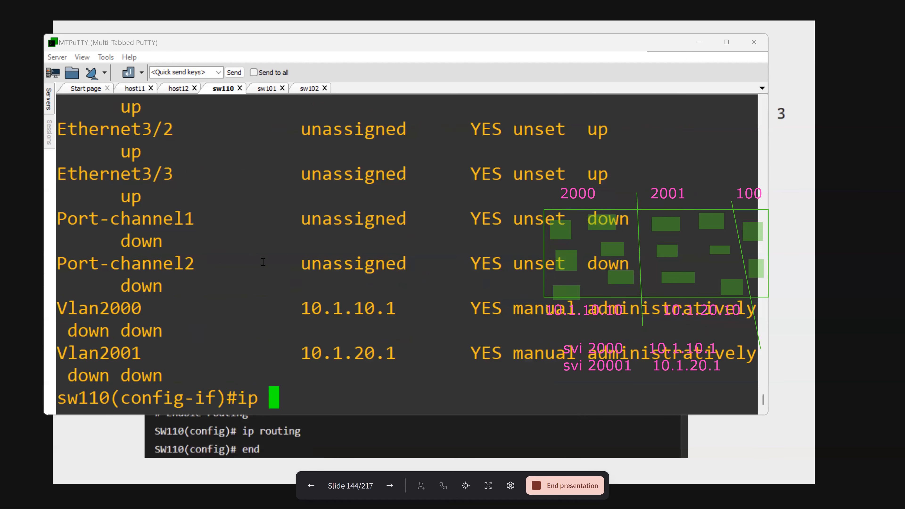
key("Return")
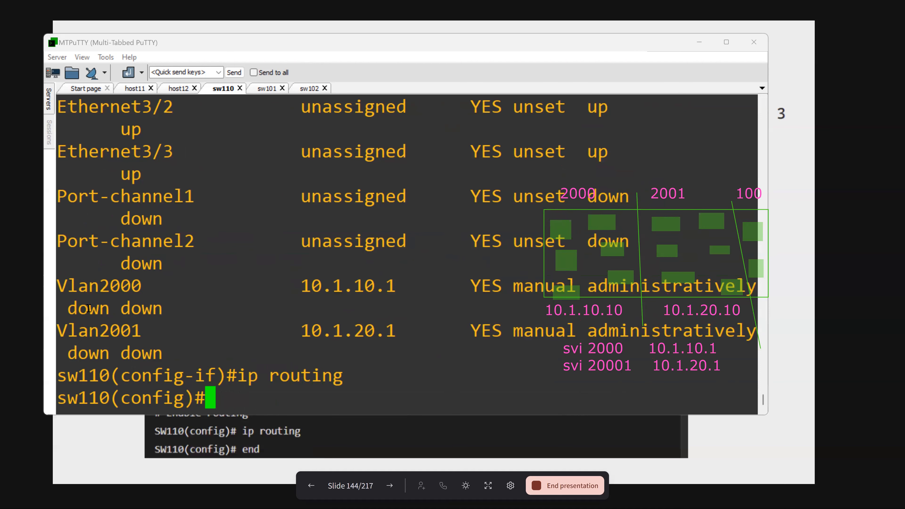
left_click_drag(79, 289, 120, 331)
- Return to host11 and check whether the running ping to 10.1.20.10 gets replies
left_click(140, 90)
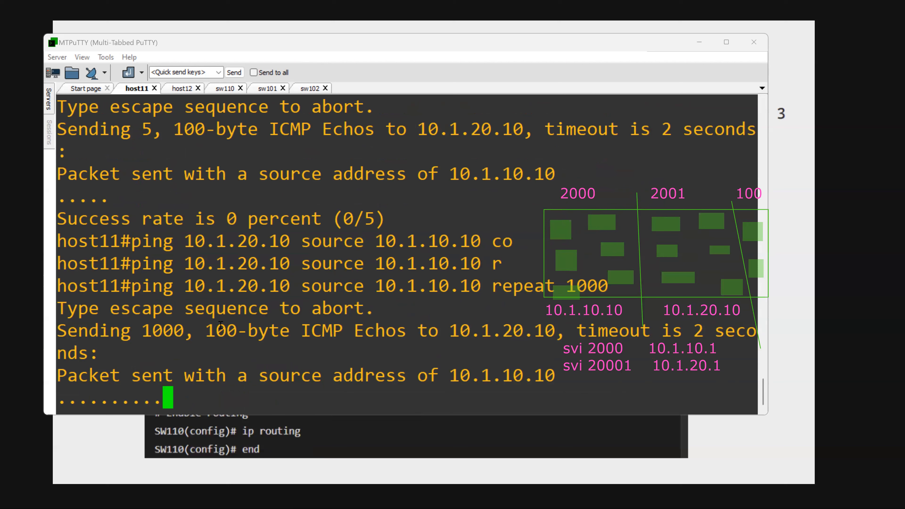
left_click_drag(155, 359, 228, 396)
left_click(263, 346)
- Ping the gateway 10.1.20.1 from host12 without leaving configuration mode
left_click(178, 91)
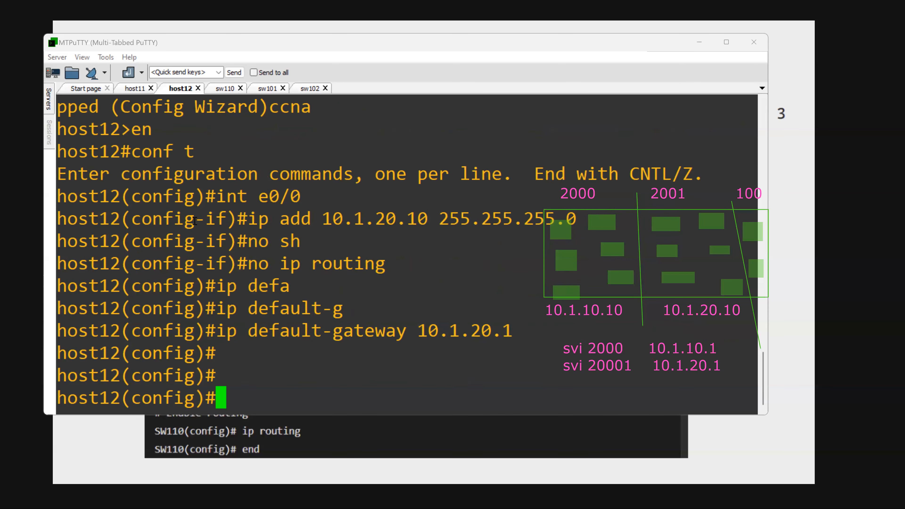
type("do ping 10.1.20.1")
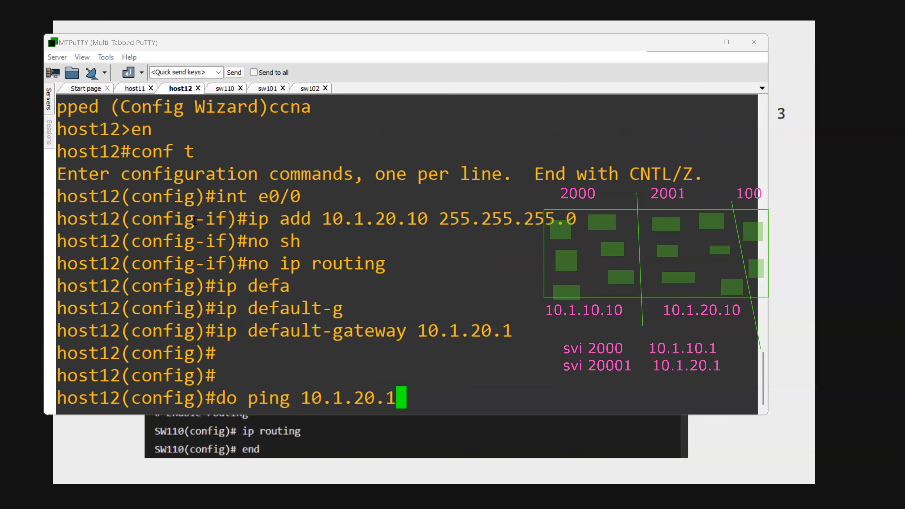
key("Return")
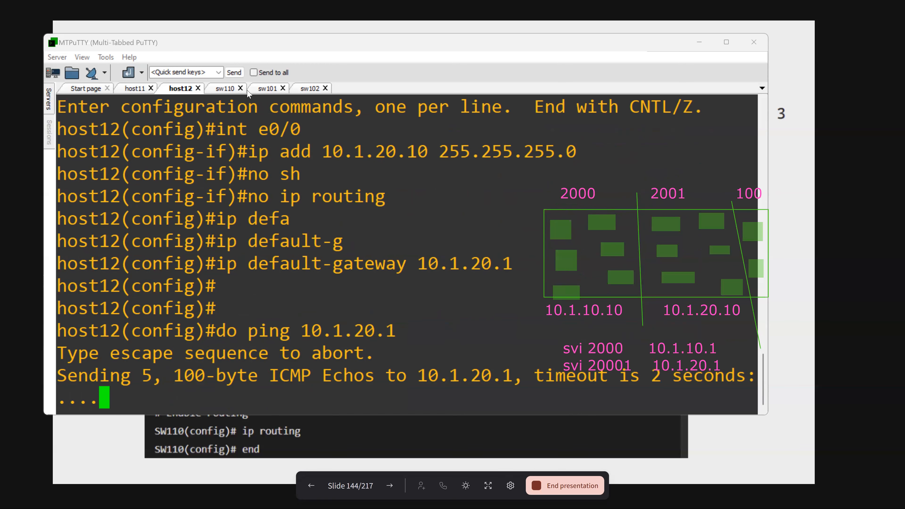
- On sw110, display the running configuration of interfaces e0/0 and e0/1 to check their access VLANs
left_click(224, 89)
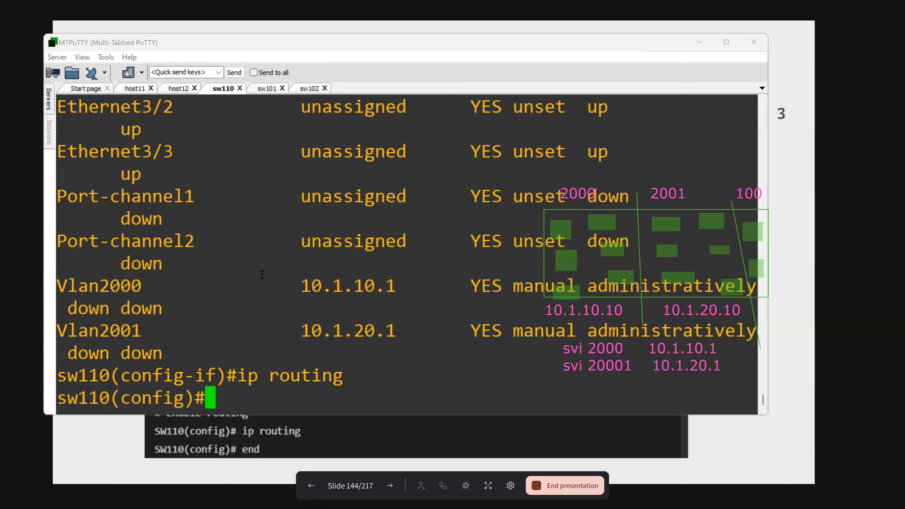
type("do sh run ")
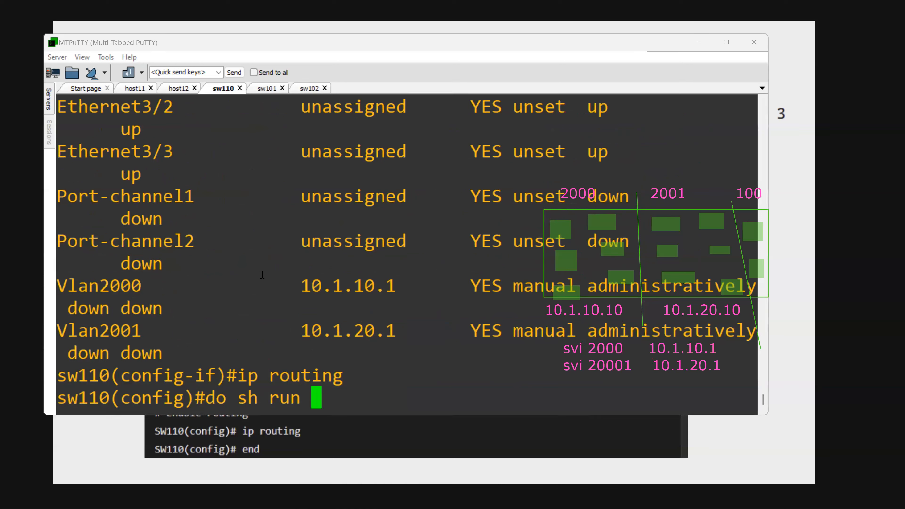
type("int e0/0")
key("Return")
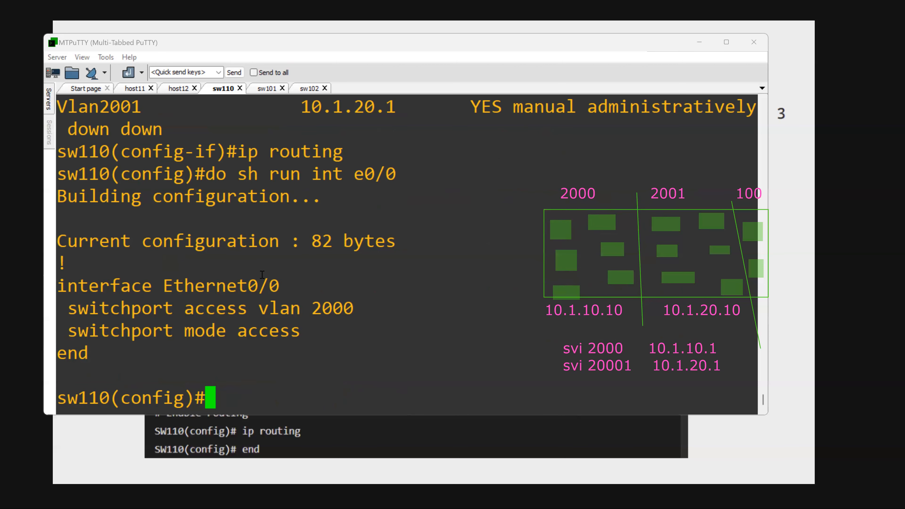
key("Up")
key("BackSpace")
type("1")
key("Return")
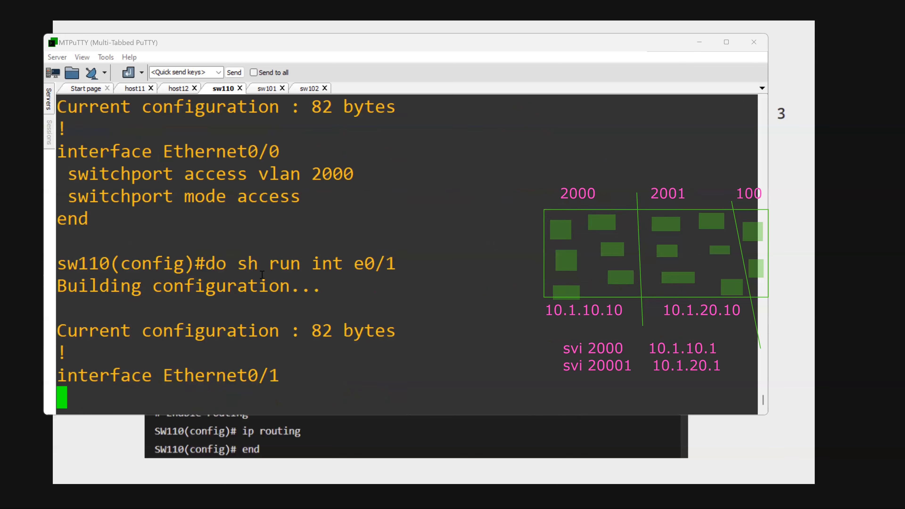
- Display sw110's brief IP interface list again and examine the status of the interfaces from Ethernet0/0 onward
type("do sh ip ")
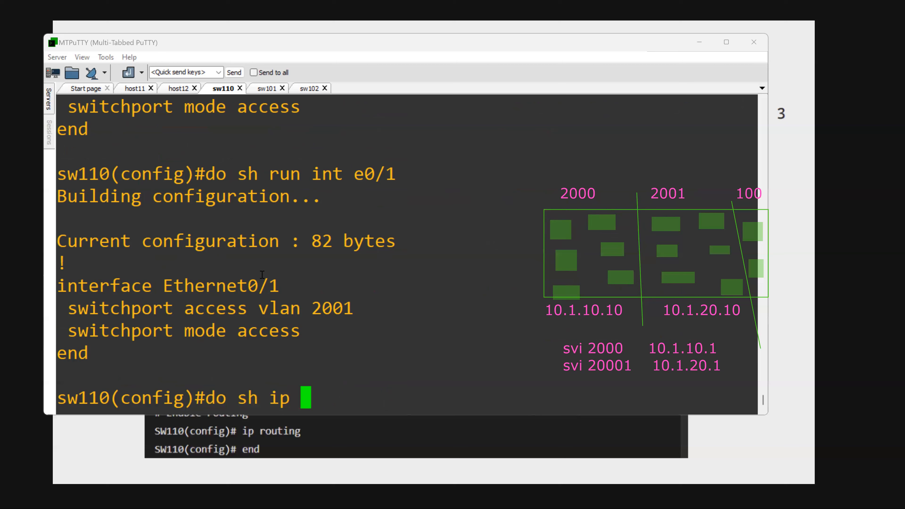
type("int brief")
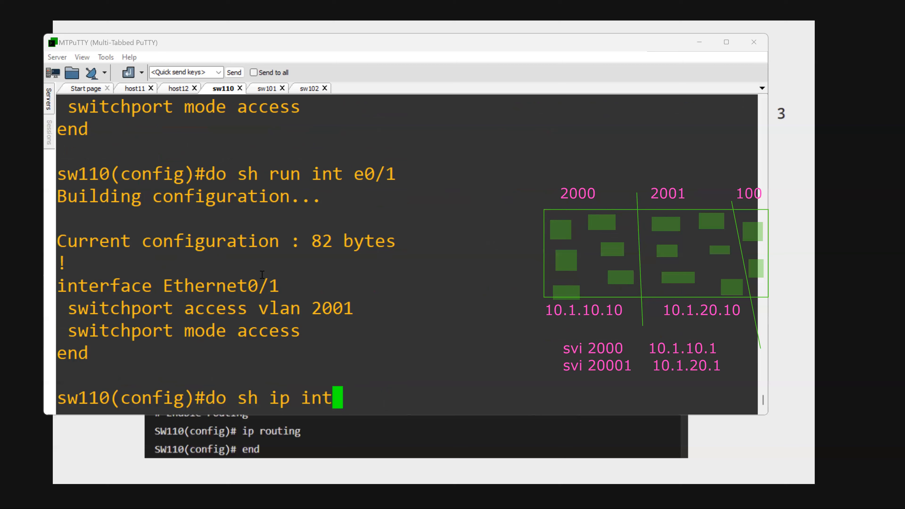
key("Return")
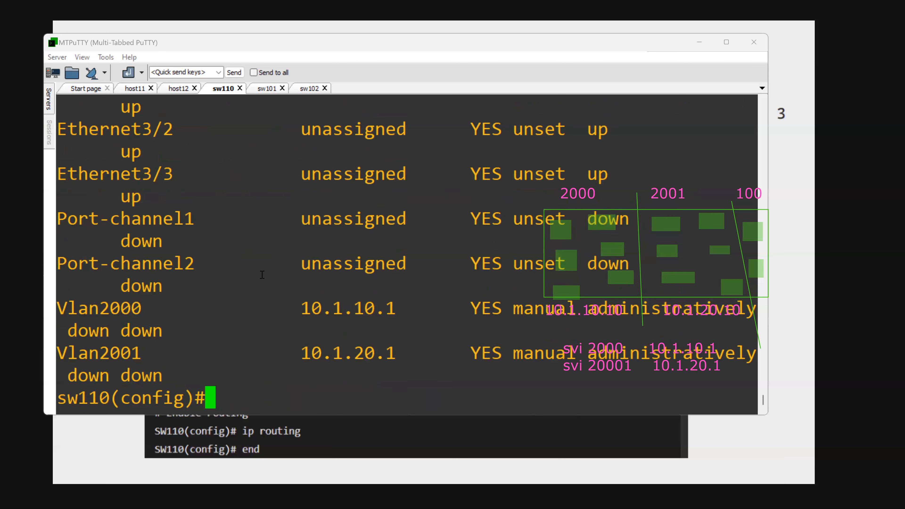
scroll(262, 274, "up", 12)
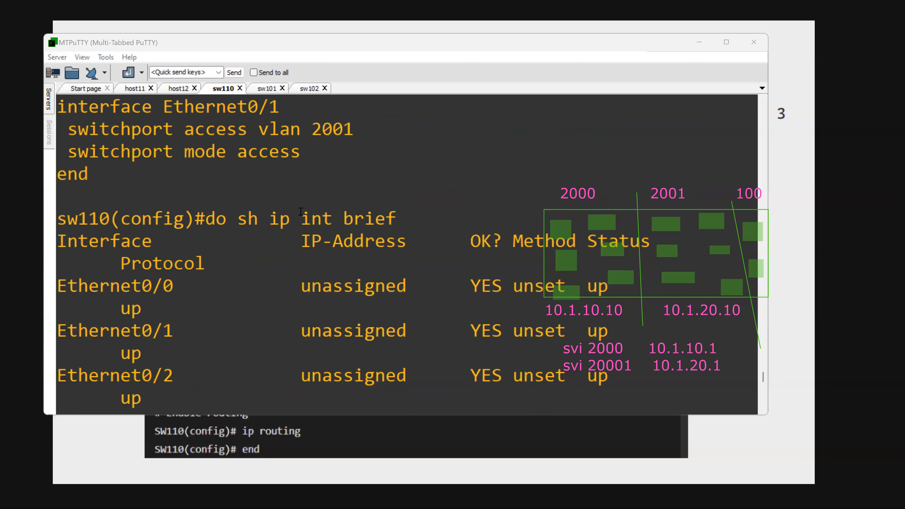
scroll(270, 232, "down", 5)
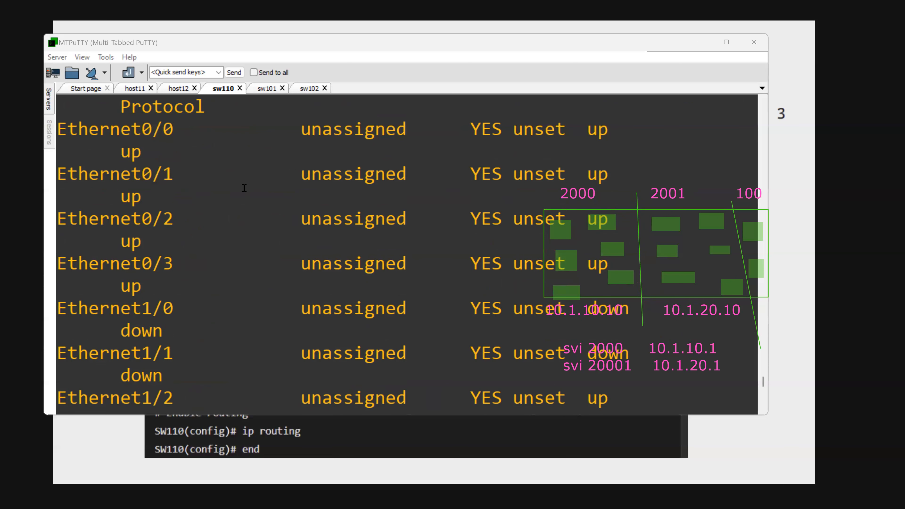
- On host12, display the brief IP interface list and check the address and status of Ethernet0/0
scroll(234, 265, "down", 4)
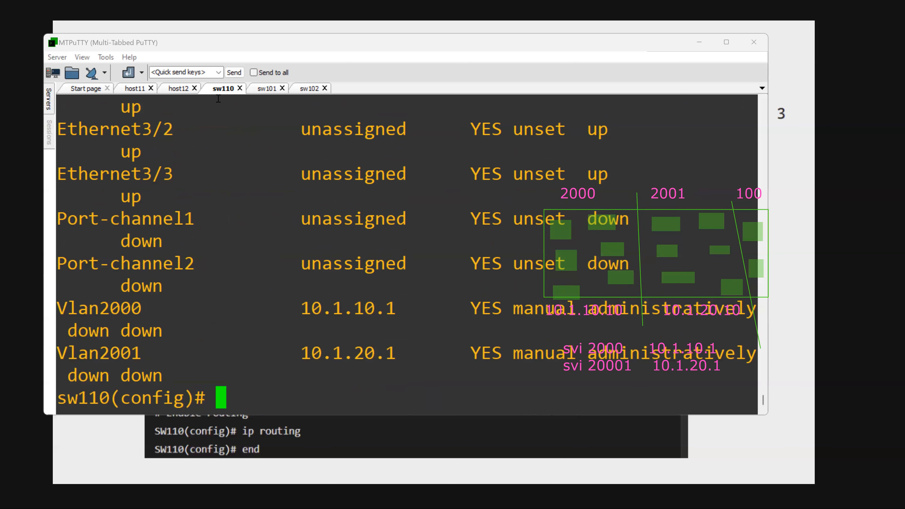
left_click(178, 89)
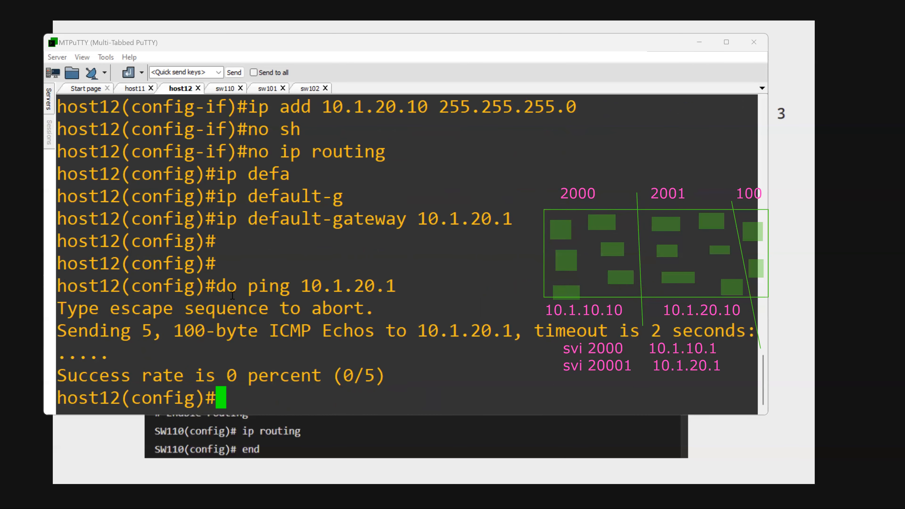
type("do s")
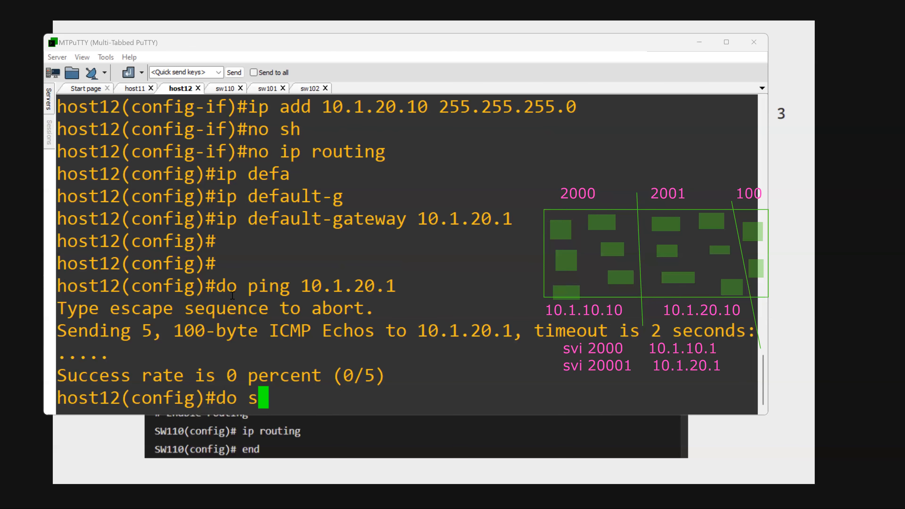
type("h ip int brief")
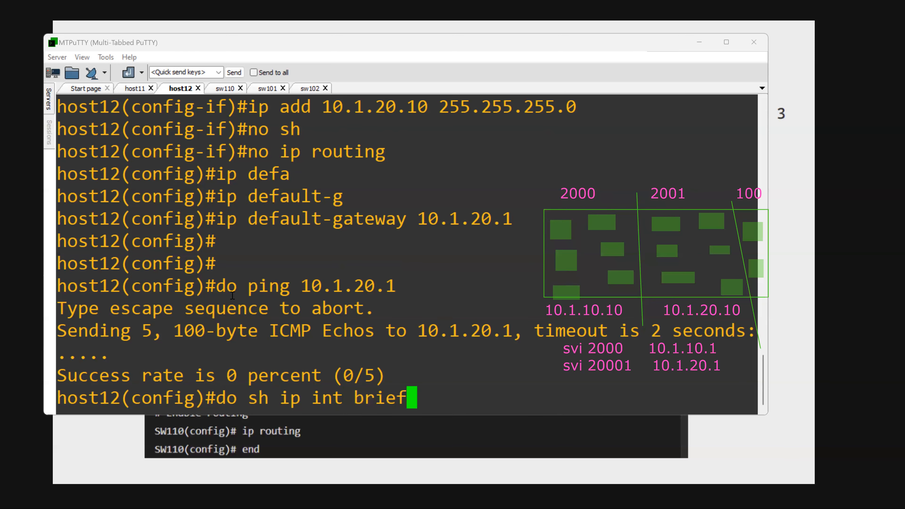
key("Return")
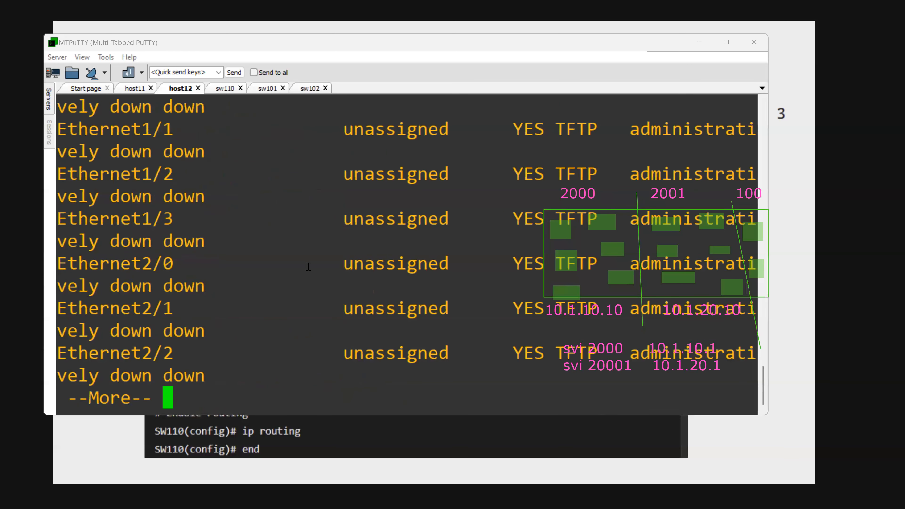
scroll(308, 265, "up", 5)
left_click_drag(122, 221, 215, 222)
left_click_drag(345, 220, 566, 224)
double_click(476, 237)
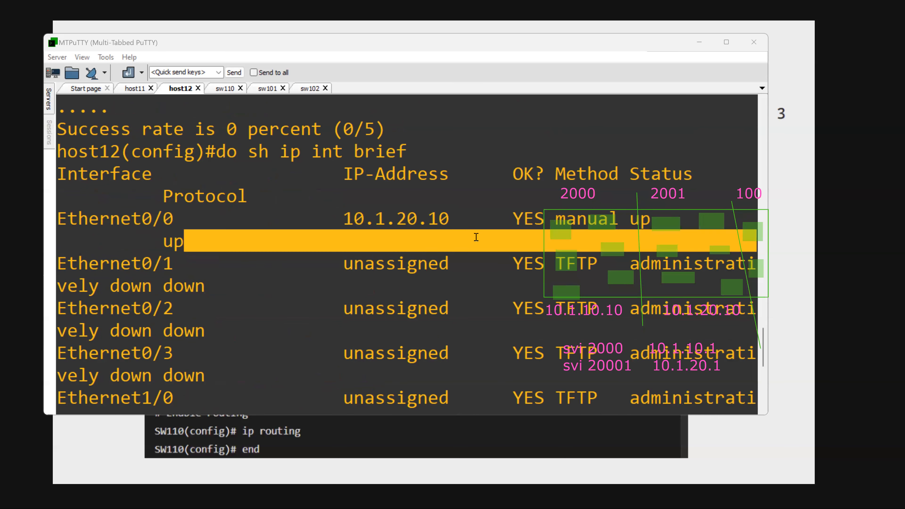
scroll(476, 237, "down", 5)
key("Return")
type("q")
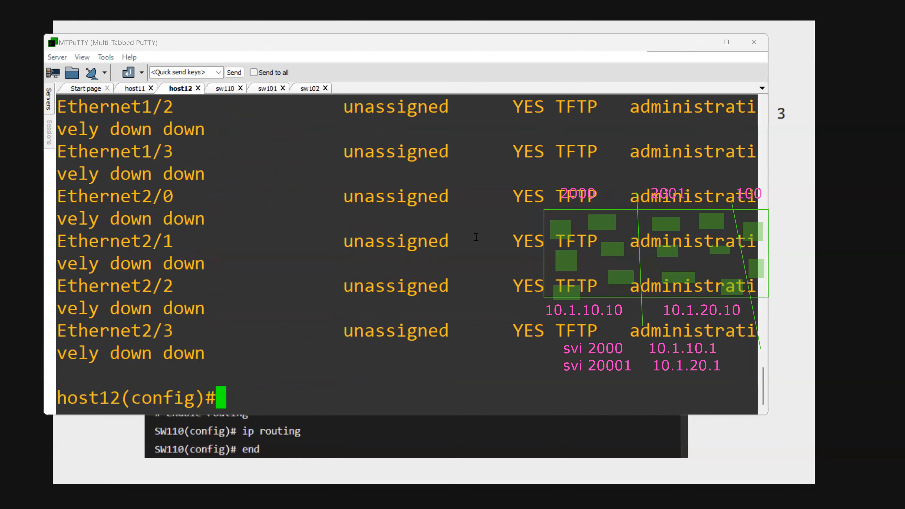
type("sh run int ")
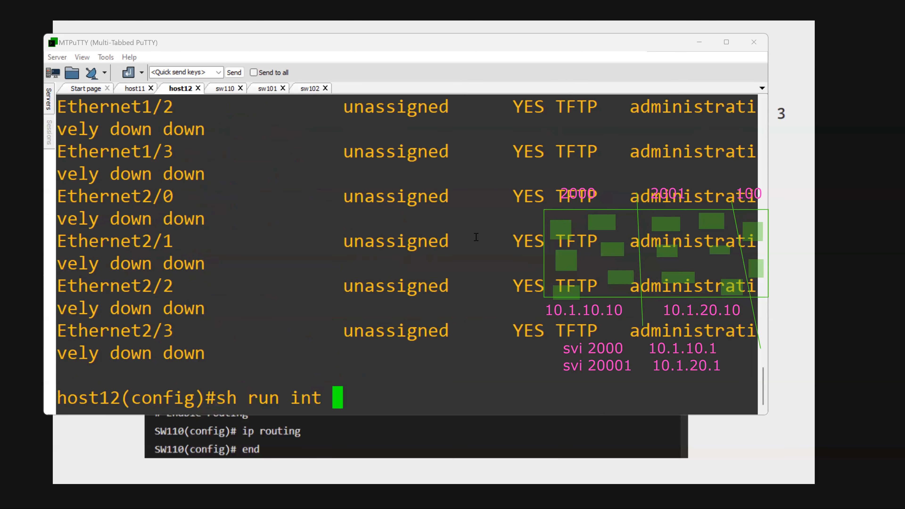
type("e0/0")
- Display the running configuration of interface e0/0 on host12 without leaving configuration mode
key("Return")
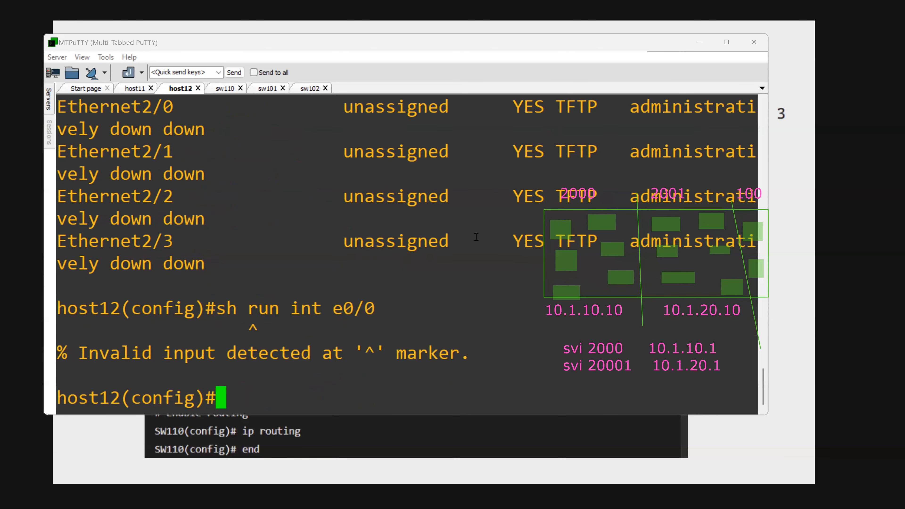
type("do sh run ")
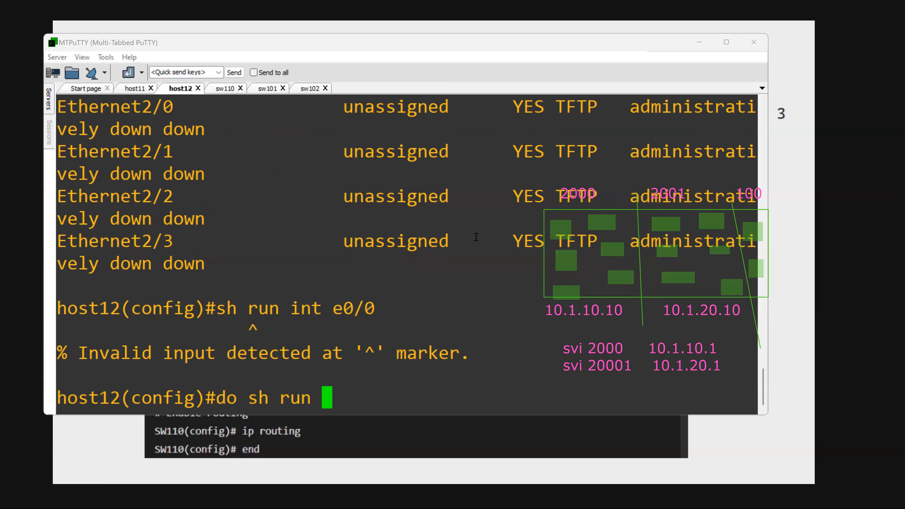
type("int e0/0")
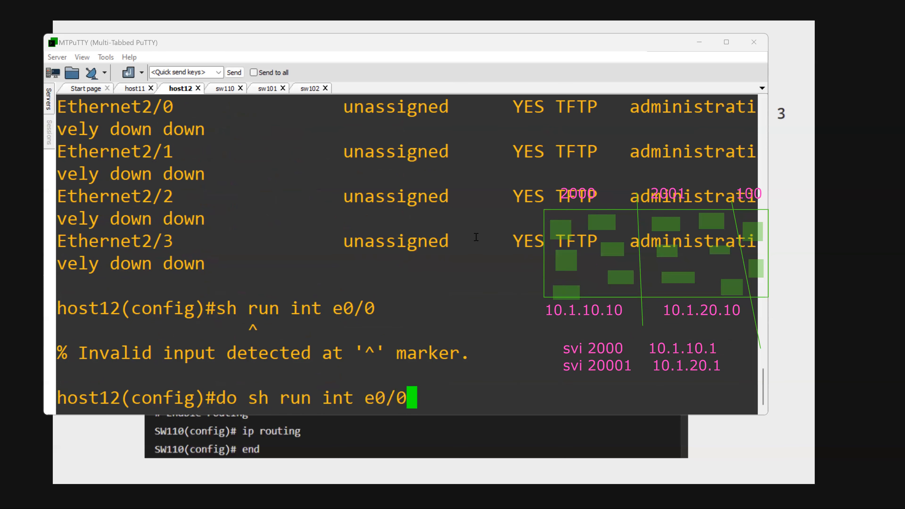
key("Return")
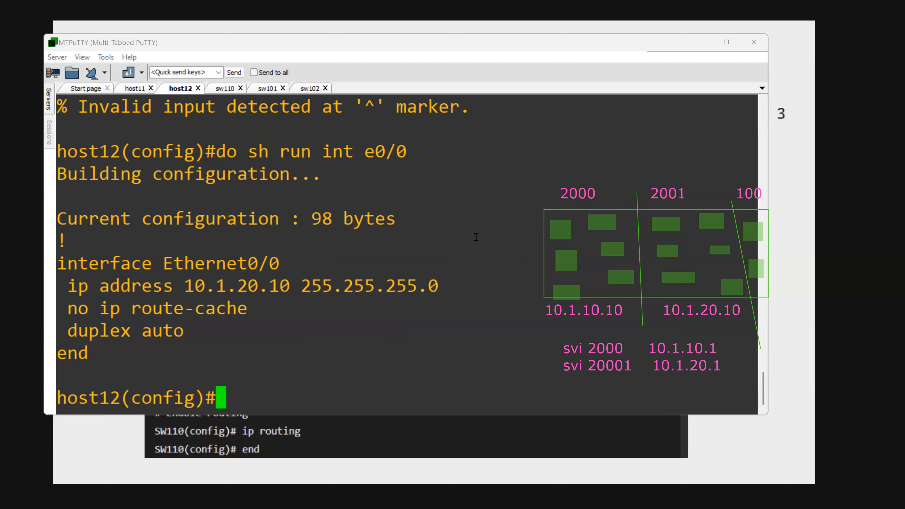
- Filter host12's running configuration for "default" to check the default gateway setting
type("do ")
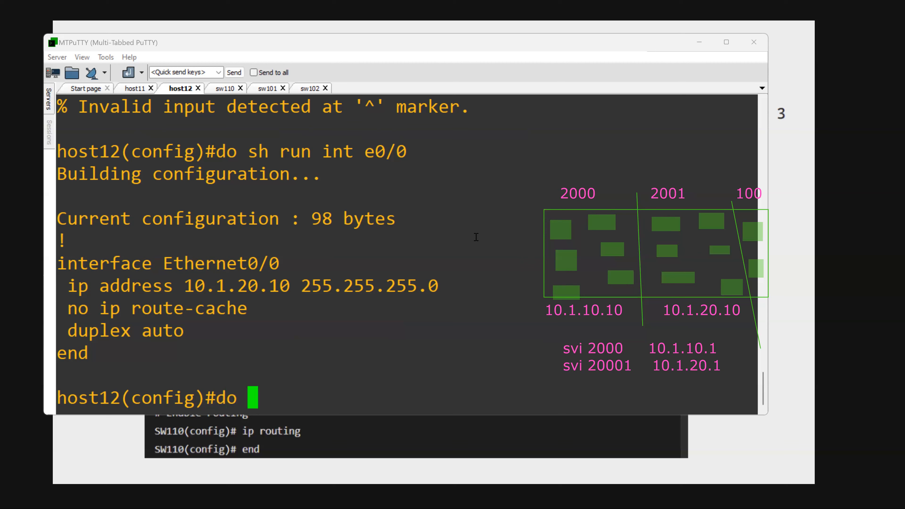
type("sh run | ")
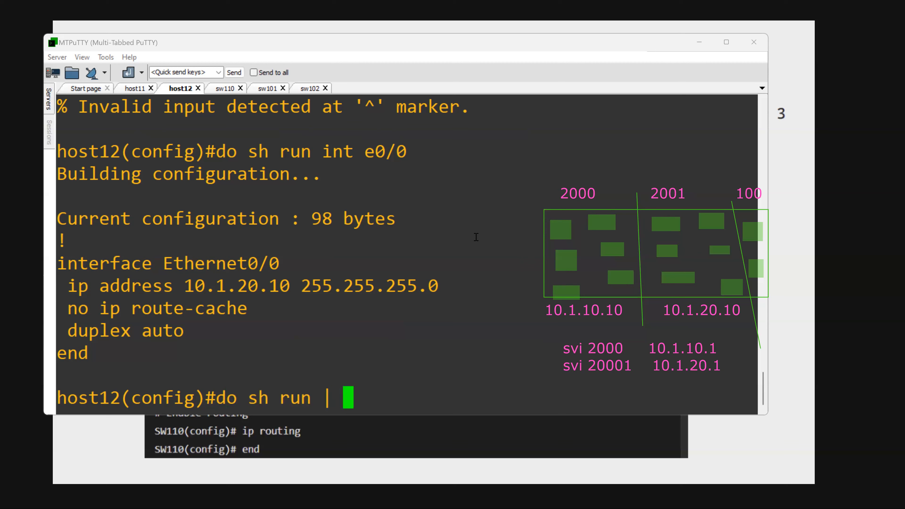
type("se default")
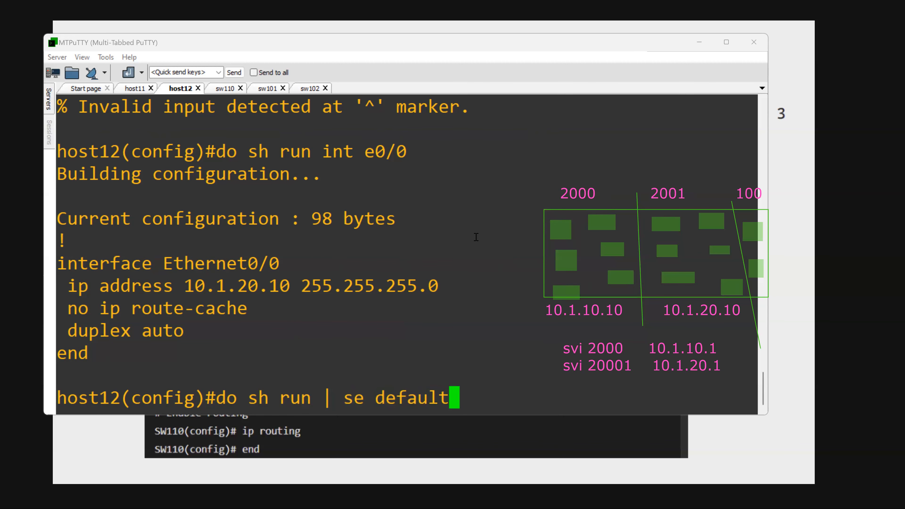
key("Return")
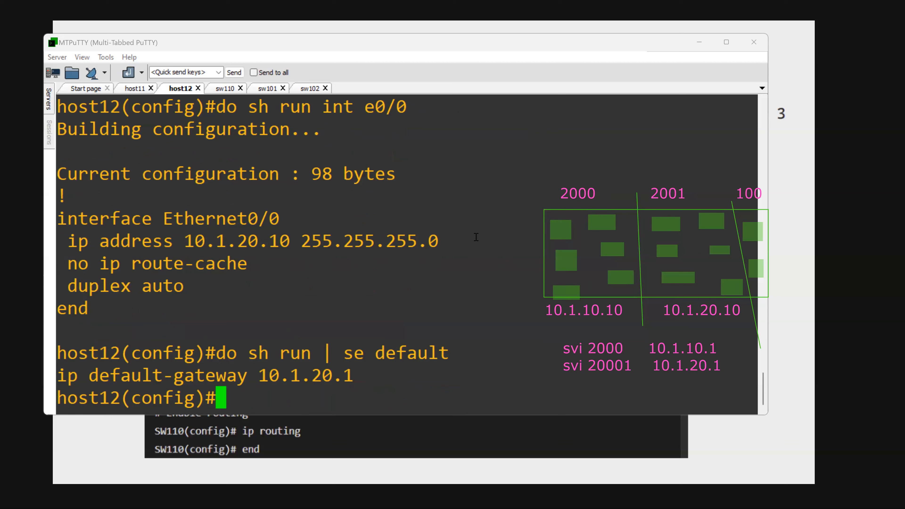
- Disable IP routing on host12 again and ping the gateway 10.1.20.1
type("no ip routing")
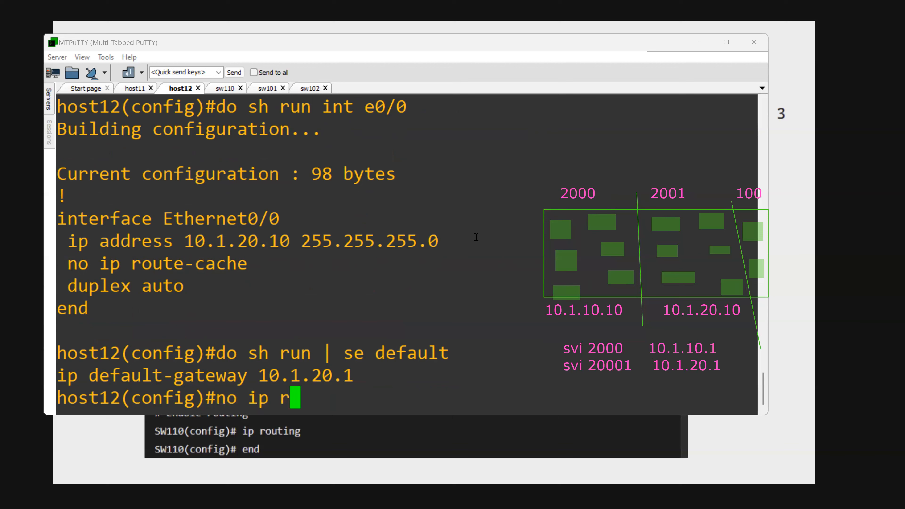
key("Return")
type("do ping")
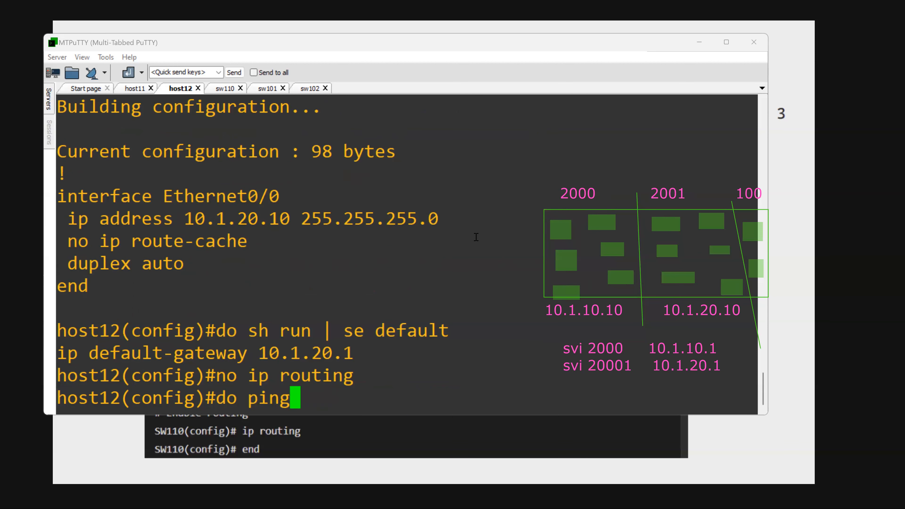
type(" 10.1.20.1")
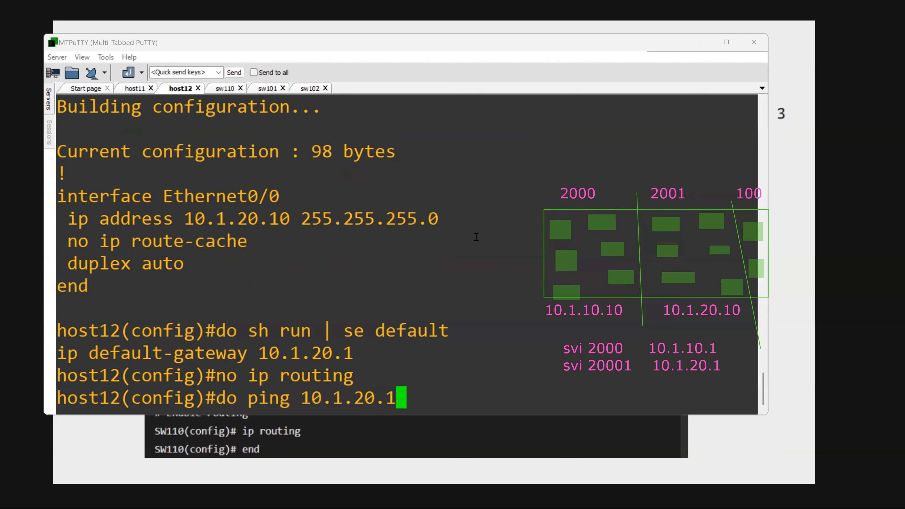
key("Return")
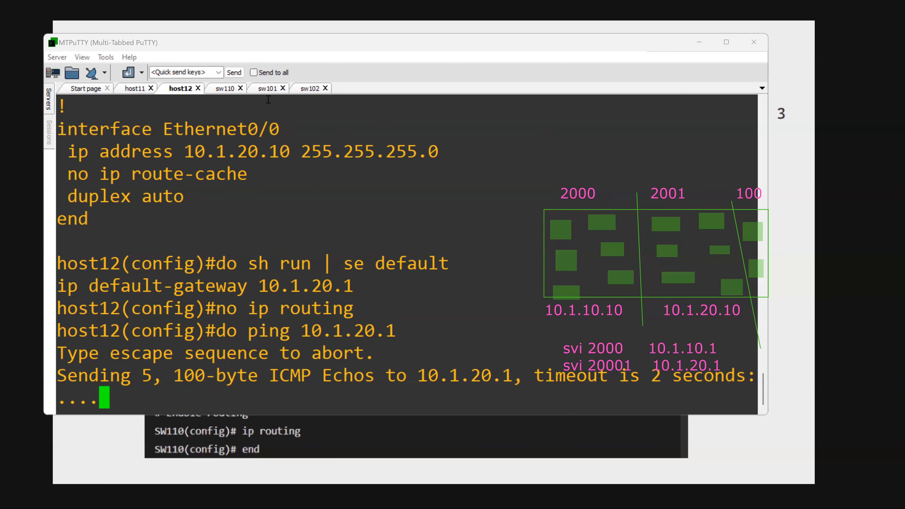
- On sw110, enable the VLAN 2000 interface with no shutdown
left_click(226, 89)
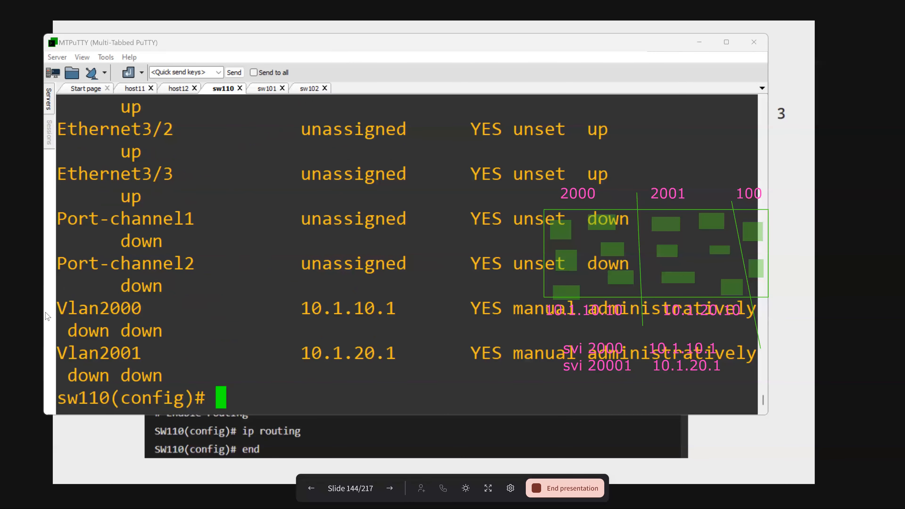
left_click(407, 347)
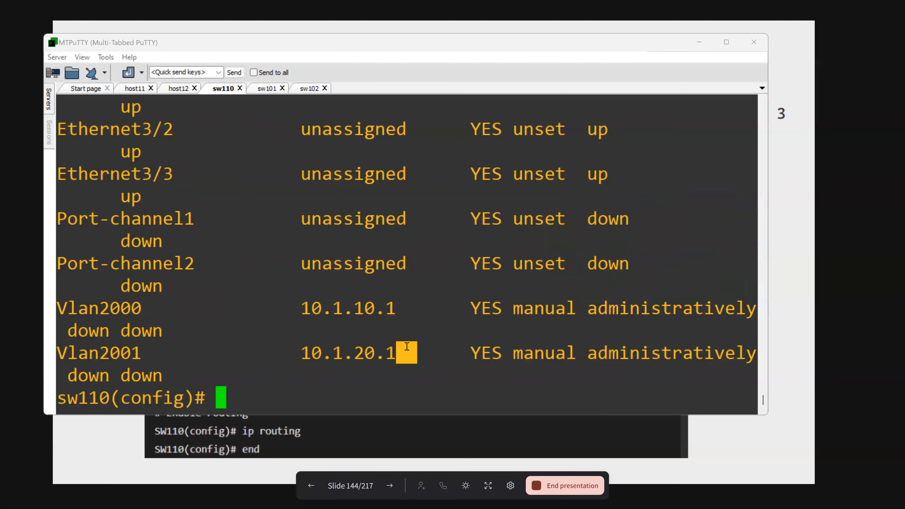
type("int vl")
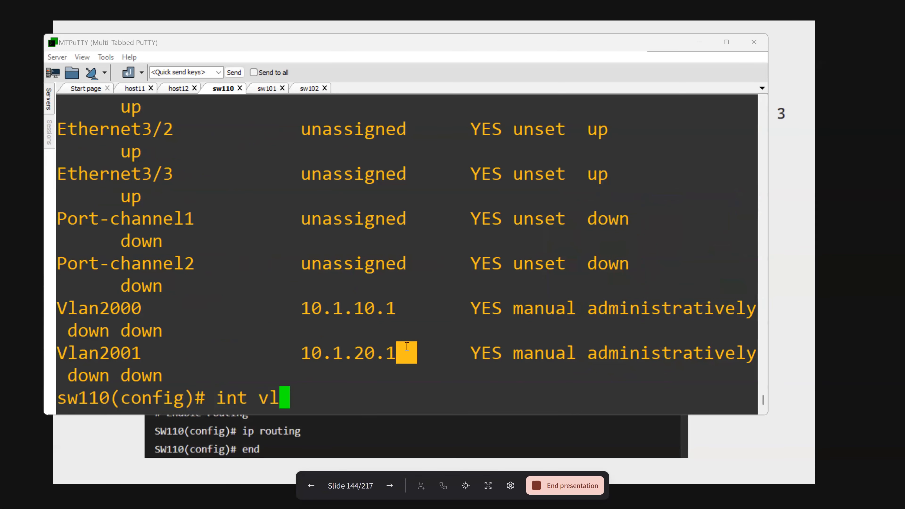
type("a 2000")
key("Return")
type("no sh")
key("Return")
- Enable sw110's VLAN 2001 interface with no shutdown
key("Up")
key("Up")
key("BackSpace")
type("1")
key("Return")
type("no sh")
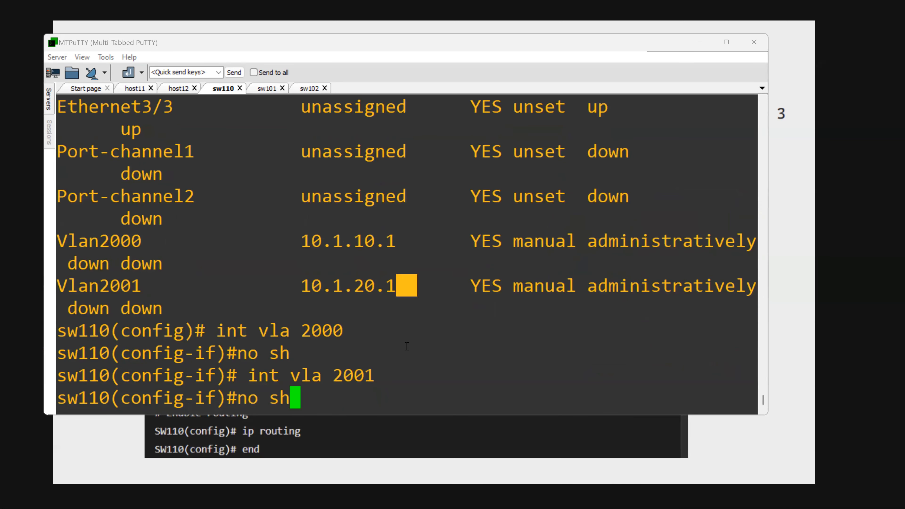
key("Return")
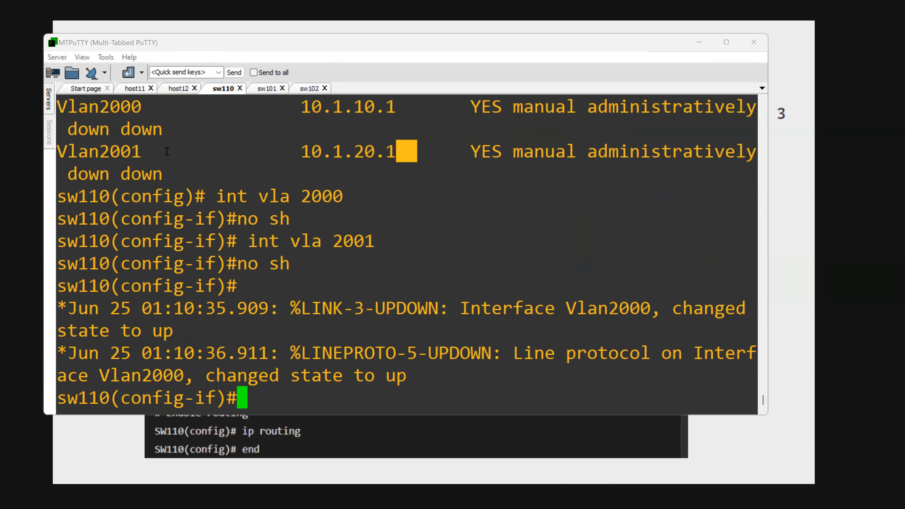
- Repeat the ping to the gateway 10.1.20.1 from host12
left_click(181, 88)
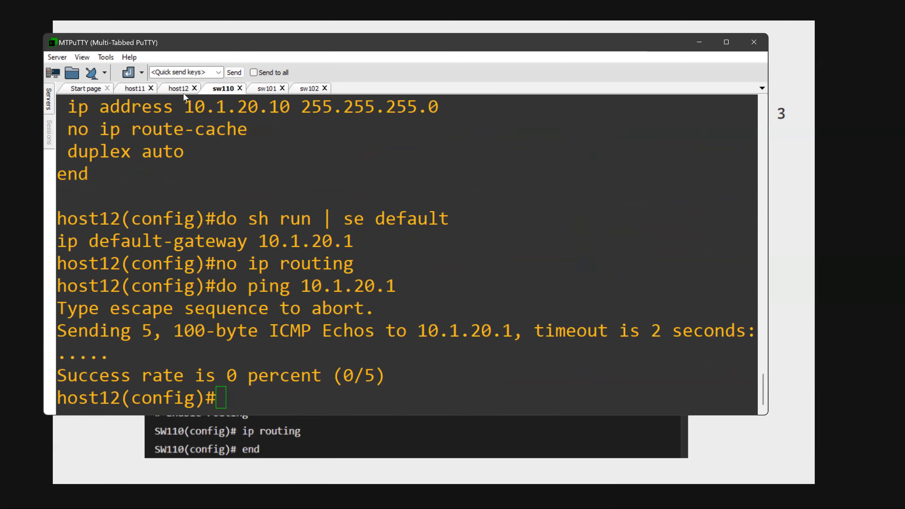
key("Up")
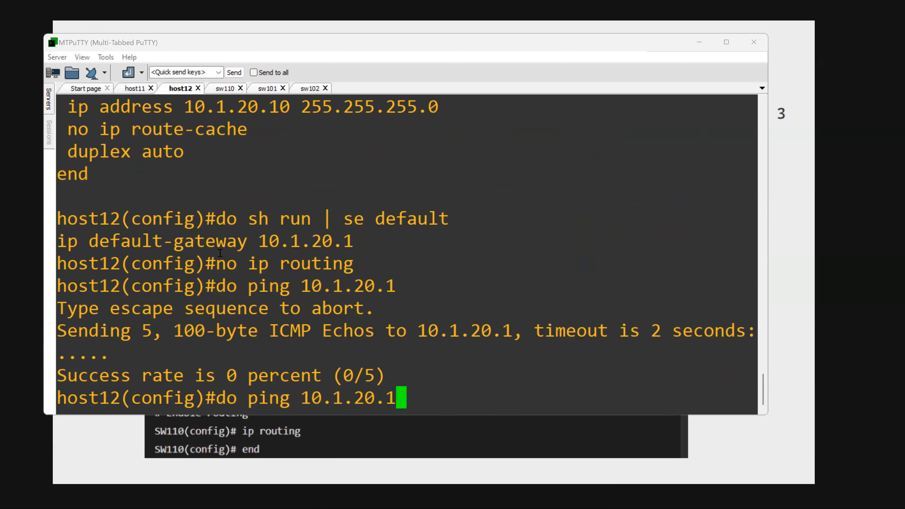
key("Return")
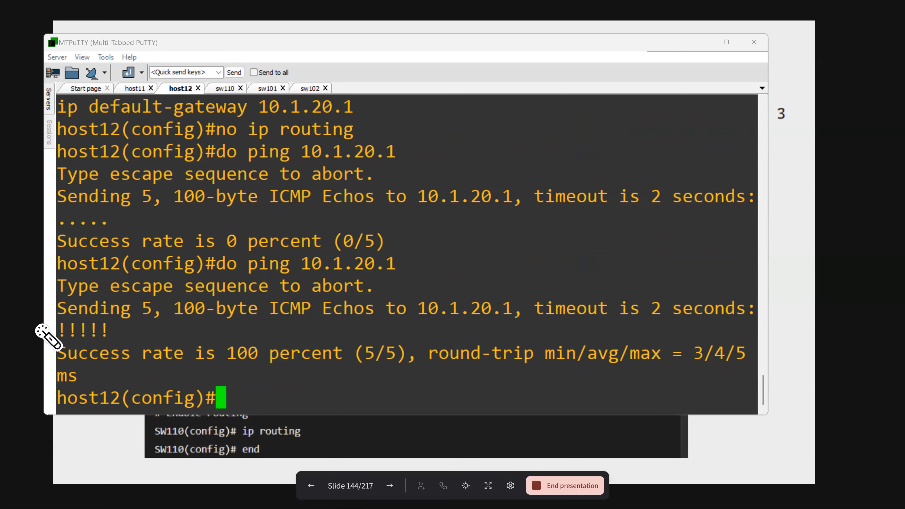
left_click(48, 126)
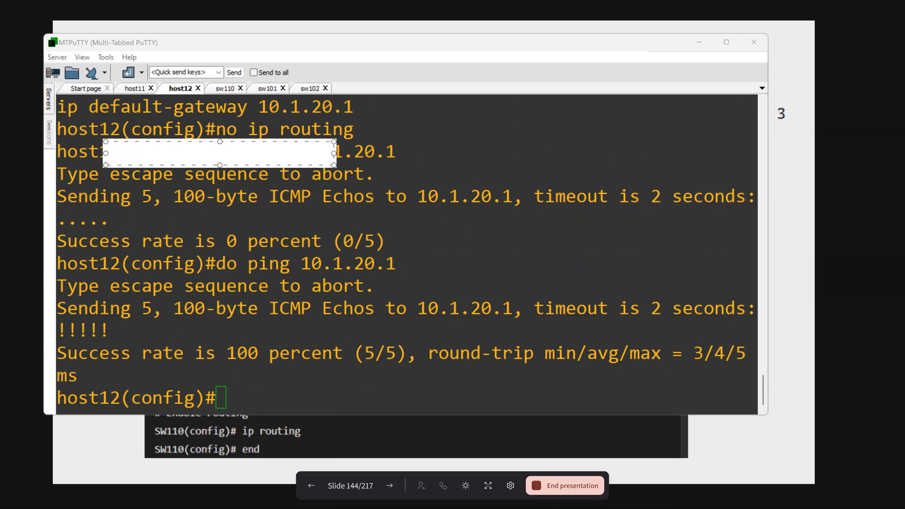
left_click(34, 105)
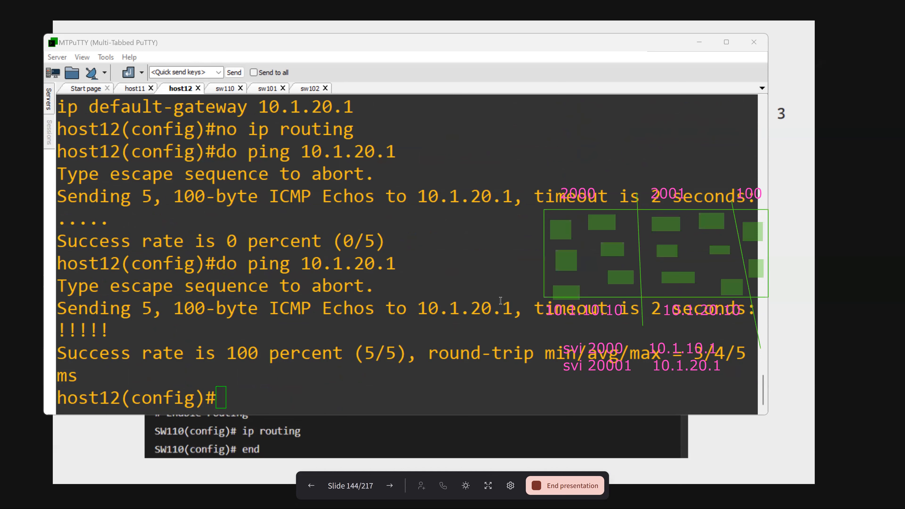
- Read sw110's interface state messages and review host11's repeated ping to 10.1.20.10 sourced from 10.1.10.10
left_click(227, 92)
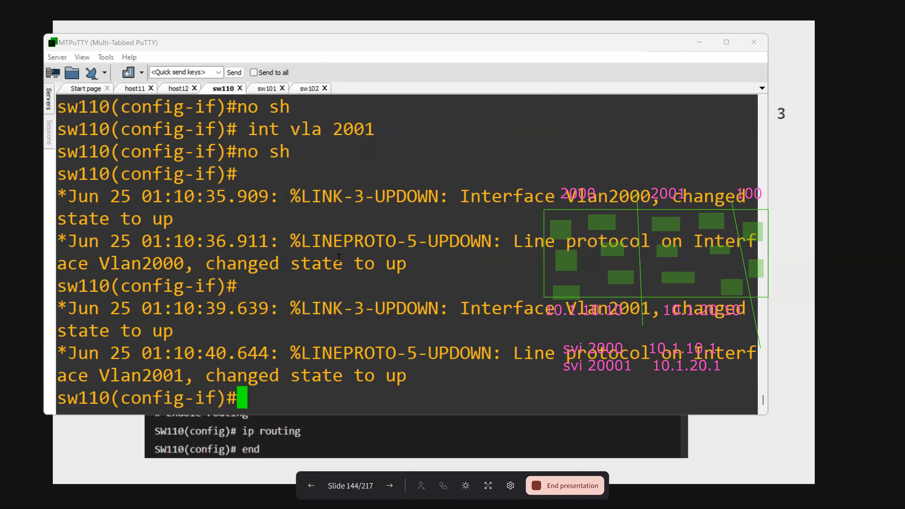
left_click(135, 88)
left_click_drag(119, 133, 313, 336)
left_click(320, 344)
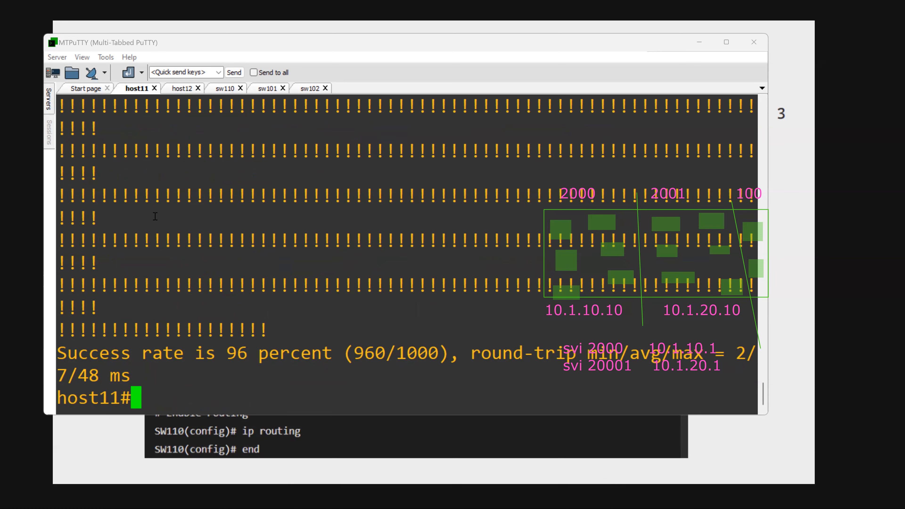
scroll(157, 218, "up", 12)
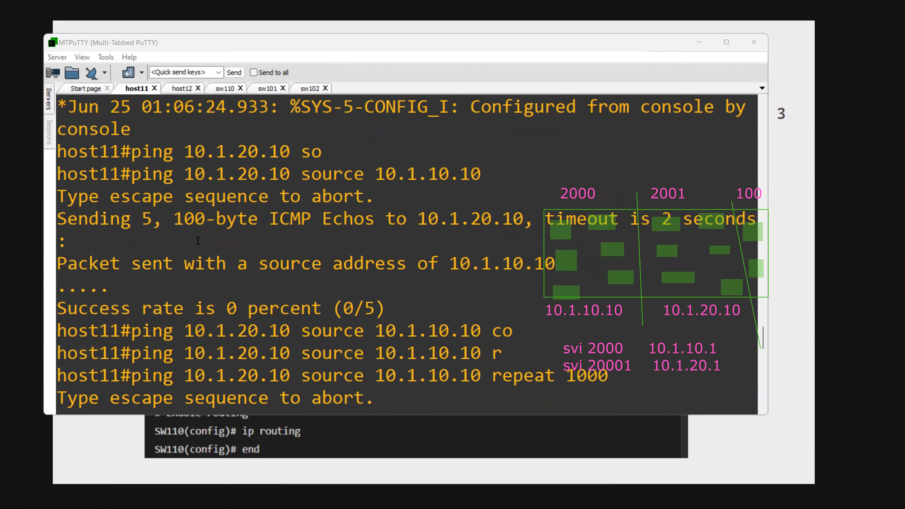
- Return to host12 and compare the output of the last two pings to 10.1.20.1
left_click(179, 91)
left_click_drag(279, 196, 389, 229)
left_click_drag(560, 231, 672, 309)
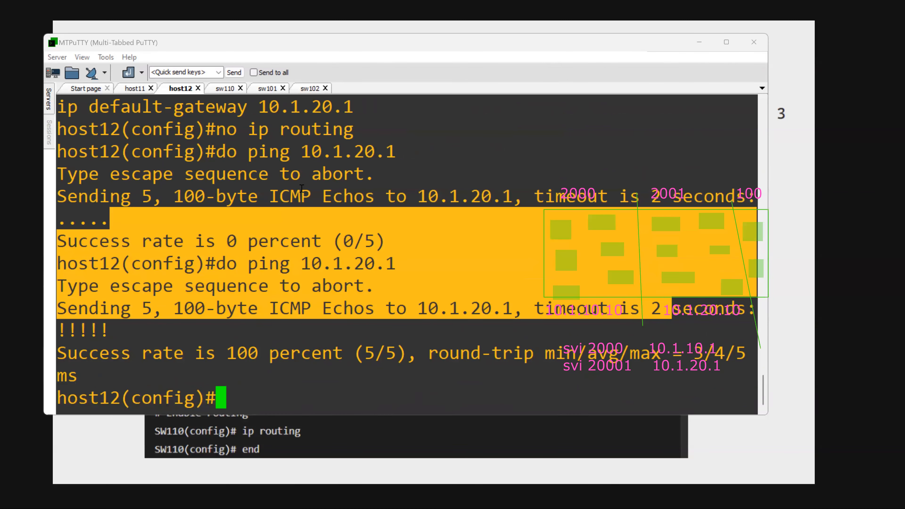
- Review the Vlan2000 and Vlan2001 status entries in sw110's earlier brief IP interface list
left_click(224, 89)
scroll(494, 322, "up", 5)
left_click_drag(481, 310, 656, 314)
left_click_drag(482, 352, 628, 353)
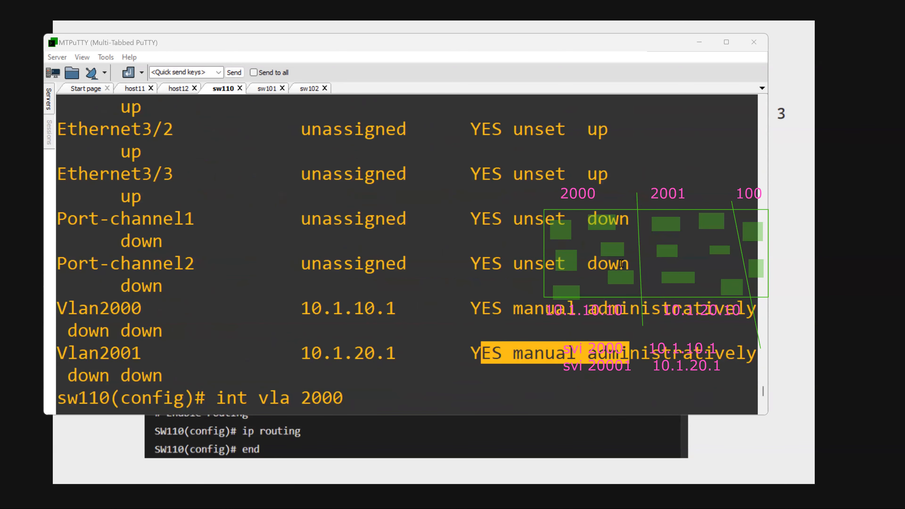
- Review the Vlan2000 and Vlan2001 entries at the end of sw110's interface list and the ping output on host11 and host12
scroll(621, 264, "down", 3)
left_click_drag(619, 159, 618, 160)
left_click_drag(532, 193, 624, 206)
left_click(135, 88)
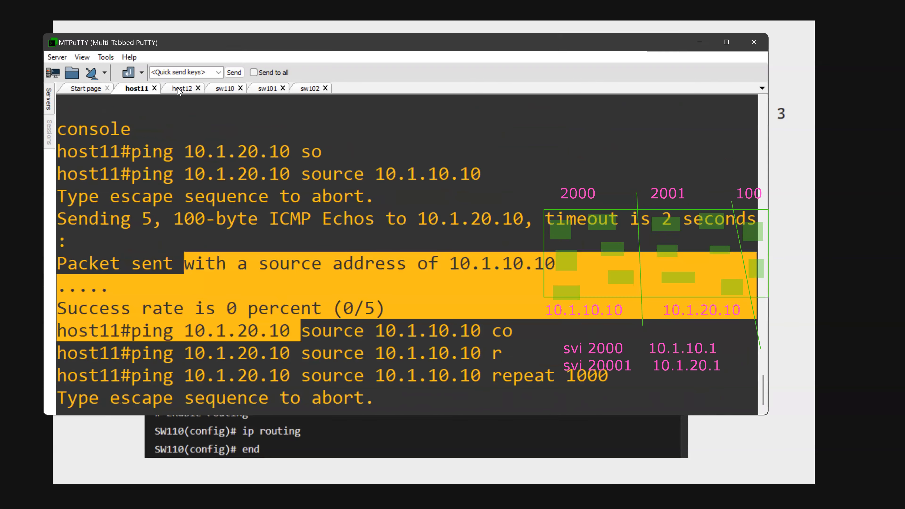
left_click(178, 89)
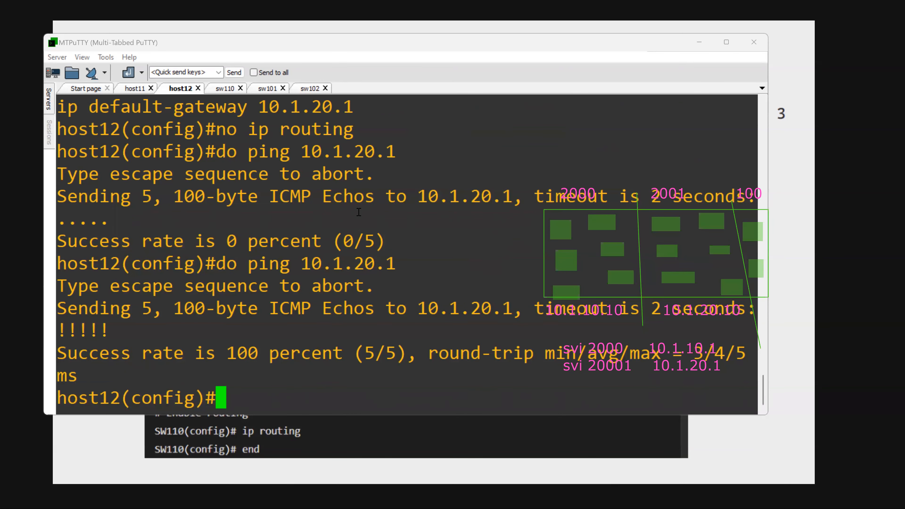
left_click(311, 47)
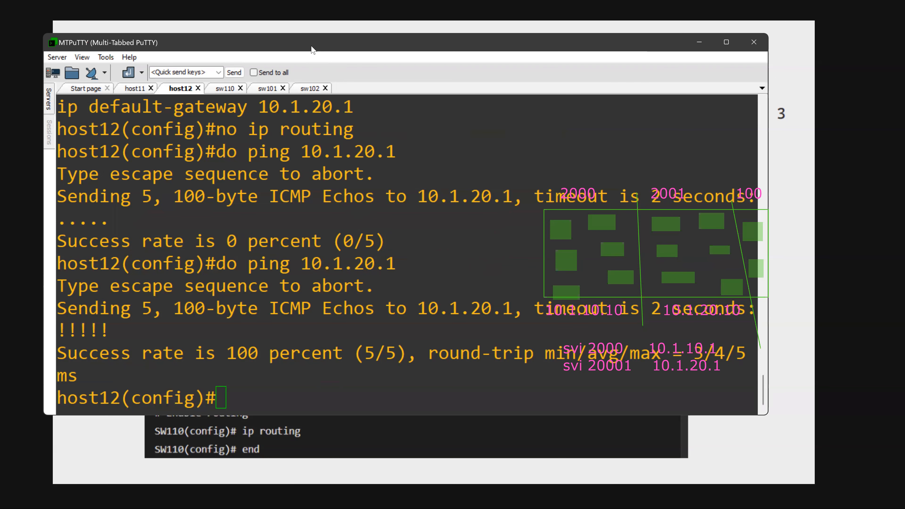
key("alt+Tab")
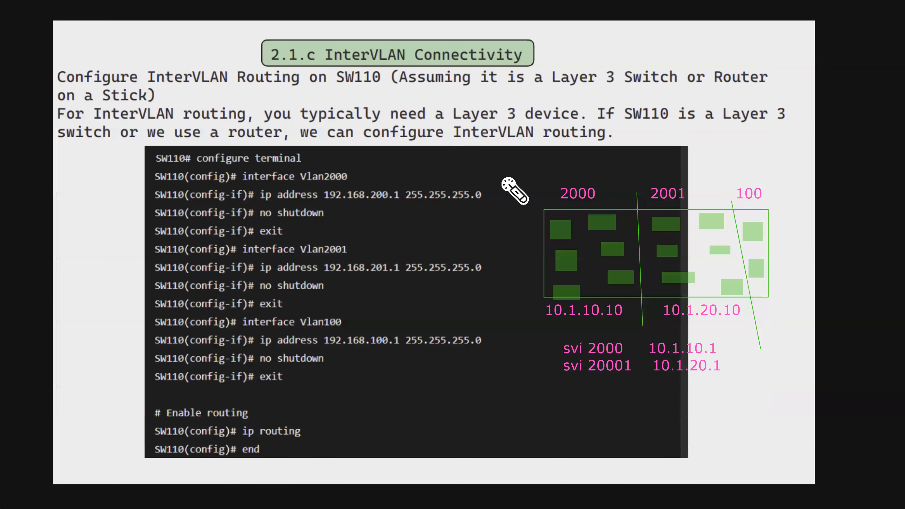
left_click_drag(270, 342, 310, 336)
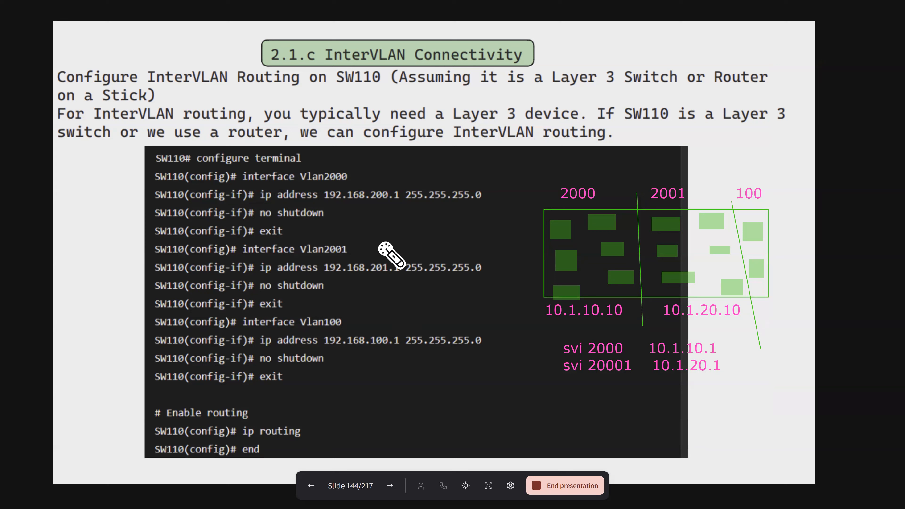
left_click(390, 486)
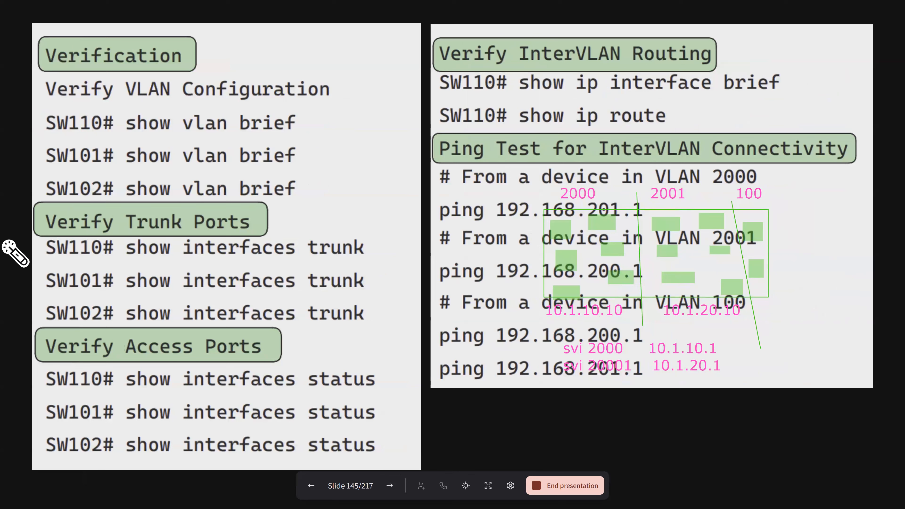
key("Escape")
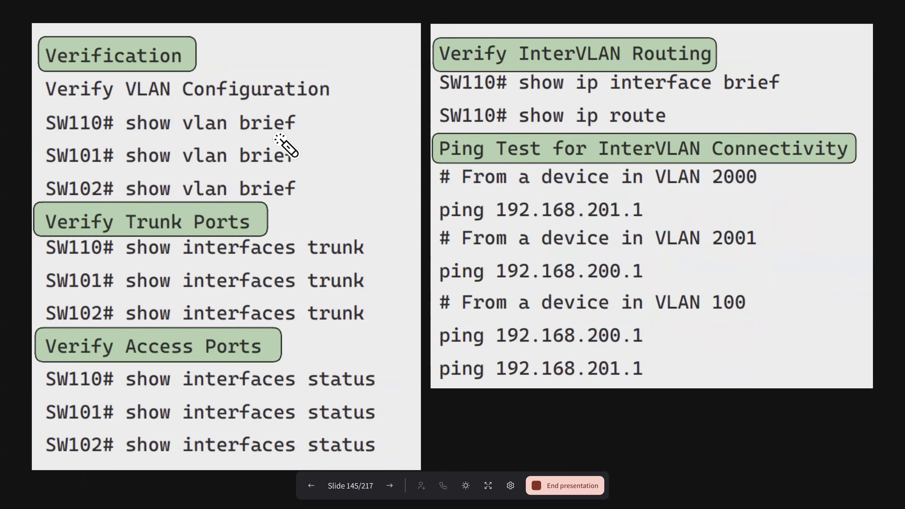
left_click_drag(305, 143, 275, 147)
left_click(277, 195)
left_click_drag(277, 196, 311, 189)
left_click_drag(324, 267, 356, 259)
left_click_drag(317, 346, 336, 338)
left_click_drag(330, 380, 359, 378)
left_click_drag(342, 433, 357, 426)
left_click_drag(506, 95, 507, 322)
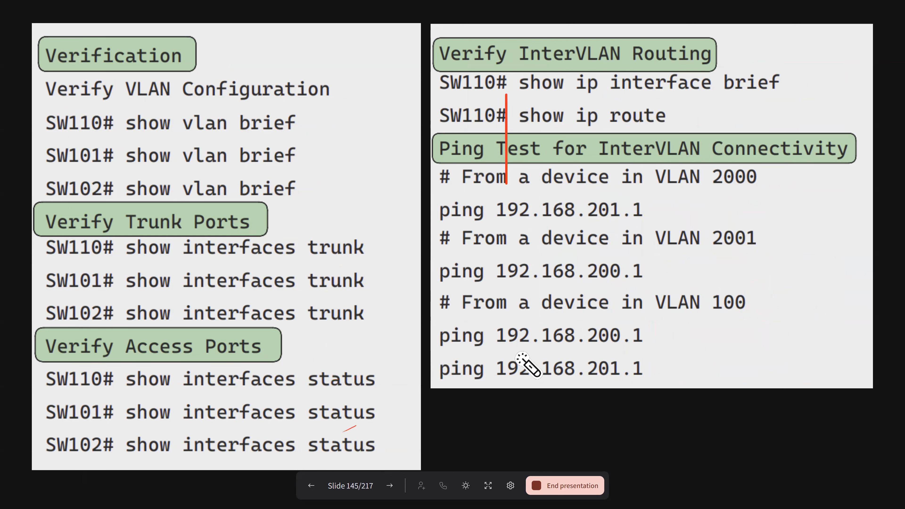
left_click(390, 488)
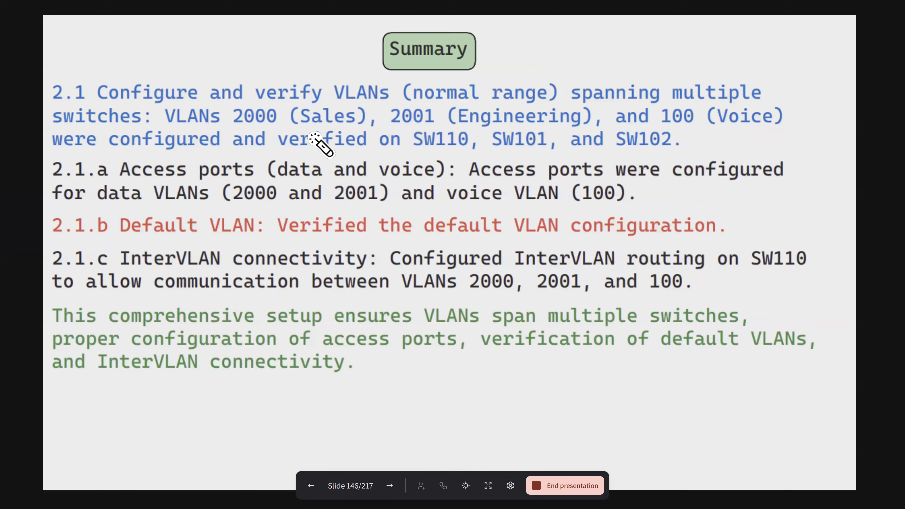
left_click_drag(553, 101, 451, 102)
left_click_drag(336, 125, 414, 126)
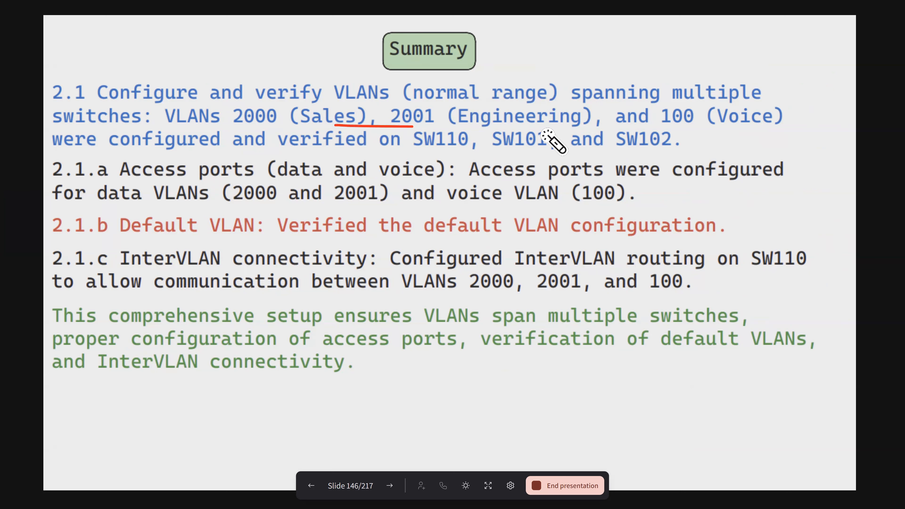
left_click_drag(646, 124, 664, 125)
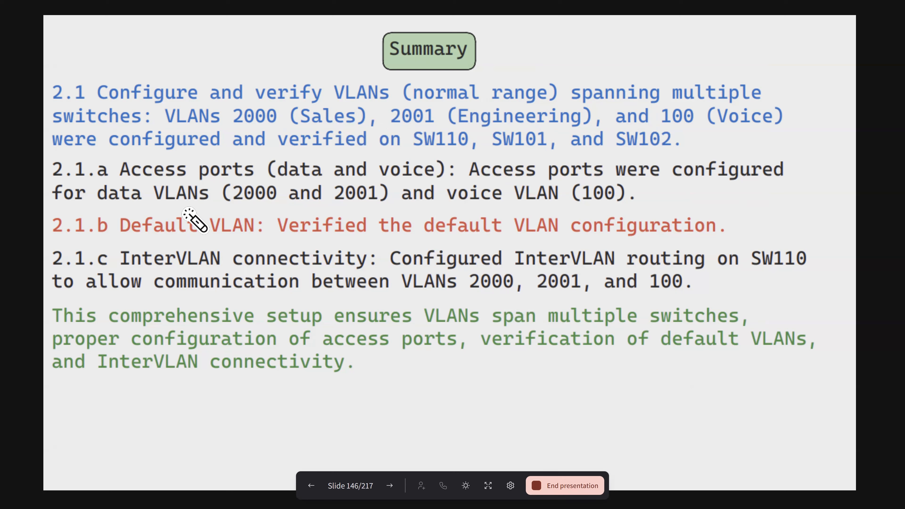
left_click_drag(121, 172, 167, 166)
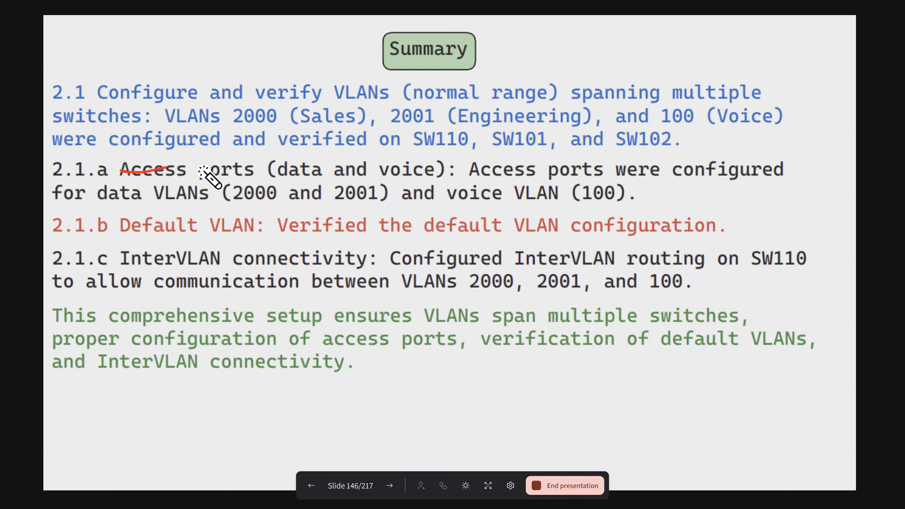
left_click_drag(142, 232, 235, 217)
left_click_drag(146, 259, 209, 248)
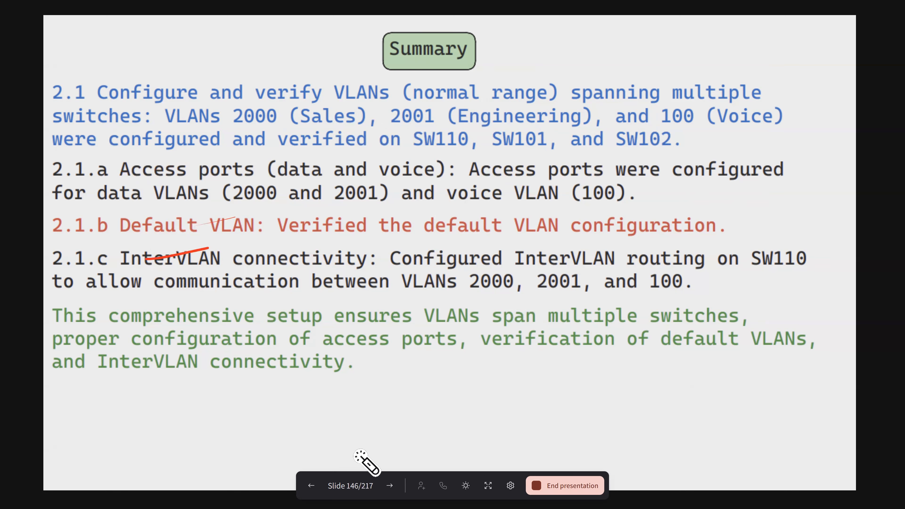
left_click(388, 486)
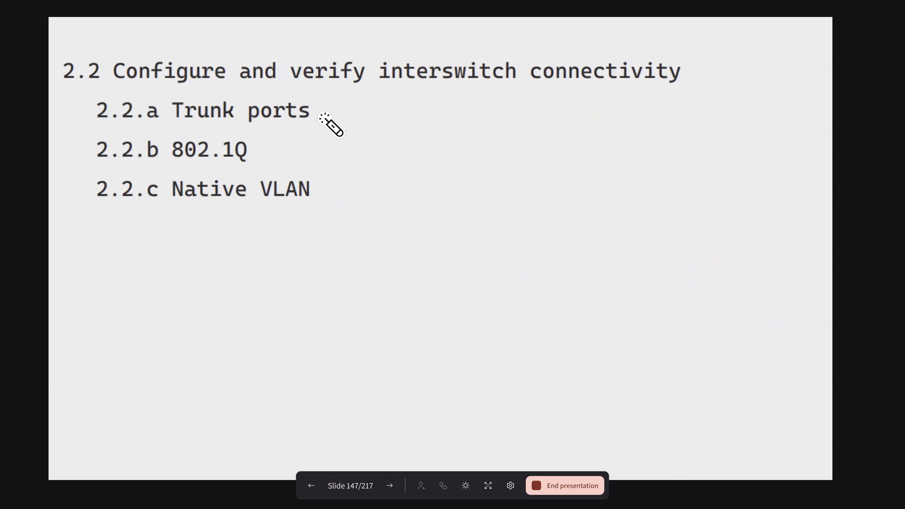
left_click_drag(314, 122, 354, 107)
left_click_drag(272, 133, 314, 126)
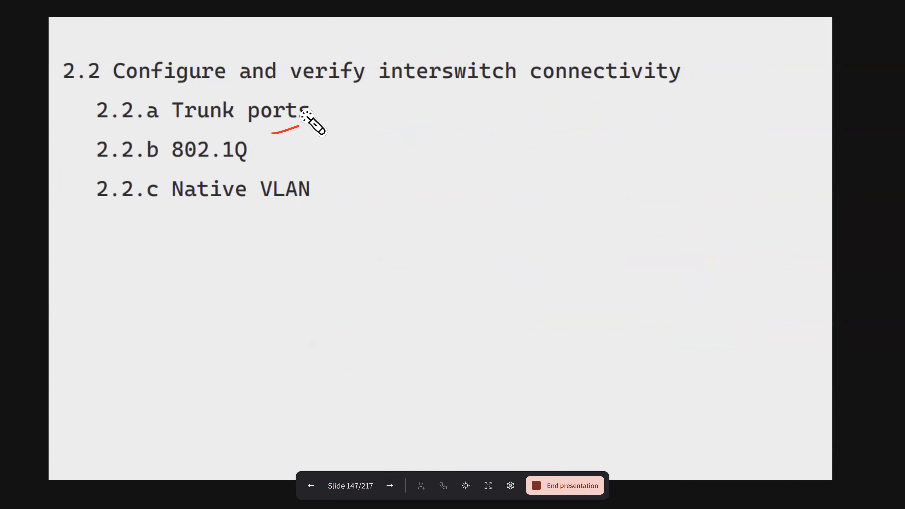
mouse_move(263, 108)
left_mouse_down()
mouse_move(295, 121)
mouse_move(344, 111)
left_mouse_up()
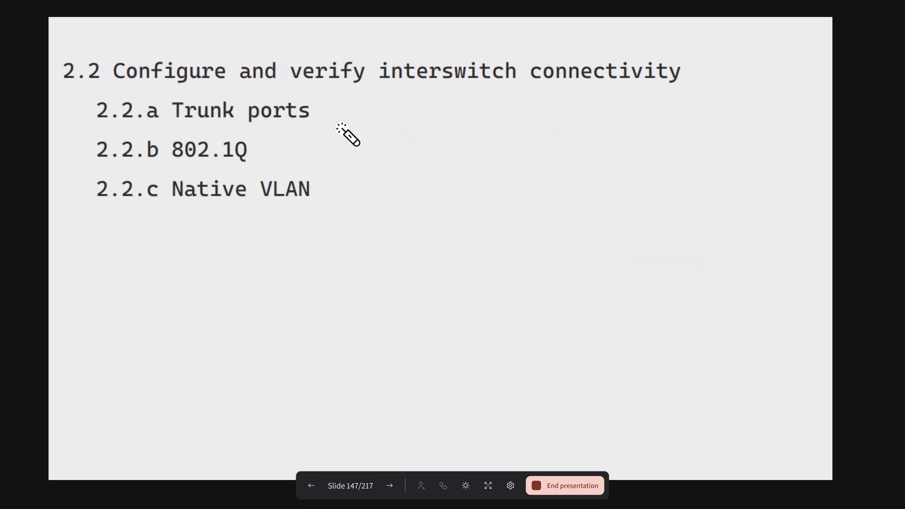
mouse_move(316, 102)
left_mouse_down()
mouse_move(302, 141)
mouse_move(253, 153)
mouse_move(315, 118)
left_mouse_up()
left_click_drag(261, 137, 263, 159)
left_click_drag(307, 125, 305, 122)
left_click_drag(129, 215, 337, 215)
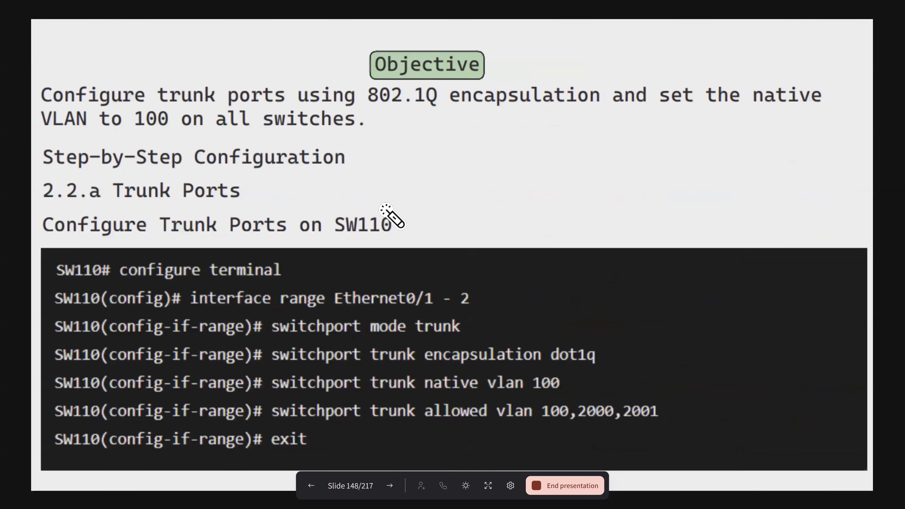
mouse_move(398, 216)
left_mouse_down()
mouse_move(471, 290)
mouse_move(643, 400)
mouse_move(640, 439)
left_mouse_up()
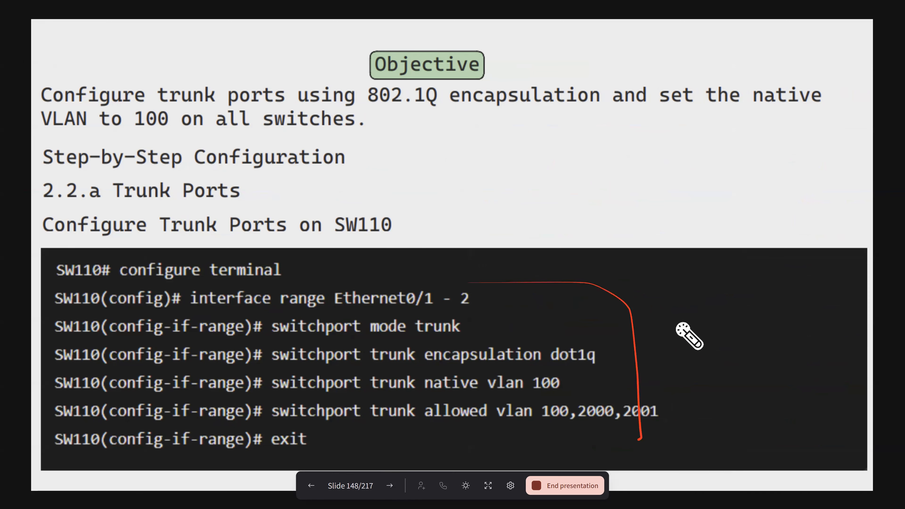
left_click(389, 494)
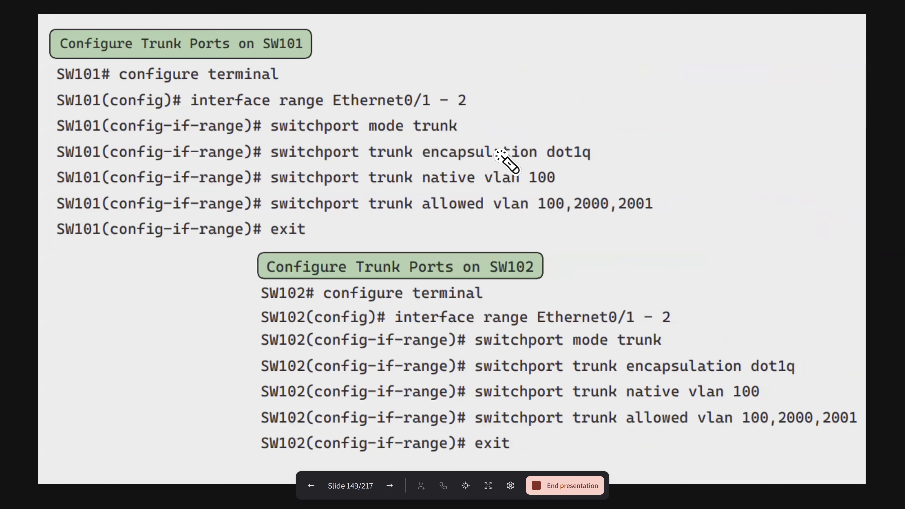
mouse_move(446, 151)
left_mouse_down()
mouse_move(596, 153)
mouse_move(507, 130)
left_mouse_up()
mouse_move(442, 108)
left_mouse_down()
mouse_move(377, 107)
mouse_move(464, 139)
mouse_move(415, 97)
left_mouse_up()
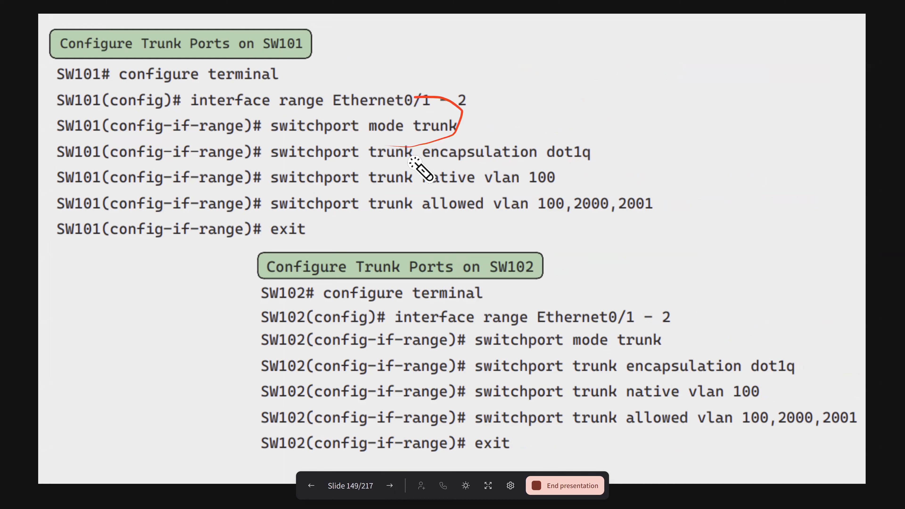
mouse_move(537, 202)
left_mouse_down()
mouse_move(430, 218)
mouse_move(653, 237)
mouse_move(571, 194)
mouse_move(517, 190)
left_mouse_up()
left_click_drag(420, 193, 490, 229)
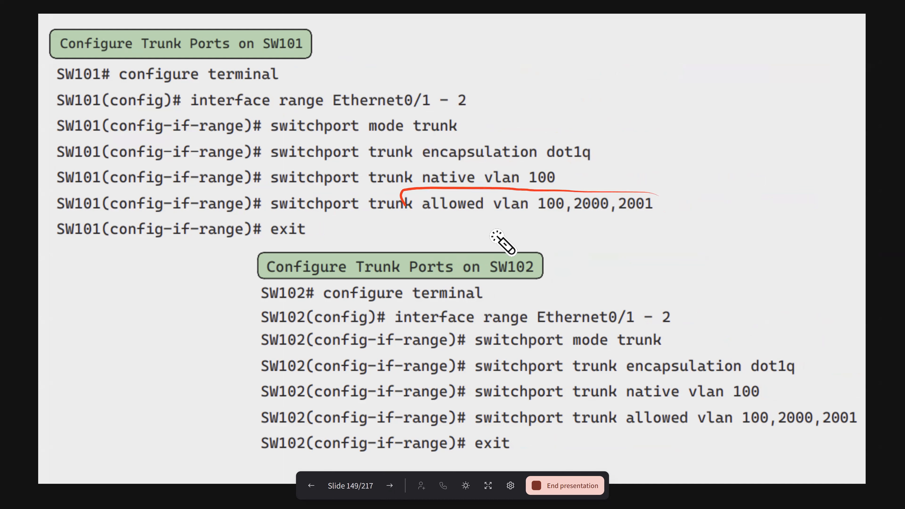
mouse_move(423, 180)
left_mouse_down()
mouse_move(559, 185)
mouse_move(437, 158)
mouse_move(448, 188)
left_mouse_up()
mouse_move(550, 170)
left_mouse_down()
mouse_move(555, 180)
mouse_move(600, 178)
left_mouse_up()
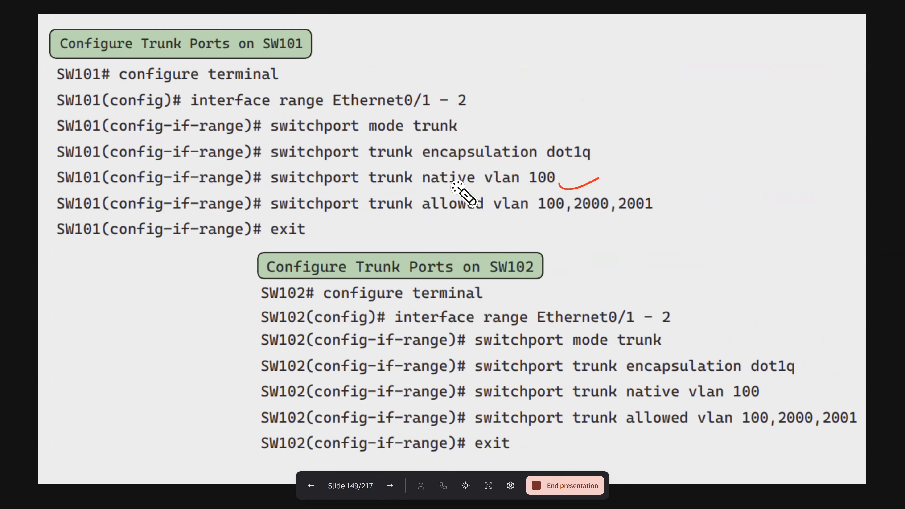
left_click_drag(409, 186, 476, 186)
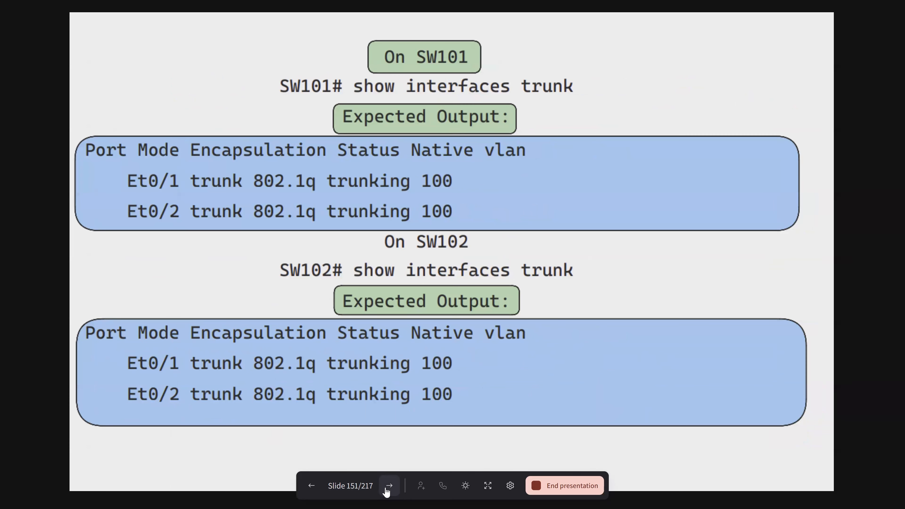
left_click(388, 489)
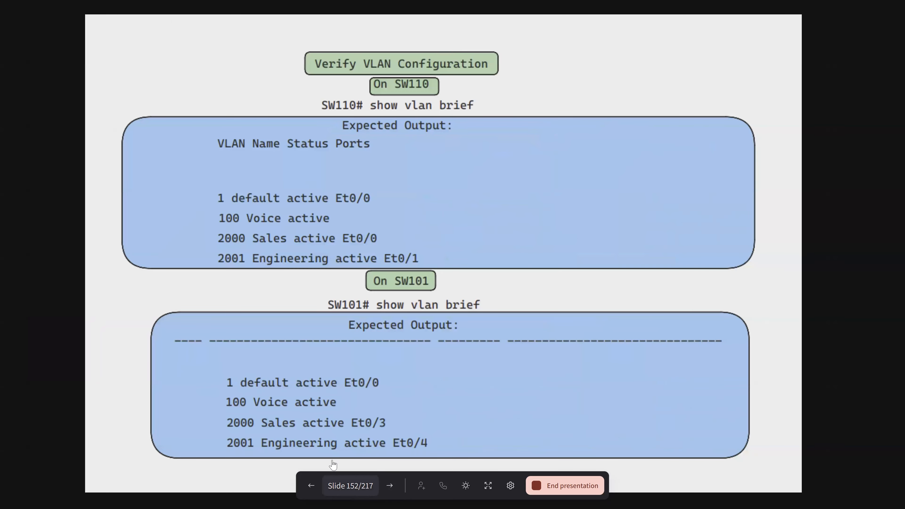
mouse_move(381, 109)
left_mouse_down()
mouse_move(492, 94)
mouse_move(408, 110)
left_mouse_up()
mouse_move(411, 167)
left_mouse_down()
mouse_move(413, 182)
mouse_move(552, 148)
left_mouse_up()
left_click_drag(416, 288, 461, 294)
left_click_drag(373, 416, 487, 386)
left_click(308, 494)
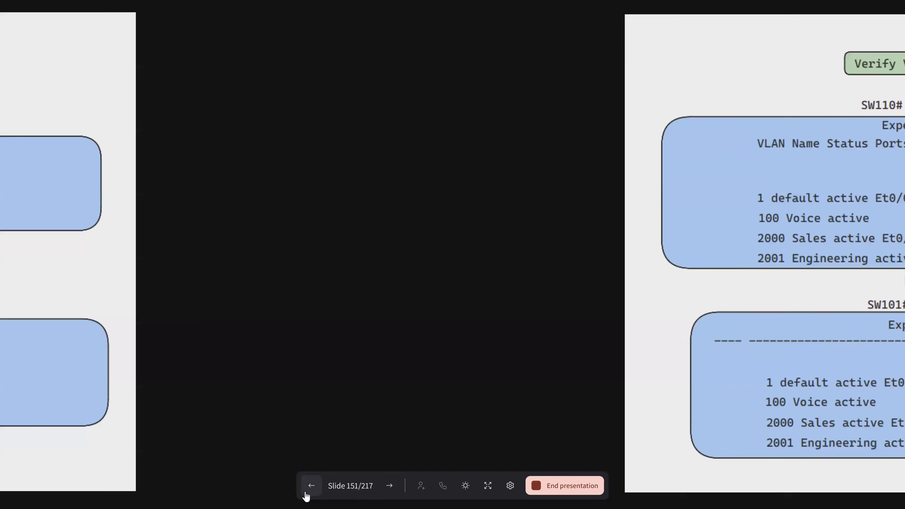
left_click(307, 494)
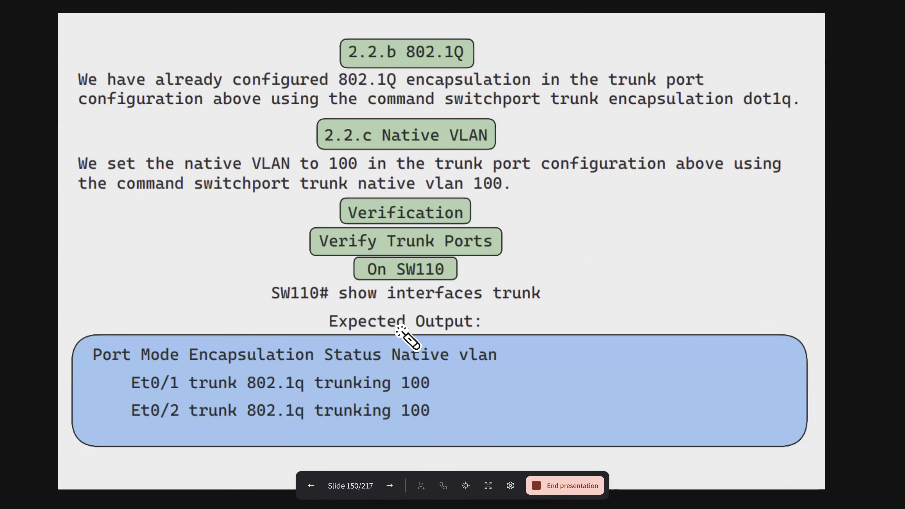
left_click_drag(408, 235, 379, 233)
mouse_move(541, 307)
left_mouse_down()
mouse_move(498, 293)
mouse_move(525, 281)
left_mouse_up()
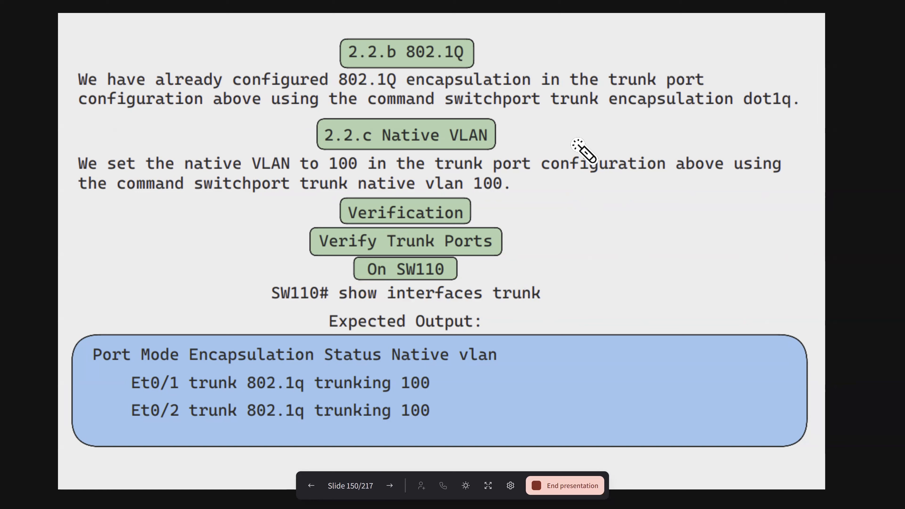
left_click_drag(529, 124, 486, 134)
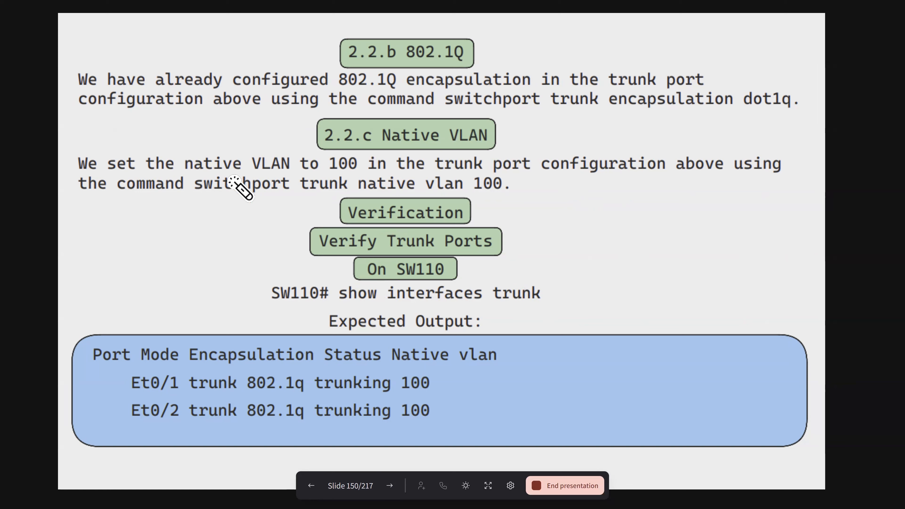
left_click_drag(196, 175, 357, 178)
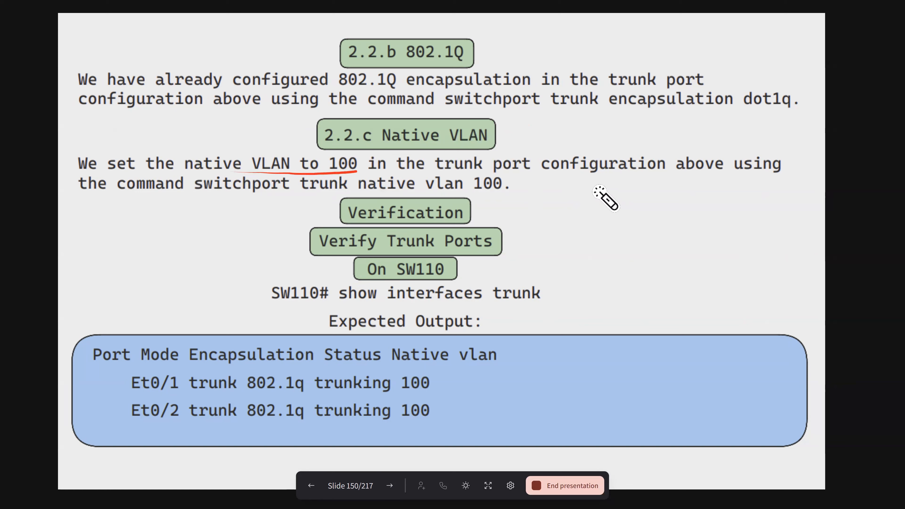
left_click_drag(113, 197, 518, 204)
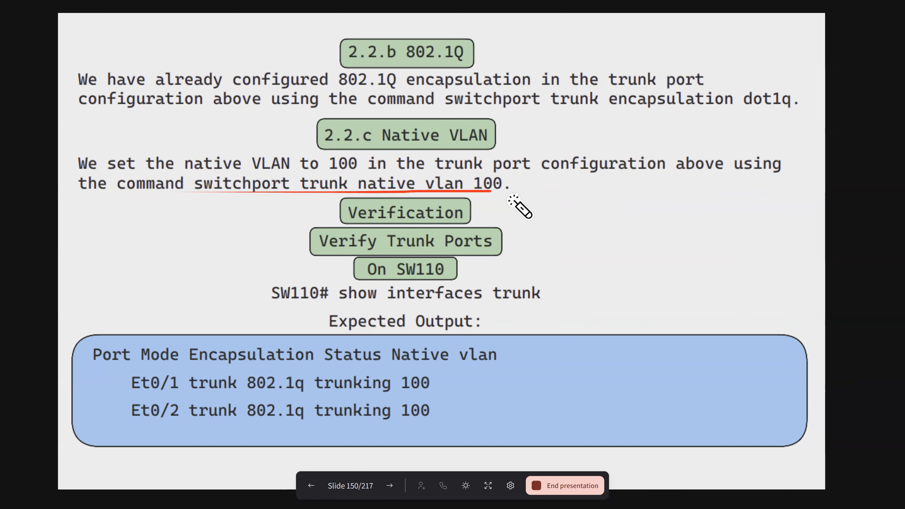
left_click_drag(323, 198, 491, 197)
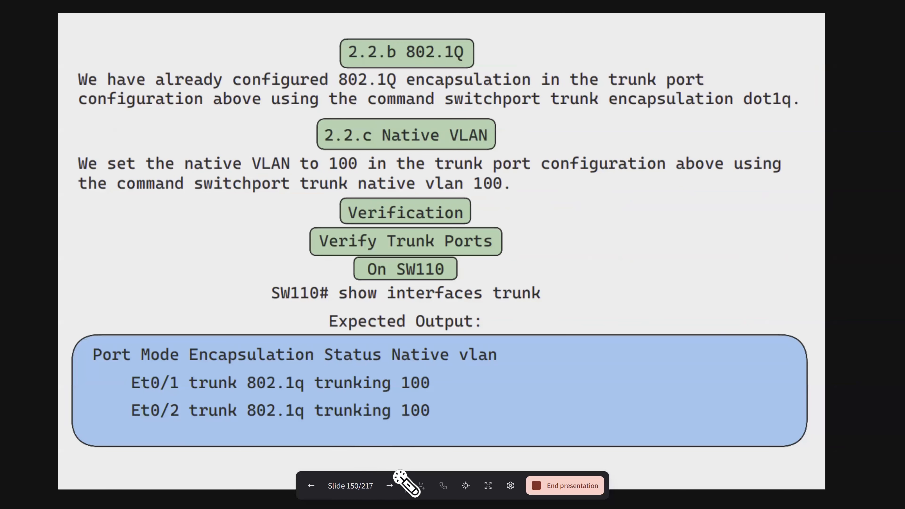
left_click_drag(273, 193, 268, 314)
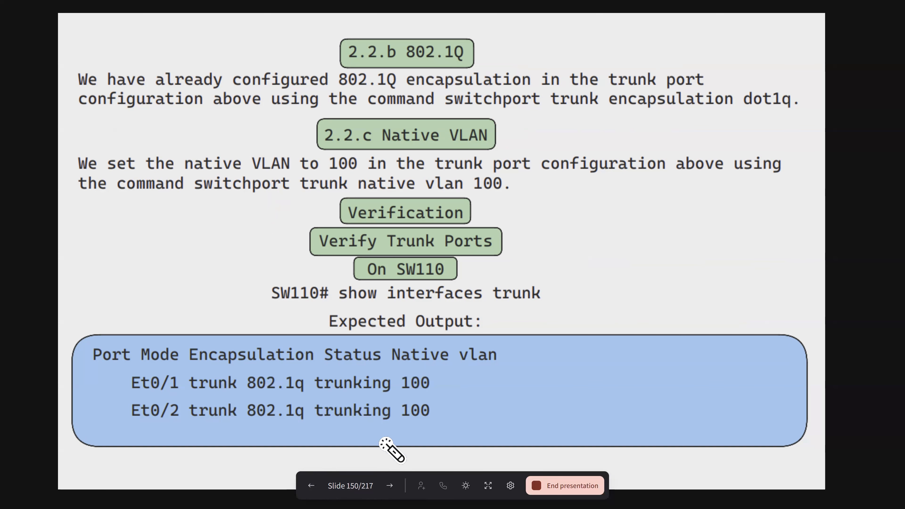
left_click(307, 487)
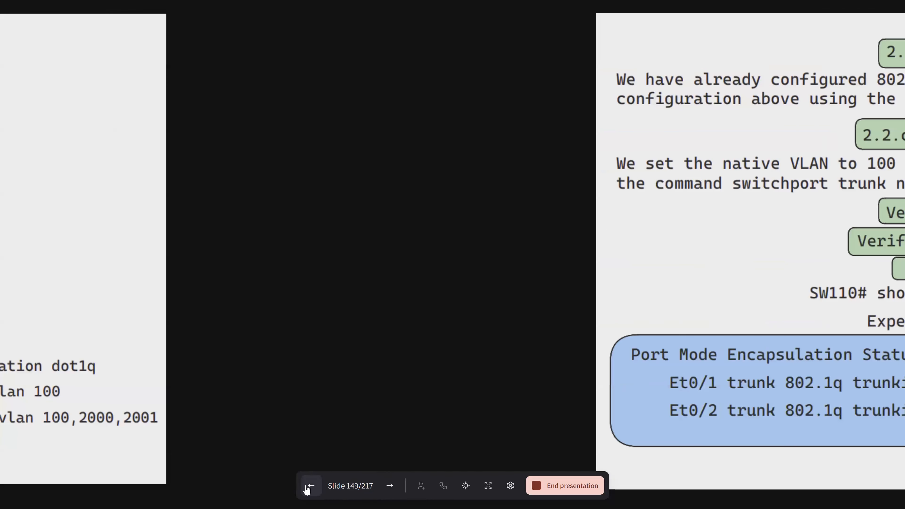
left_click(308, 487)
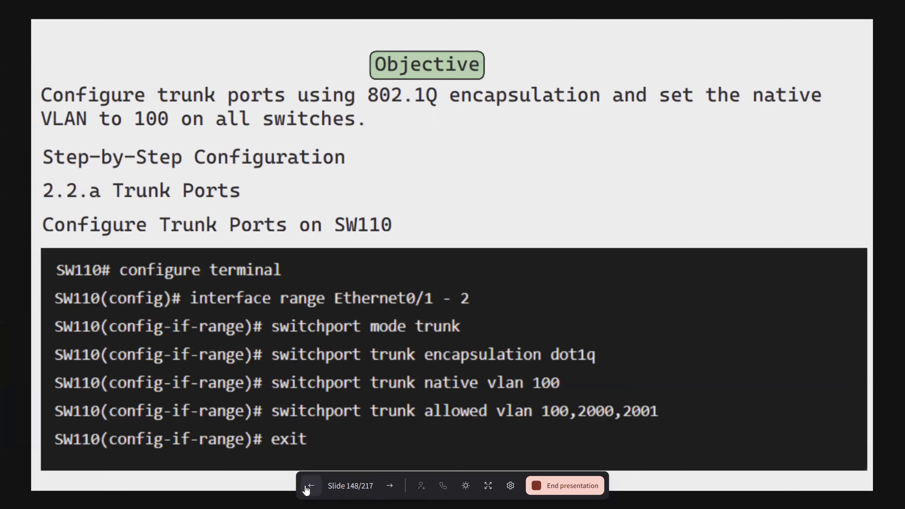
left_click(308, 487)
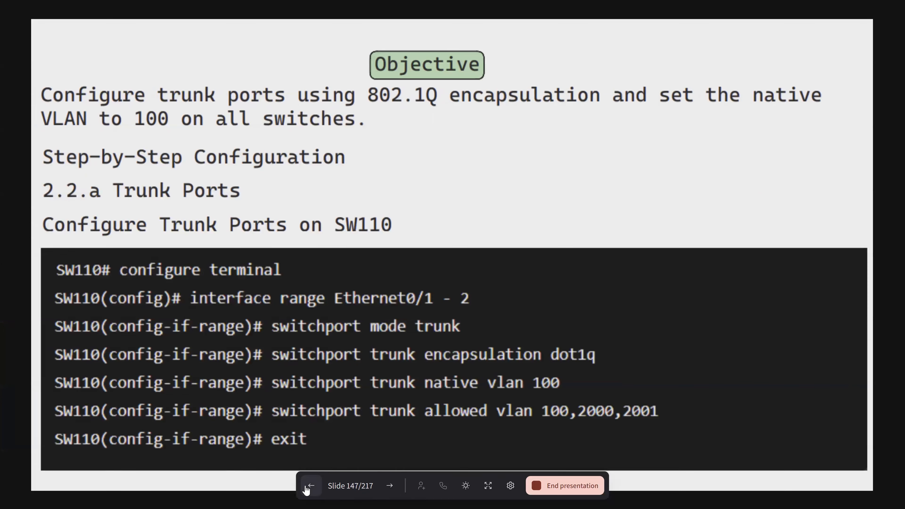
- Skim the trunk port configuration and verification slides up to section 2.3, and return to the 2.2 Summary slide
left_click(389, 492)
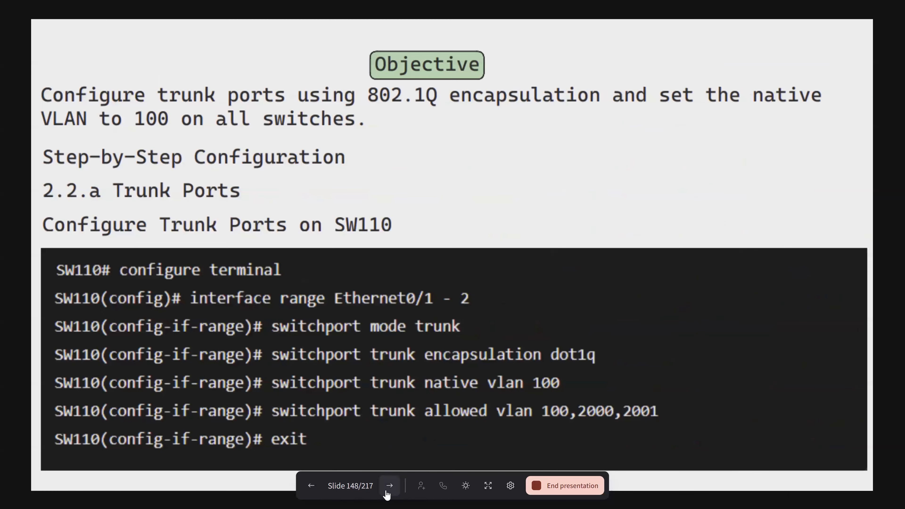
left_click(388, 493)
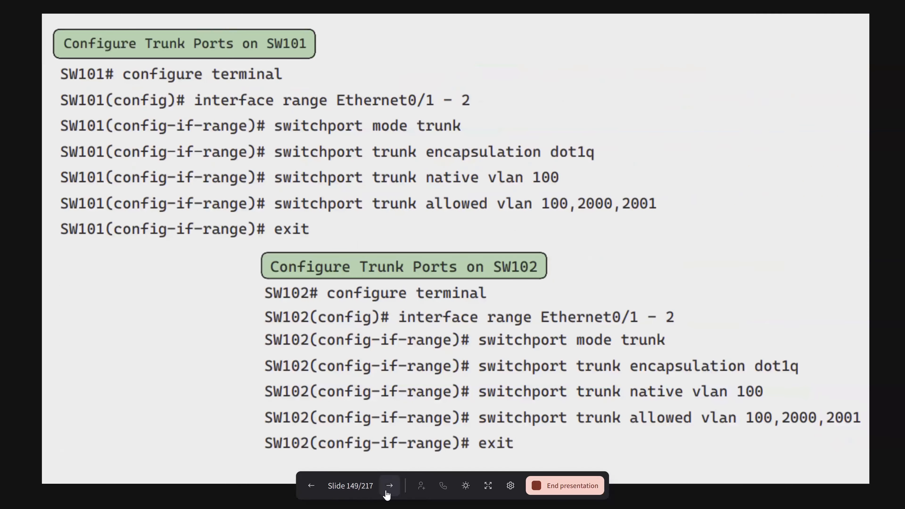
left_click(387, 492)
left_click(388, 493)
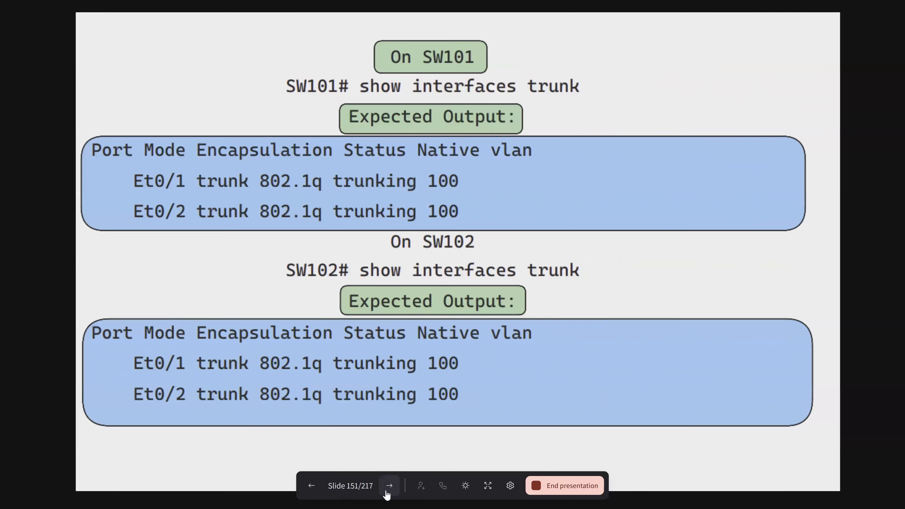
left_click(388, 493)
left_click(387, 492)
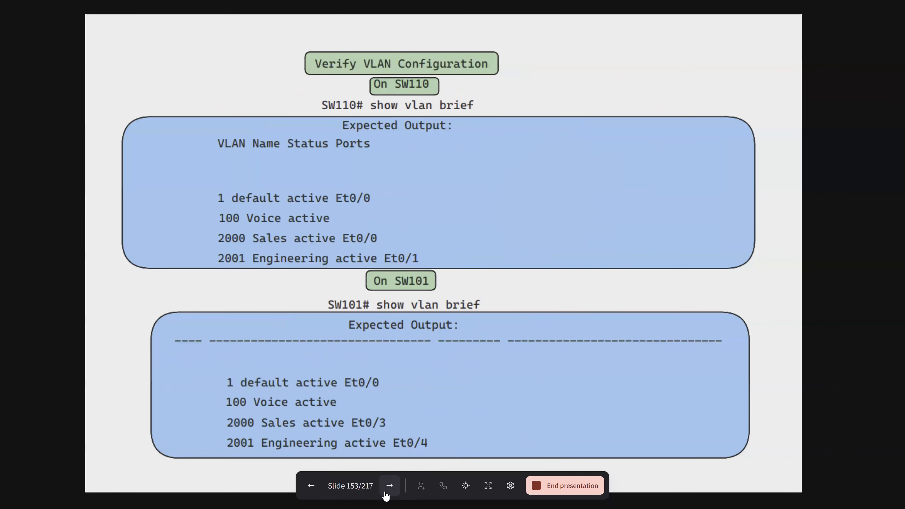
left_click(387, 492)
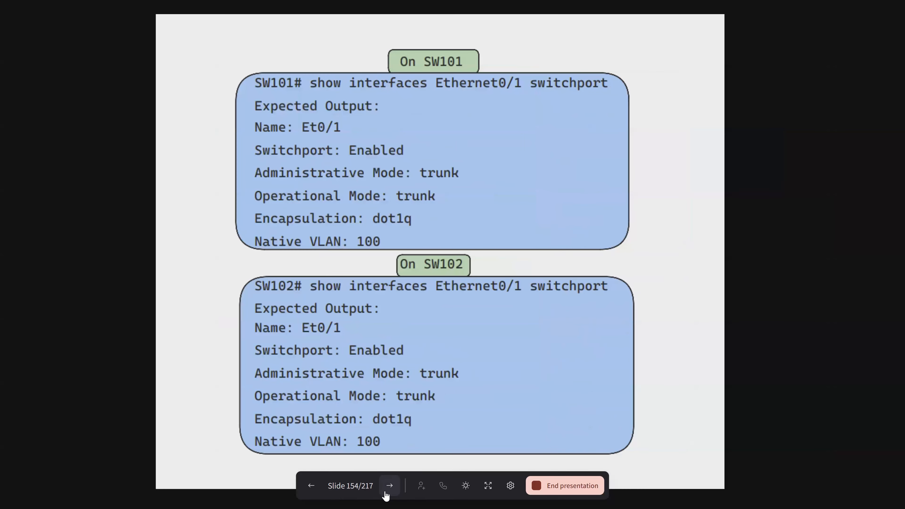
left_click(387, 492)
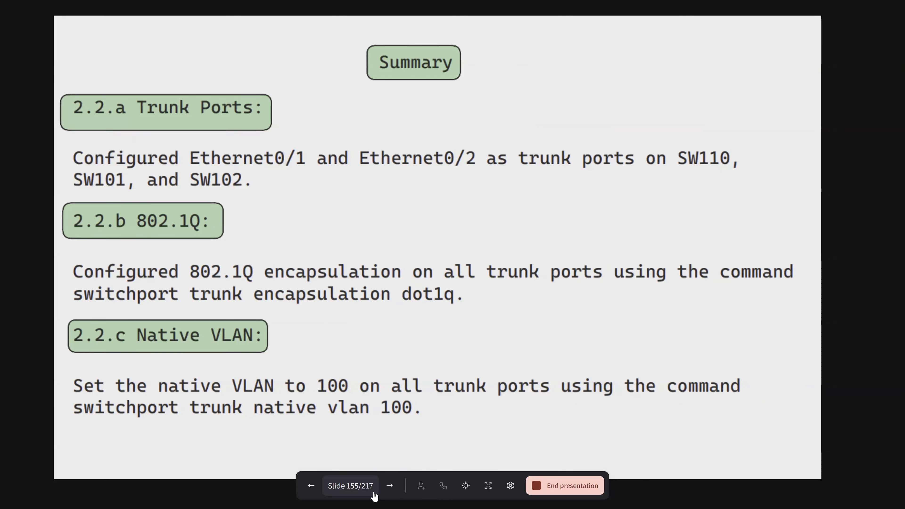
left_click(389, 493)
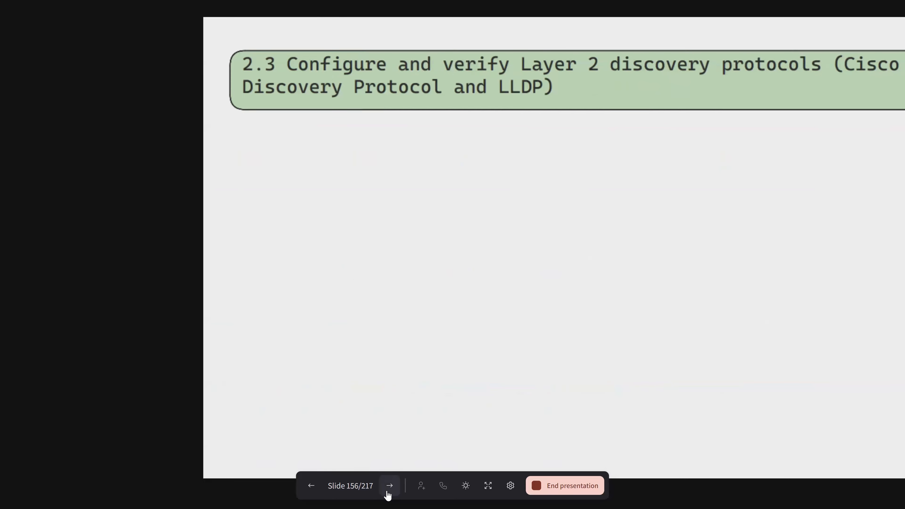
left_click(314, 486)
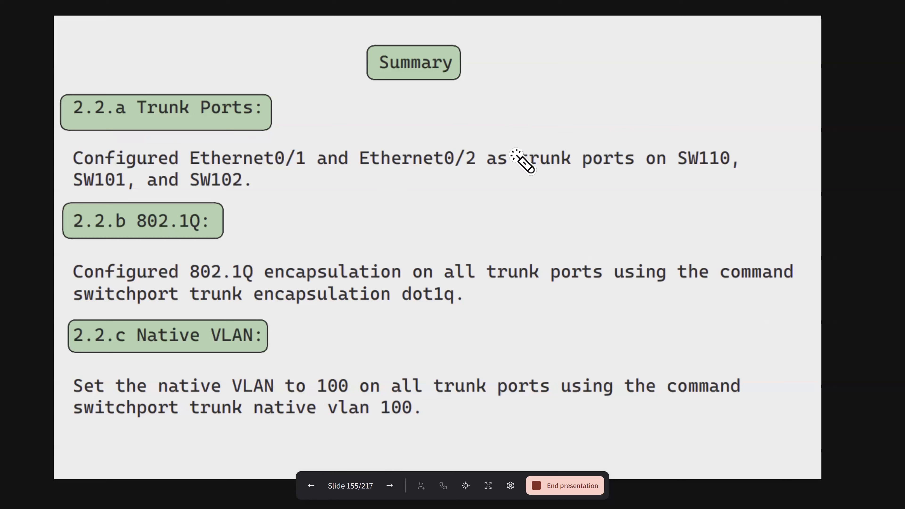
- Point out the Trunk Ports, 802.1Q and Native VLAN summaries with temporary laser strokes, and sketch a fading box with lines below Ethernet0/2
left_click_drag(540, 182, 538, 120)
left_click_drag(212, 131, 292, 90)
left_click_drag(200, 231, 216, 219)
left_click_drag(195, 364, 249, 327)
left_click_drag(213, 222, 305, 177)
left_click_drag(405, 192, 405, 251)
mouse_move(496, 180)
left_mouse_down()
mouse_move(443, 255)
mouse_move(428, 208)
mouse_move(515, 196)
mouse_move(421, 224)
mouse_move(492, 190)
left_mouse_up()
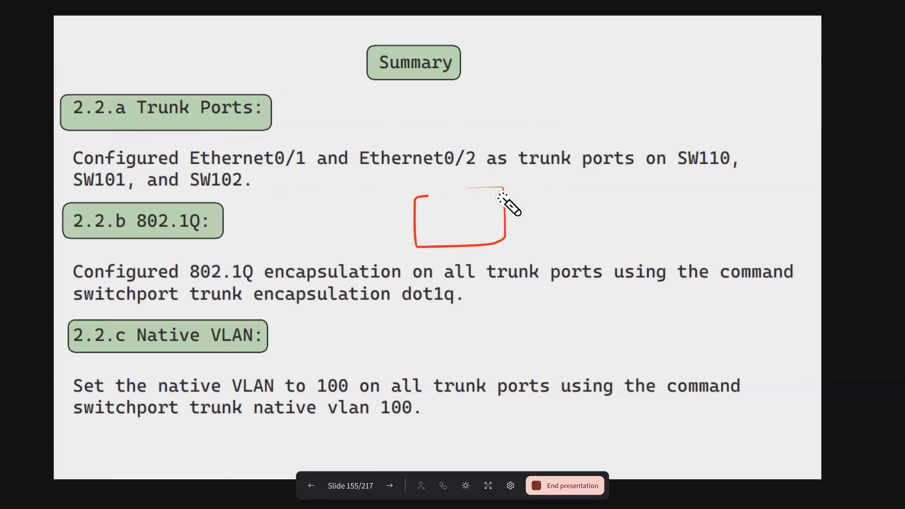
left_click_drag(424, 181, 426, 237)
left_click_drag(451, 191, 454, 236)
left_click_drag(480, 179, 476, 225)
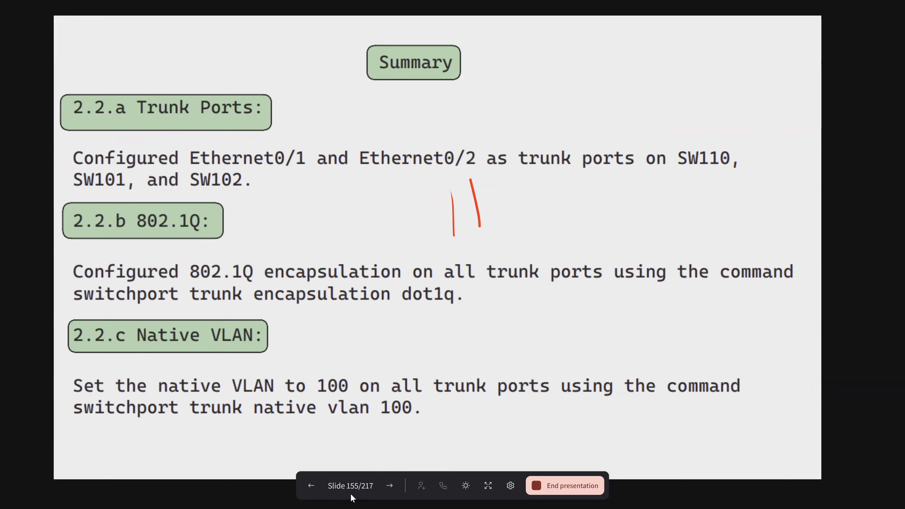
- Go back to the slide covering 2.2.b 802.1Q, 2.2.c Native VLAN and trunk verification on SW110
left_click(309, 492)
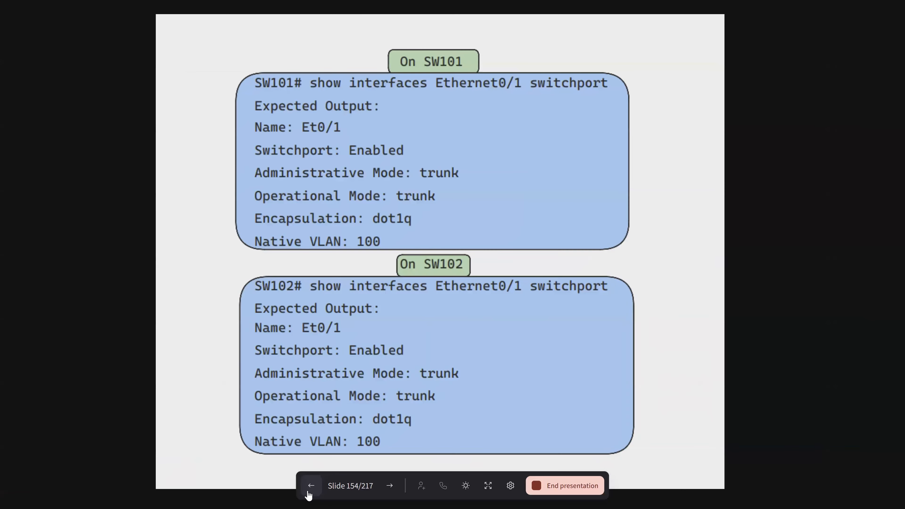
left_click(311, 486)
left_click(311, 486)
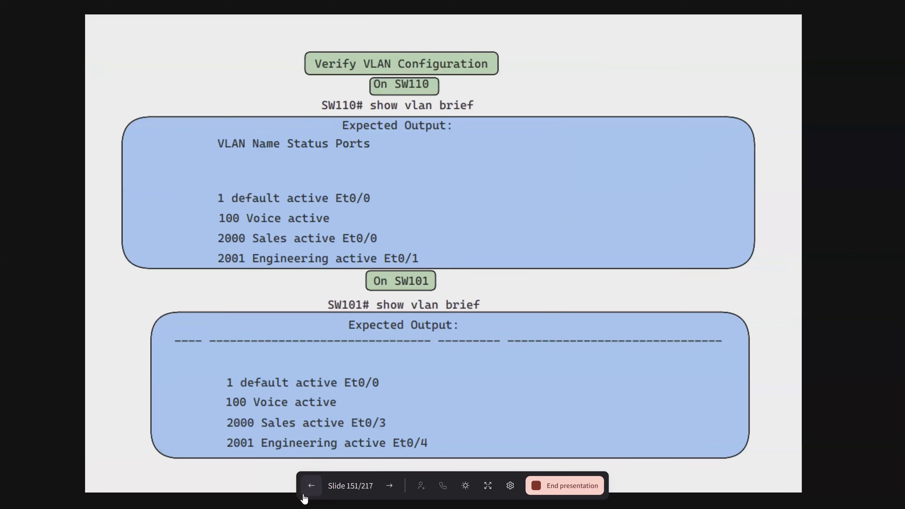
left_click(309, 492)
left_click(306, 494)
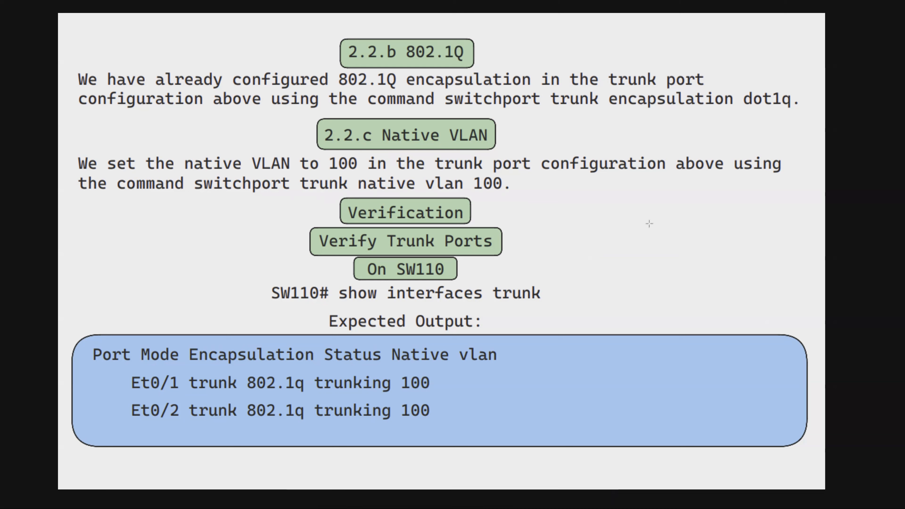
- Draw a green outlined switch box beside the Verification heading, with two filled host boxes below it, each joined by a line
left_click_drag(628, 211, 707, 244)
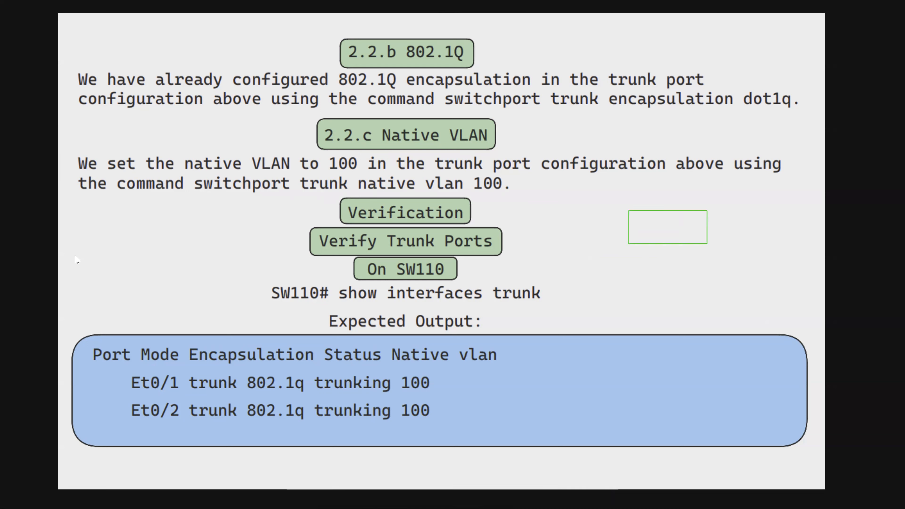
left_click_drag(564, 263, 604, 284)
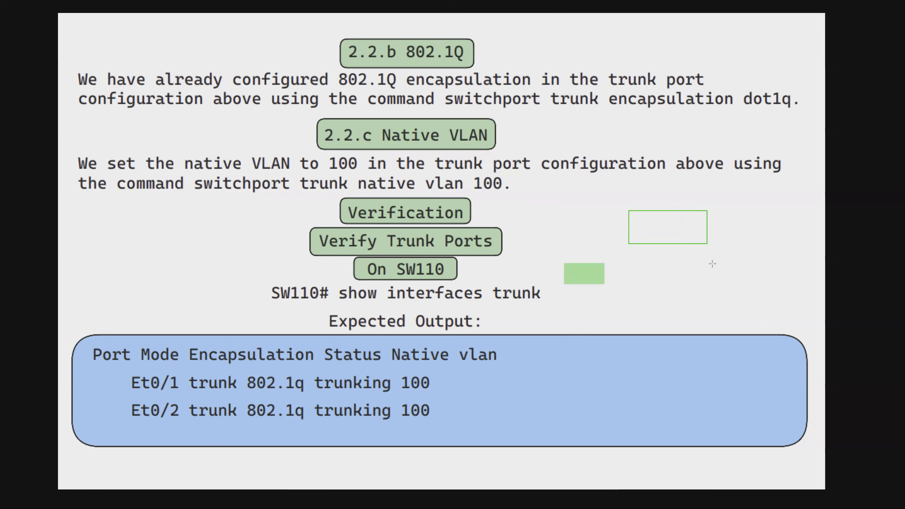
left_click_drag(715, 263, 762, 286)
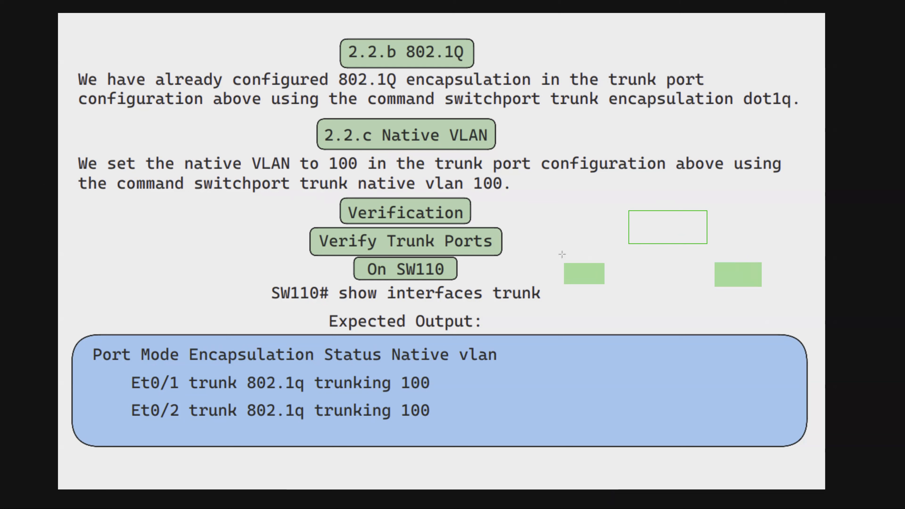
left_click_drag(629, 234, 576, 265)
left_click_drag(691, 233, 737, 265)
- Label the two host links with the text "tag - 2000" and "tag 2001" across the switch box
left_click(566, 235)
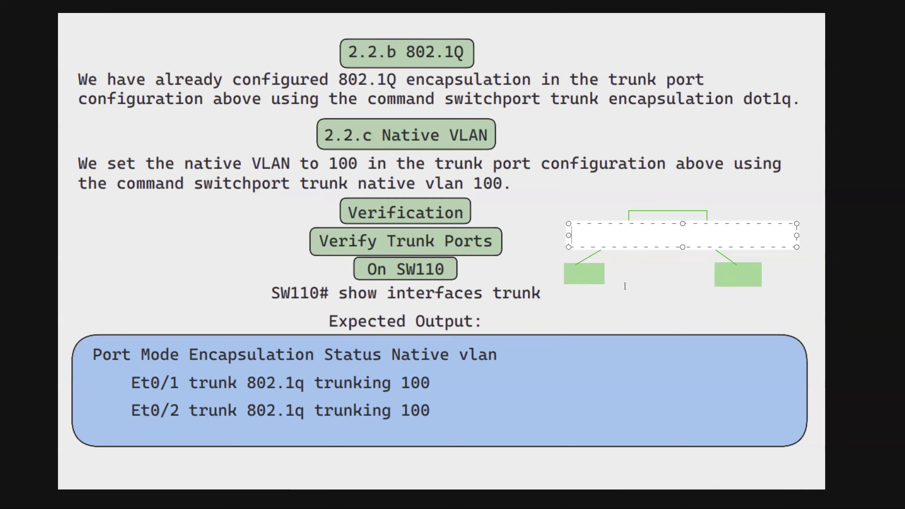
type("tag - ")
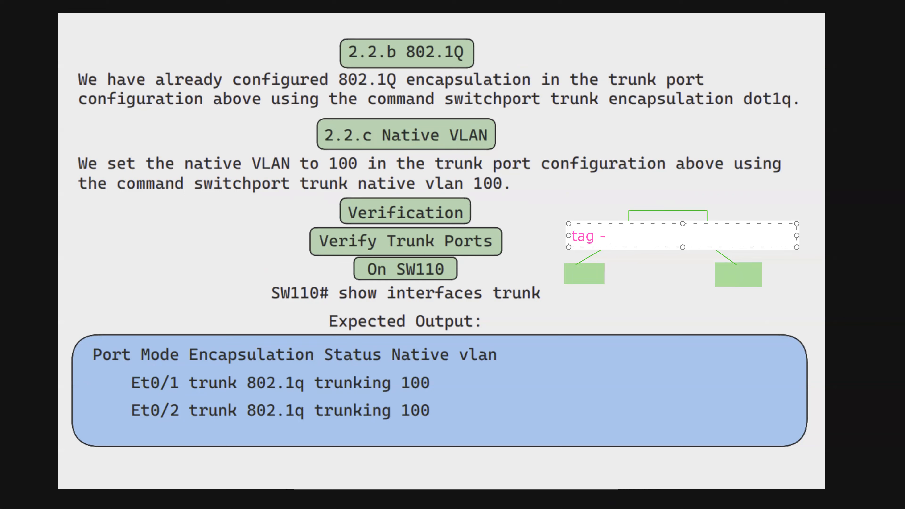
type("2000        tag 2001")
left_click(655, 299)
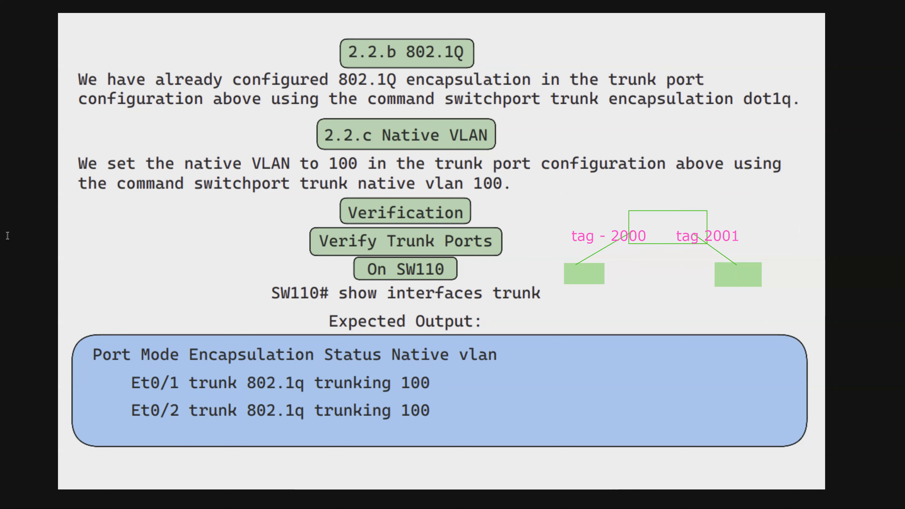
- Draw a second outlined box above the switch box, beside the Native VLAN heading, and connect the two with a vertical line
mouse_move(641, 124)
left_mouse_down()
mouse_move(697, 141)
mouse_move(707, 154)
left_mouse_up()
left_click_drag(673, 156, 673, 211)
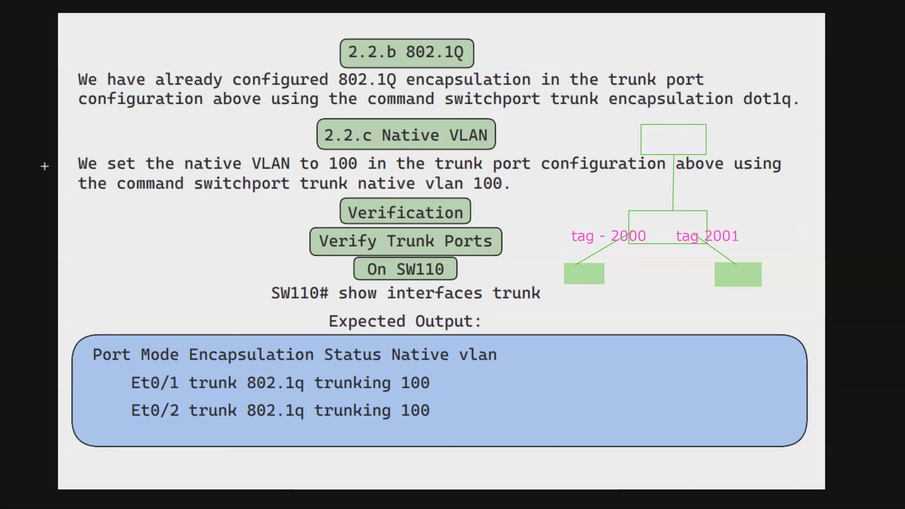
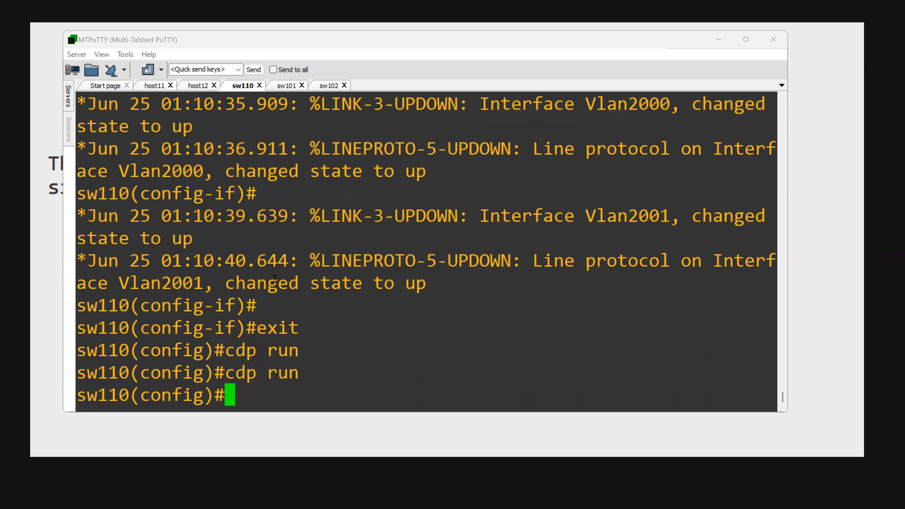
- Enter interface configuration for e1/0 on sw110 and display that interface's running configuration
type("e")
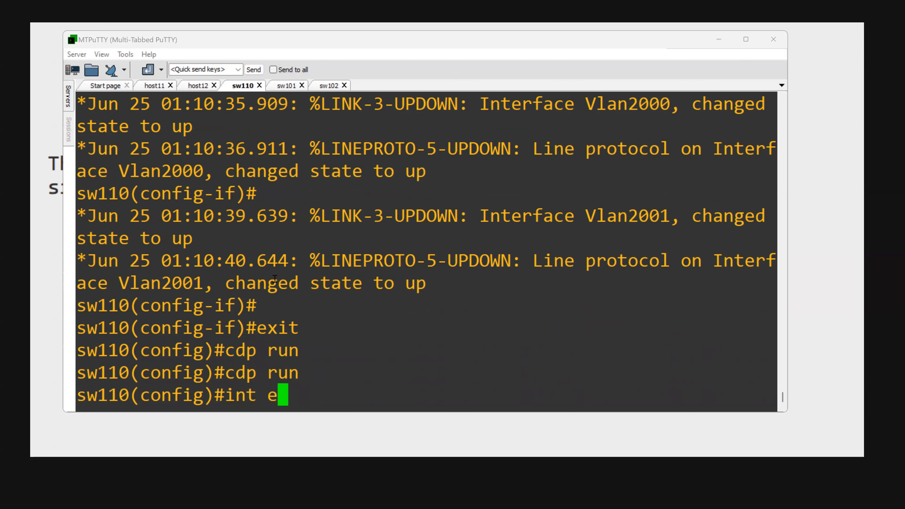
type("1/0")
key("Return")
type("od")
key("BackSpace")
key("BackSpace")
type("do s hru")
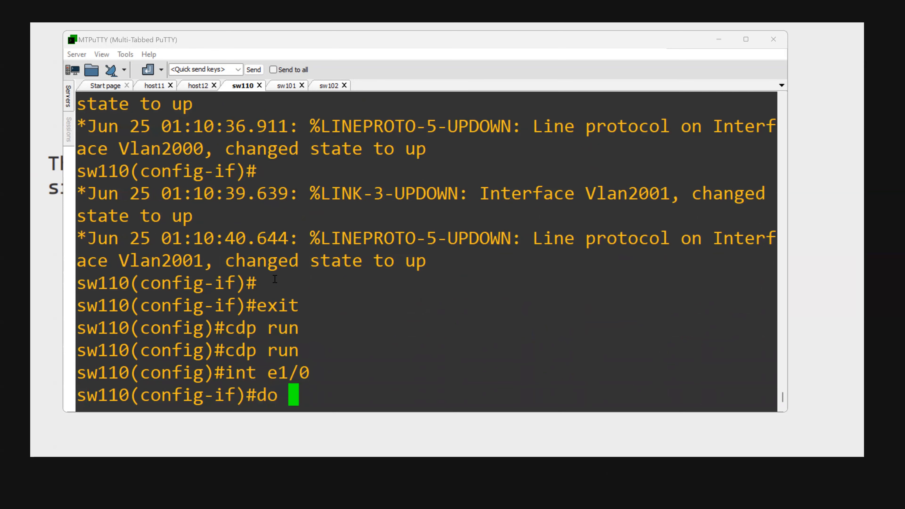
key("BackSpace")
key("BackSpace")
key("BackSpace")
key("BackSpace")
type("h ")
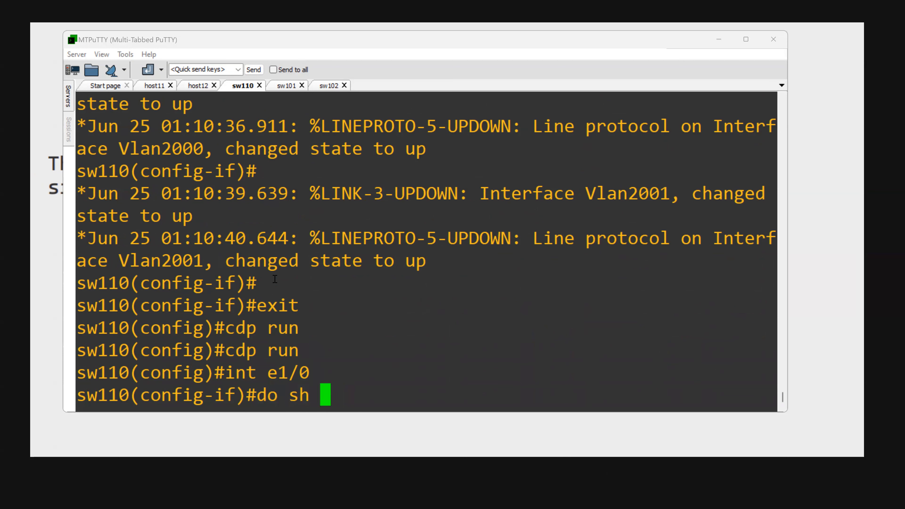
type("run int e1/0")
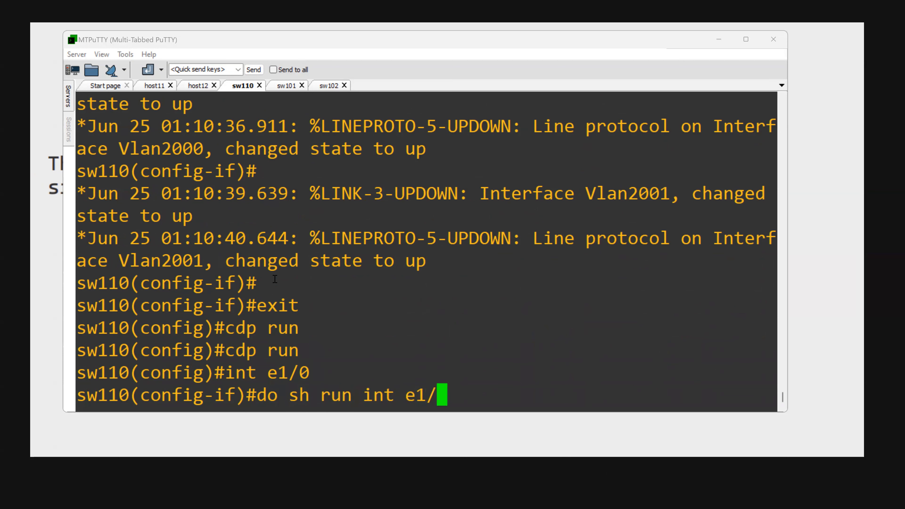
key("Return")
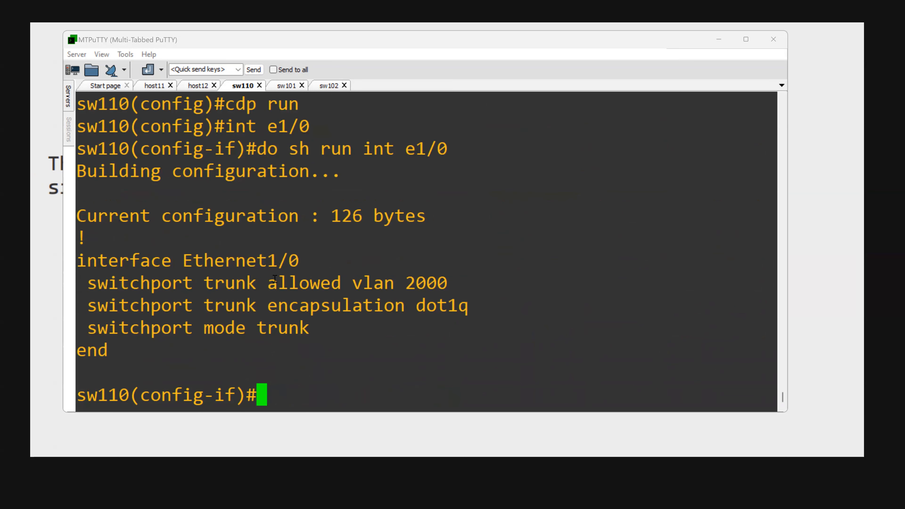
- Enable CDP on interface e1/0 of sw110
type("i")
key("BackSpace")
type("cdp")
key("Tab")
type("en")
key("Tab")
key("Return")
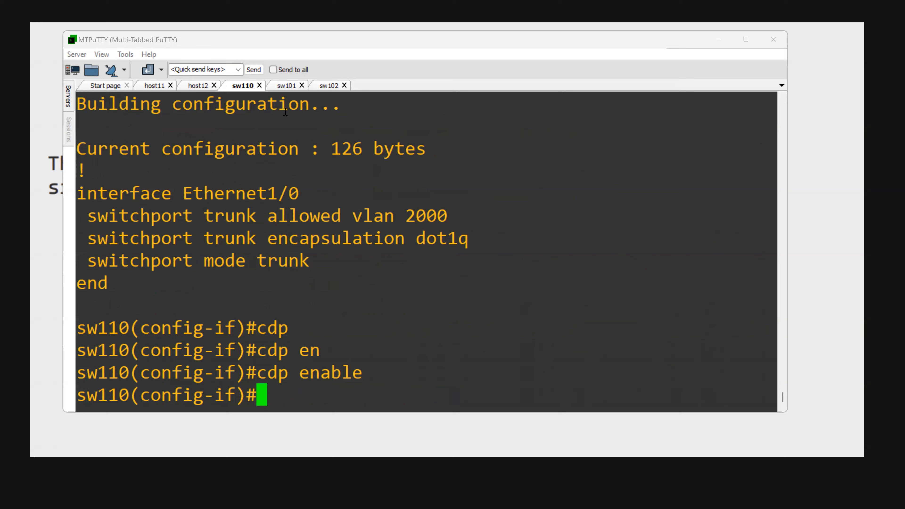
- Switch to the sw101 session and turn on CDP globally with cdp run
left_click(285, 86)
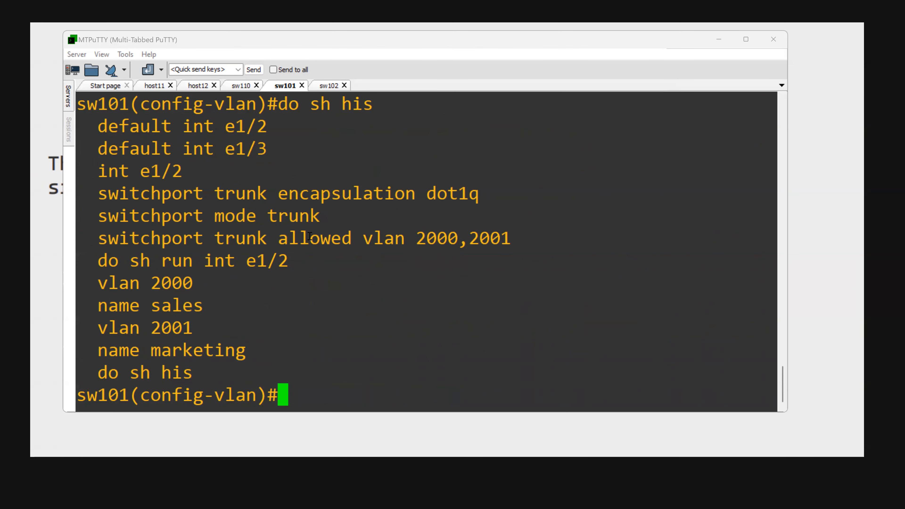
type("cdp run")
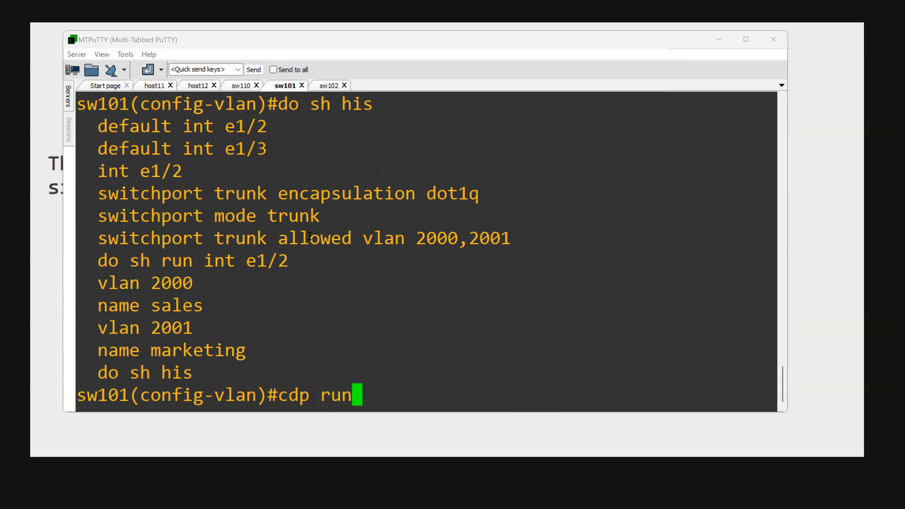
key("Return")
- Enter interface e1/2 on sw101 and enable CDP on it
type("int 1/2")
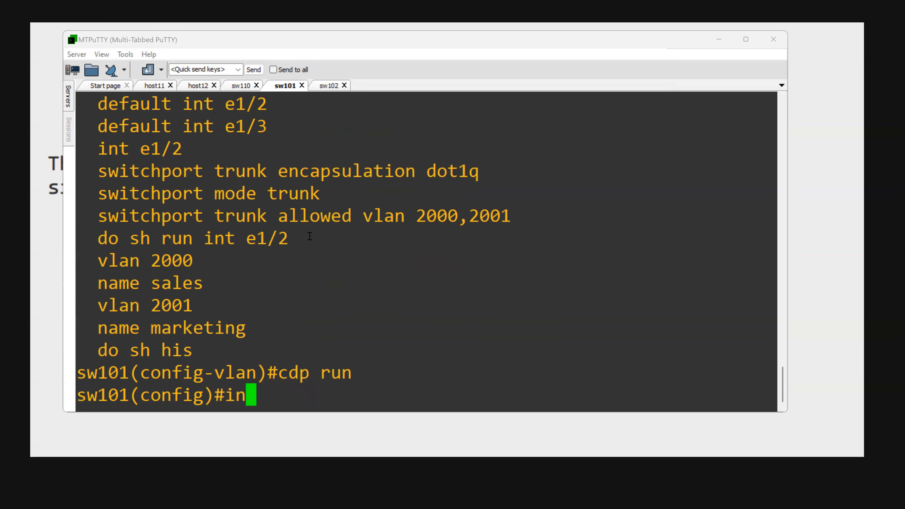
key("BackSpace")
key("BackSpace")
key("BackSpace")
type("e1/2")
key("Return")
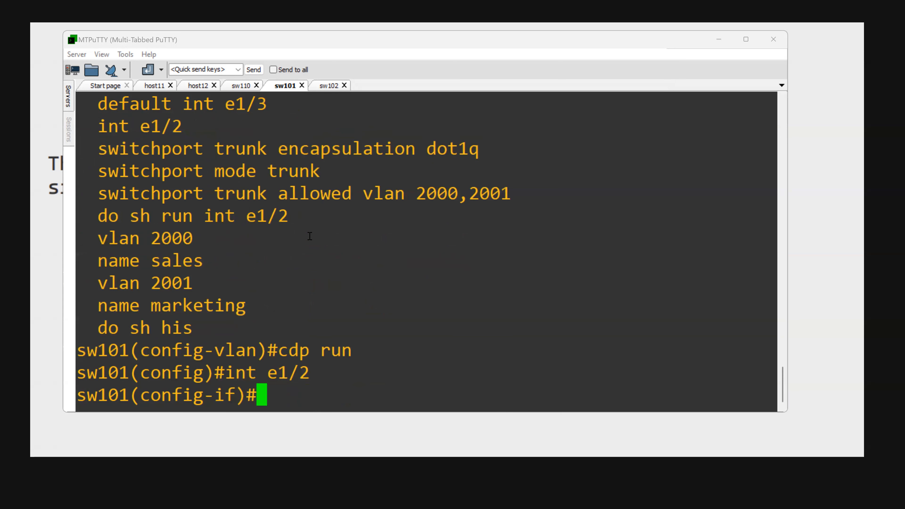
type("cd")
key("Tab")
type("en")
key("Tab")
key("Return")
- List sw101's CDP neighbors from configuration mode, trying the brief option first and then the plain do sh cdp nei
type("do ")
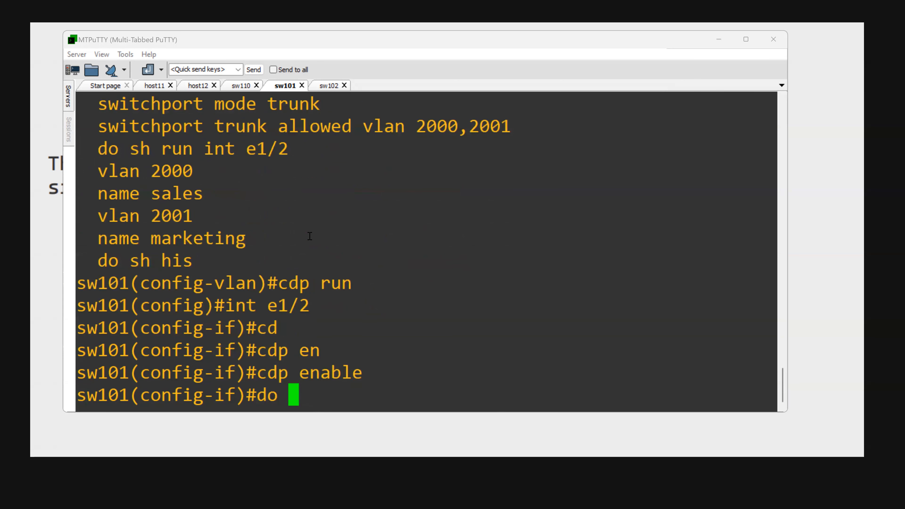
type("sh cdp ")
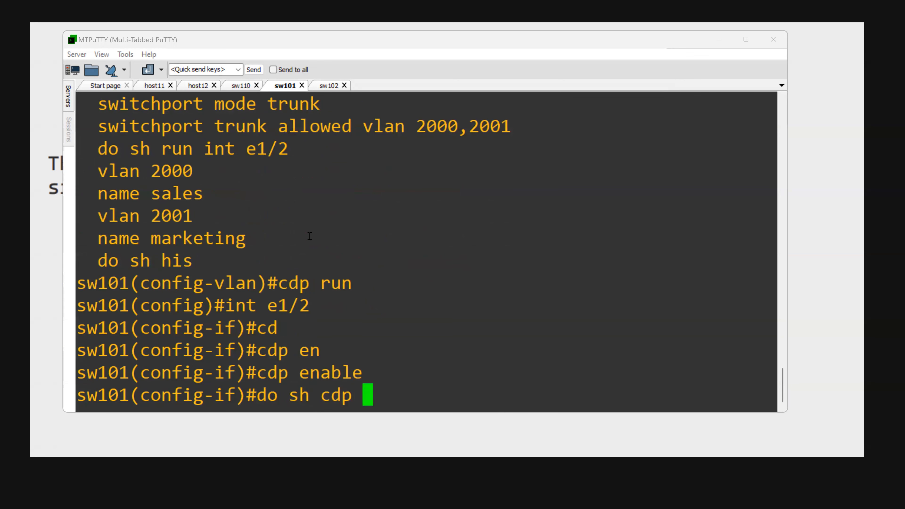
type("nei brief")
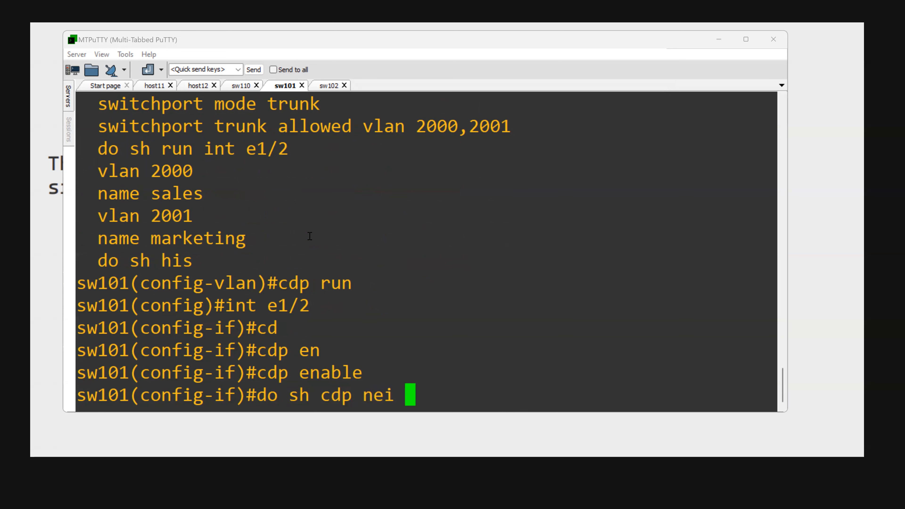
key("Return")
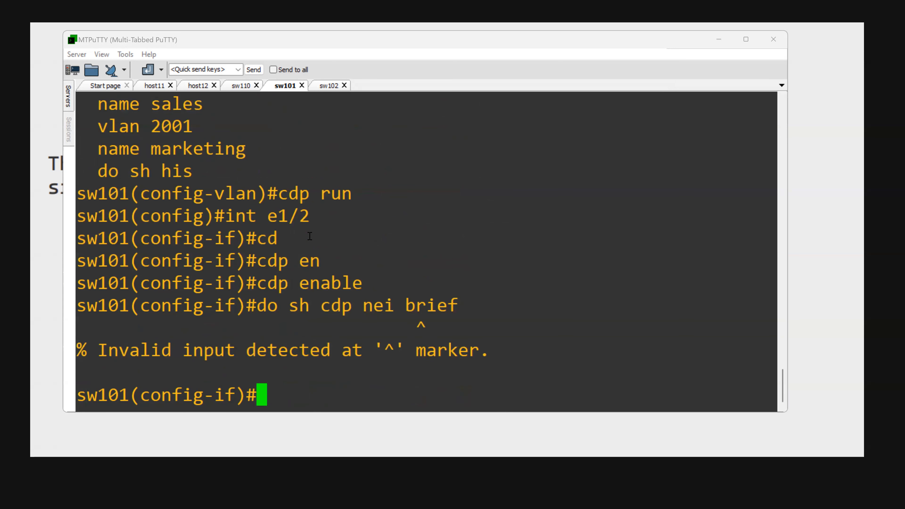
key("Up")
key("BackSpace")
key("BackSpace")
key("BackSpace")
key("BackSpace")
key("BackSpace")
key("Return")
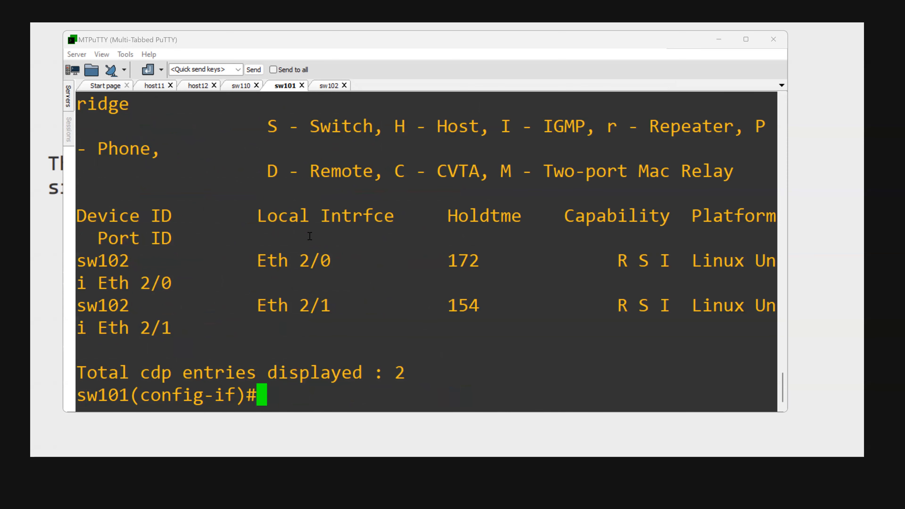
- Maximize the terminal window and list sw101's CDP neighbors again so the table rows fit on single lines
left_click(746, 39)
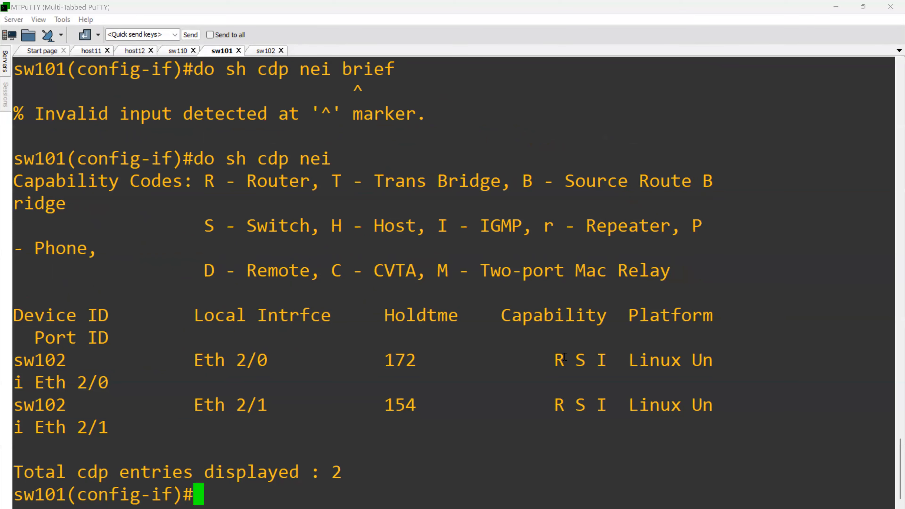
key("Up")
key("Return")
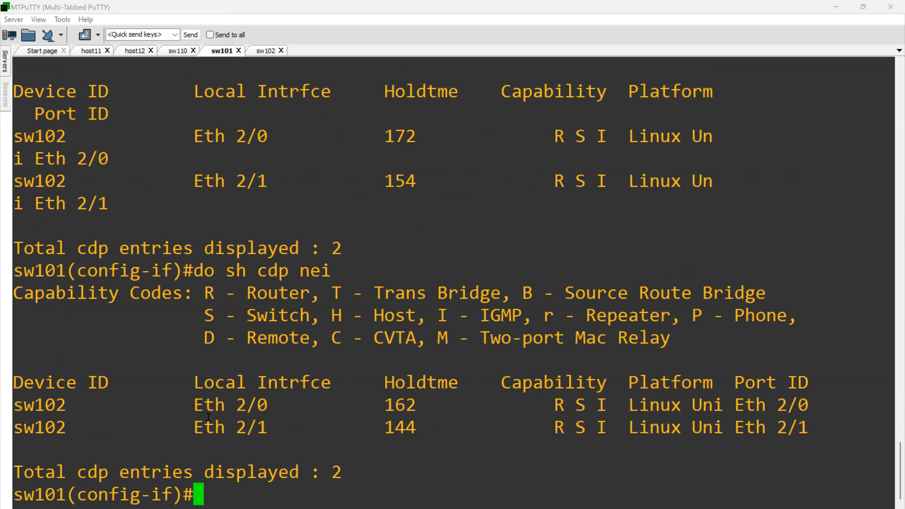
- Examine the device IDs and local interfaces in sw101's CDP neighbor table, highlighting the entries
left_click_drag(156, 407, 241, 424)
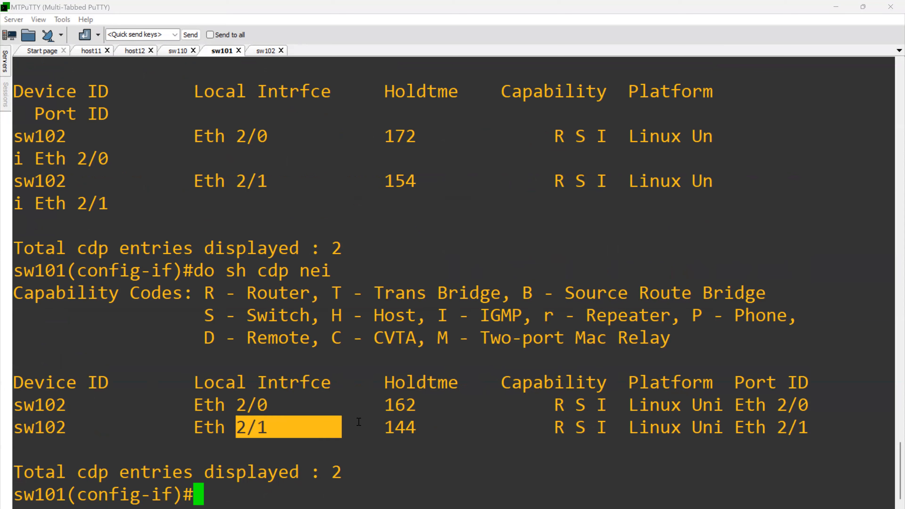
double_click(357, 423)
left_click_drag(172, 306, 317, 406)
double_click(345, 420)
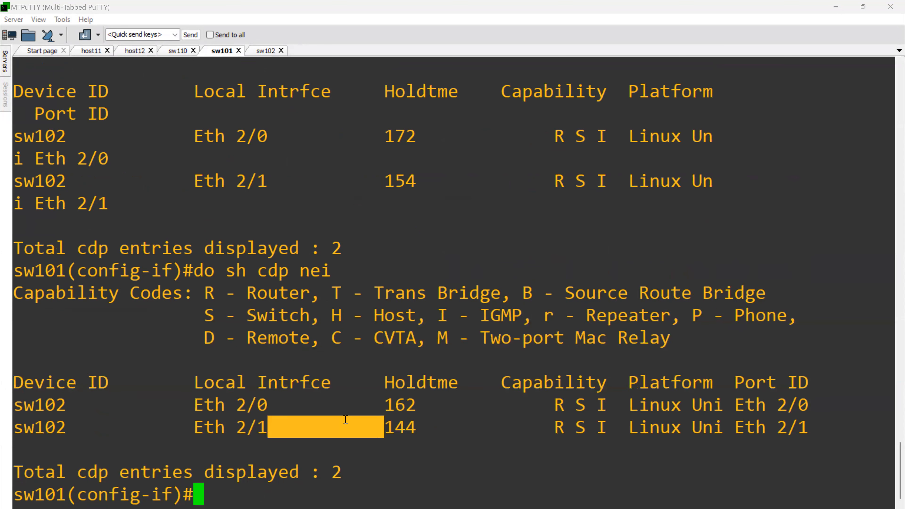
left_click_drag(34, 406, 50, 439)
left_click(87, 435)
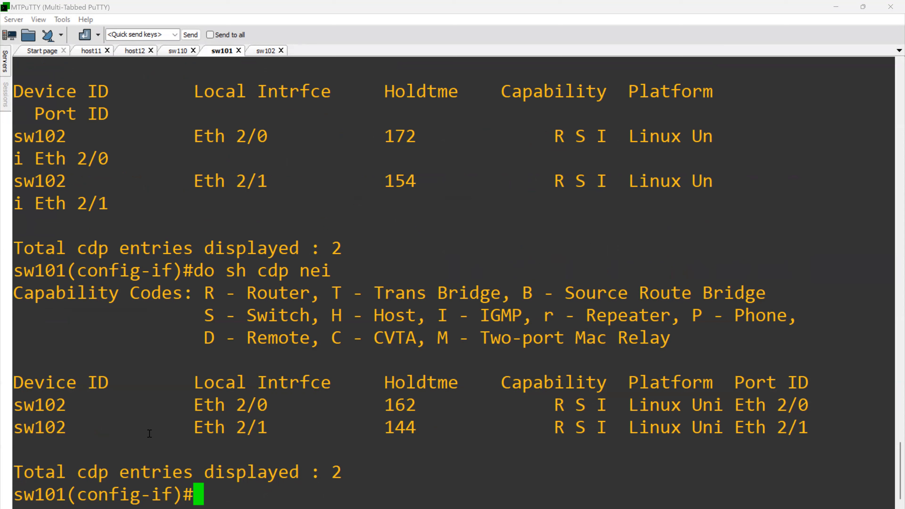
- Try to display sw101's detailed CDP neighbor information from interface configuration mode
key("Up")
type("deta")
key("Return")
key("BackSpace")
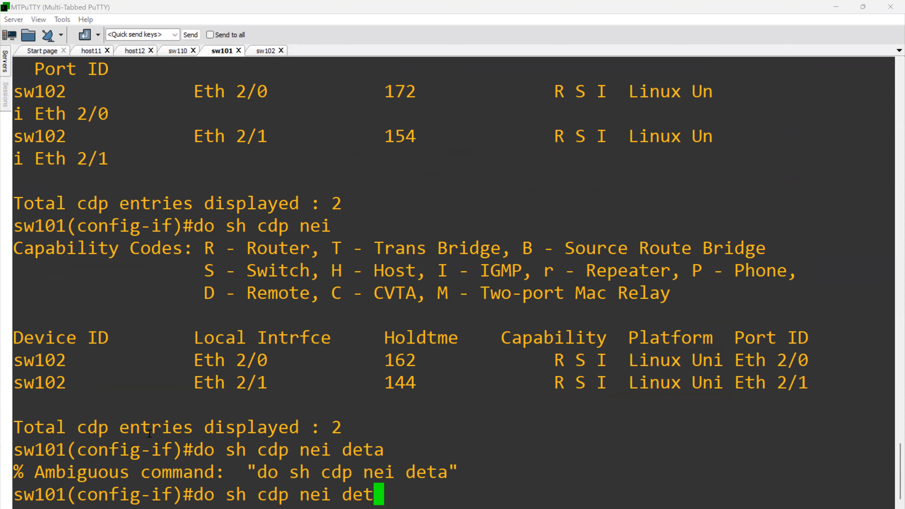
type("ails")
key("Return")
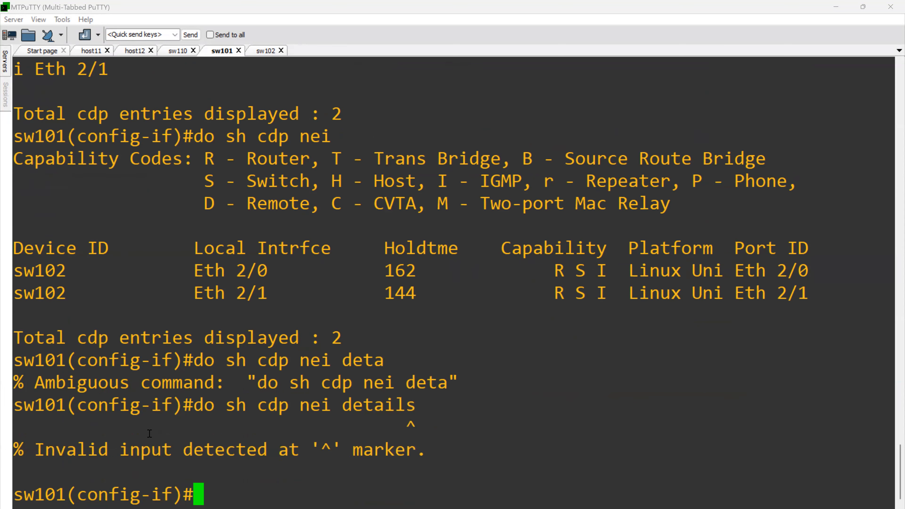
- Leave configuration mode on sw101 and run show cdp neighbors detail
type("end")
key("Return")
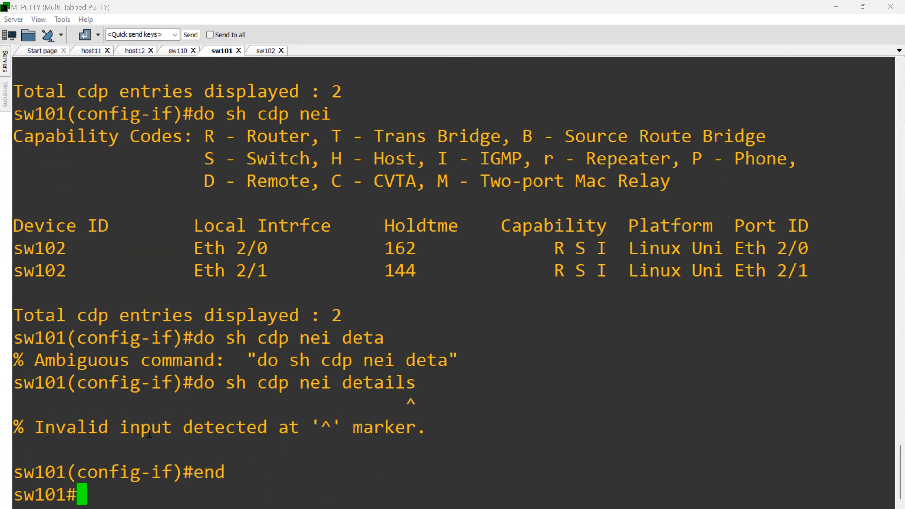
type("show cpd")
key("BackSpace")
key("BackSpace")
type("dp")
key("Tab")
type("ne")
key("Tab")
type("de")
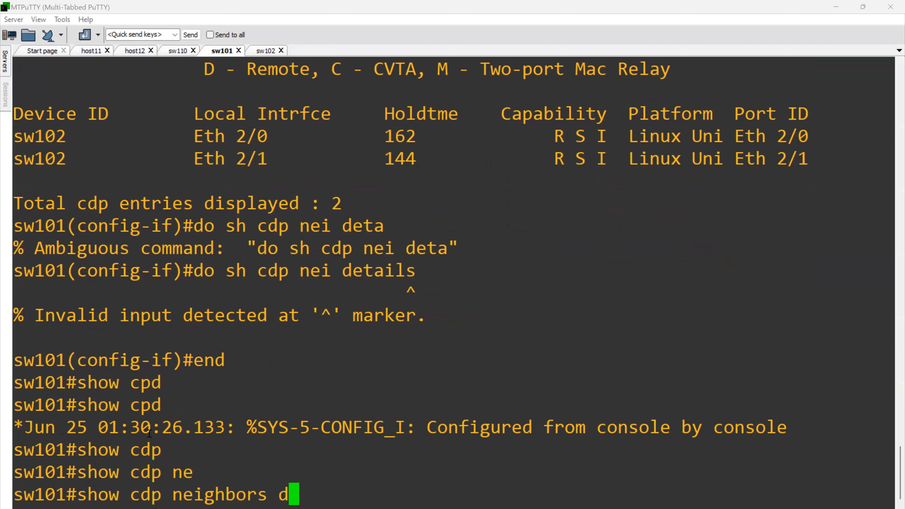
key("Tab")
key("Return")
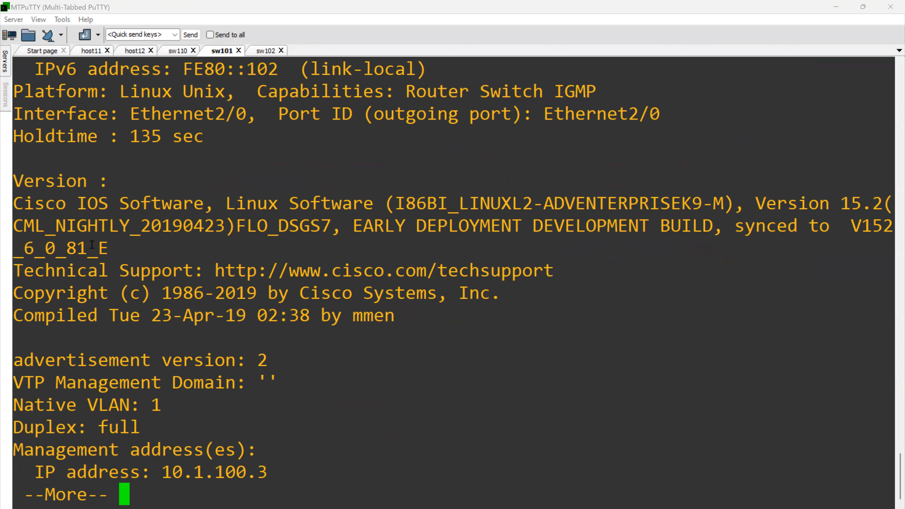
- Page through sw101's detailed CDP neighbor output and review the neighbor entries
left_click_drag(88, 247, 322, 454)
key("space")
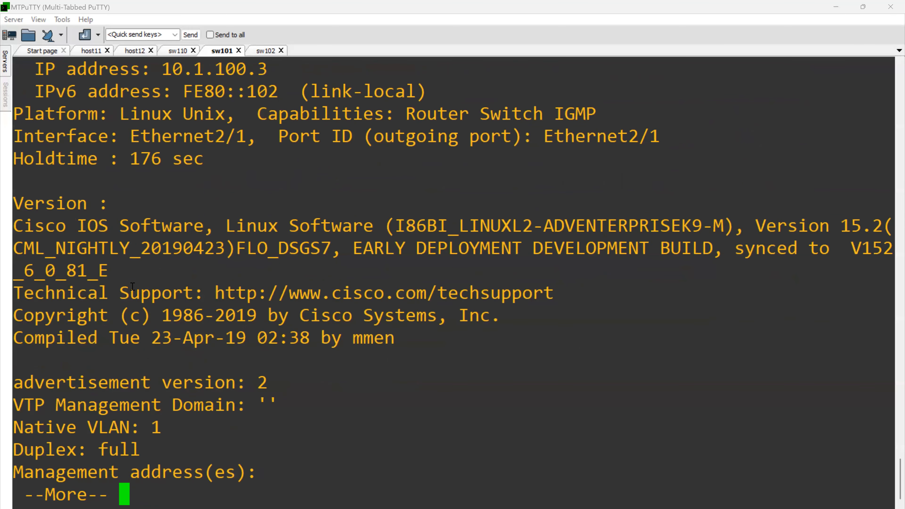
left_click_drag(133, 286, 251, 421)
key("space")
left_click_drag(109, 359, 246, 463)
scroll(286, 321, "up", 3)
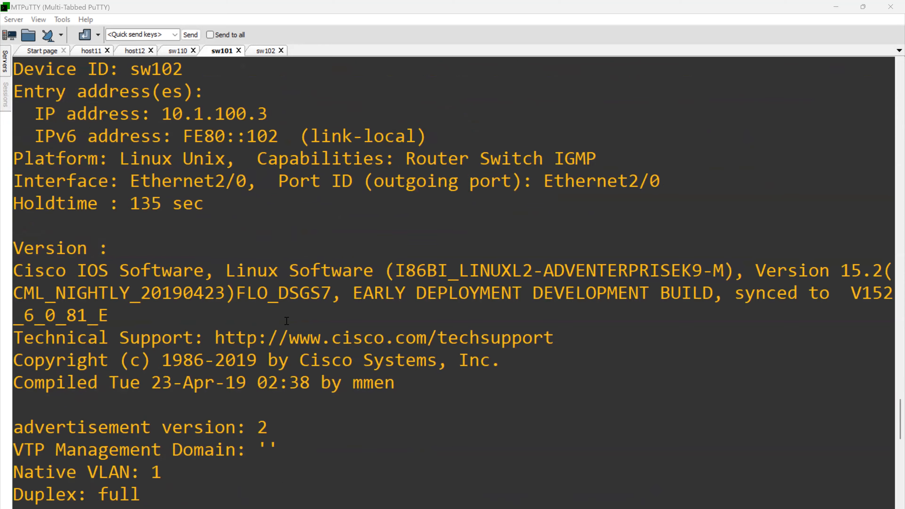
- Go back to sw101's earlier CDP neighbor summary table and highlight the sw102 entries
scroll(287, 321, "up", 20)
scroll(281, 329, "down", 10)
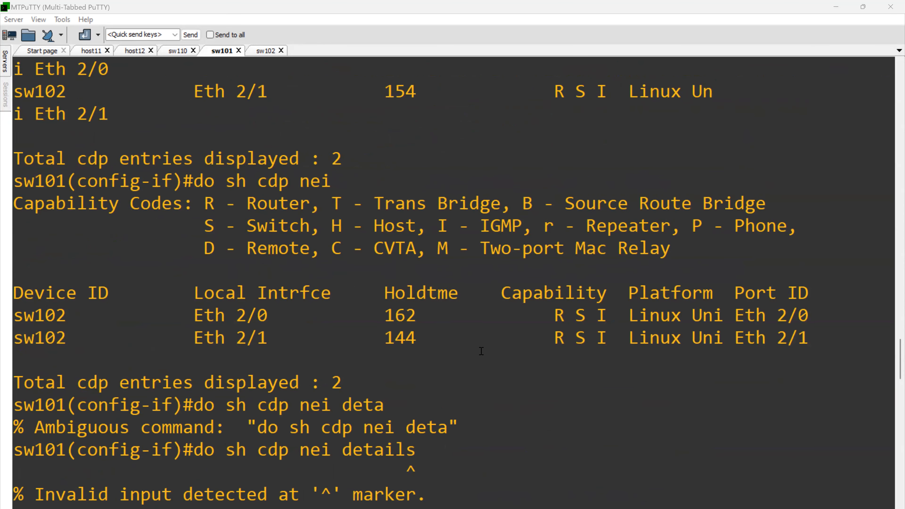
left_click_drag(482, 352, 314, 314)
double_click(714, 381)
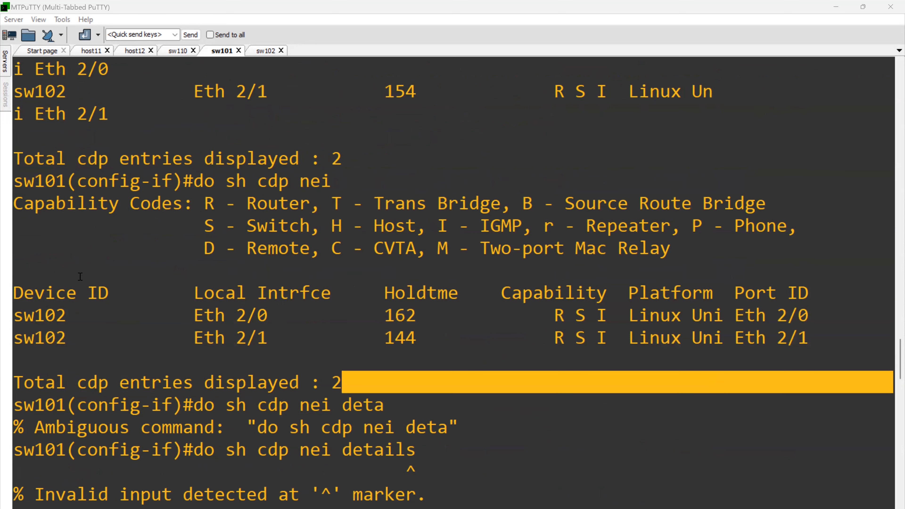
left_click_drag(36, 315, 66, 339)
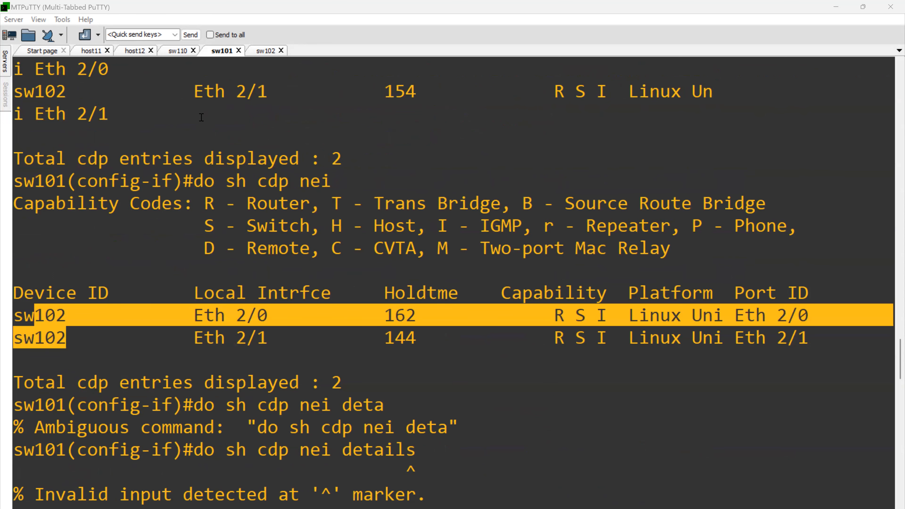
- Switch to the sw110 session, leave configuration mode and run show cdp neighbors
left_click(179, 52)
type("end")
key("Return")
type("show ")
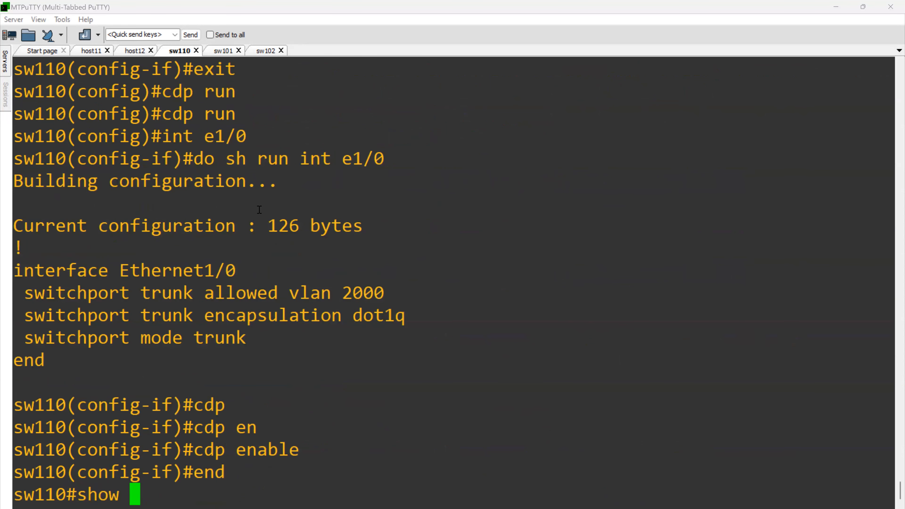
type("cdp")
key("Tab")
key("BackSpace")
type("d")
key("Tab")
type("ne")
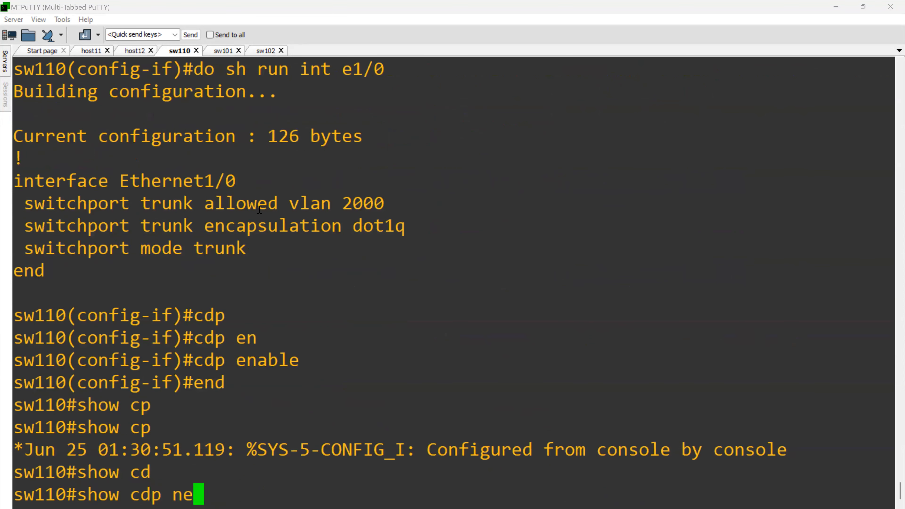
key("Tab")
key("Return")
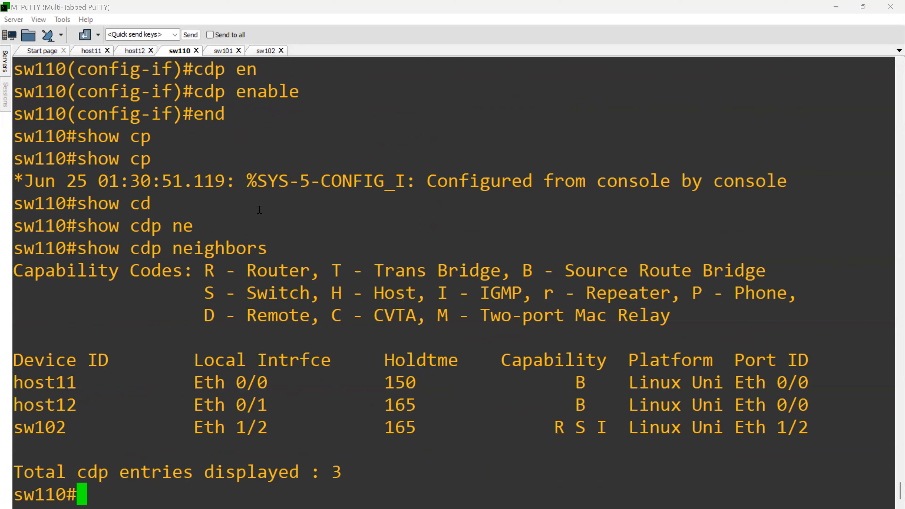
- Display the running configuration of interface e1/0 on sw110 from privileged mode
type("sh r")
key("BackSpace")
key("BackSpace")
key("BackSpace")
key("BackSpace")
type("sh run int e1/2")
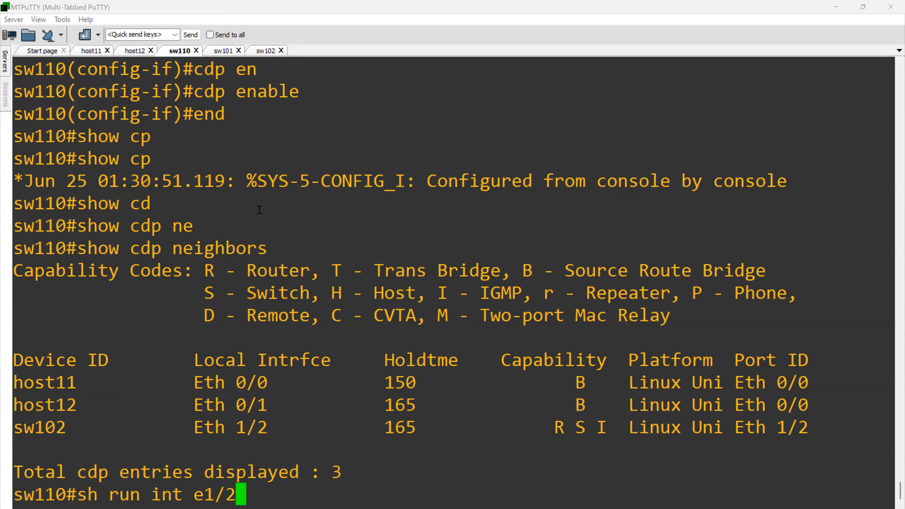
key("BackSpace")
type("0")
key("Return")
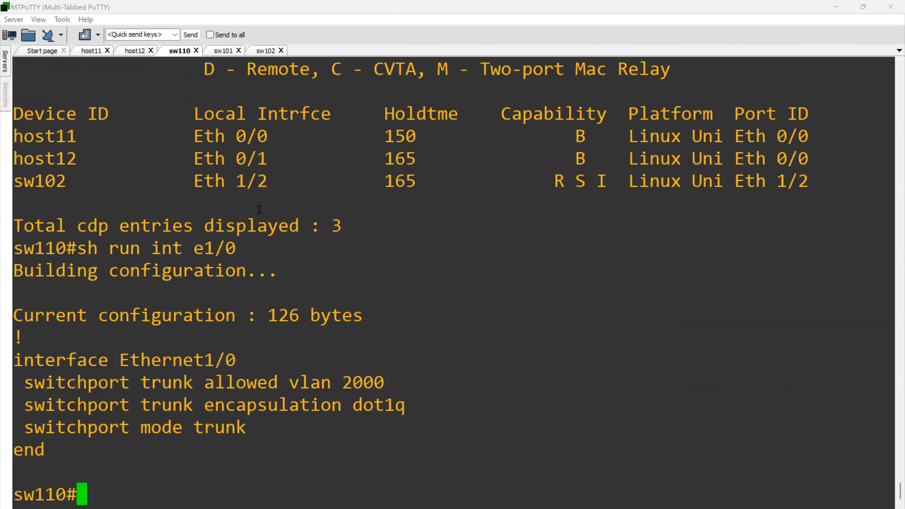
- Display the running configuration of interface e1/1 on sw110
type("s")
key("Up")
key("BackSpace")
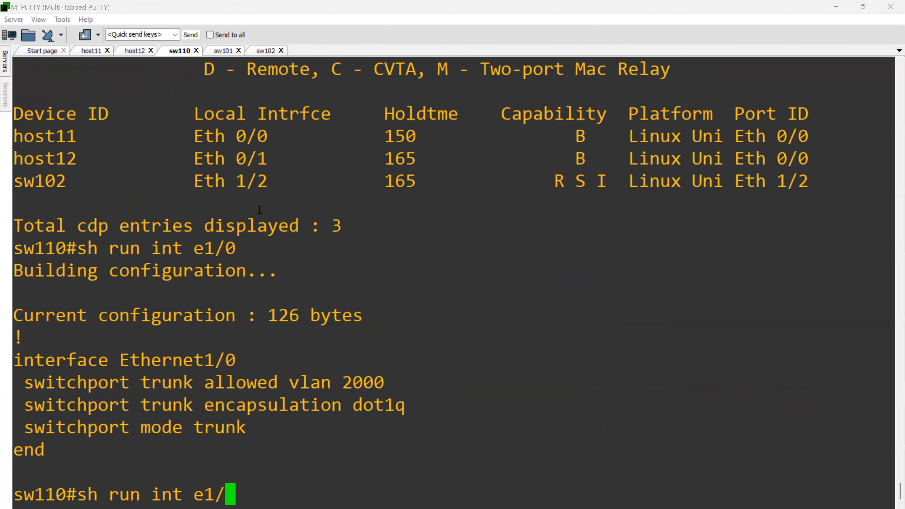
type("1")
key("Return")
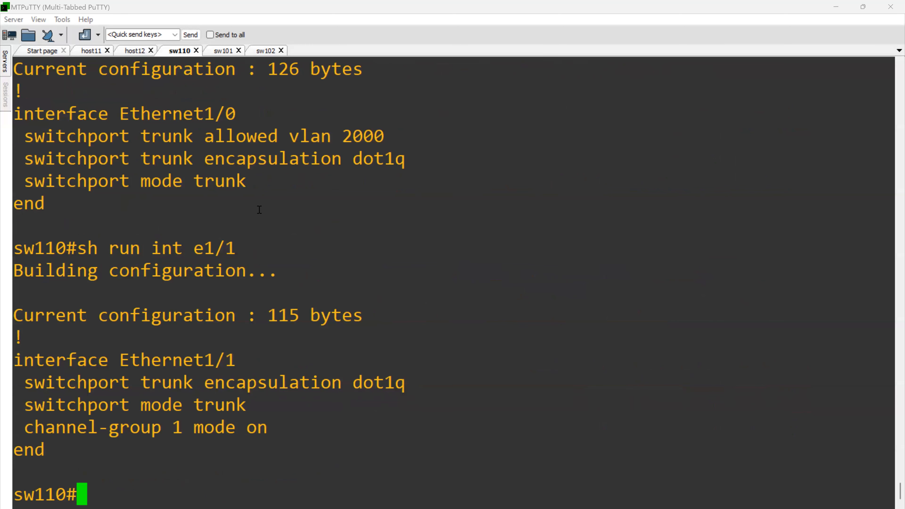
- Enter global configuration mode on sw110 and reset interface e1/1 to its default configuration
type("cofn t")
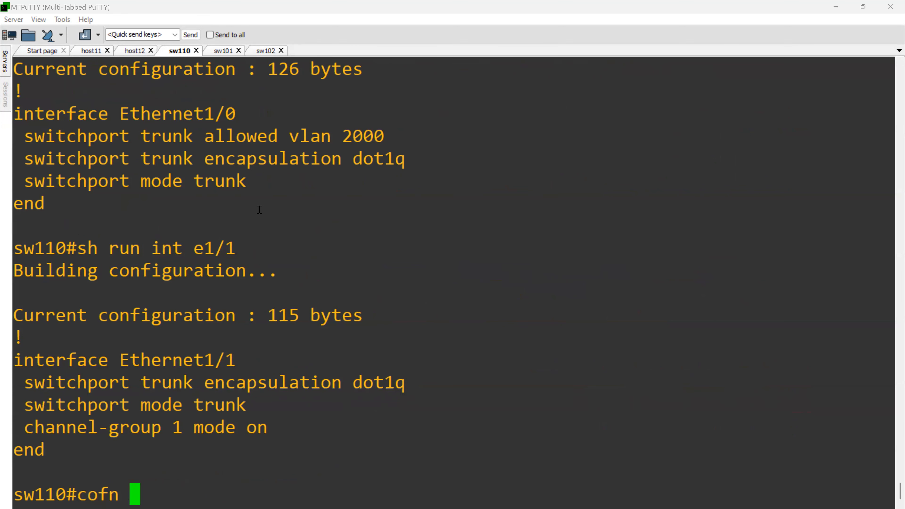
key("Return")
type("conf t")
key("Return")
type("d")
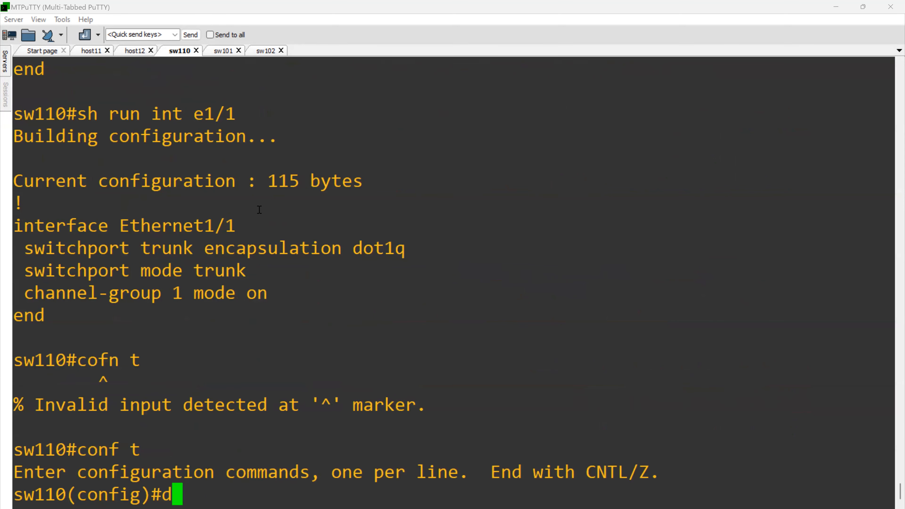
type("efa int e1/1")
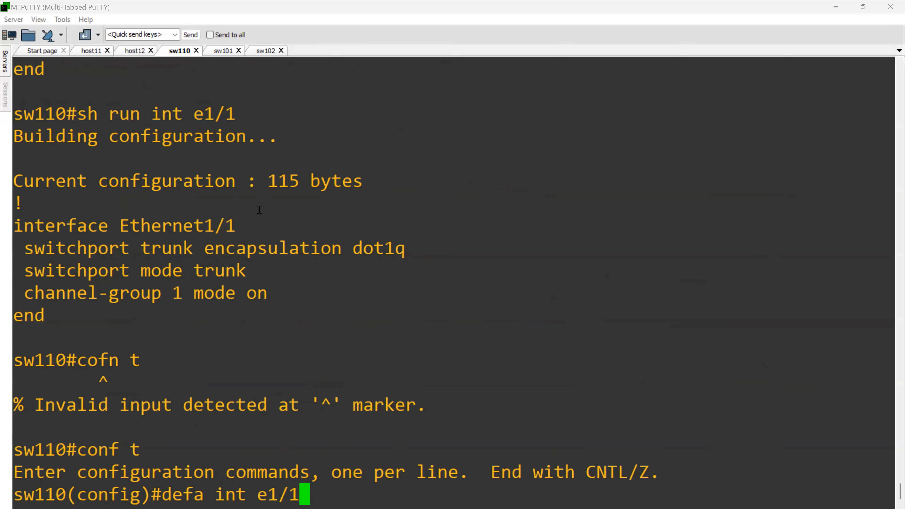
key("Return")
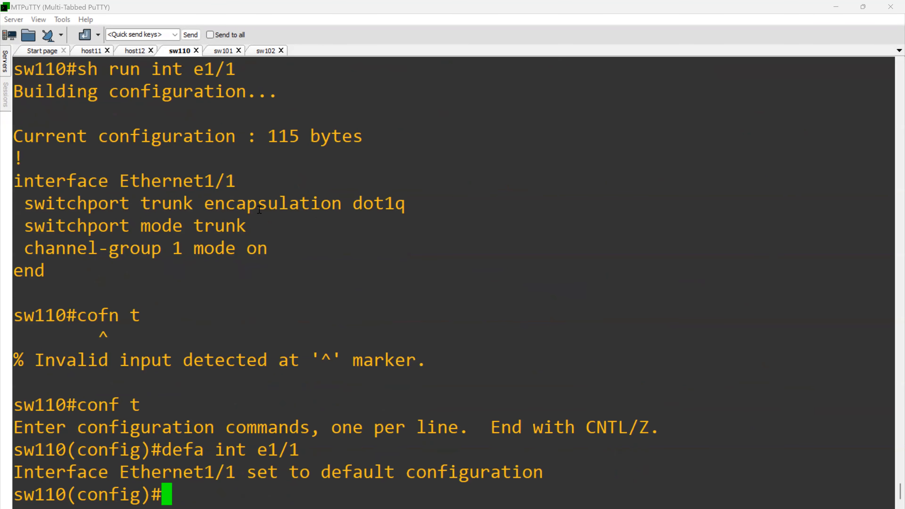
type("int")
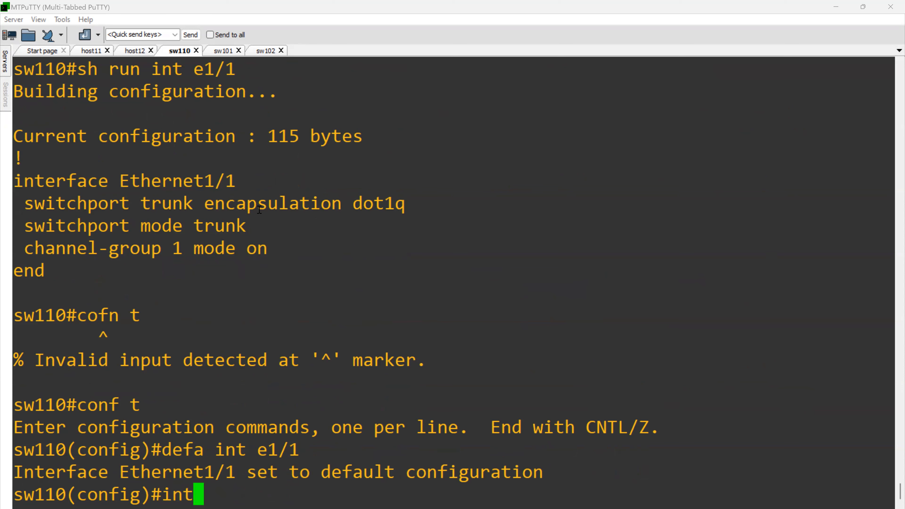
key("BackSpace")
key("BackSpace")
key("BackSpace")
type("cp")
key("Tab")
key("BackSpace")
type("dp")
key("Tab")
type("en")
key("Tab")
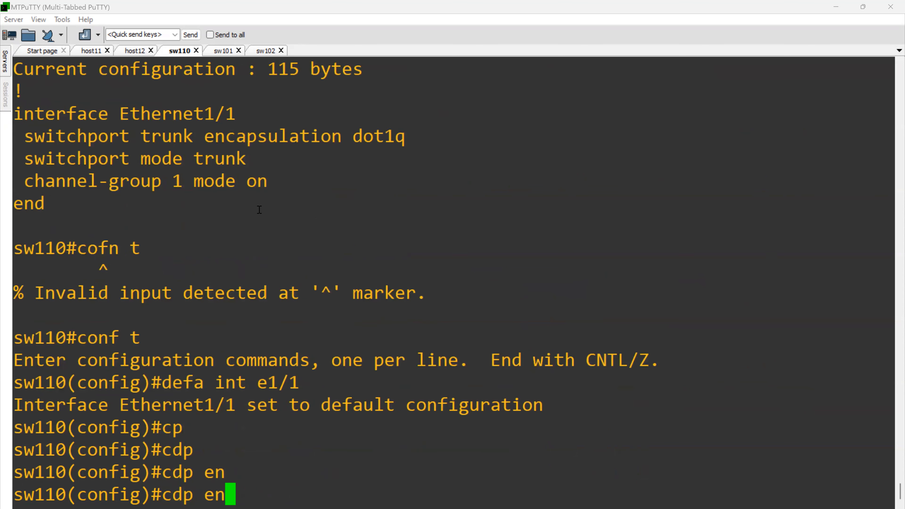
key("BackSpace")
key("BackSpace")
type("ena")
key("BackSpace")
- Enter interface configuration for e1/1 on sw110 and enable CDP on it
key("BackSpace")
key("BackSpace")
key("BackSpace")
key("BackSpace")
key("BackSpace")
key("BackSpace")
type("inte 1/")
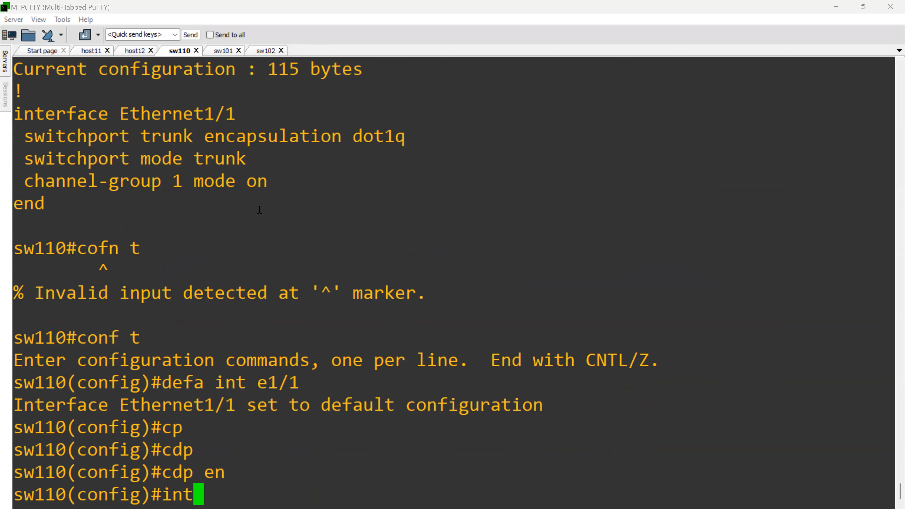
key("BackSpace")
key("BackSpace")
key("BackSpace")
key("BackSpace")
type("e1/1")
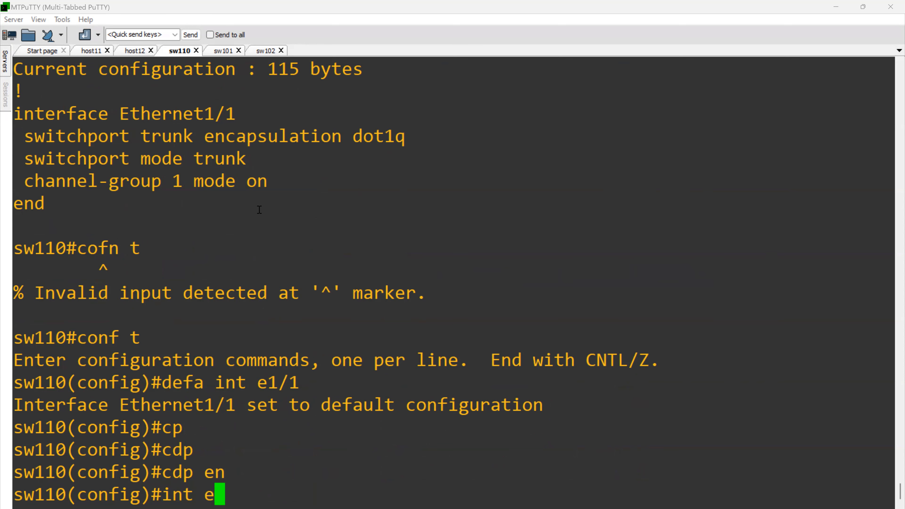
key("Return")
type("cdp")
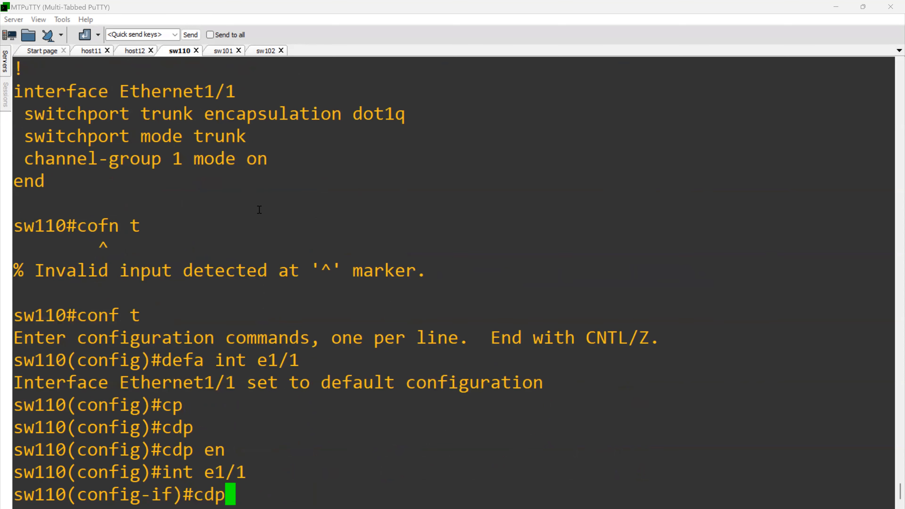
key("Tab")
type("en")
key("Tab")
key("Return")
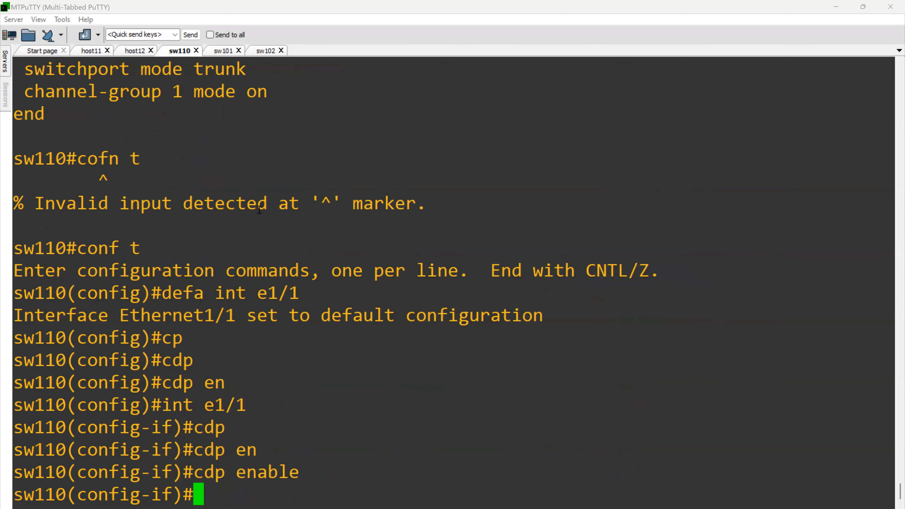
- Switch to the sw101 session and enter global configuration mode
left_click(217, 55)
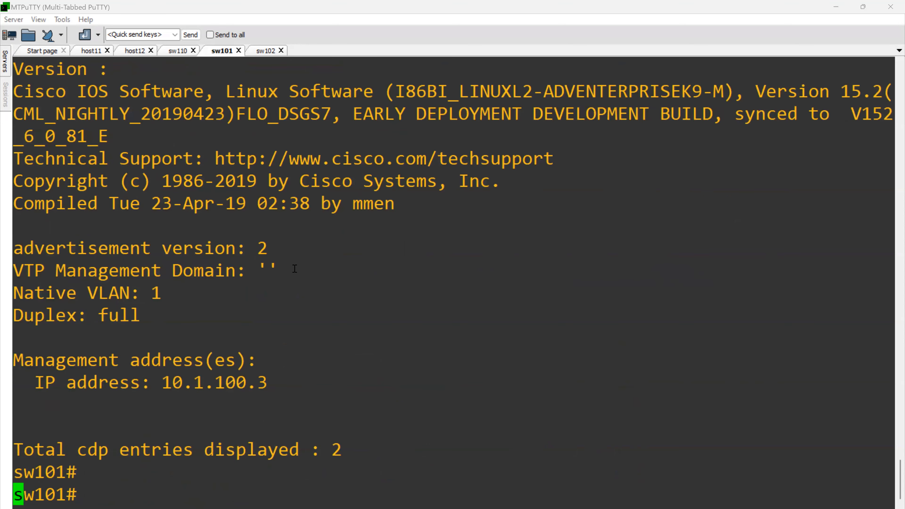
key("Return")
type("conf t")
key("Return")
type("itn e")
key("BackSpace")
key("BackSpace")
key("BackSpace")
key("BackSpace")
type("nt e1/")
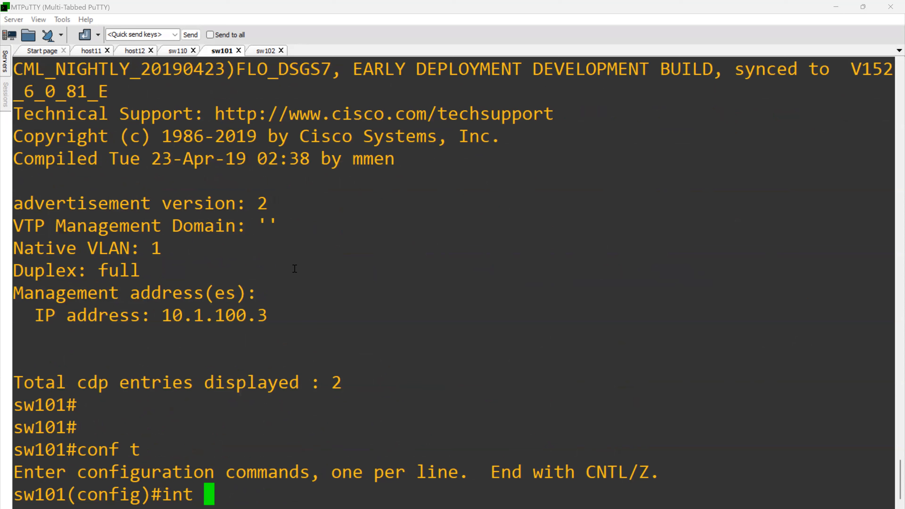
key("BackSpace")
key("BackSpace")
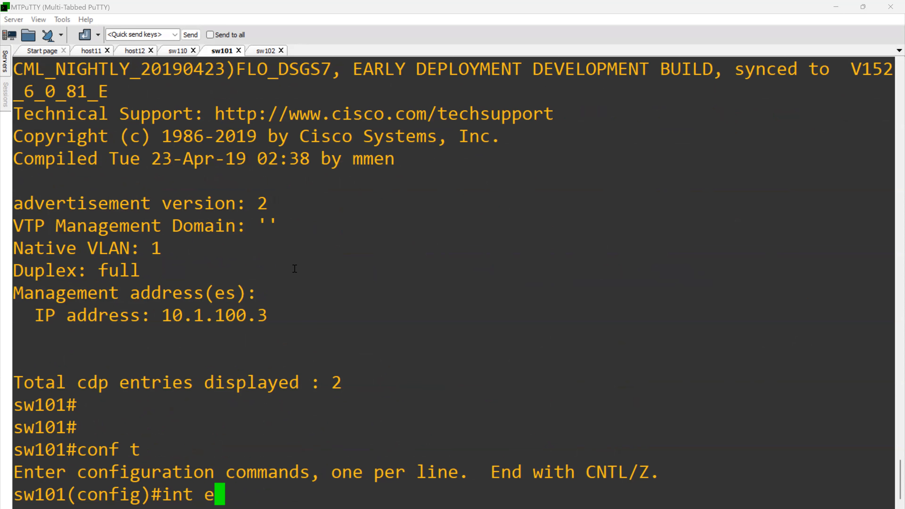
key("BackSpace")
key("BackSpace")
key("BackSpace")
key("BackSpace")
key("BackSpace")
- Display the running configurations of interfaces e1/1 and e1/2 on sw101 from configuration mode
type("do ")
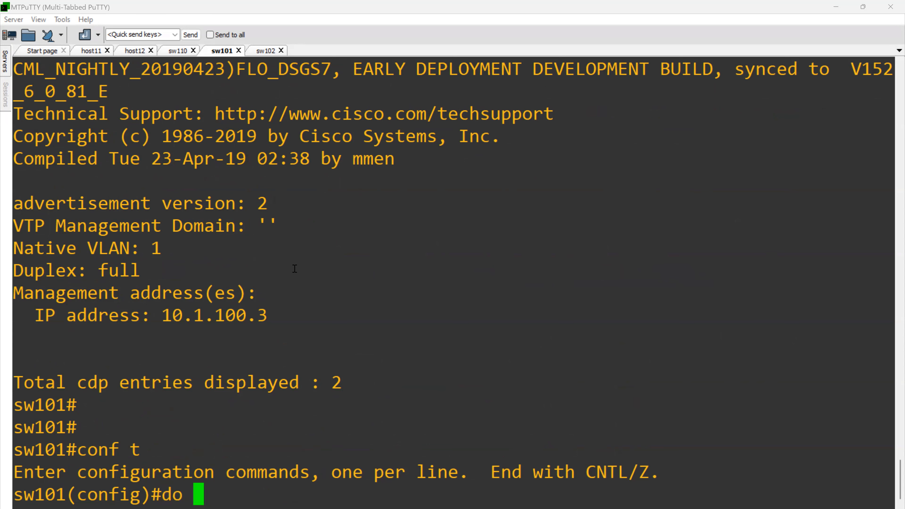
type("sh run int e")
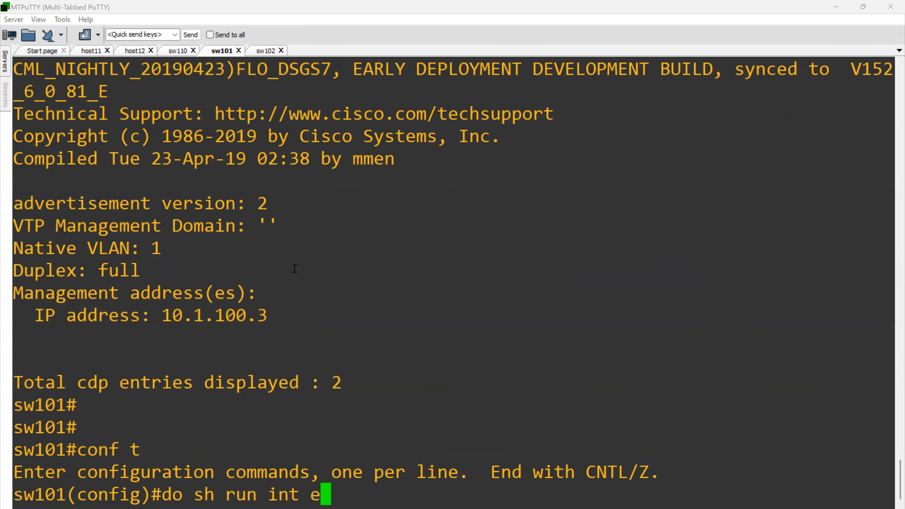
type("1/")
type("1")
key("Return")
type("do sh run int e1/2")
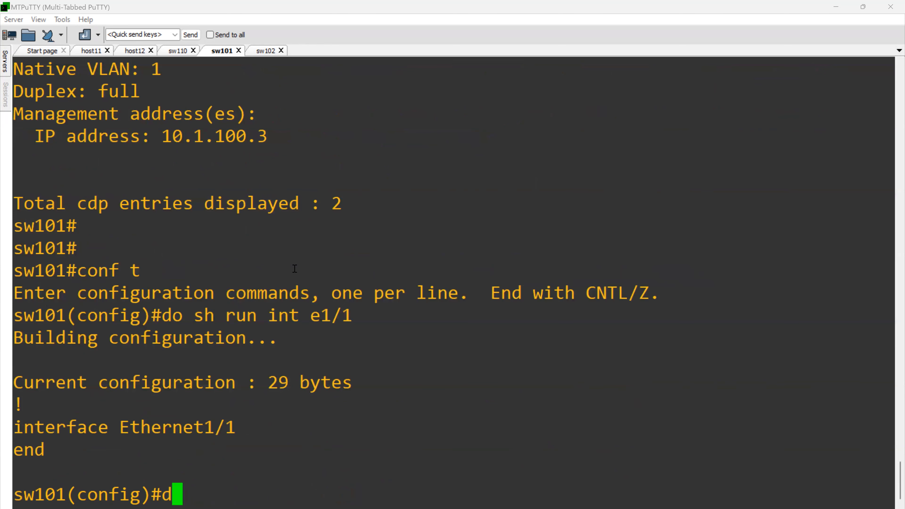
key("Return")
- Display the running configuration of interface e1/3 on sw101
key("Up")
key("BackSpace")
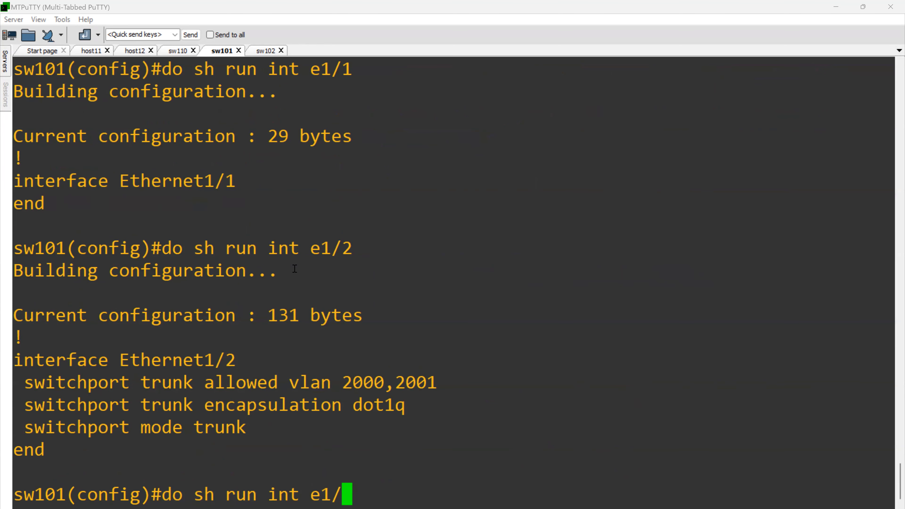
type("2")
key("BackSpace")
type("3")
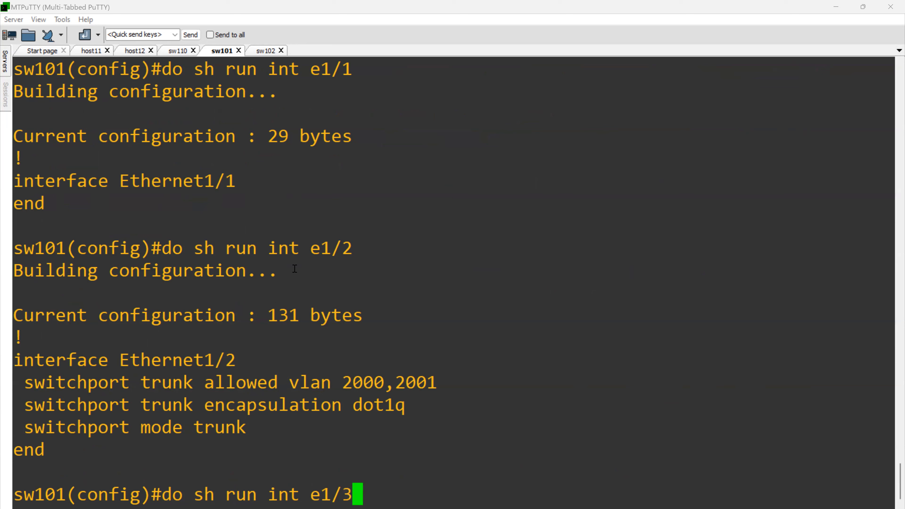
key("Return")
- Show the running configurations of sw101's interfaces e1/1 and e1/2 again for comparison
key("Up")
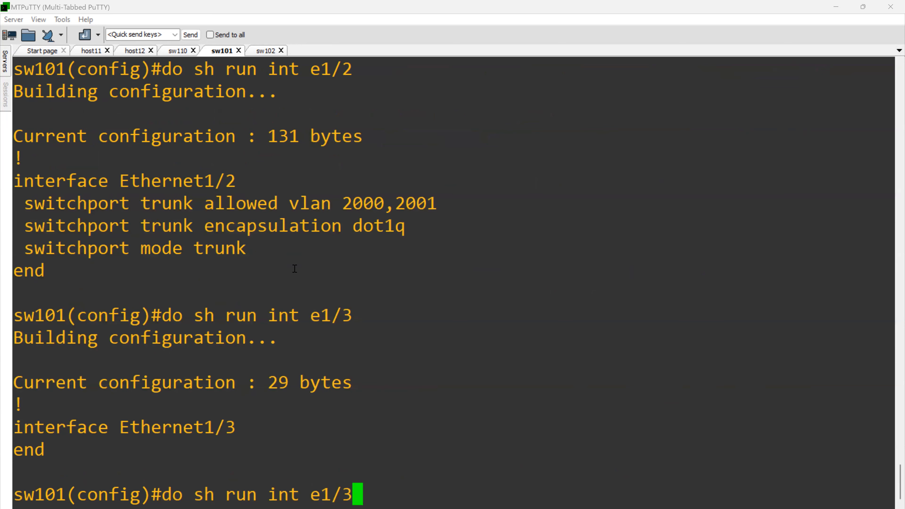
key("BackSpace")
key("BackSpace")
key("BackSpace")
type("1/")
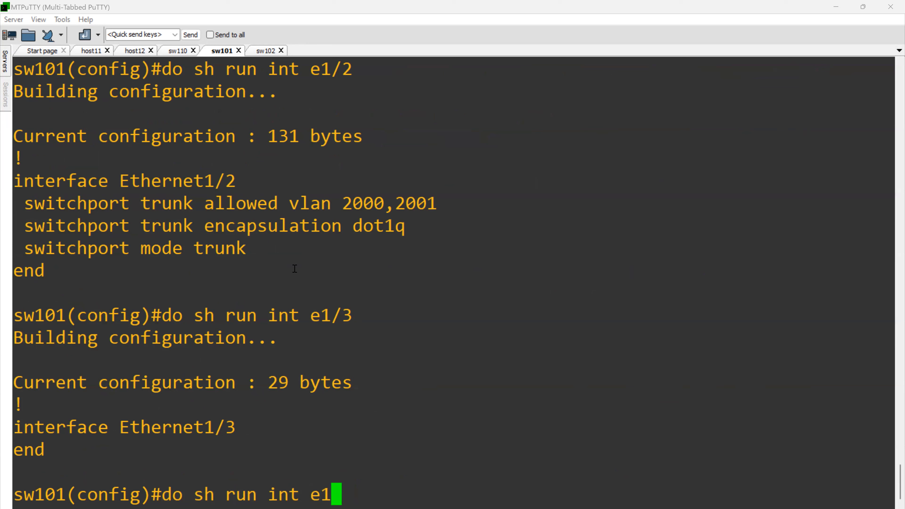
key("BackSpace")
key("BackSpace")
type("2")
key("BackSpace")
type("1/1")
key("Return")
key("Up")
key("BackSpace")
type("2")
key("Return")
- Enter interface configuration for e1/1 on sw101 and enable CDP on it
type("int e1/1")
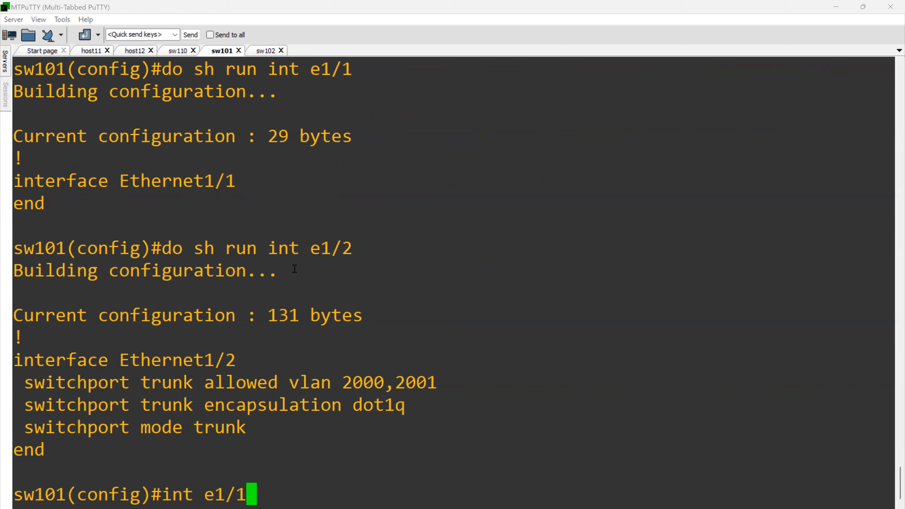
key("Return")
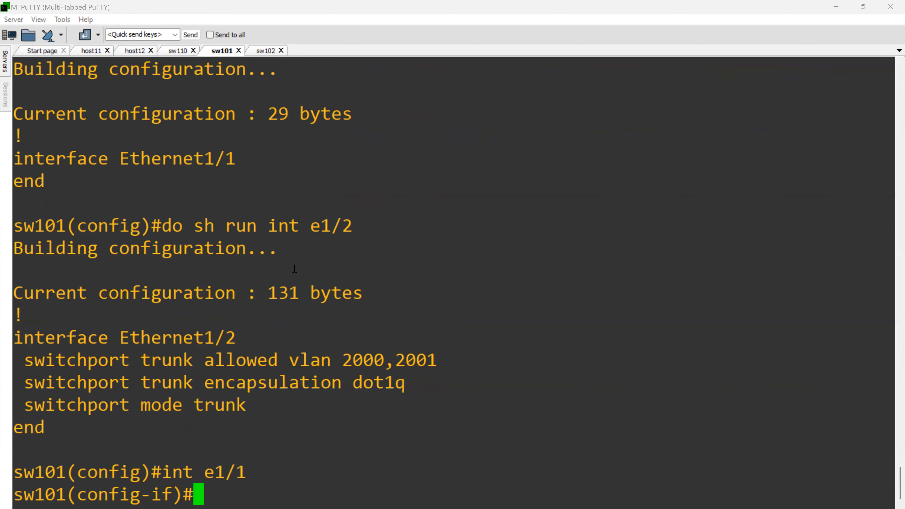
type("cd")
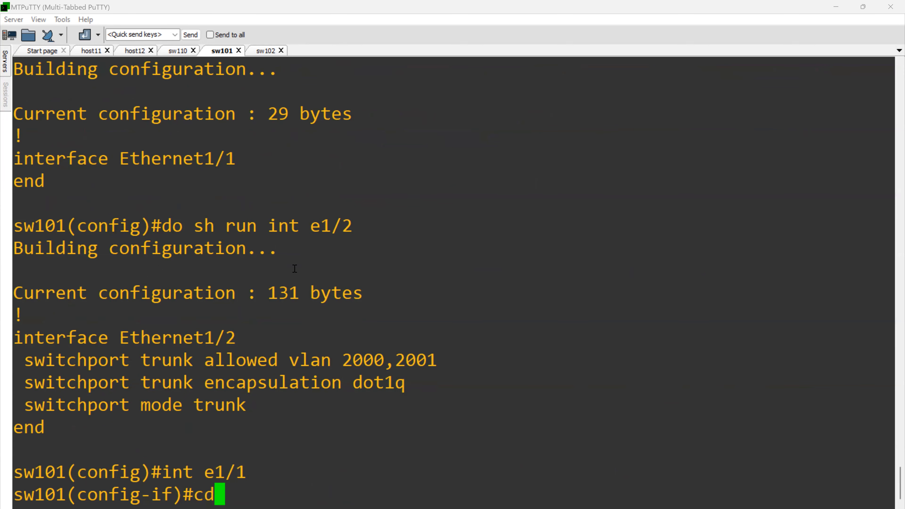
type("p en")
key("Tab")
key("Return")
- List sw101's CDP neighbors from interface configuration mode
type("do sh cdp nei")
key("Return")
key("Return")
key("Return")
key("Return")
key("Return")
key("Return")
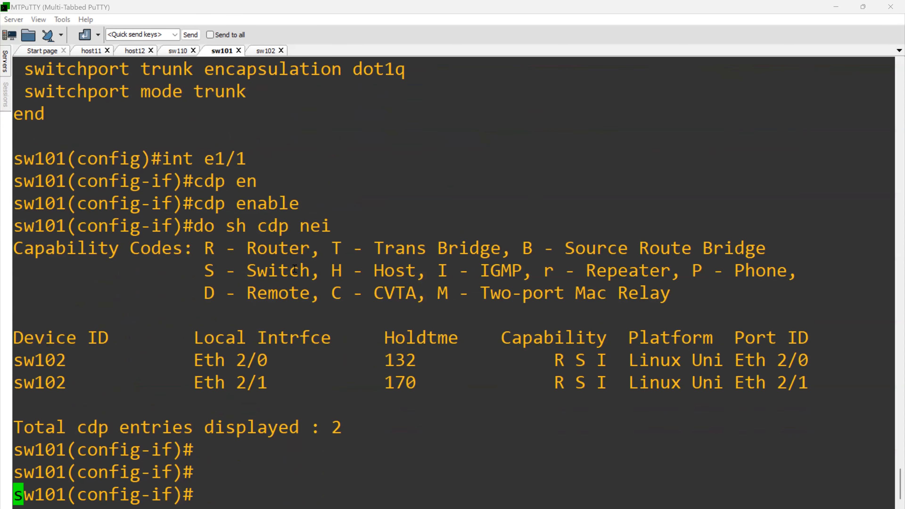
- Display the EtherChannel summary on sw101 and page through to the port-channel table
type("h ")
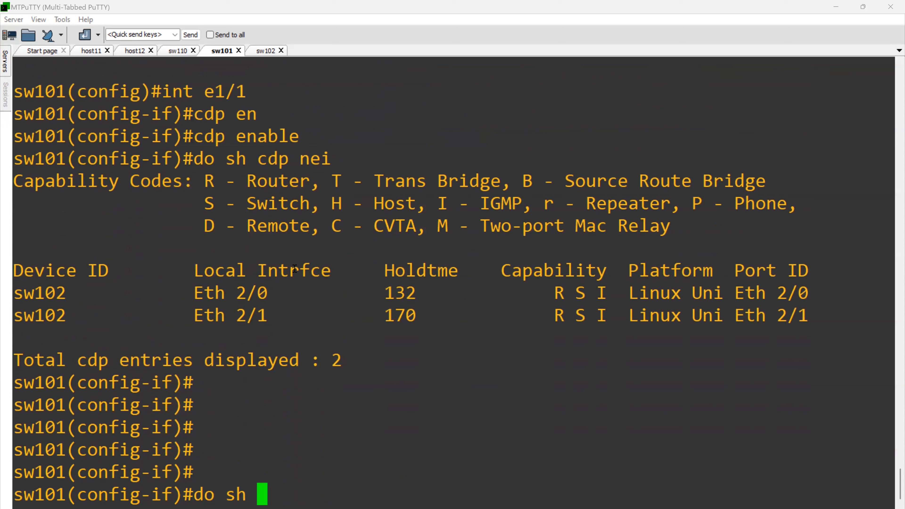
type("po")
key("BackSpace")
key("BackSpace")
type("etherc sum")
key("Return")
key("space")
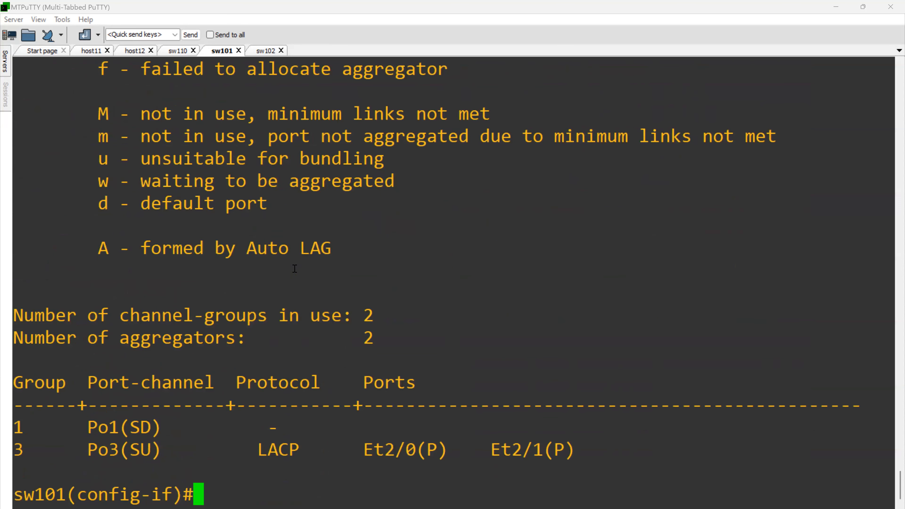
type("int p1")
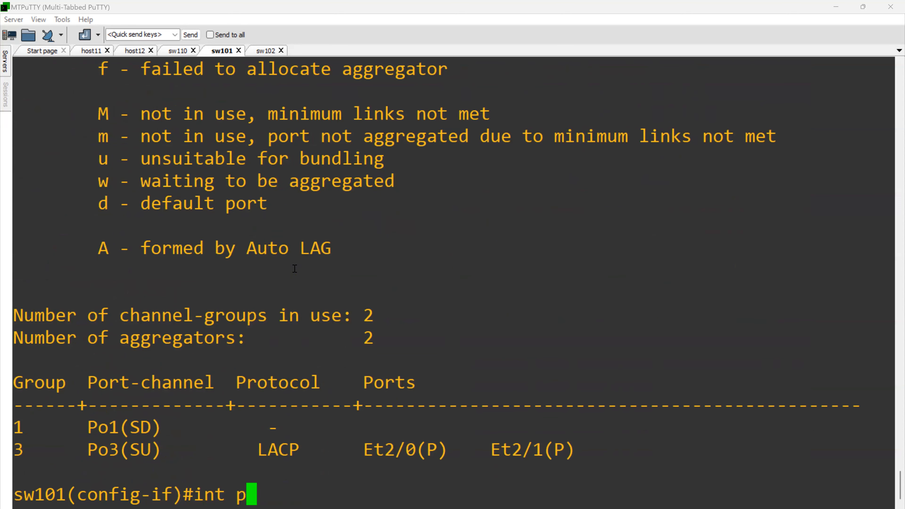
key("BackSpace")
key("BackSpace")
key("BackSpace")
key("BackSpace")
key("BackSpace")
key("BackSpace")
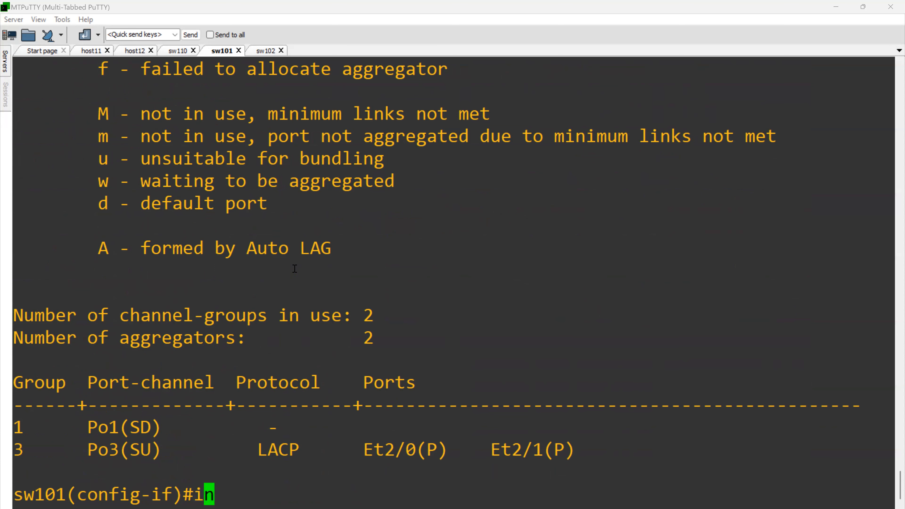
- Delete port-channel interface 1 on sw101 and recheck the EtherChannel summary
type("no ")
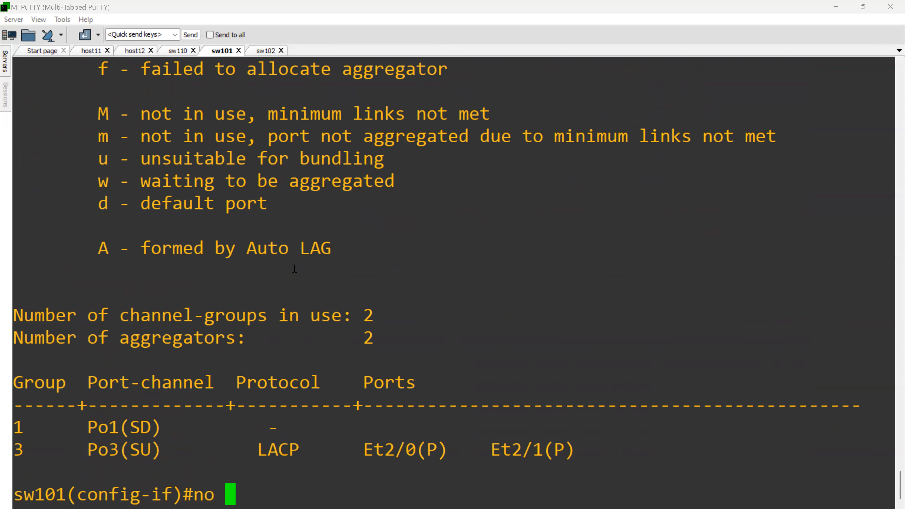
type("int p1")
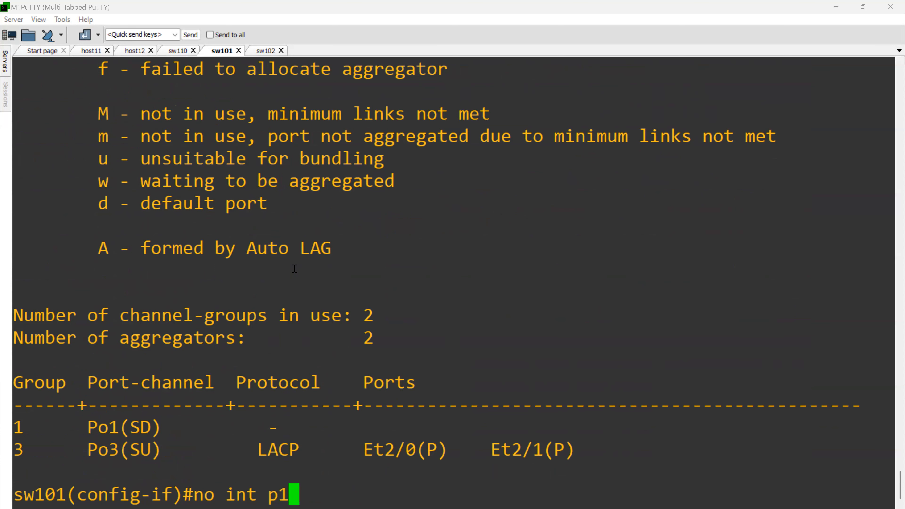
key("Return")
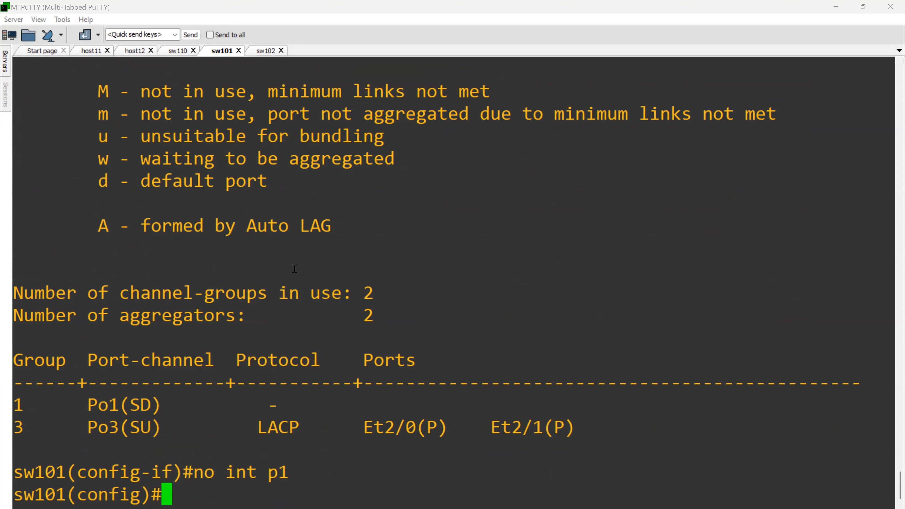
type("do sh etherc sum")
key("Return")
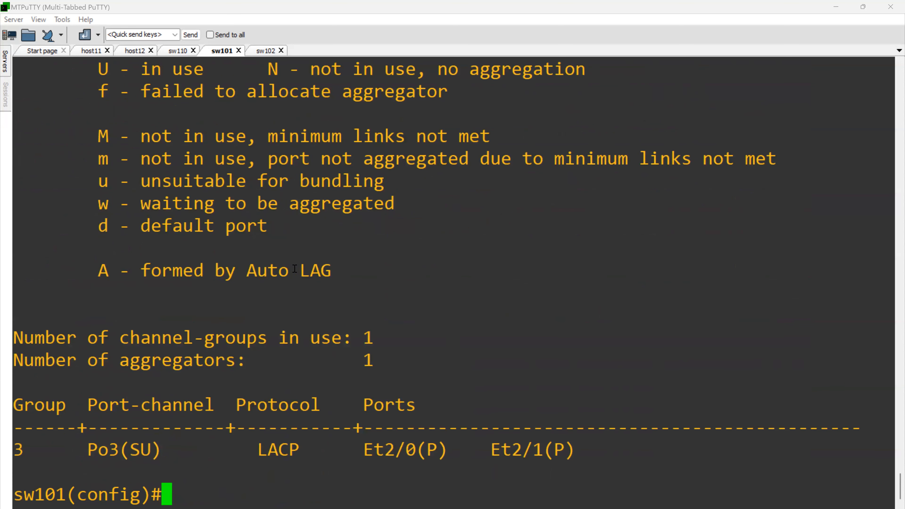
- Reset interfaces e1/1 and e1/2 on sw101 to their default configuration
type("defa int ")
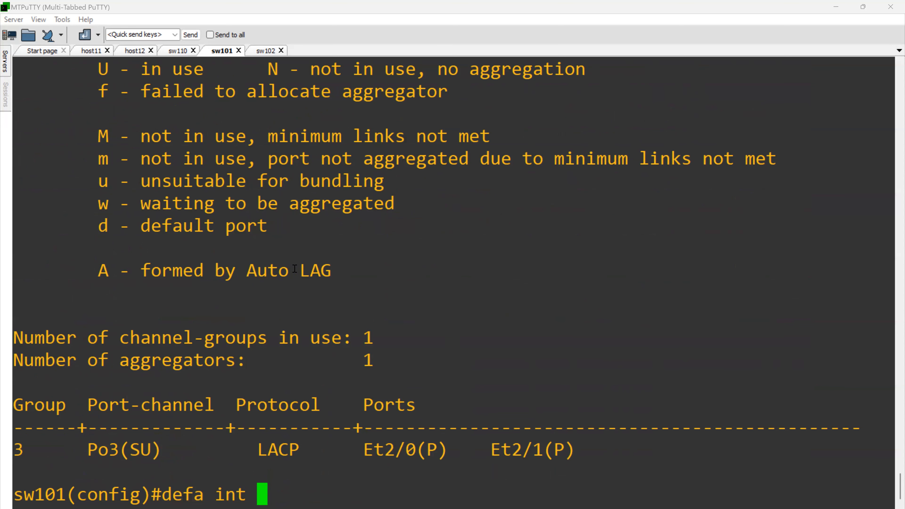
type("e1/1")
key("Return")
key("Up")
key("Left")
key("Delete")
type("2")
key("Return")
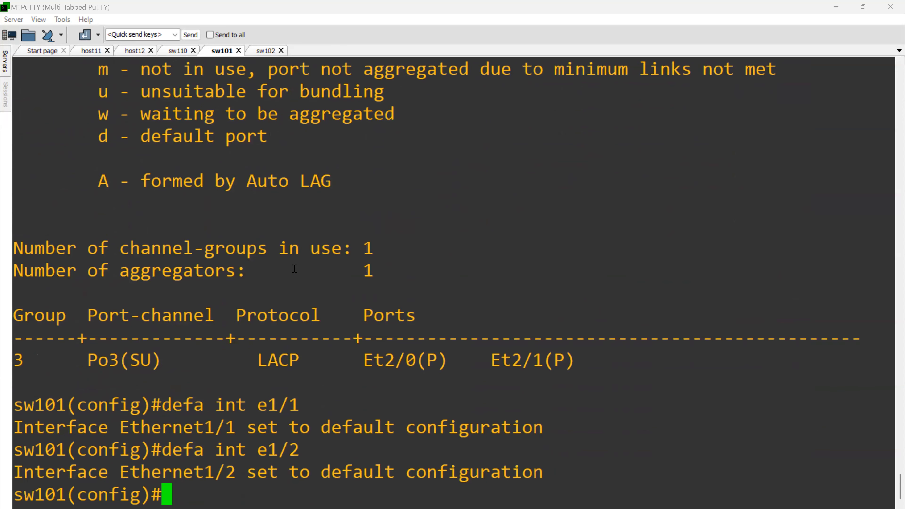
- Enable CDP on the sw101 interface range e1/1-2 and bring the interfaces administratively up
type("in")
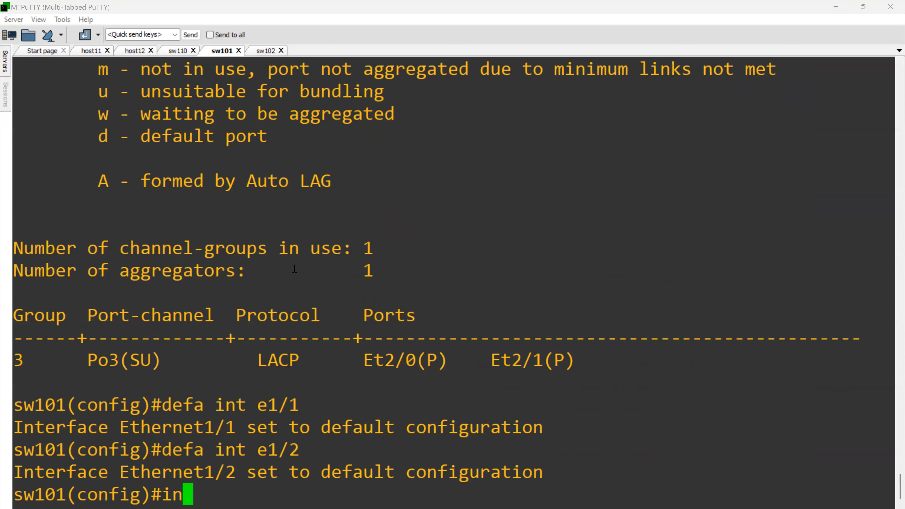
type("t r e1/1-2")
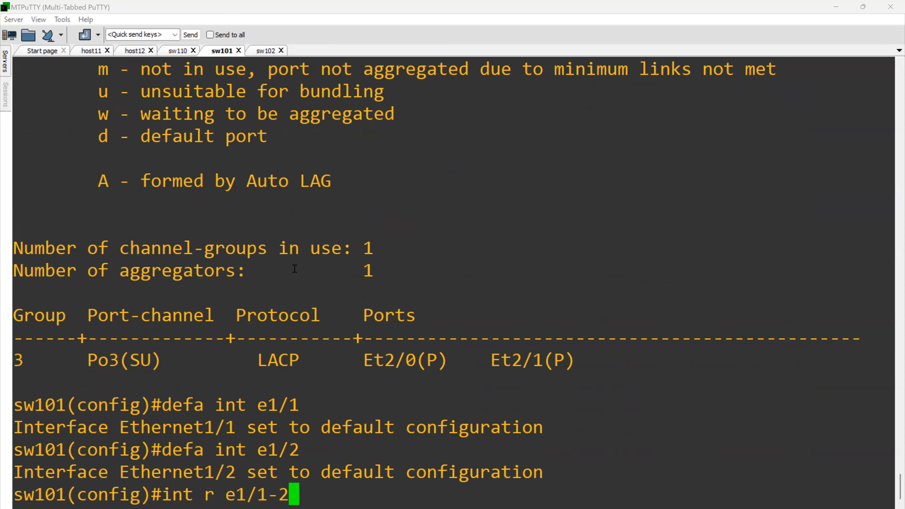
key("Return")
type("cdp")
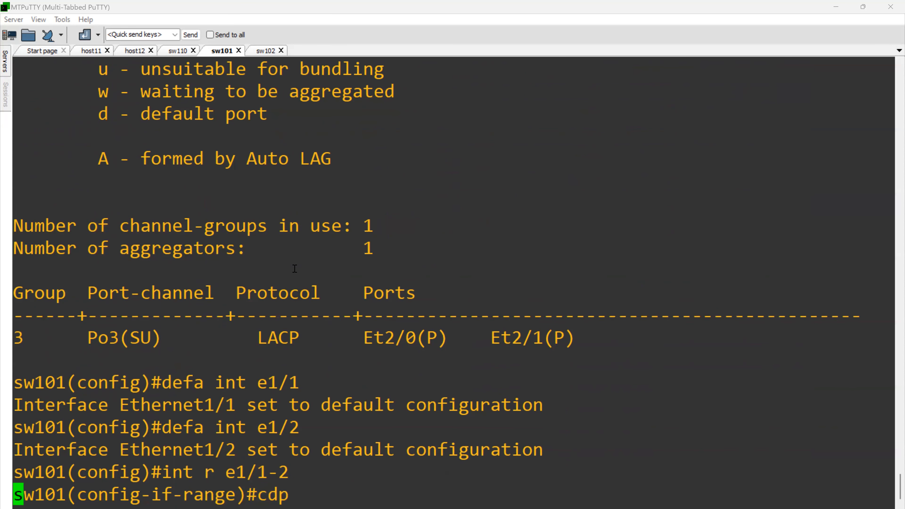
key("Tab")
type("en")
key("Tab")
key("Return")
type("do")
key("BackSpace")
- List sw101's CDP neighbors from interface range configuration mode and glance at the sw110 session
key("BackSpace")
type("no sh")
key("Return")
type("do sh et")
key("BackSpace")
key("BackSpace")
type("cdp nei")
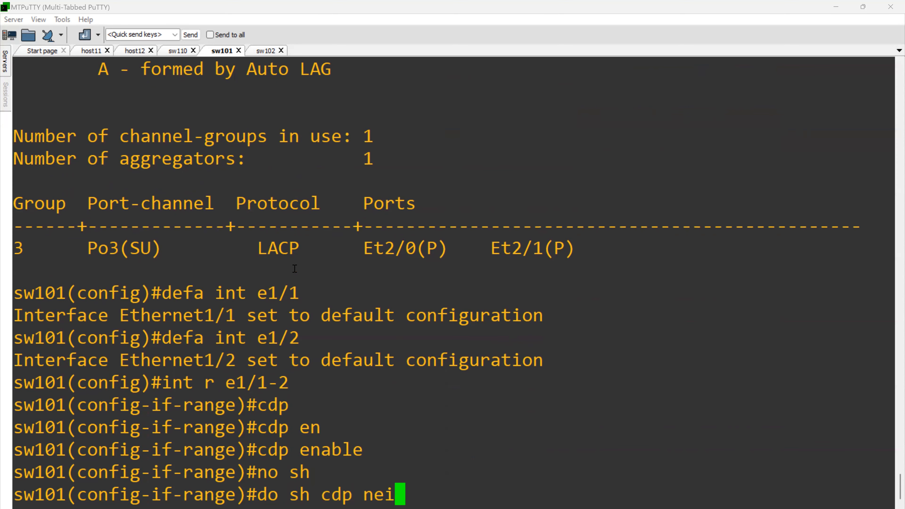
key("Return")
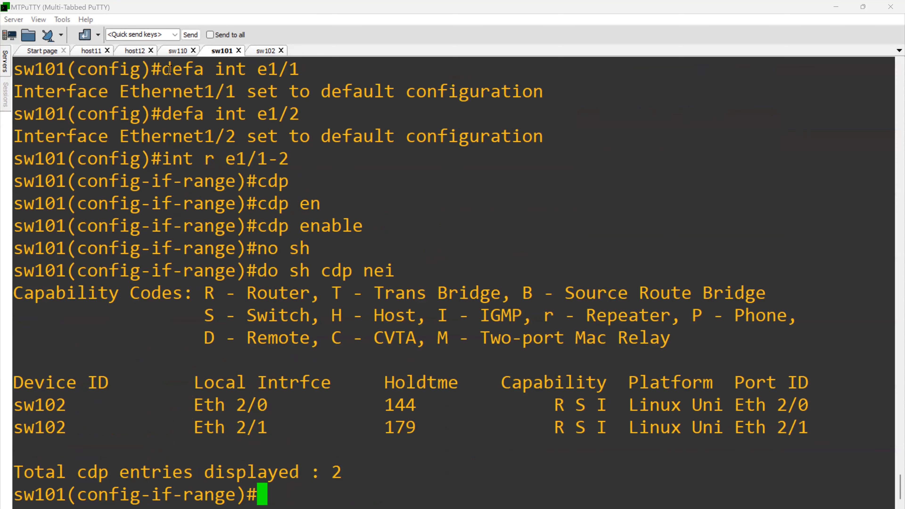
left_click(176, 51)
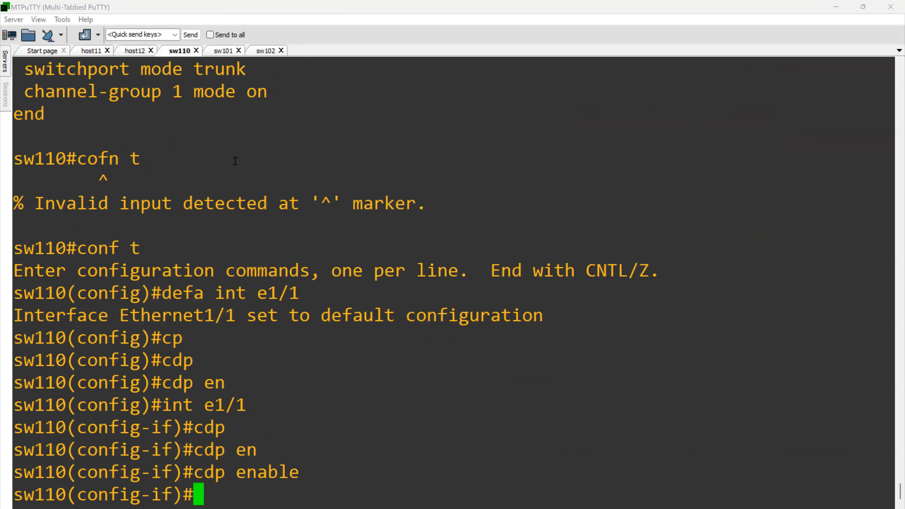
left_click(219, 54)
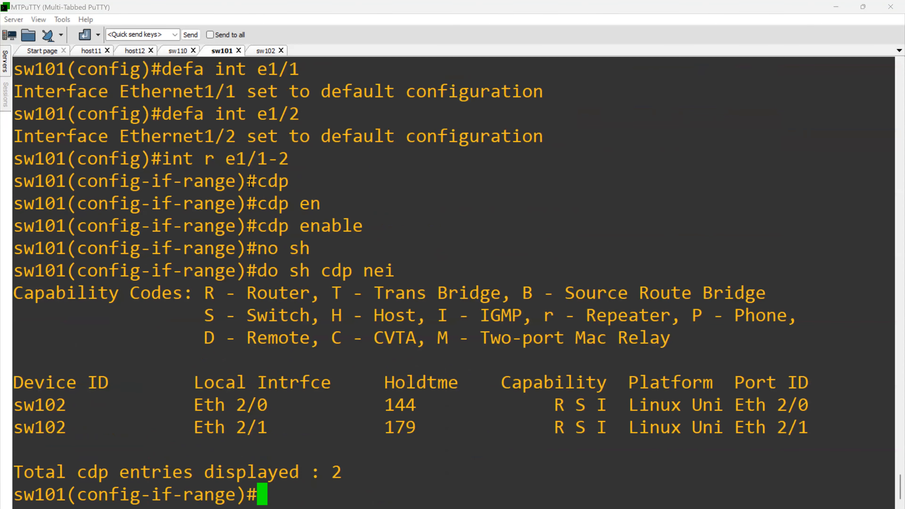
key("Return")
key("Return")
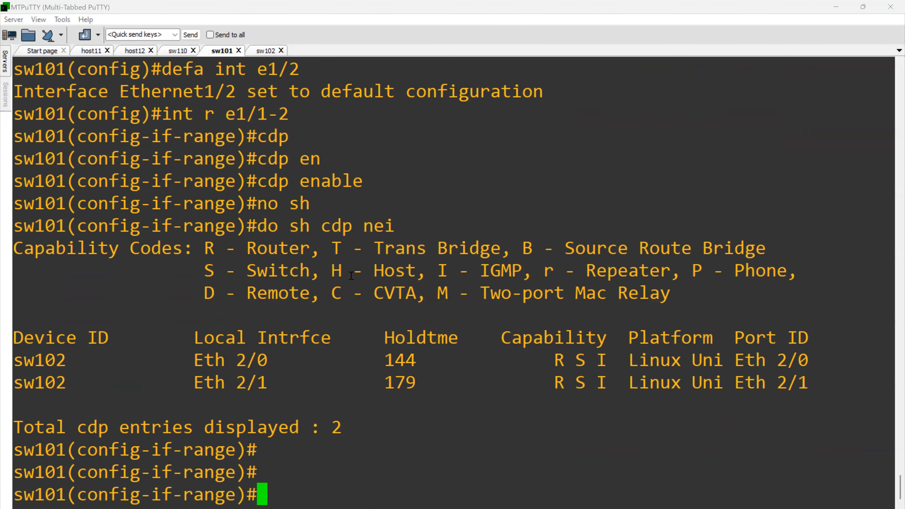
- Leave configuration mode on sw101 and check the e1/1 interface's line protocol and connection status
type("end")
key("Return")
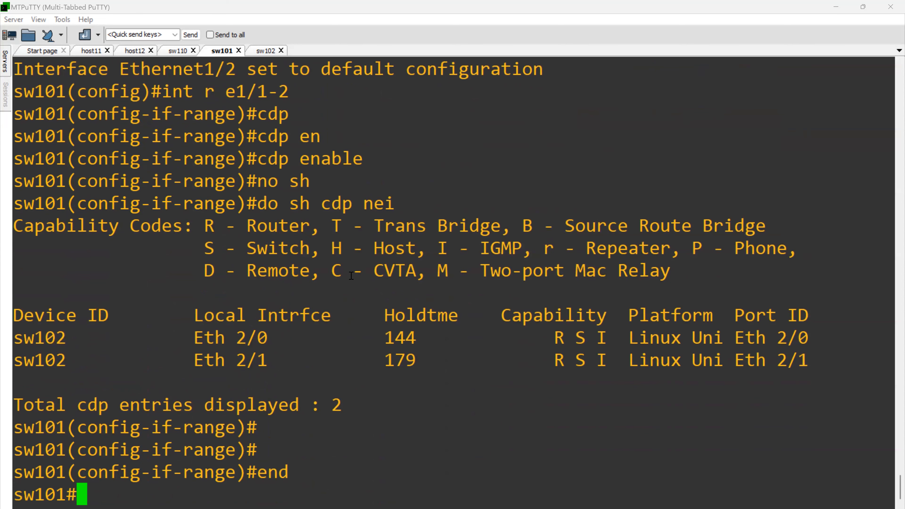
type("sh")
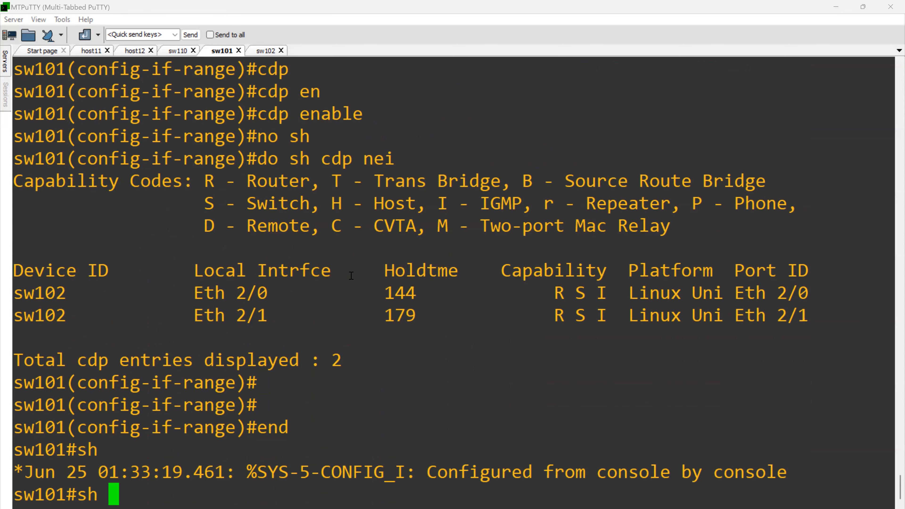
type("int e1/1")
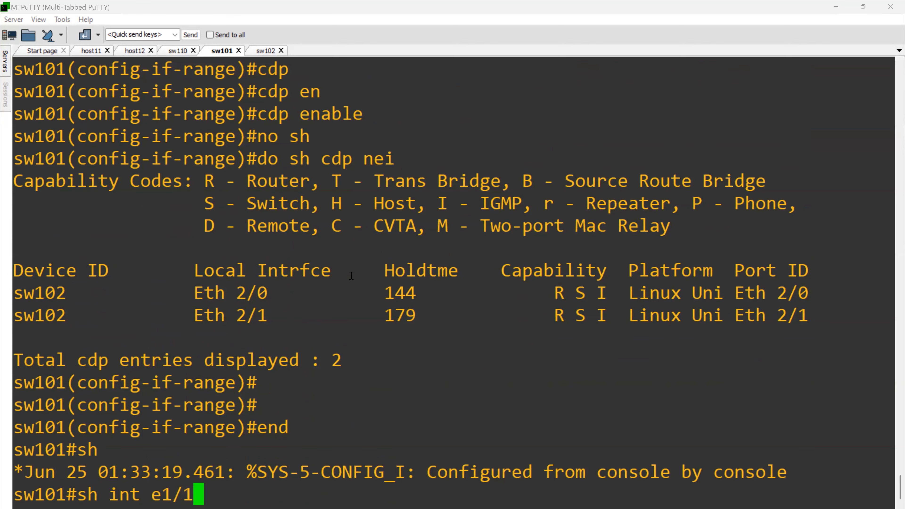
key("Return")
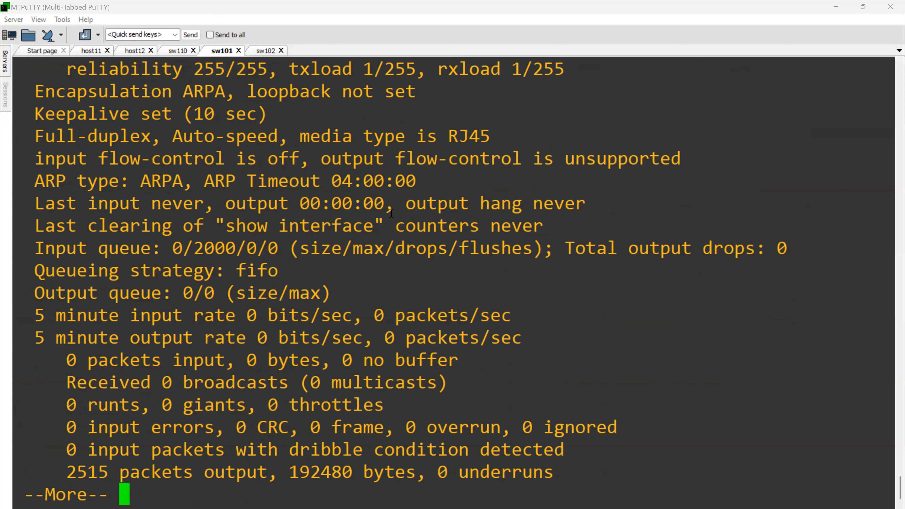
scroll(370, 228, "up", 3)
left_click_drag(417, 228, 508, 233)
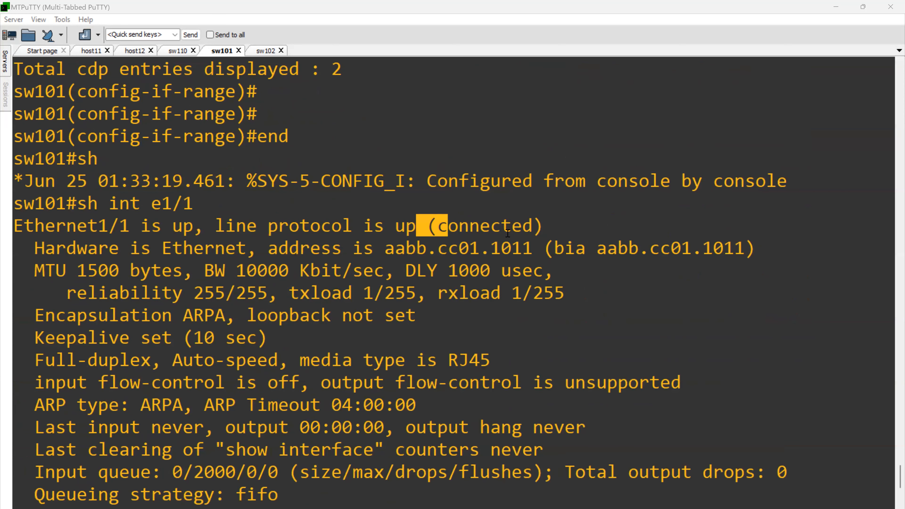
key("space")
- Display the e1/2 interface details on sw101 and check its connection status
key("Up")
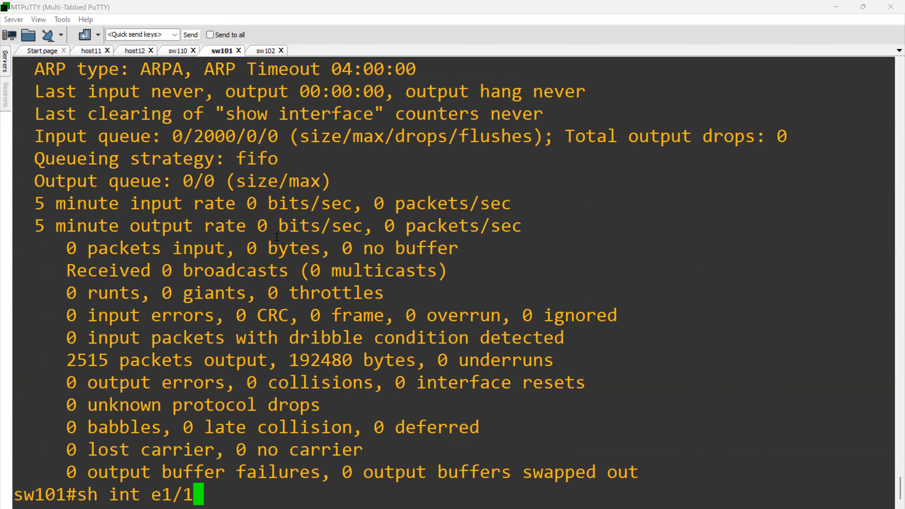
key("BackSpace")
type("2")
key("Return")
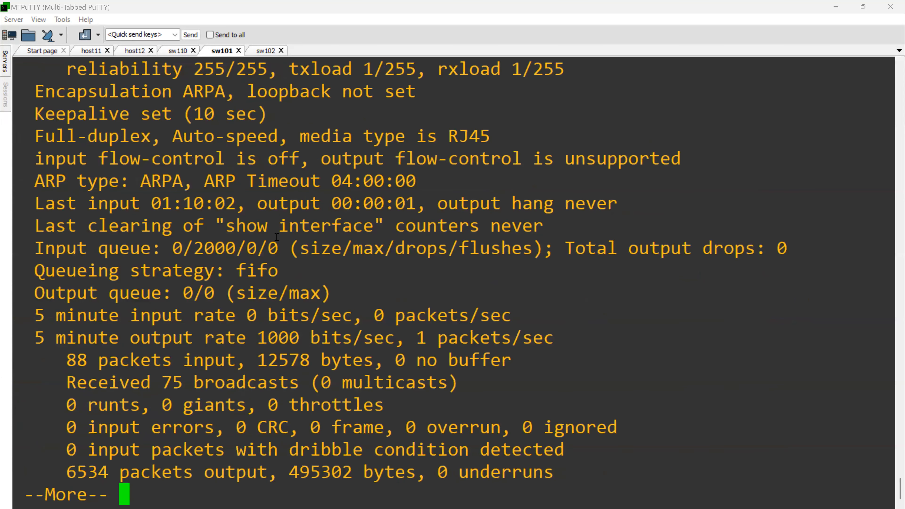
scroll(276, 237, "up", 6)
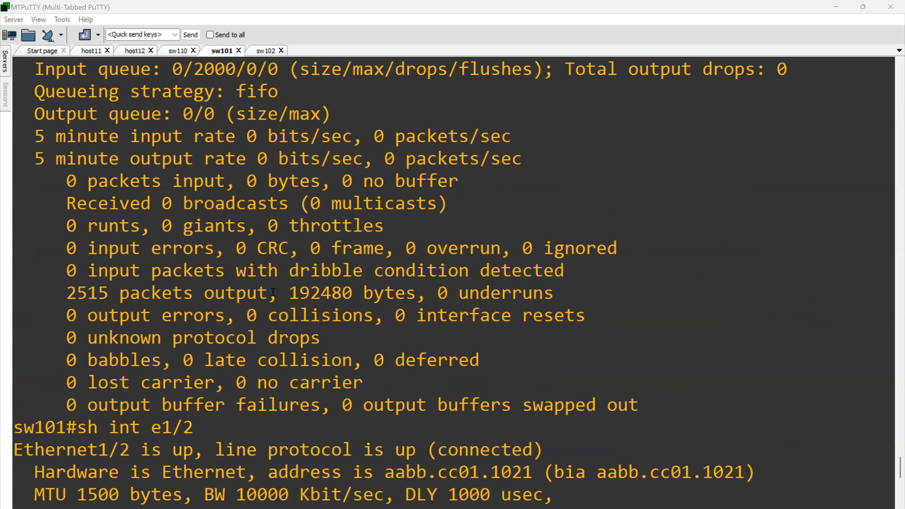
scroll(285, 380, "down", 3)
left_click_drag(329, 228, 508, 226)
left_click(476, 223)
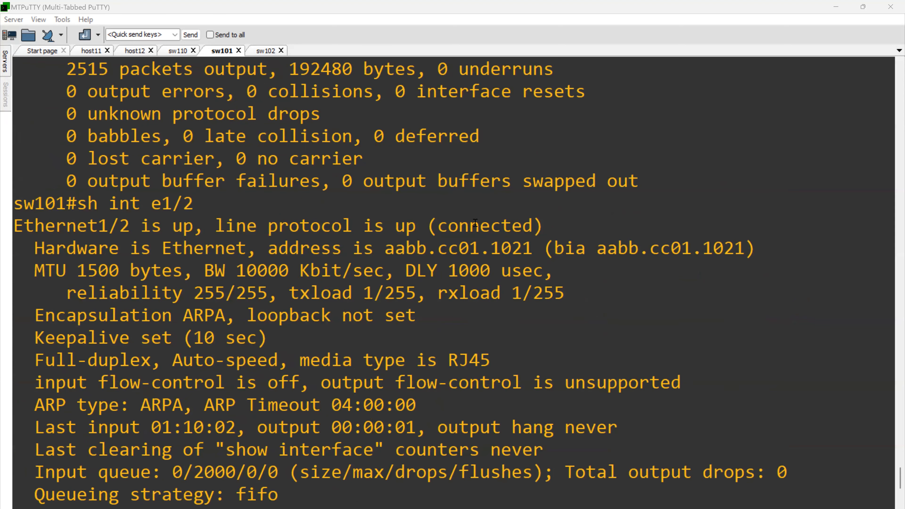
- Switch to sw110, leave configuration mode and display the details of interface e1/0
left_click(178, 50)
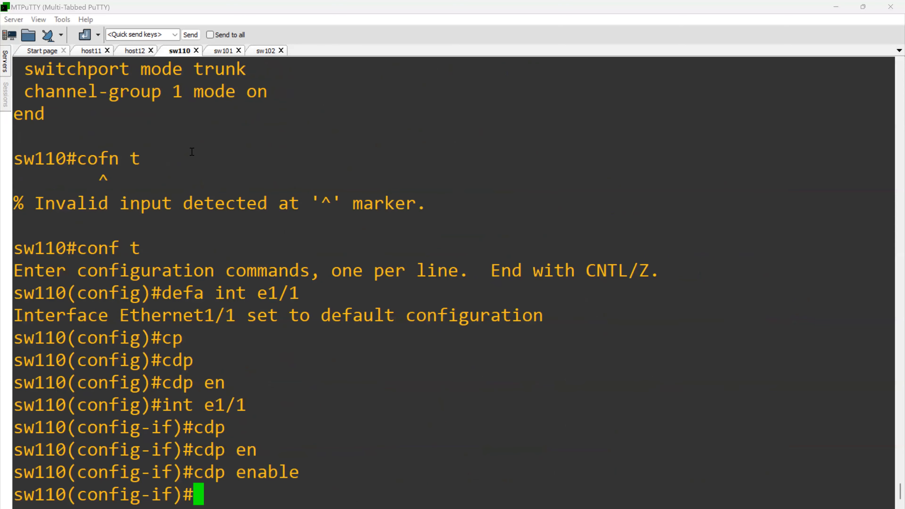
type("end")
key("Return")
type("sh ")
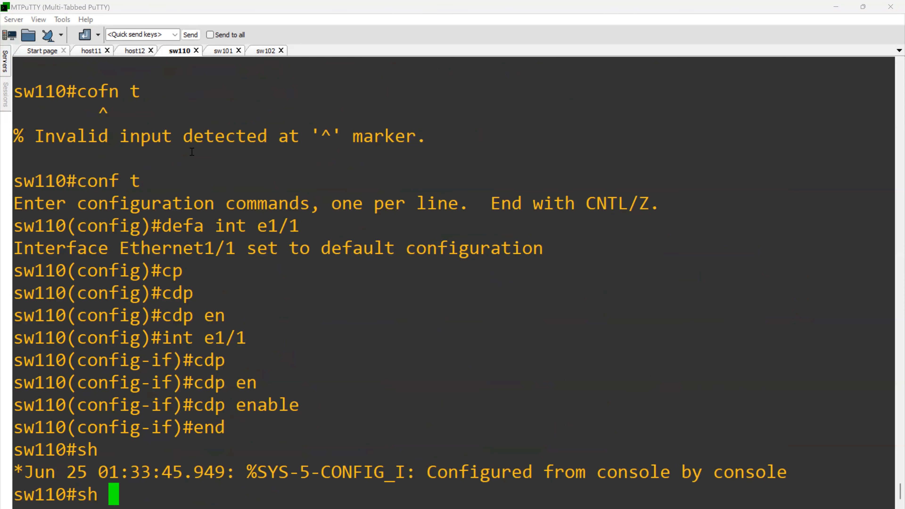
type("int ")
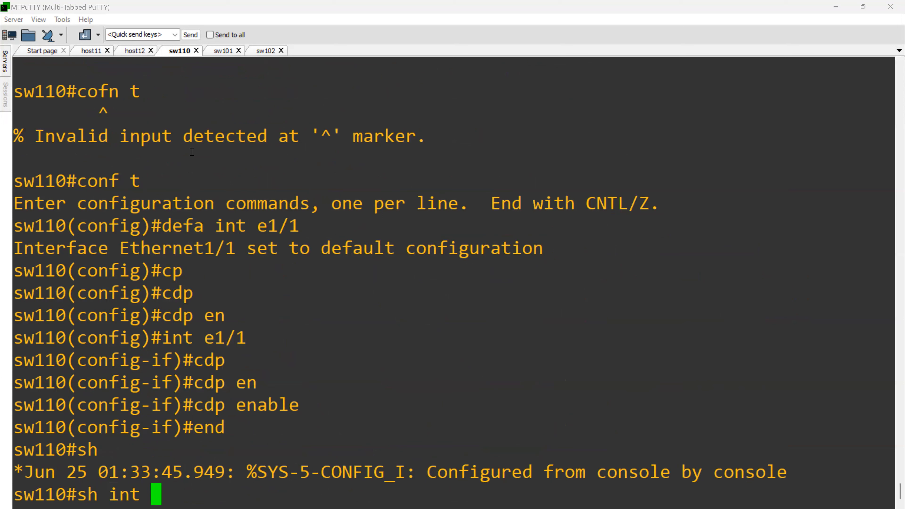
type("e/1")
key("BackSpace")
key("BackSpace")
type("1/0")
key("Return")
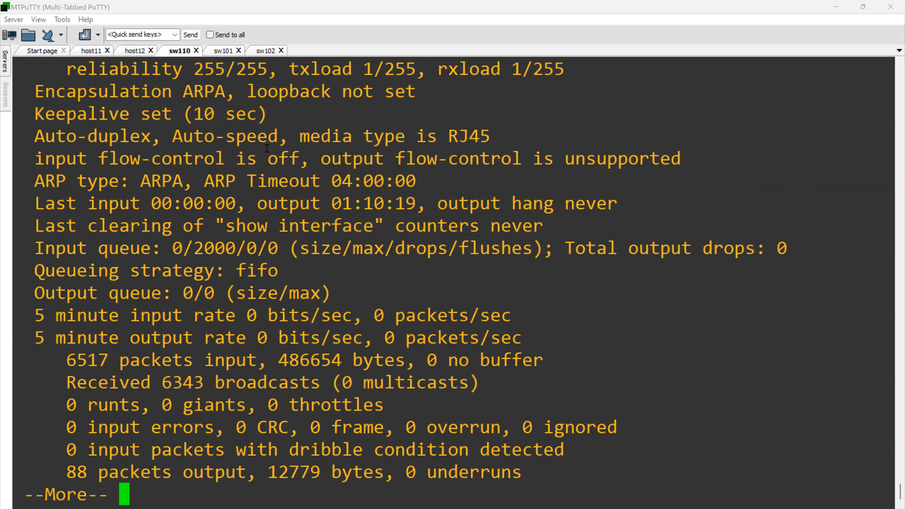
- Highlight the line protocol status of Ethernet1/0 at the start of sw110's interface output
scroll(267, 150, "up", 7)
scroll(268, 250, "down", 3)
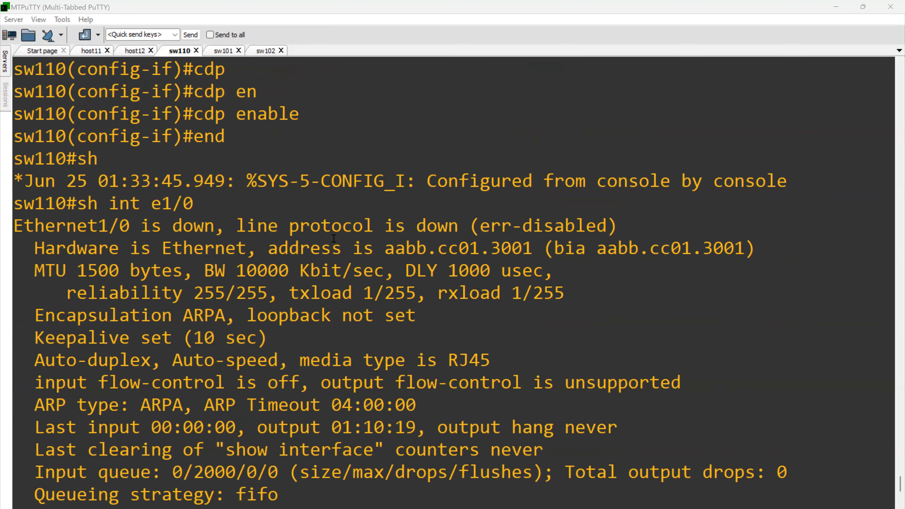
left_click_drag(441, 226, 614, 234)
left_click_drag(377, 228, 611, 230)
left_click(547, 300)
scroll(548, 300, "down", 4)
- Enter interface configuration for e1/1 on sw110, shut the port down and re-enable it
type("qcon")
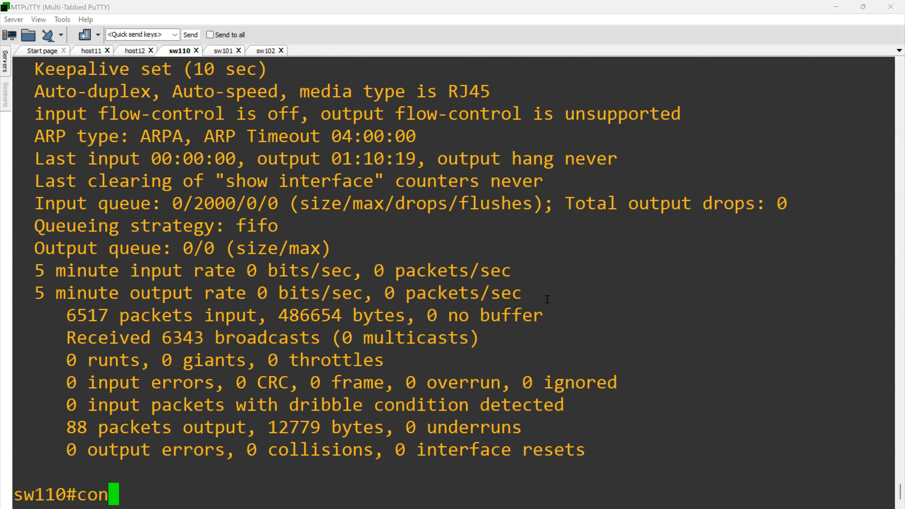
type("f t")
key("Return")
type("int e1/")
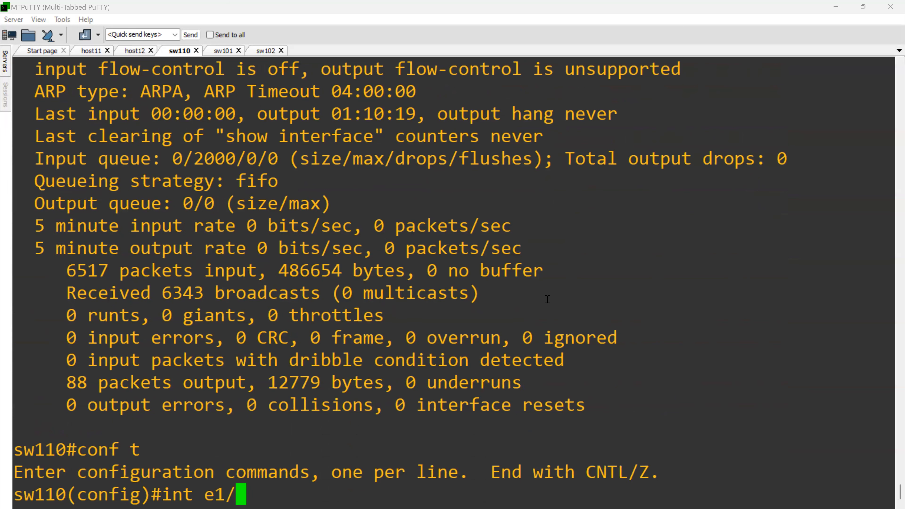
type("1")
key("Return")
type("sh")
key("Return")
type("no sh")
key("Return")
- List sw110's CDP neighbors from interface configuration mode and highlight the sw101 entry
type("do sh cdp nei")
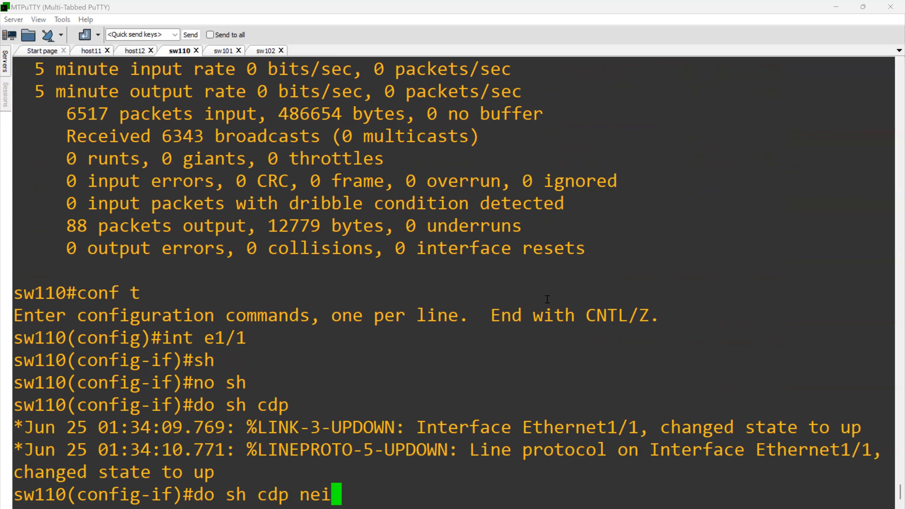
key("Return")
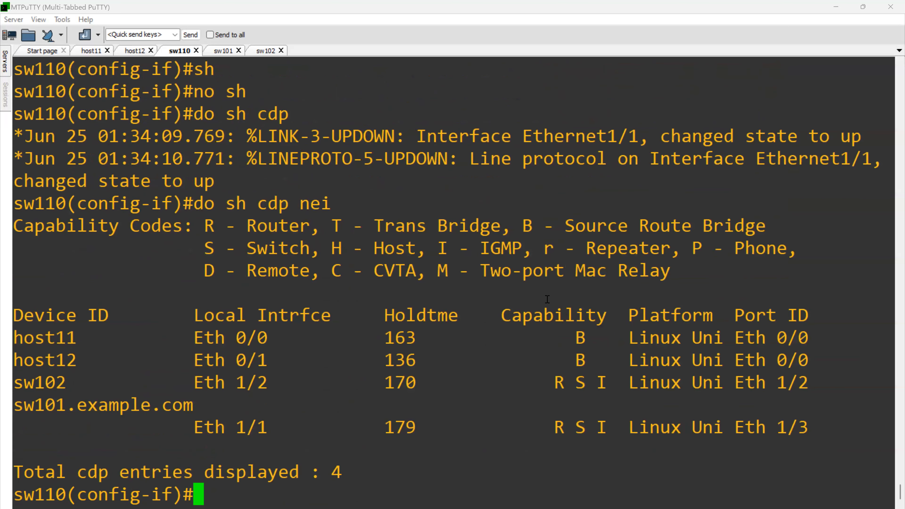
left_click_drag(35, 406, 236, 427)
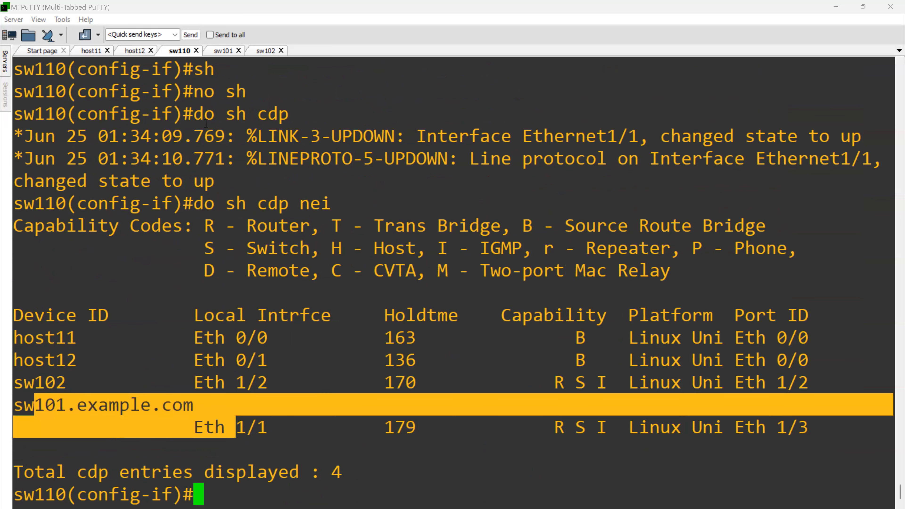
- Return to sw101, quit the paged interface output and display the detailed CDP neighbor information
left_click(218, 51)
scroll(260, 278, "down", 5)
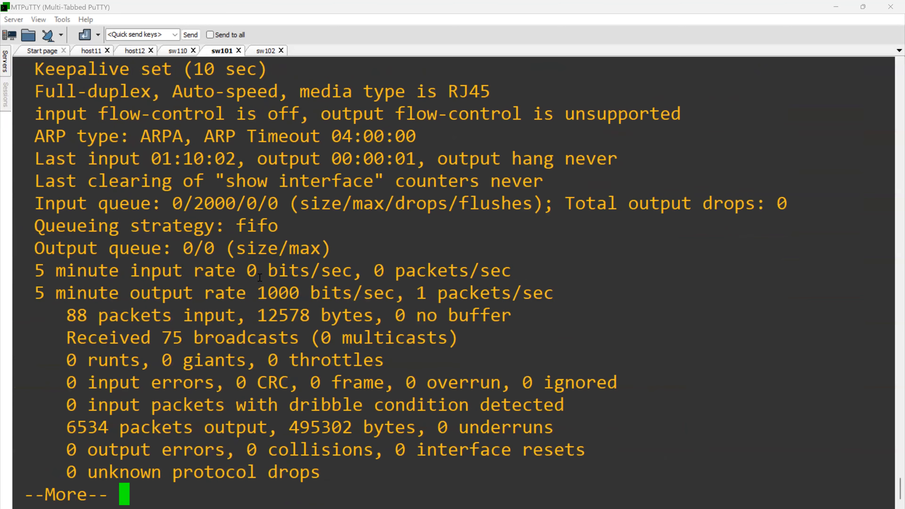
key("q")
key("Up")
key("BackSpace")
type("1")
key("Up")
key("Up")
key("Up")
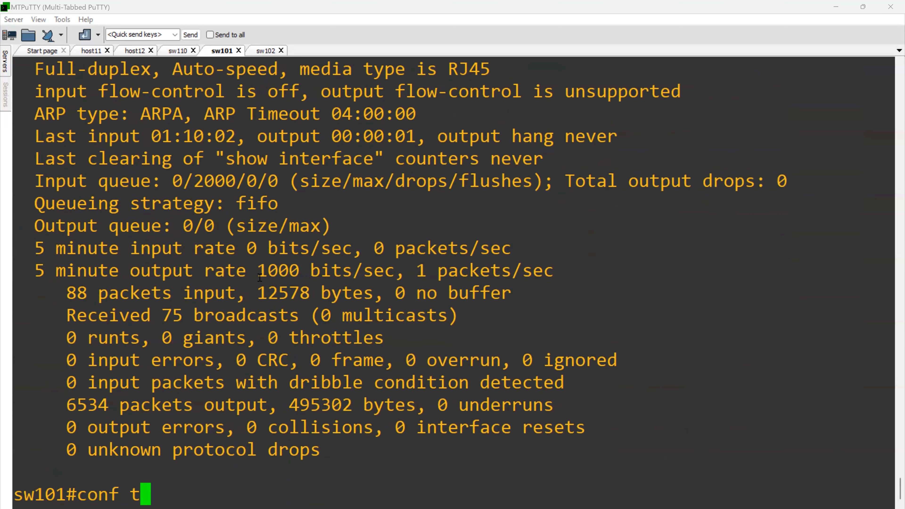
key("Return")
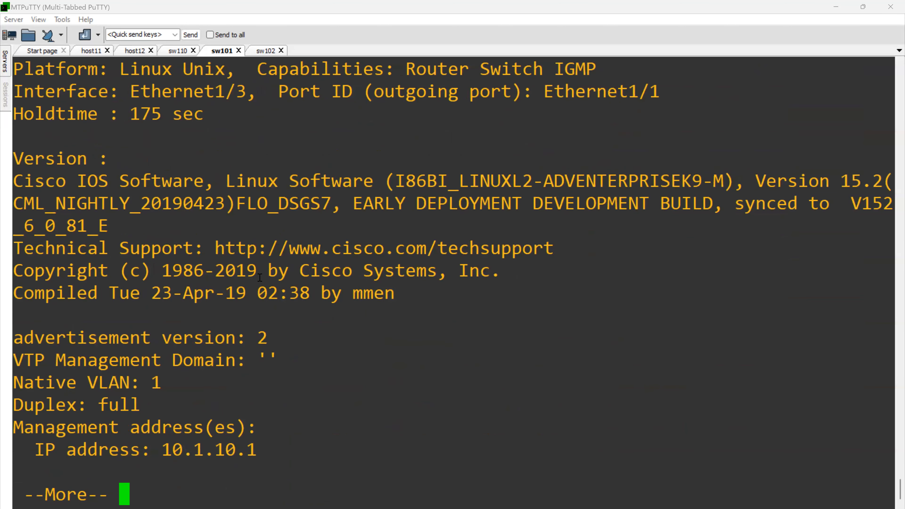
- Show the brief CDP neighbor table on sw101 and highlight the sw110 row
key("q")
key("Up")
key("BackSpace")
key("BackSpace")
key("BackSpace")
key("BackSpace")
key("BackSpace")
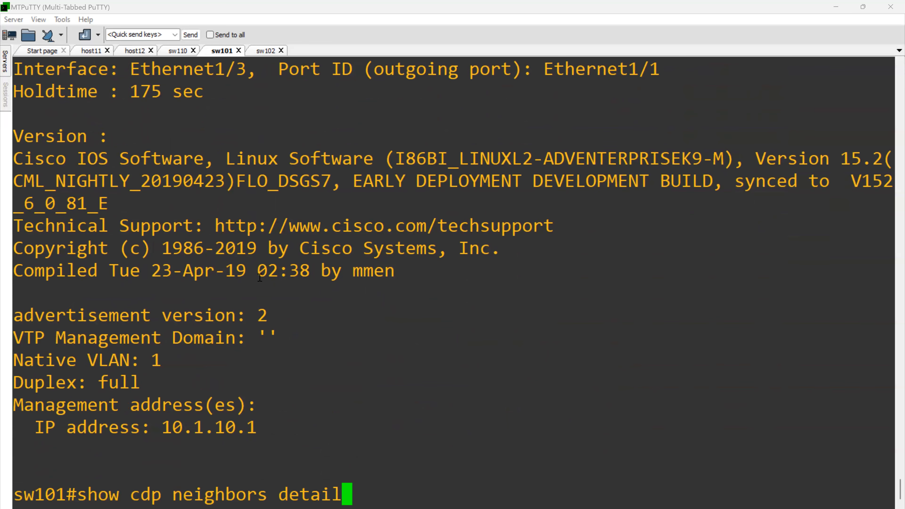
key("BackSpace")
key("BackSpace")
key("BackSpace")
key("Return")
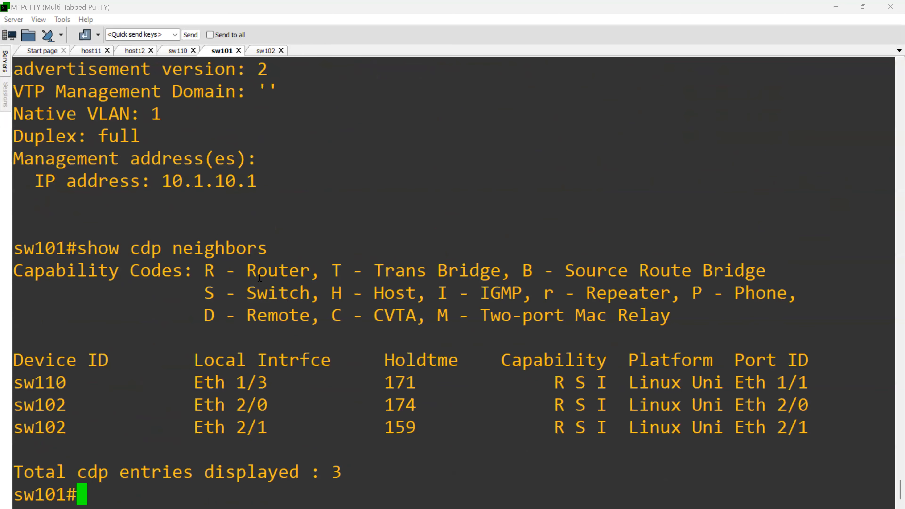
left_click_drag(35, 382, 818, 384)
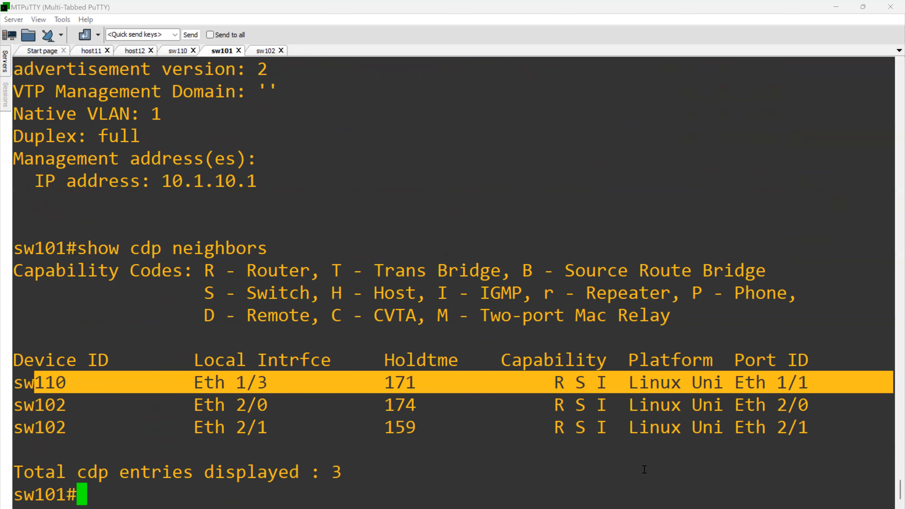
- Return to sw110 and disable CDP globally with "no cdp run"
left_click(562, 421)
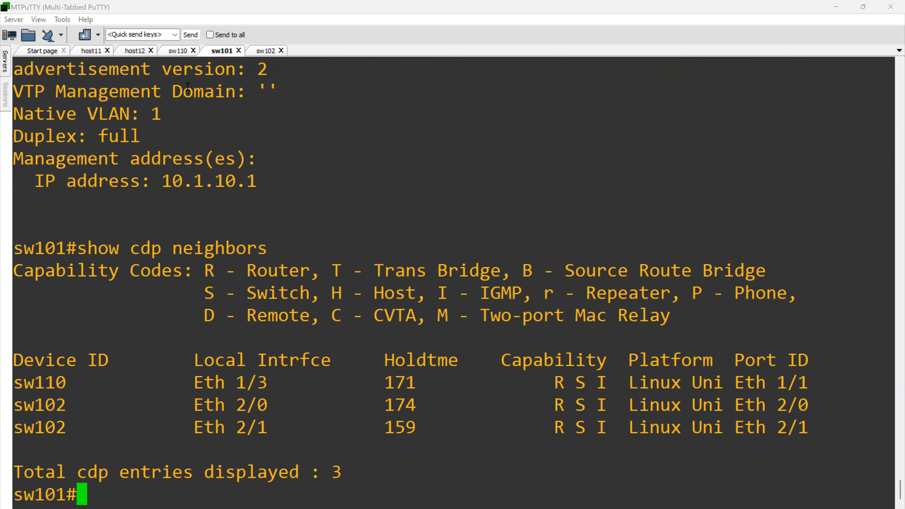
left_click(167, 55)
left_click_drag(152, 115, 356, 341)
left_click(356, 317)
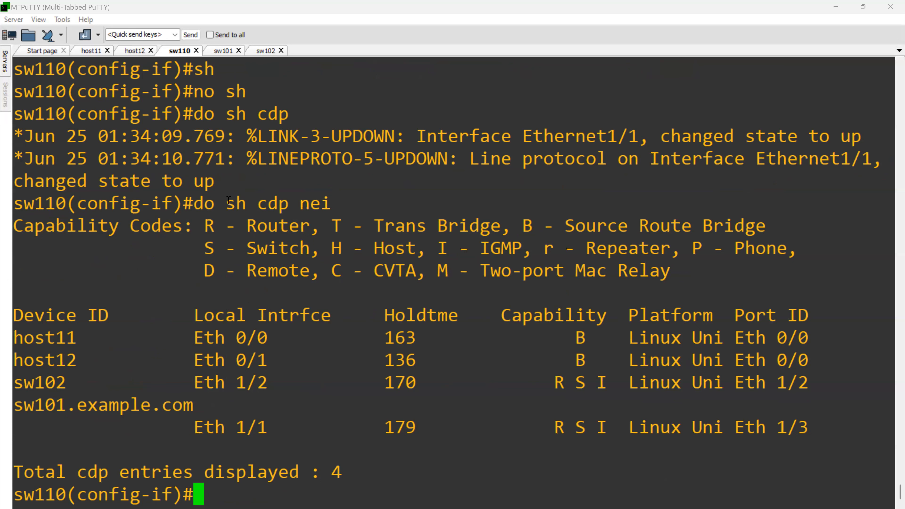
type("no cd")
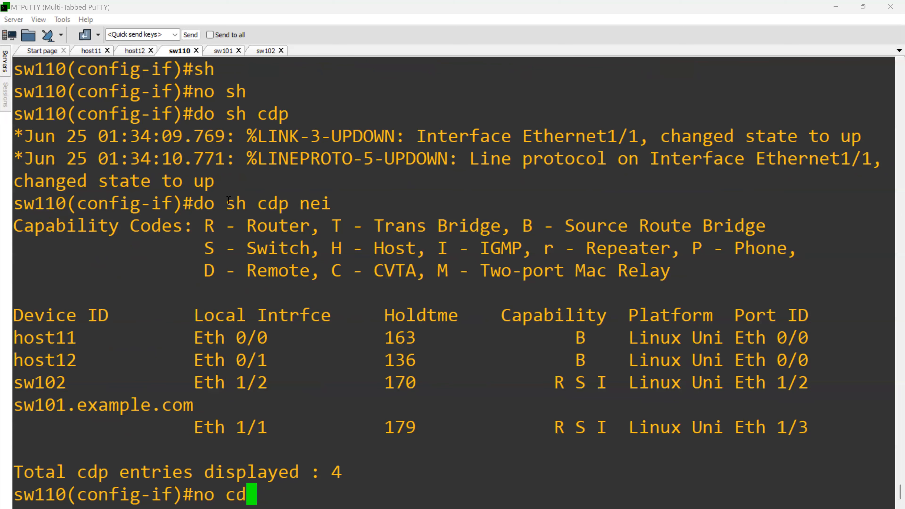
key("Tab")
type("run")
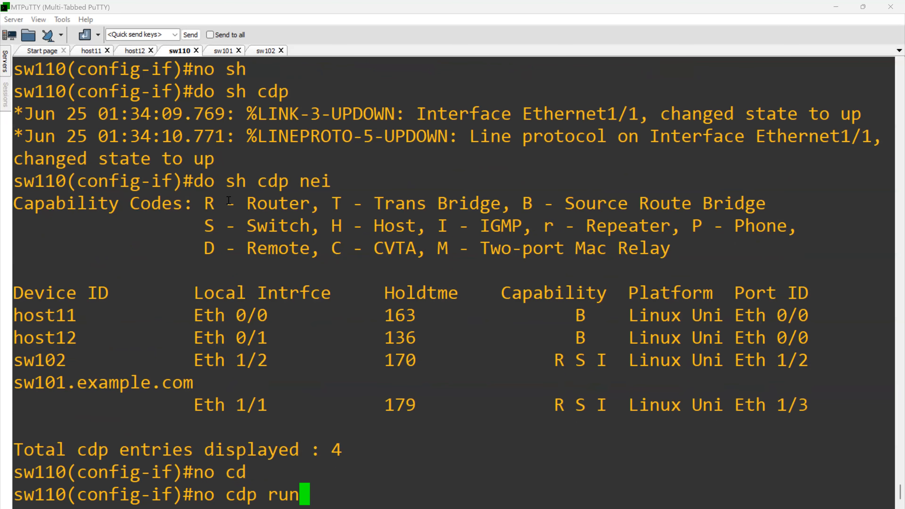
key("Return")
key("Return")
key("Return")
key("Return")
- Disable CDP on sw110's interface range e1/0-1 with "no cdp ena", exit to global configuration and highlight that command
type("int r e1/0-1")
key("Return")
type("no cpd")
key("BackSpace")
key("BackSpace")
type("dp ena")
key("Return")
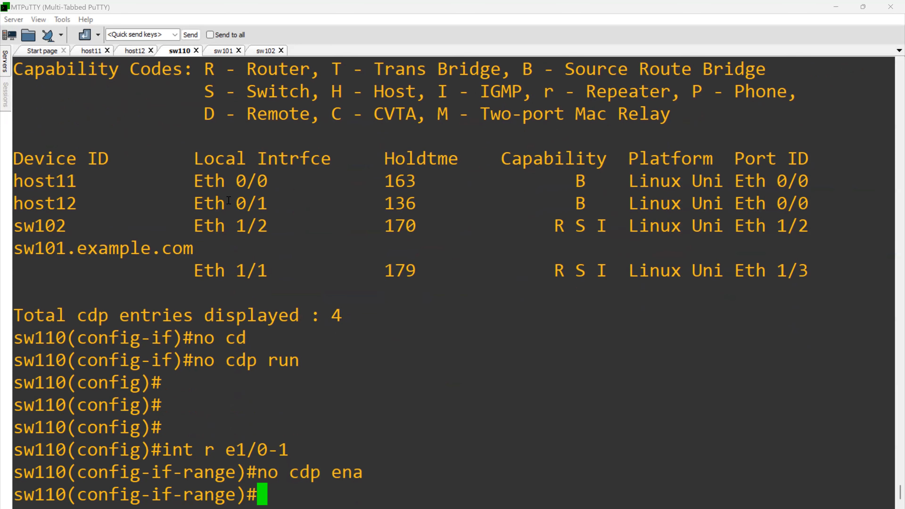
key("Return")
type("exit")
key("Return")
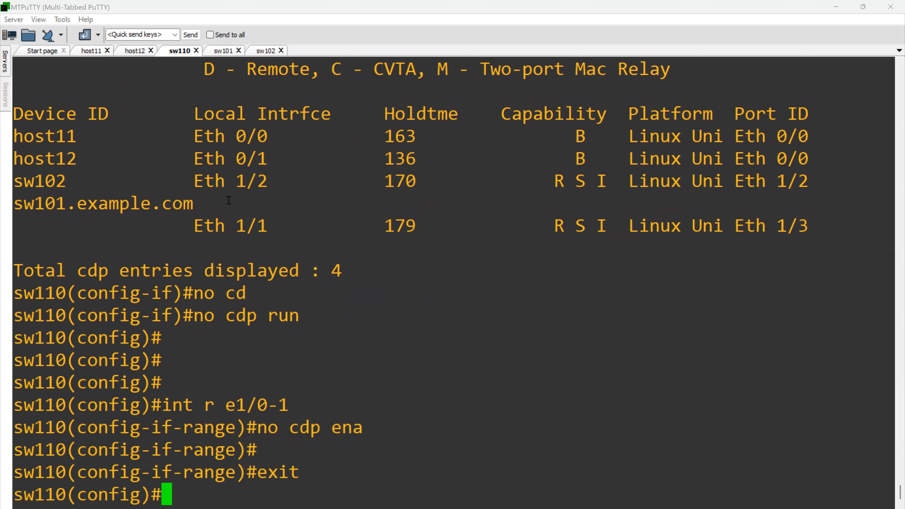
left_click_drag(258, 428, 364, 430)
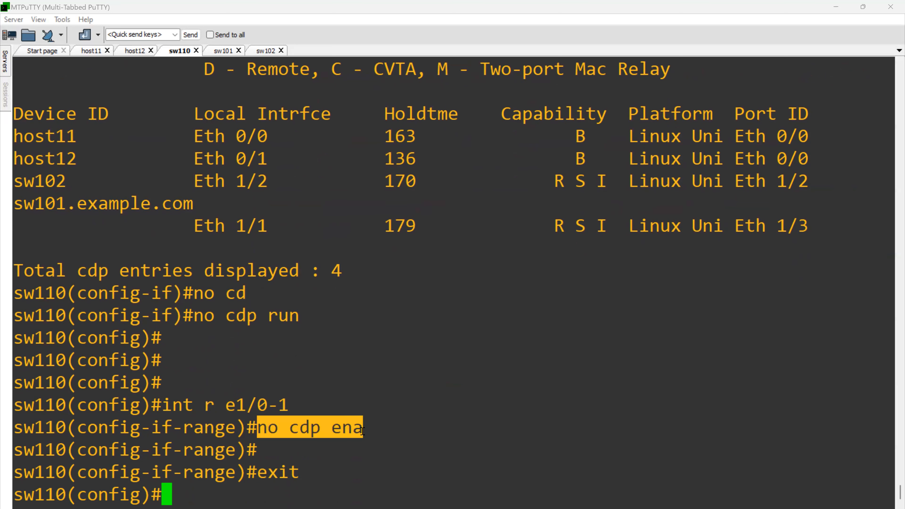
- Switch to sw101, enter global configuration mode and disable CDP globally with "no cdp run"
left_click(221, 51)
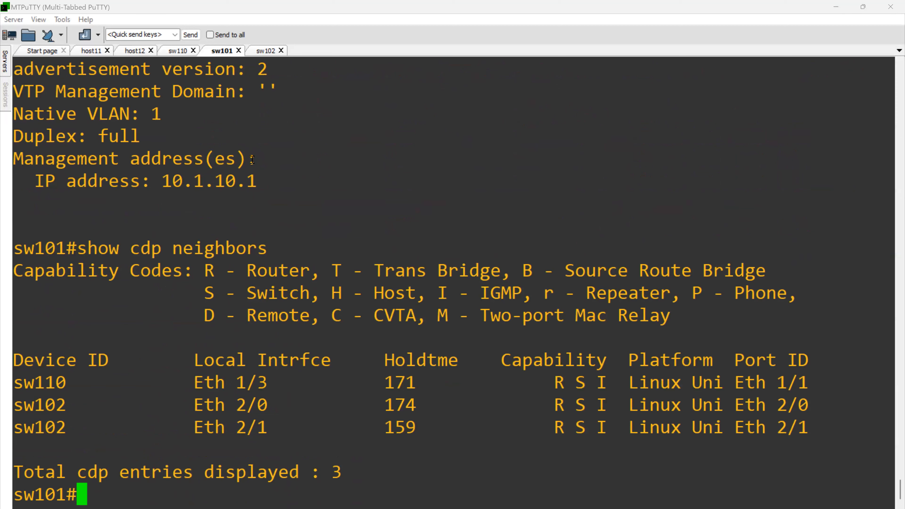
type("conf t")
key("Return")
type("no cdp run")
key("Return")
- Disable CDP on sw101's interface range e1/1-2 with "no cdp ena"
type("int r ")
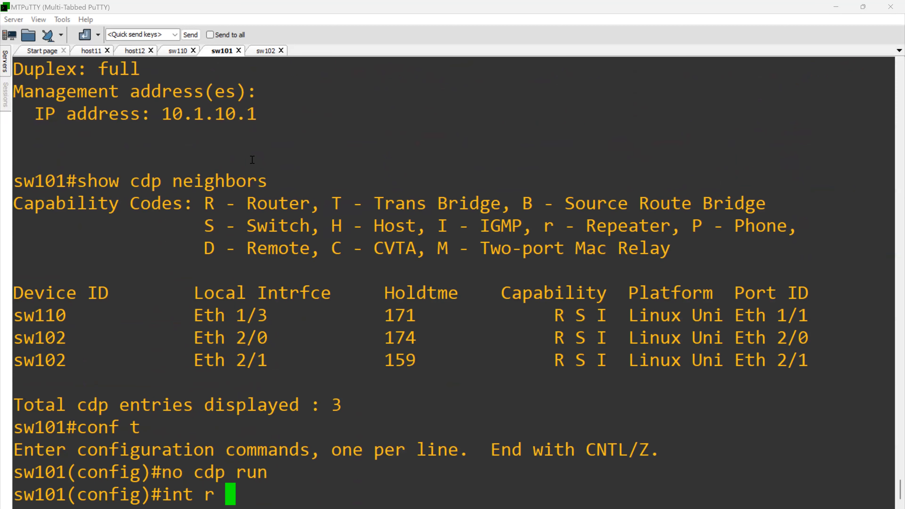
type("1")
key("BackSpace")
type("1/")
type("2")
key("BackSpace")
key("BackSpace")
key("BackSpace")
type("e1/1-2")
key("Return")
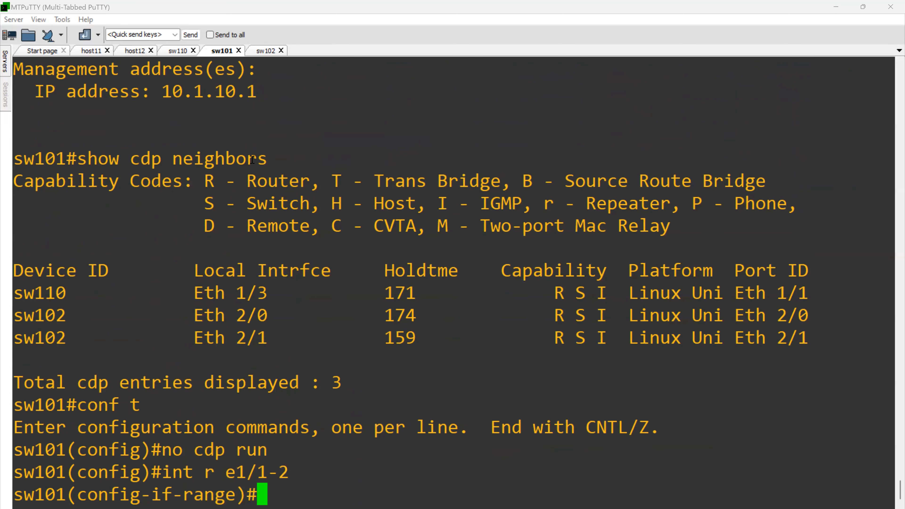
type("no cdp ena")
key("Return")
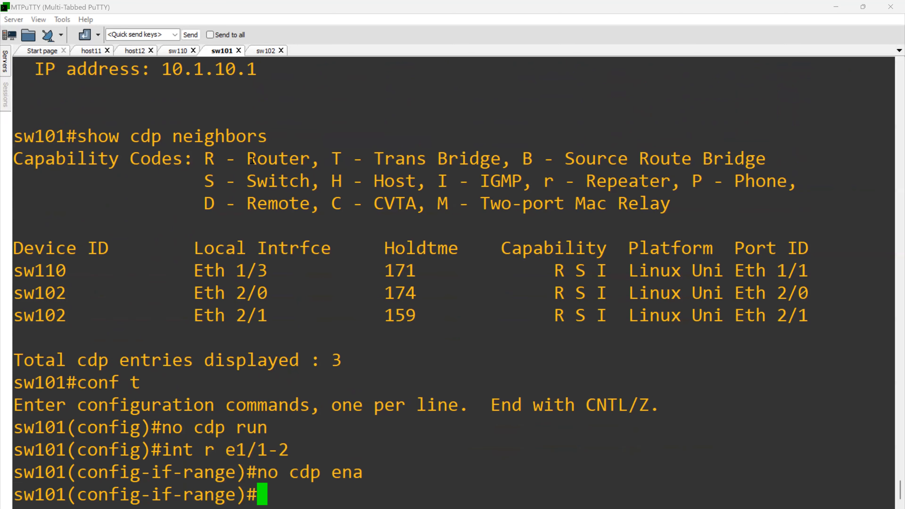
- Run "do sh cdp nei" on sw101 to check CDP's status and highlight the returned message
type("do sh cdp nei")
key("Return")
key("Return")
key("Return")
key("Return")
key("Return")
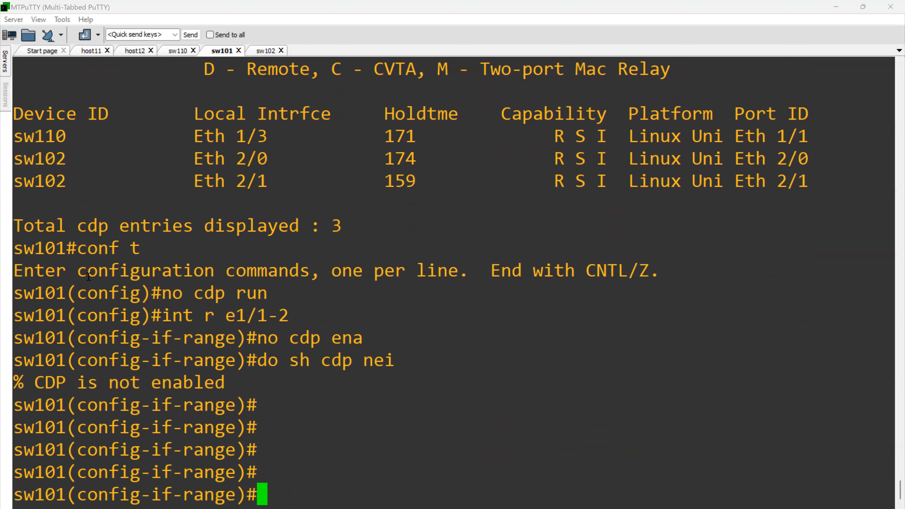
left_click_drag(82, 374, 214, 385)
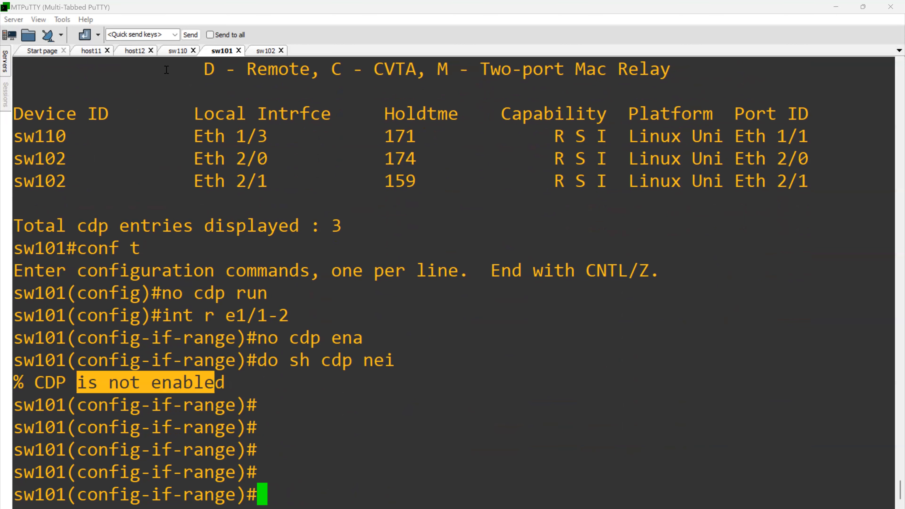
- Return to sw110 and enable LLDP globally with "lldp run"
left_click(179, 51)
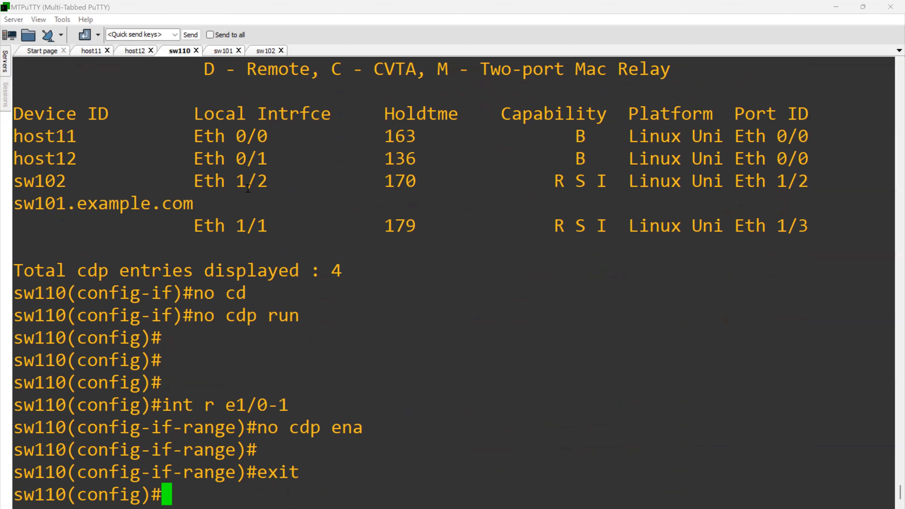
type("ll")
key("Tab")
type("run")
key("Return")
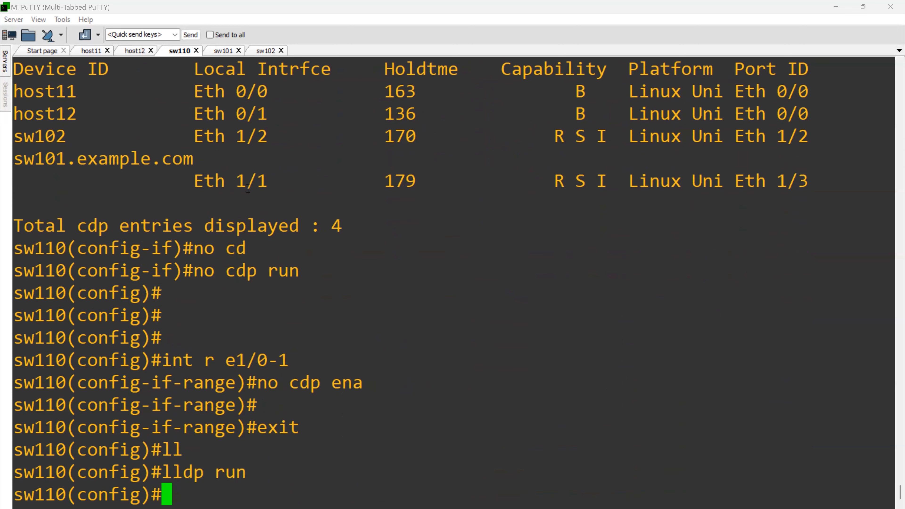
- Enter sw110's e1/0 interface configuration, list the available LLDP options and enable LLDP transmission
type("int e1")
type("/0")
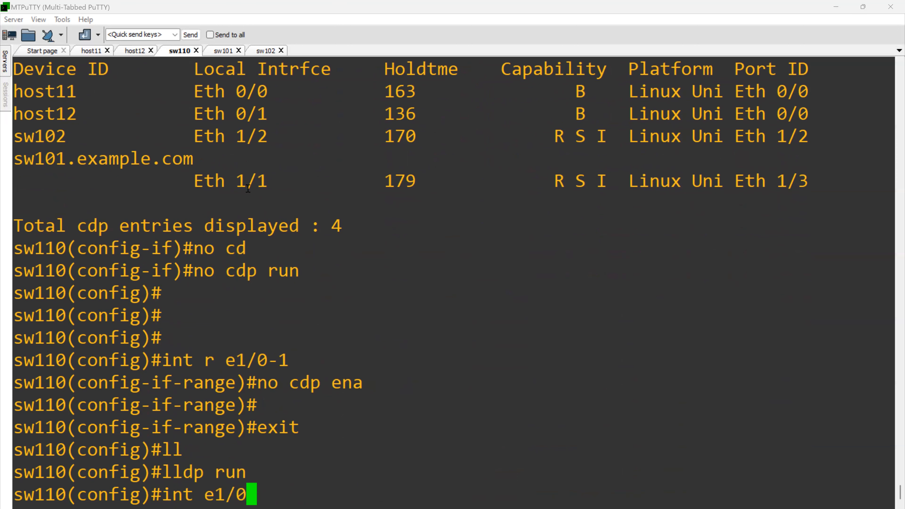
key("Return")
type("ll")
key("Tab")
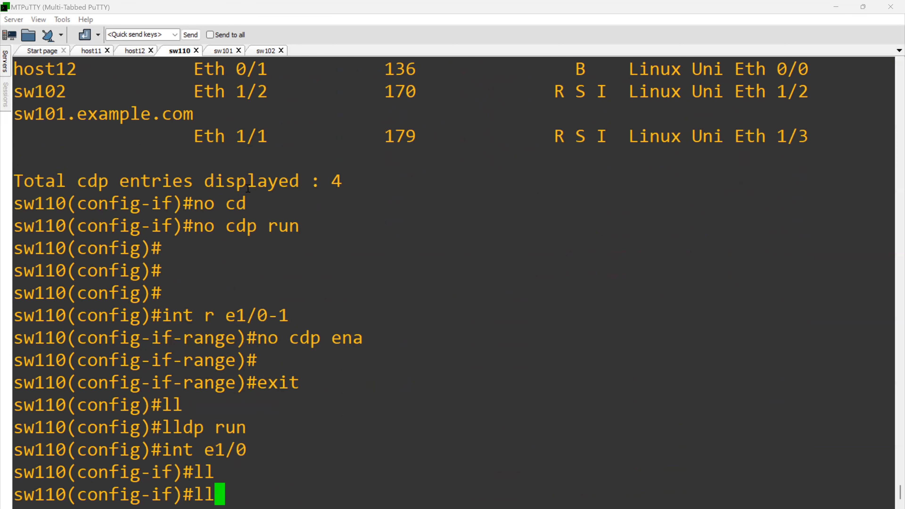
key("BackSpace")
key("BackSpace")
type("lldp ?")
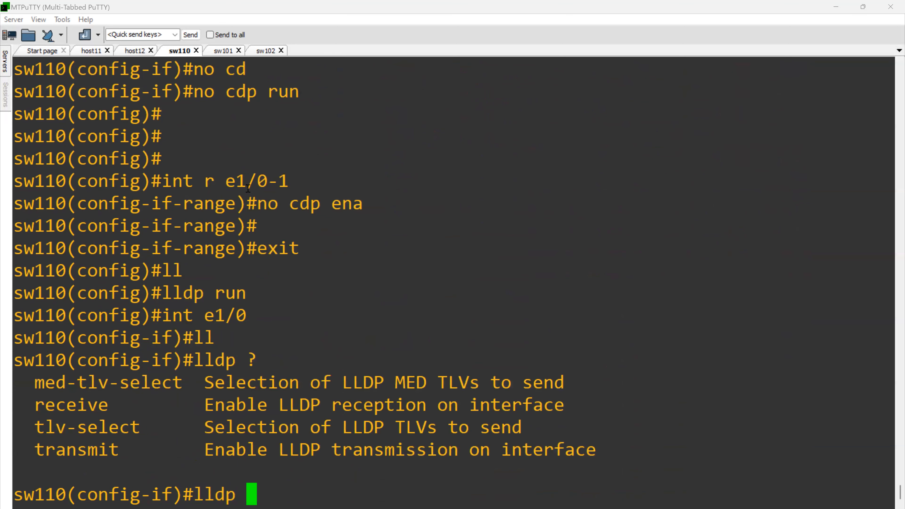
type("tr")
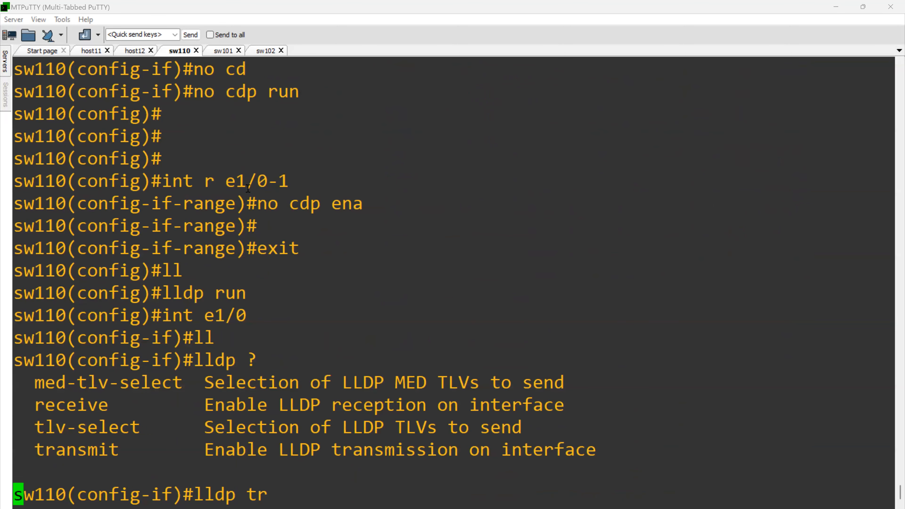
key("Tab")
key("Return")
- Enable LLDP reception on sw110's e1/0 with "lldp receive"
key("Up")
key("BackSpace")
key("BackSpace")
key("BackSpace")
key("BackSpace")
key("BackSpace")
key("BackSpace")
key("BackSpace")
key("BackSpace")
key("BackSpace")
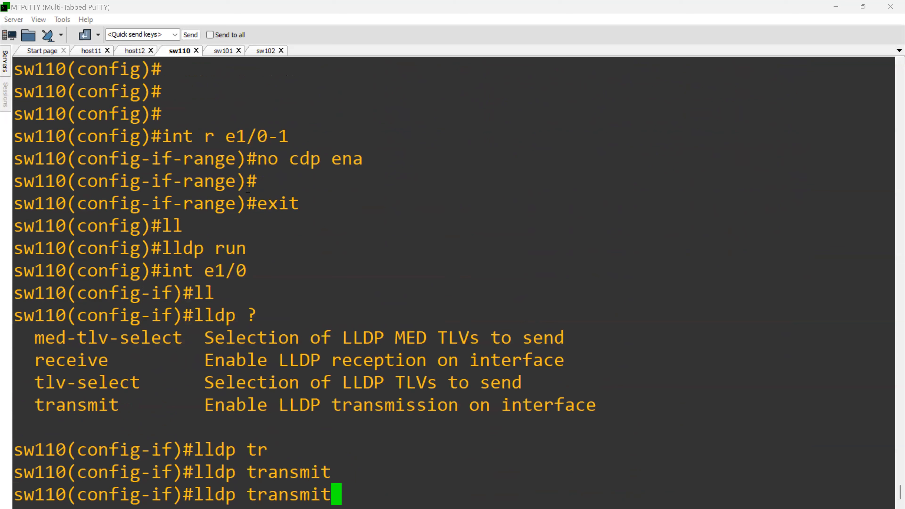
type("re")
key("Tab")
key("Return")
- Show sw110's command history and copy the four LLDP lines from "lldp run" through "lldp receive"
type("dp s")
key("BackSpace")
key("BackSpace")
key("BackSpace")
type("o sh his")
key("Return")
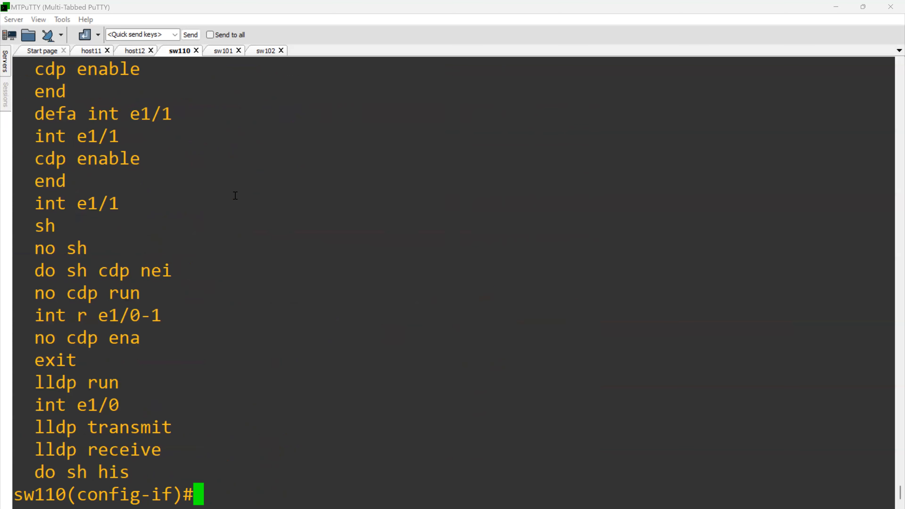
left_click_drag(36, 407, 84, 435)
left_click(84, 436)
left_click_drag(26, 383, 165, 454)
key("ctrl+c")
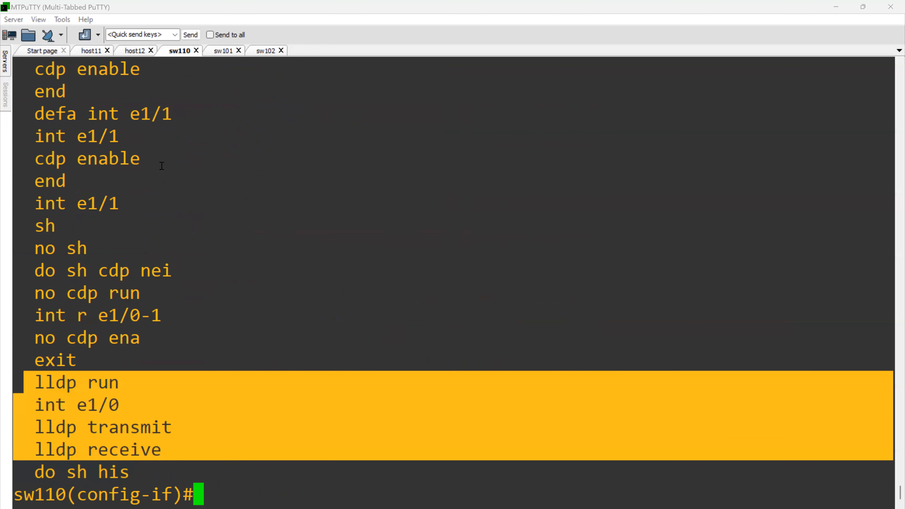
- Switch to sw101 and paste the copied LLDP commands to enable LLDP globally and on e1/0
left_click(224, 51)
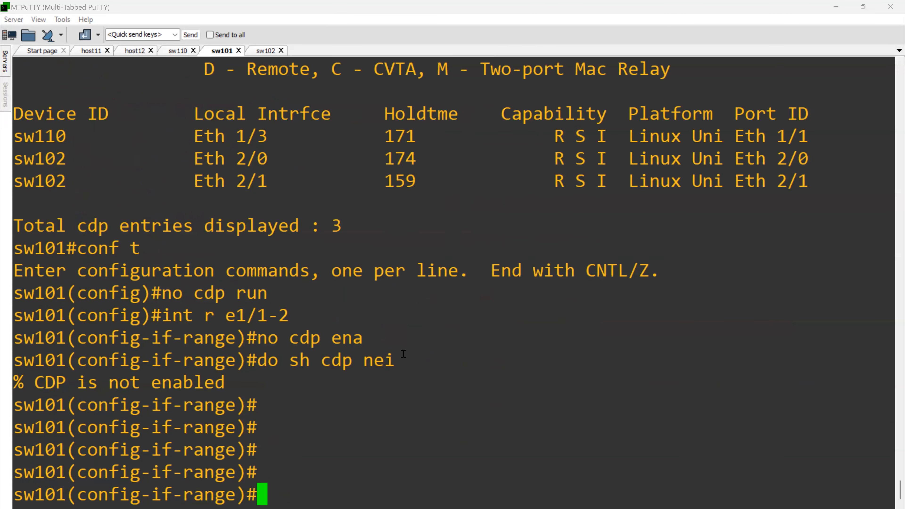
right_click(428, 373)
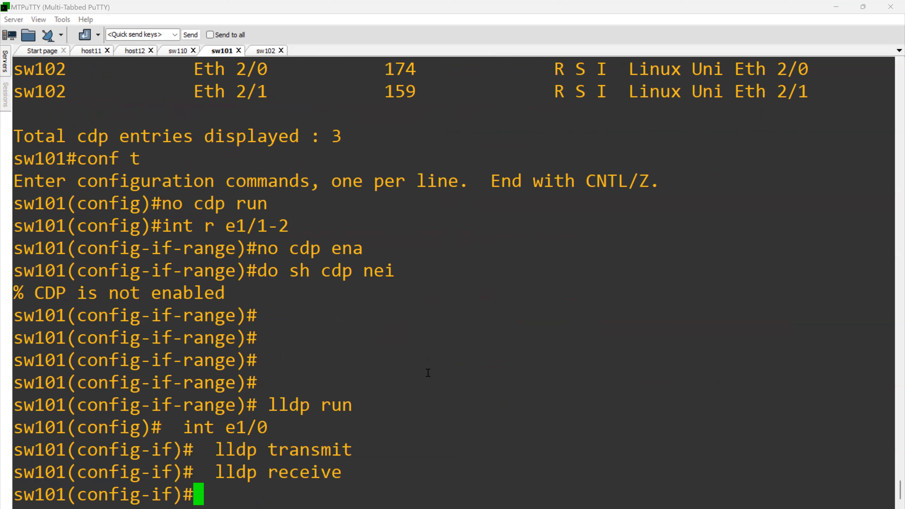
type("omt")
key("BackSpace")
key("BackSpace")
key("BackSpace")
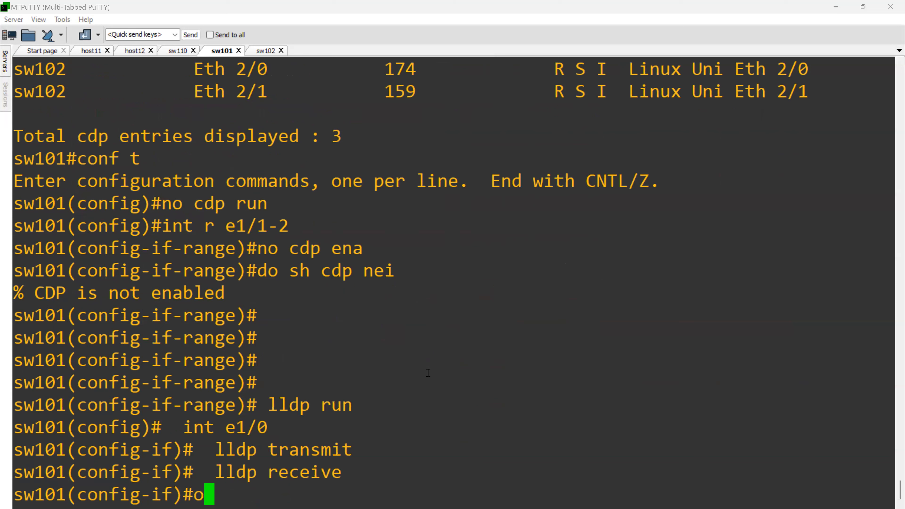
- Enable LLDP transmission and reception on sw101's interface range e1/1-2
type("int e1/")
key("BackSpace")
key("BackSpace")
key("BackSpace")
type("r e1")
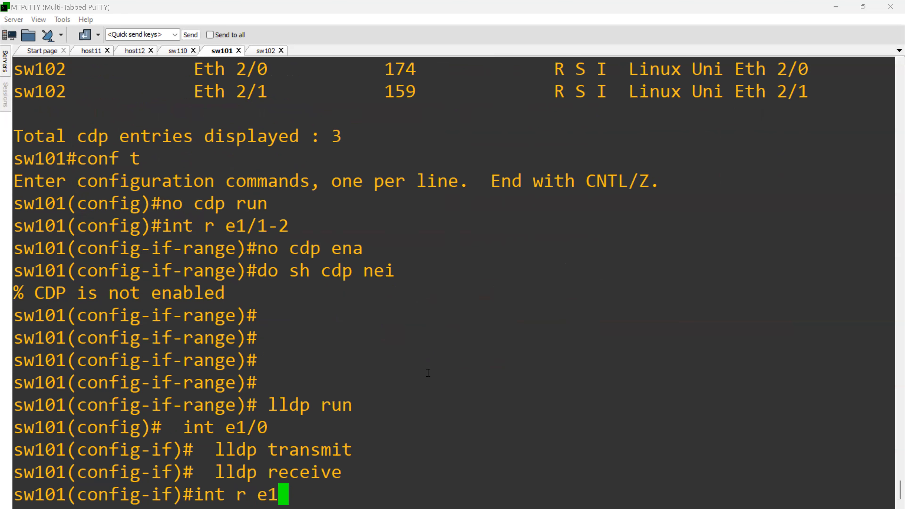
type("/1-2")
key("Return")
key("Up")
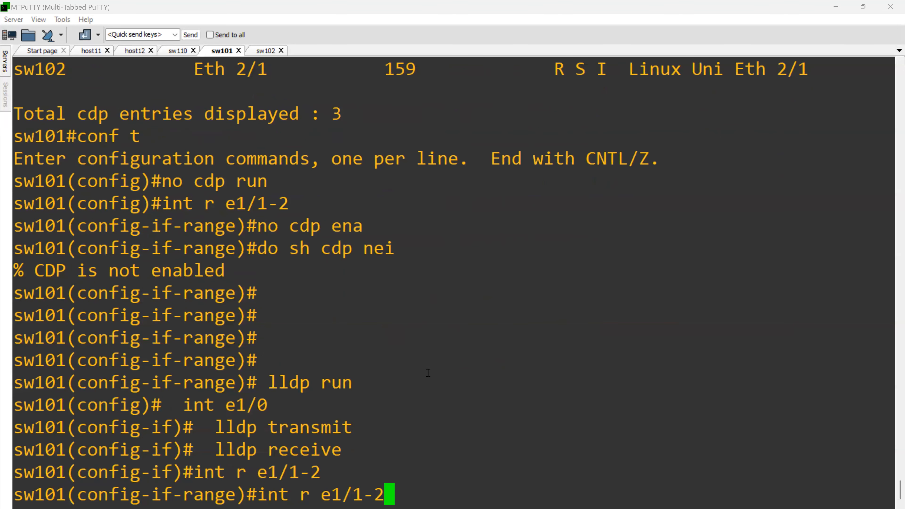
key("Up")
key("Up")
key("Return")
key("Up")
key("Up")
key("Up")
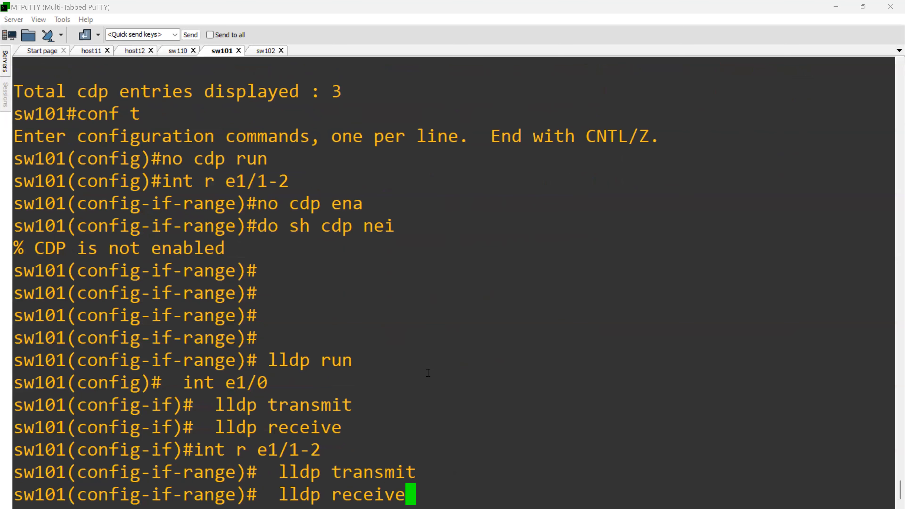
key("Return")
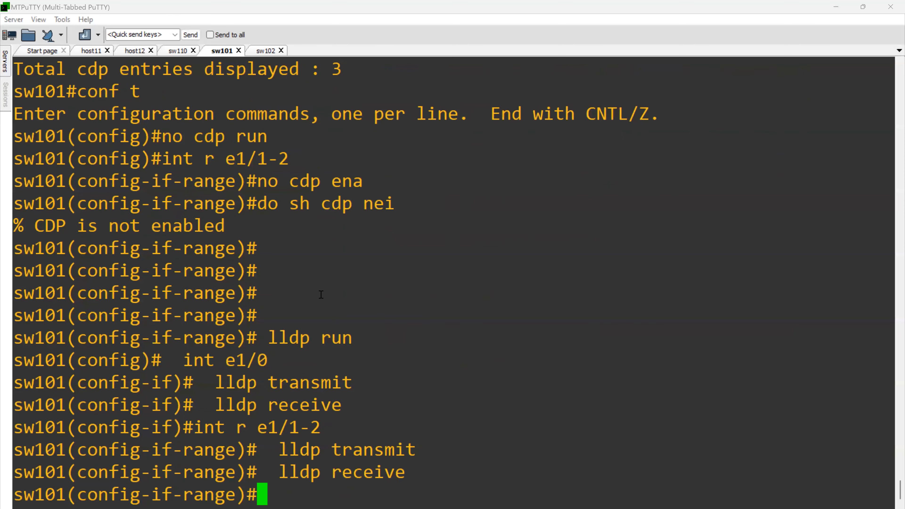
- Return to sw110, leave configuration mode and show the LLDP neighbor table
left_click(174, 52)
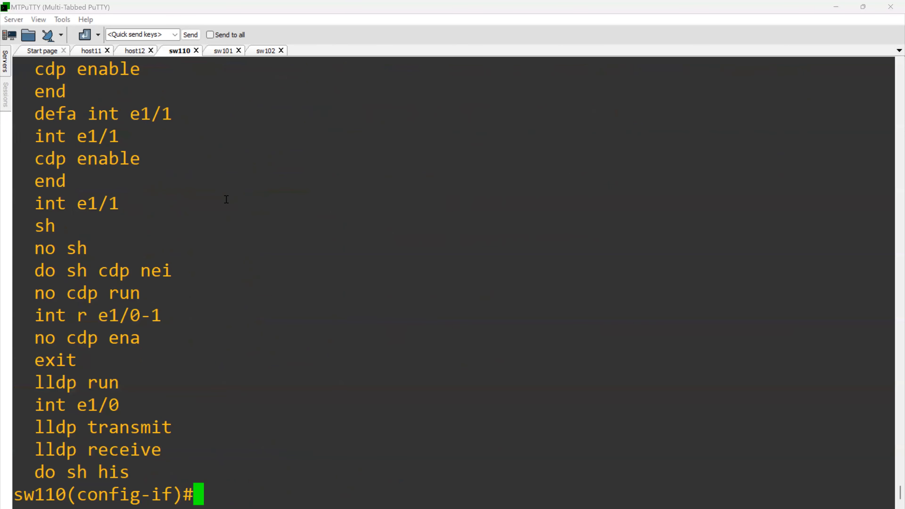
type("end")
key("Return")
type("sh")
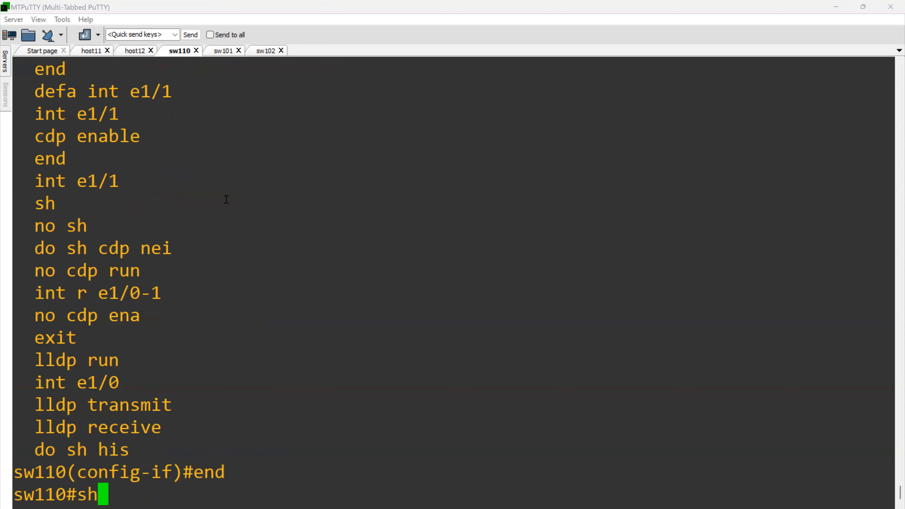
type("ow ll")
key("Tab")
type("d")
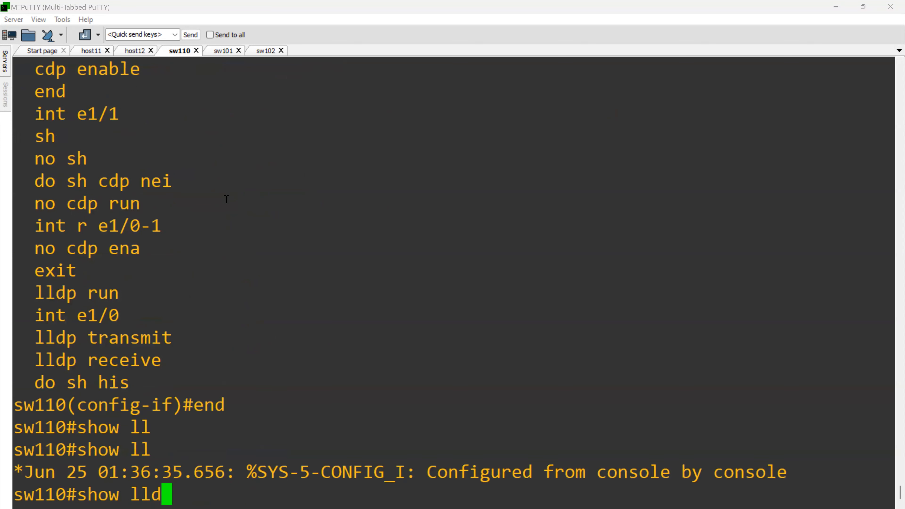
key("Tab")
type("ne")
key("Tab")
key("Return")
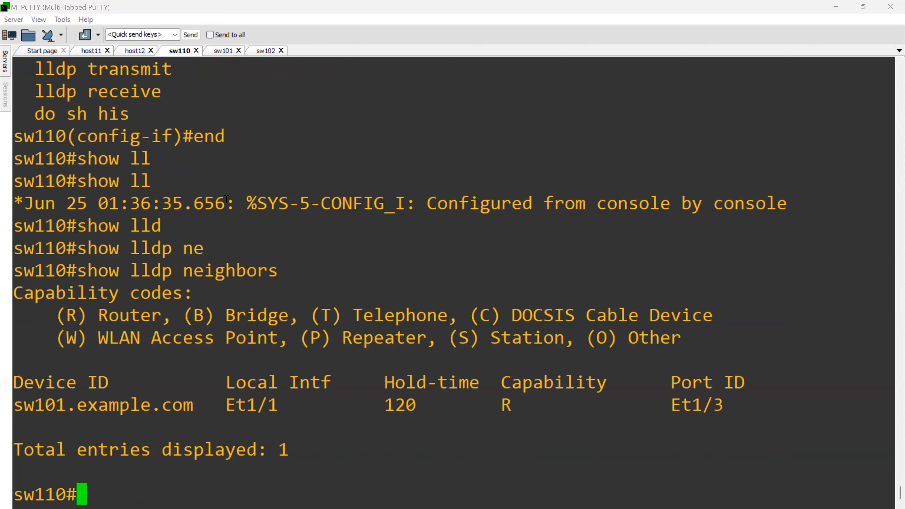
key("Return")
key("Return")
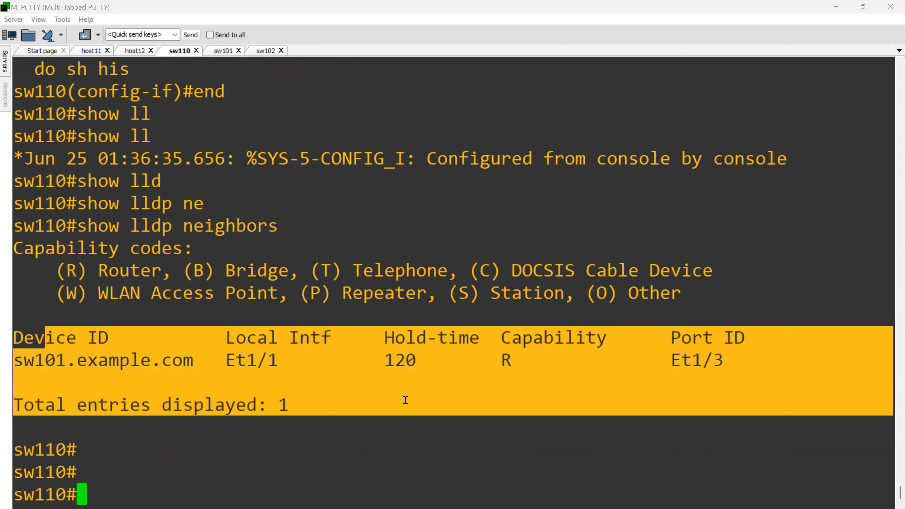
- Display the detailed LLDP neighbor information on sw110 and review the full output
key("Up")
type("de")
key("Tab")
key("Return")
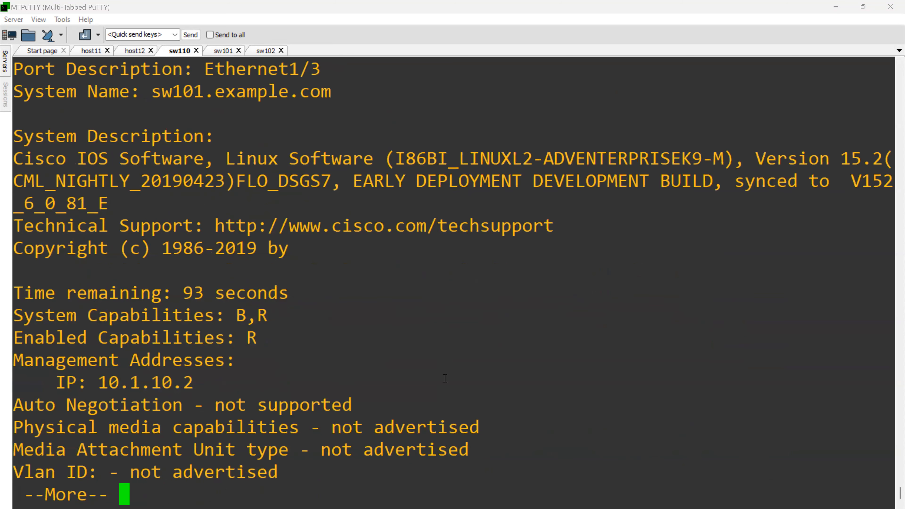
key("space")
scroll(349, 272, "up", 10)
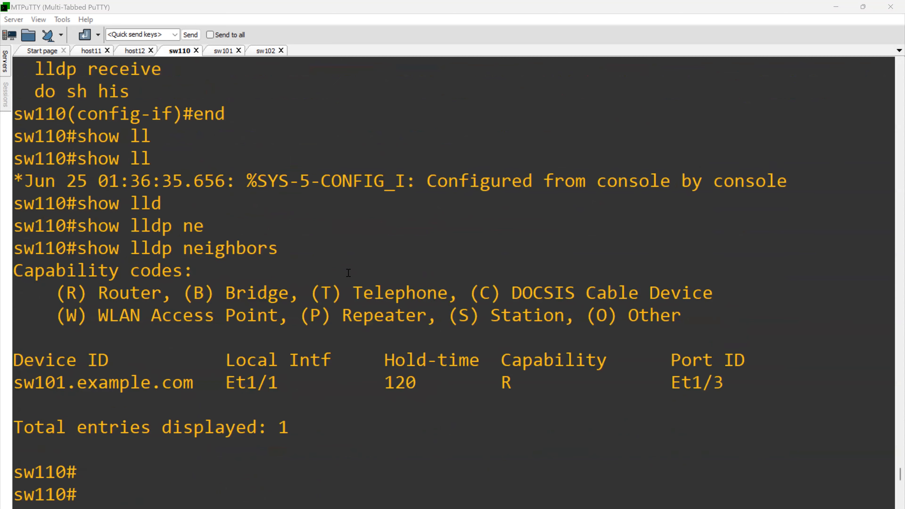
scroll(349, 272, "down", 7)
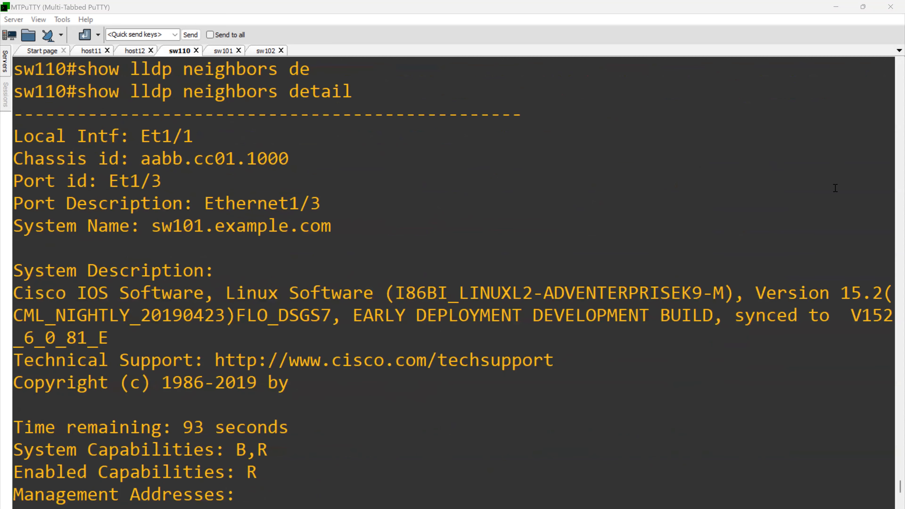
- Switch to the slide presentation, look one slide ahead of the LLDP detail slide and go back to slide 159
left_click(838, 1)
left_click_drag(372, 213, 381, 339)
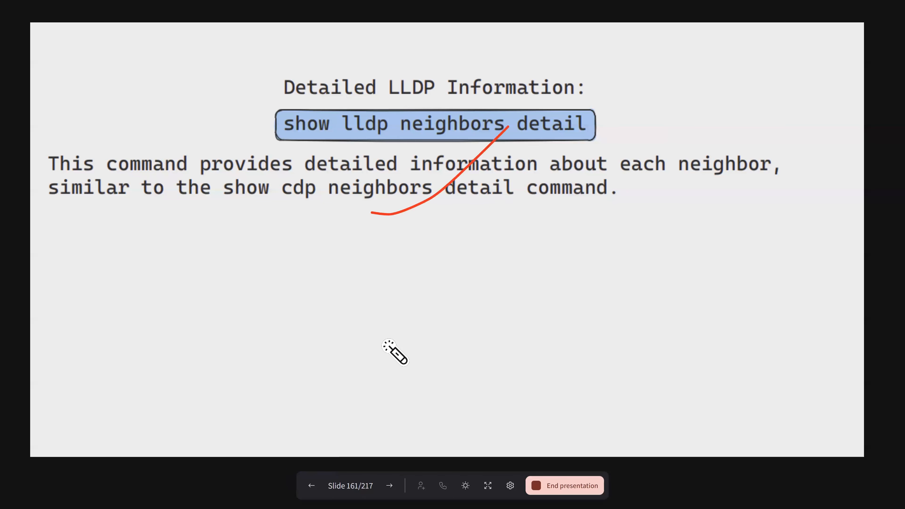
left_click(384, 488)
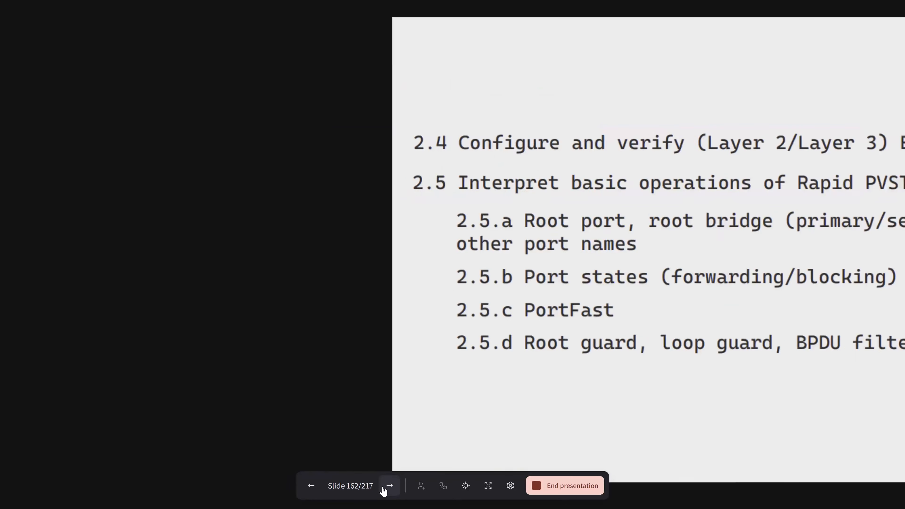
left_click(311, 486)
left_click(311, 487)
left_click(310, 487)
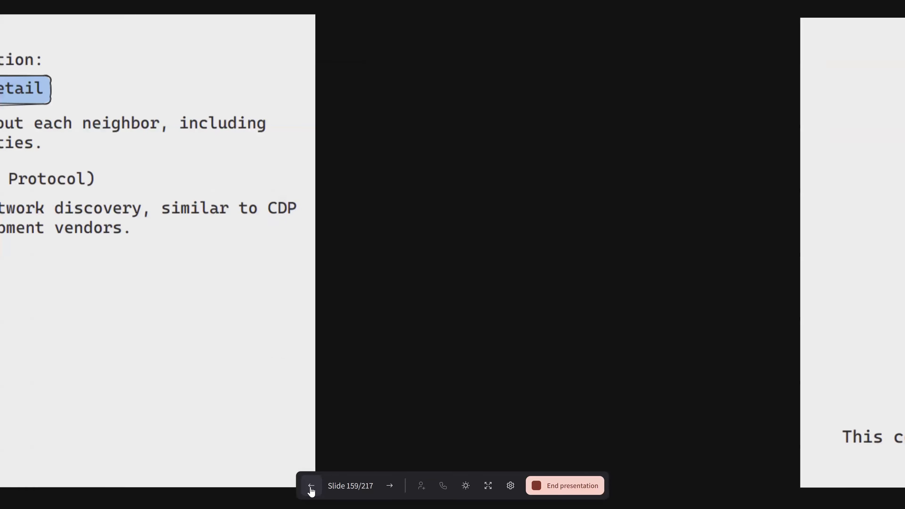
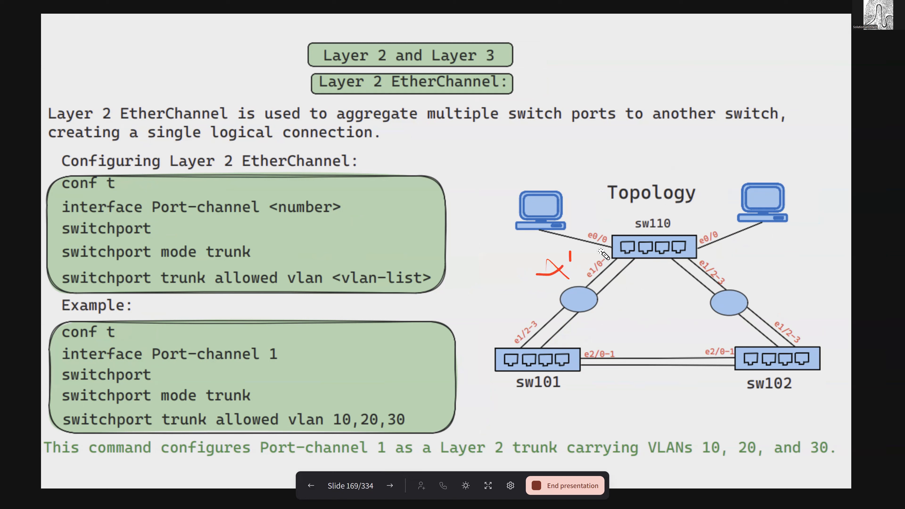
- Point out sw101, sw110 and sw102 on the topology diagram with temporary pen strokes
mouse_move(513, 274)
left_mouse_down()
mouse_move(520, 291)
mouse_move(539, 285)
left_mouse_up()
left_click_drag(508, 283, 525, 277)
left_click_drag(478, 294, 523, 340)
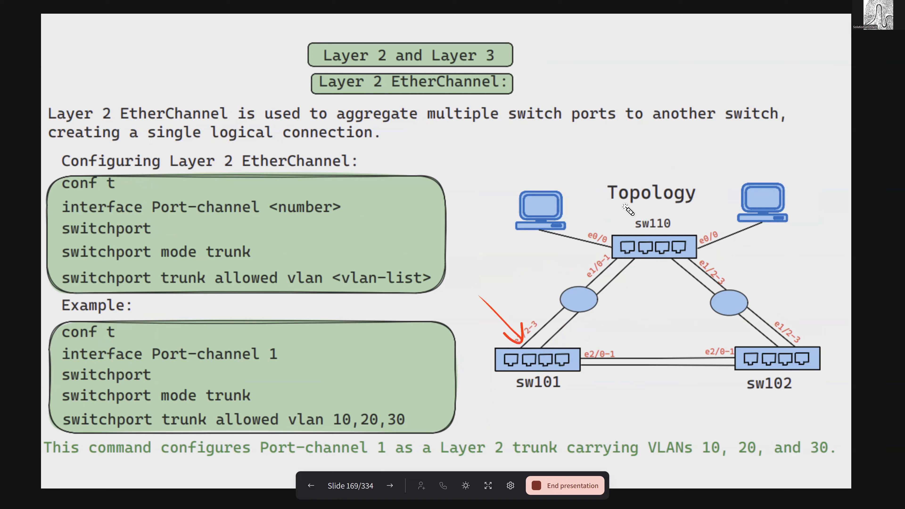
left_click_drag(598, 200, 610, 238)
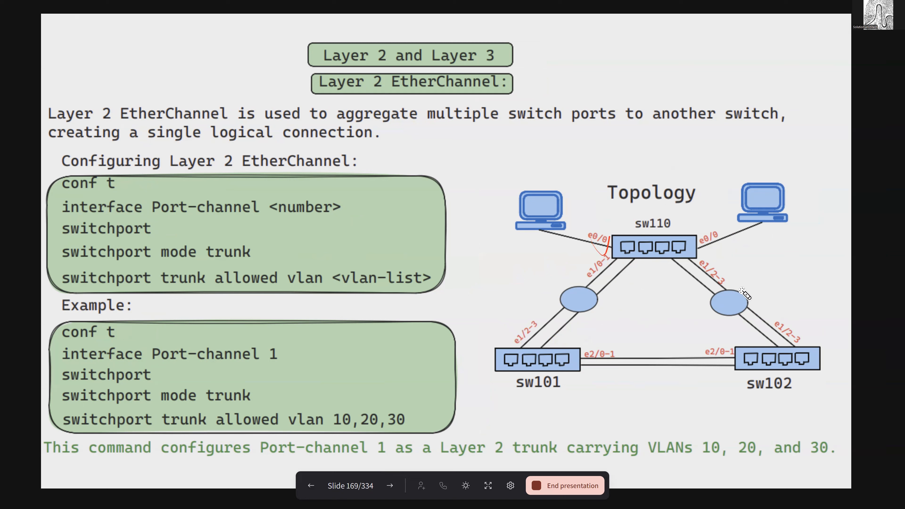
mouse_move(705, 202)
left_mouse_down()
mouse_move(706, 249)
mouse_move(714, 238)
left_mouse_up()
mouse_move(803, 264)
left_mouse_down()
mouse_move(802, 324)
mouse_move(810, 315)
left_mouse_up()
- Mark the paired links and bundles joining sw110, sw101 and sw102 on the topology with temporary pen strokes
left_click_drag(500, 306, 531, 317)
left_click_drag(498, 309, 509, 318)
mouse_move(555, 251)
left_mouse_down()
mouse_move(561, 261)
mouse_move(579, 249)
left_mouse_up()
left_click_drag(559, 258, 589, 251)
left_click_drag(707, 246, 712, 276)
left_click_drag(731, 259, 708, 248)
left_click_drag(814, 333, 803, 300)
left_click_drag(694, 360, 691, 354)
mouse_move(633, 373)
left_mouse_down()
mouse_move(628, 385)
mouse_move(645, 388)
mouse_move(691, 379)
left_mouse_up()
left_click_drag(619, 372, 673, 380)
- Mark the Layer 2 and Layer 3 headings above the EtherChannel description with temporary pen strokes
mouse_move(310, 71)
left_mouse_down()
mouse_move(358, 31)
mouse_move(392, 59)
mouse_move(321, 74)
left_mouse_up()
mouse_move(424, 51)
left_mouse_down()
mouse_move(442, 73)
mouse_move(435, 40)
left_mouse_up()
mouse_move(375, 43)
left_mouse_down()
mouse_move(299, 59)
mouse_move(385, 55)
left_mouse_up()
mouse_move(436, 42)
left_mouse_down()
mouse_move(459, 90)
mouse_move(470, 41)
left_mouse_up()
- Trace over the Port-channel trunk commands in the Layer 2 EtherChannel syntax and example boxes with temporary pen strokes
mouse_move(152, 329)
left_mouse_down()
mouse_move(360, 410)
mouse_move(301, 445)
left_mouse_up()
mouse_move(262, 341)
left_mouse_down()
mouse_move(280, 365)
mouse_move(263, 334)
left_mouse_up()
mouse_move(148, 365)
left_mouse_down()
mouse_move(144, 391)
mouse_move(146, 372)
left_mouse_up()
mouse_move(159, 371)
left_mouse_down()
mouse_move(160, 382)
mouse_move(176, 375)
mouse_move(217, 385)
mouse_move(216, 395)
mouse_move(344, 380)
left_mouse_up()
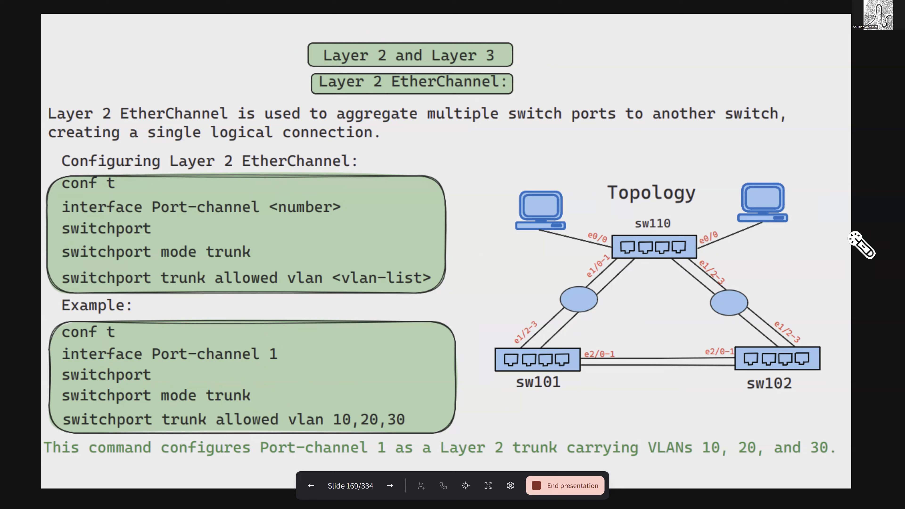
mouse_move(341, 396)
left_mouse_down()
mouse_move(433, 441)
mouse_move(336, 415)
mouse_move(374, 397)
left_mouse_up()
left_click_drag(417, 196, 420, 380)
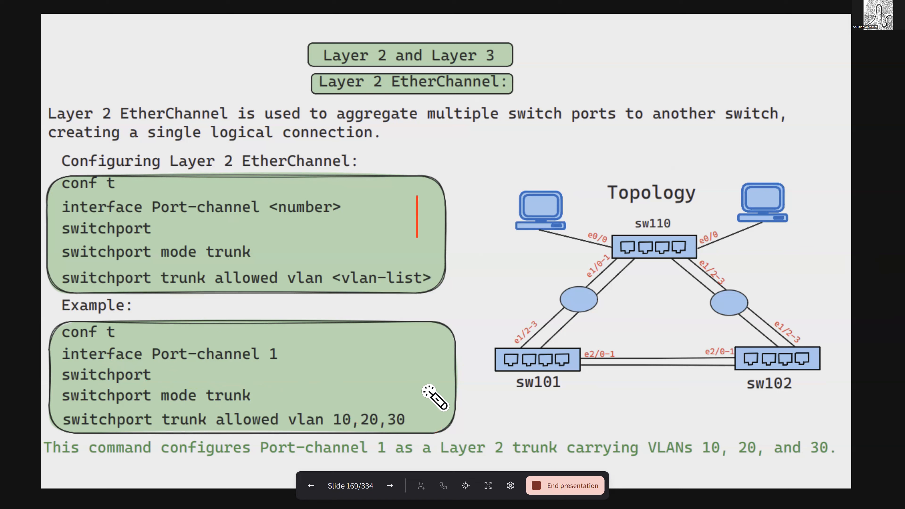
left_click_drag(418, 273, 420, 375)
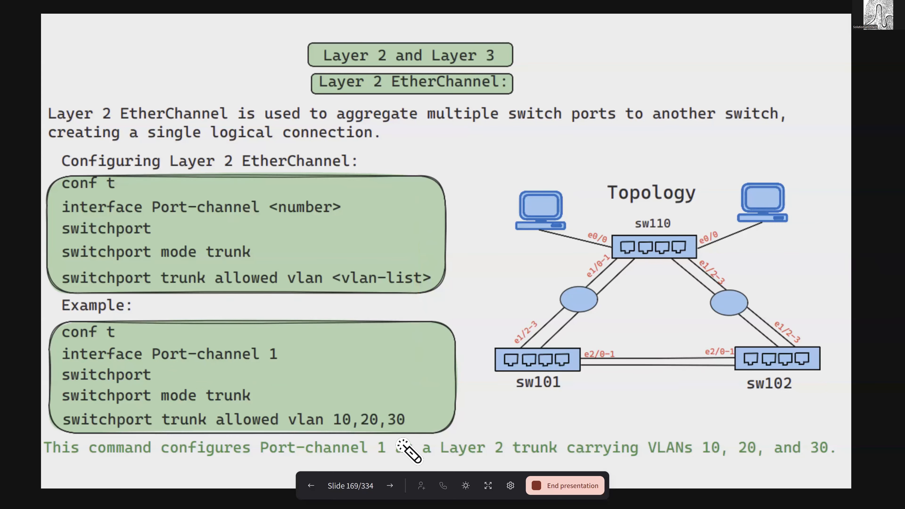
- Advance to slide 170 and mark the no switchport and ip address commands of the Layer 3 EtherChannel configuration
left_click(390, 486)
mouse_move(217, 217)
left_mouse_down()
mouse_move(58, 213)
mouse_move(163, 238)
mouse_move(141, 220)
left_mouse_up()
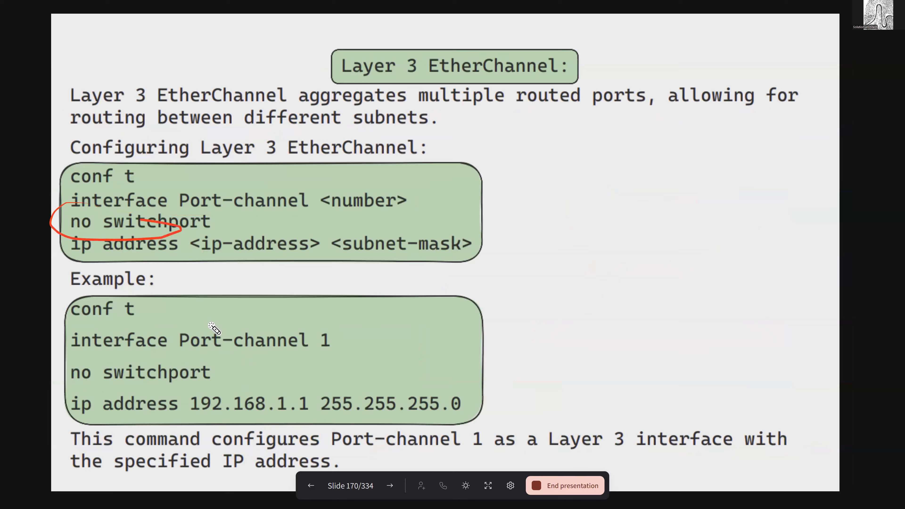
mouse_move(342, 250)
left_mouse_down()
mouse_move(229, 266)
mouse_move(321, 236)
left_mouse_up()
mouse_move(276, 390)
left_mouse_down()
mouse_move(309, 440)
mouse_move(355, 375)
left_mouse_up()
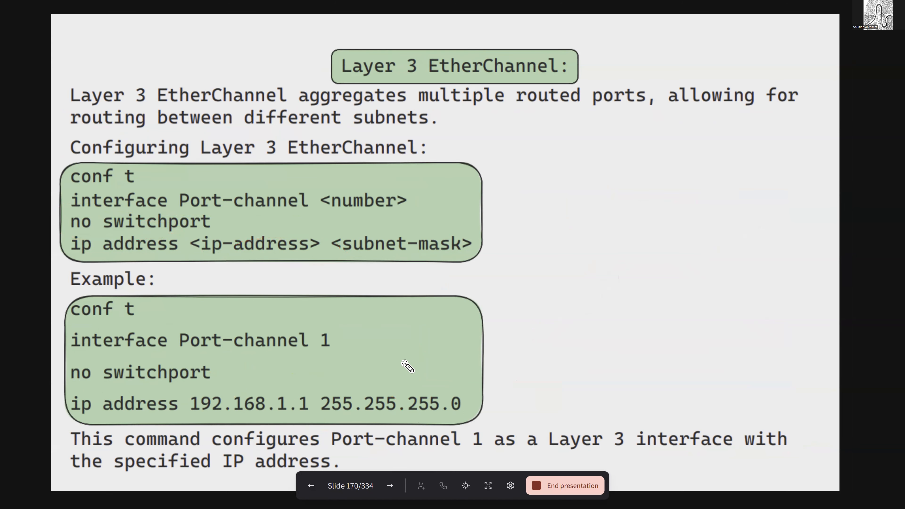
mouse_move(401, 42)
left_mouse_down()
mouse_move(316, 71)
mouse_move(378, 28)
left_mouse_up()
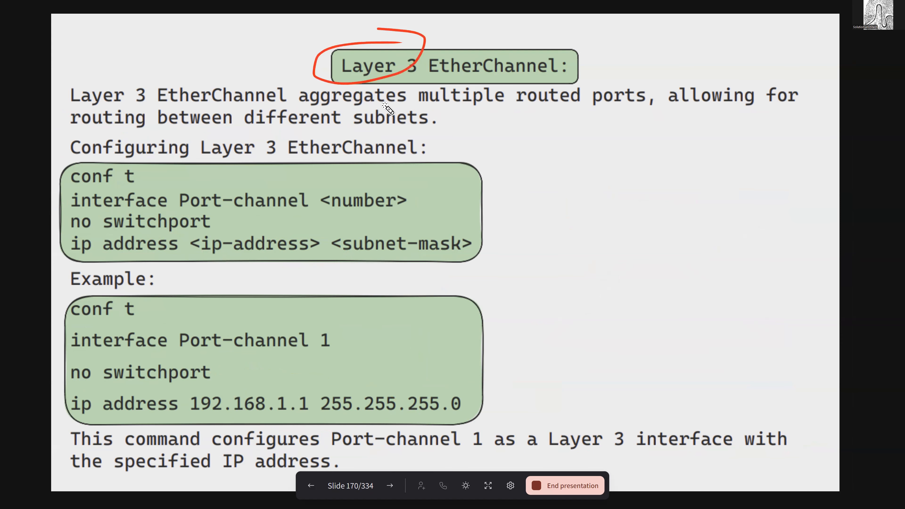
- Look at slide 171, return to slide 170 and add an on-screen text note beside it reading "LACP", "active", "passi"
left_click(391, 484)
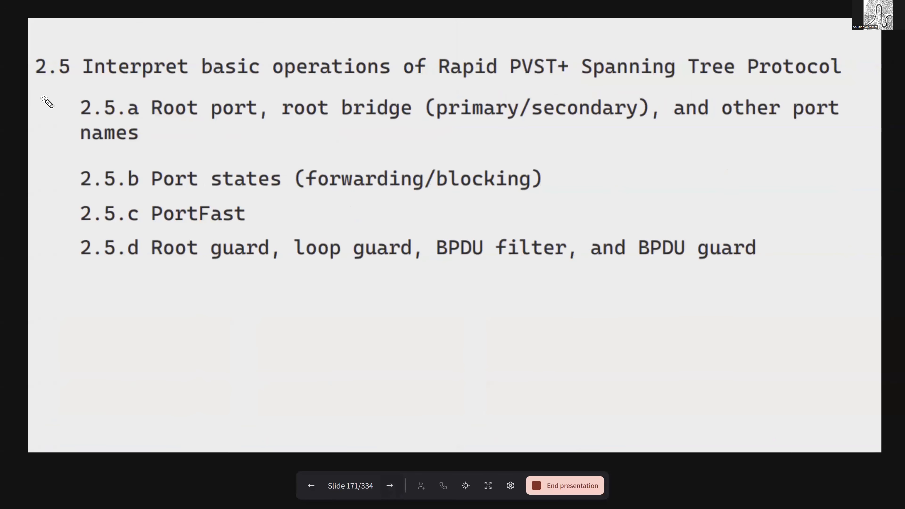
left_click(318, 488)
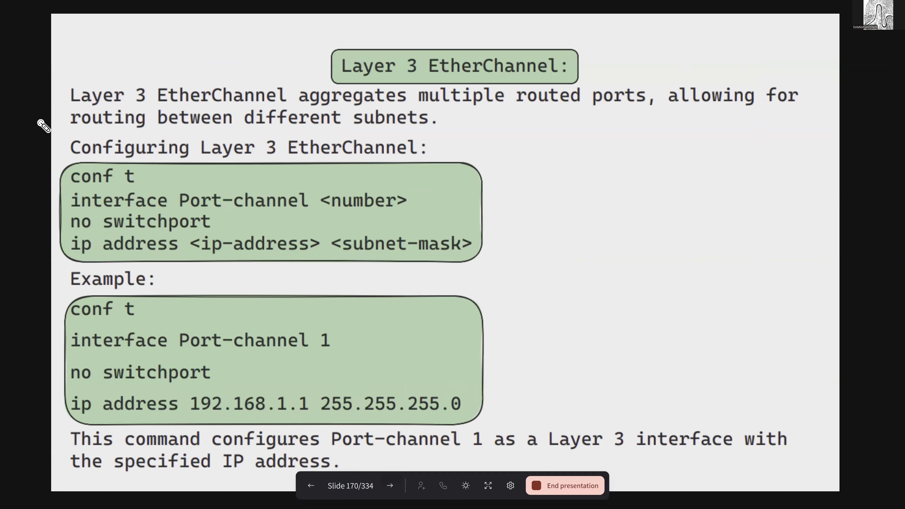
left_click(844, 48)
type("activ")
key("BackSpace")
key("BackSpace")
key("BackSpace")
key("BackSpace")
type("L")
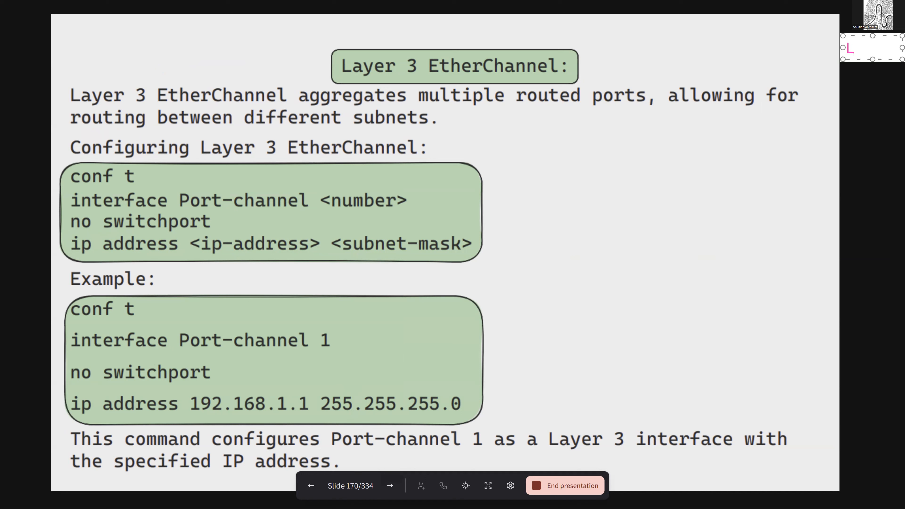
type("ACP")
key("Return")
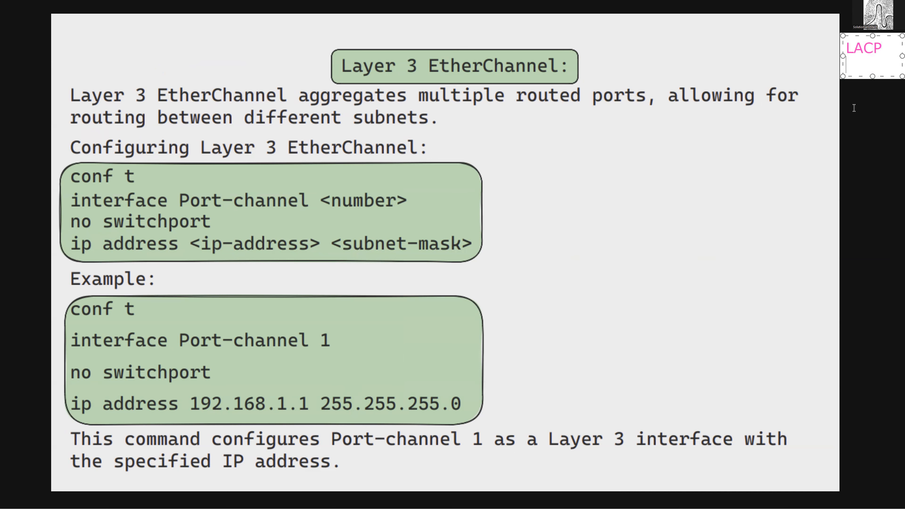
type("active")
key("Return")
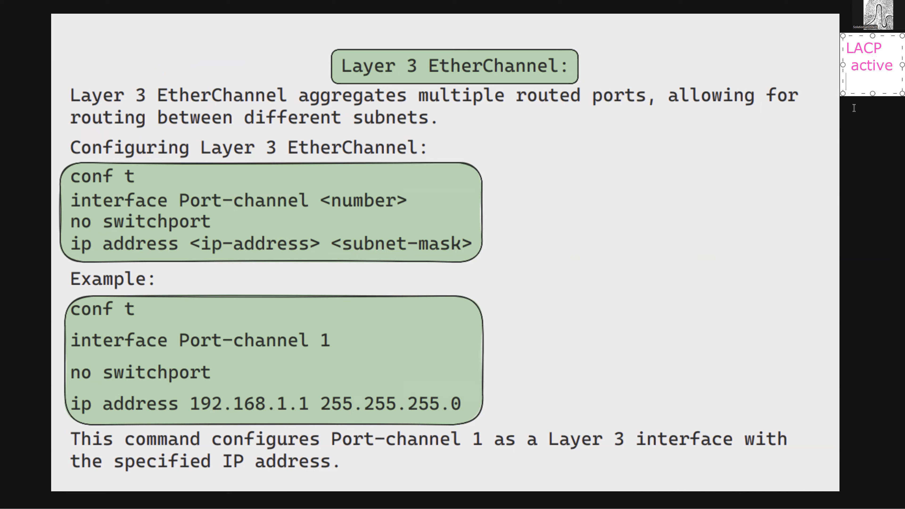
type("passi")
key("Return")
key("BackSpace")
key("Return")
key("Return")
- Extend the note with "Manual" and "on", plus a separate block reading "EtherC", "L2", "L3", and finish the text
type("Manual")
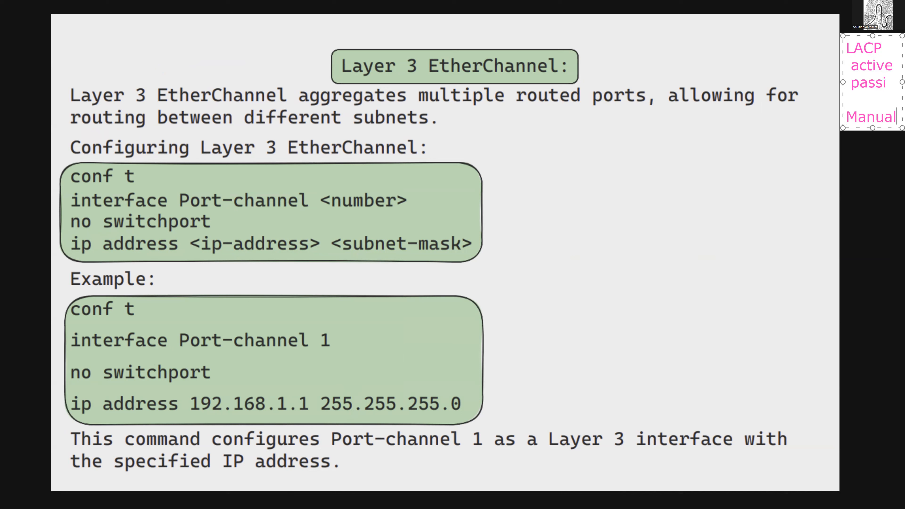
key("Return")
type("on")
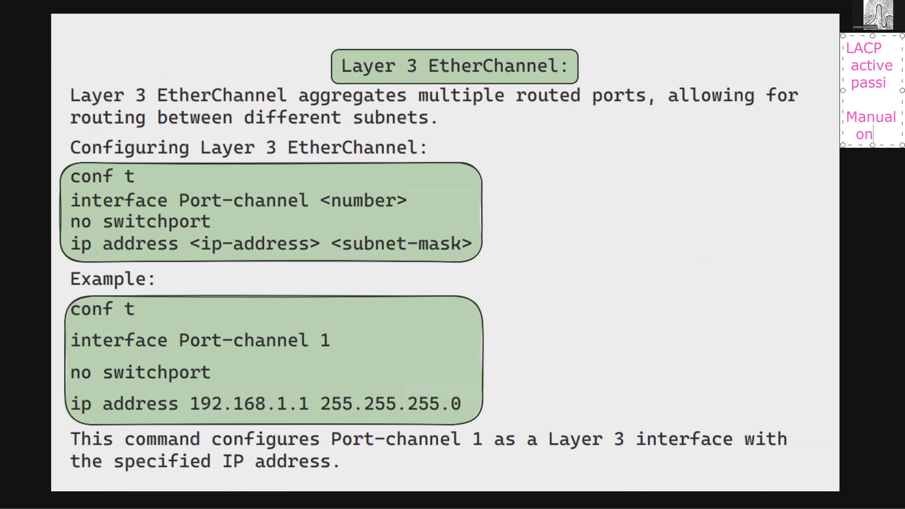
key("Return")
key("Return")
type("Etherc")
key("BackSpace")
type("C")
key("Return")
type("L2")
key("Return")
type("L3")
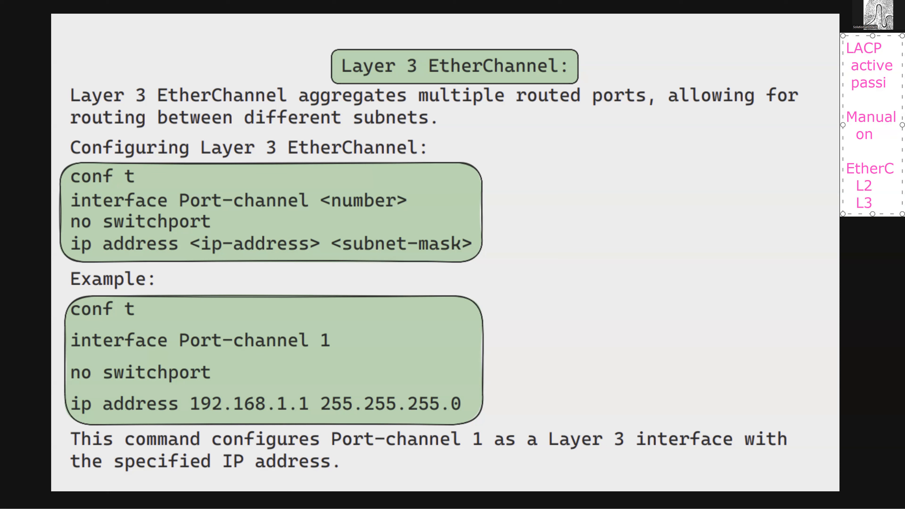
left_click(805, 102)
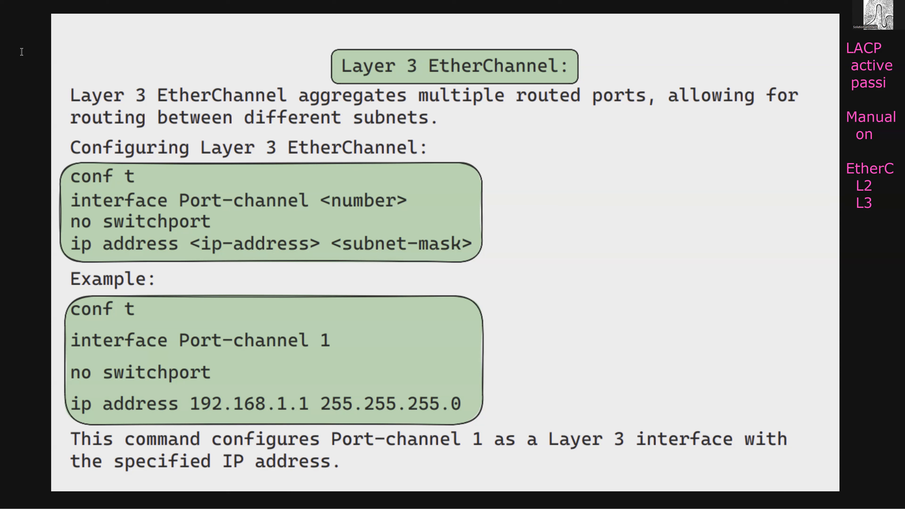
- Go back to slide 169, switch to MTPuTTY's sw110 session and narrow its window to reveal the topology
mouse_move(350, 488)
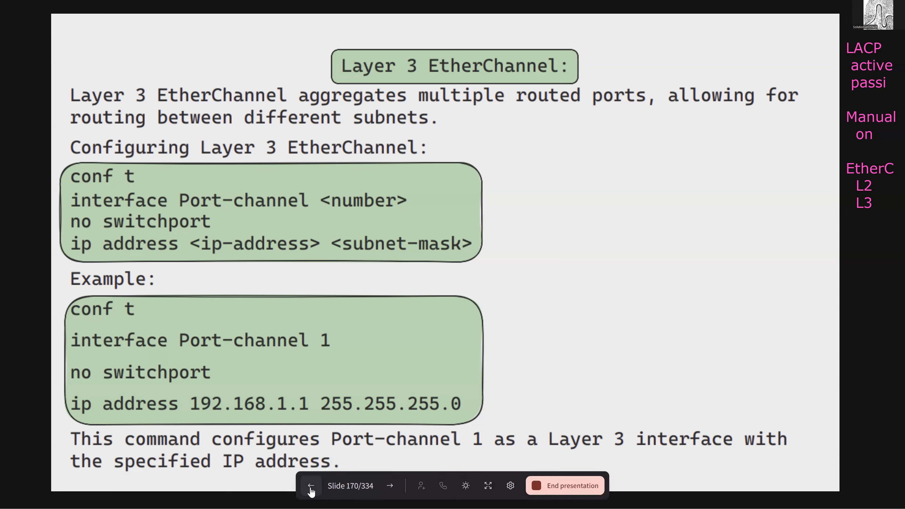
left_click(312, 490)
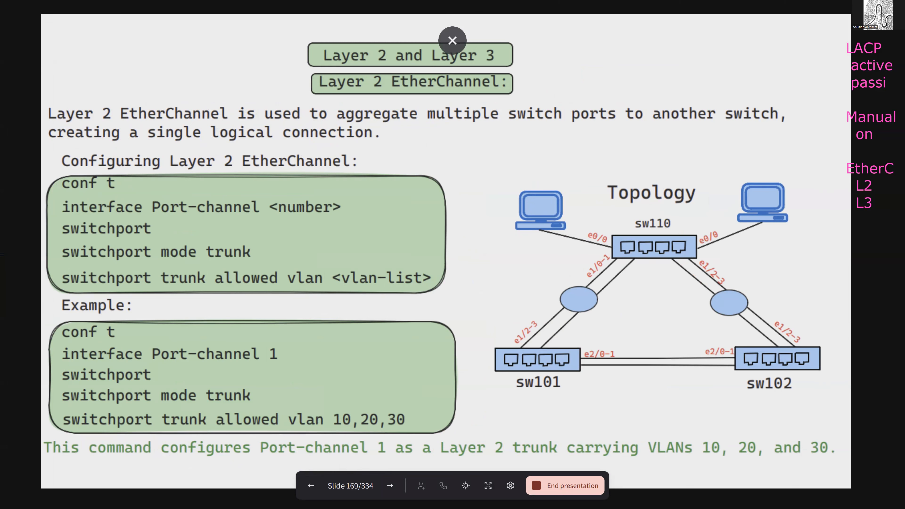
key("alt+Tab")
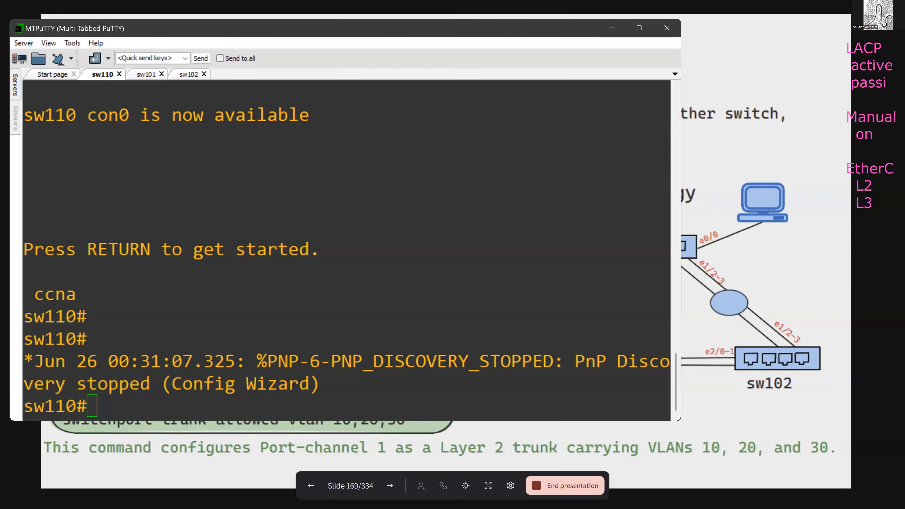
left_click_drag(461, 30, 461, 26)
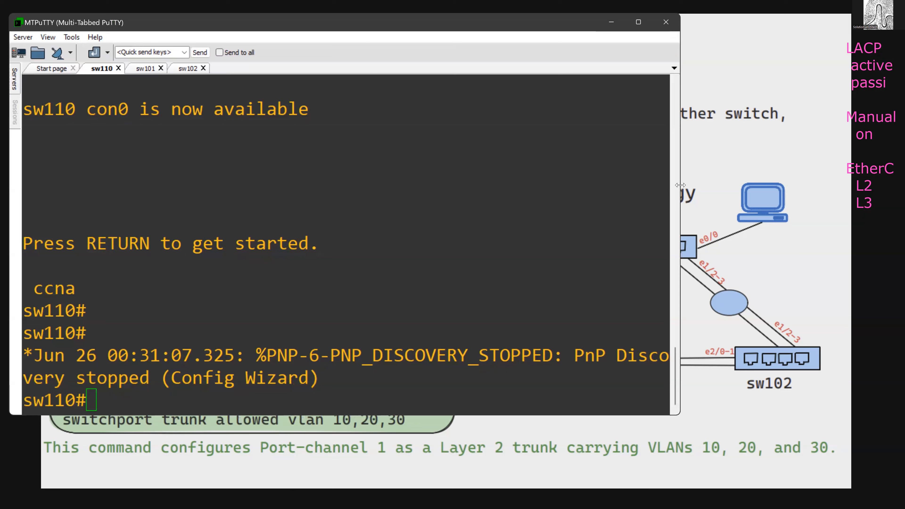
left_click_drag(681, 185, 542, 185)
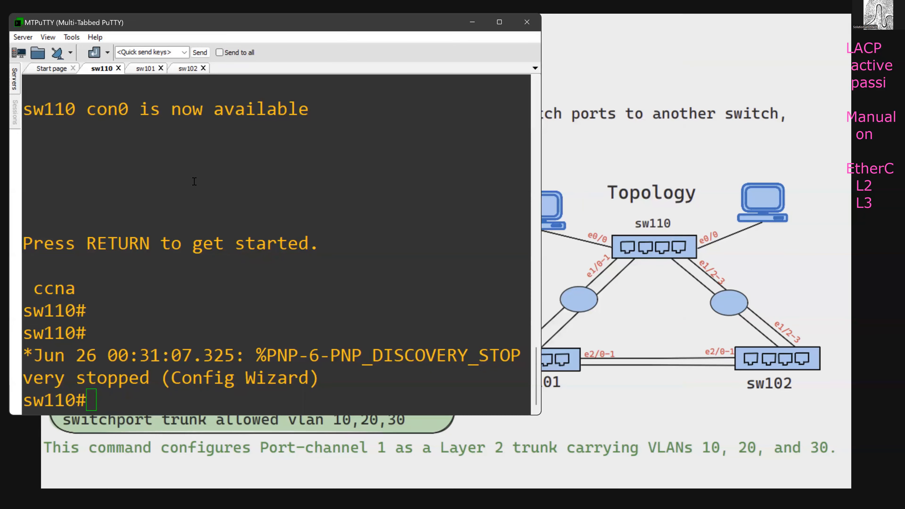
left_click(202, 188)
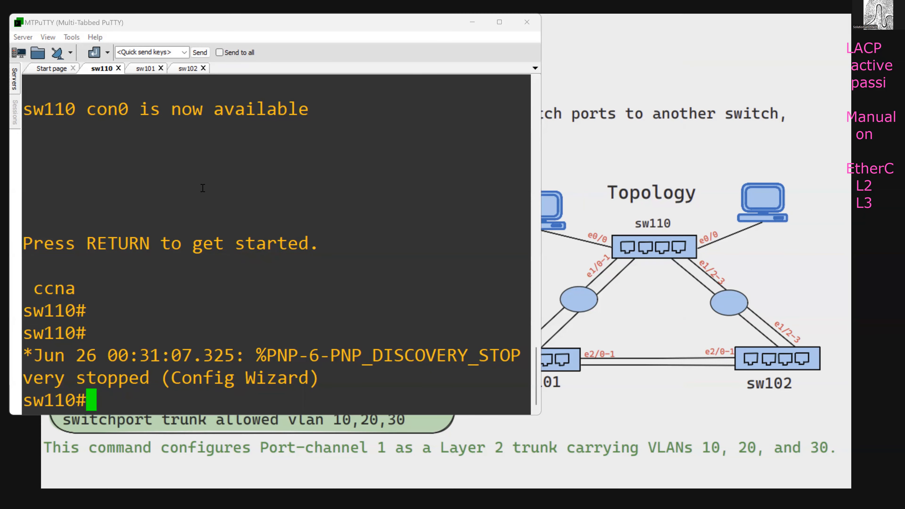
- Enter configuration mode on sw110 and reset interfaces e1/0 and e1/1 to their default configuration
type("conf t")
key("Return")
type("defa int e1")
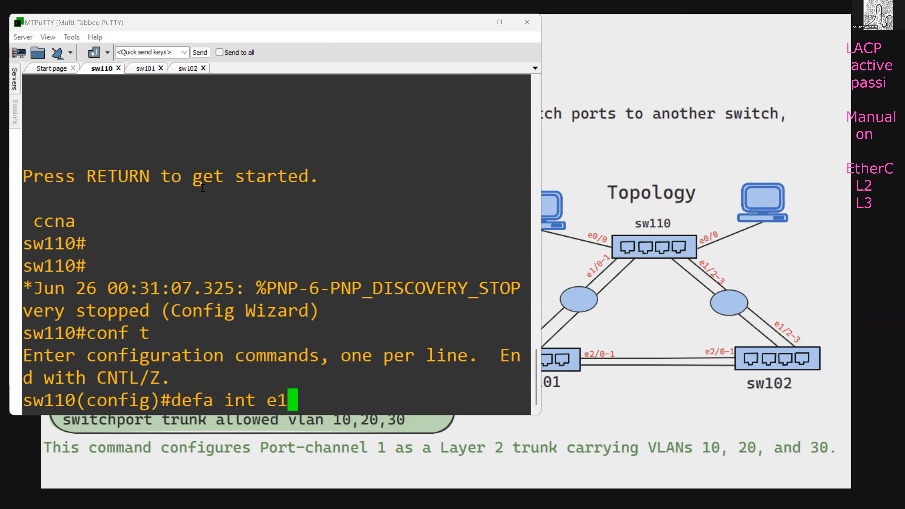
type("/0")
key("Return")
key("Up")
key("BackSpace")
type("1")
key("Return")
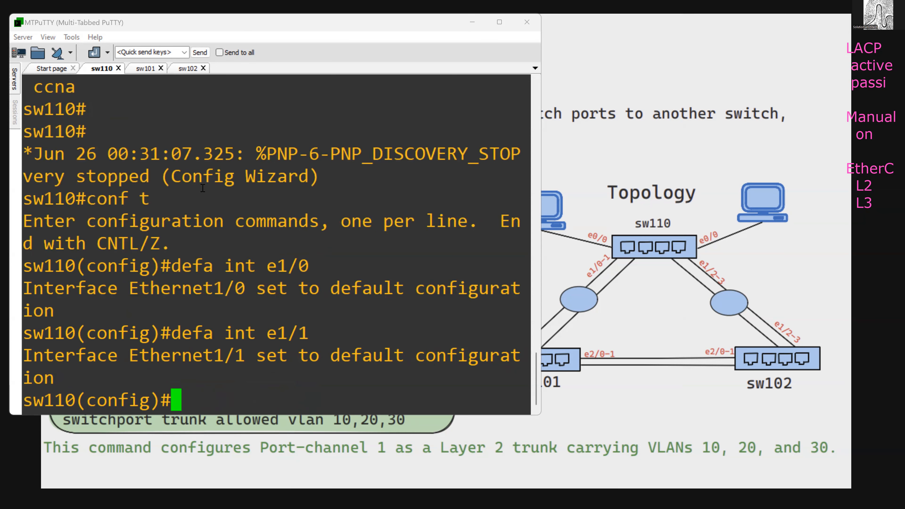
- Shut down and re-enable the interface range e1/0-1 on sw110
type("int e")
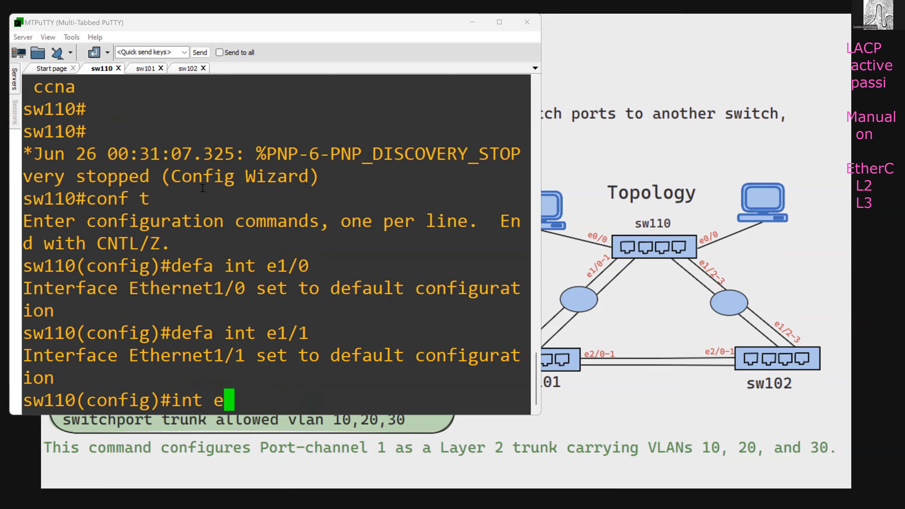
type(" e1/")
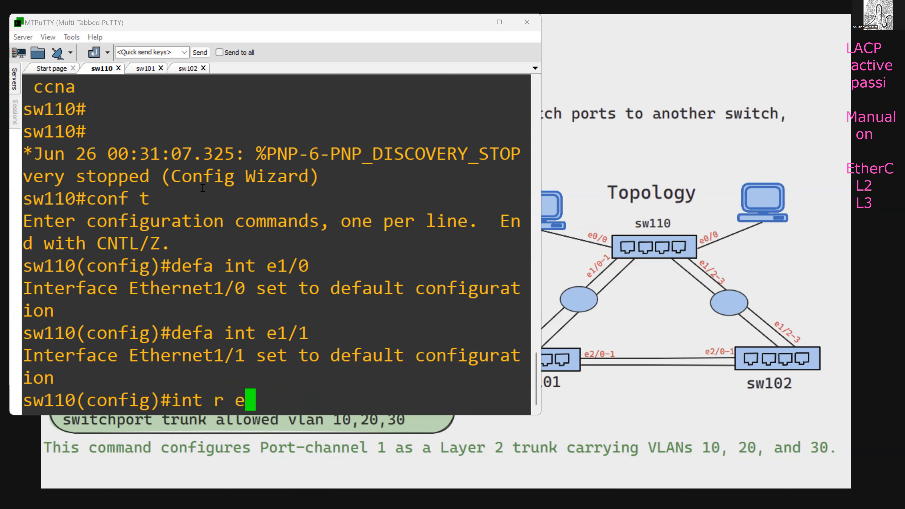
type("0-1")
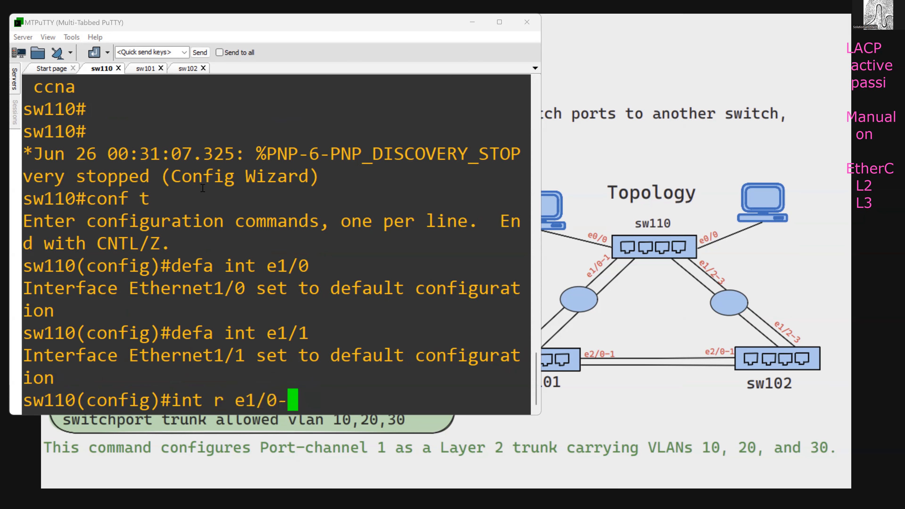
key("Return")
type("sh")
key("Return")
type("no sh")
key("Return")
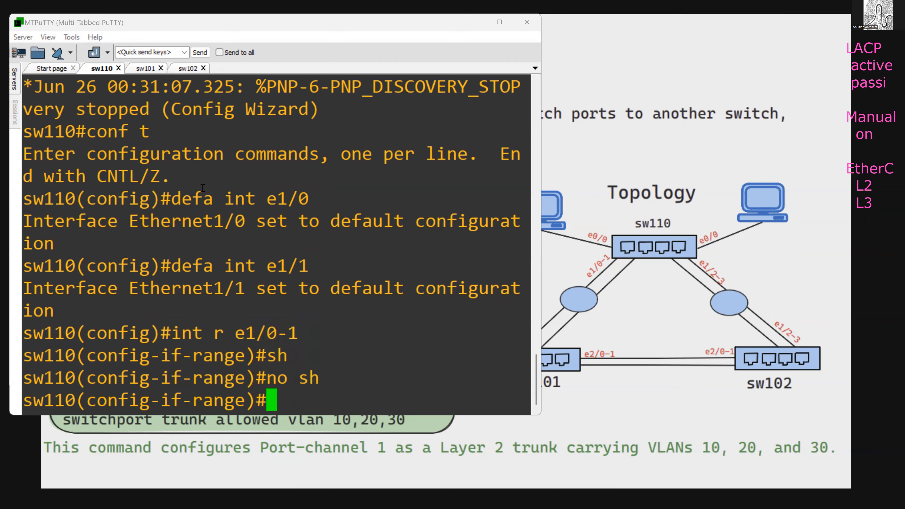
key("Return")
key("Return")
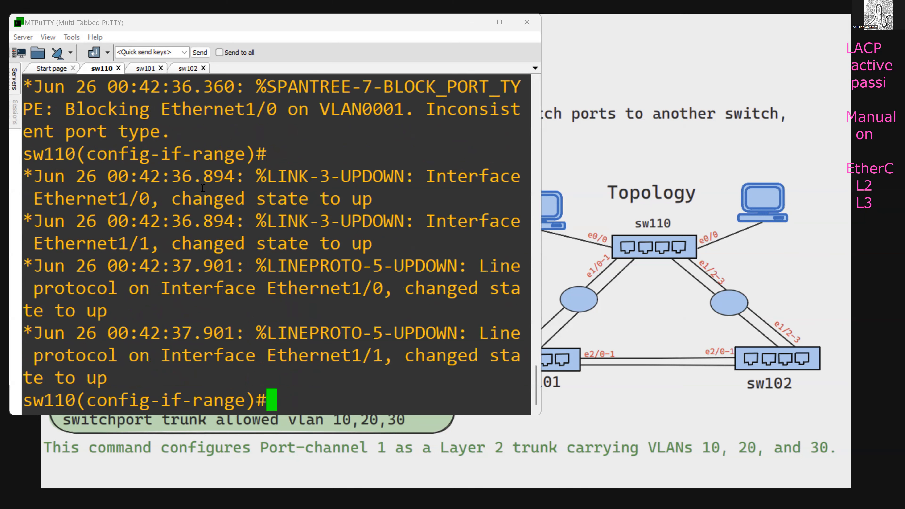
- Start the channel-group 1 mode command on the interface range and list the available mode options
type("cha")
key("Tab")
type("g")
key("Tab")
type("1 mod")
key("Tab")
type("ac")
key("Tab")
key("BackSpace")
key("BackSpace")
key("BackSpace")
key("BackSpace")
key("Tab")
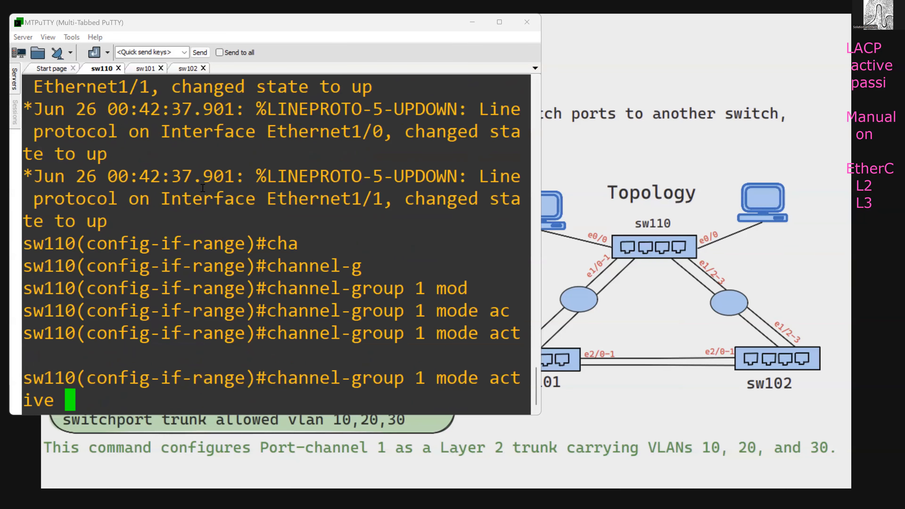
key("BackSpace")
key("BackSpace")
key("BackSpace")
key("BackSpace")
key("BackSpace")
key("BackSpace")
key("BackSpace")
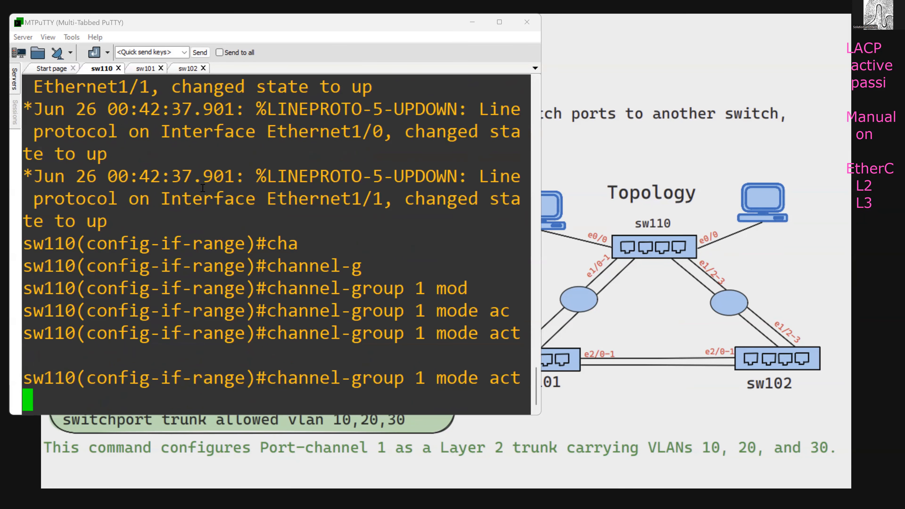
type("?")
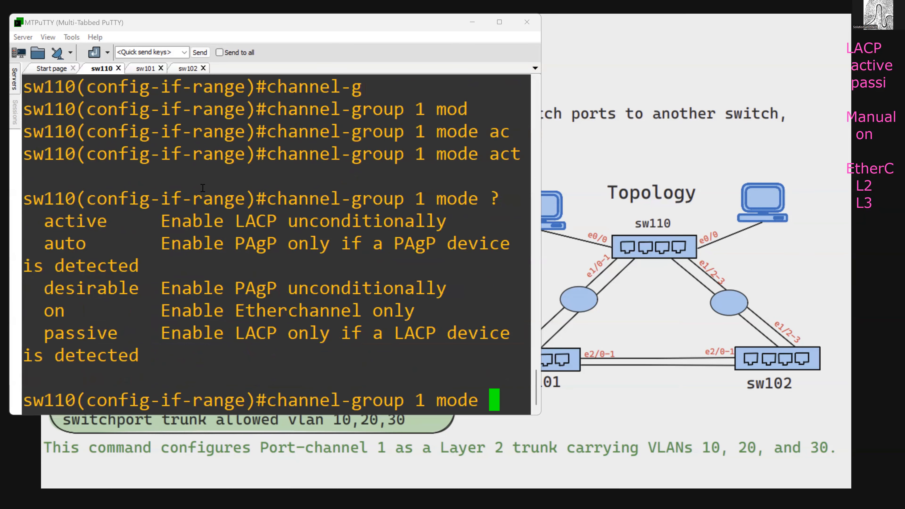
- Examine the listed LACP and PAgP channel-group modes, highlighting active, auto and desirable
double_click(69, 222)
left_click_drag(220, 228, 342, 233)
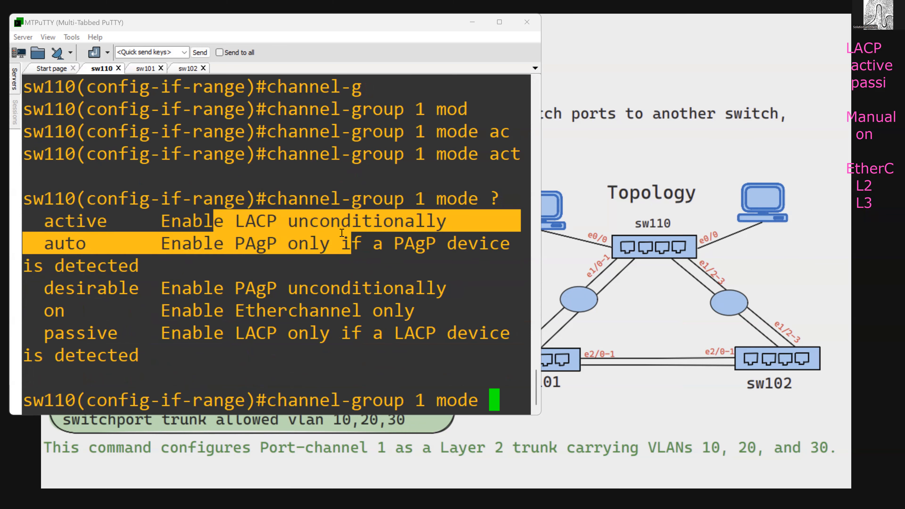
left_click(220, 266)
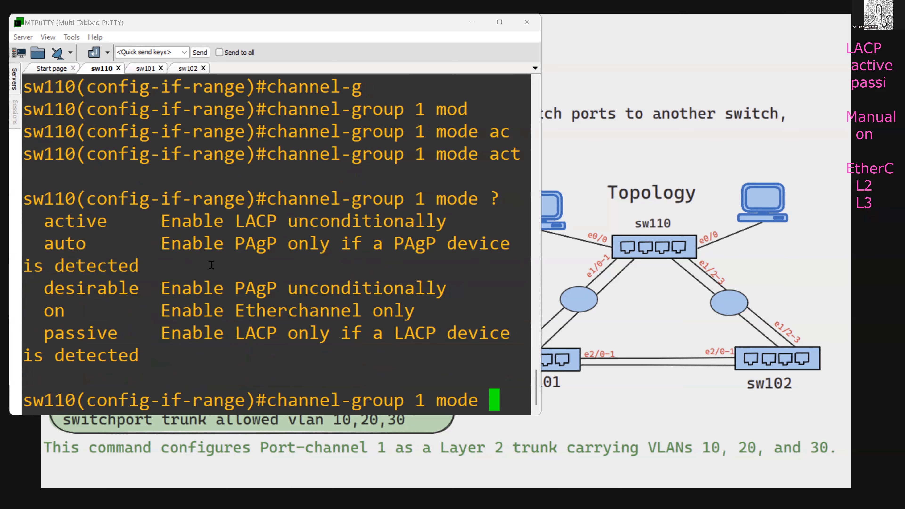
double_click(254, 243)
double_click(257, 289)
double_click(64, 244)
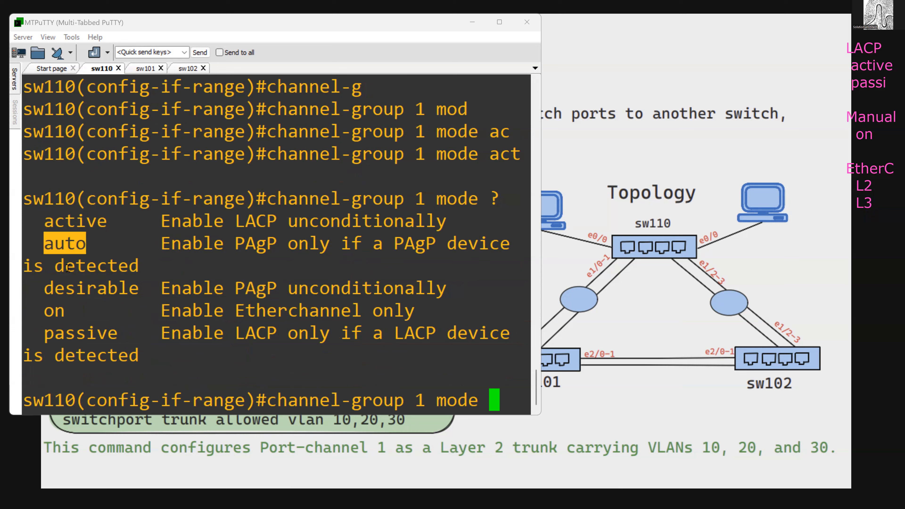
double_click(78, 291)
left_click_drag(63, 242, 488, 286)
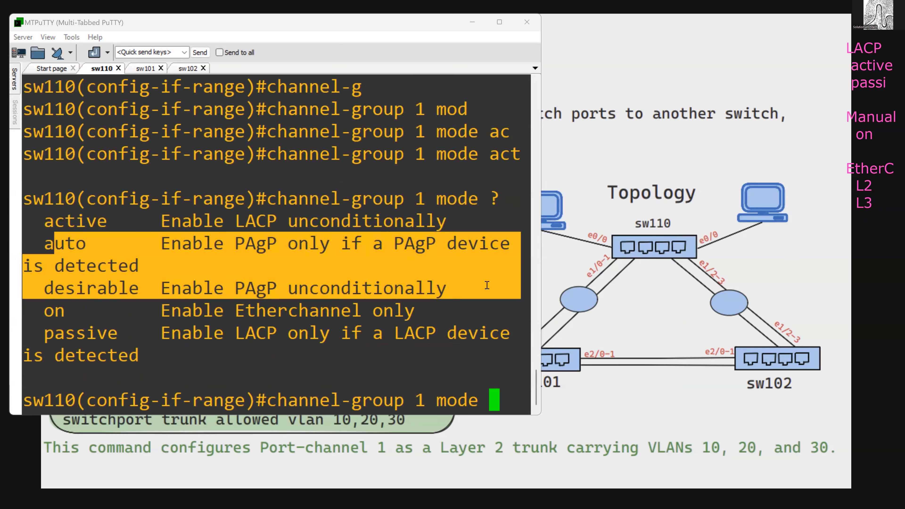
- Compare the LACP modes active and passive with the static on mode in the channel-group option list
left_click(334, 270)
double_click(268, 221)
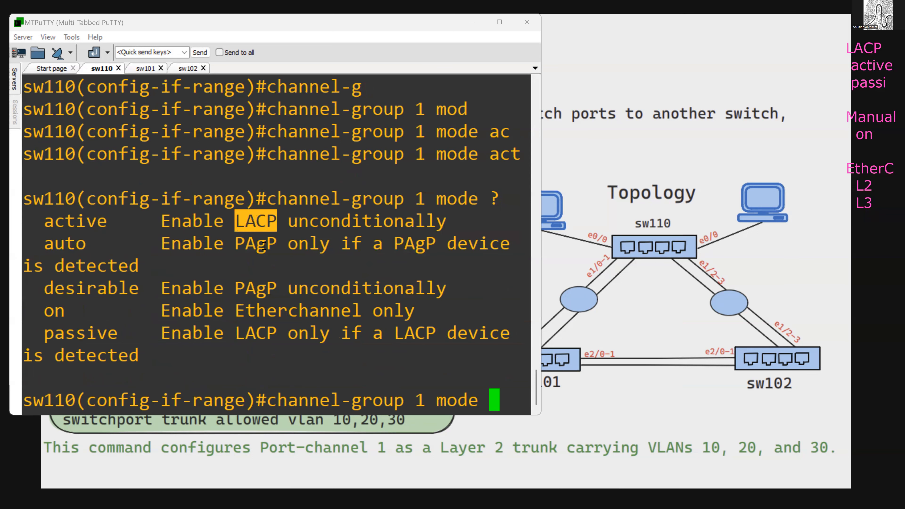
double_click(255, 333)
double_click(261, 221)
double_click(248, 330)
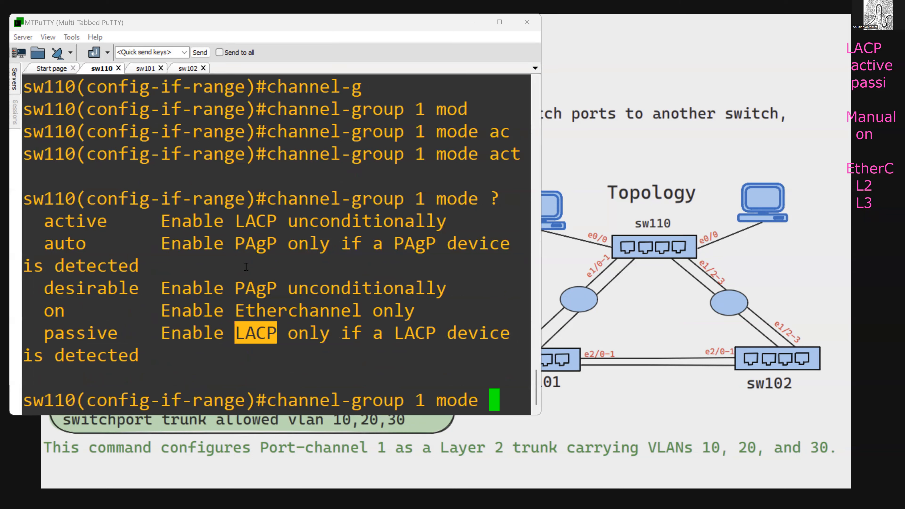
double_click(247, 218)
double_click(254, 334)
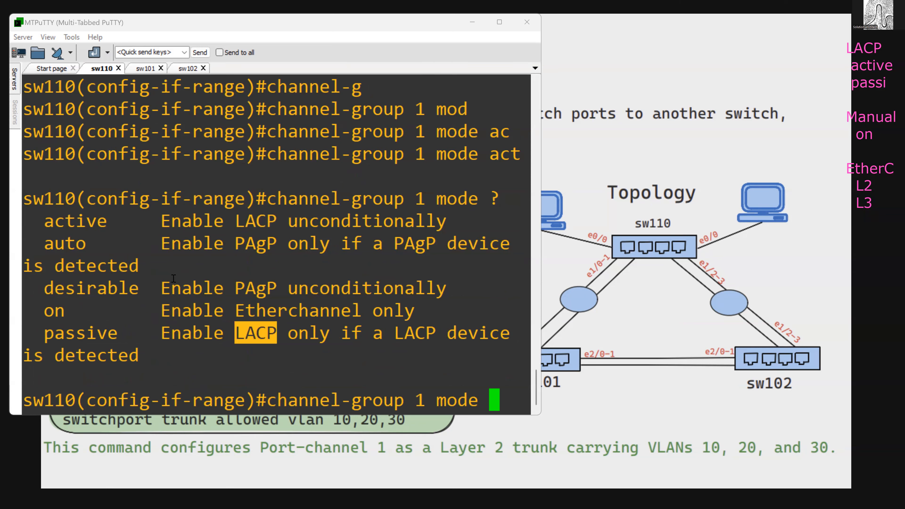
double_click(81, 219)
double_click(93, 335)
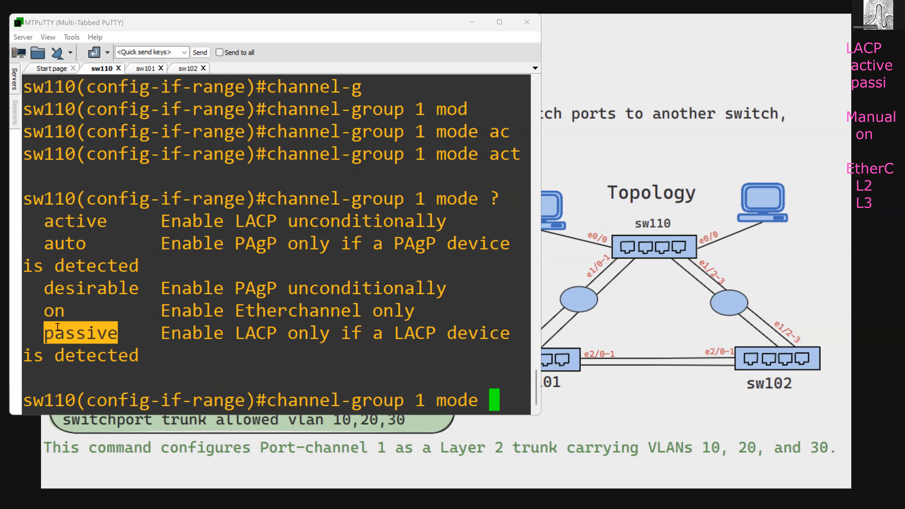
double_click(63, 310)
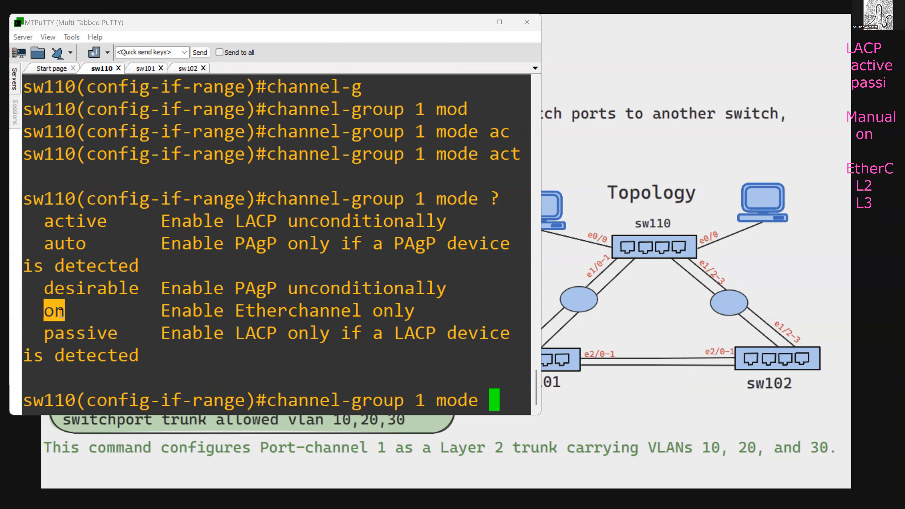
left_click(260, 318)
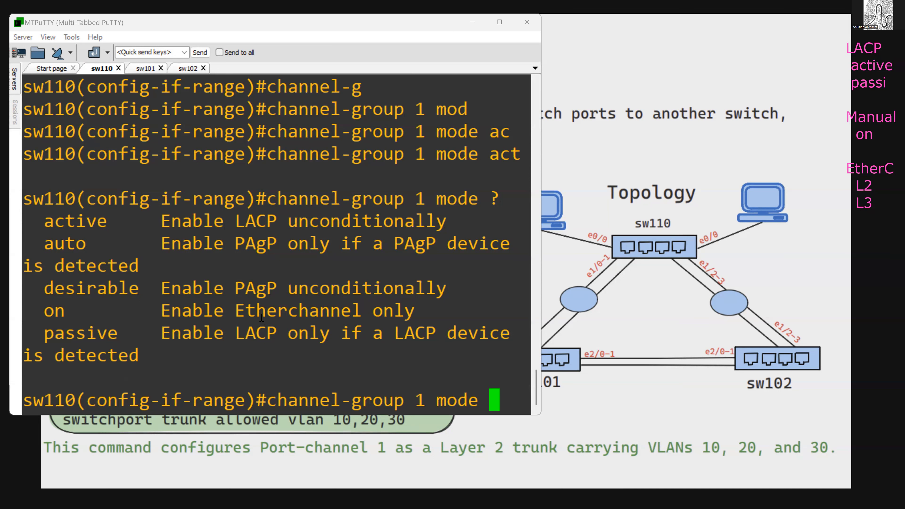
- Assign sw110's interface range e1/0-1 to channel group 1 in active mode
type("active")
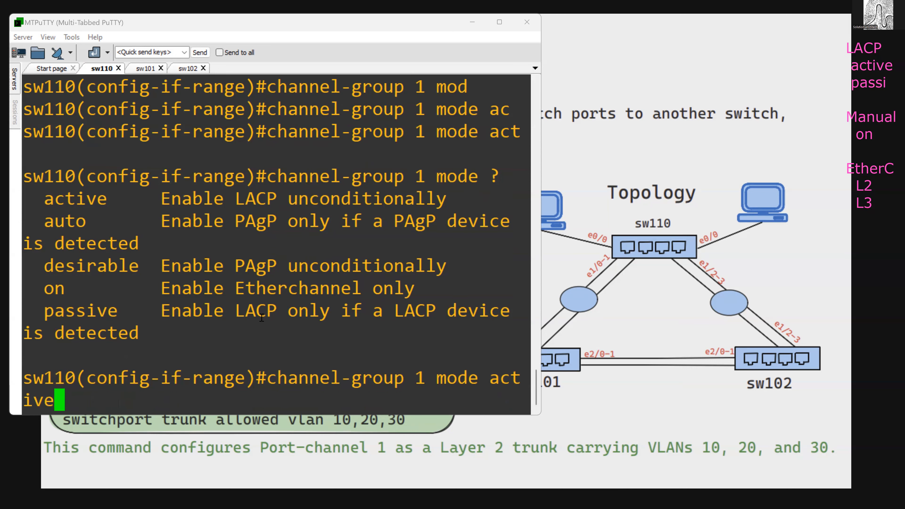
key("Return")
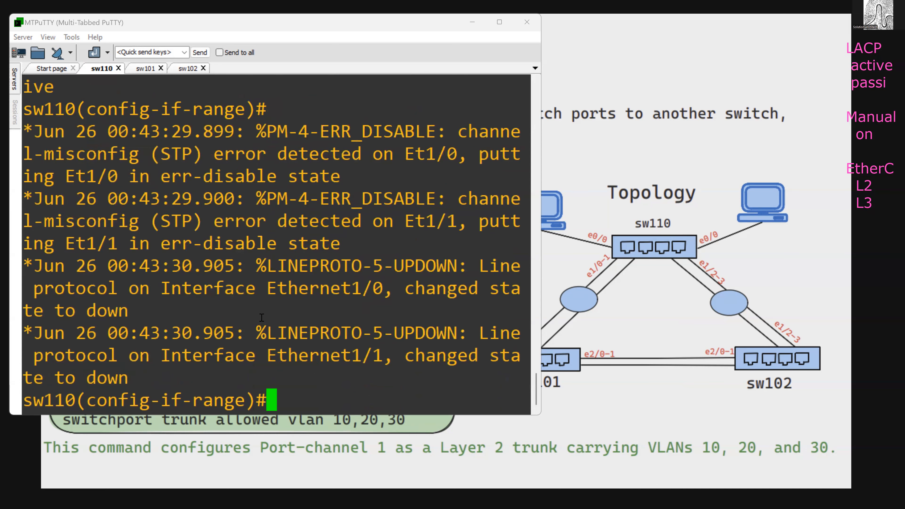
key("Return")
key("Return")
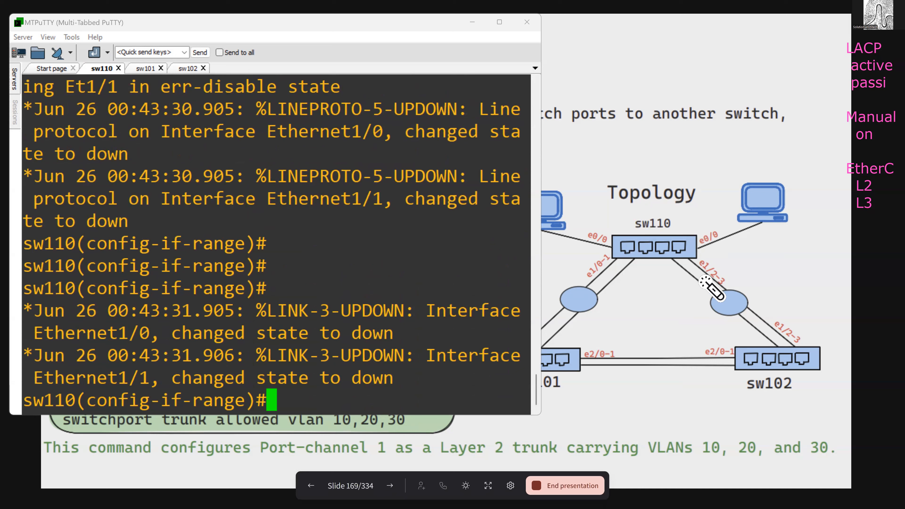
- Reset interfaces e1/2 and e1/3 on sw110 to their default configuration
type("int")
key("BackSpace")
key("BackSpace")
key("BackSpace")
type("d")
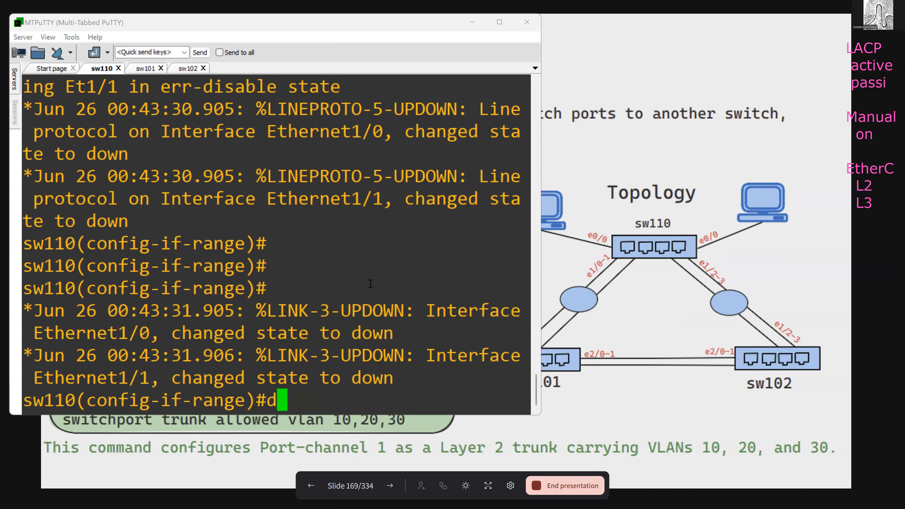
key("Up")
key("Up")
key("Up")
key("Up")
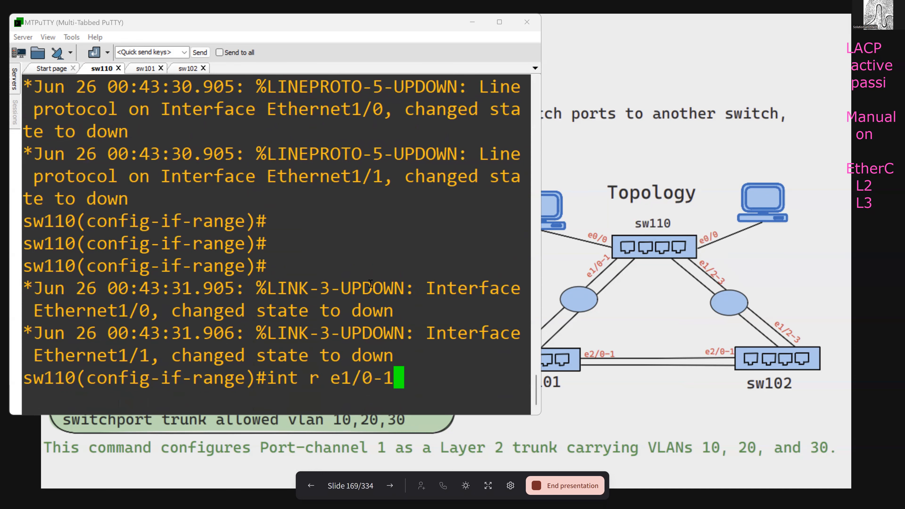
key("Up")
key("BackSpace")
key("BackSpace")
key("BackSpace")
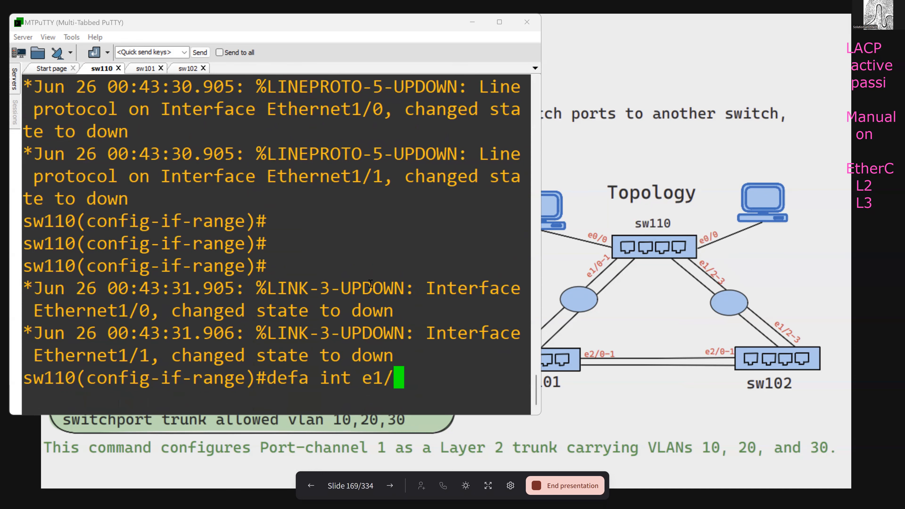
type("1/2")
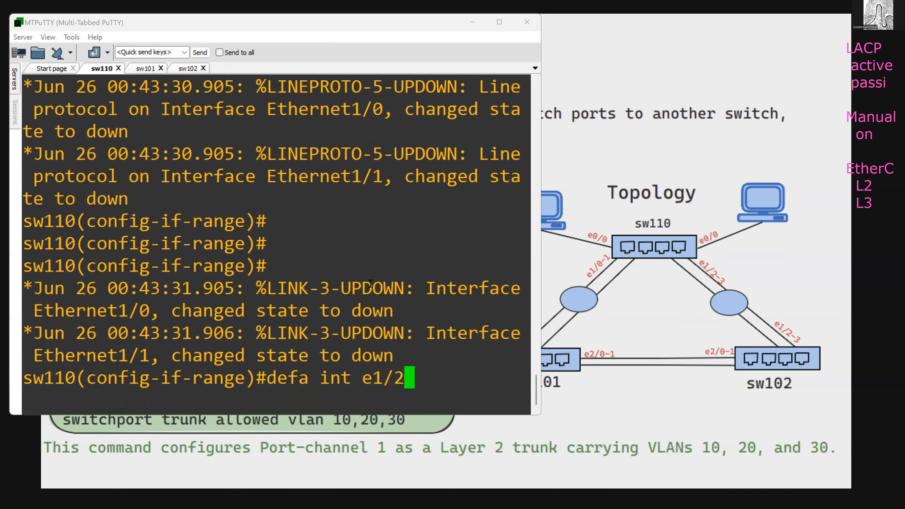
key("Return")
key("Up")
key("BackSpace")
type("3")
key("Return")
- Assign the interface range e1/2-3 on sw110 to channel group 2 in active mode, listing the channel-group options on the way
type("int r")
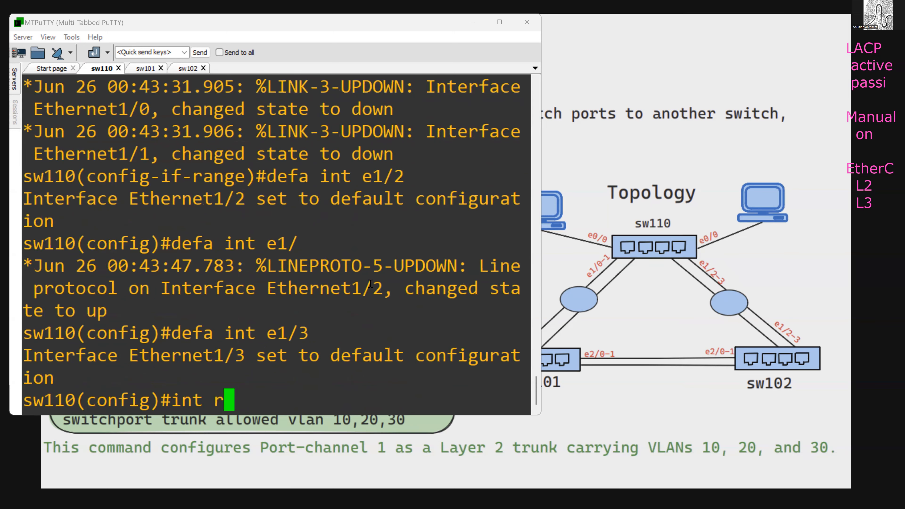
type(" e1/2-3")
key("Return")
type("cha")
key("Tab")
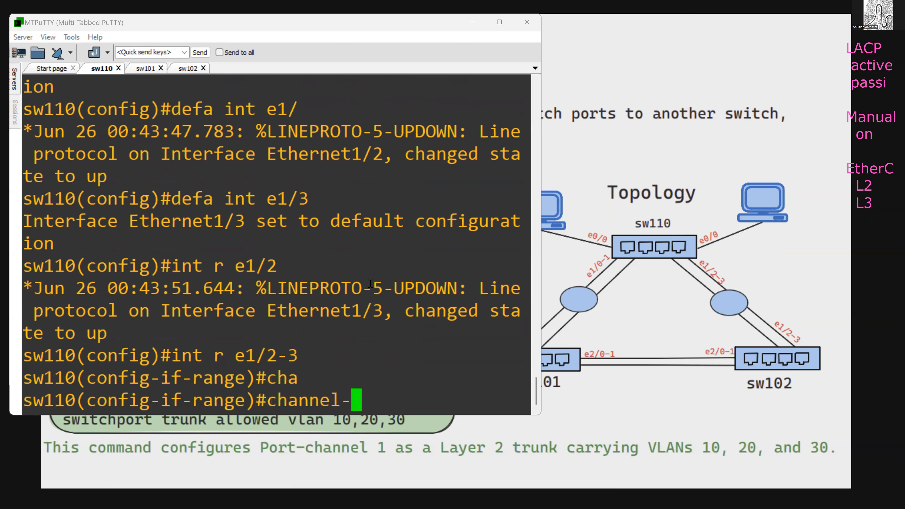
type("g")
key("Tab")
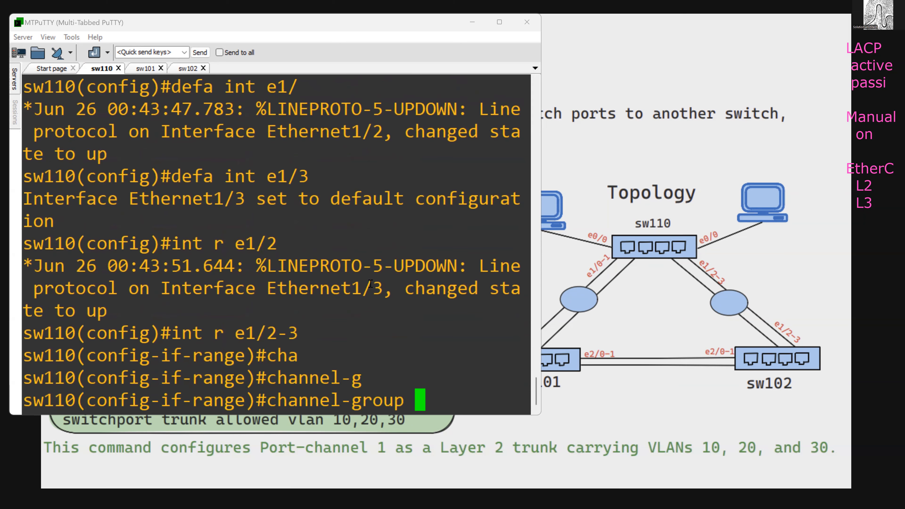
type("?2 mode")
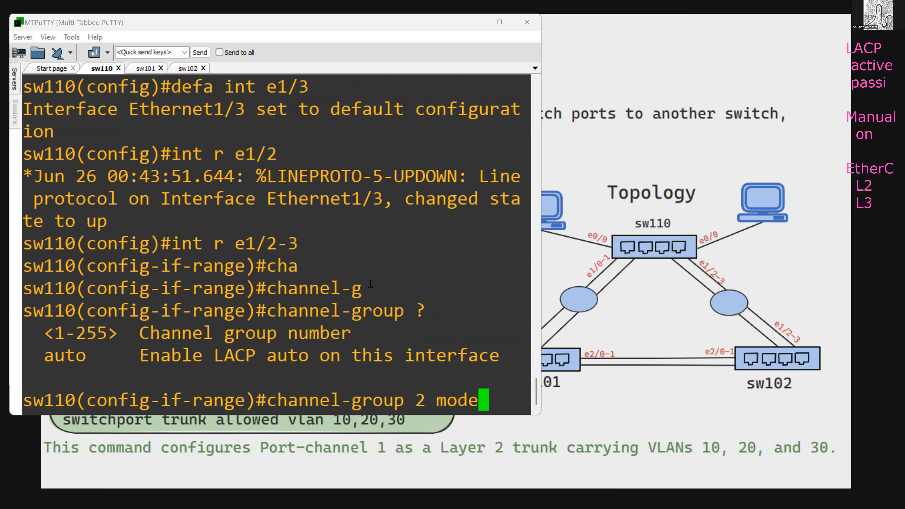
key("Tab")
type("ac")
key("Tab")
key("Return")
key("Return")
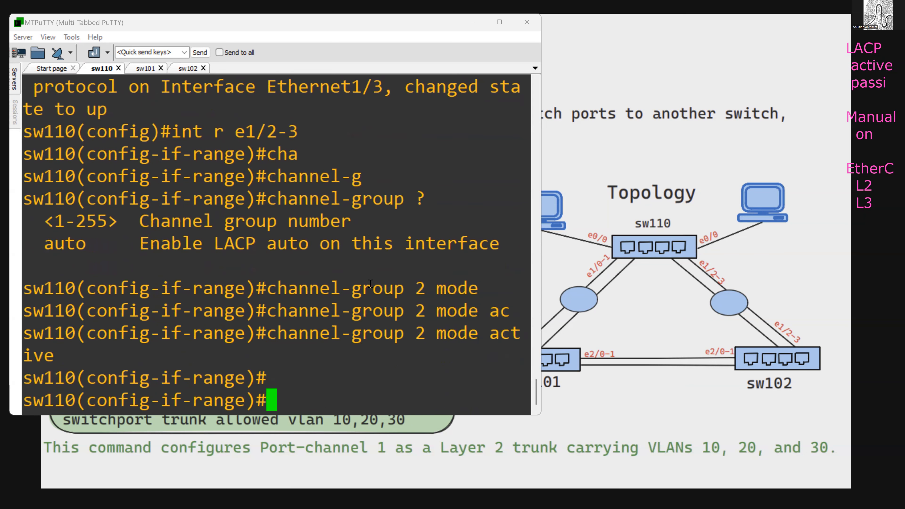
- Check sw110's links to the other switches on the topology slide and return to the sw110 terminal
type("do")
key("BackSpace")
key("BackSpace")
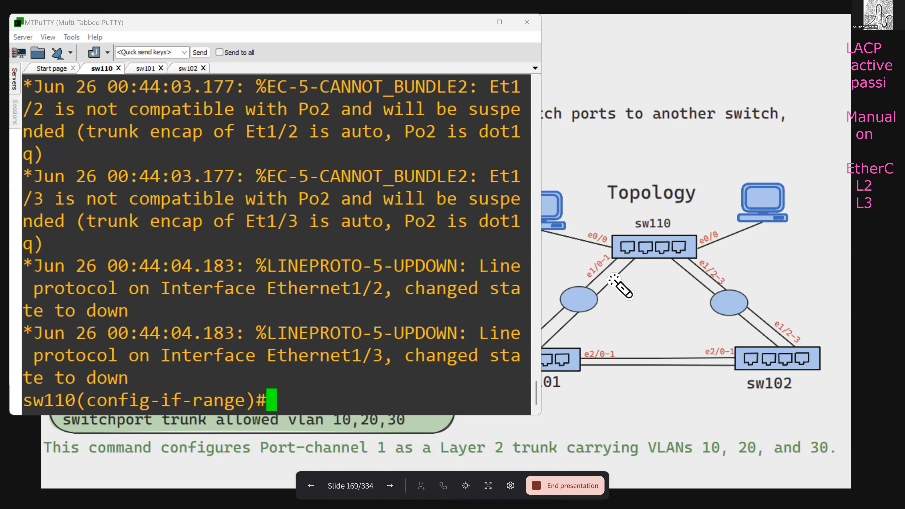
left_click(606, 265)
left_click_drag(682, 254, 670, 263)
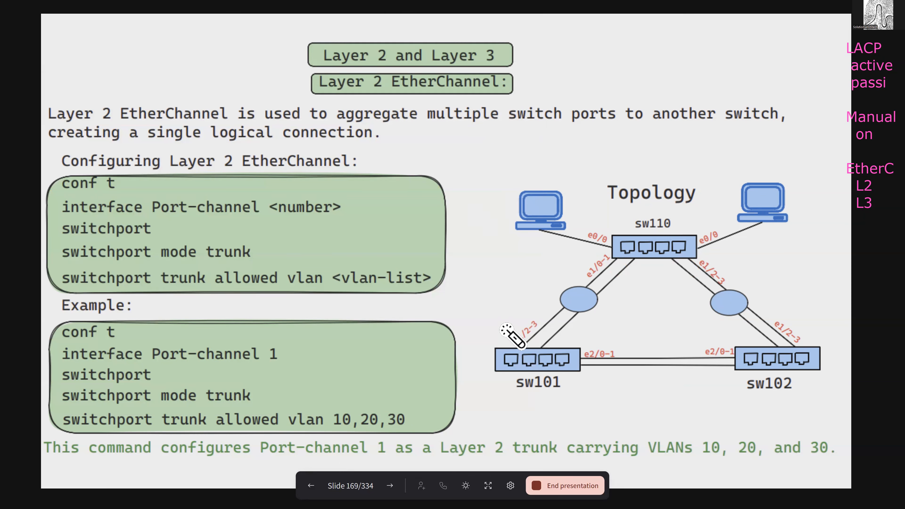
key("alt+Tab")
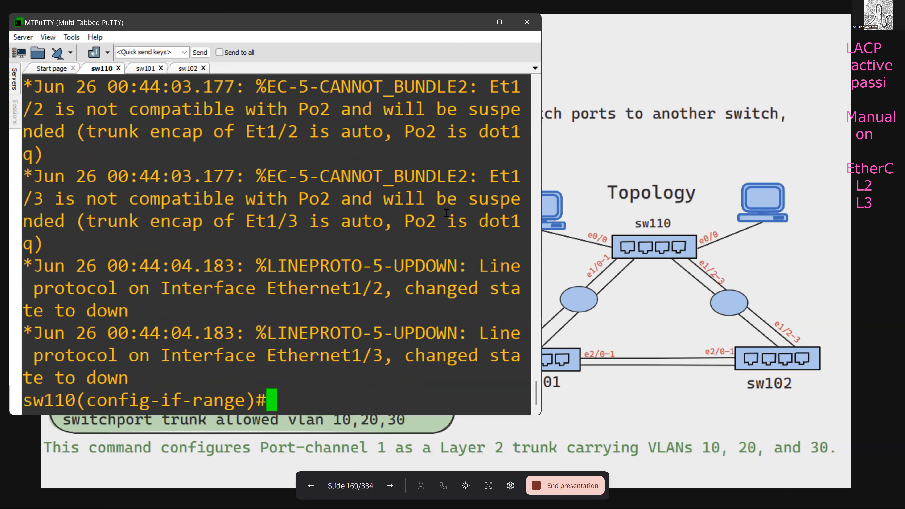
key("Return")
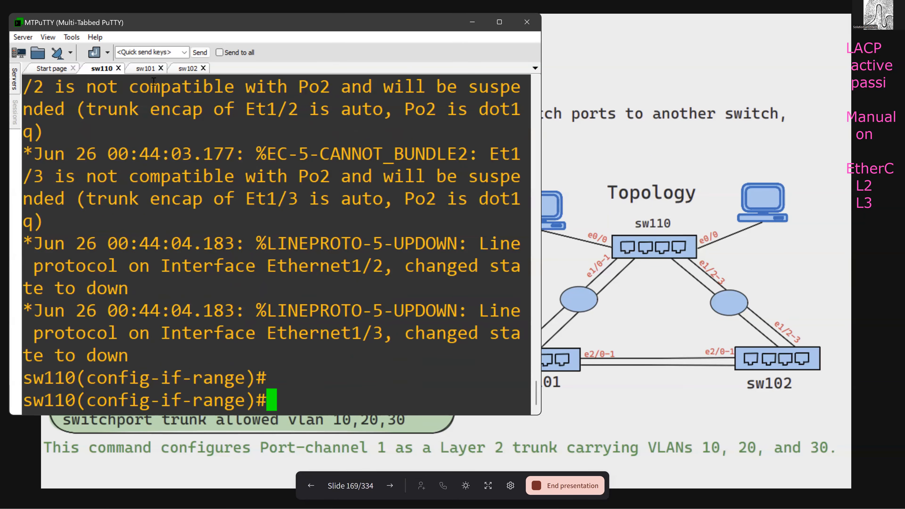
- Enter configuration mode on sw101 and reset interfaces e1/2 and e1/3 to their default configuration
left_click(145, 68)
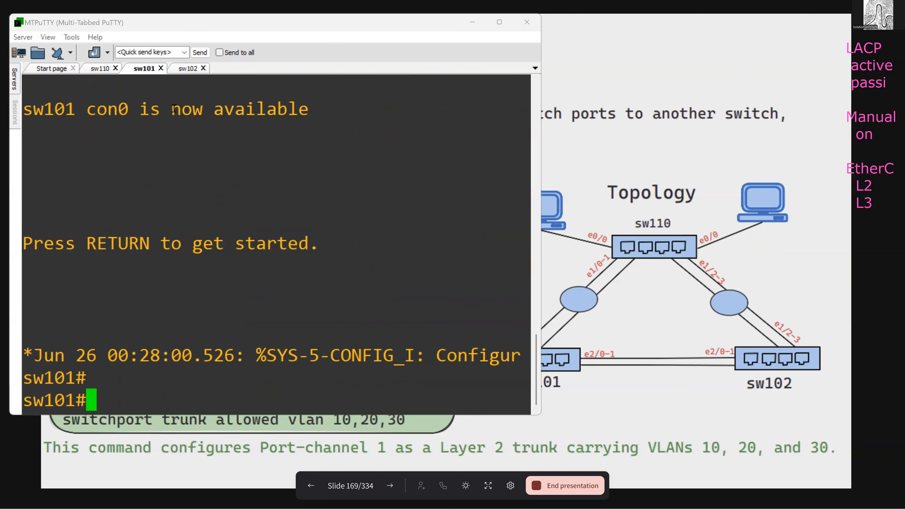
type("conf t")
key("Return")
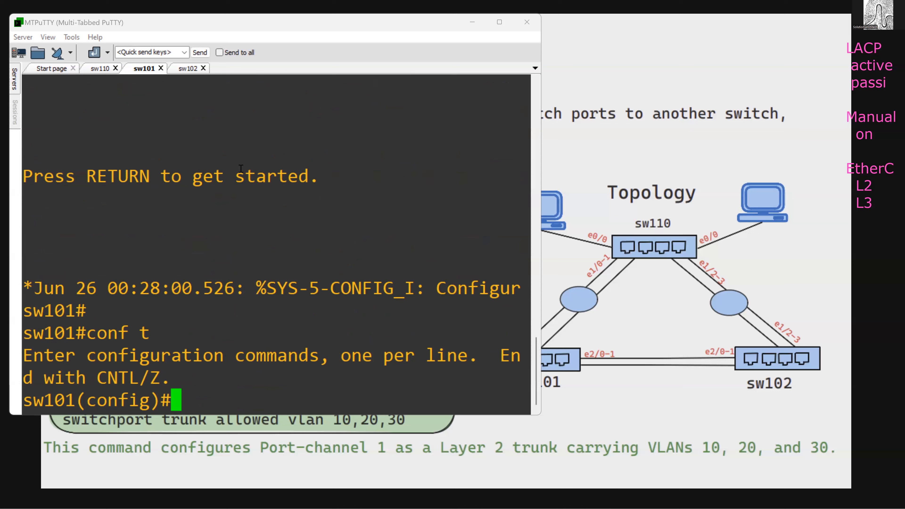
type("def")
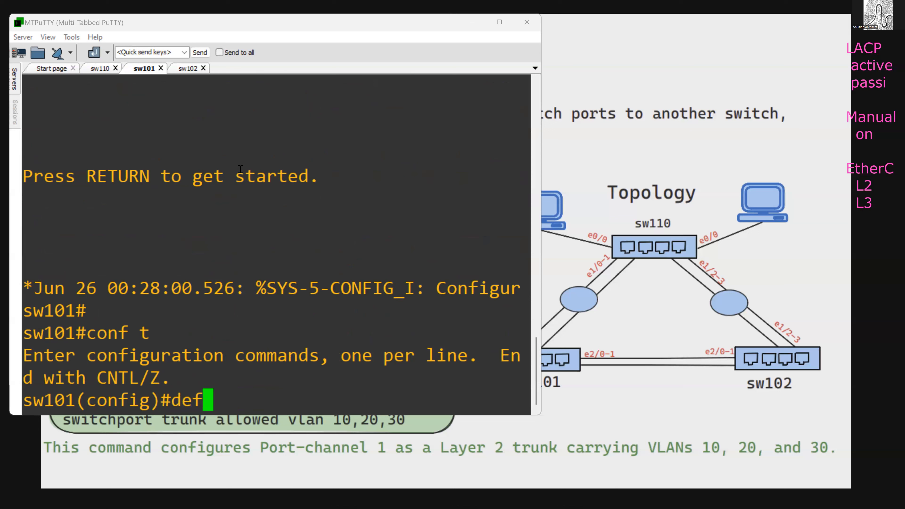
type("a int e1/2")
key("Return")
key("Up")
key("BackSpace")
type("3")
key("Return")
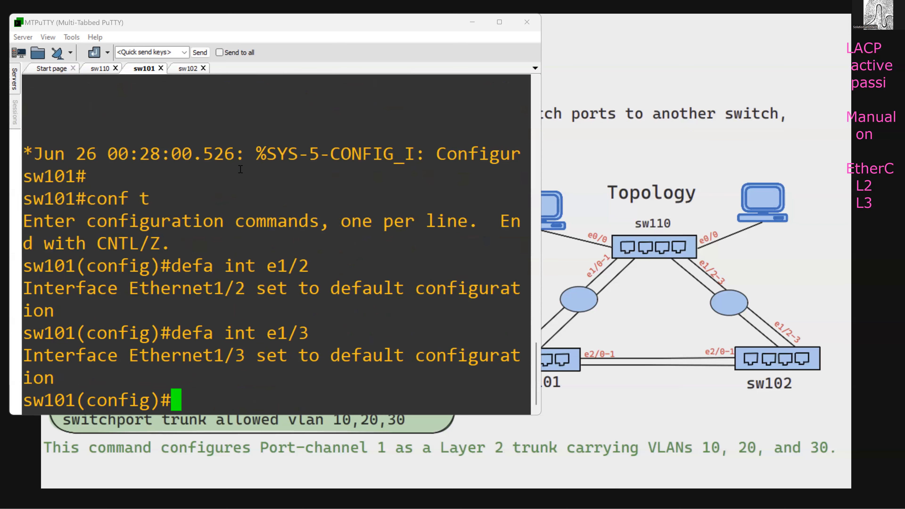
- Enable the single interface e1/2 on sw101 with no shutdown
type("int e1/2")
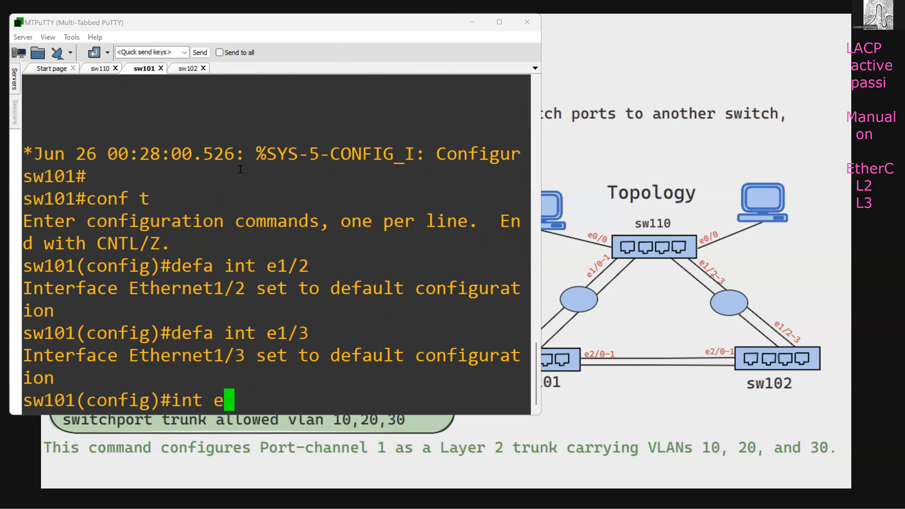
key("Return")
type("no sh")
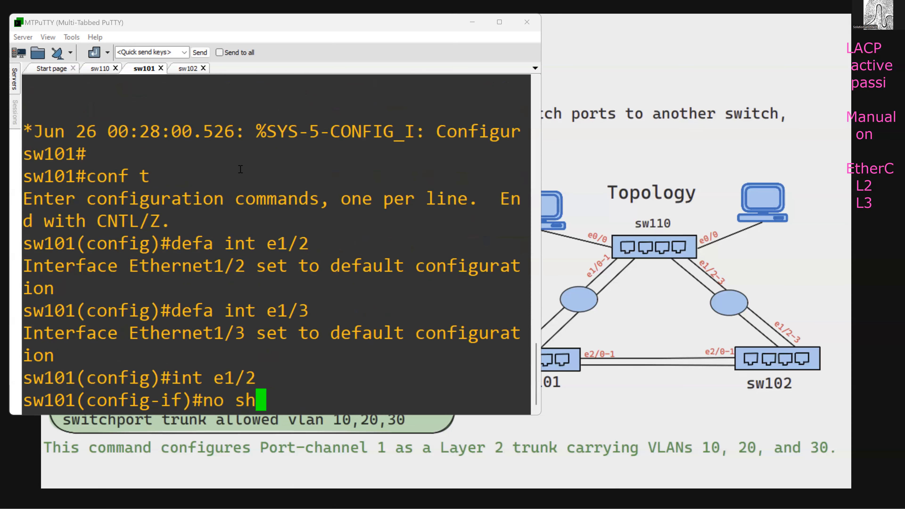
key("Return")
type("int e1/3")
key("BackSpace")
key("BackSpace")
key("BackSpace")
key("BackSpace")
key("BackSpace")
key("BackSpace")
key("BackSpace")
key("BackSpace")
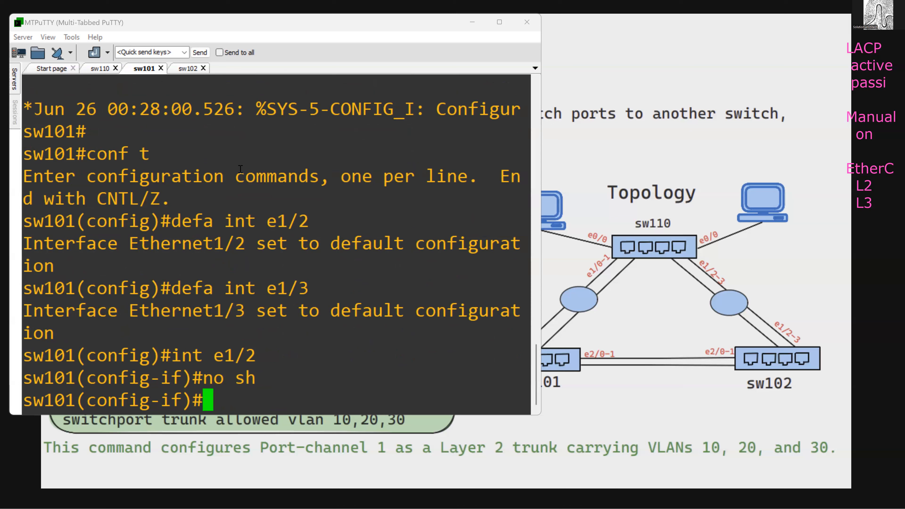
- Shut down and re-enable the interface range e1/2-3 on sw101
type("int r e1/2-3")
key("Return")
type("sh")
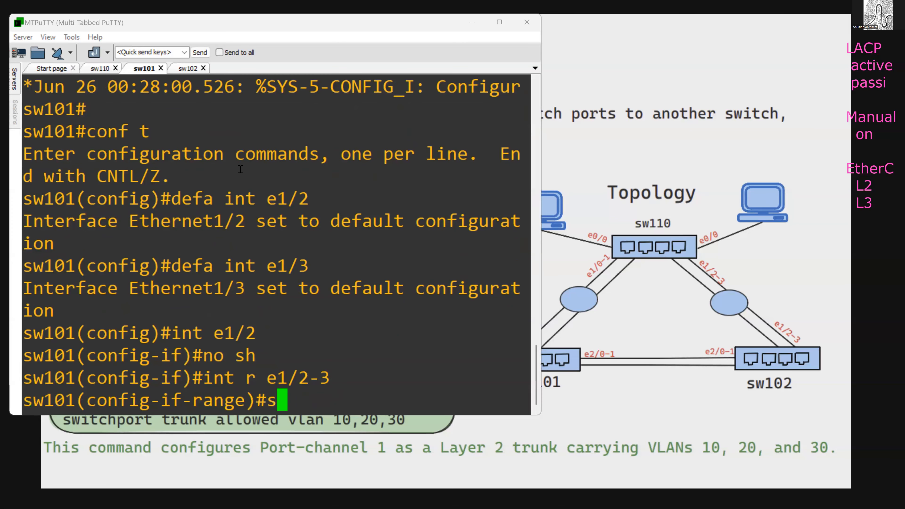
key("Return")
type("no sh")
key("Return")
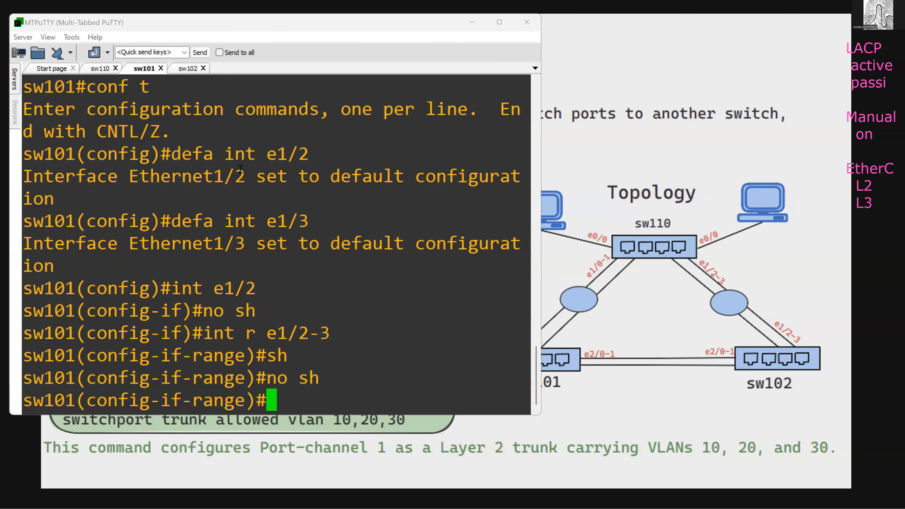
- Assign the interface range e1/2-3 on sw101 to channel group 1 in active mode
type("cha")
key("Tab")
type("ng")
key("Tab")
key("BackSpace")
key("BackSpace")
type("g")
key("Tab")
type("1 mod")
key("Tab")
type("ac")
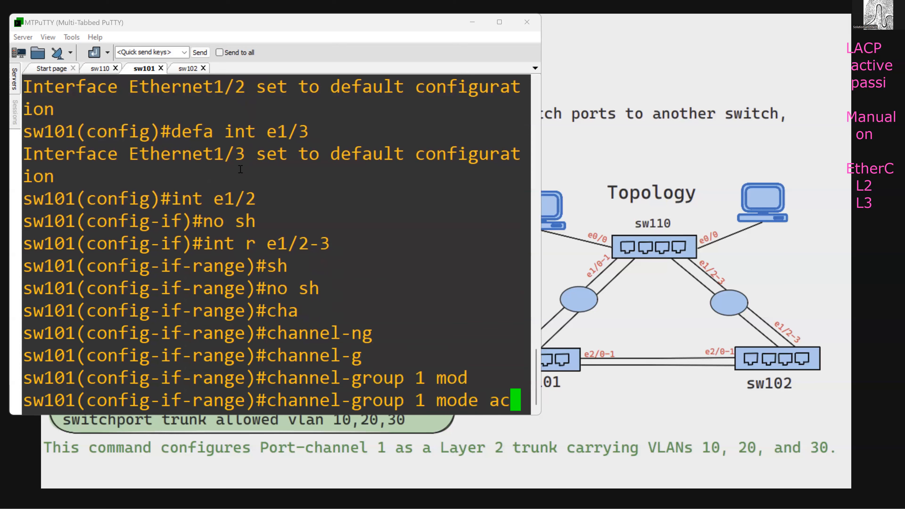
key("Tab")
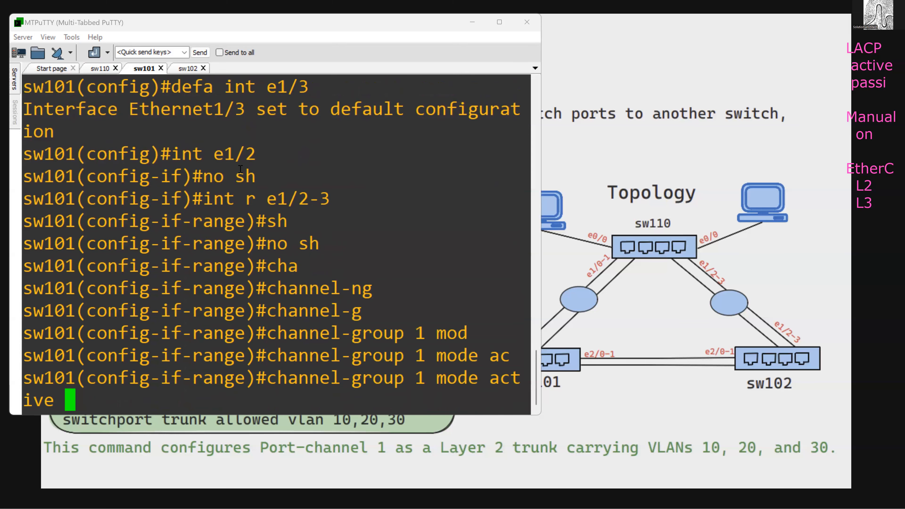
key("Return")
key("Return")
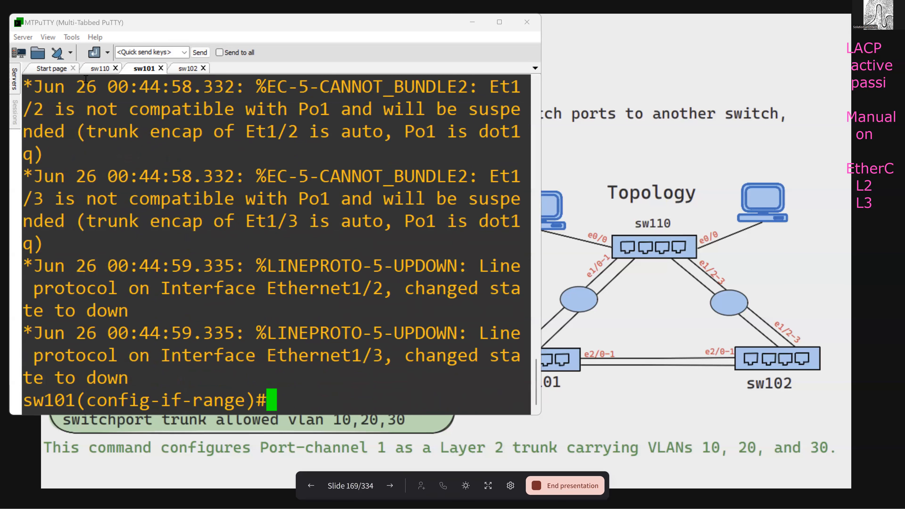
- Display the full EtherChannel summary on sw110
left_click(96, 68)
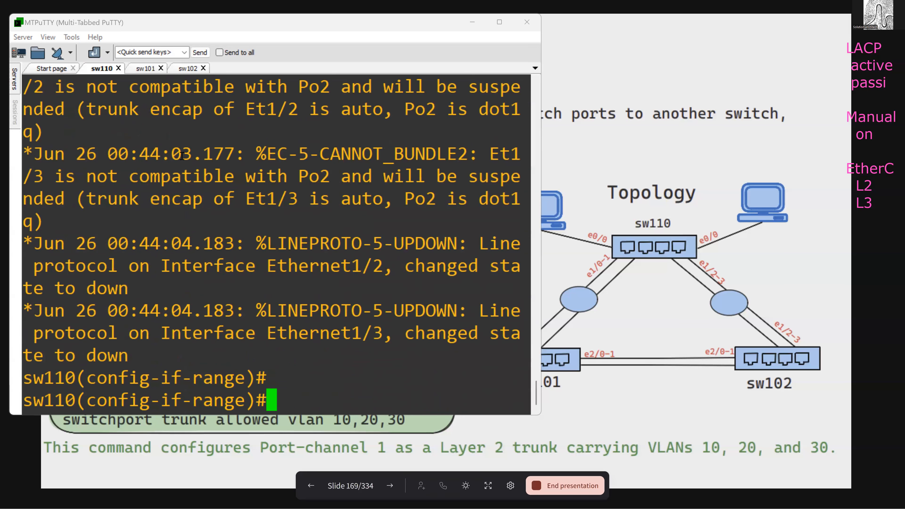
type("do sh")
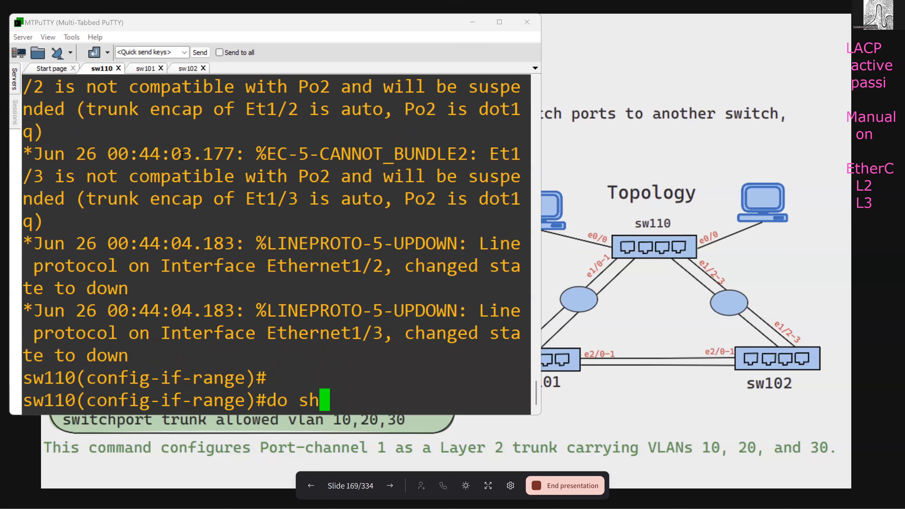
type(" etherc sum")
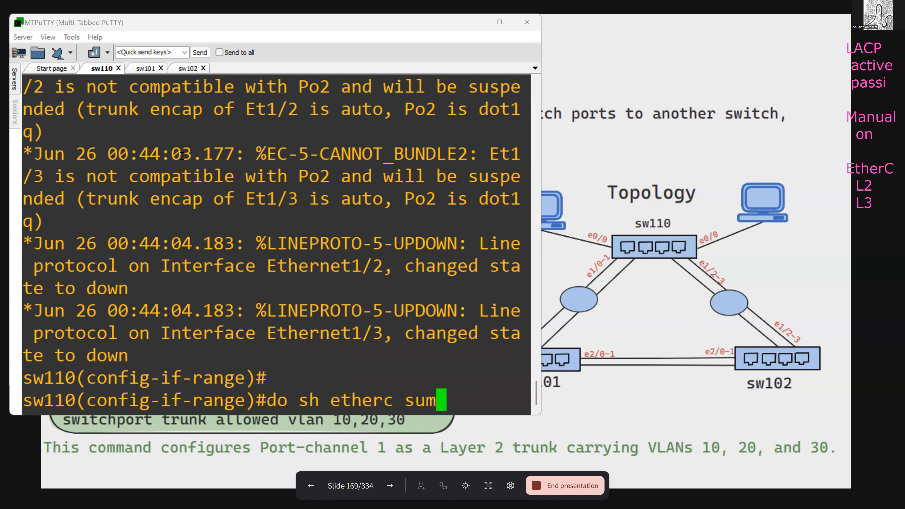
key("Return")
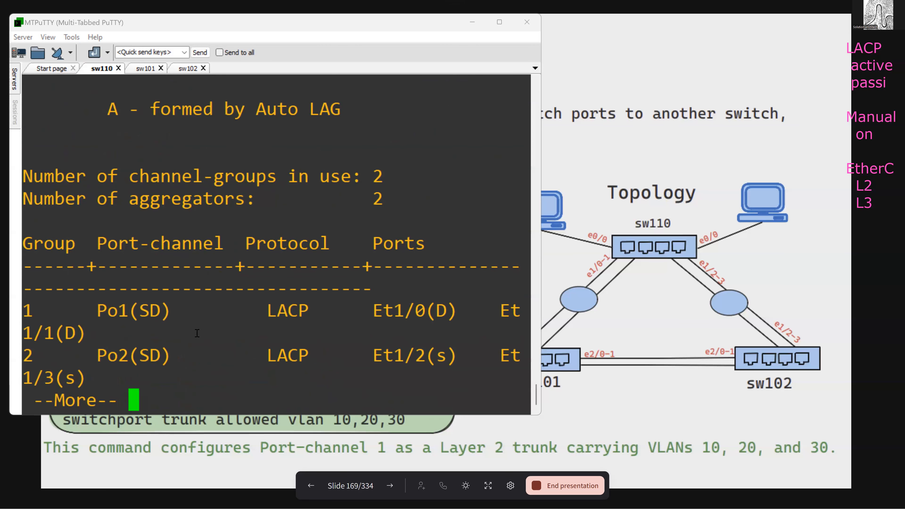
key("space")
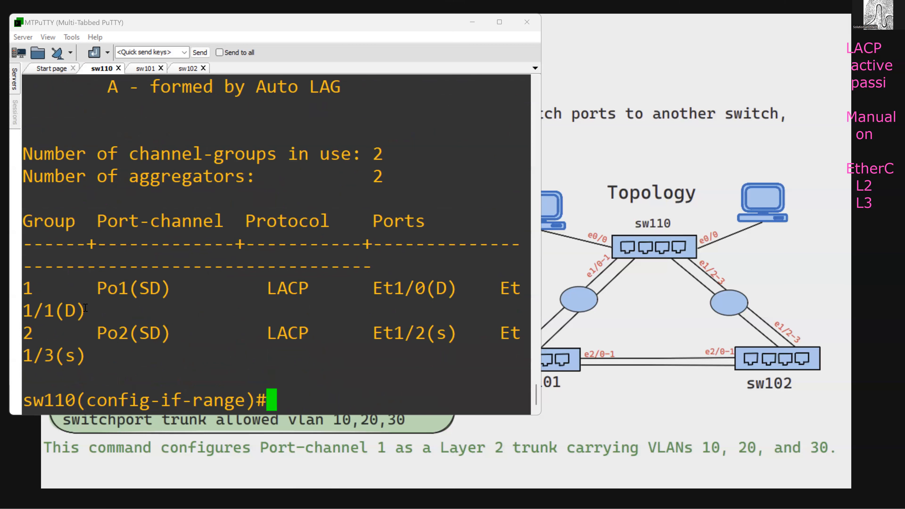
- Examine the Po1 and Po2 member port states in sw110's EtherChannel summary, and run the summary again
left_click_drag(101, 333, 133, 340)
left_click(248, 338)
left_click_drag(377, 288, 450, 293)
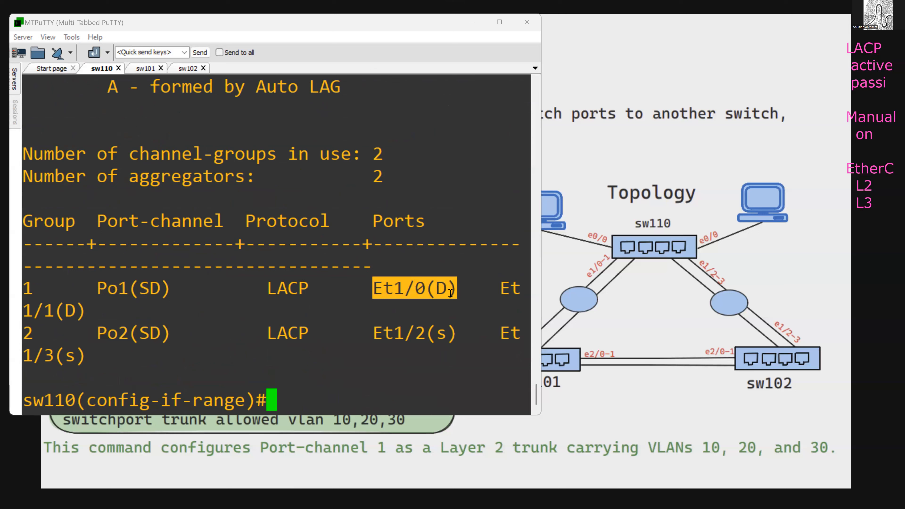
left_click_drag(23, 311, 63, 312)
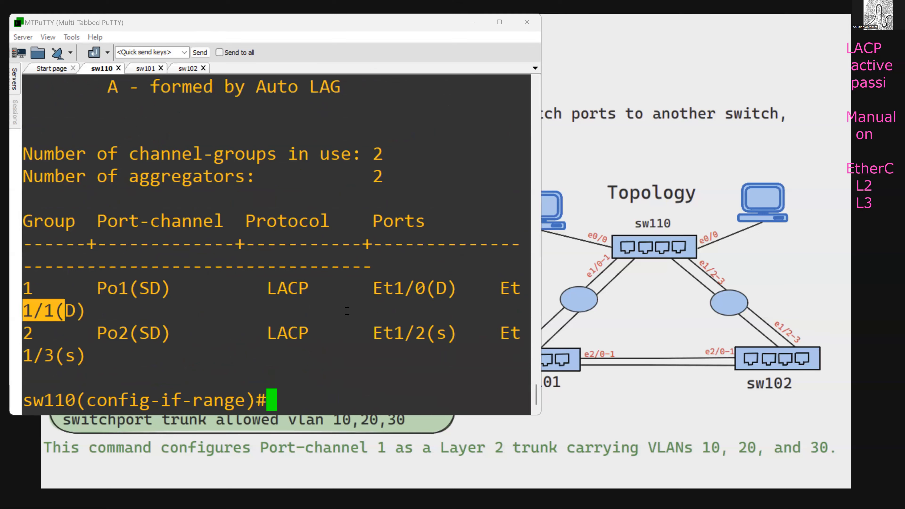
left_click(447, 289)
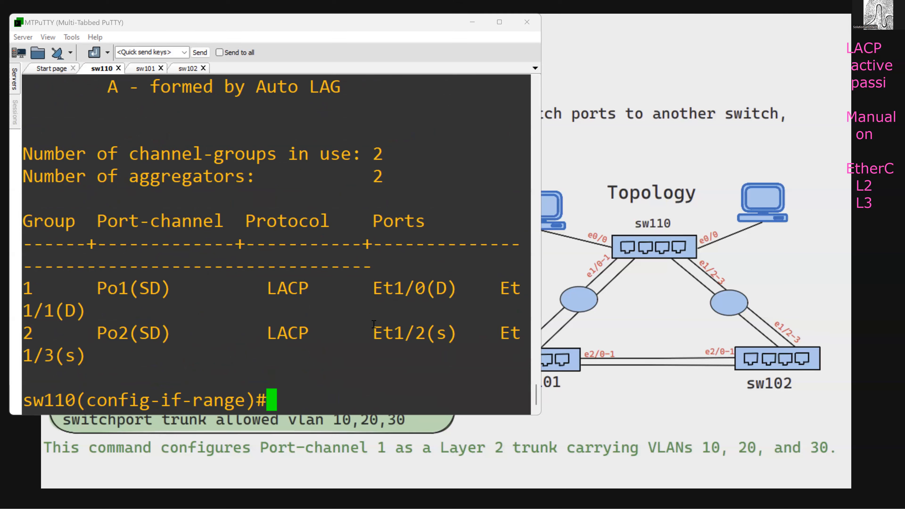
key("Up")
key("Return")
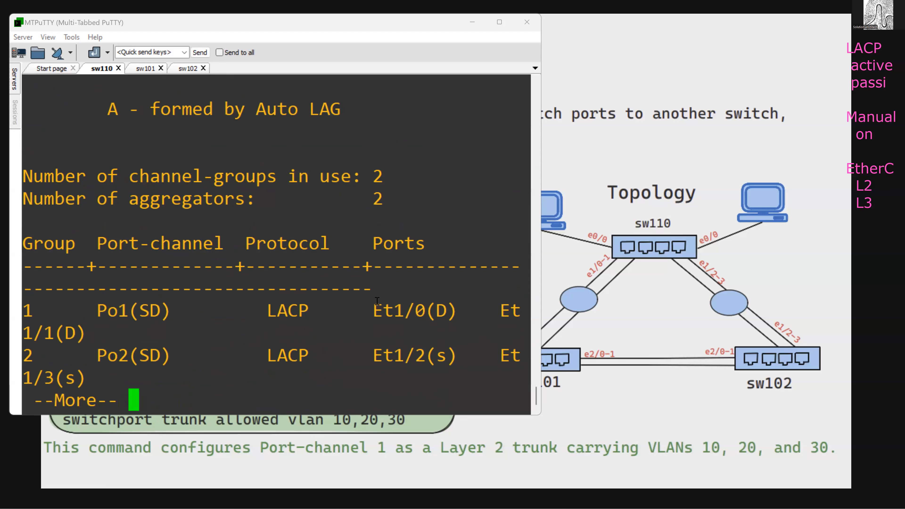
- Reset interface e2/0 on sw101 to its default configuration
left_click(140, 69)
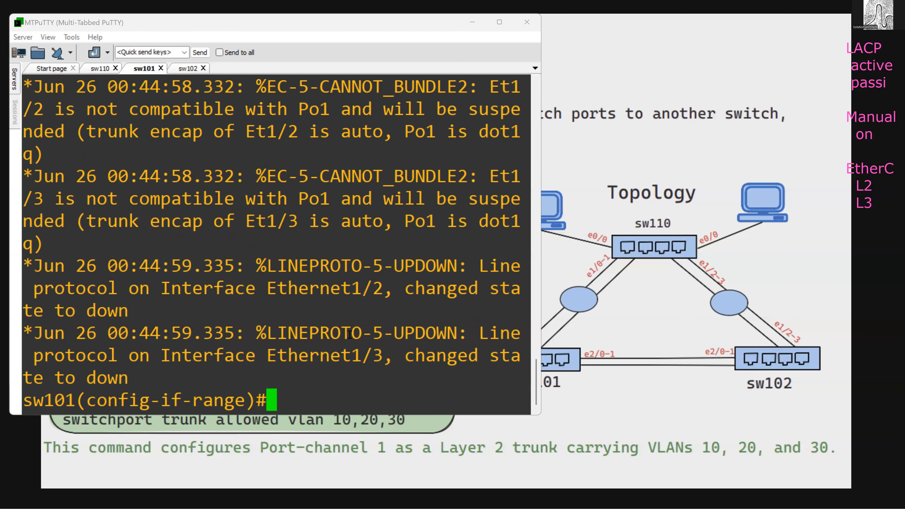
type("int")
key("BackSpace")
key("BackSpace")
key("BackSpace")
key("BackSpace")
key("Up")
key("Up")
key("Down")
key("Up")
key("Up")
key("Up")
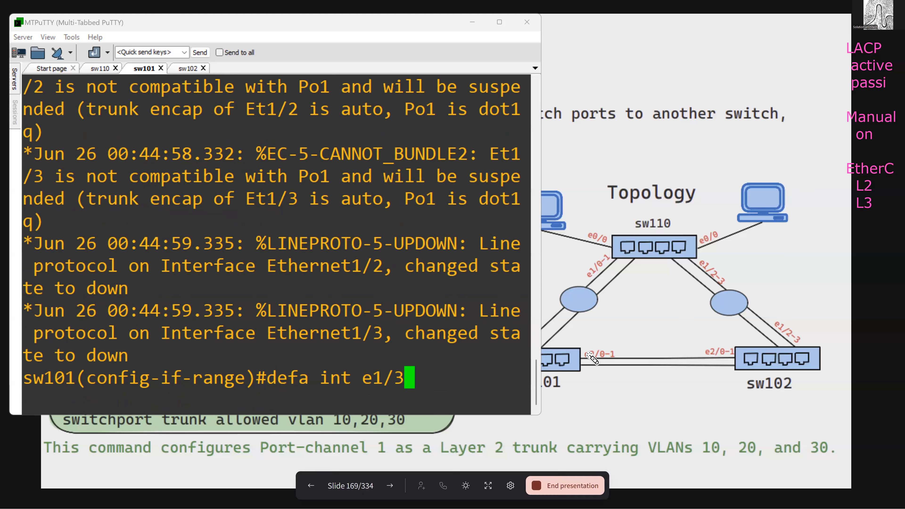
key("BackSpace")
key("BackSpace")
key("BackSpace")
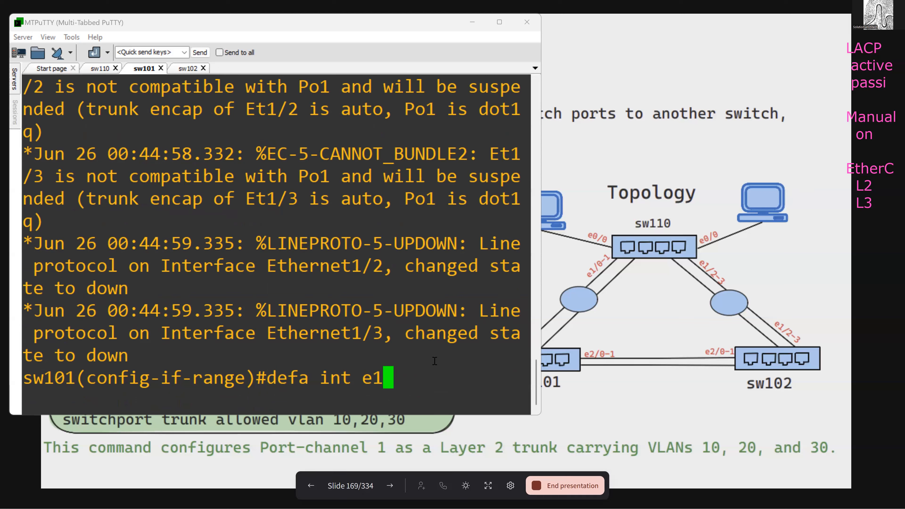
type("2/0")
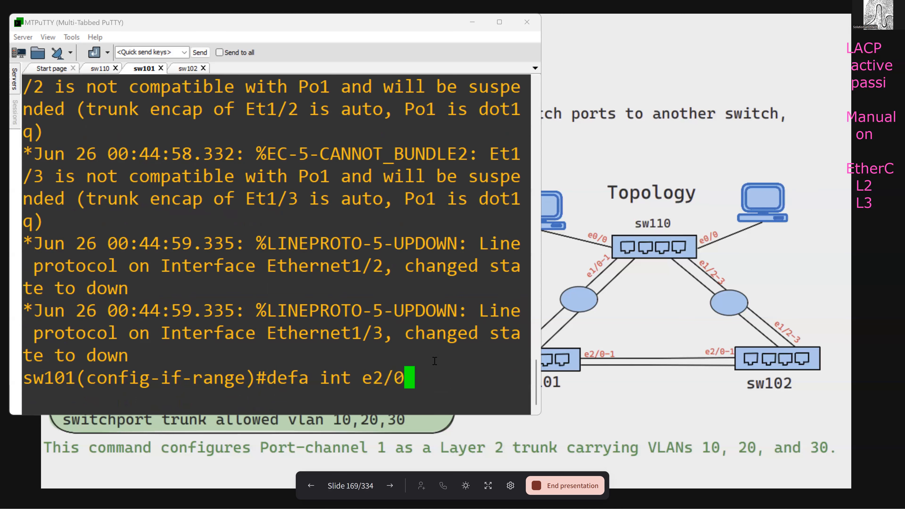
key("Return")
- Reset interface e2/1 on sw101 to its default configuration
key("Up")
key("BackSpace")
type("1")
key("Return")
type("cha")
key("Tab")
key("BackSpace")
key("BackSpace")
key("BackSpace")
key("BackSpace")
key("BackSpace")
key("BackSpace")
key("BackSpace")
key("BackSpace")
key("BackSpace")
key("BackSpace")
key("BackSpace")
key("BackSpace")
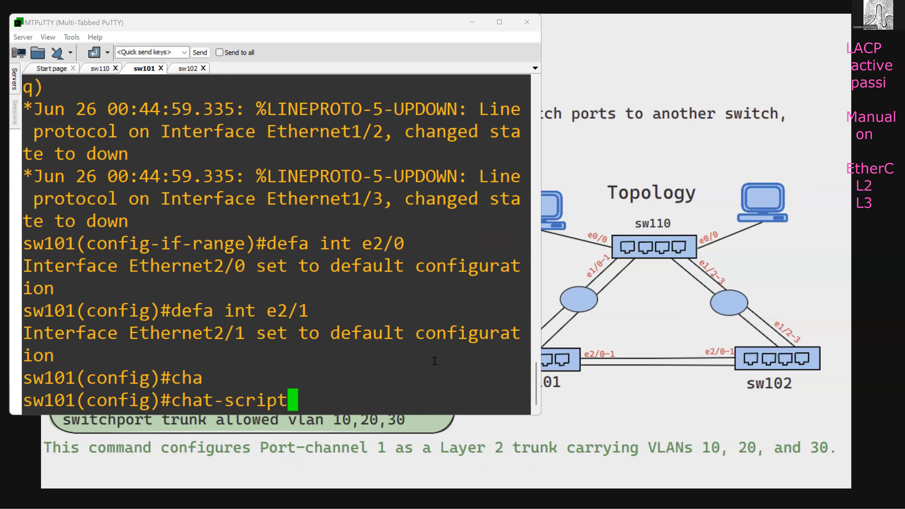
- Shut down and re-enable the interface range e2/0-1 on sw101
type("int r")
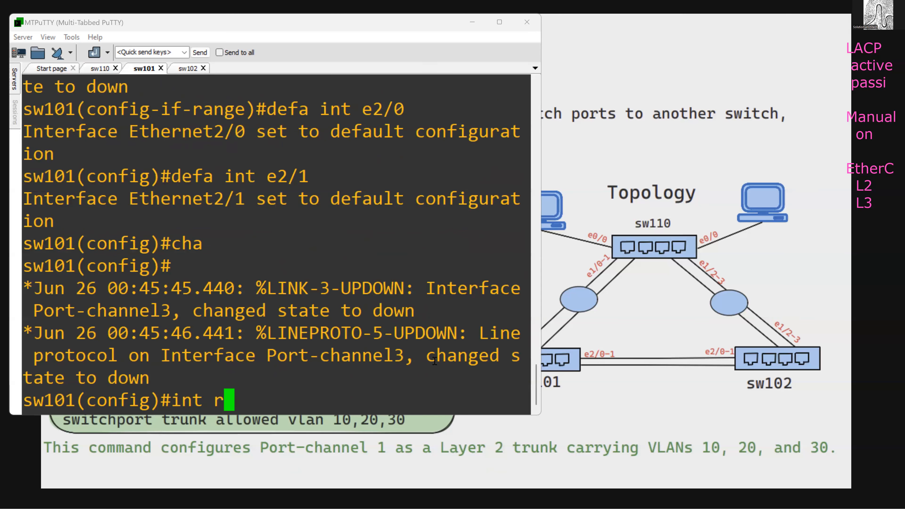
type(" e2/0-1")
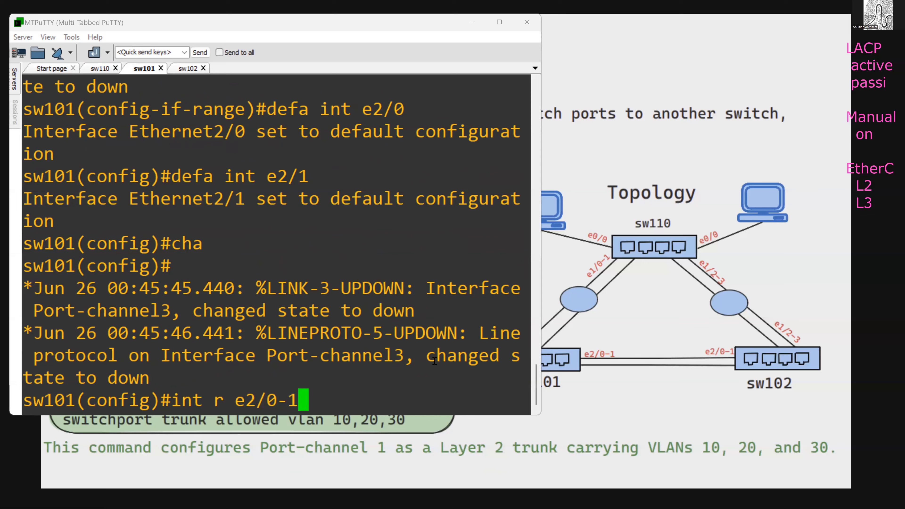
key("Return")
type("sh")
key("Return")
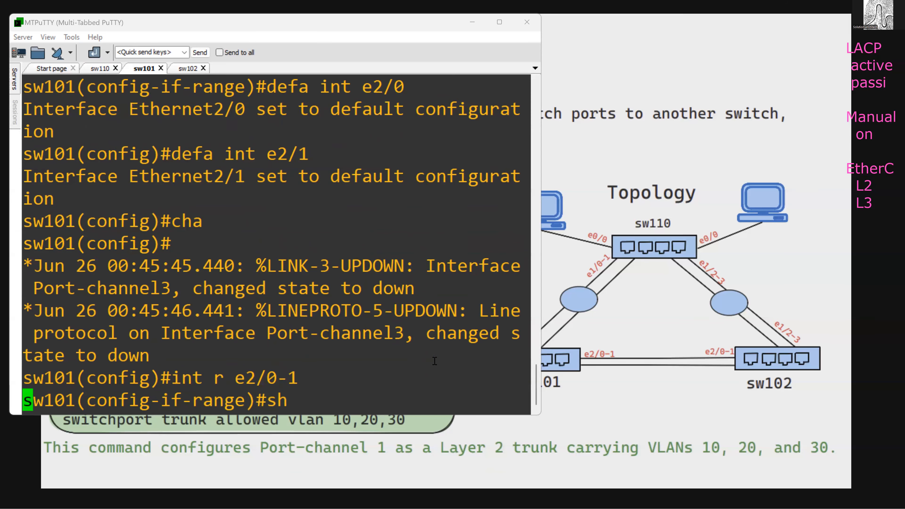
type("no sh")
key("Return")
- Assign the interface range e2/0-1 on sw101 to channel group 3 in mode on
type("cha")
key("Tab")
type("nnel-g")
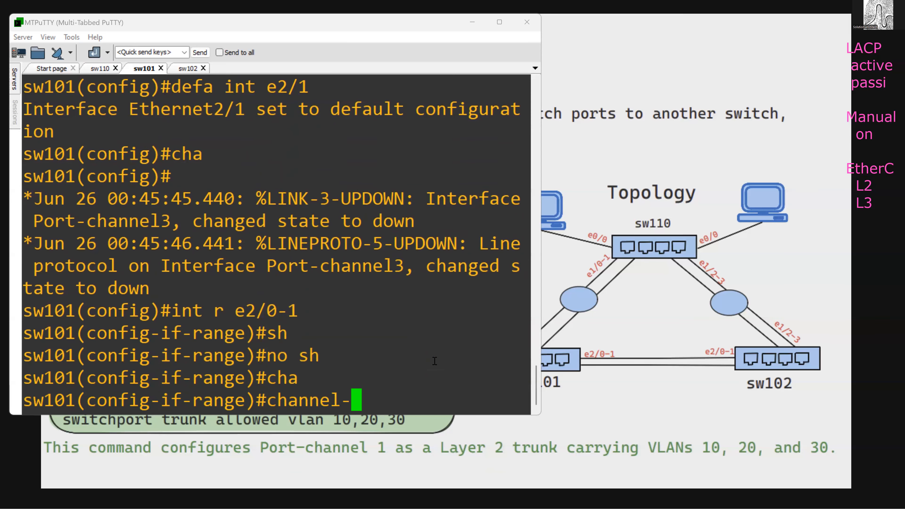
key("Tab")
type("3 mo")
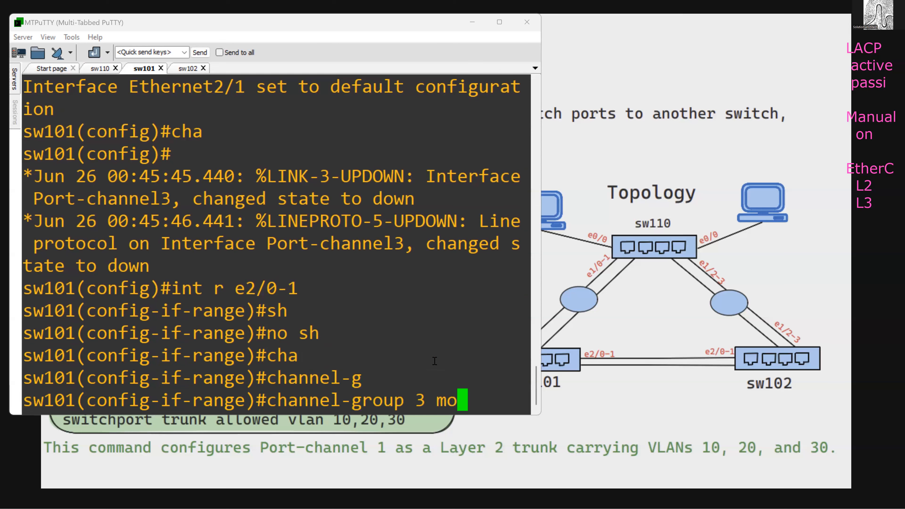
key("Tab")
type("on")
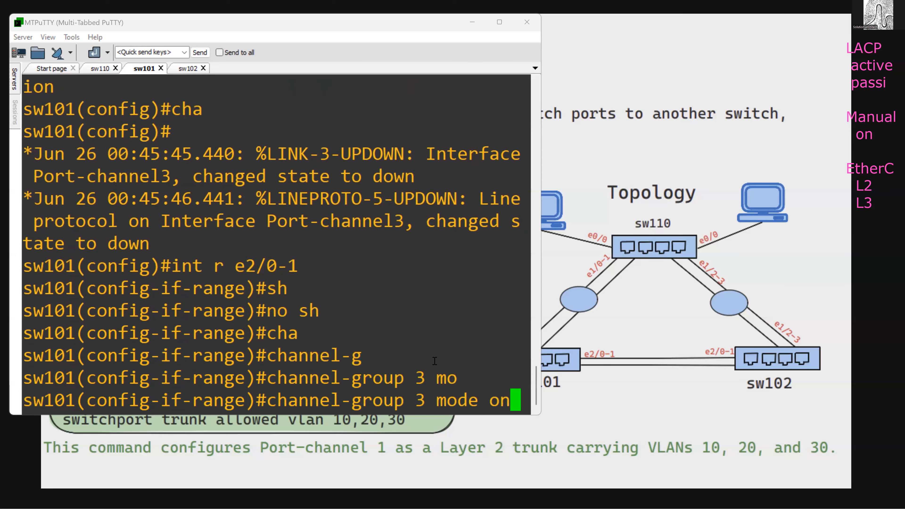
key("Return")
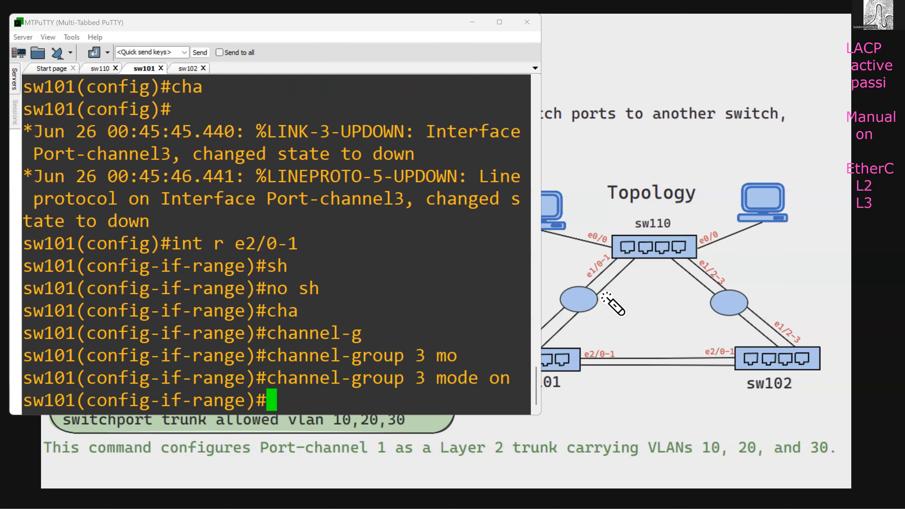
- Switch to the slide and mark the link ends between sw110, sw101 and sw102 on the topology diagram with temporary ink
left_click(591, 254)
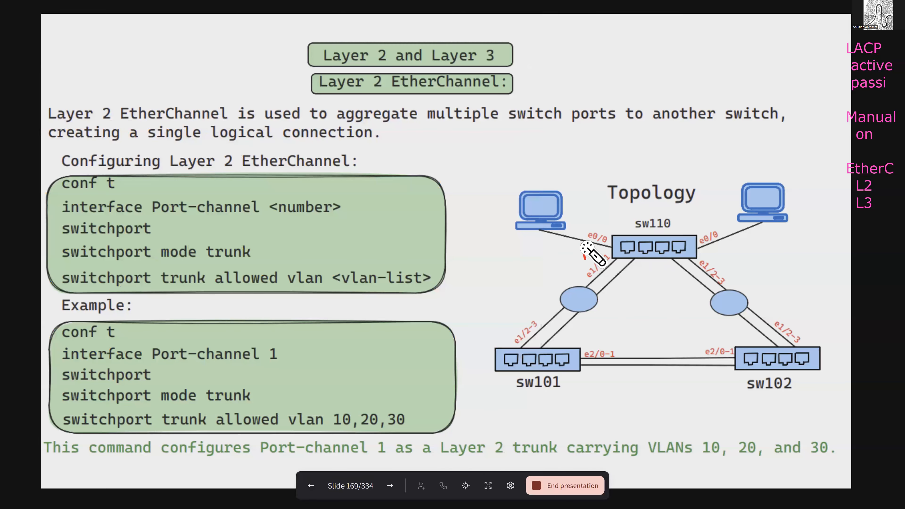
left_click_drag(579, 239, 587, 248)
left_click_drag(698, 261, 697, 269)
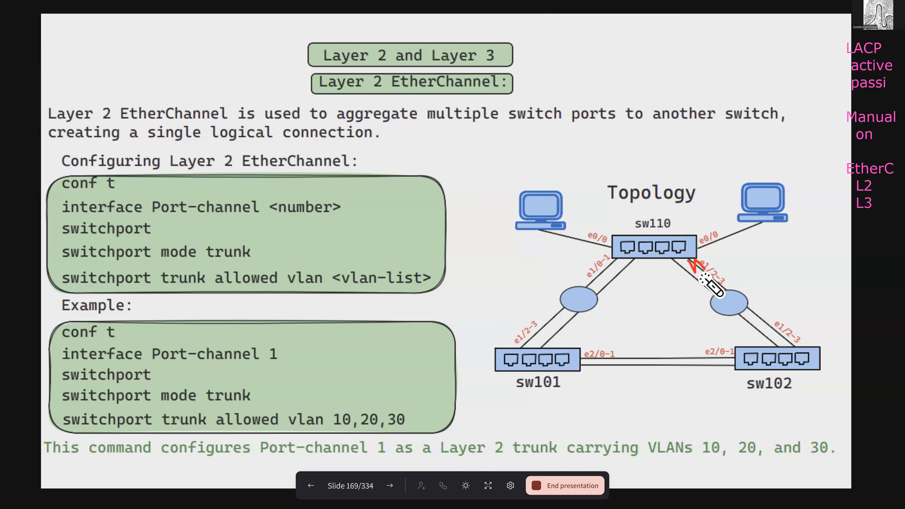
left_click_drag(522, 308, 540, 324)
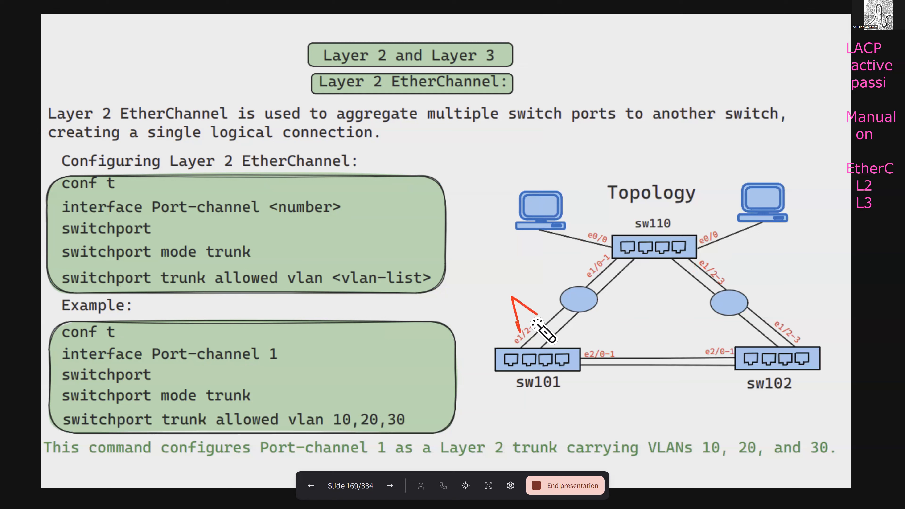
mouse_move(600, 349)
left_mouse_down()
mouse_move(591, 337)
mouse_move(618, 350)
left_mouse_up()
left_click(688, 340)
left_click_drag(689, 341, 714, 346)
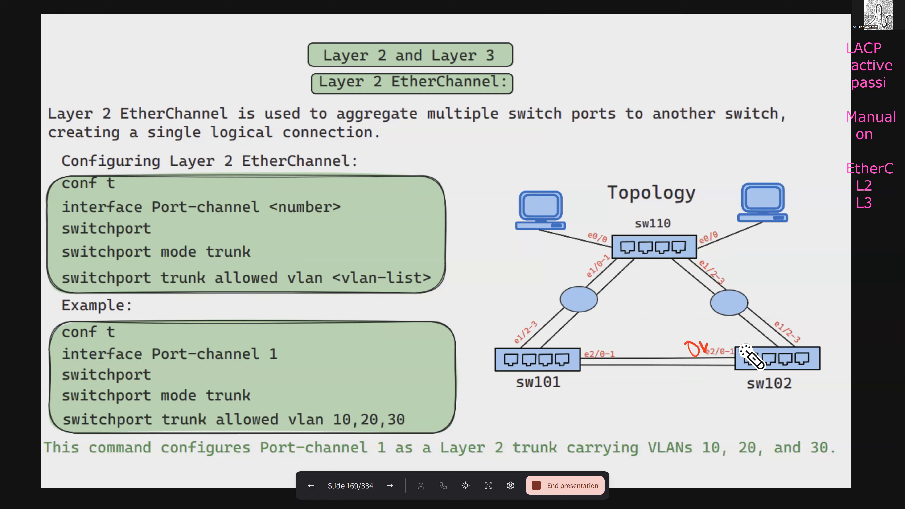
mouse_move(769, 319)
left_mouse_down()
mouse_move(778, 330)
mouse_move(771, 327)
left_mouse_up()
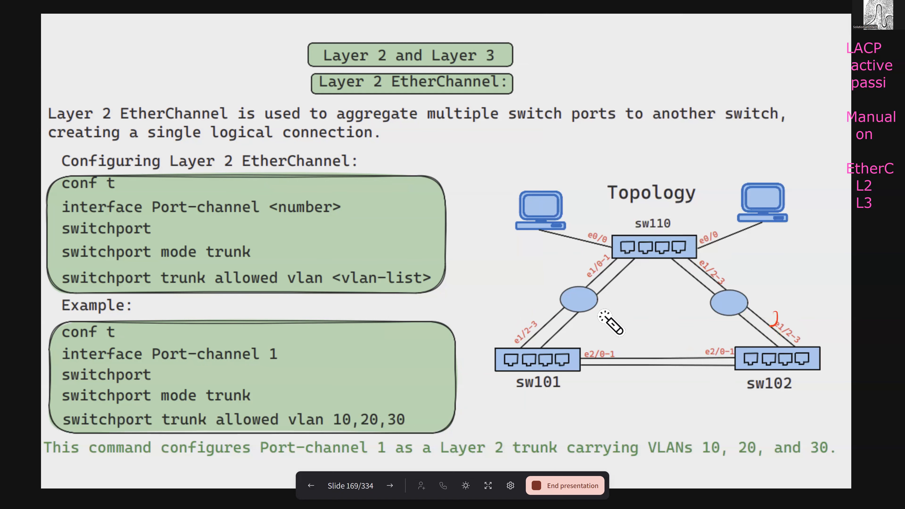
- Return to MTPuTTY, enter configuration mode on sw102, and reset interfaces e1/2 and e1/3 to their default configuration
key("alt+Tab")
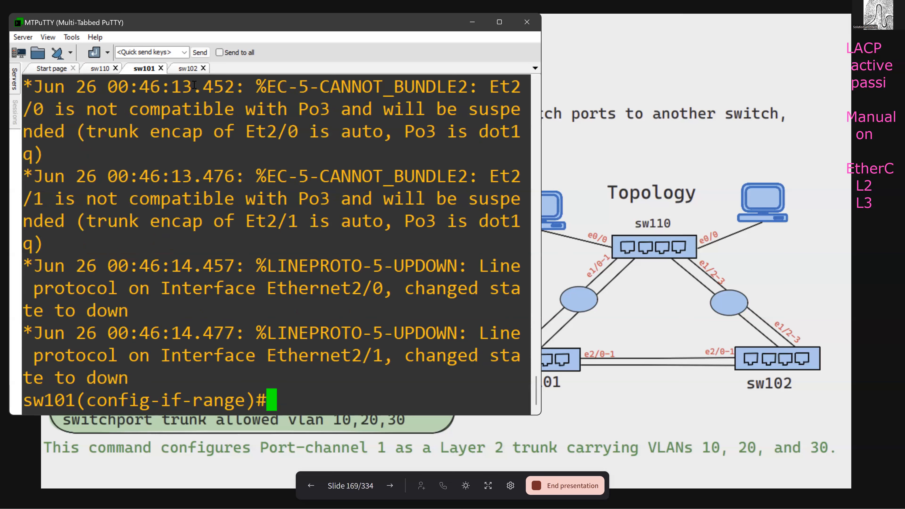
left_click(188, 69)
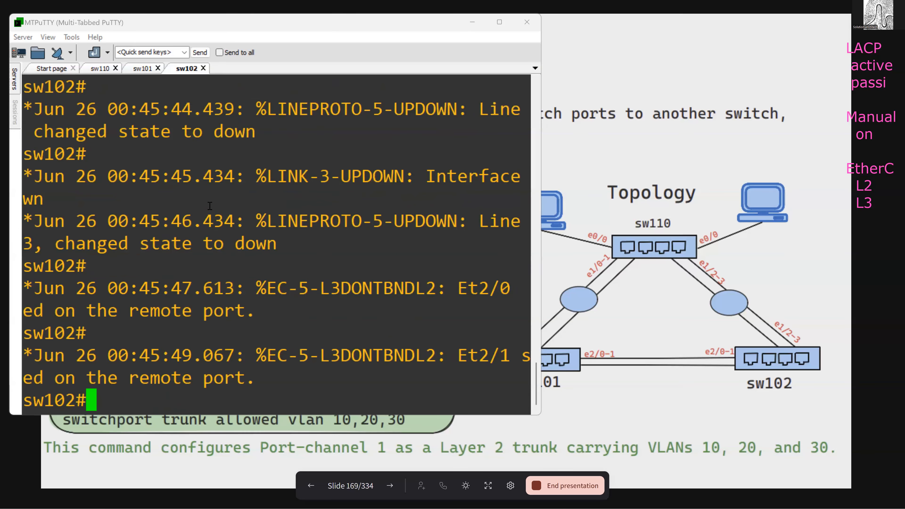
type("cofn t")
key("Return")
type("conf t")
key("Return")
type("def")
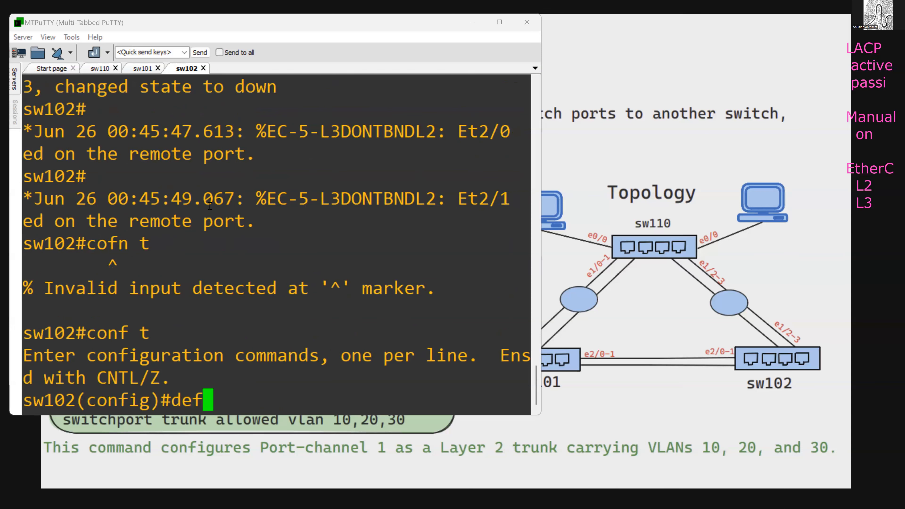
type("a int e1/2")
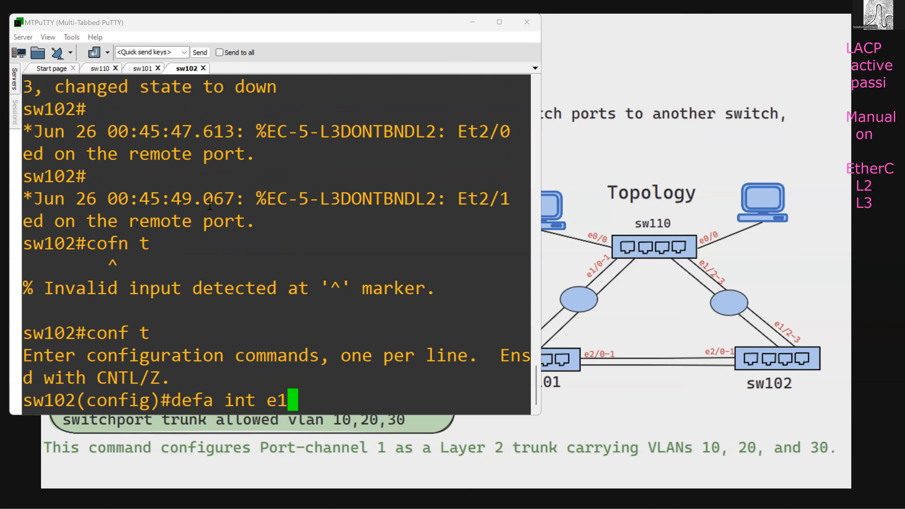
key("Return")
key("Up")
key("BackSpace")
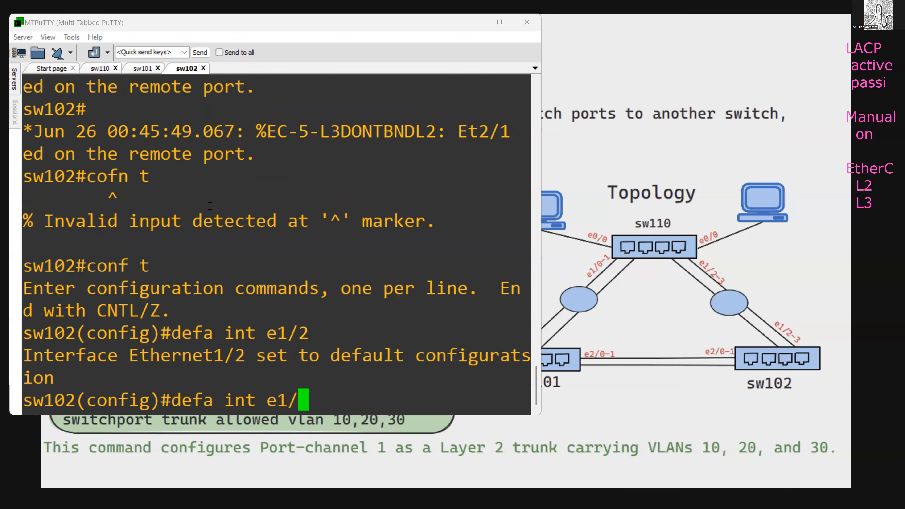
type("3")
key("Return")
- Assign the interface range e1/2-3 on sw102 to channel group 2 in mode passive
type("int r ")
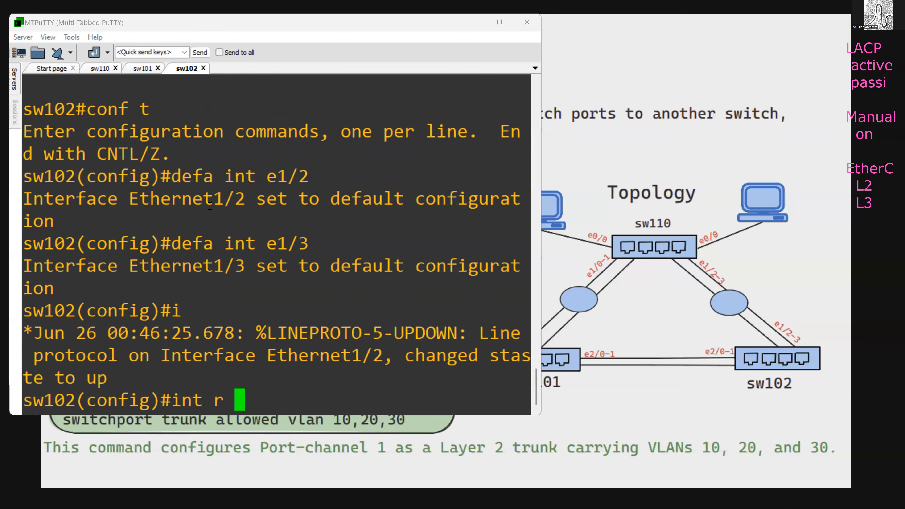
type("e1/2-3")
key("Return")
type("cha")
key("Tab")
type("g")
key("Tab")
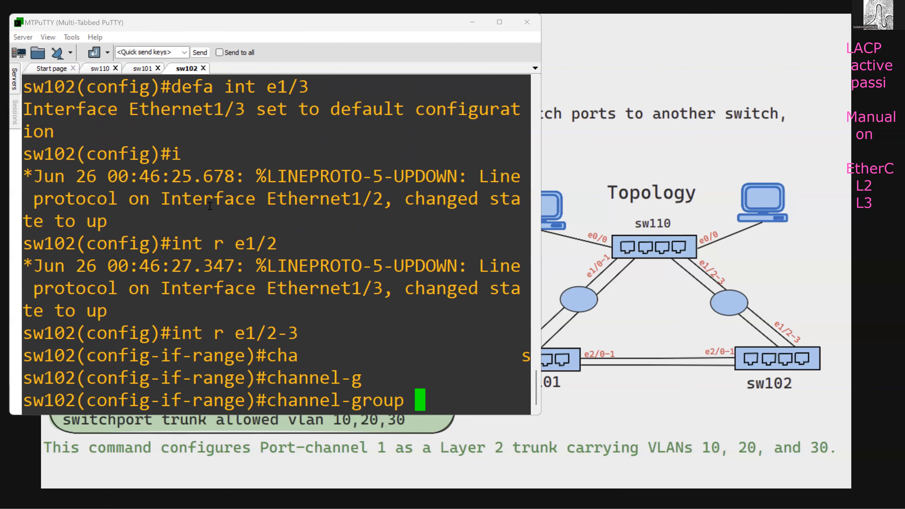
type("2 mod")
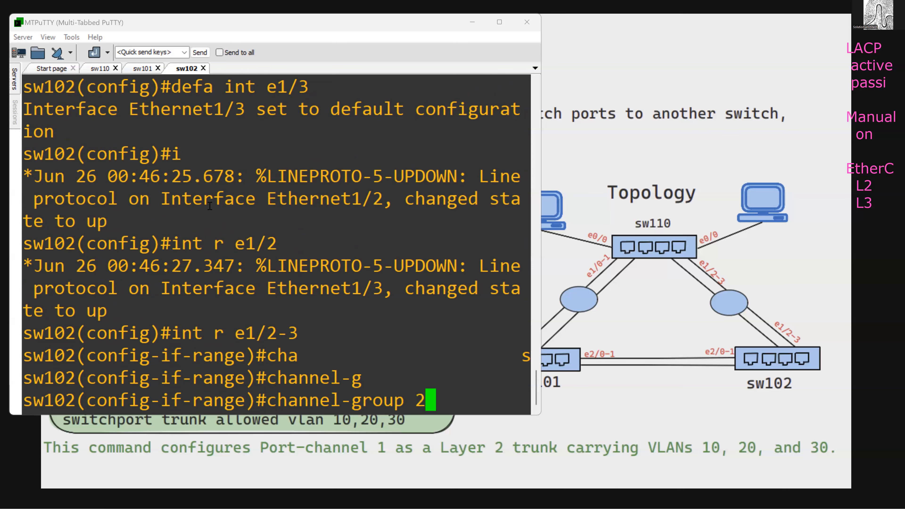
key("Tab")
type("pas")
key("Tab")
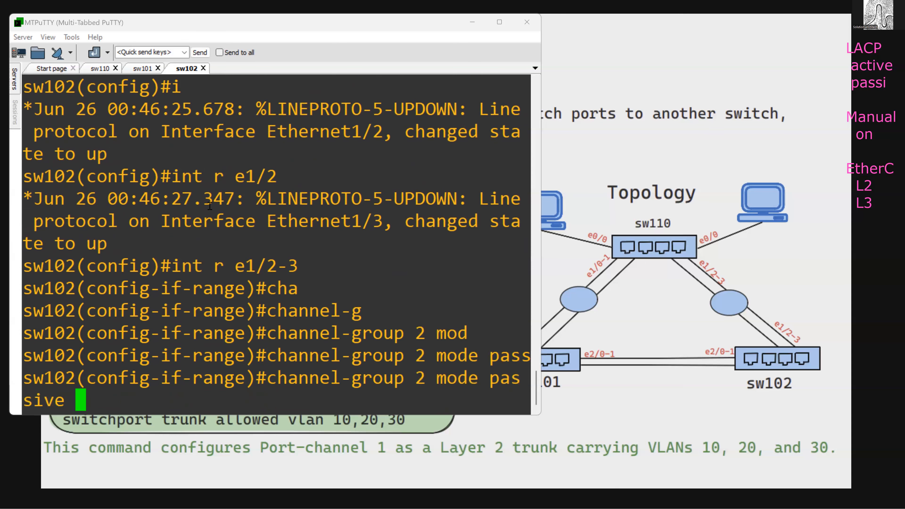
key("Return")
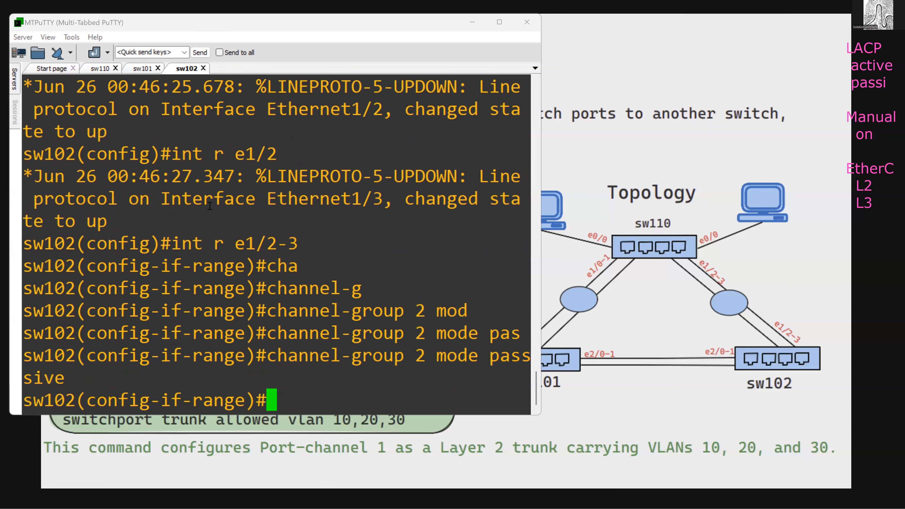
- Reset interfaces e2/0 and e2/1 on sw102 to their default configuration
key("Up")
key("Up")
key("Up")
key("Up")
key("BackSpace")
key("BackSpace")
key("BackSpace")
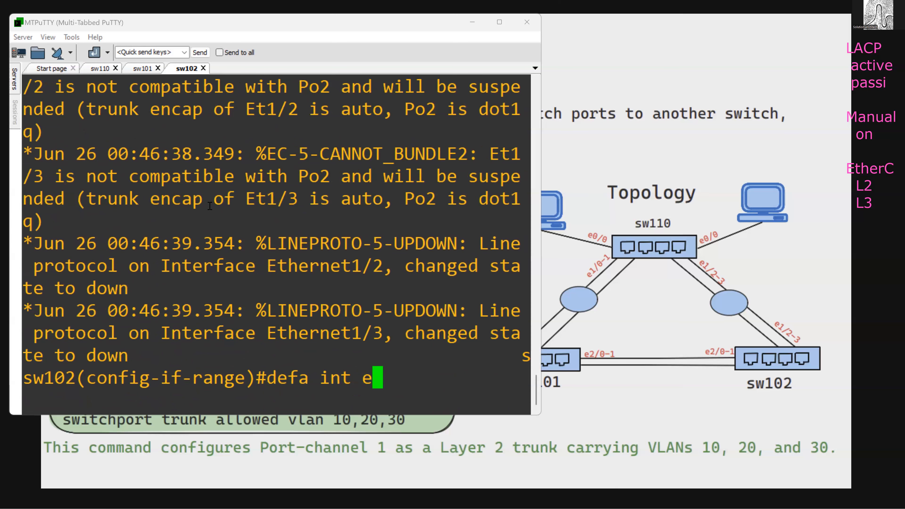
type("2/0")
key("Return")
key("Up")
key("BackSpace")
type("1")
key("Return")
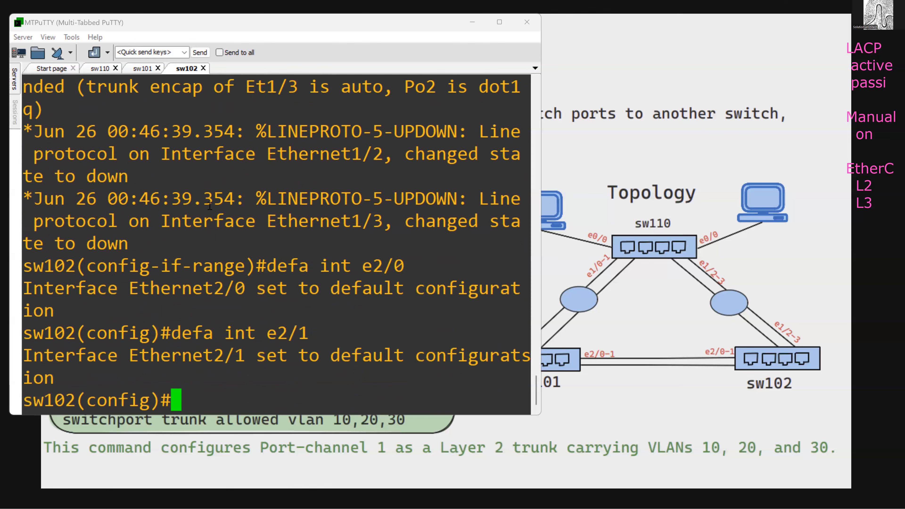
- Assign the interface range e2/0-1 on sw102 to channel group 3 in mode on
key("Up")
key("Up")
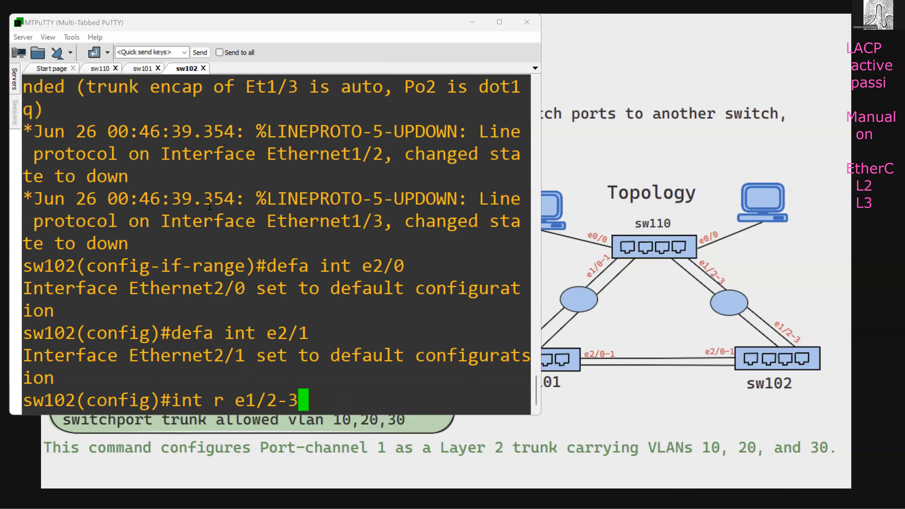
key("BackSpace")
key("BackSpace")
key("BackSpace")
key("BackSpace")
key("BackSpace")
type("2/0-")
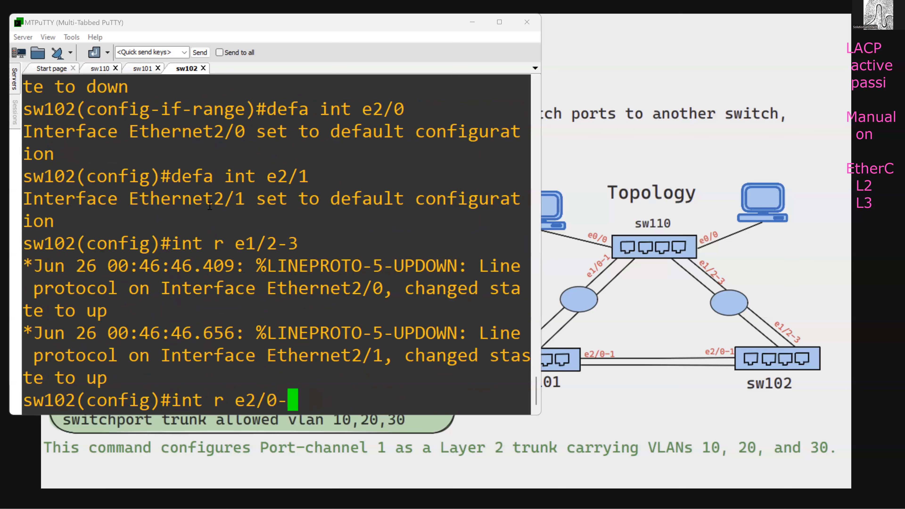
type("1")
key("Return")
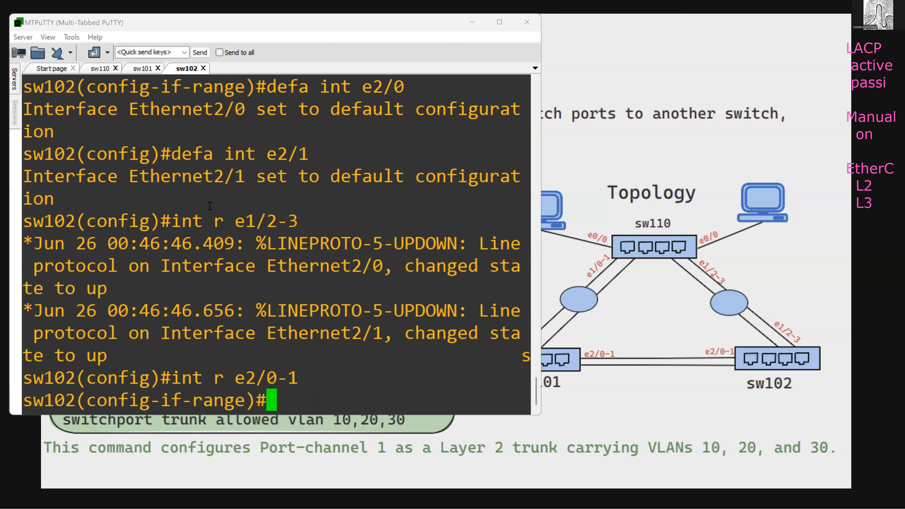
type("ch;a")
key("Tab")
key("BackSpace")
key("BackSpace")
type("n")
key("Tab")
key("BackSpace")
type("a")
key("Tab")
type("gr")
key("Tab")
type("3 mod")
key("Tab")
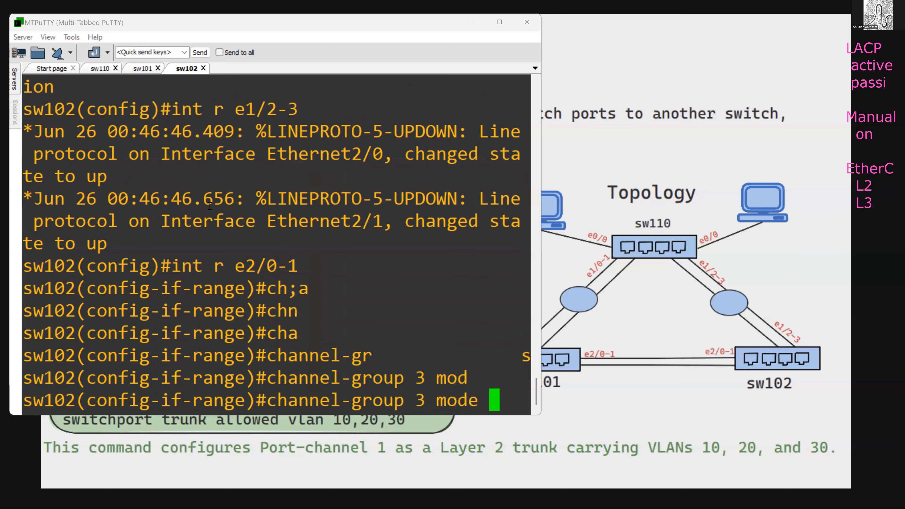
type("on")
key("Return")
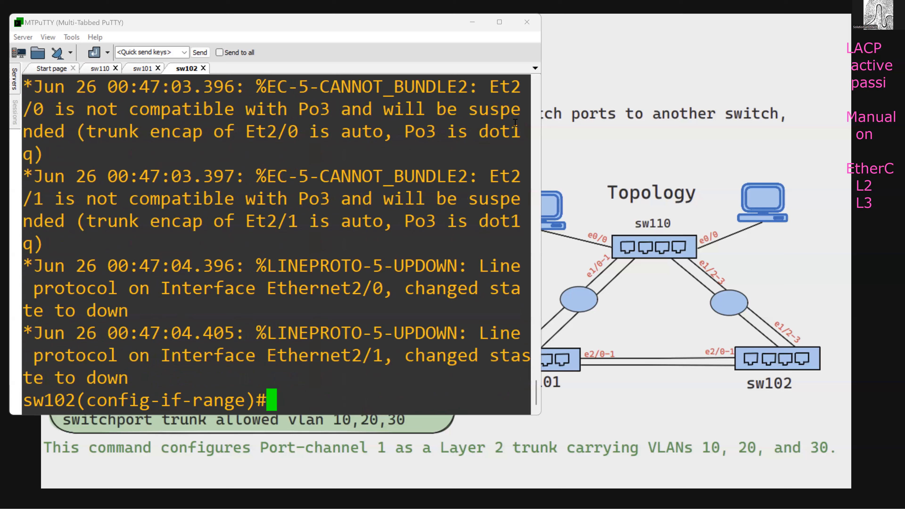
- Widen the terminal window to nearly the full slide width and switch to the sw110 session
left_click_drag(542, 133, 767, 137)
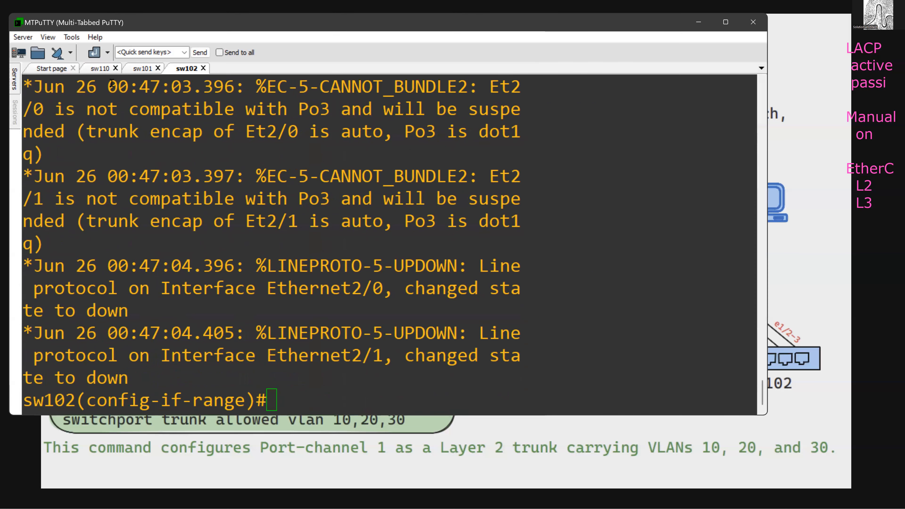
left_click(103, 68)
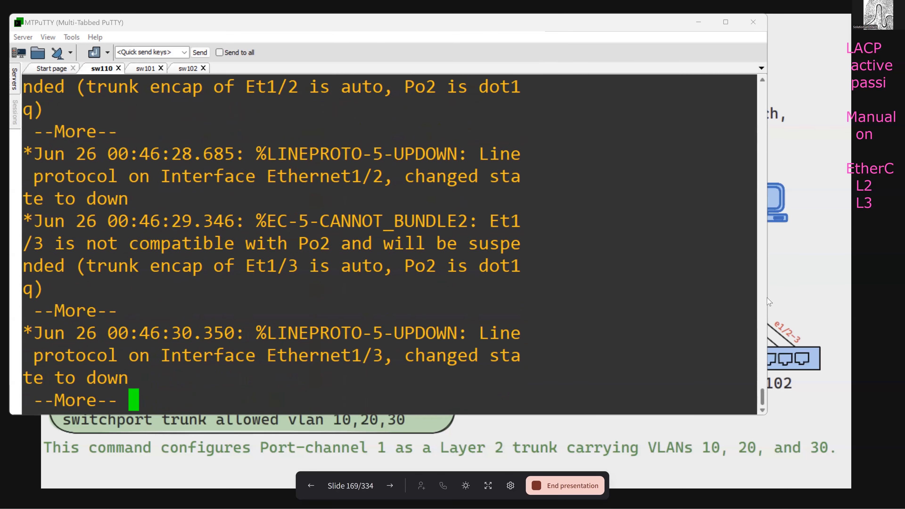
left_click(788, 297)
left_click_drag(789, 297, 869, 297)
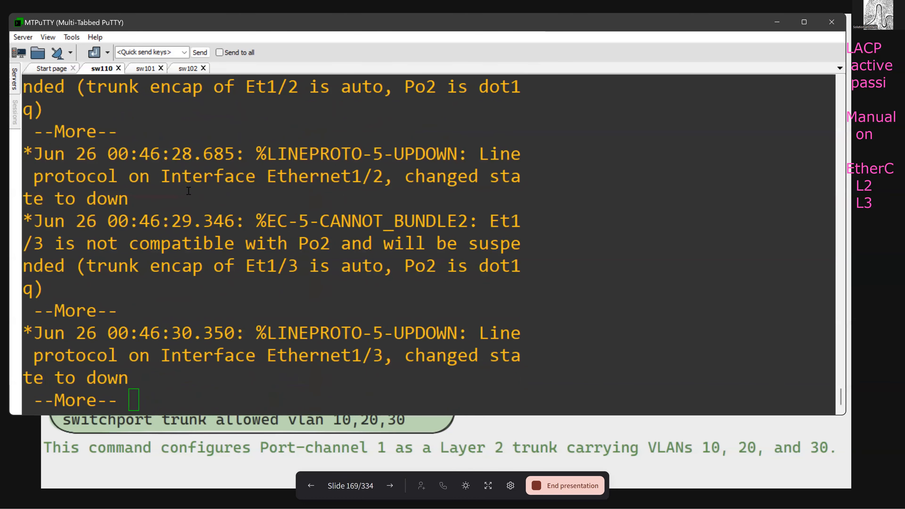
left_click(296, 313)
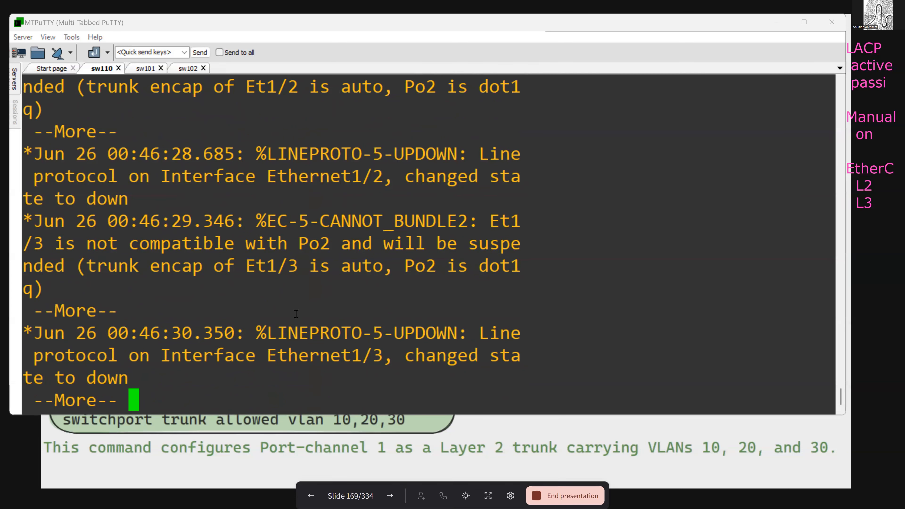
- Display the complete EtherChannel summary on sw110
key("Return")
type("do sh etherc sum")
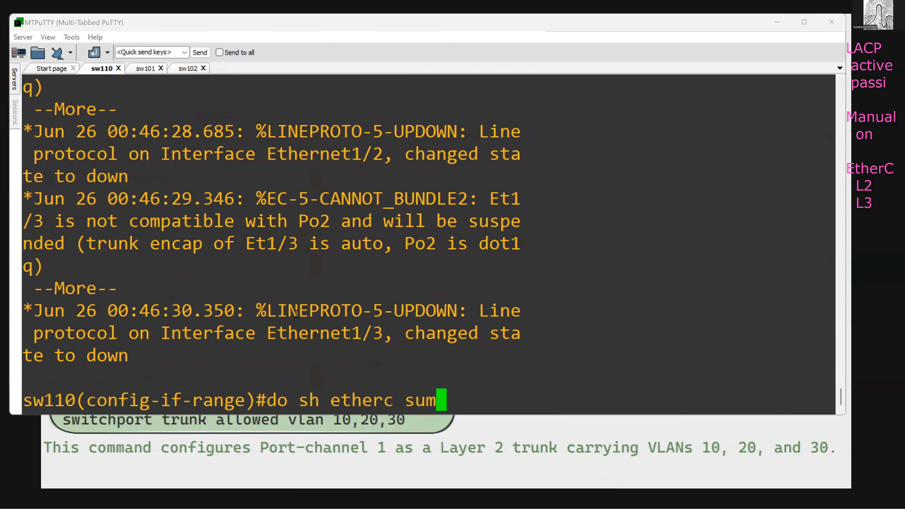
key("Up")
key("Down")
key("Return")
key("space")
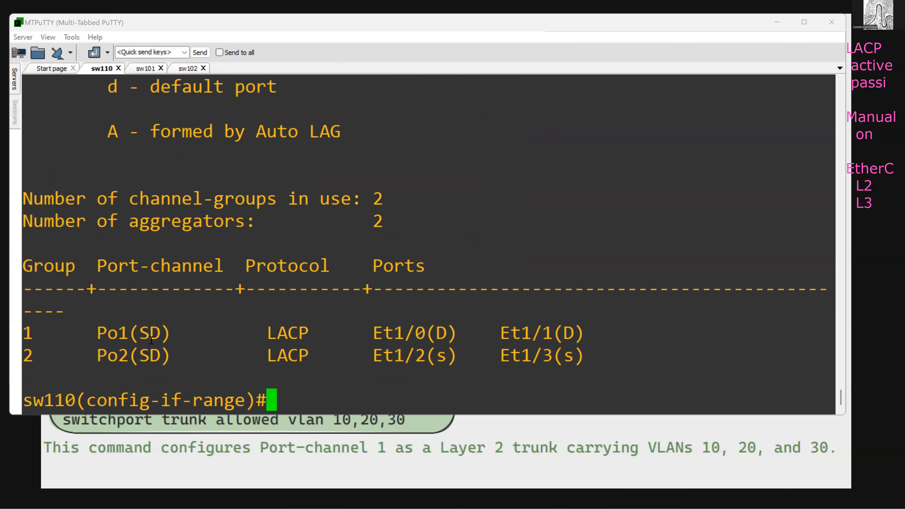
- Examine the status flags of Po1, Po2 and their member ports in the summary against the flag legend
left_click_drag(130, 333, 168, 333)
left_click(168, 332)
scroll(192, 307, "up", 5)
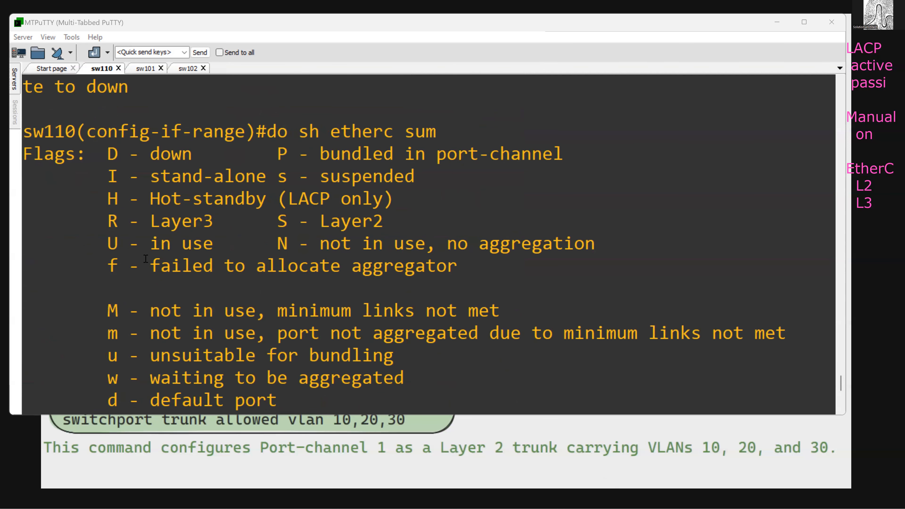
left_click_drag(274, 219, 393, 221)
left_click_drag(280, 219, 328, 220)
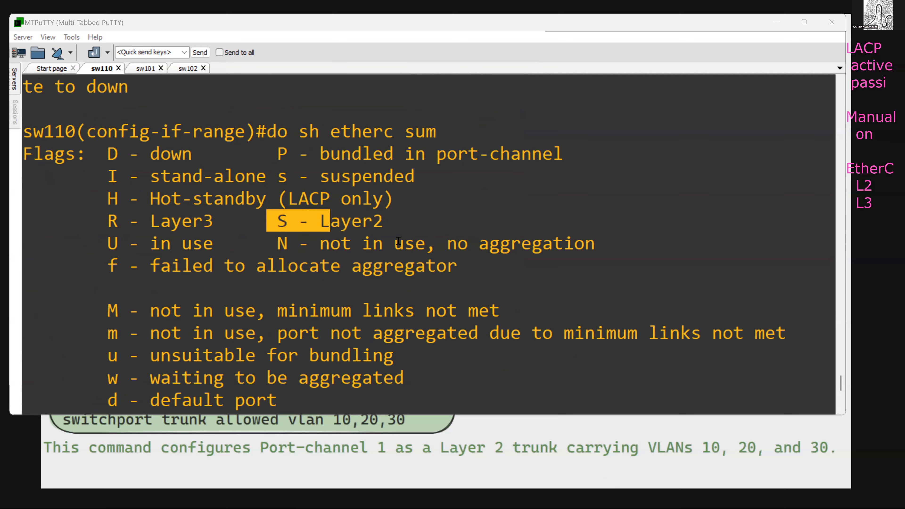
scroll(397, 246, "down", 5)
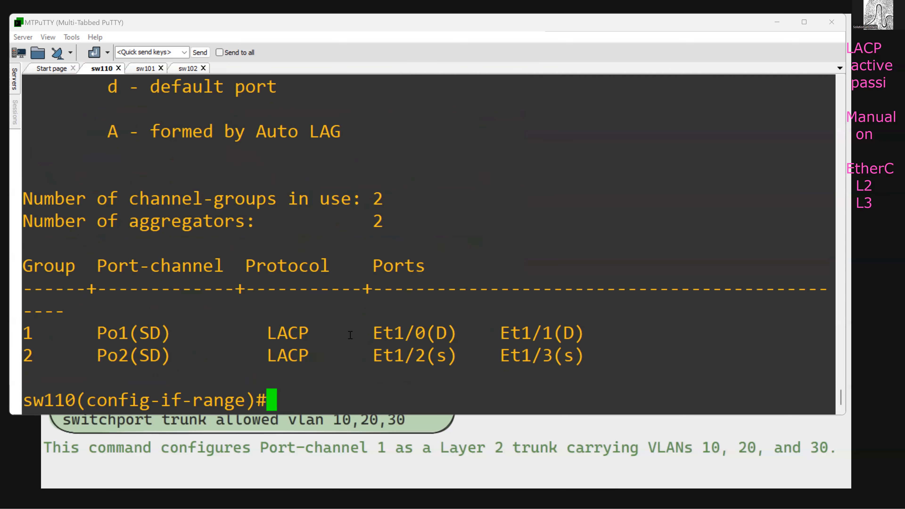
left_click_drag(425, 334, 458, 333)
left_click_drag(542, 334, 574, 334)
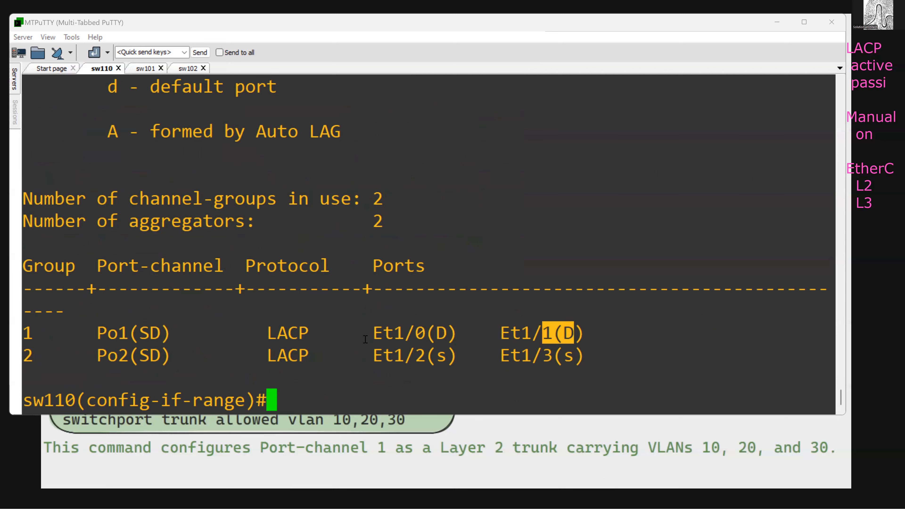
left_click_drag(428, 334, 457, 356)
left_click_drag(553, 356, 584, 356)
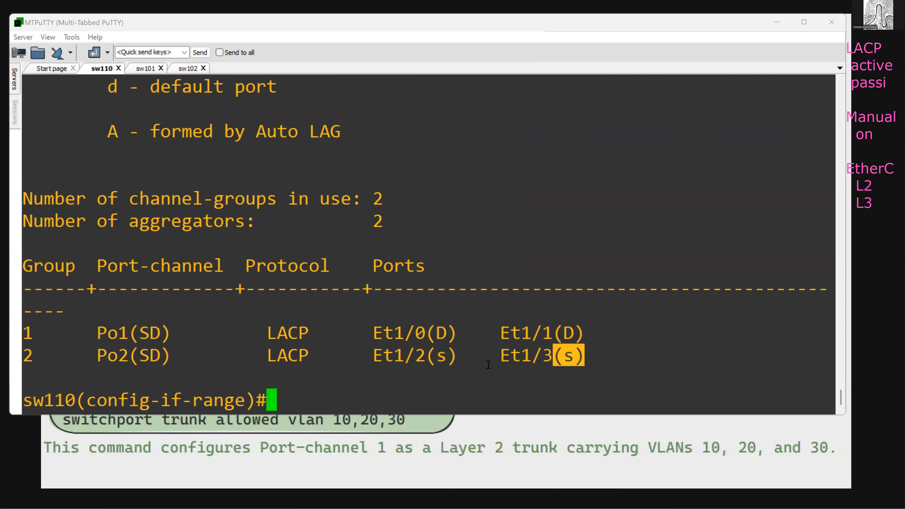
left_click(505, 328)
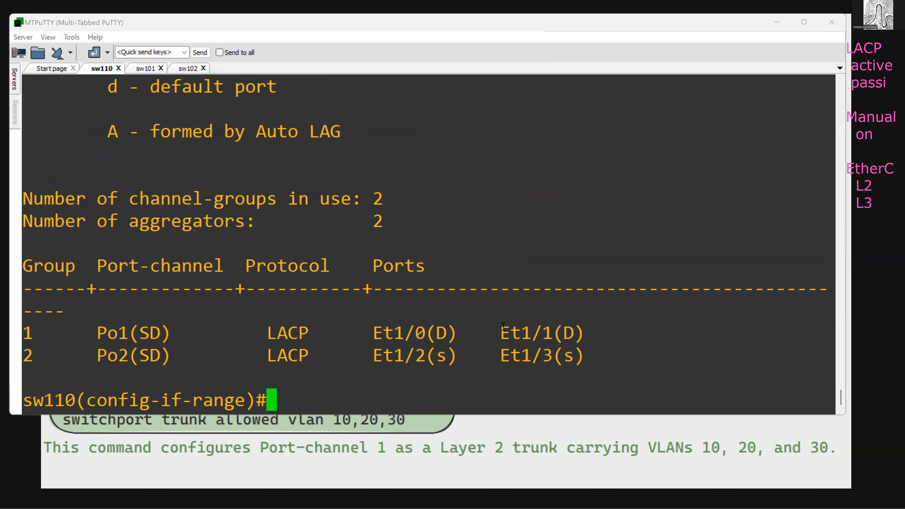
- Shut down and re-enable interface port-channel 1 on sw110
type("int p1")
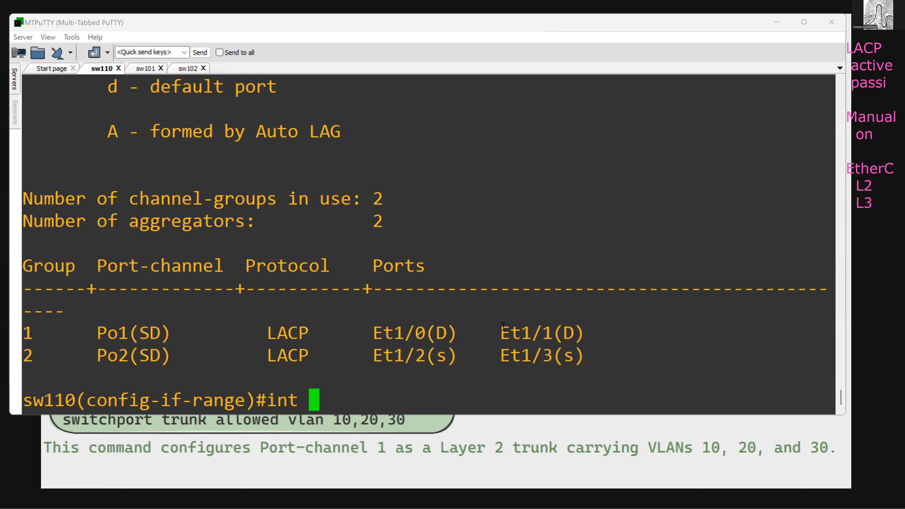
key("Return")
type("sh")
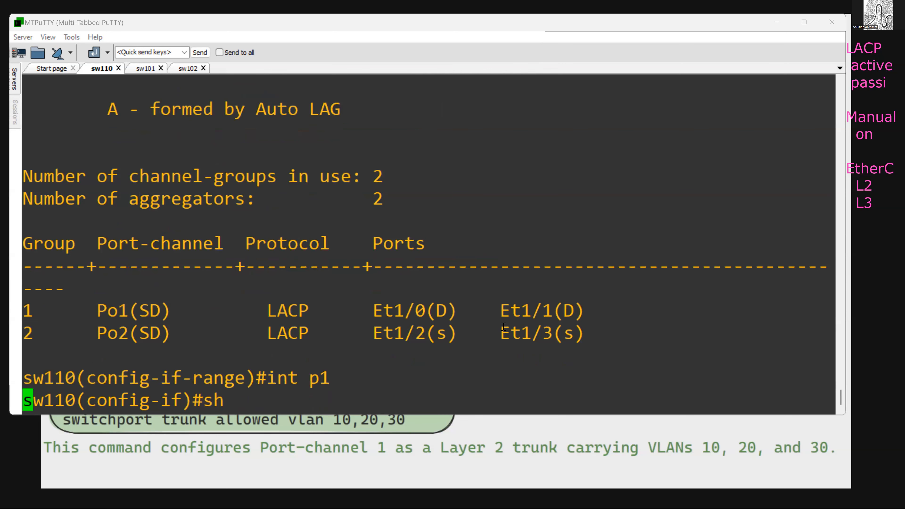
key("Return")
type("no sh")
key("Return")
- Display the running configuration of port-channel 1 on sw110 and highlight its switchport trunk lines
type("do sh")
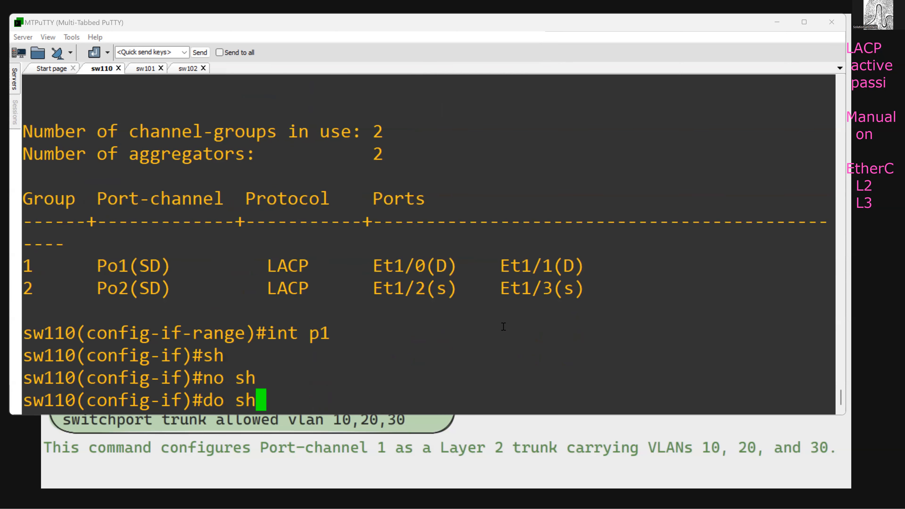
type(" run int p")
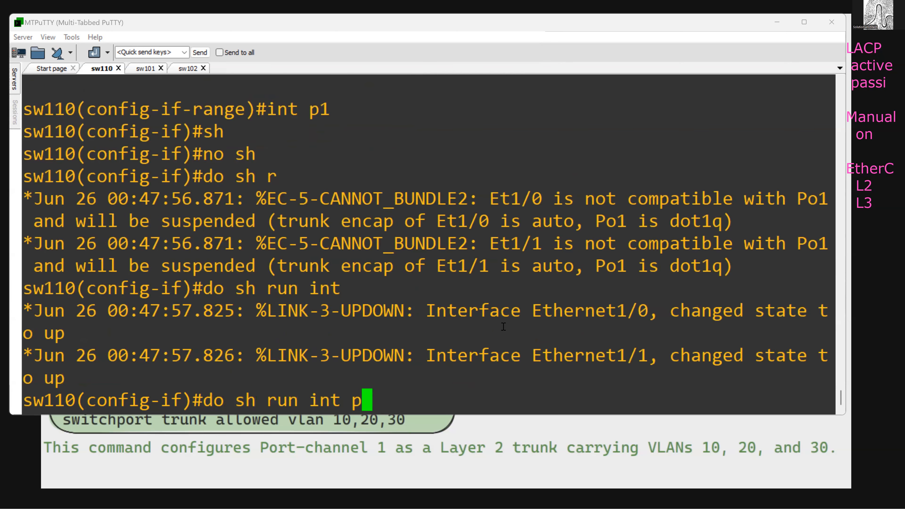
type("1")
key("Return")
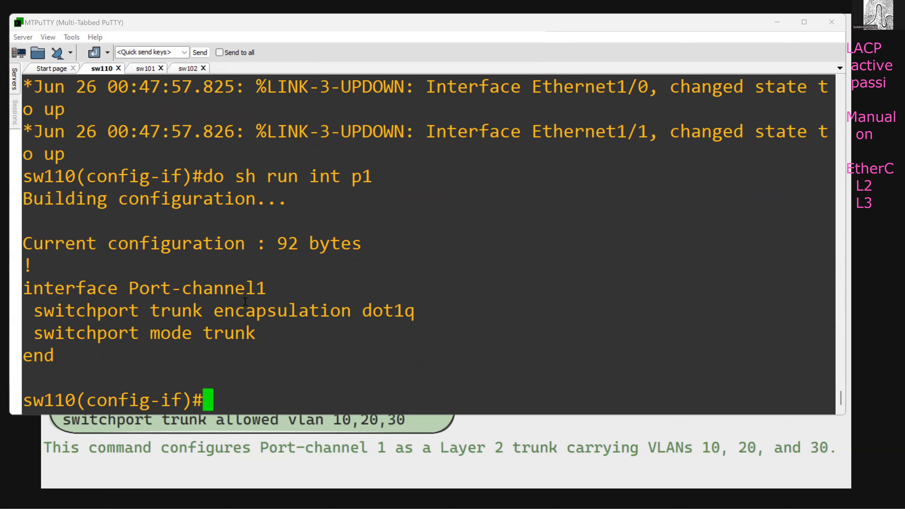
left_click_drag(37, 309, 298, 334)
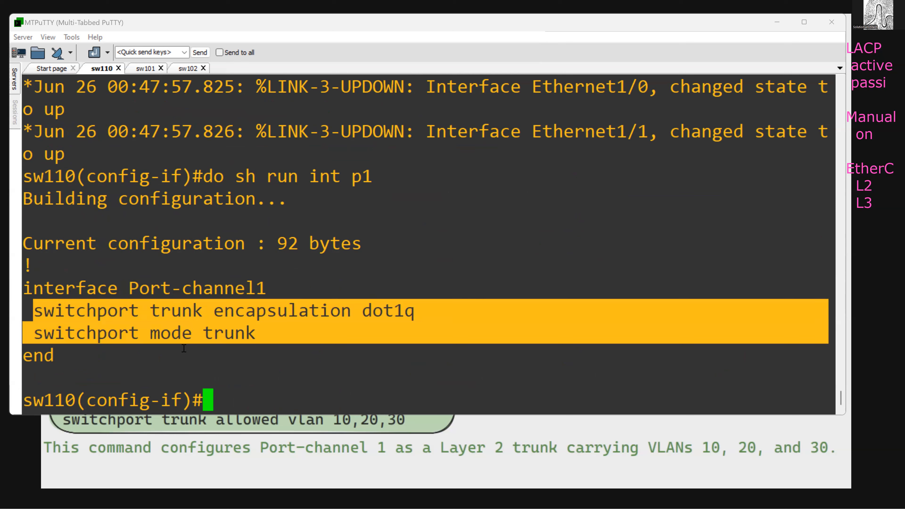
- Switch to the sw101 session and display the running configuration of port-channel 1
left_click(140, 72)
type("dp")
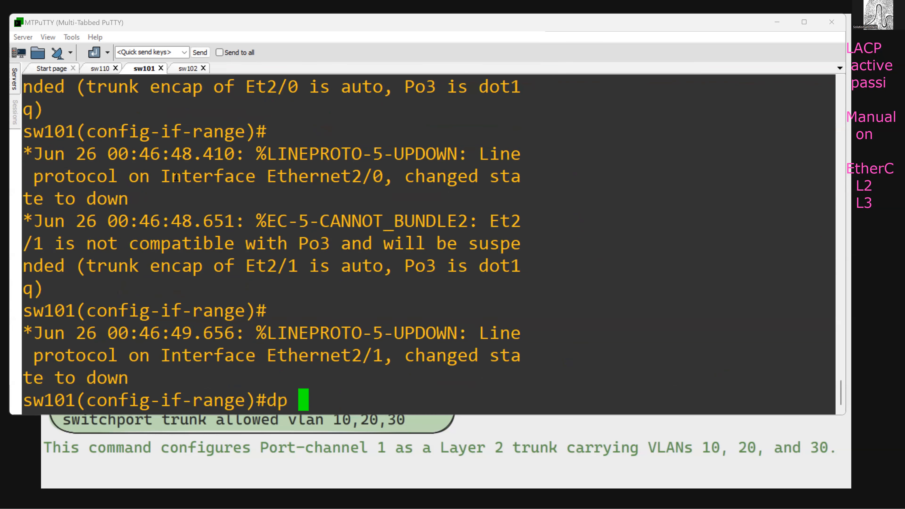
key("BackSpace")
type("o sh run int p1")
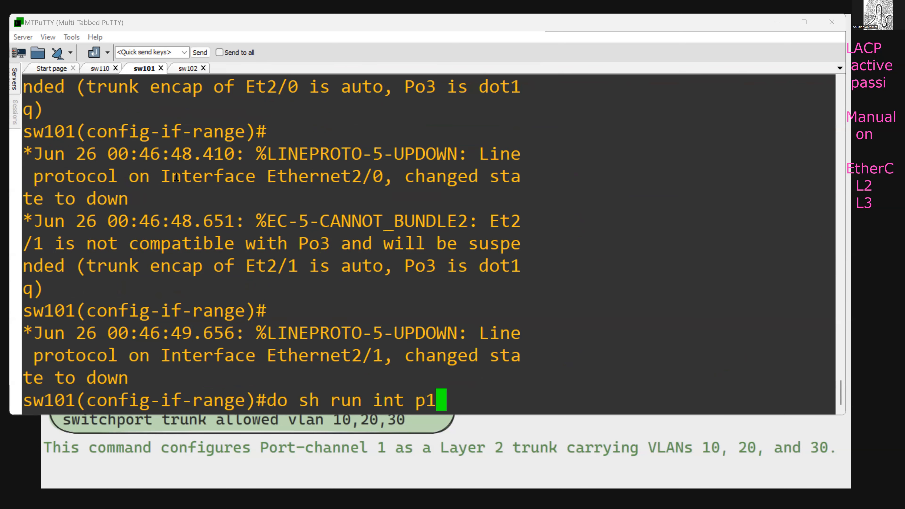
key("Return")
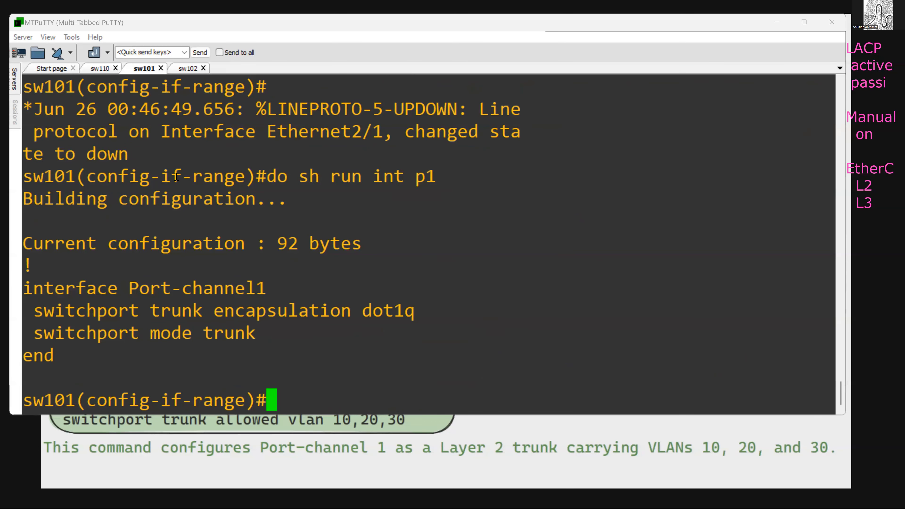
- Shut down and re-enable interface port-channel 1 on sw101
type("int p1")
key("Return")
type("sh")
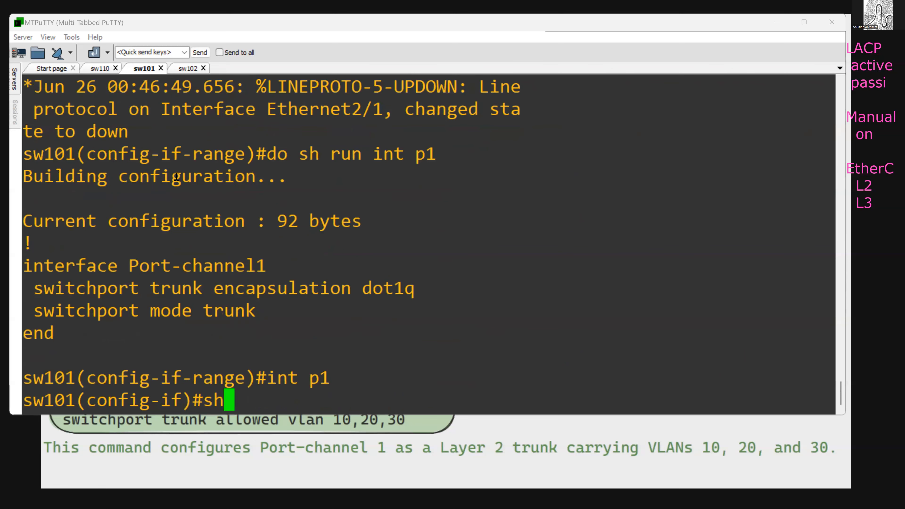
key("Return")
type("nosh")
key("Return")
type("nfig-if)#n")
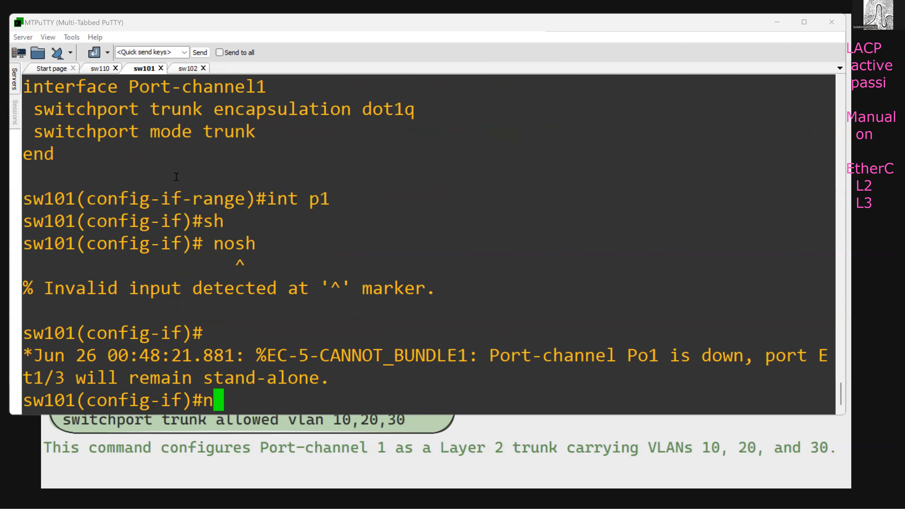
type("o sh")
key("Return")
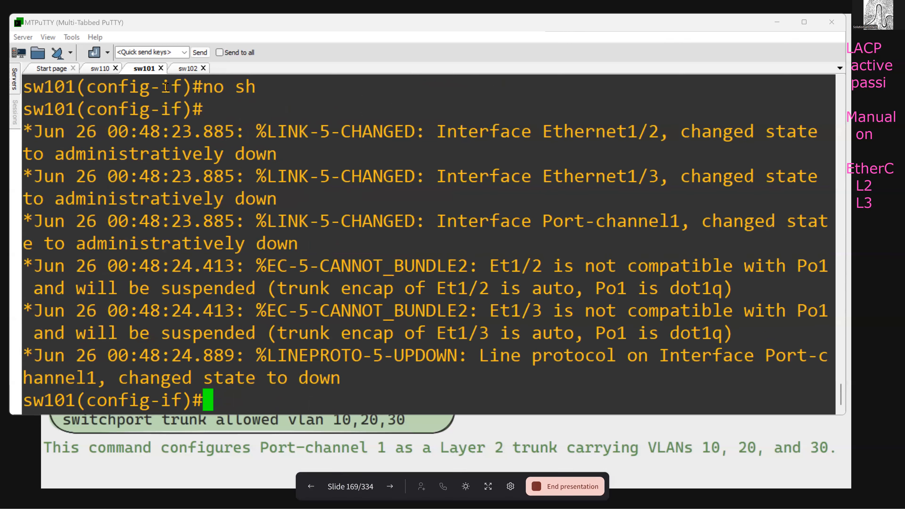
- Switch to the sw110 session, display the EtherChannel summary and highlight the member port entries
left_click(98, 68)
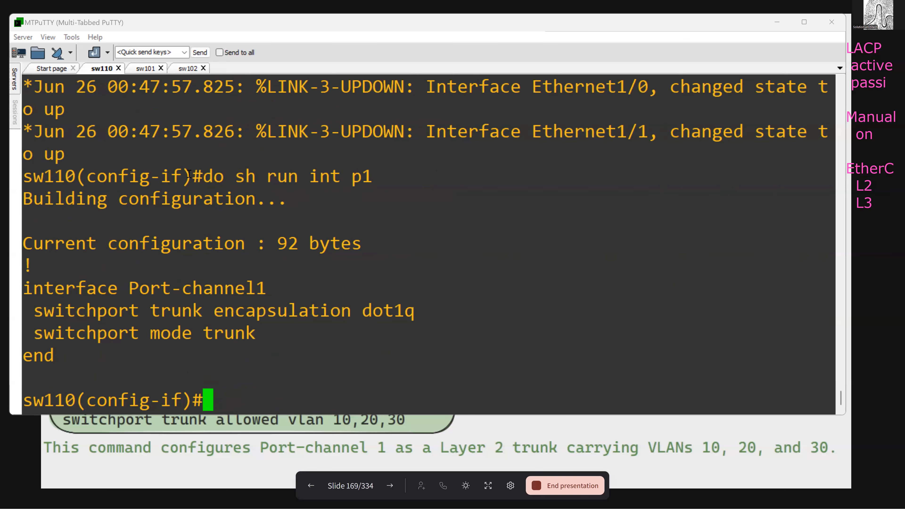
key("Up")
key("Up")
key("Up")
key("Up")
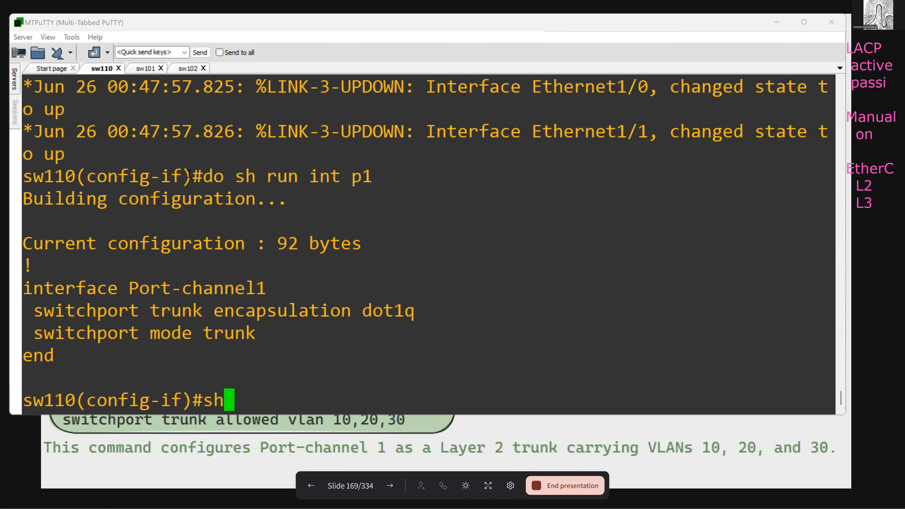
key("Up")
key("Up")
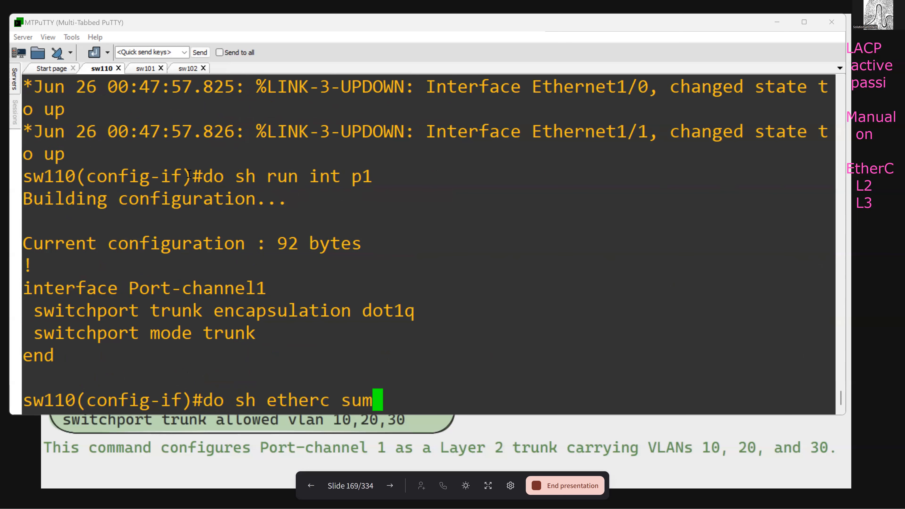
key("Return")
key("space")
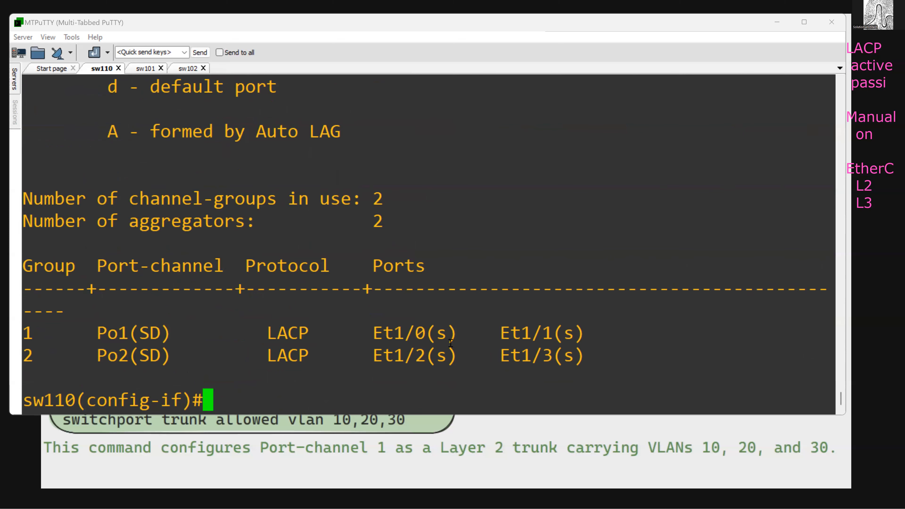
left_click_drag(428, 334, 584, 348)
left_click(585, 355)
- Display the EtherChannel summary on sw110 again to recheck Po1, Po2 and their member ports
type("do sh etherc sum")
key("Return")
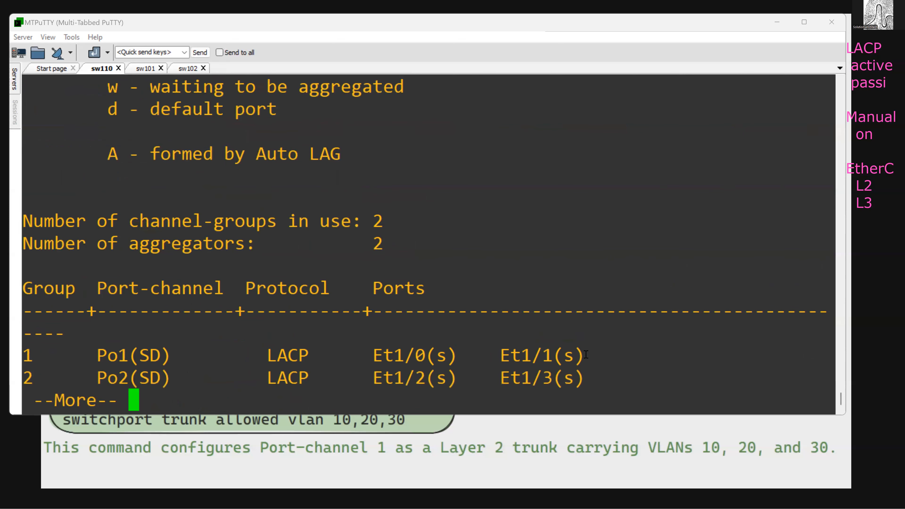
key("Up")
key("Up")
key("Return")
key("space")
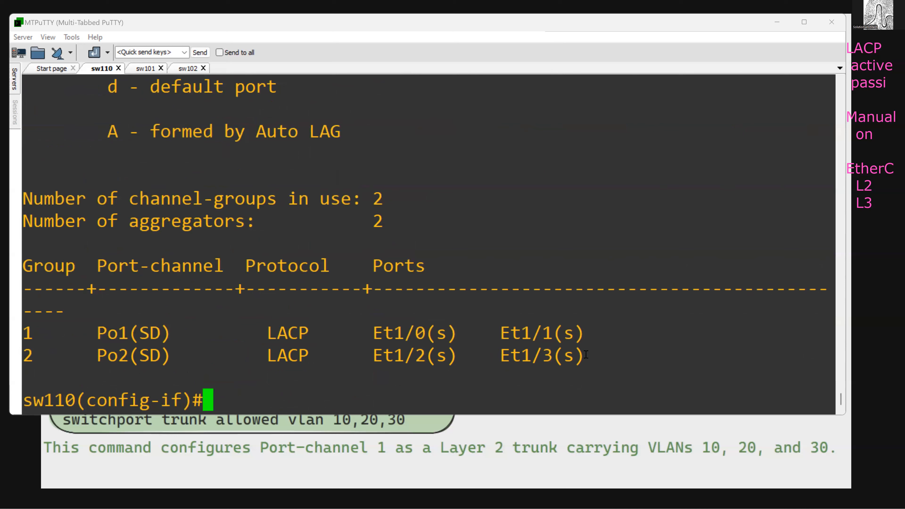
- Display the running configuration of interface e1/0 on sw110
type("do sh ru")
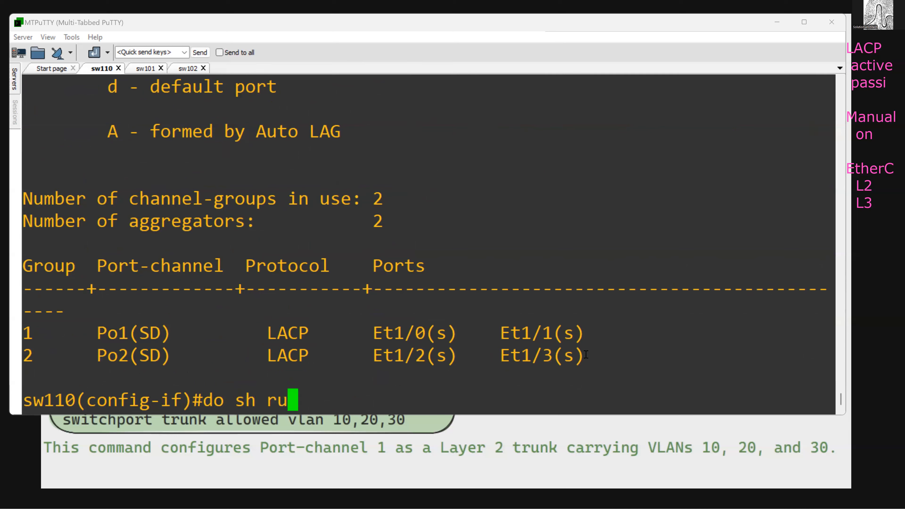
type("n int e1/")
key("BackSpace")
key("BackSpace")
type("e1/3")
key("BackSpace")
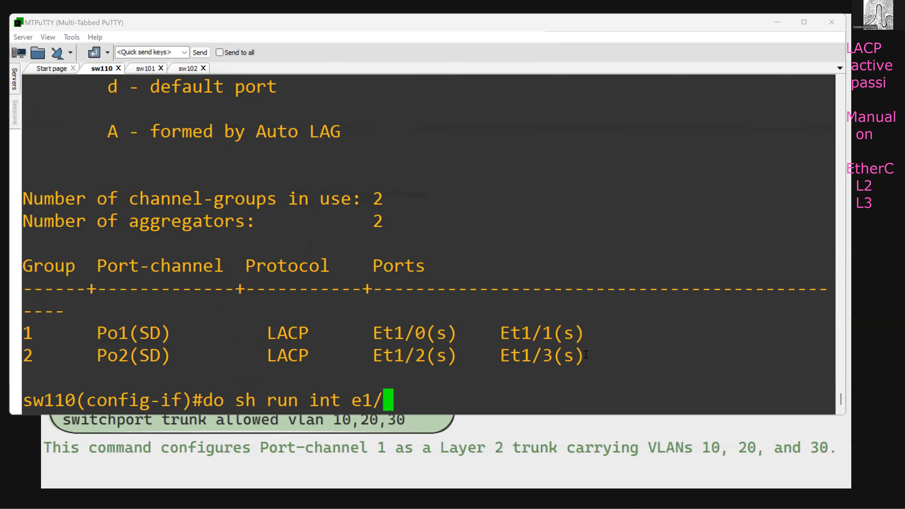
type("0")
key("Return")
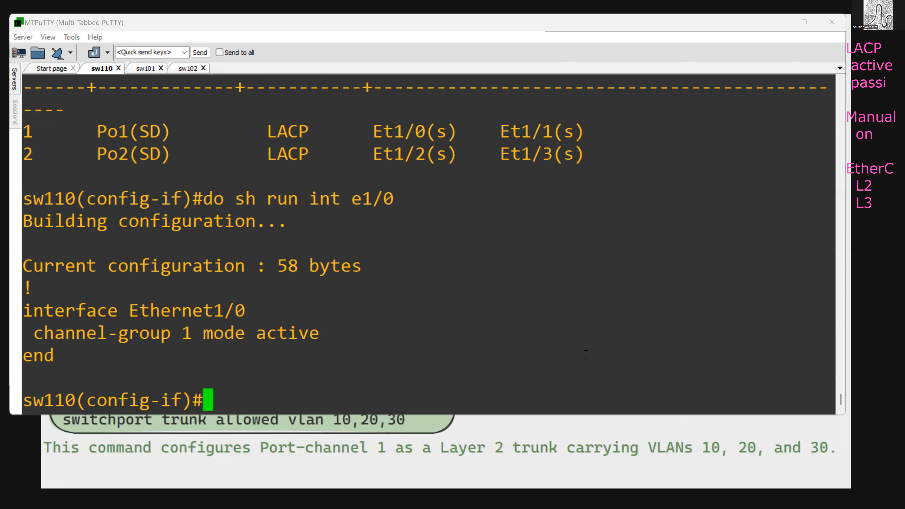
- Display the running configuration of interface e1/1 on sw110
key("Up")
key("BackSpace")
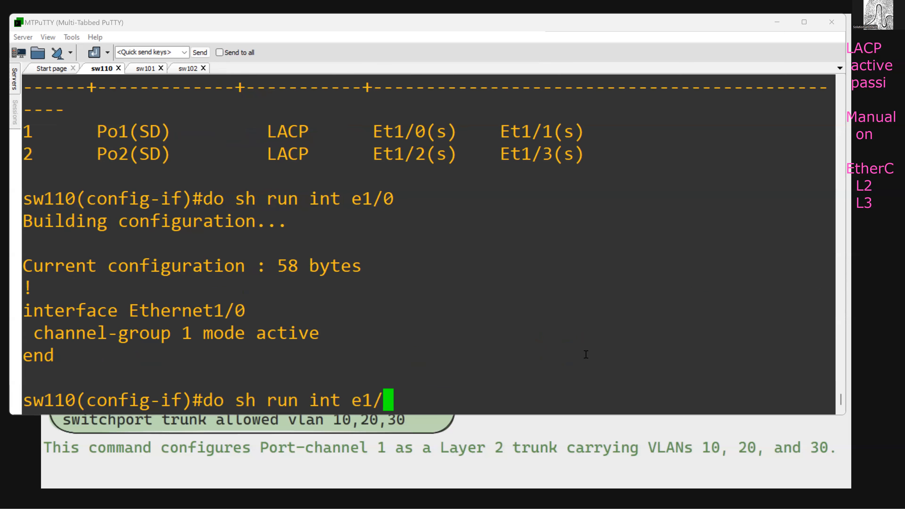
type("1")
key("Return")
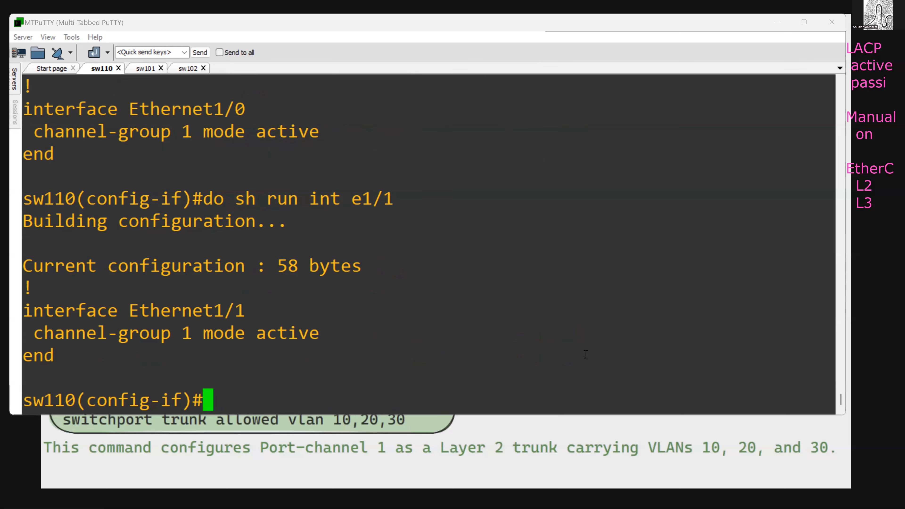
- Switch to the sw101 session and display the running configurations of interfaces e1/2 and e1/3
left_click(145, 70)
type("do sh run int e1/2")
key("Return")
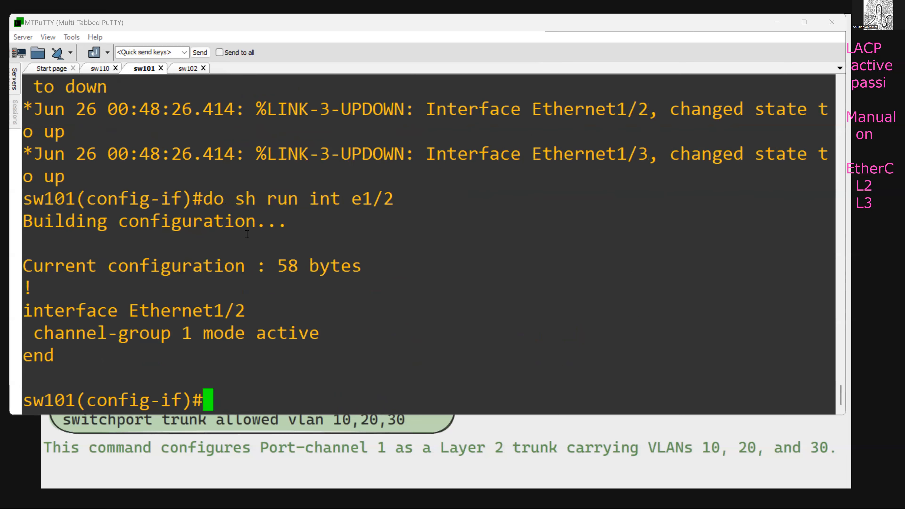
key("Up")
key("BackSpace")
type("3")
key("Return")
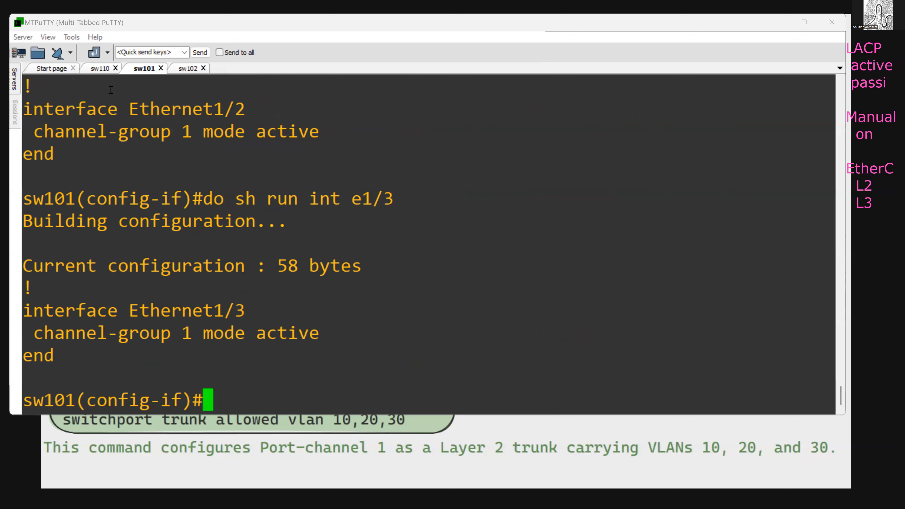
- Switch back to the sw110 session and display the interface status details of e1/0
left_click(101, 69)
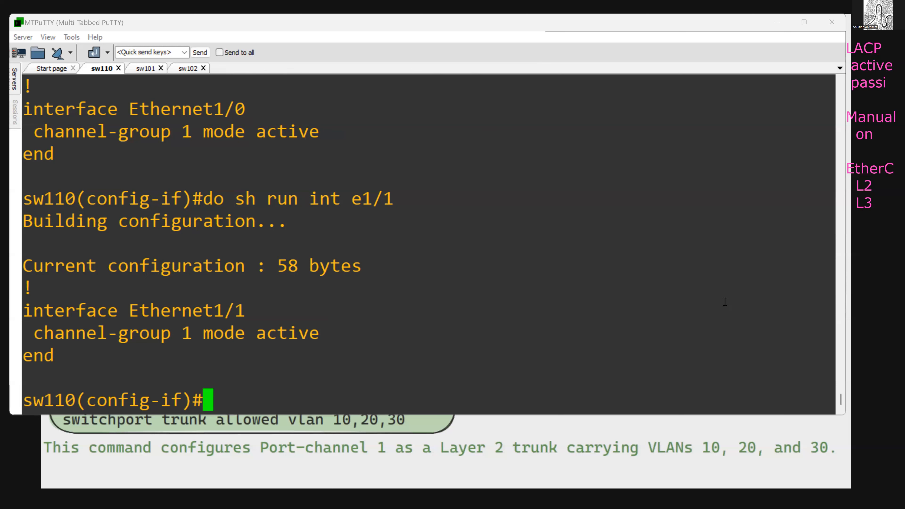
type("d")
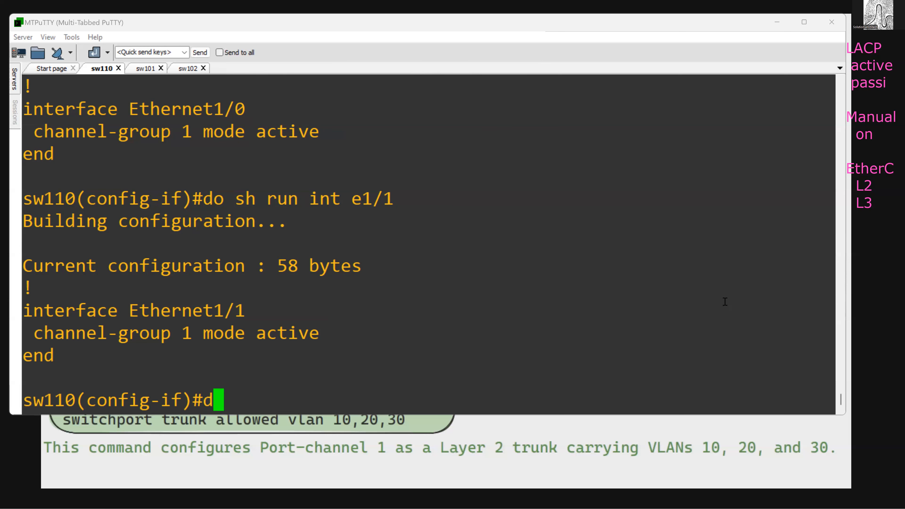
type("o sh run")
key("BackSpace")
key("BackSpace")
key("BackSpace")
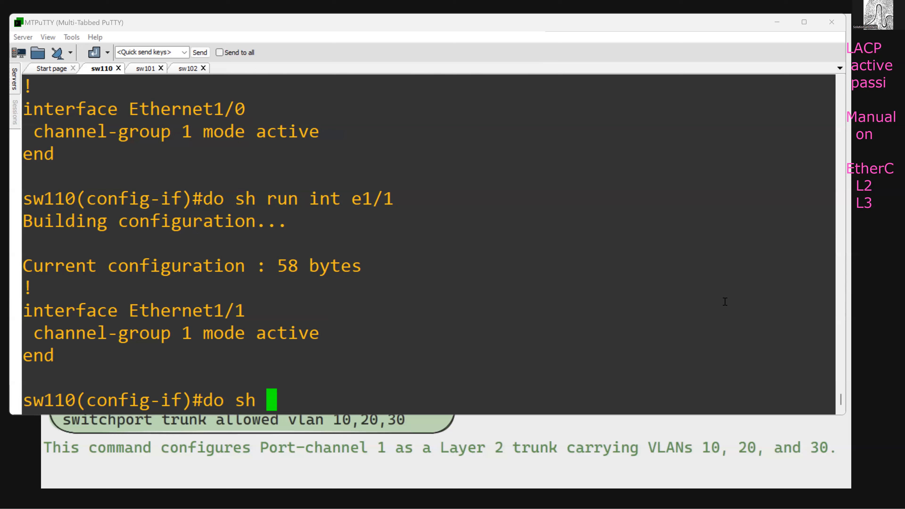
type("int e")
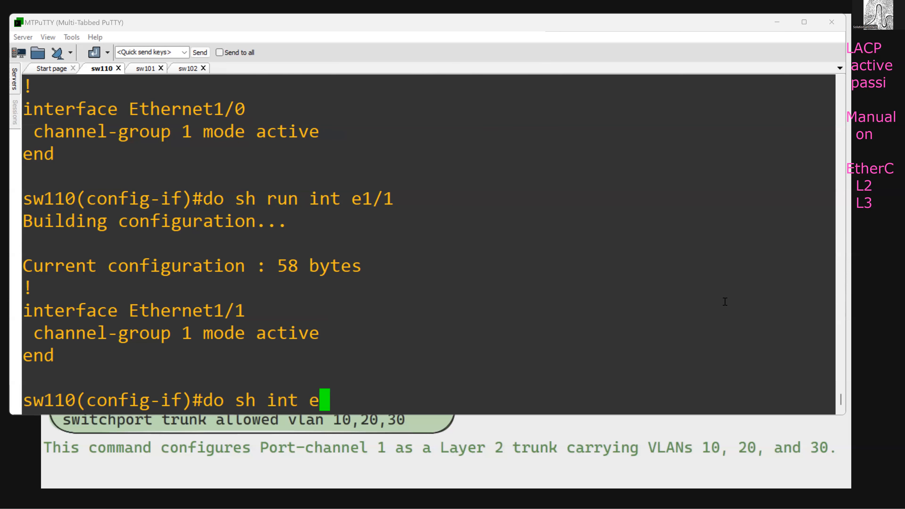
type("1/0")
key("Return")
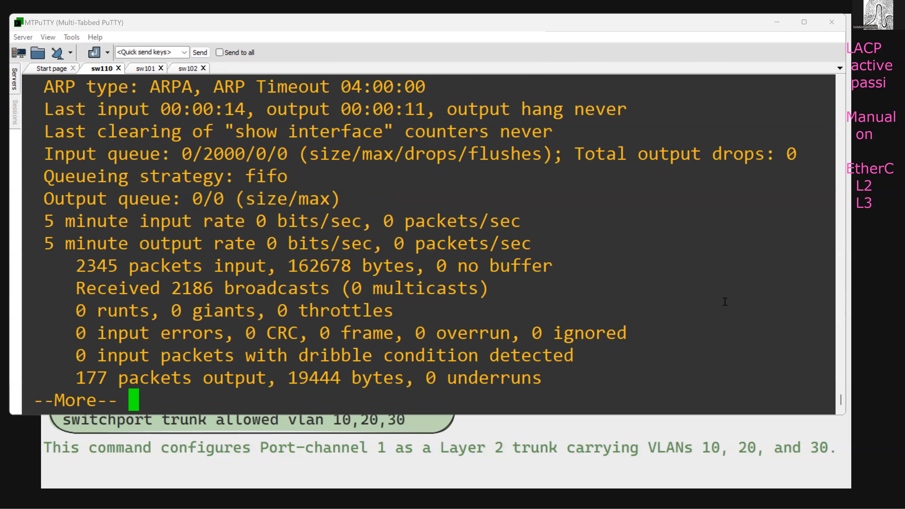
- Highlight the line protocol status of Ethernet1/0 in the interface output and quit the paged listing
scroll(461, 198, "up", 5)
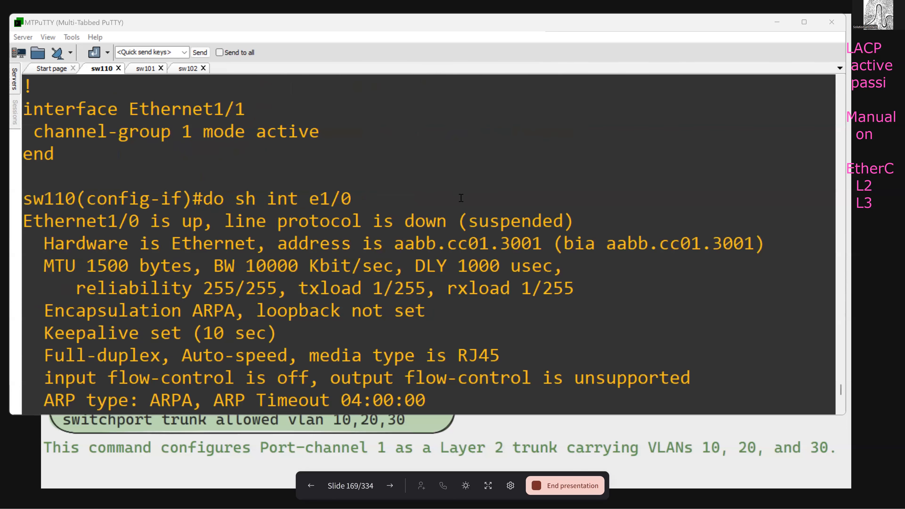
left_click_drag(399, 218, 495, 220)
left_click(349, 232)
left_click_drag(229, 218, 572, 221)
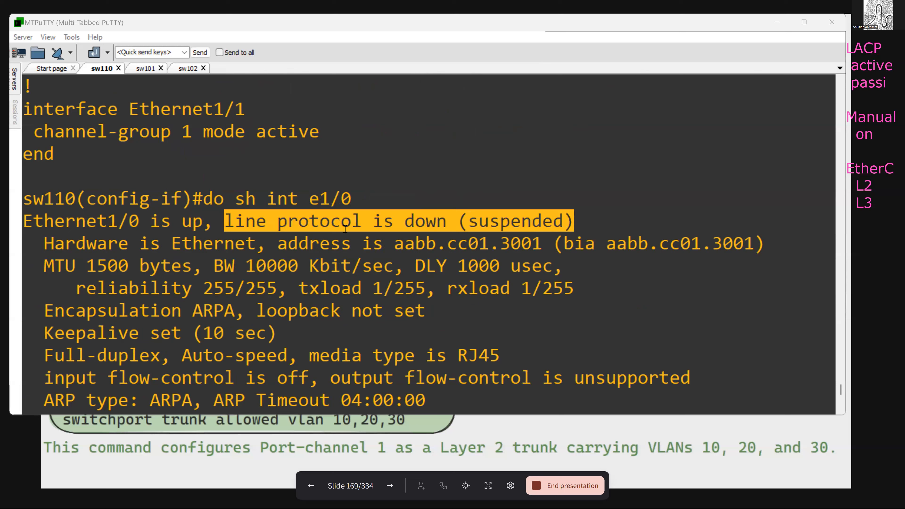
left_click(337, 234)
scroll(337, 234, "down", 5)
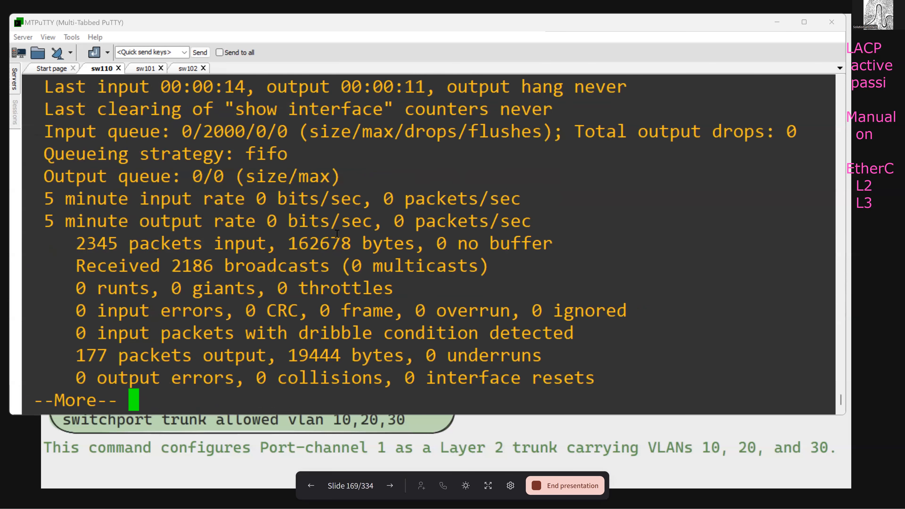
type("qint ")
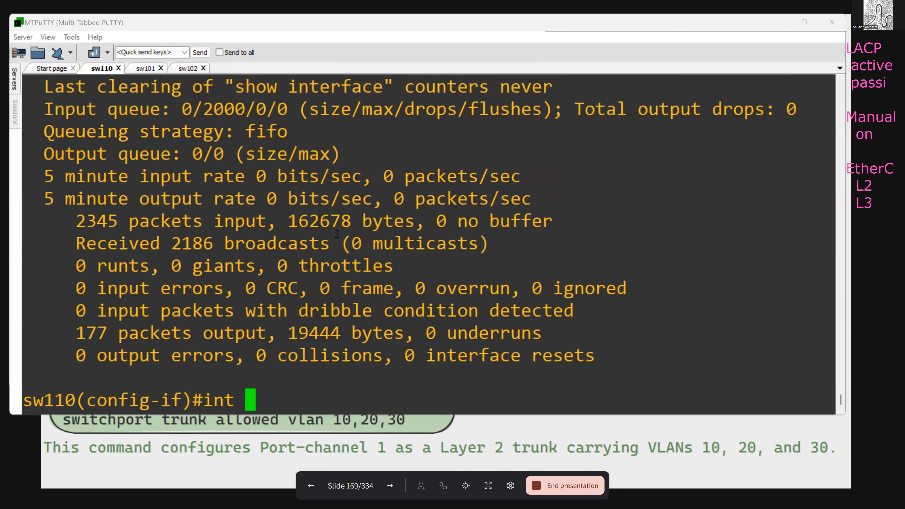
type("r e1/0-1")
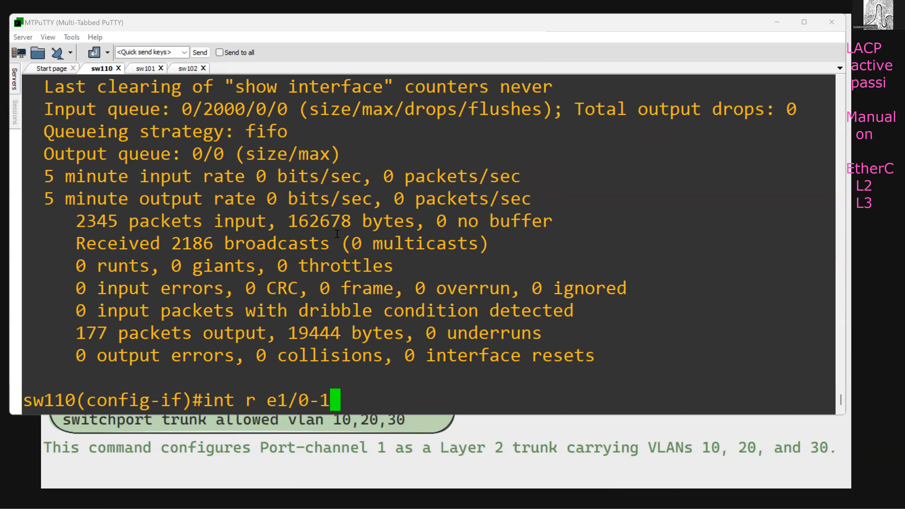
- Shut down and re-enable the interface range e1/0-1 on sw110
key("Return")
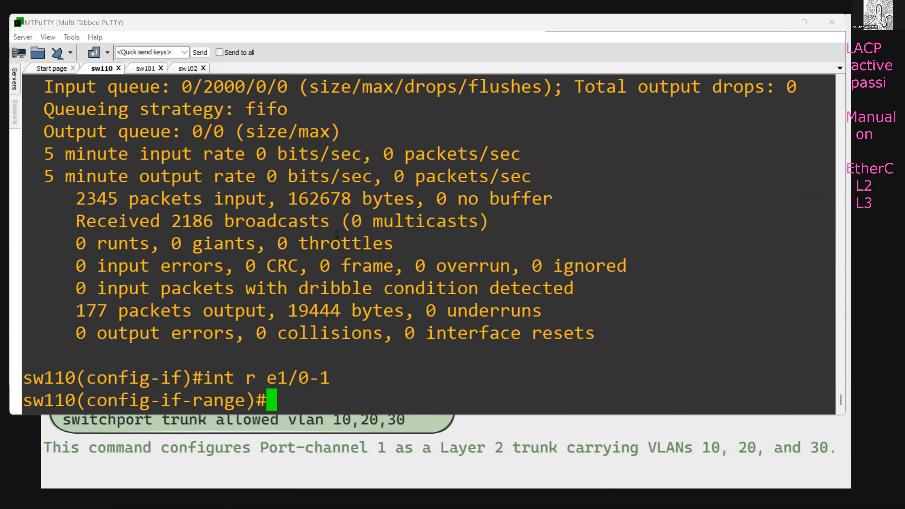
key("BackSpace")
key("BackSpace")
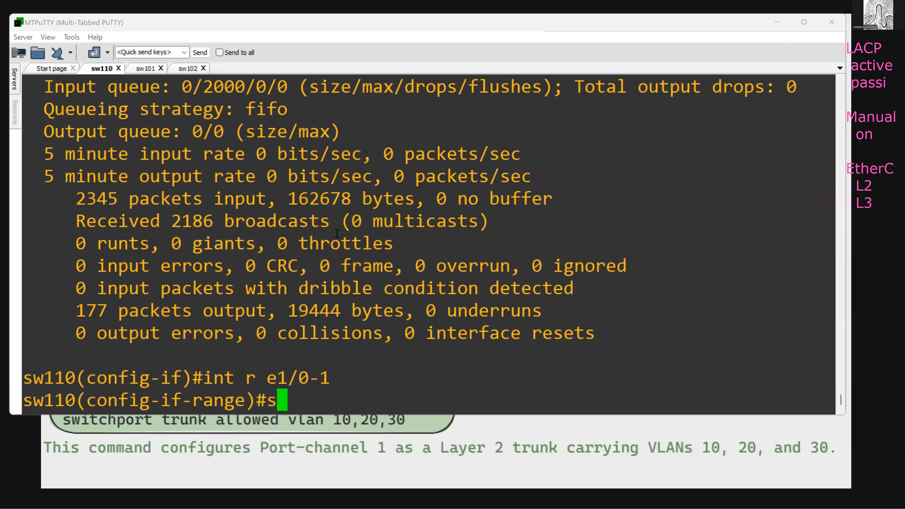
type("sh")
key("Return")
type("no sh")
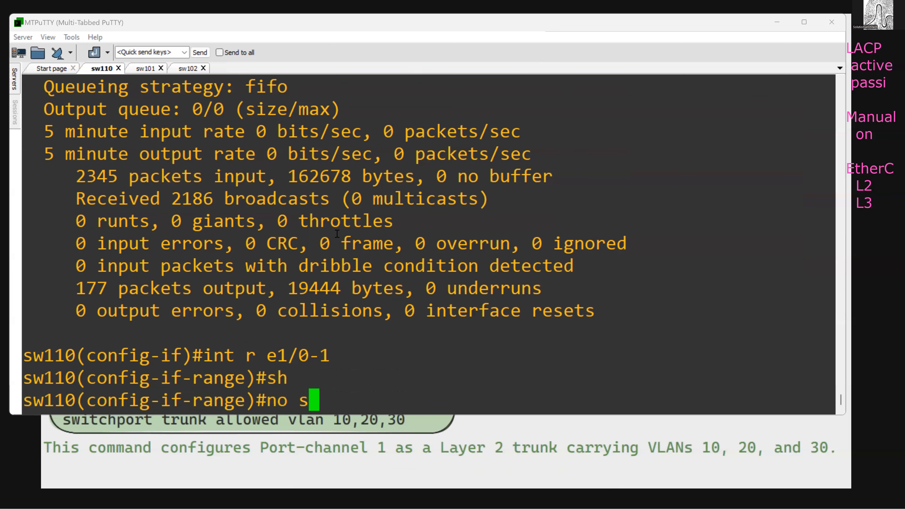
key("Return")
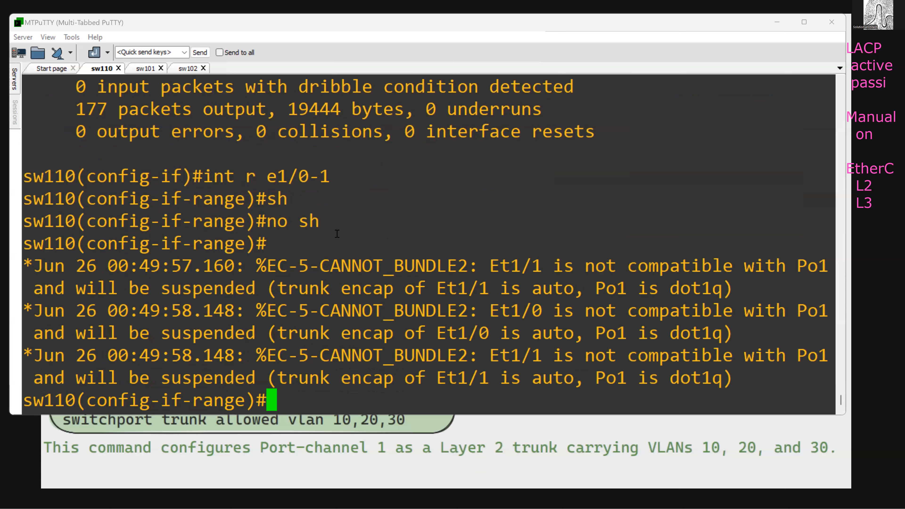
- Highlight the port names and the Po1 trunk encapsulation in the CANNOT_BUNDLE2 log messages on sw110
left_click_drag(497, 266, 556, 271)
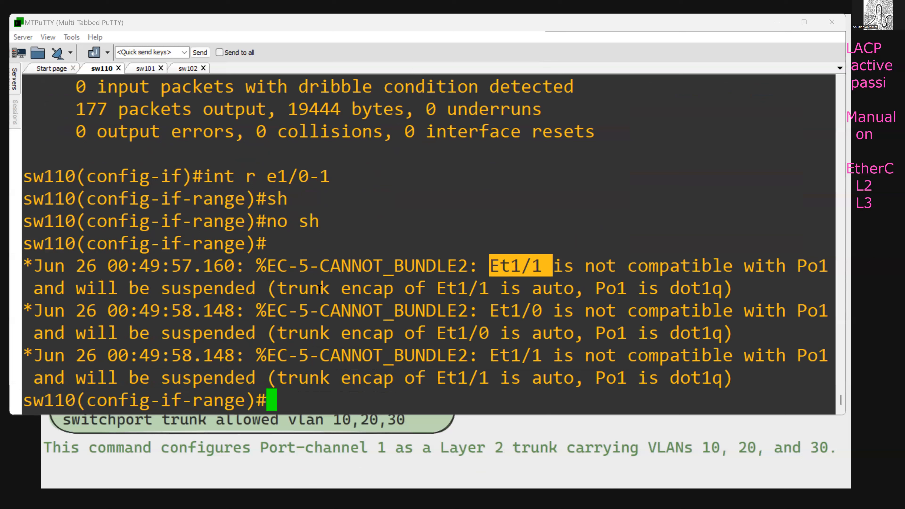
left_click_drag(587, 289, 701, 290)
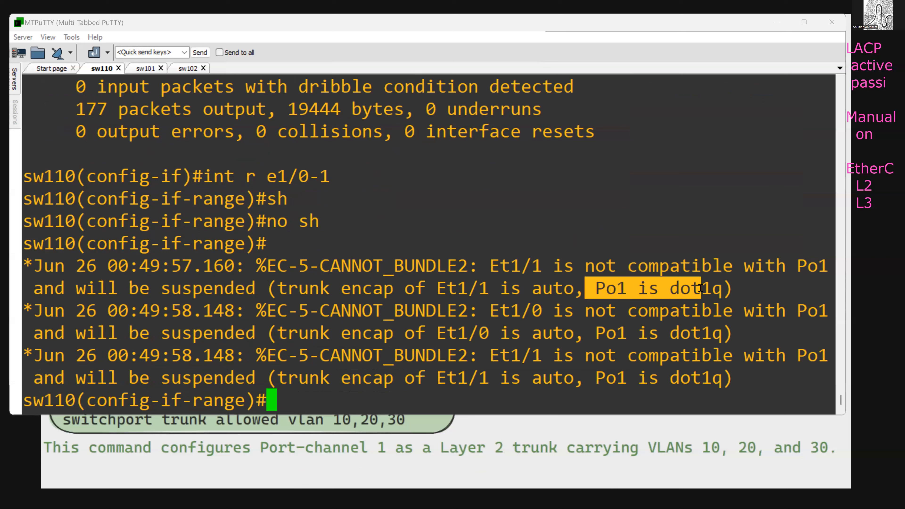
left_click_drag(602, 290, 720, 290)
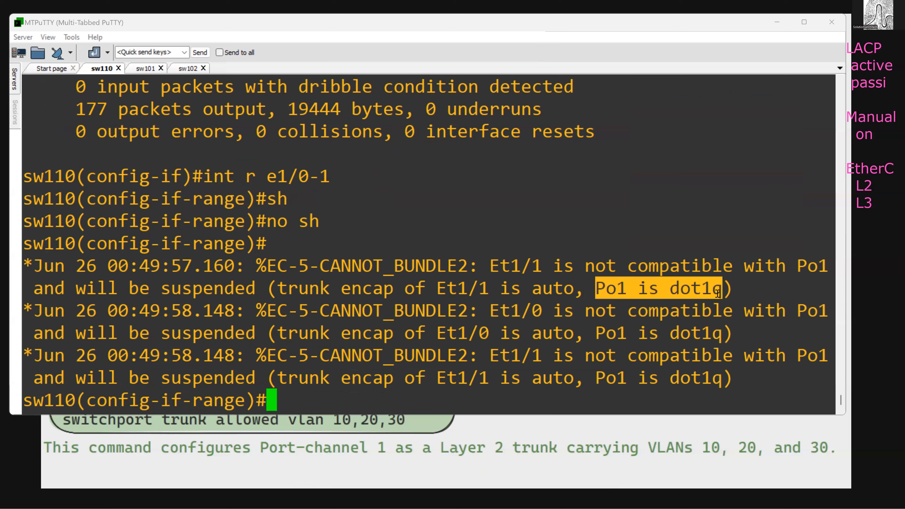
left_click_drag(491, 316, 563, 316)
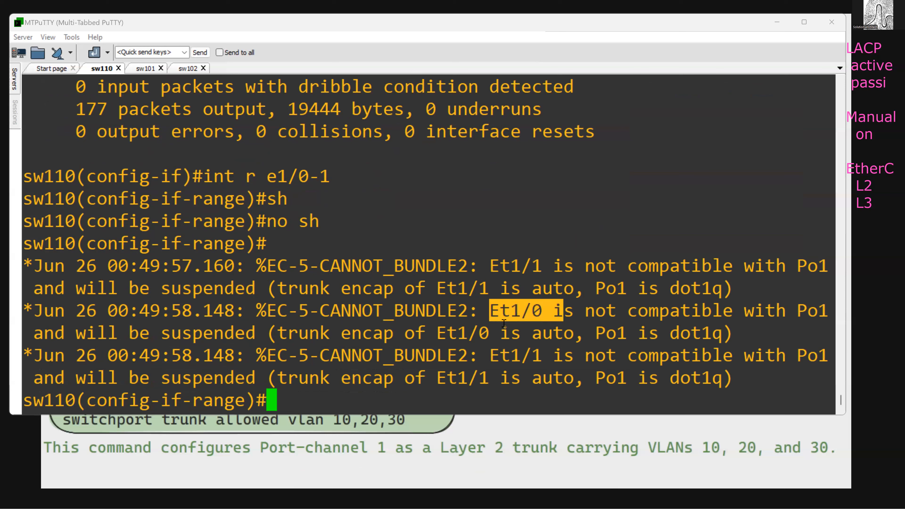
left_click_drag(305, 290, 431, 336)
left_click(431, 336)
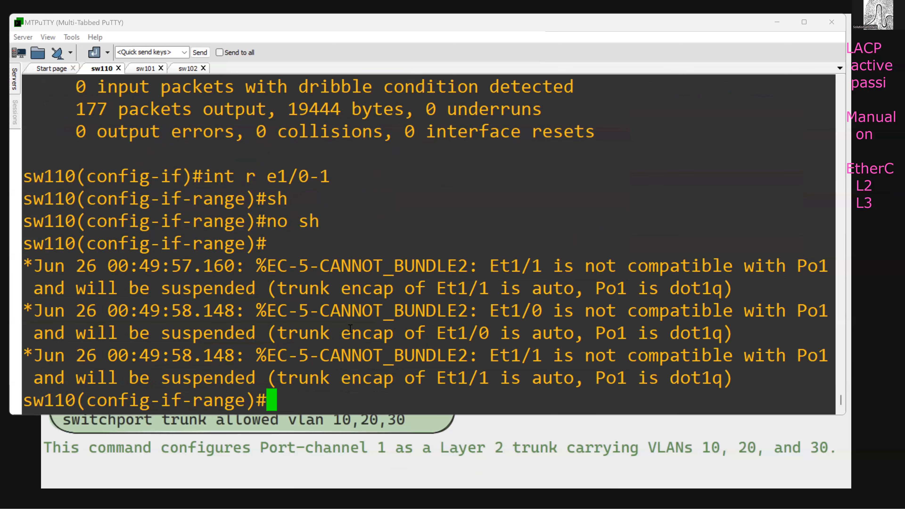
- Try to set the interface range e1/0-1 on sw110 to switchport trunk mode
type("sw")
key("Tab")
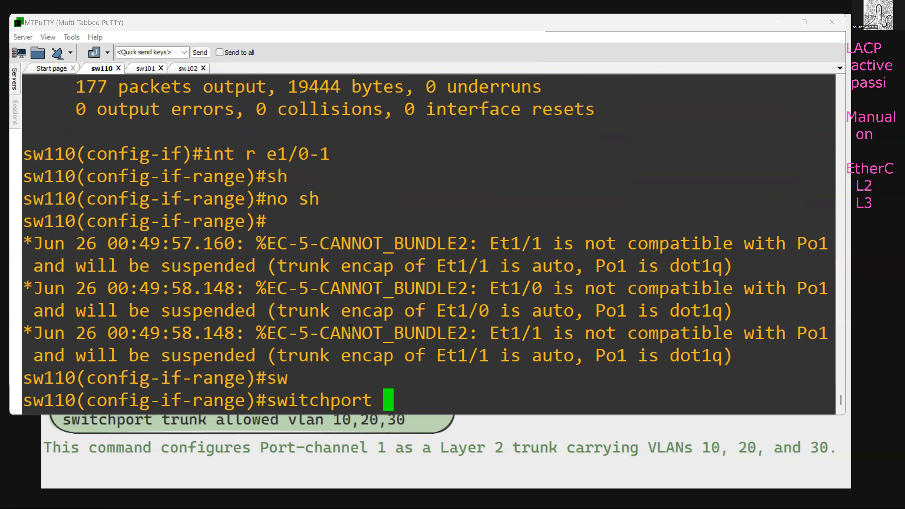
type("mode trun")
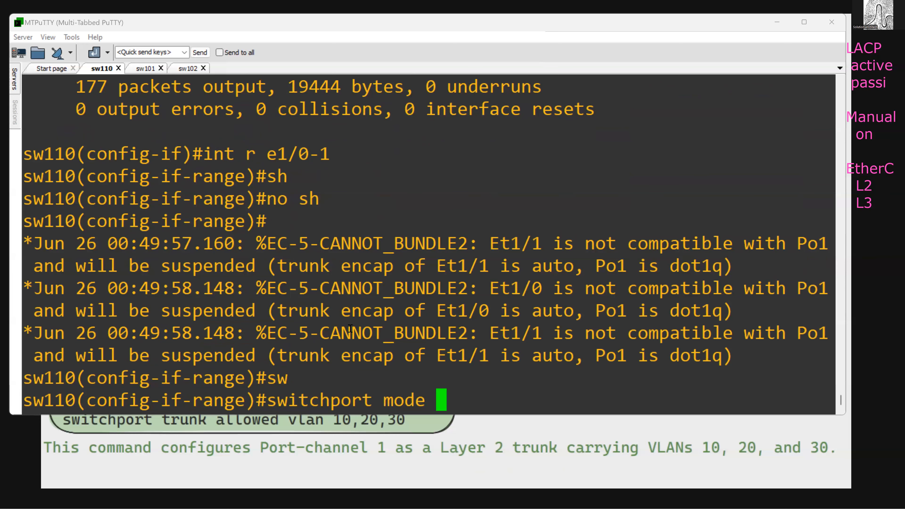
key("Return")
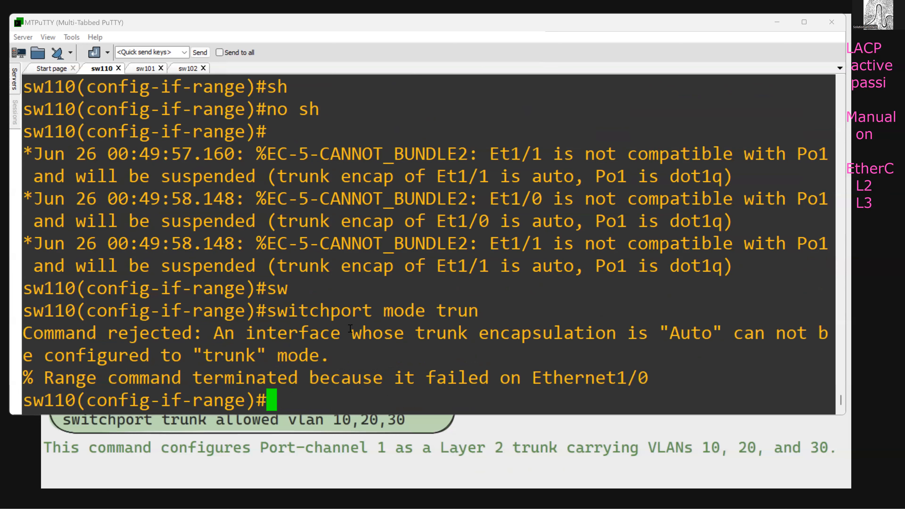
- Set the trunk encapsulation of the interface range e1/0-1 on sw110 to dot1q
key("Up")
key("BackSpace")
key("BackSpace")
key("BackSpace")
key("BackSpace")
key("BackSpace")
key("BackSpace")
key("BackSpace")
key("BackSpace")
key("BackSpace")
type("tr")
key("Tab")
type("en")
key("Tab")
type("do")
key("Tab")
key("Return")
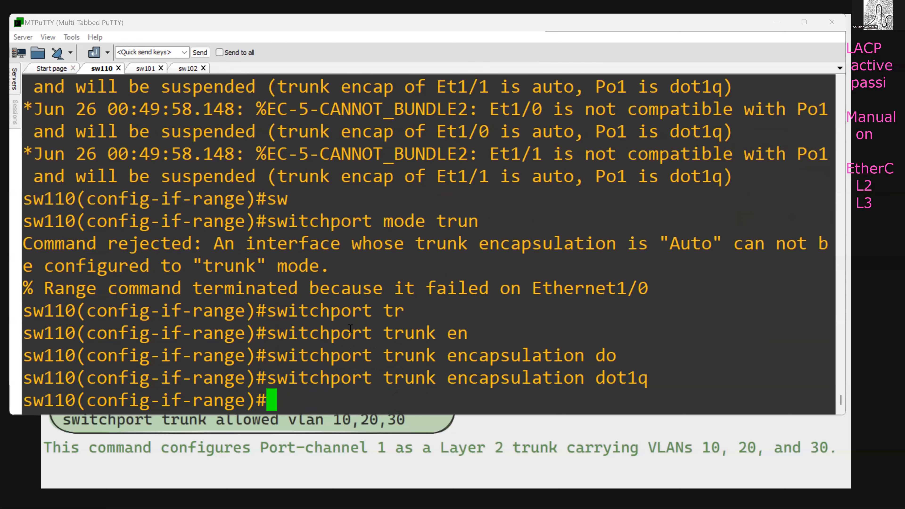
- Reissue the switchport mode trunk command on the interface range e1/0-1
key("Up")
key("Up")
key("Return")
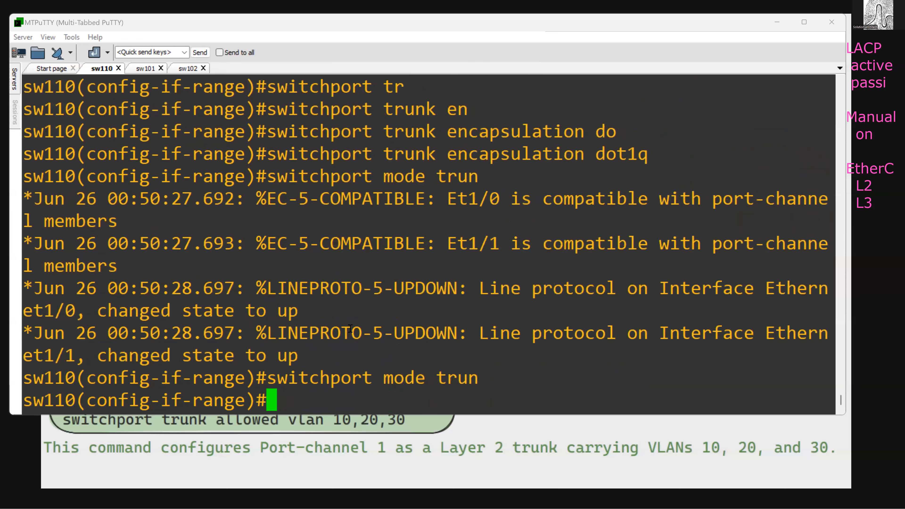
- Display the EtherChannel summary on sw110 from configuration mode and highlight the status flags of the group 2 ports
type("do show etherchannel summary")
key("Return")
left_click_drag(584, 246, 427, 246)
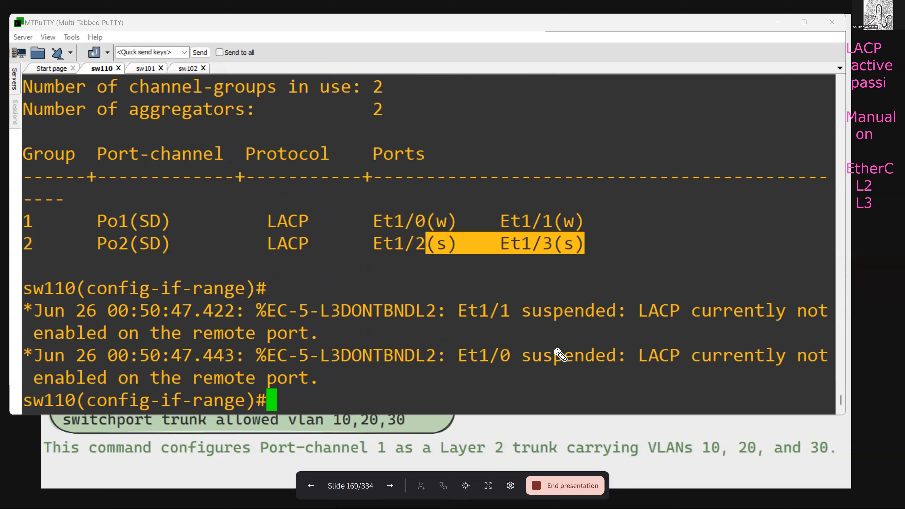
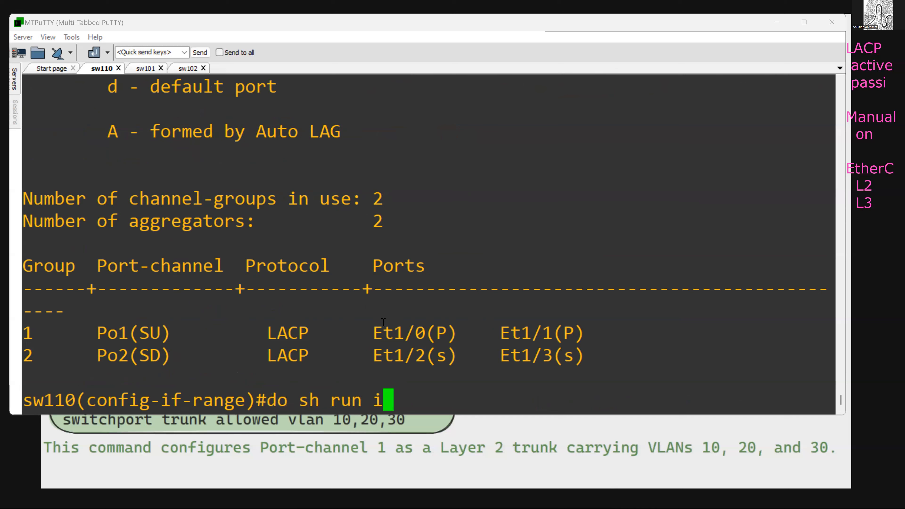
- Display the running configuration of interface e1/2 on sw110
type("2")
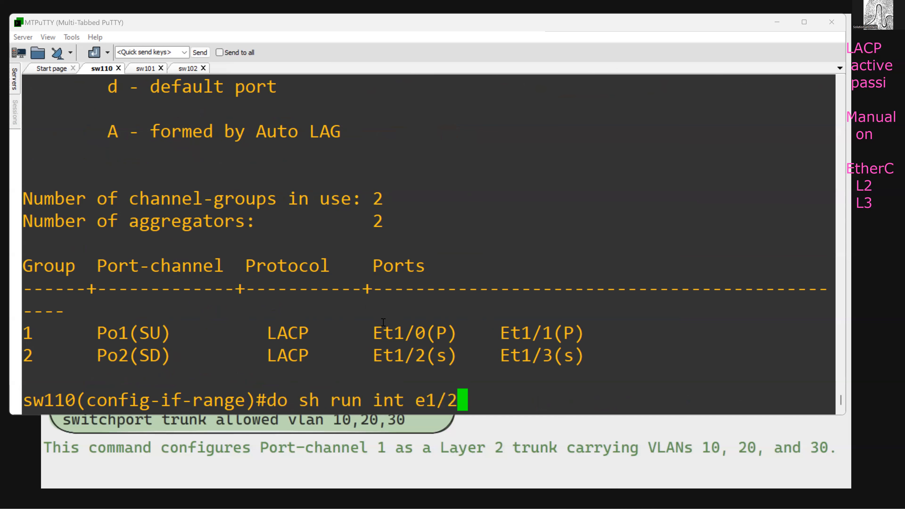
key("Return")
- Apply the copied dot1q trunk configuration to the interface range e1/2-3 on sw110 and sw102
type("int r")
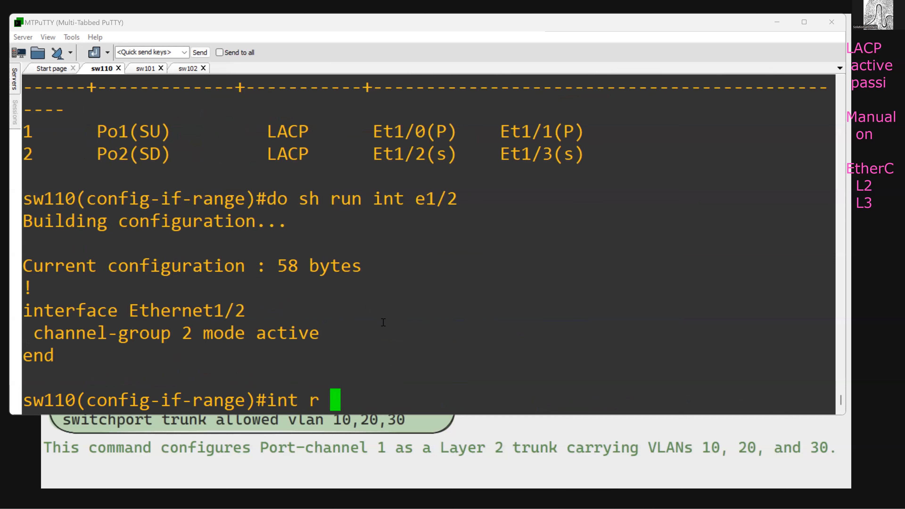
left_click(188, 68)
type("int r e")
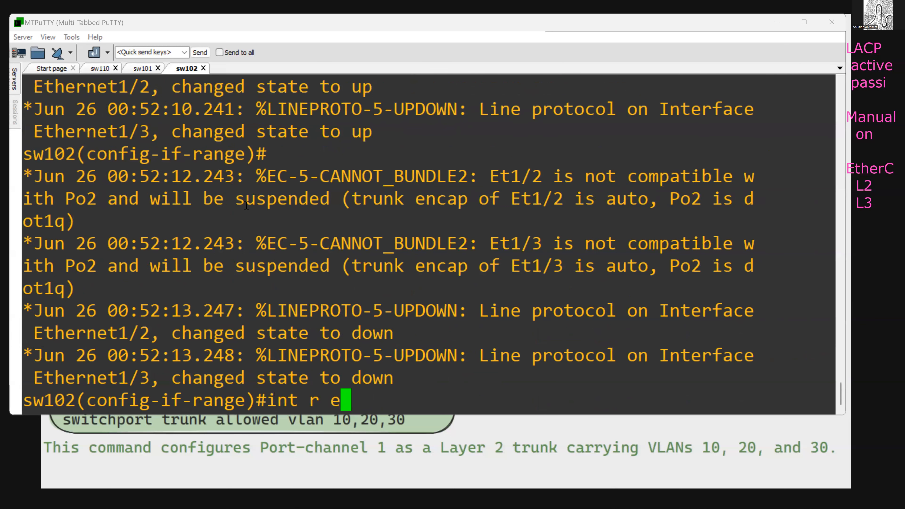
type("1/2-3")
key("Return")
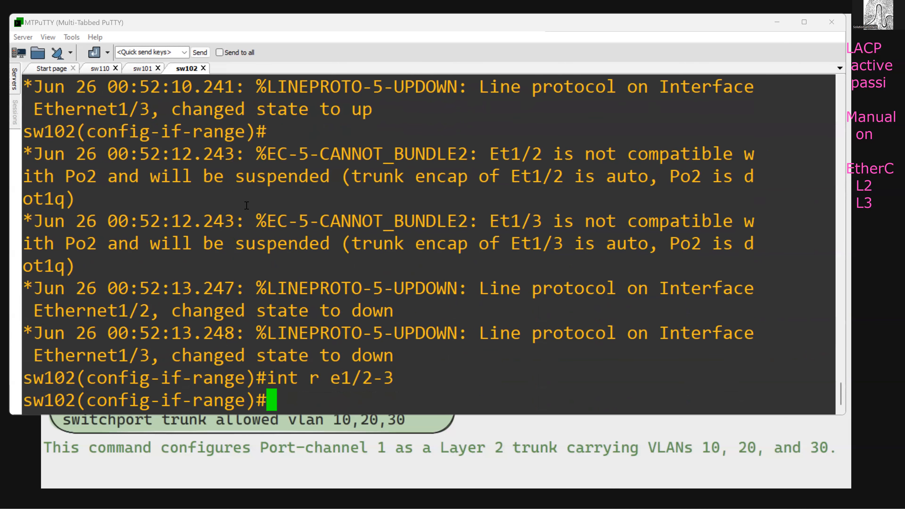
right_click(336, 210)
- Display the EtherChannel summary on sw110 again and highlight the rows for groups 1 and 2
left_click(100, 68)
key("Up")
key("Up")
key("Return")
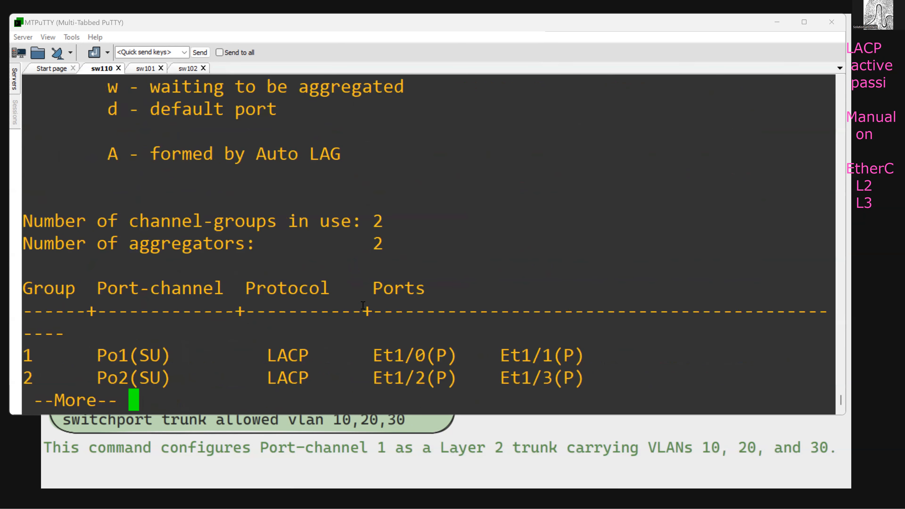
key("space")
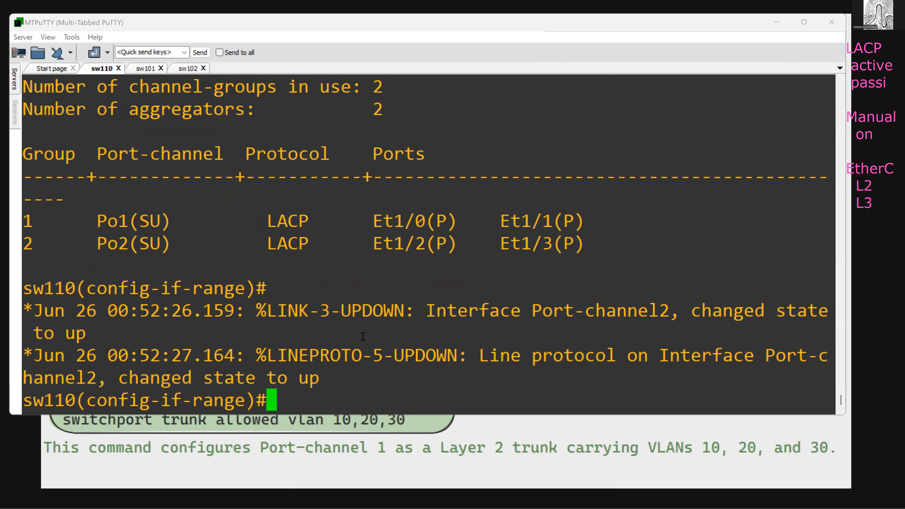
left_click_drag(65, 200, 608, 251)
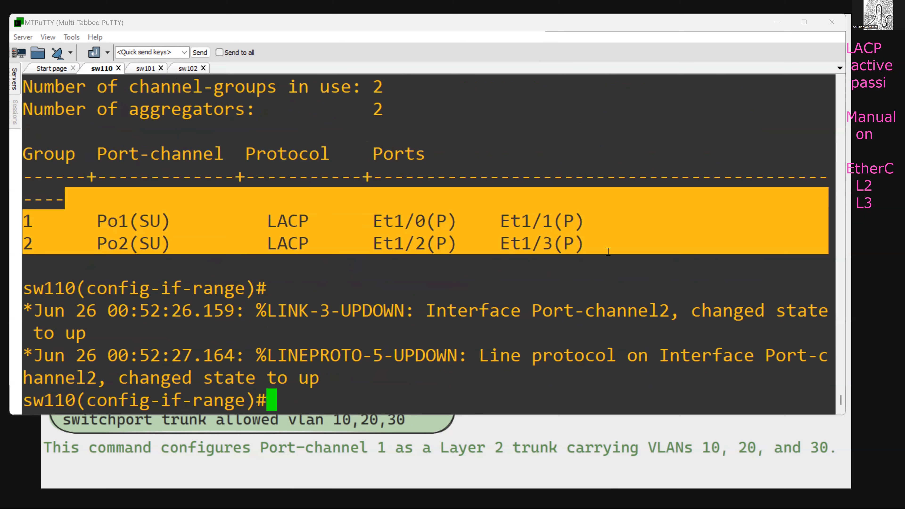
left_click(397, 251)
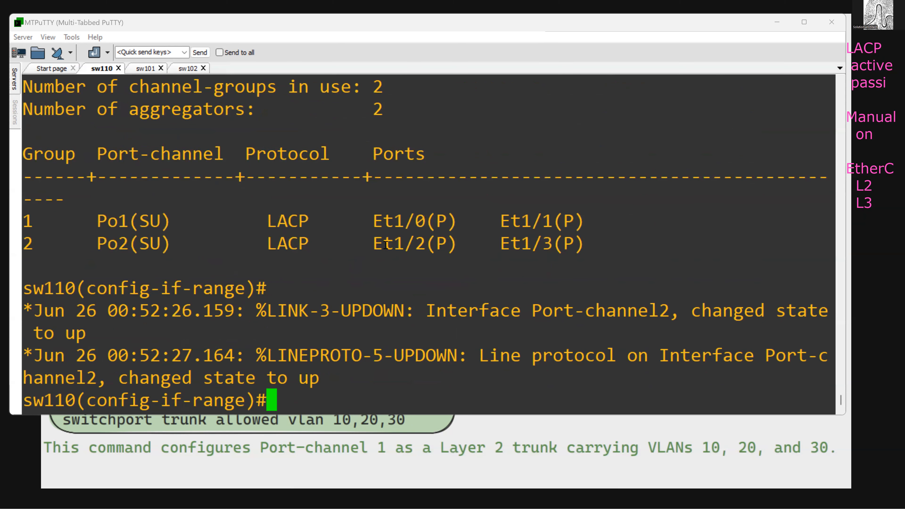
- Enter configuration mode for the interface range e2/0-1 on sw101
left_click(147, 69)
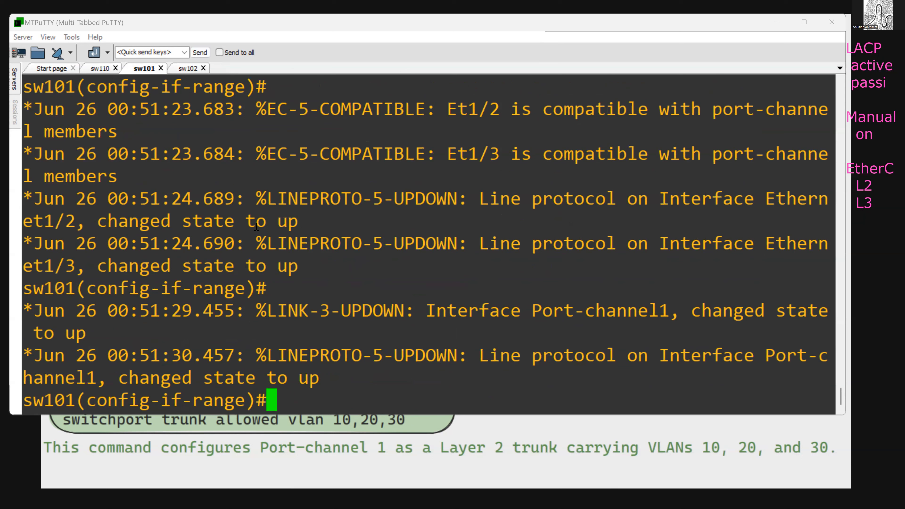
type("int r e2/0-1")
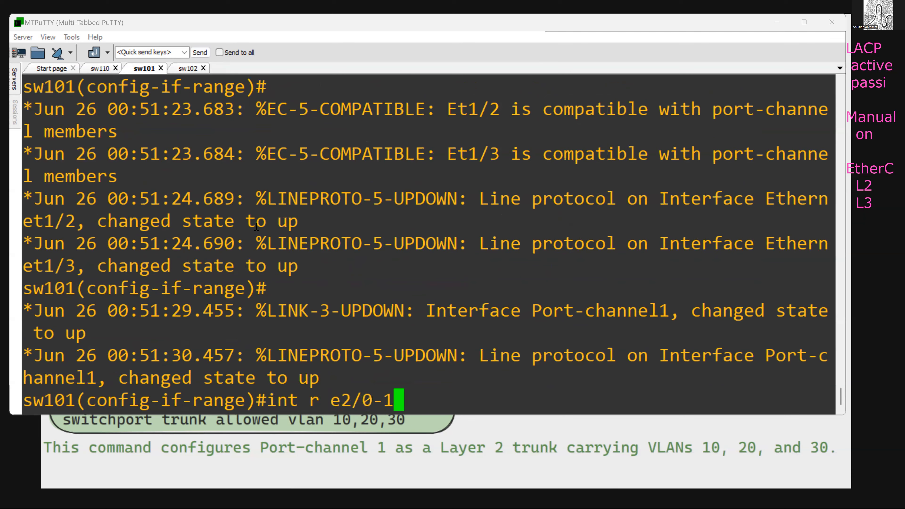
key("Return")
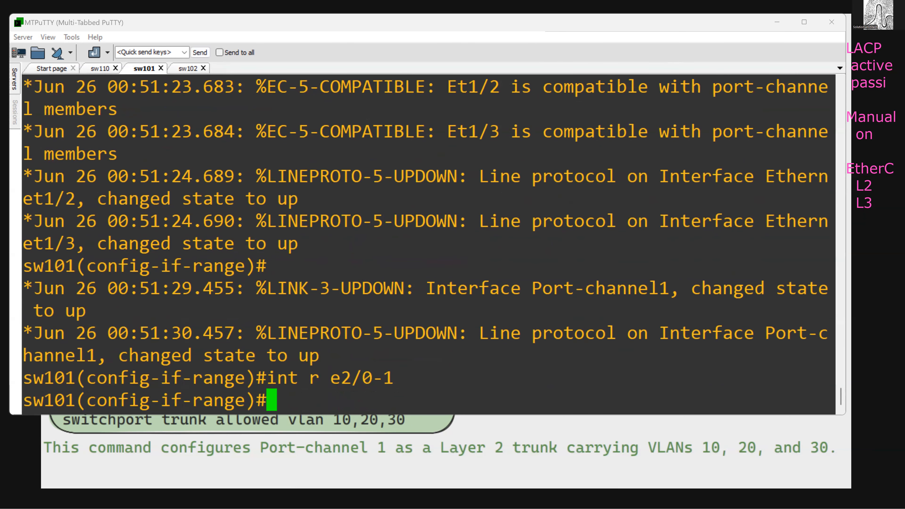
- Copy the dot1q encapsulation and trunk mode lines from sw110's earlier output and apply them to e2/0-1 on sw101
left_click(107, 69)
scroll(221, 207, "up", 10)
scroll(221, 207, "down", 10)
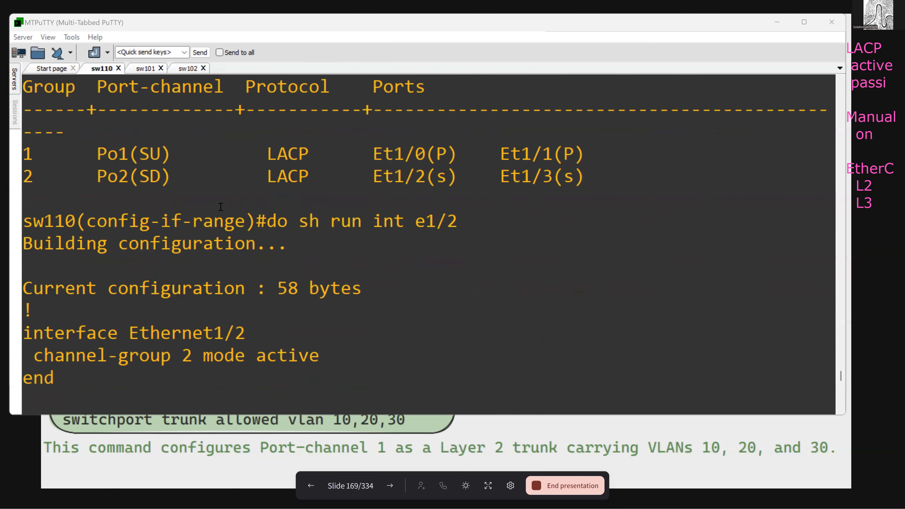
scroll(220, 207, "up", 15)
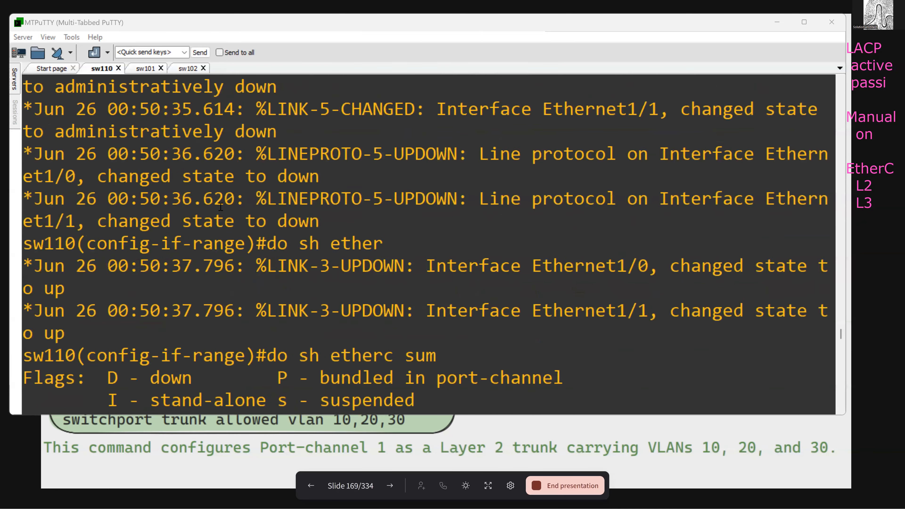
scroll(220, 207, "up", 20)
scroll(221, 207, "down", 20)
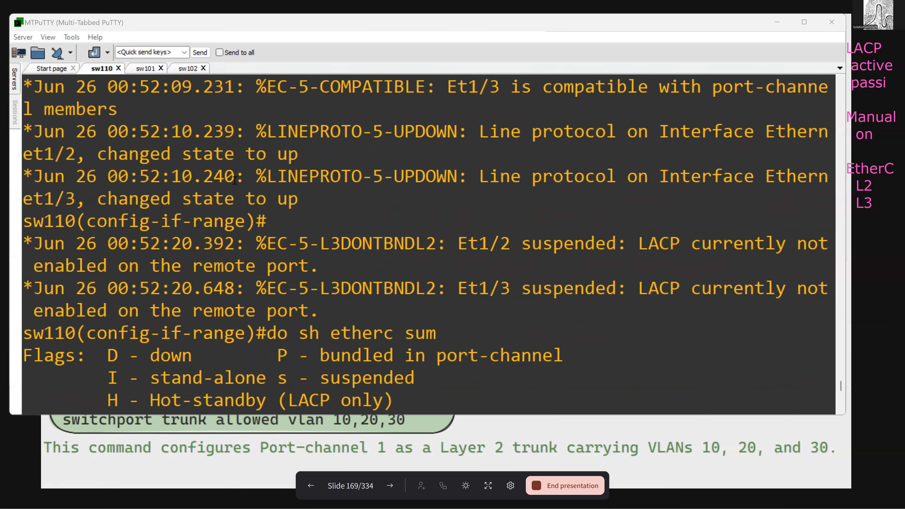
scroll(235, 181, "down", 6)
scroll(228, 175, "up", 3)
scroll(222, 168, "down", 5)
scroll(223, 168, "up", 10)
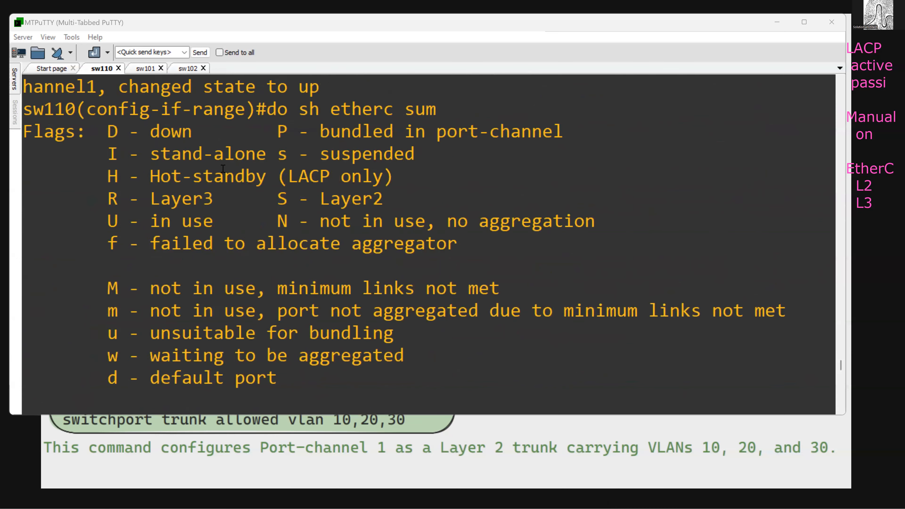
scroll(222, 169, "up", 3)
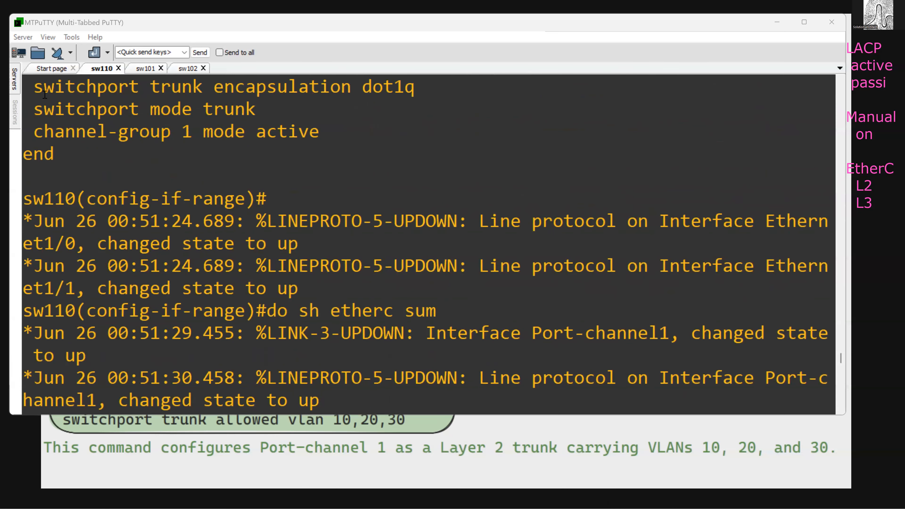
left_click_drag(35, 86, 265, 116)
key("ctrl+c")
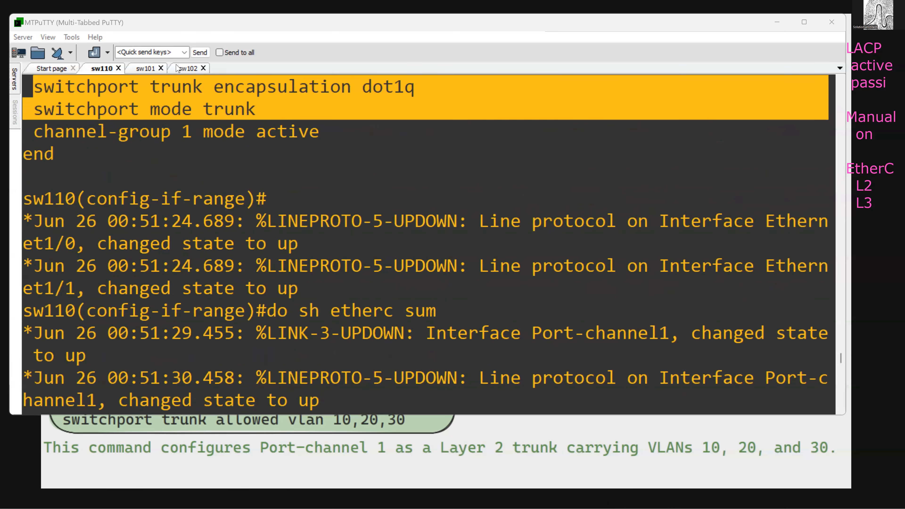
left_click(147, 68)
right_click(328, 210)
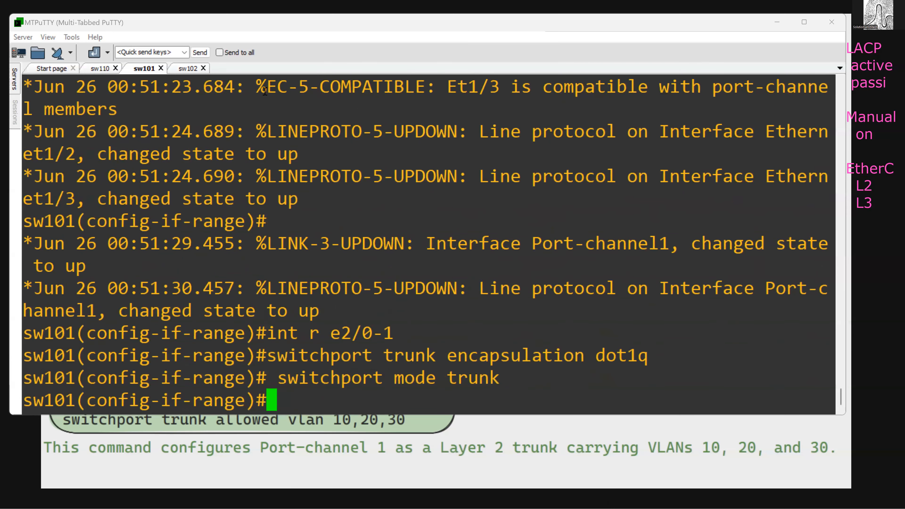
- Switch to sw102 and begin an interface range command
left_click(185, 69)
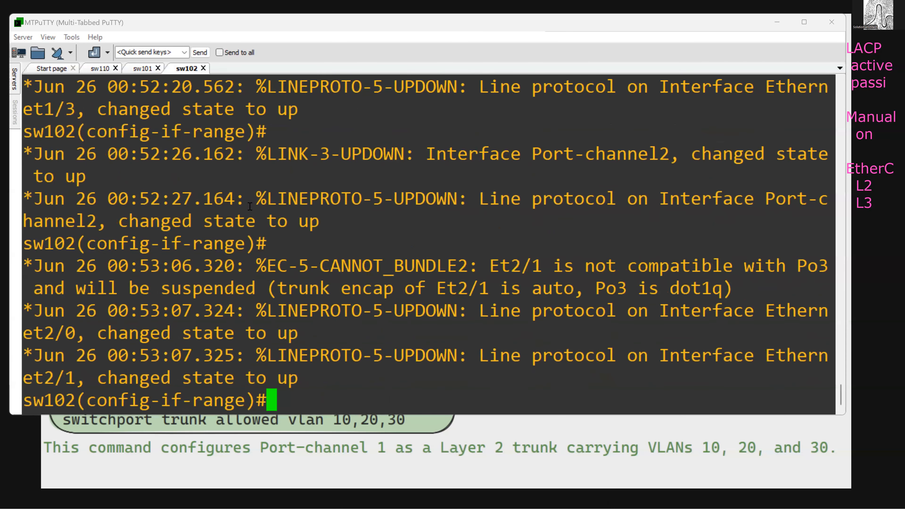
type("int r")
- Highlight the protocol entry of port-channel 3 in the EtherChannel summary on sw101
left_click(143, 68)
left_click_drag(269, 357, 294, 358)
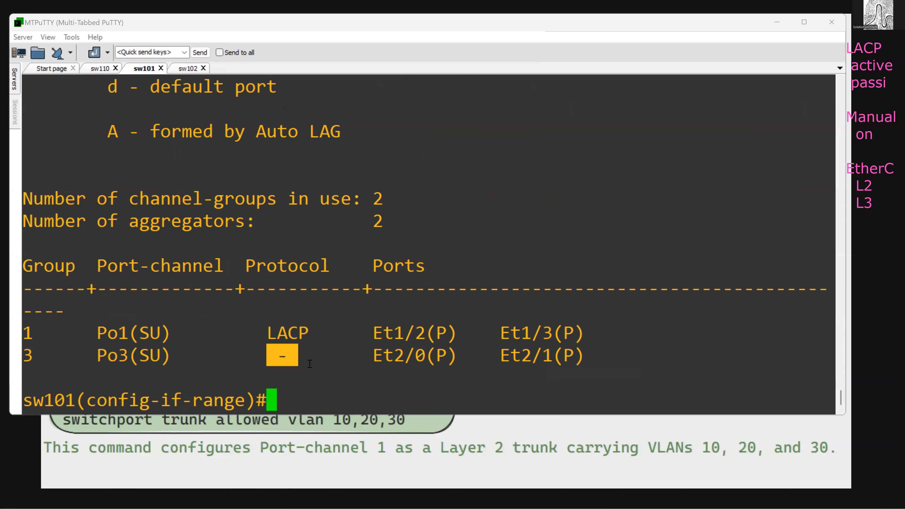
left_click_drag(257, 357, 297, 358)
left_click(319, 347)
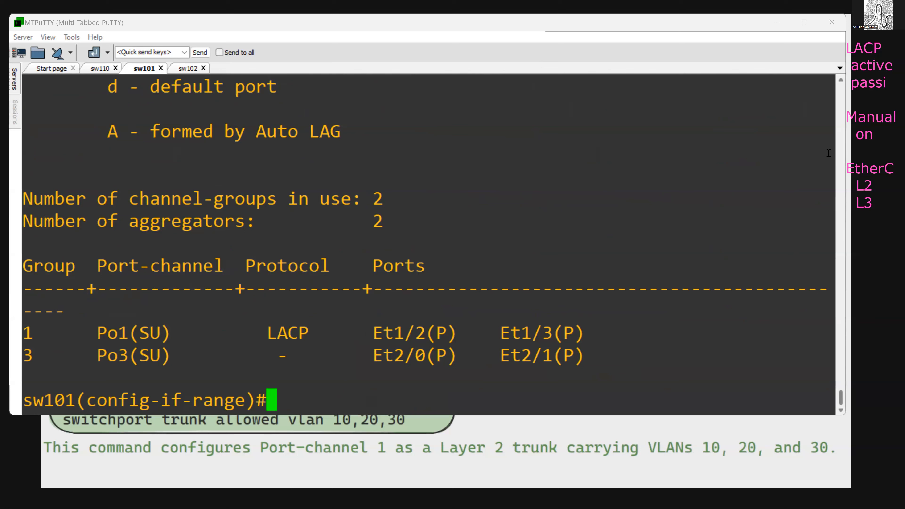
- Narrow the terminal window to uncover the topology diagram and bring the presentation slide to the front
left_click(847, 149)
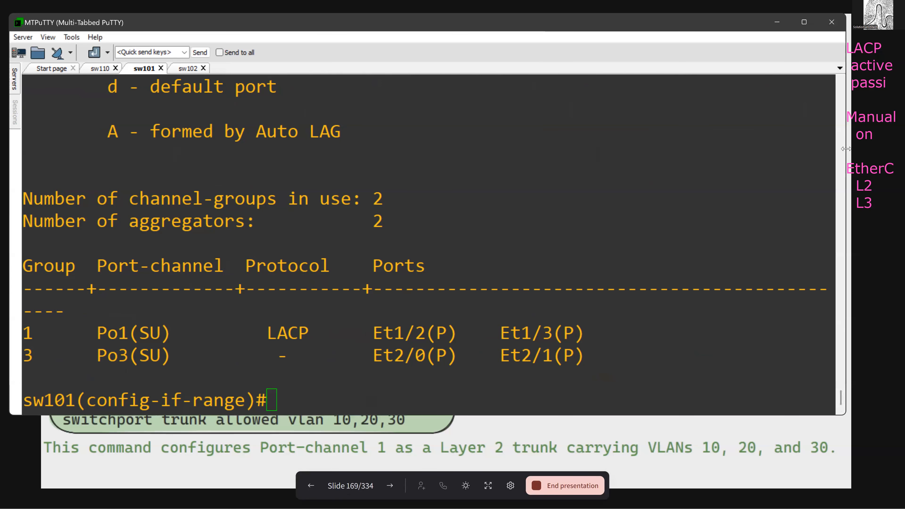
left_click_drag(847, 148, 477, 152)
left_click(666, 368)
- Point out the e1/0-1, e1/2-3 and e2/0-1 links between the three switches on the topology diagram
mouse_move(650, 349)
left_mouse_down()
mouse_move(666, 348)
mouse_move(648, 355)
left_mouse_up()
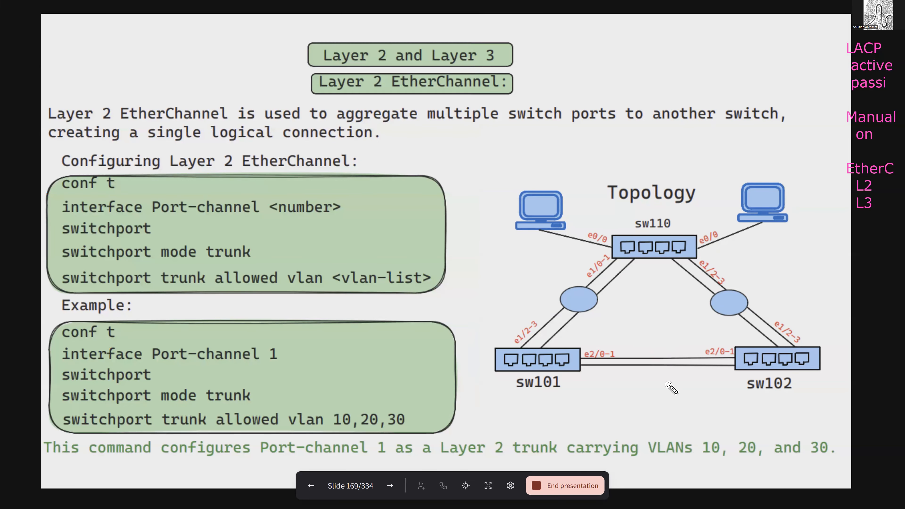
mouse_move(575, 248)
left_mouse_down()
mouse_move(581, 272)
mouse_move(597, 264)
mouse_move(578, 257)
left_mouse_up()
mouse_move(515, 308)
left_mouse_down()
mouse_move(521, 321)
mouse_move(542, 304)
left_mouse_up()
mouse_move(712, 252)
left_mouse_down()
mouse_move(715, 264)
mouse_move(728, 263)
left_mouse_up()
mouse_move(775, 324)
left_mouse_down()
mouse_move(792, 343)
mouse_move(780, 328)
left_mouse_up()
mouse_move(636, 348)
left_mouse_down()
mouse_move(666, 350)
mouse_move(661, 378)
mouse_move(655, 347)
mouse_move(661, 380)
left_mouse_up()
- Point out the switchport command in the slide's Layer 2 EtherChannel configuration block
key("alt+Tab")
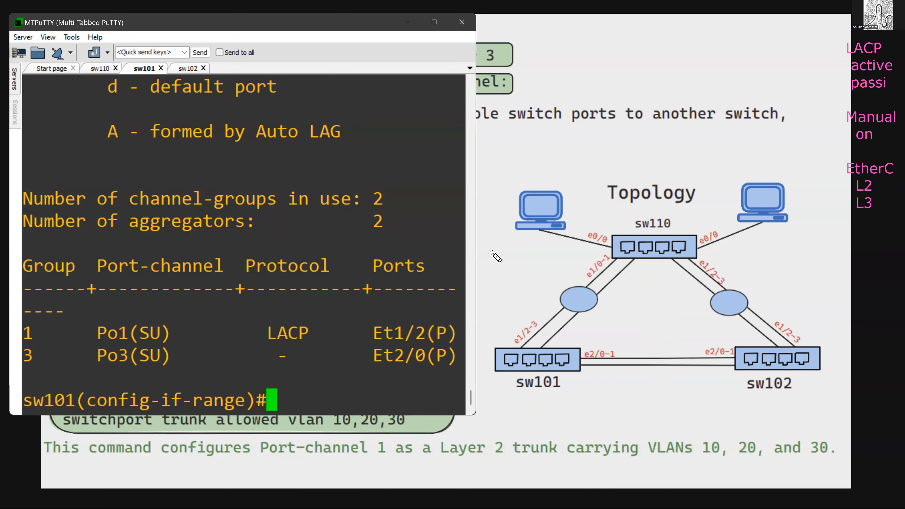
key("alt+Tab")
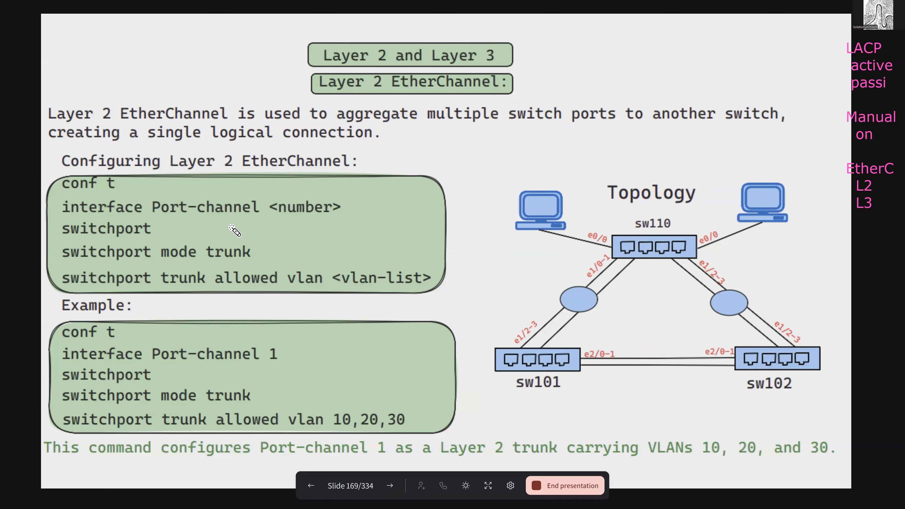
left_click_drag(151, 228, 189, 225)
- Return to the terminal and display the running configuration of port-channel 1 on sw110
key("alt+Tab")
key("Return")
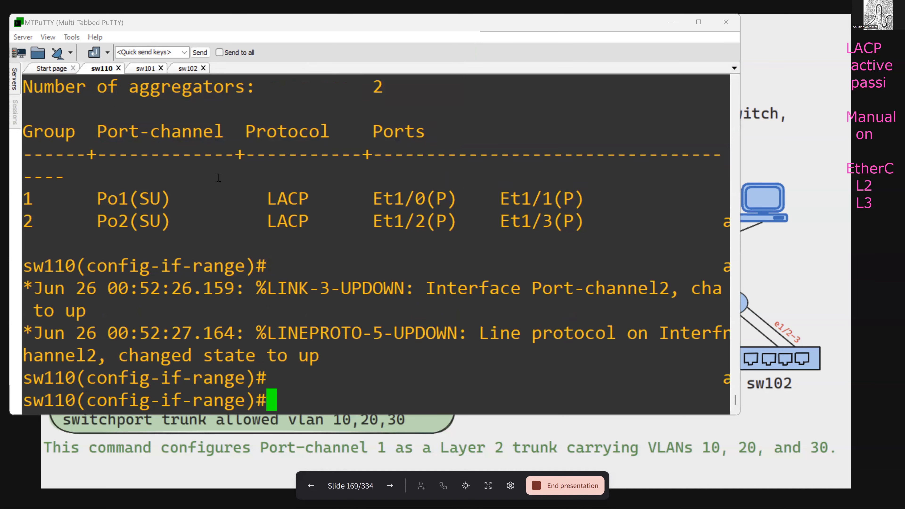
key("Return")
type("do sh ru")
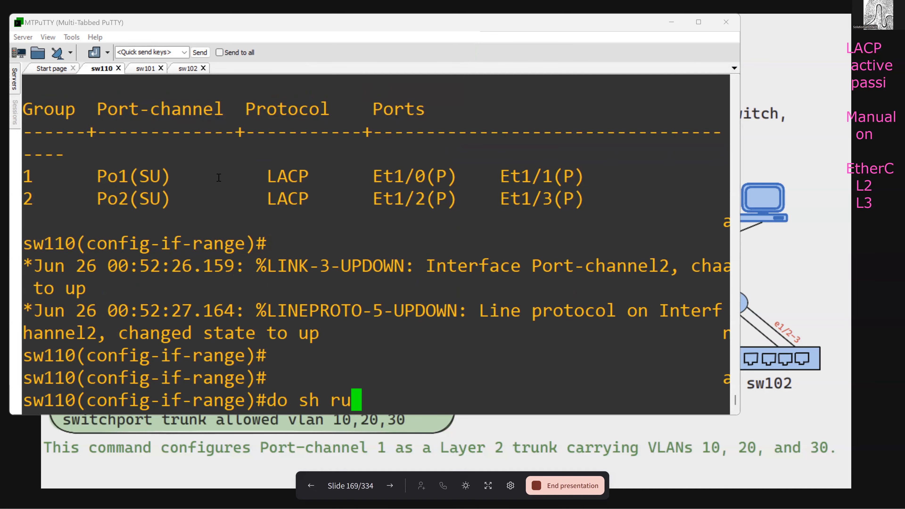
type("n int p1")
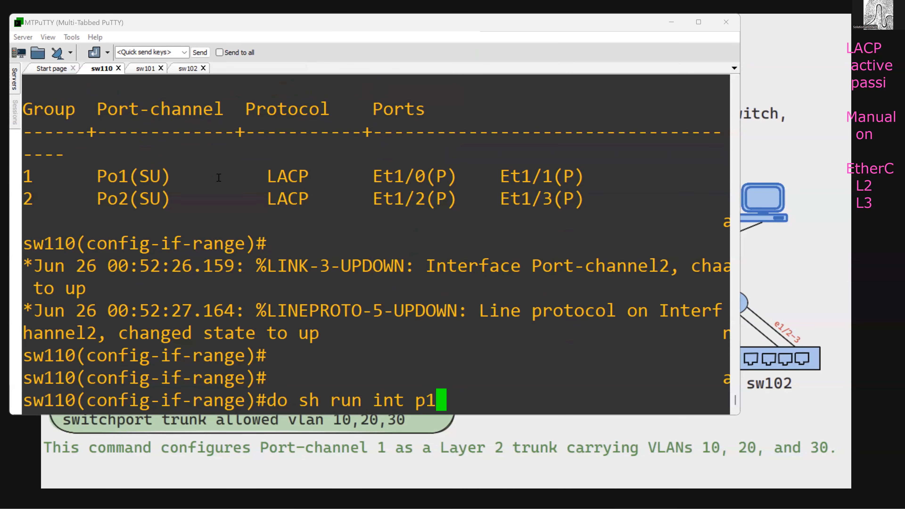
key("Return")
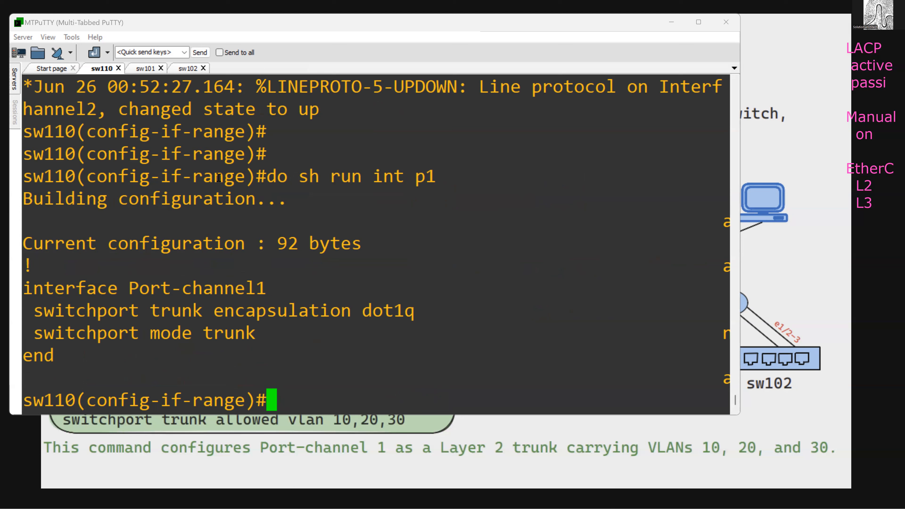
- Apply the switchport command to interface port-channel 1 on sw110
type("int p1")
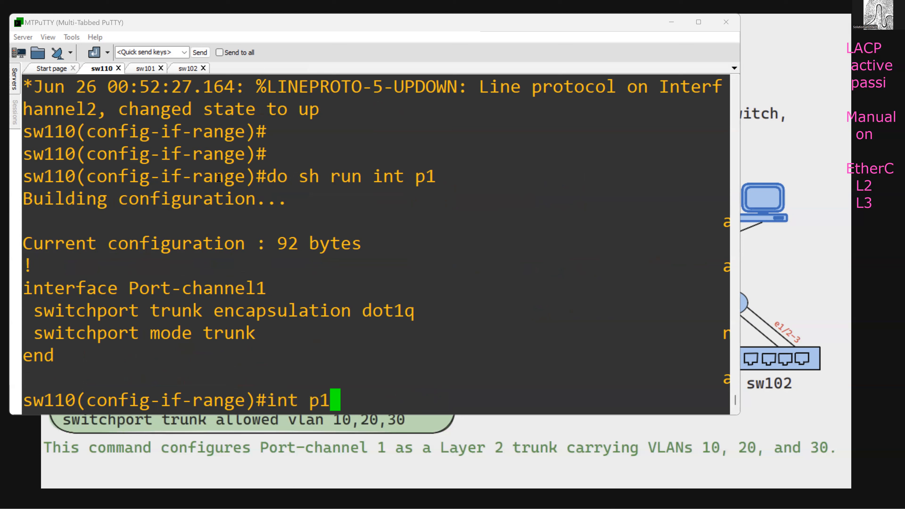
key("Return")
type("sw")
key("Return")
type("switchport")
key("Return")
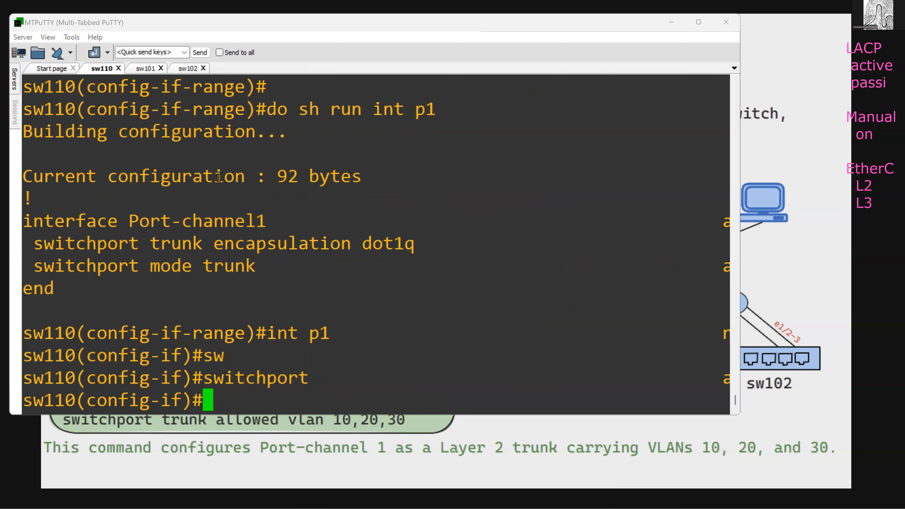
- Apply the switchport command to interface port-channel 1 on sw101
left_click(143, 71)
type("int p1")
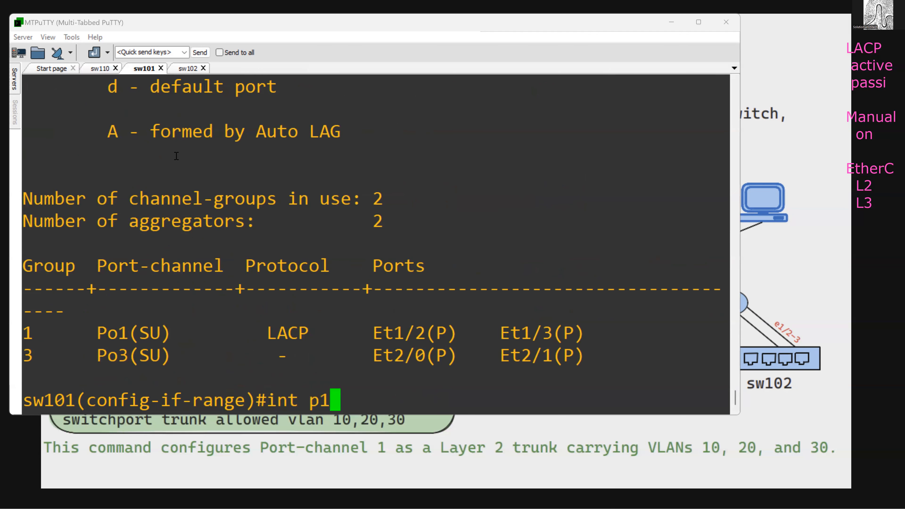
key("Return")
type("sw")
key("Tab")
key("Return")
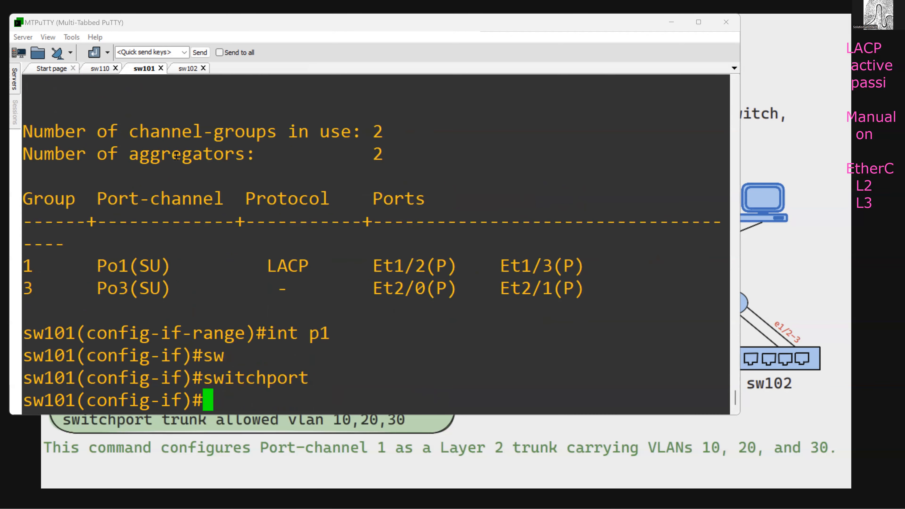
- Return to sw110 and display its EtherChannel summary
key("ctrl+shift+Tab")
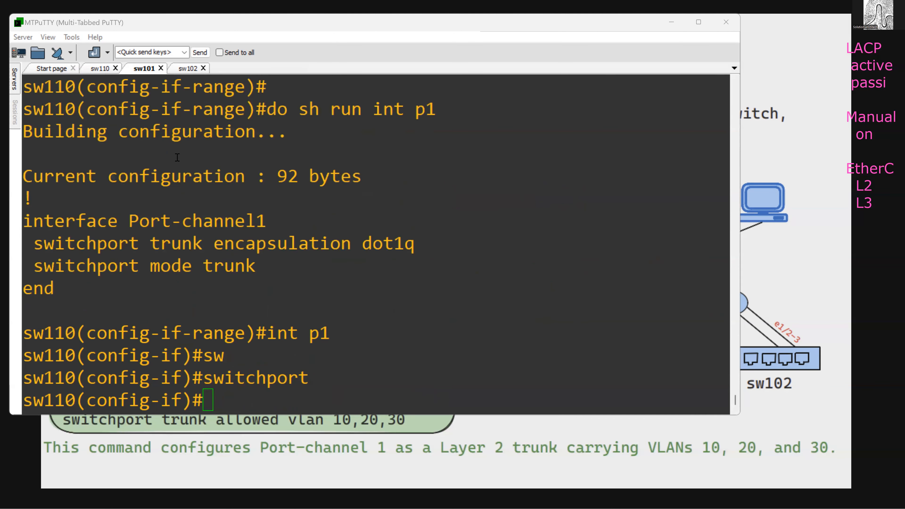
key("Up")
key("Up")
key("Up")
key("Up")
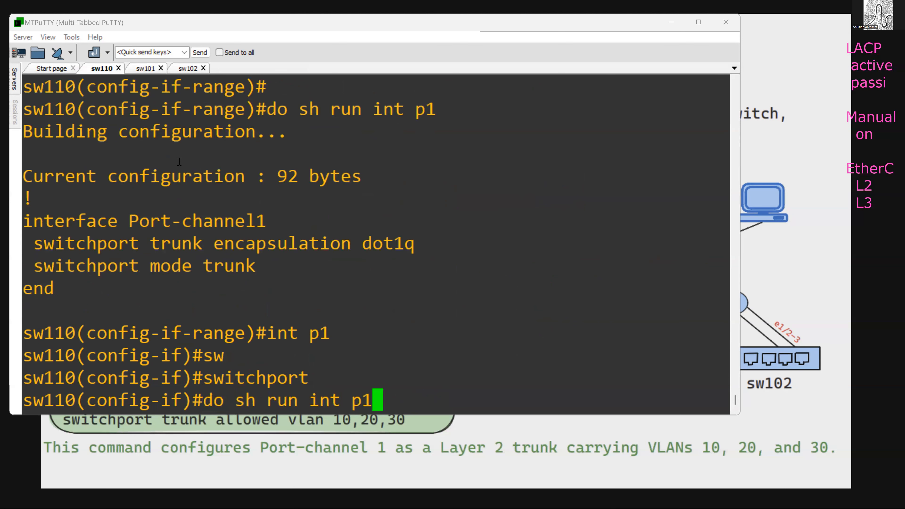
key("Up")
key("Up")
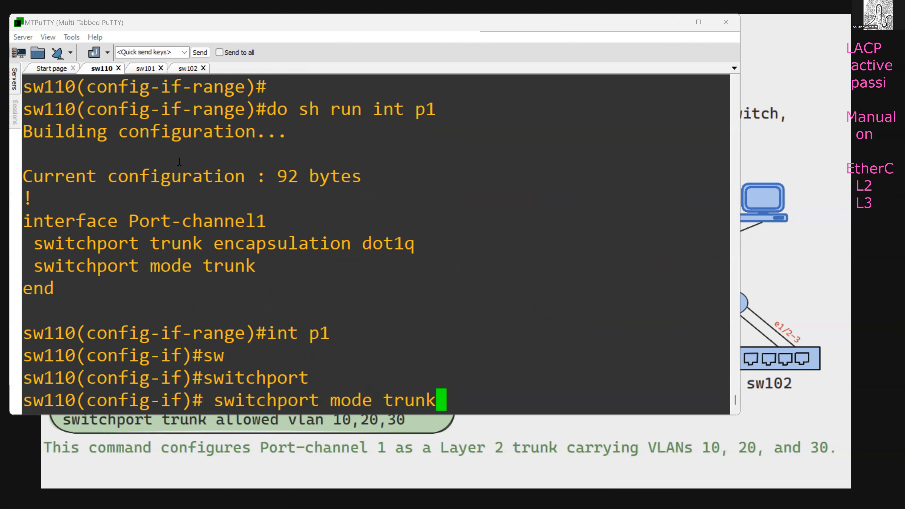
key("Down")
key("Return")
key("space")
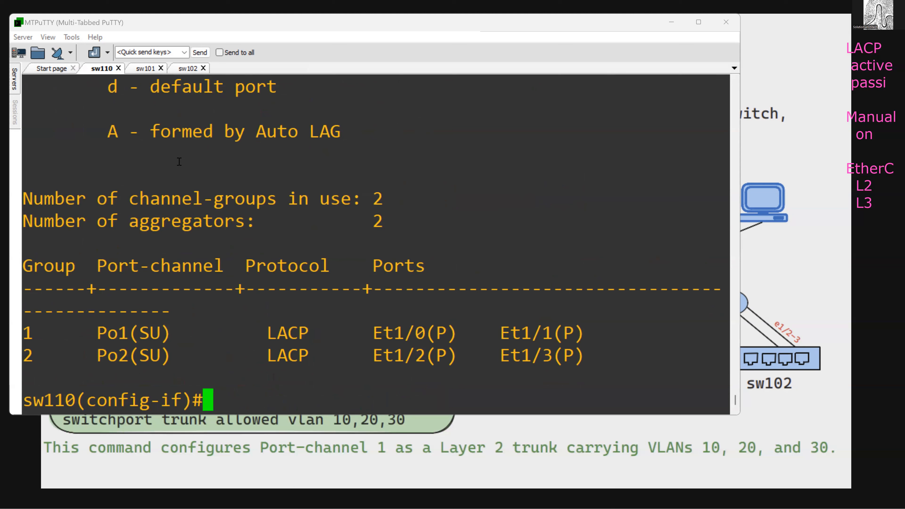
- Restrict the trunk on sw110's interface port-channel 1 to allowed VLANs 2000 and 2001
type("int ")
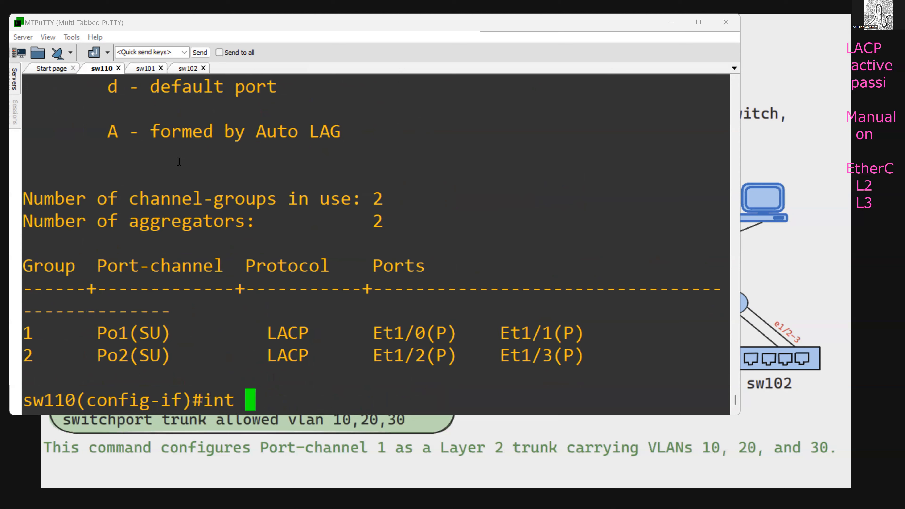
type("p1")
key("Return")
type("w")
key("Tab")
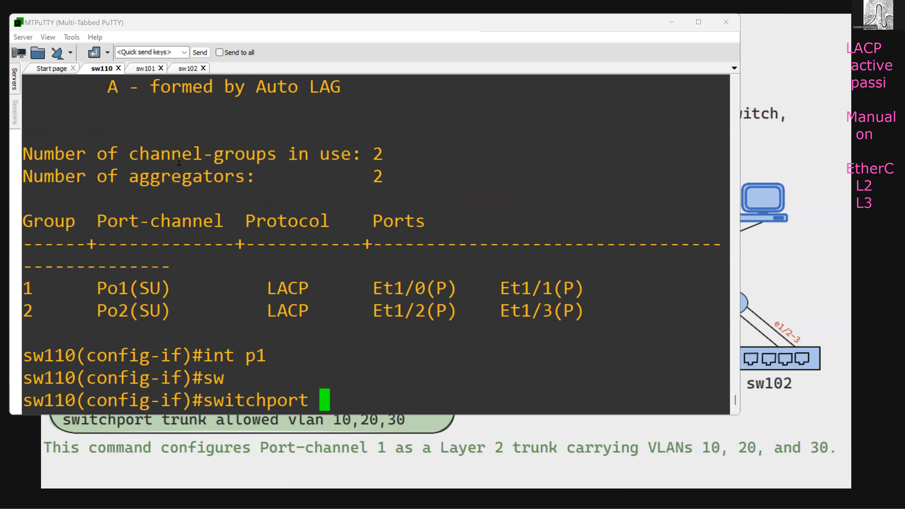
type("tr")
key("Tab")
type("all")
key("Tab")
type("v")
key("Tab")
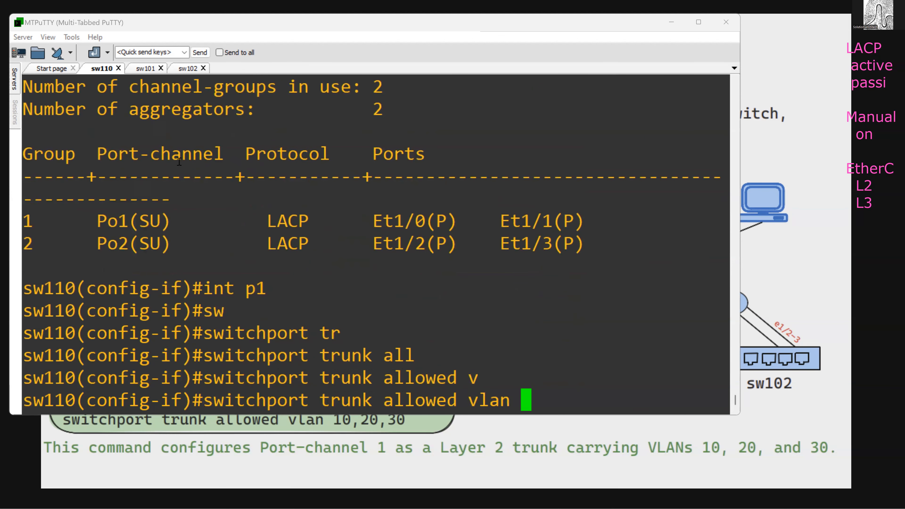
type("2000 00")
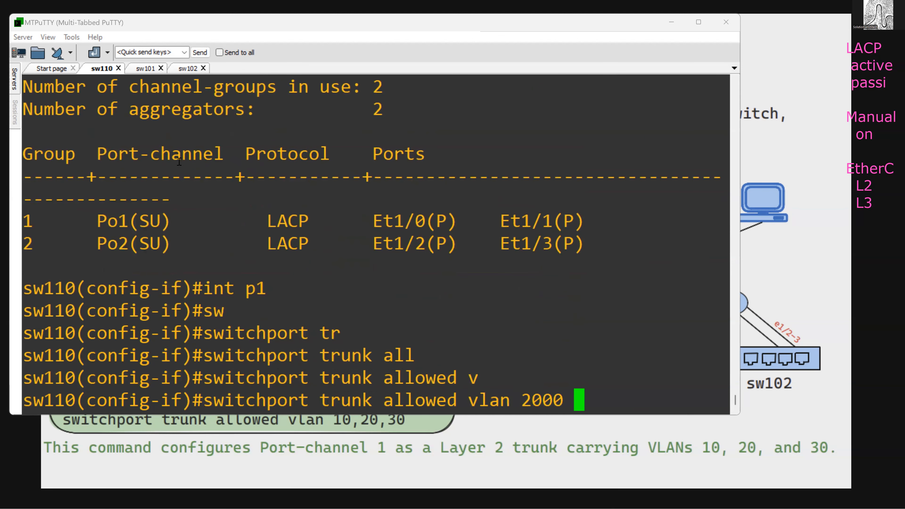
key("BackSpace")
key("BackSpace")
type("2000")
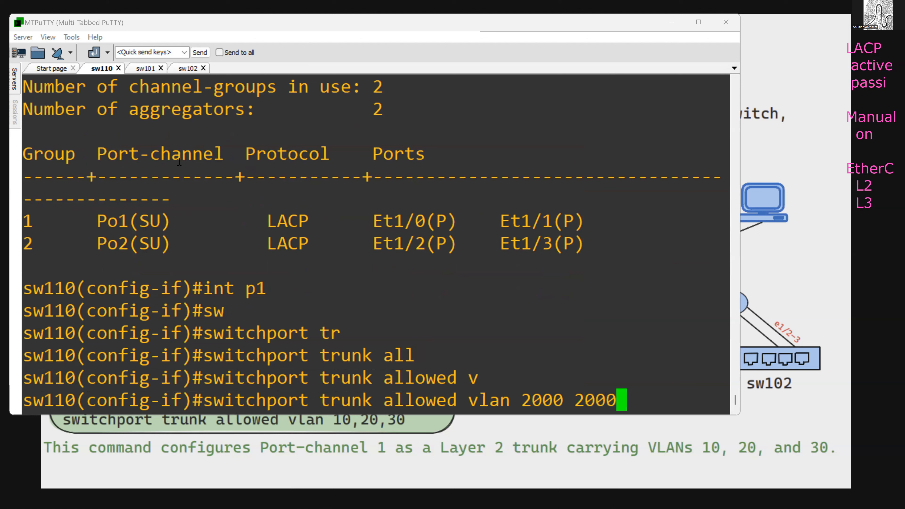
key("BackSpace")
key("BackSpace")
key("BackSpace")
key("BackSpace")
key("BackSpace")
type(",2001")
key("Return")
- Display the running configuration of port-channel 1 on sw110 to check the allowed VLAN entry
type("do sh run int p")
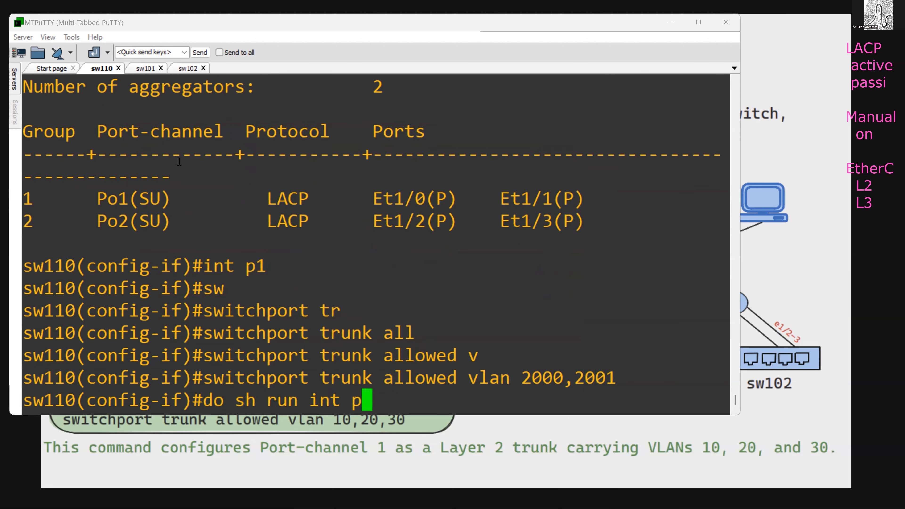
type("1")
key("Return")
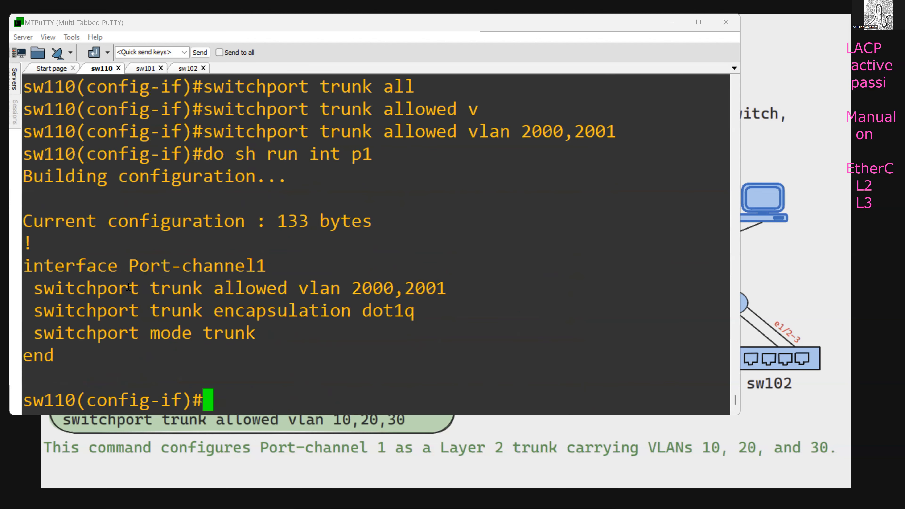
- Copy the allowed VLAN 2000,2001 line from sw110's output and apply it to port-channel 1 on sw101
left_click_drag(39, 291, 451, 296)
key("ctrl+c")
left_click(141, 68)
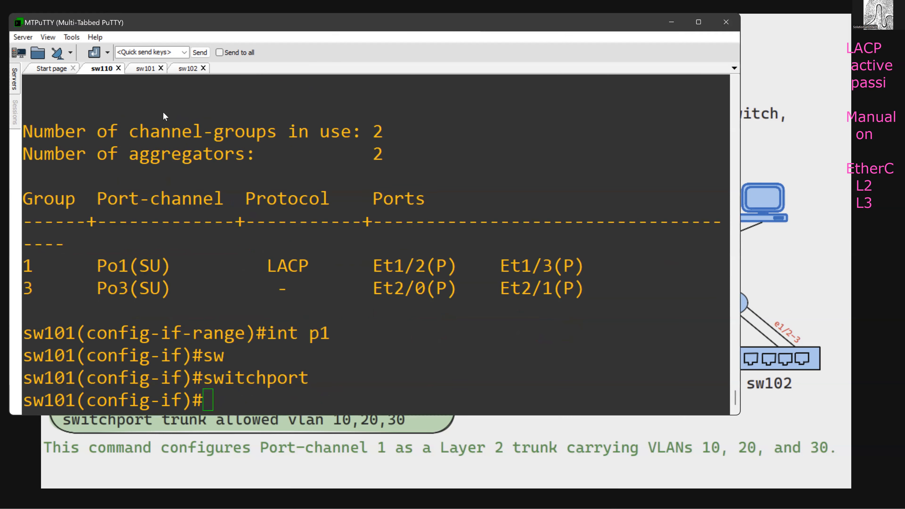
right_click(382, 323)
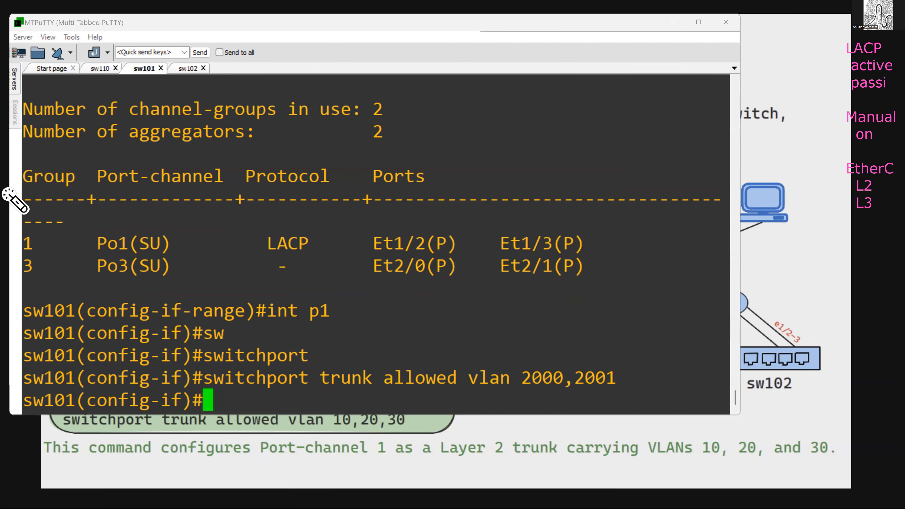
- Switch back to sw110 and display the running configuration of port-channel 2
left_click(100, 68)
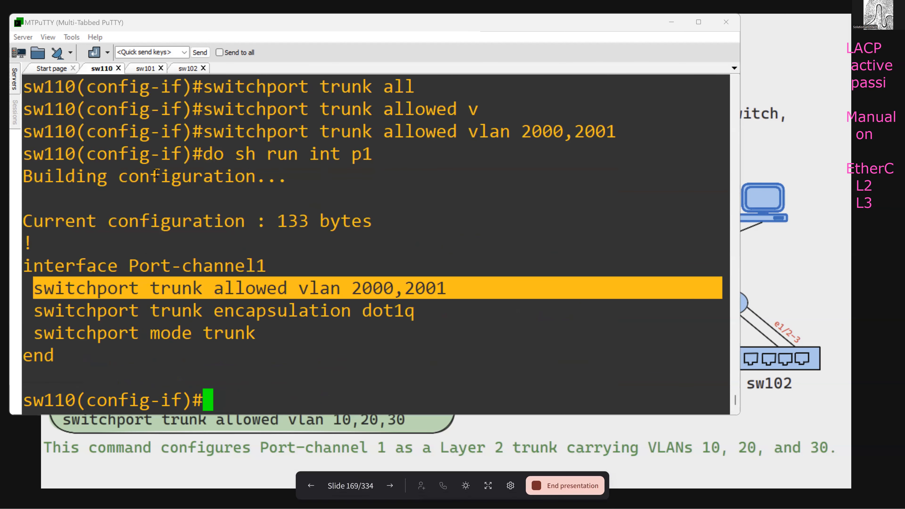
type("do sh run ")
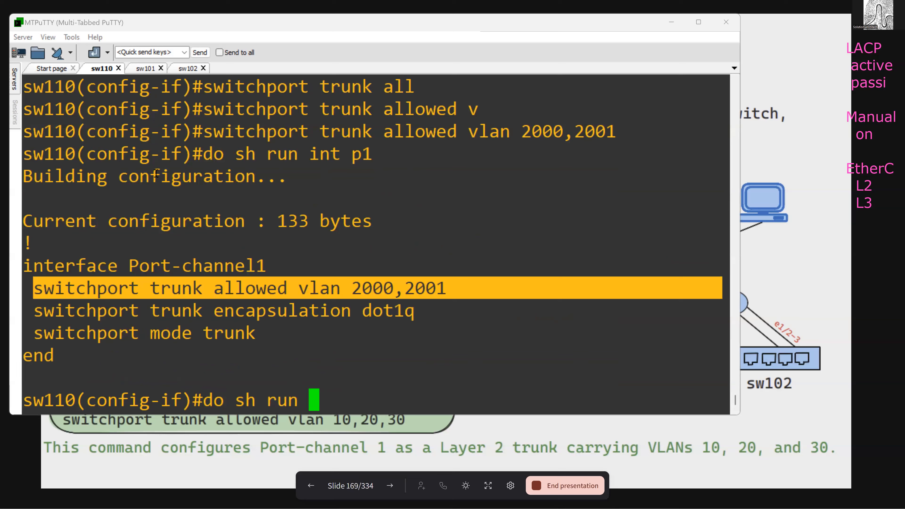
type("int p2")
key("Return")
- Convert interface port-channel 2 on sw110 to a Layer 3 port with the no switchport command
type("int p2")
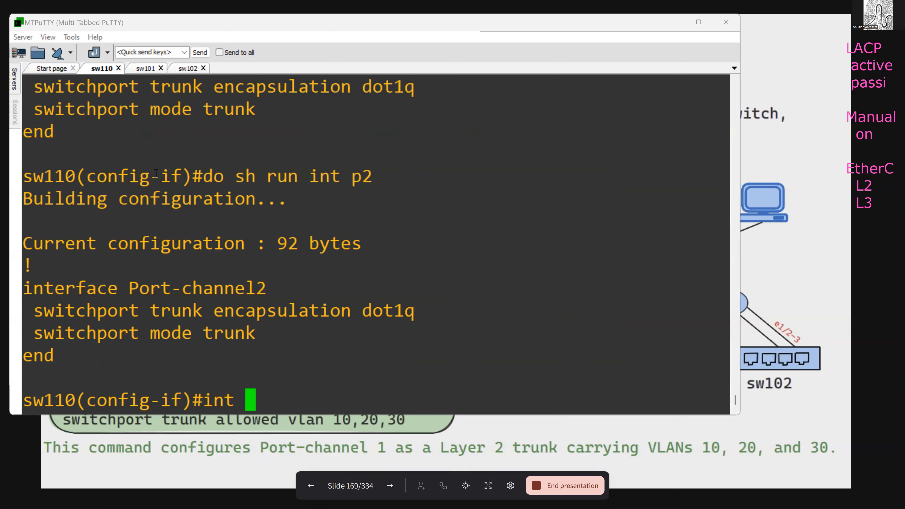
key("BackSpace")
type("2")
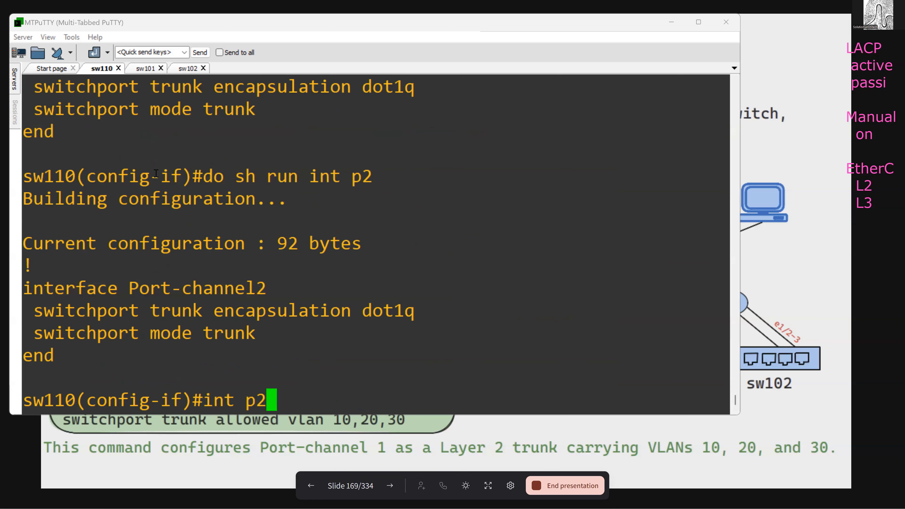
key("Return")
type("no sw")
key("Tab")
key("Return")
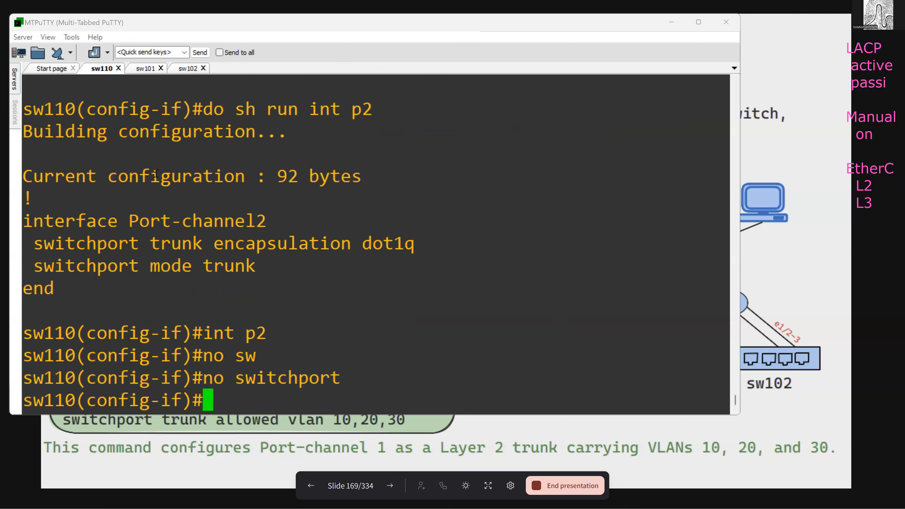
- Assign IP address 192.168.1.1 with mask 255.255.255.0 to port-channel 2 on sw110
type("ip add 19")
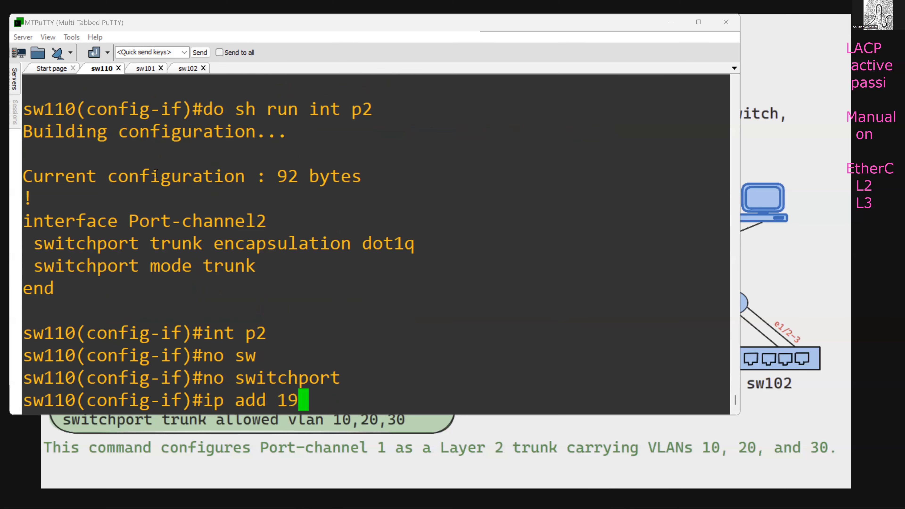
type("2.168.1.1 2")
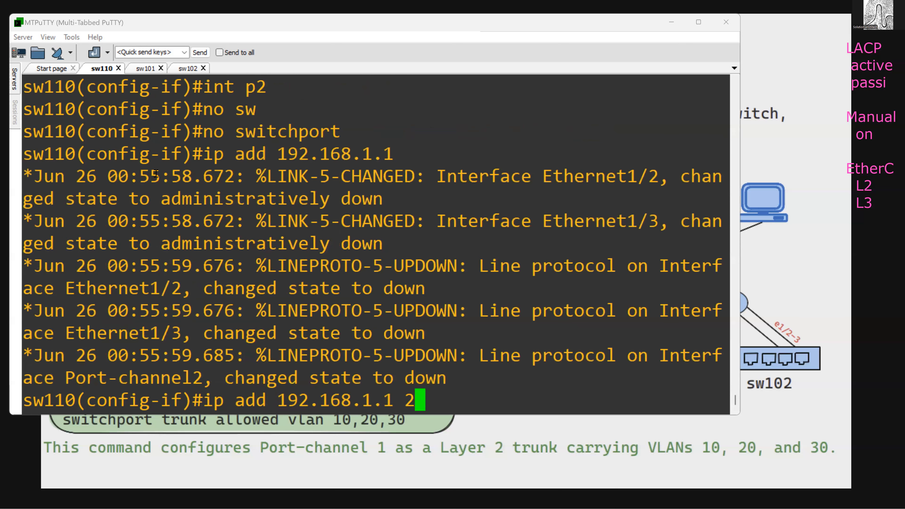
type("55.255.255.255.0")
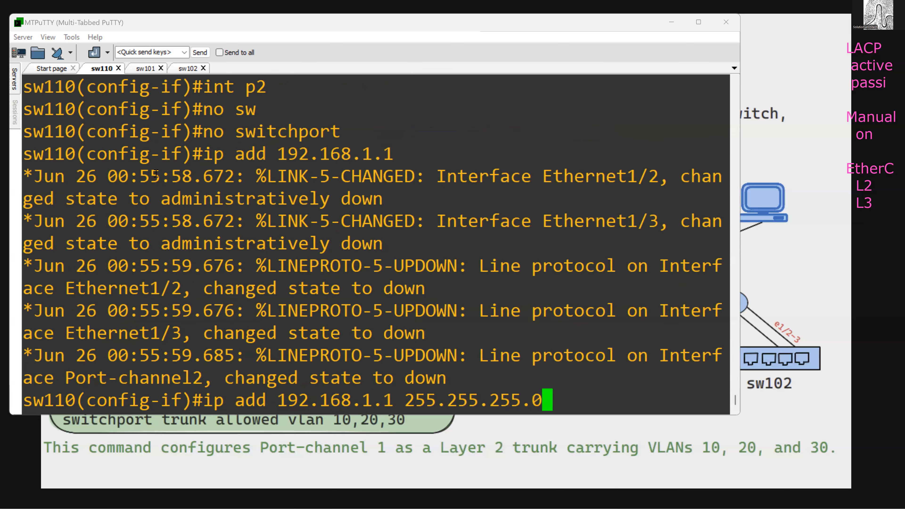
key("Return")
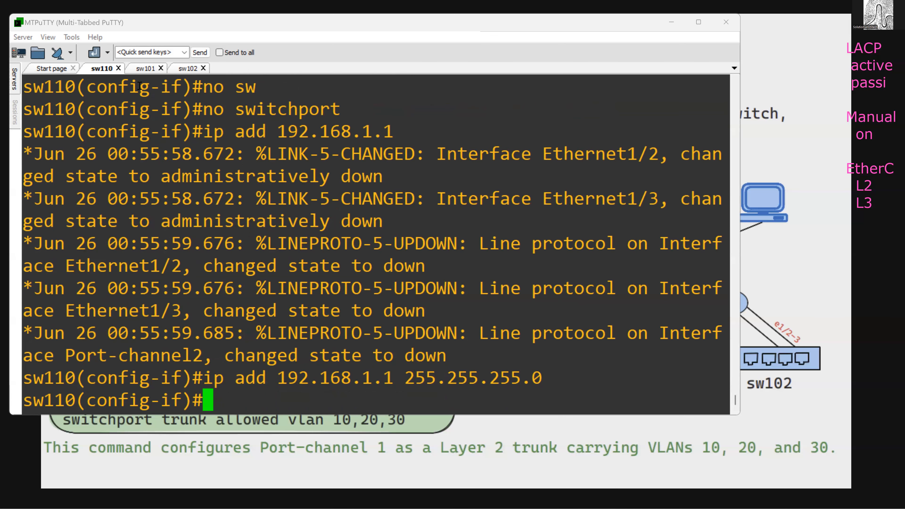
left_click(145, 68)
type("int p")
key("BackSpace")
key("BackSpace")
key("BackSpace")
key("BackSpace")
key("BackSpace")
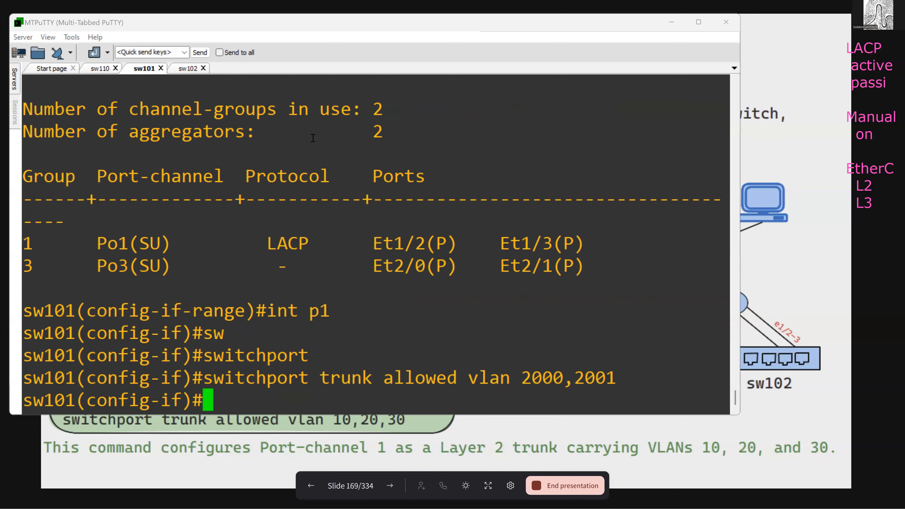
- Switch to sw102 and make interface port-channel 2 a Layer 3 port with no switchport
left_click(188, 68)
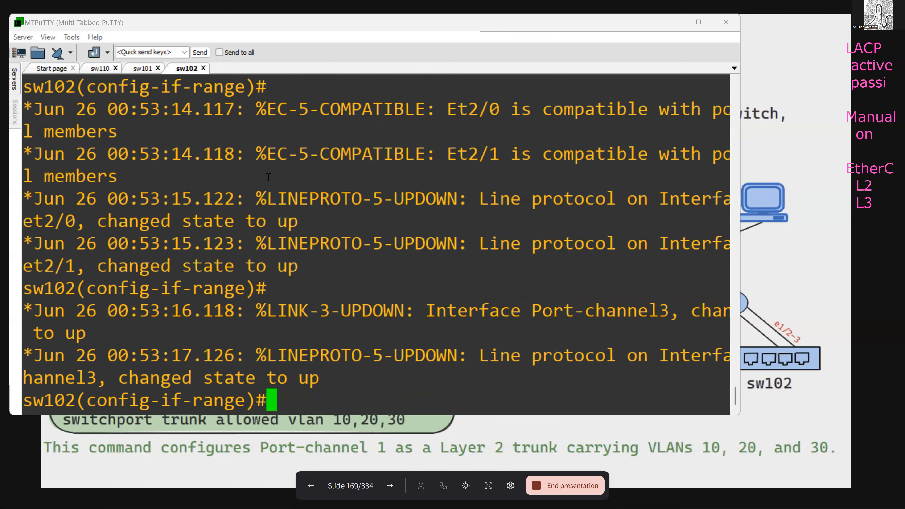
type("int ")
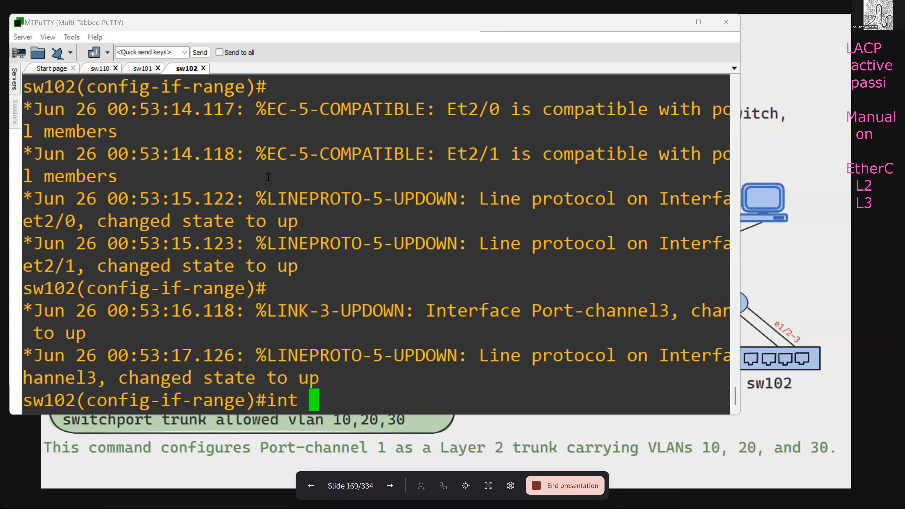
type("p2")
key("Return")
type("no sw")
key("Tab")
key("Return")
- Assign IP address 192.168.1.2 with mask 255.255.255.0 to port-channel 2 on sw102
type("ip add 192.168.1.2 255.255.255.0")
key("Return")
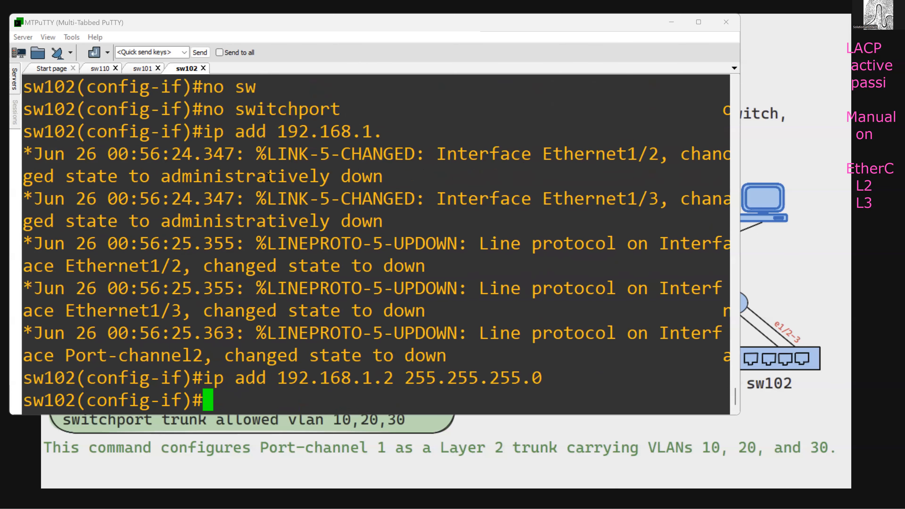
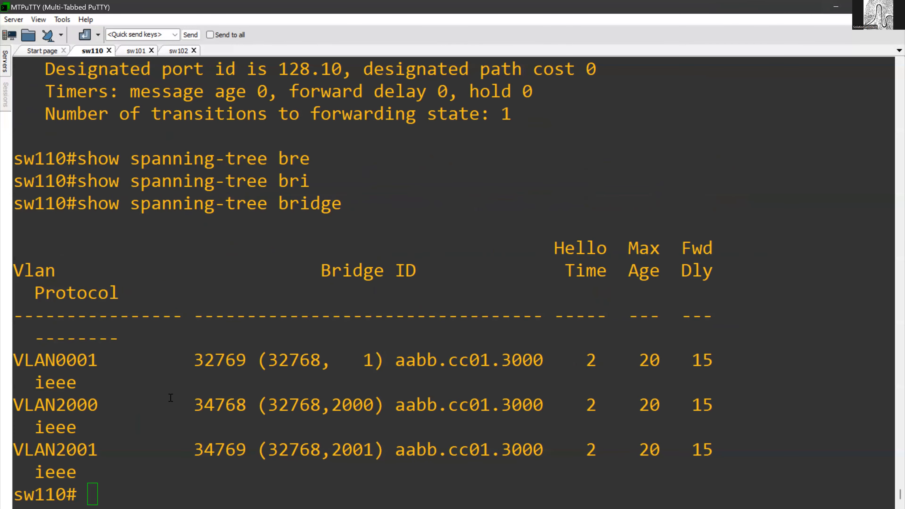
- Enter global configuration mode on sw110
type("ocnf t")
key("Return")
type("conf t")
key("Return")
type("voan")
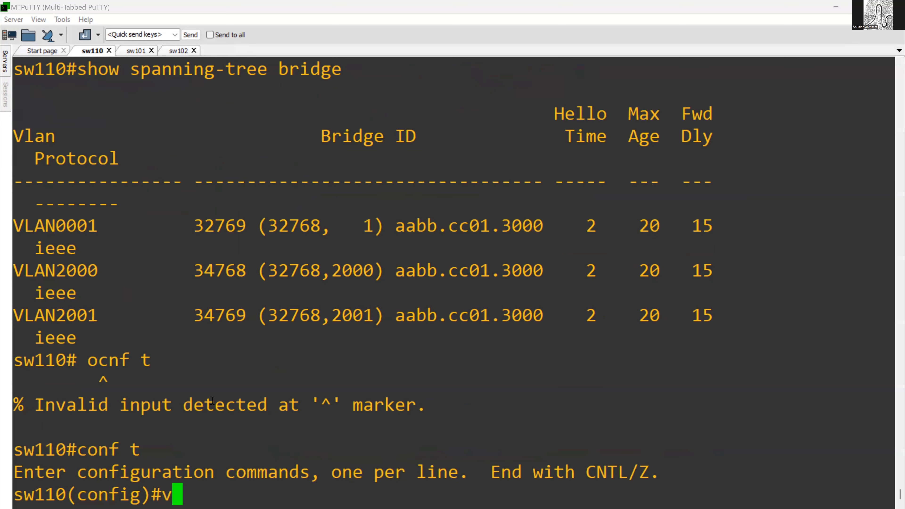
key("BackSpace")
key("BackSpace")
key("BackSpace")
key("BackSpace")
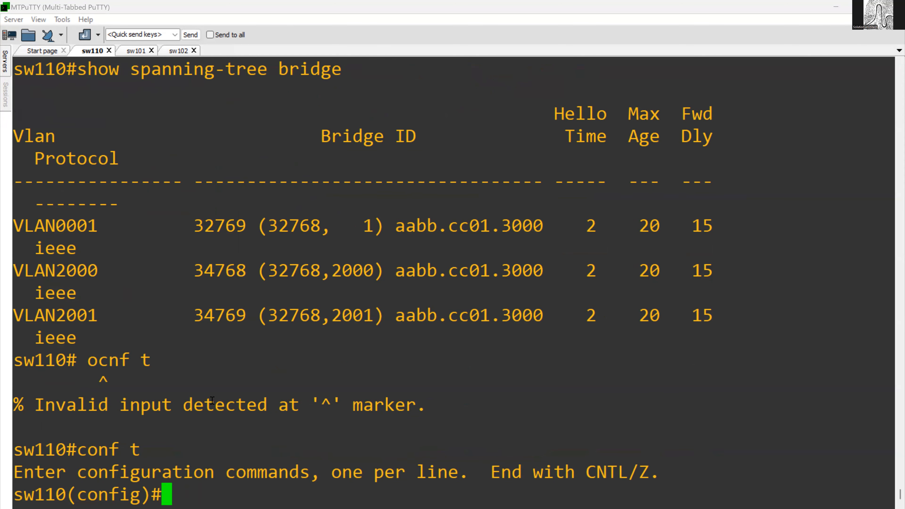
- Switch to the sw101 session and create VLANs 2000 and 2001
left_click(135, 50)
type("vlan 2000")
key("Return")
type("vlan 2001")
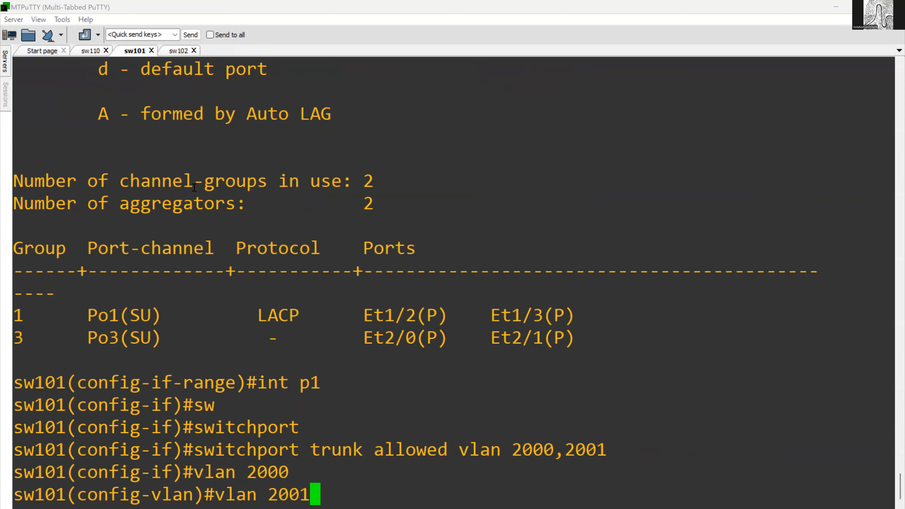
key("Return")
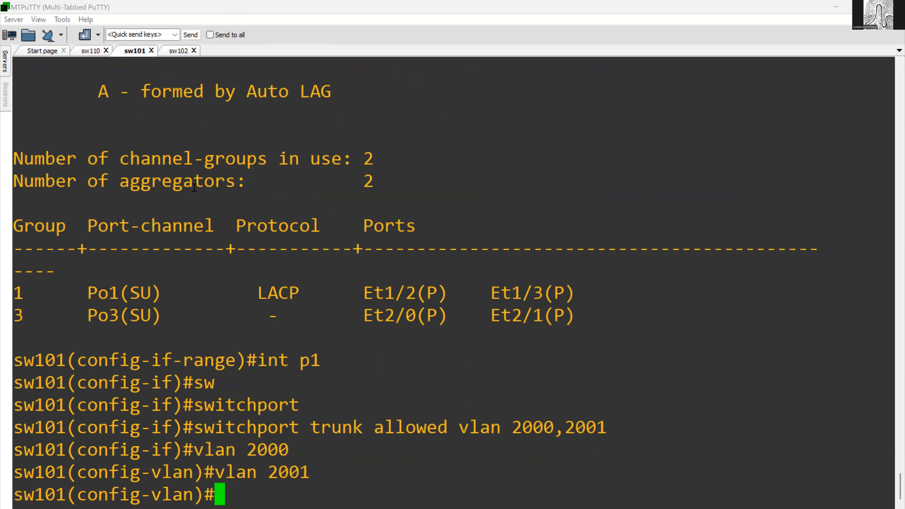
- Switch to the sw102 session and create VLANs 2000 and 2001
left_click(178, 51)
left_click(229, 163)
type("vlan 2000")
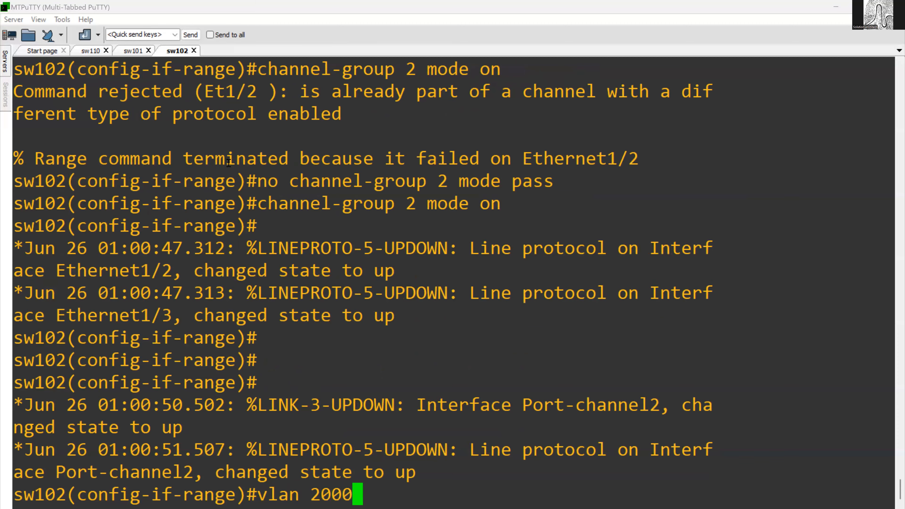
key("Return")
type("vlan 2001")
key("Return")
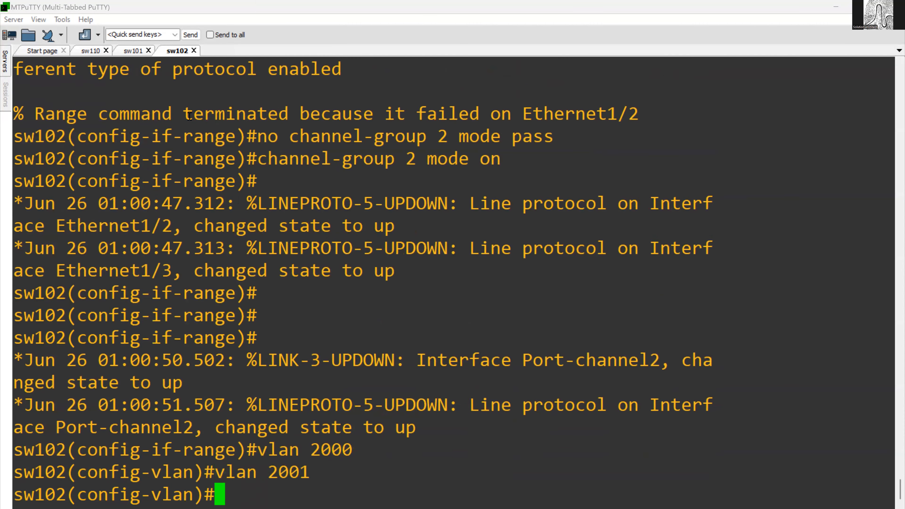
- Return to the sw110 session at a fresh configuration prompt
left_click(94, 51)
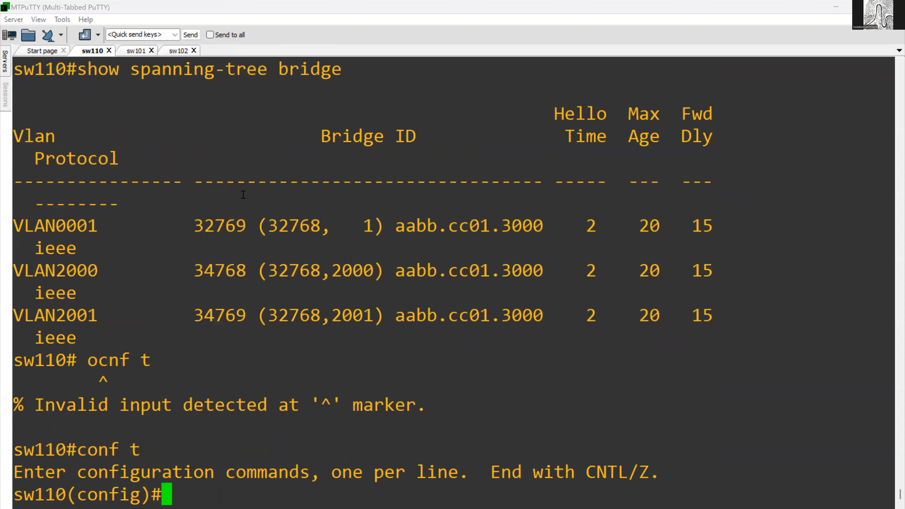
key("Return")
key("Return")
key("Return")
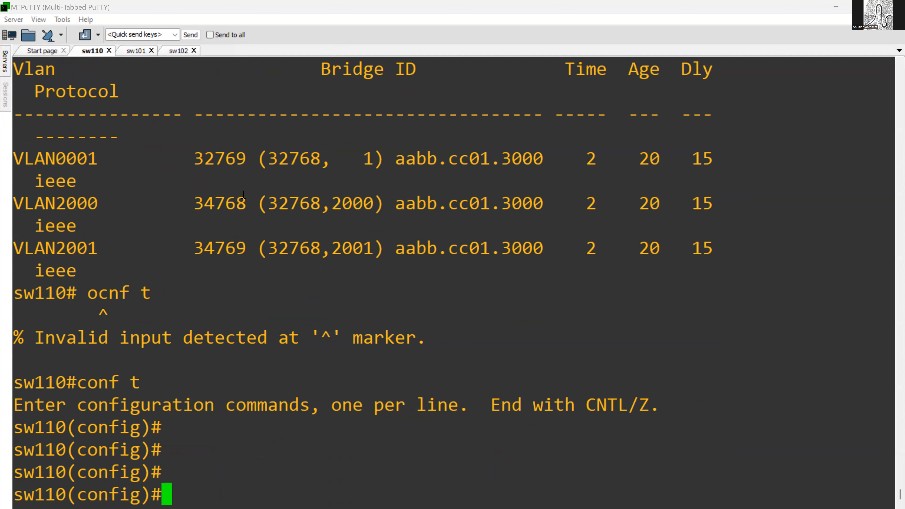
key("Return")
key("Return")
key("Return")
type("sow")
key("BackSpace")
key("BackSpace")
key("BackSpace")
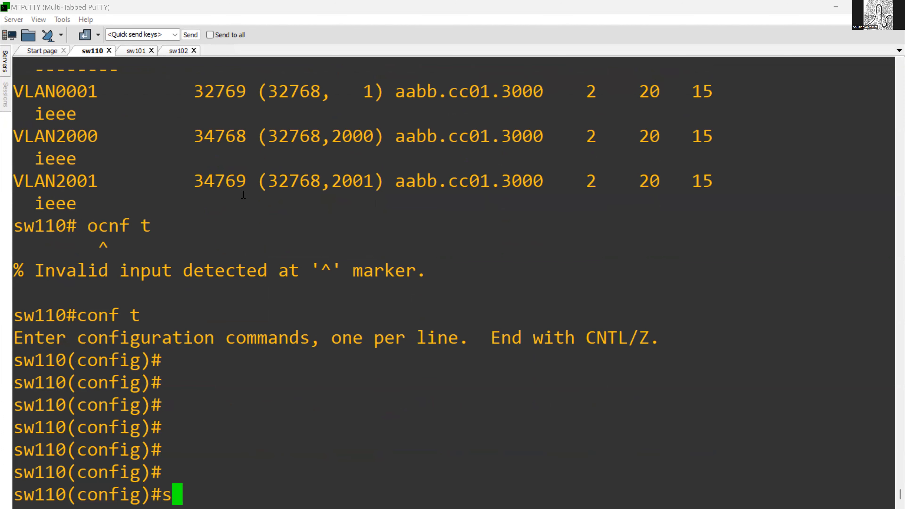
type("how")
key("Tab")
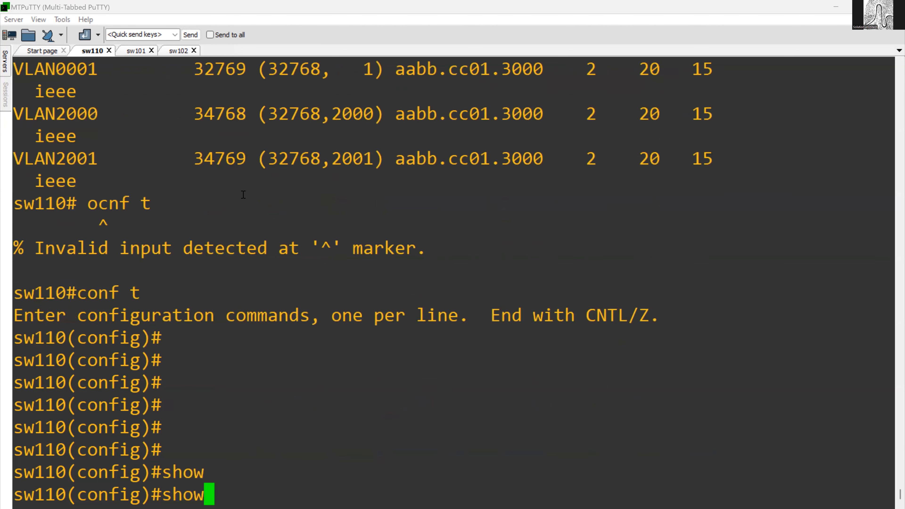
key("Up")
key("Up")
key("Up")
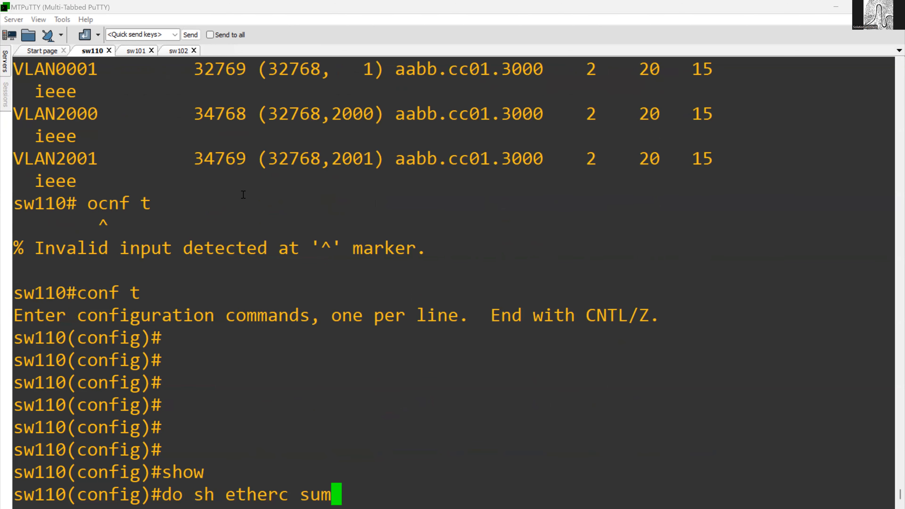
key("Up")
key("Down")
key("Down")
key("Down")
key("Down")
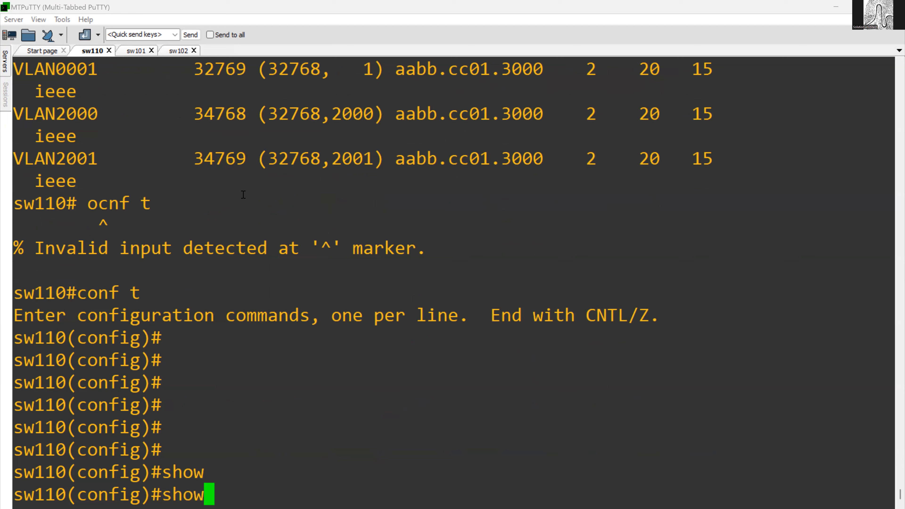
key("BackSpace")
key("BackSpace")
key("BackSpace")
key("BackSpace")
- Display the spanning-tree details for VLAN 2000 on sw110 from configuration mode
type("do sh spa ")
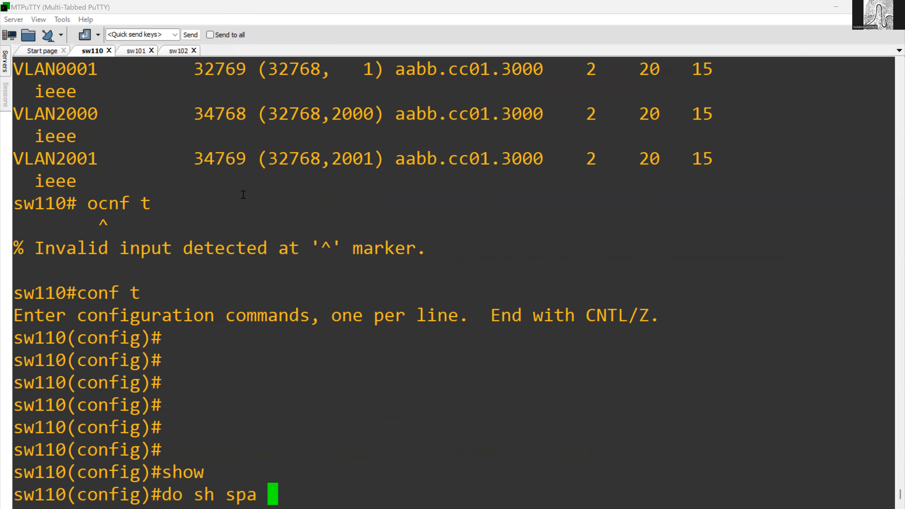
type("vlan 2000")
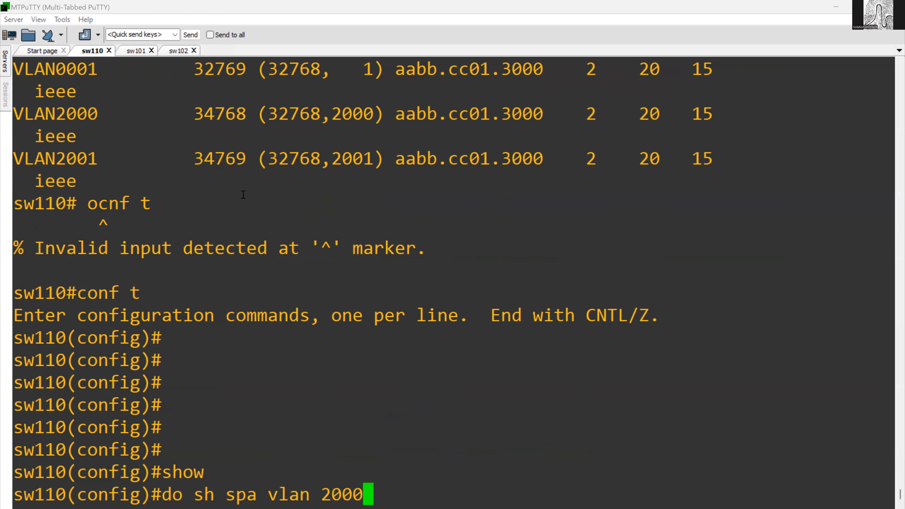
key("Return")
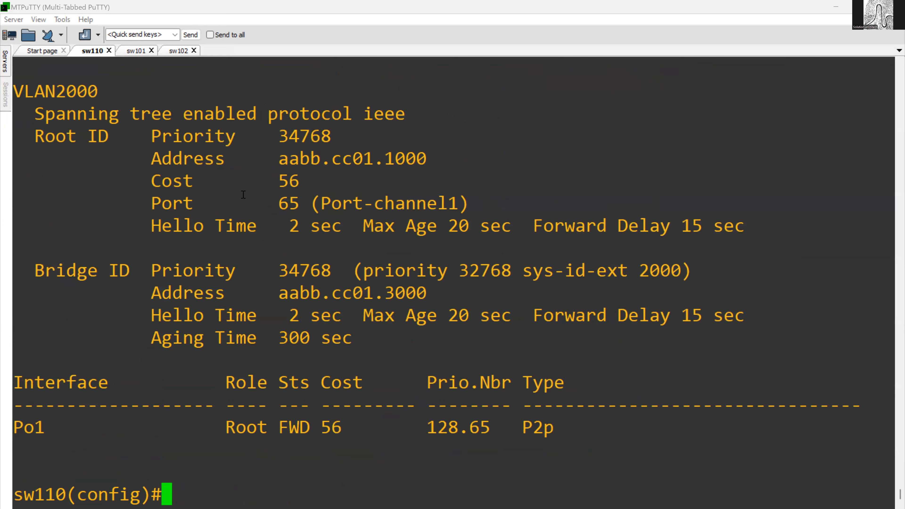
- Examine the spanning-tree protocol and compare the Root ID and Bridge ID priorities and addresses for VLAN 2000
left_click_drag(189, 113, 405, 114)
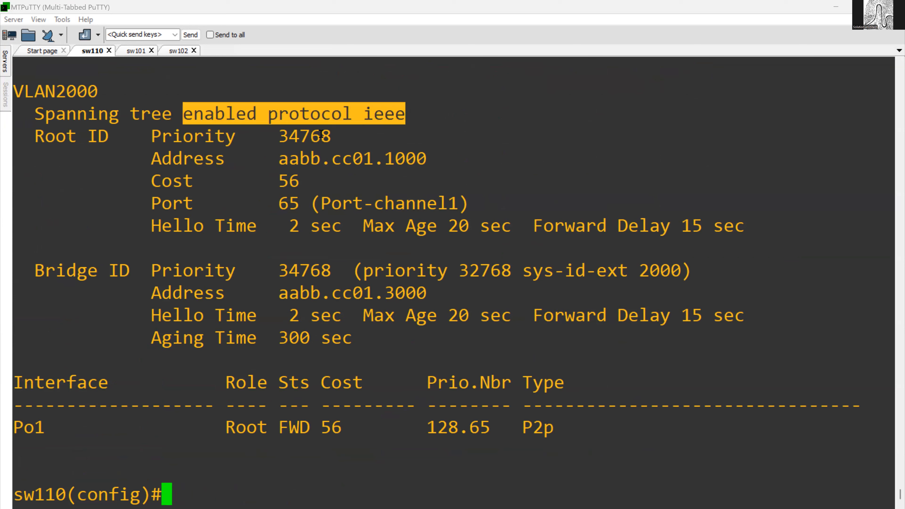
left_click_drag(198, 140, 330, 138)
left_click(313, 140)
double_click(287, 136)
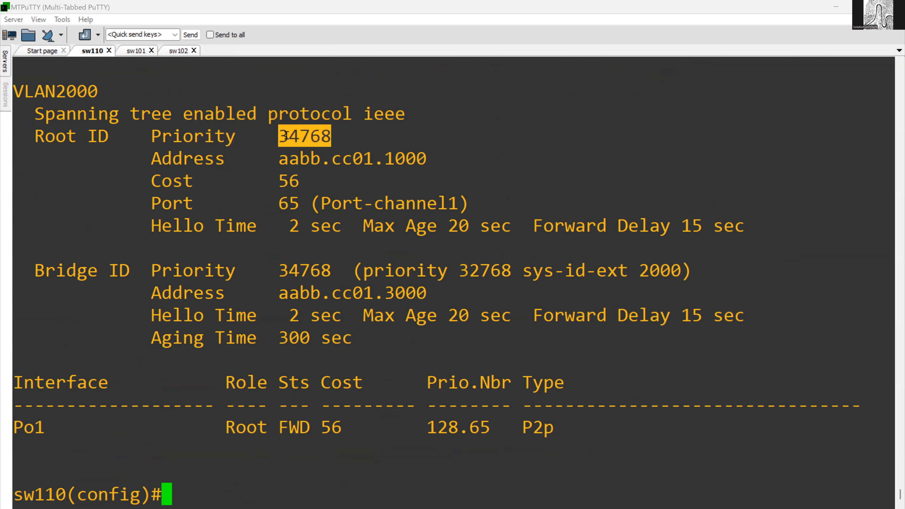
left_click_drag(281, 161, 415, 161)
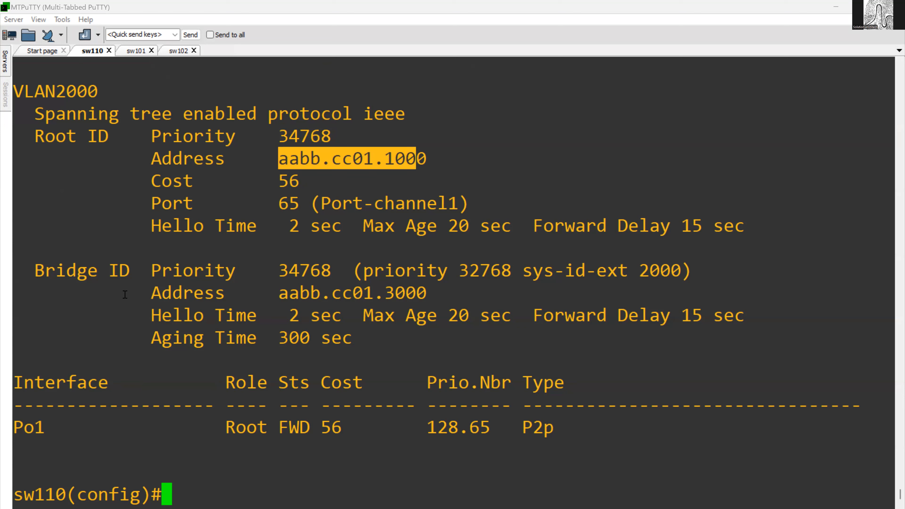
left_click_drag(280, 293, 414, 294)
left_click_drag(293, 270, 512, 307)
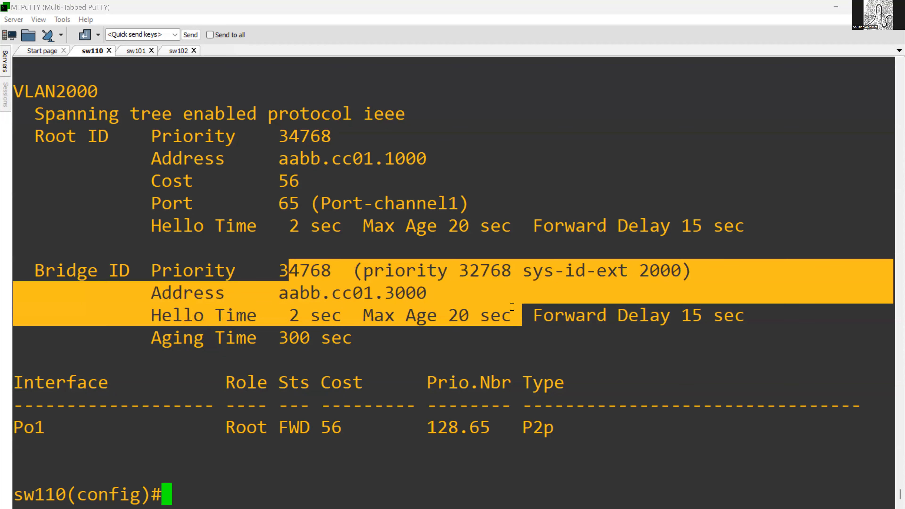
left_click(404, 306)
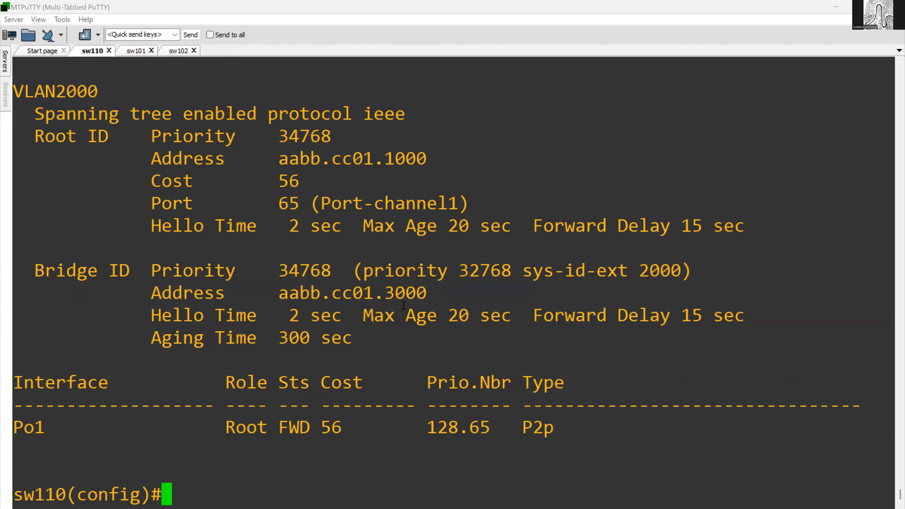
type("sp")
key("Tab")
type("p")
key("BackSpace")
key("BackSpace")
key("BackSpace")
key("BackSpace")
key("BackSpace")
key("BackSpace")
key("BackSpace")
key("BackSpace")
key("BackSpace")
key("BackSpace")
key("BackSpace")
key("BackSpace")
key("BackSpace")
key("BackSpace")
key("BackSpace")
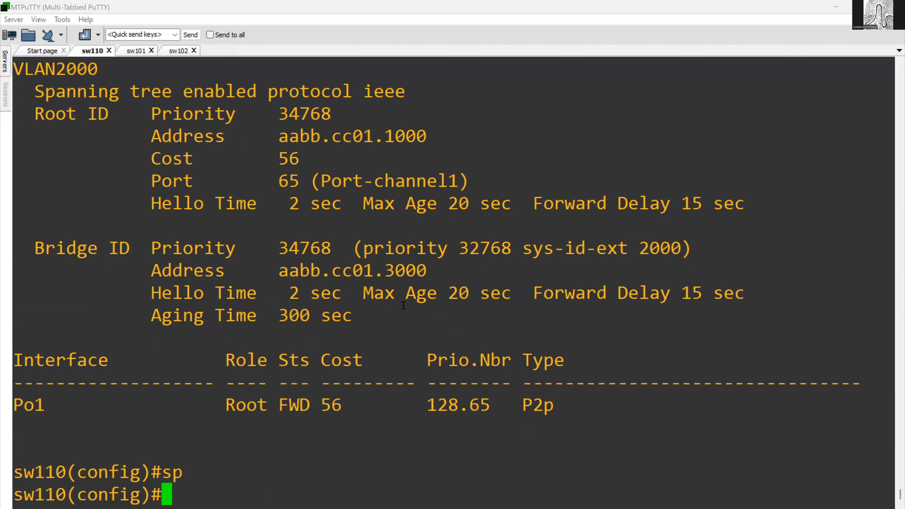
- Set the spanning-tree mode on sw110 to rapid-pvst
type("sp")
key("Tab")
type("mo")
key("Tab")
type("ra")
key("Tab")
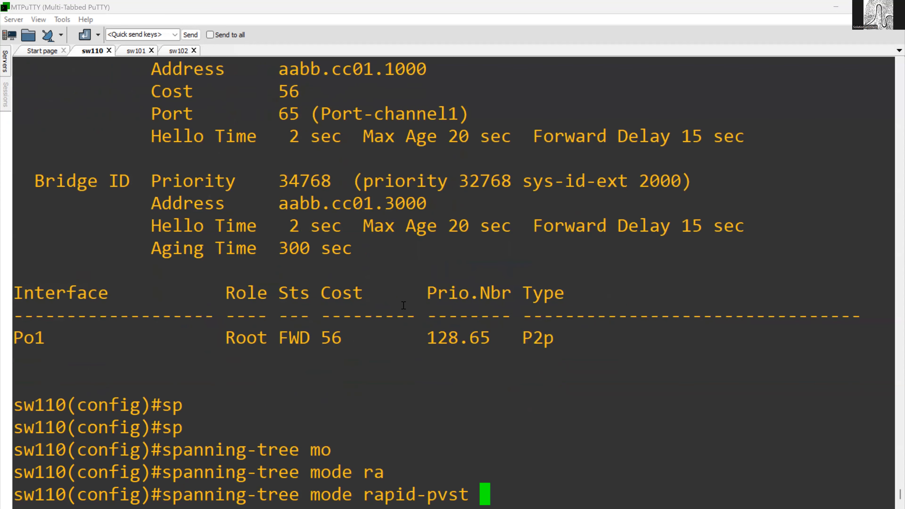
key("Return")
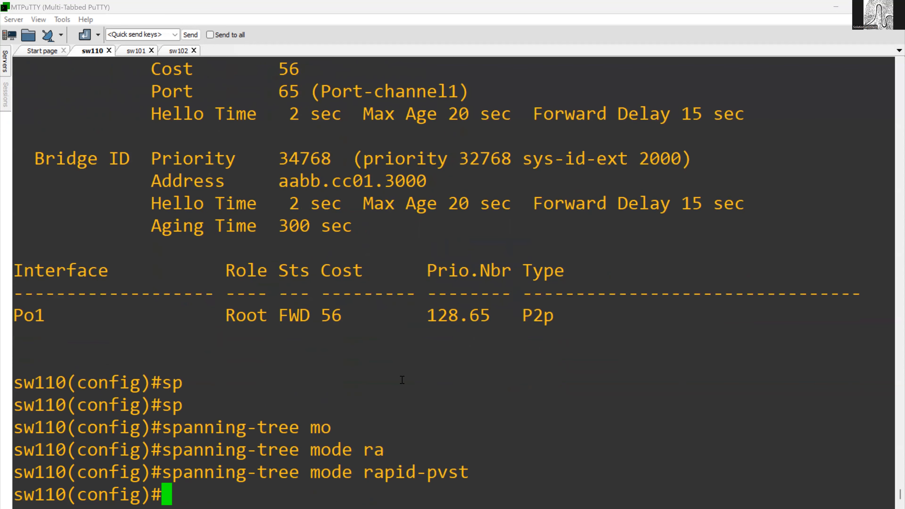
- Copy the spanning-tree mode rapid-pvst command from sw110 and apply it on sw101
left_click_drag(163, 474, 483, 475)
key("ctrl+c")
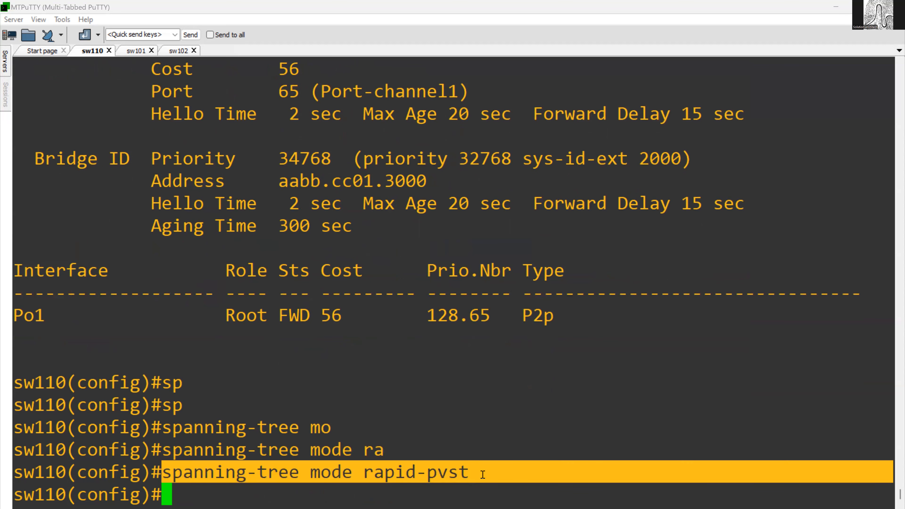
left_click(136, 50)
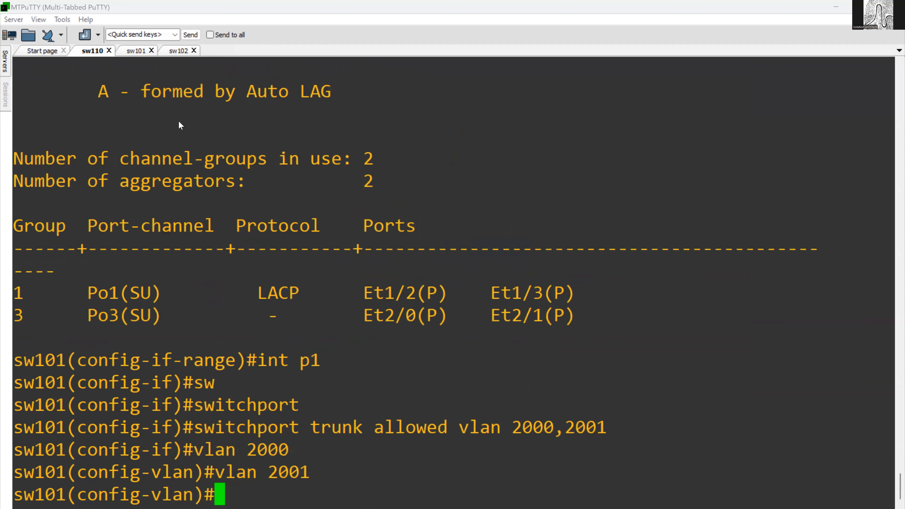
right_click(251, 235)
key("Return")
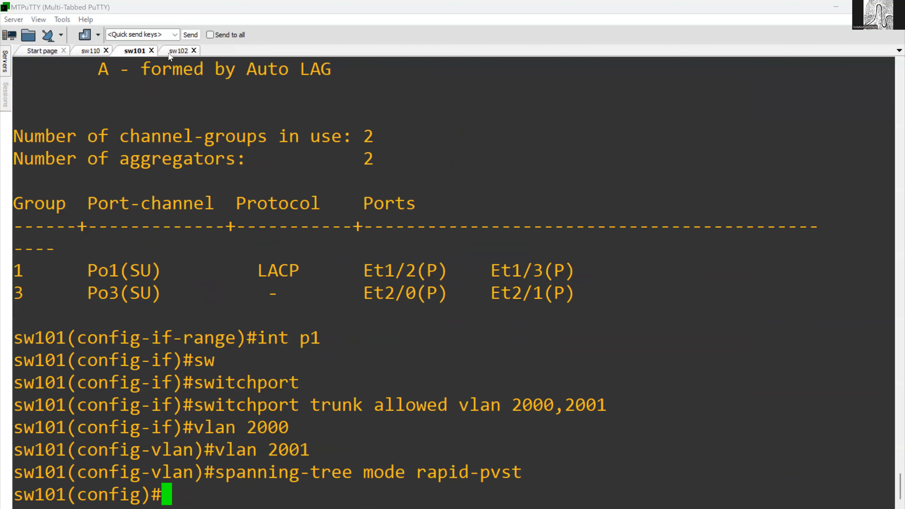
- Apply the copied spanning-tree mode rapid-pvst command on sw102
left_click(178, 50)
right_click(331, 302)
key("Return")
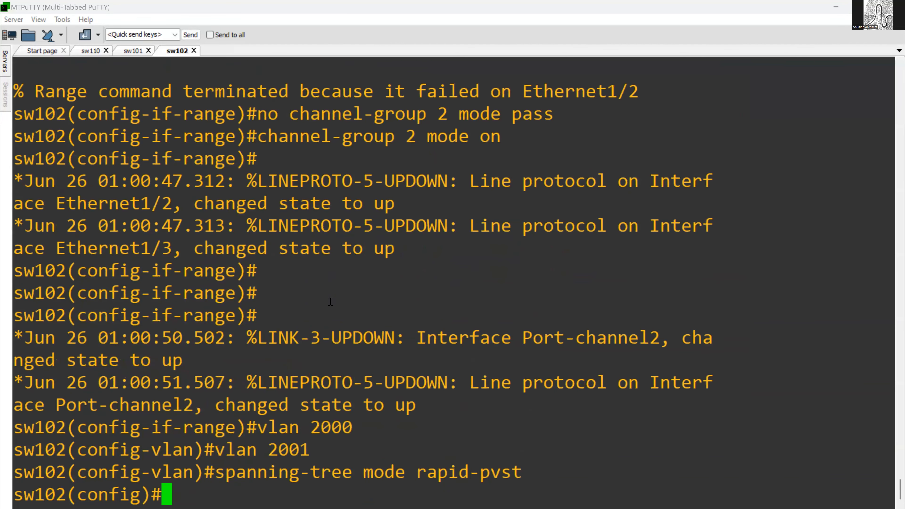
- Return to sw110, redisplay the VLAN 2000 spanning tree and review its Root ID and Bridge ID details
left_click(92, 51)
left_click(232, 242)
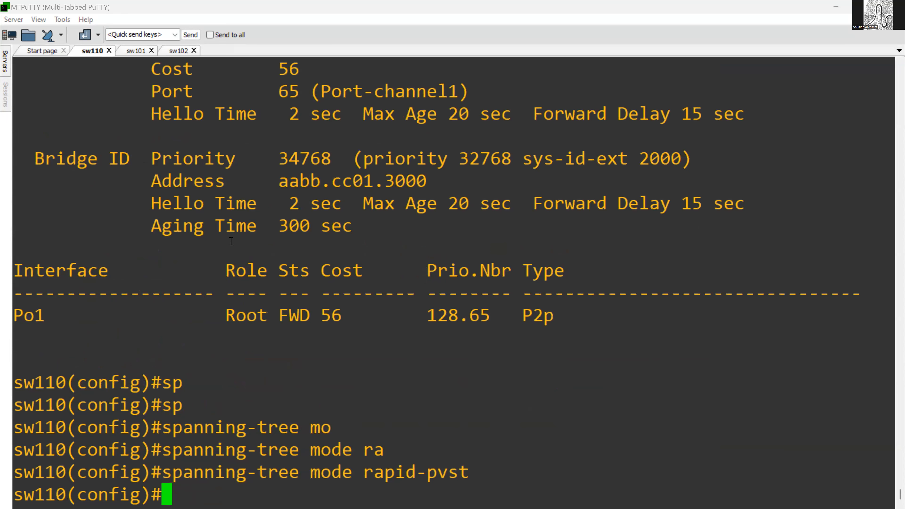
key("Up")
key("Up")
key("Up")
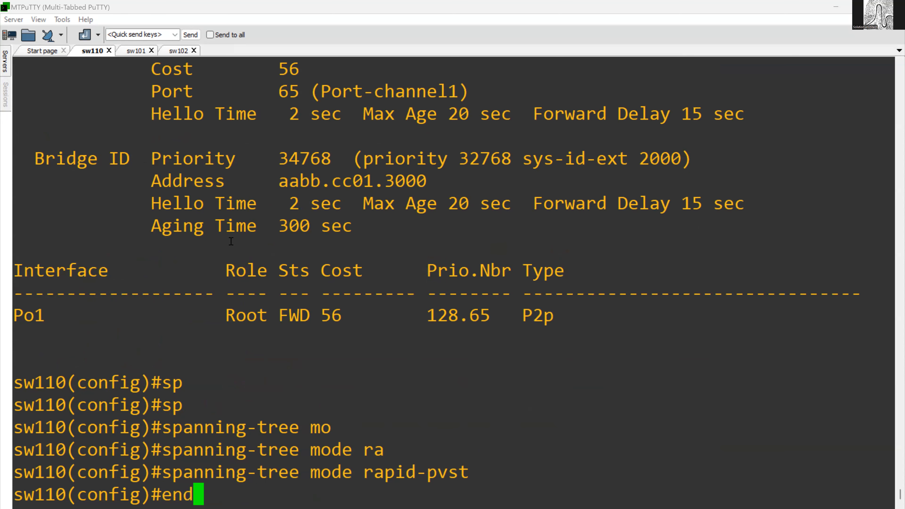
key("Return")
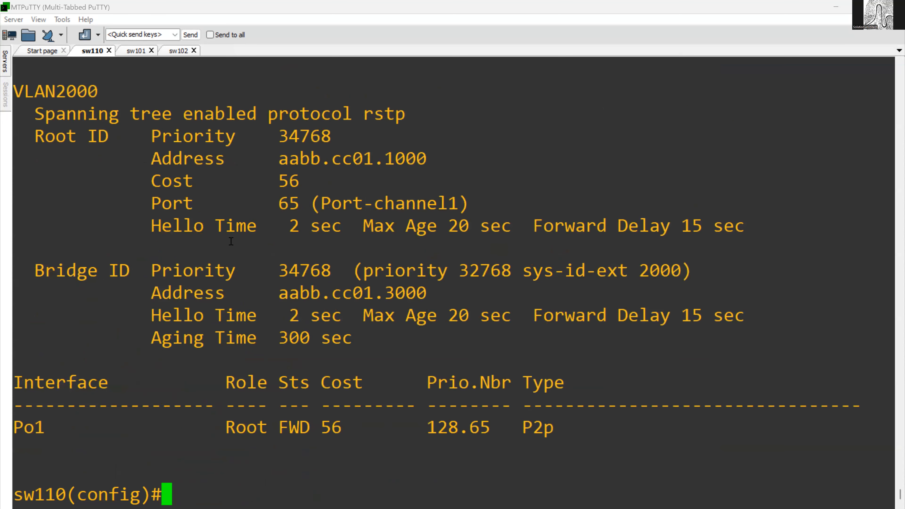
left_click_drag(175, 135, 338, 232)
left_click(351, 245)
left_click_drag(245, 149, 442, 343)
left_click(441, 343)
- Set the spanning-tree priority of VLANs 2000 and 2001 on sw110 to 0
type("sp")
key("Tab")
type("pr")
key("Tab")
key("BackSpace")
key("BackSpace")
type("vl")
key("Tab")
type("2000")
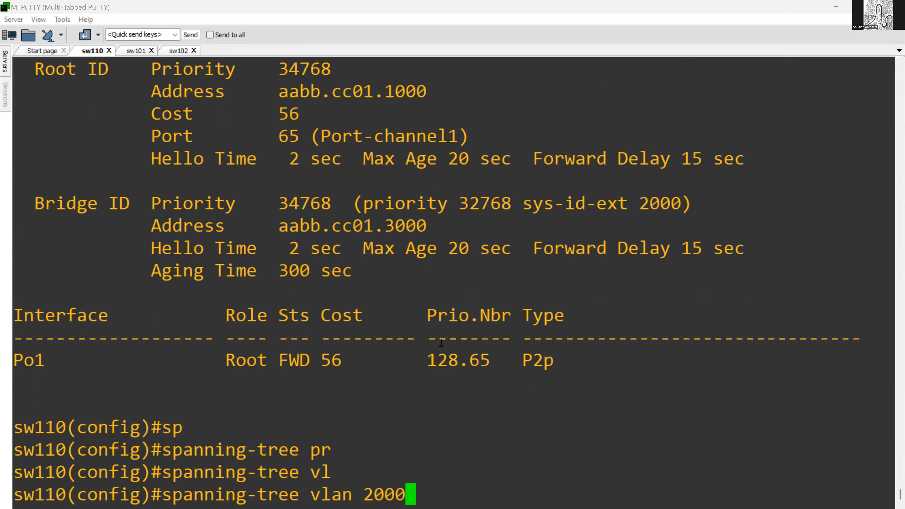
type(",2")
key("BackSpace")
key("BackSpace")
type("2001 pr")
key("Tab")
key("BackSpace")
key("BackSpace")
key("BackSpace")
key("BackSpace")
key("BackSpace")
key("BackSpace")
key("BackSpace")
key("BackSpace")
type(",2001 pri")
key("Tab")
type("0")
key("Return")
- Redisplay the VLAN 2000 spanning tree on sw110 and compare the root bridge address with the earlier output
key("Up")
key("Up")
key("Up")
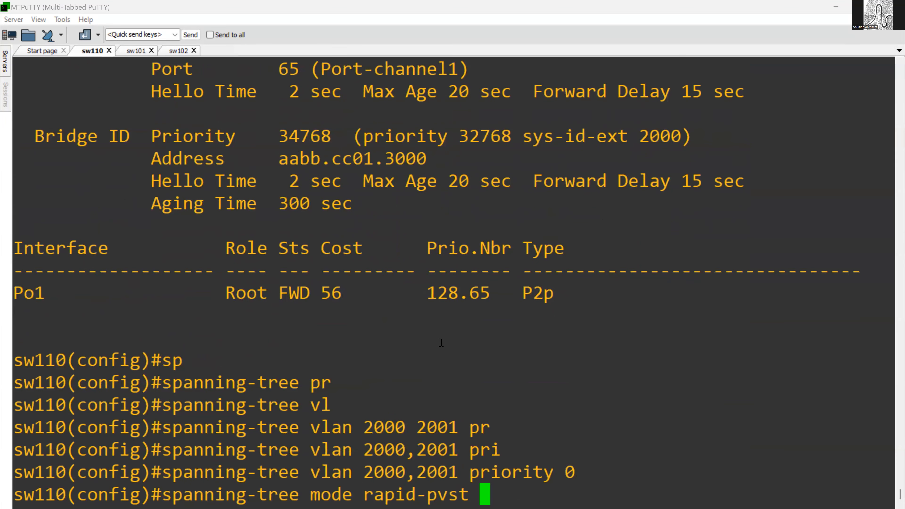
key("Up")
key("Return")
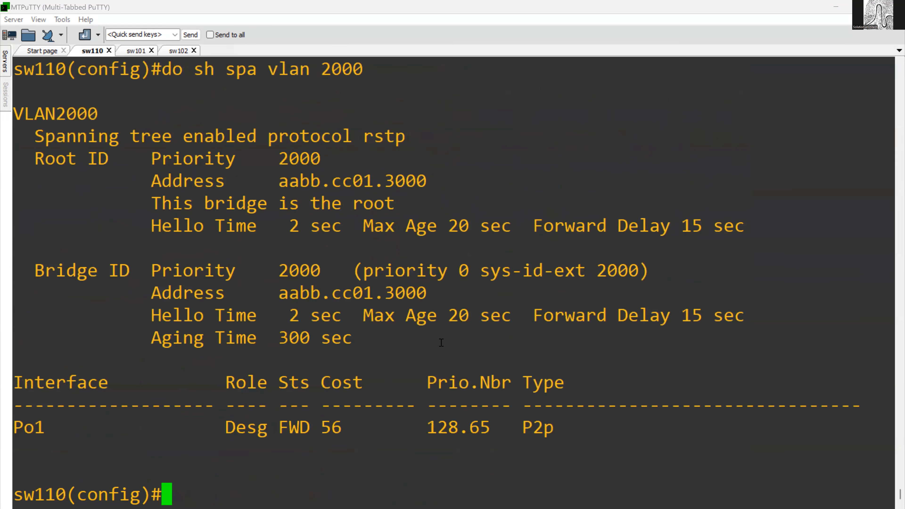
left_click_drag(280, 181, 414, 182)
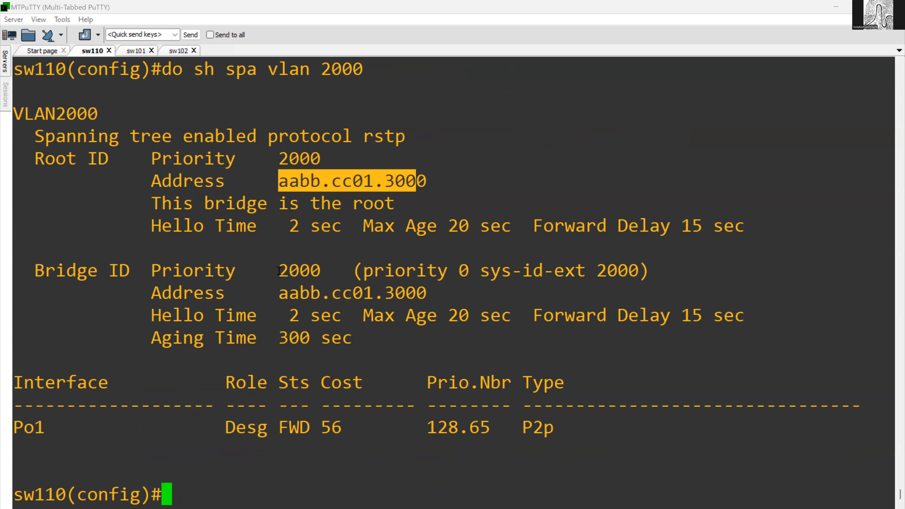
scroll(285, 267, "up", 10)
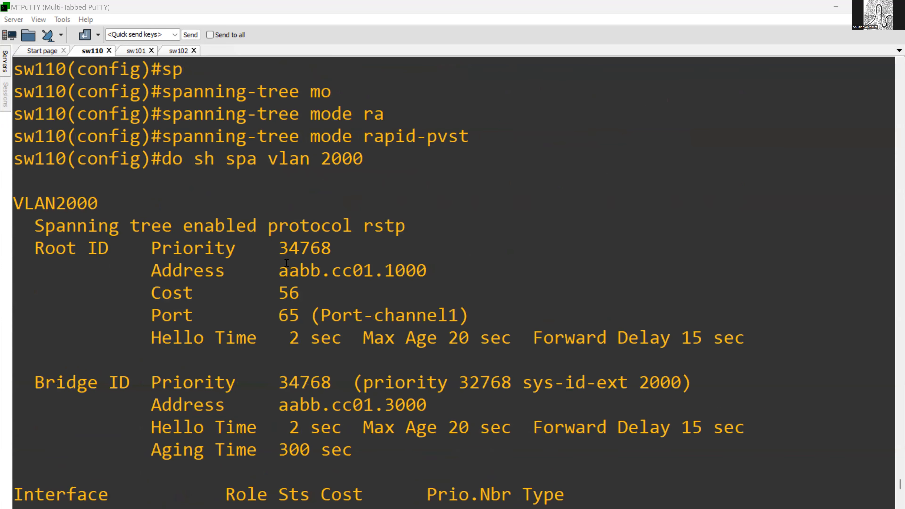
- Compare VLAN 2000's earlier root priority on sw110 with the current bridge priority and root address
left_click_drag(280, 250, 331, 251)
scroll(321, 276, "down", 10)
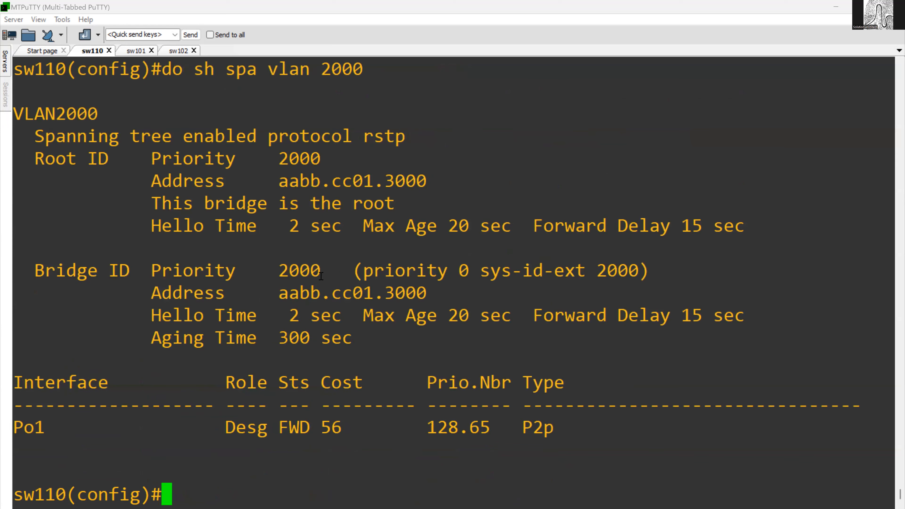
left_click_drag(280, 271, 315, 269)
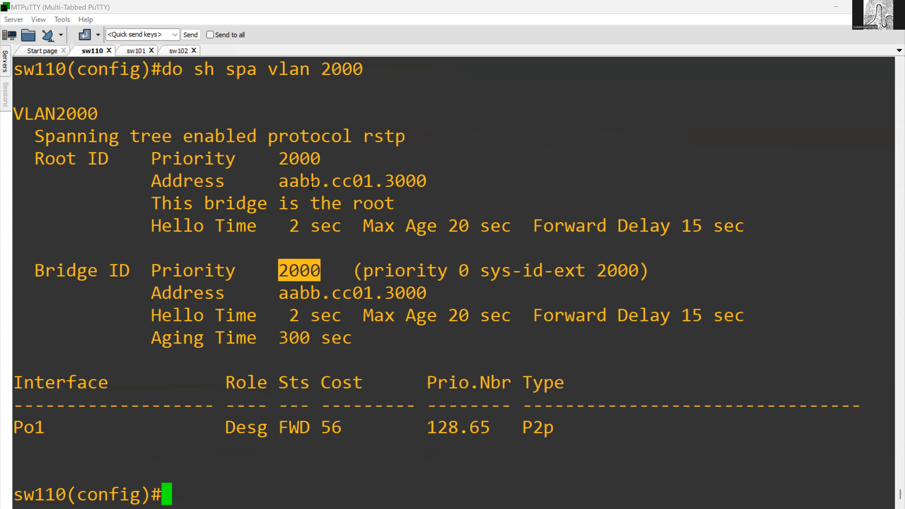
left_click_drag(310, 201, 367, 350)
left_click(369, 364)
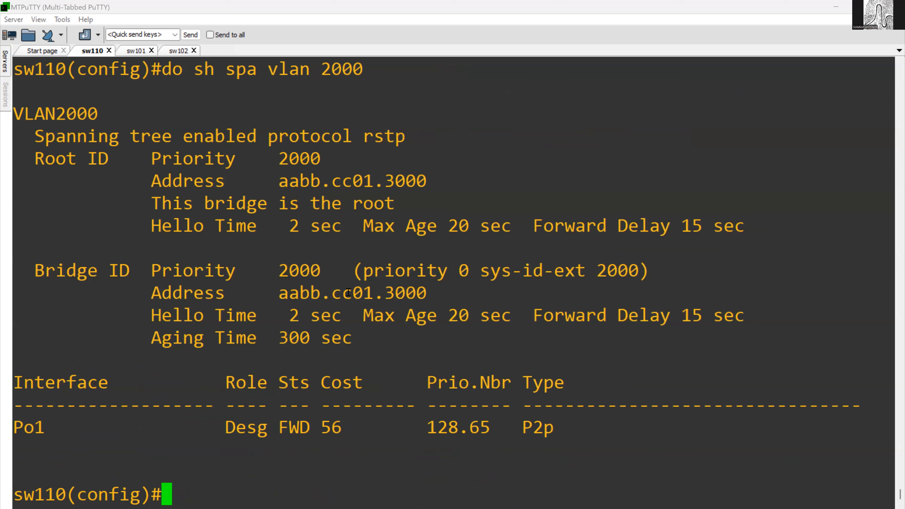
left_click_drag(280, 181, 418, 182)
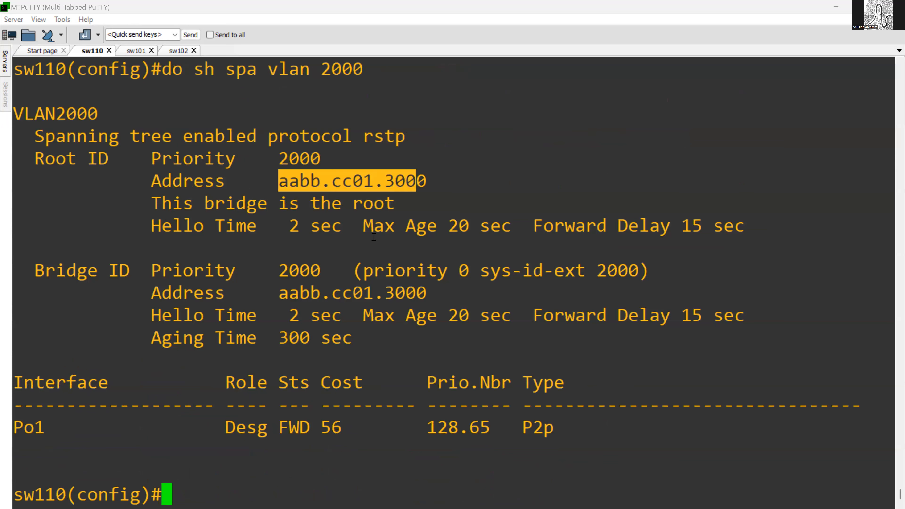
double_click(386, 277)
left_click_drag(207, 150, 508, 365)
left_click(512, 344)
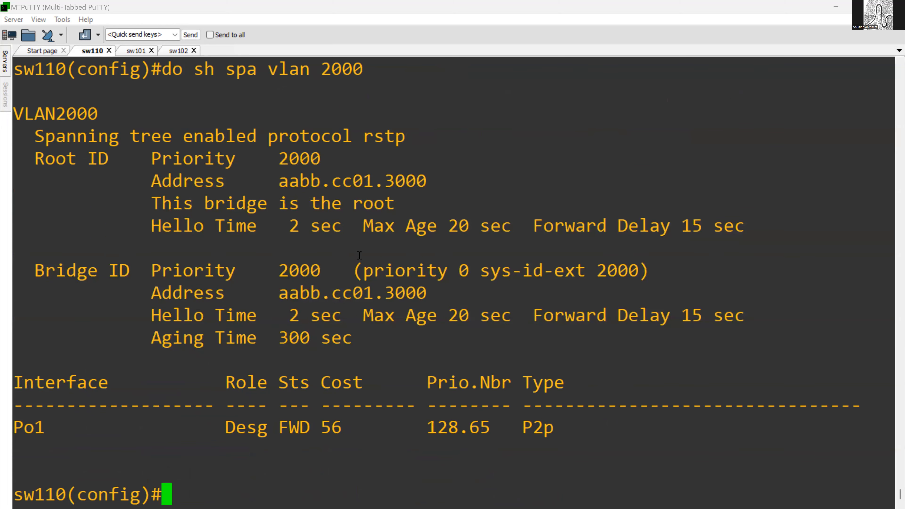
- Examine the Root ID priority, address and root bridge statement in sw110's current VLAN 2000 output
left_click_drag(241, 188, 448, 352)
left_click(431, 328)
left_click_drag(287, 159, 327, 159)
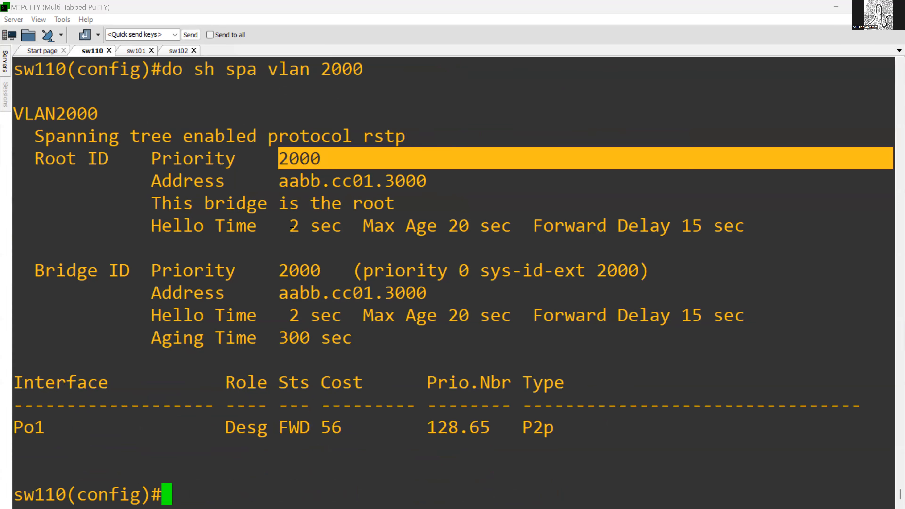
left_click(292, 175)
double_click(296, 160)
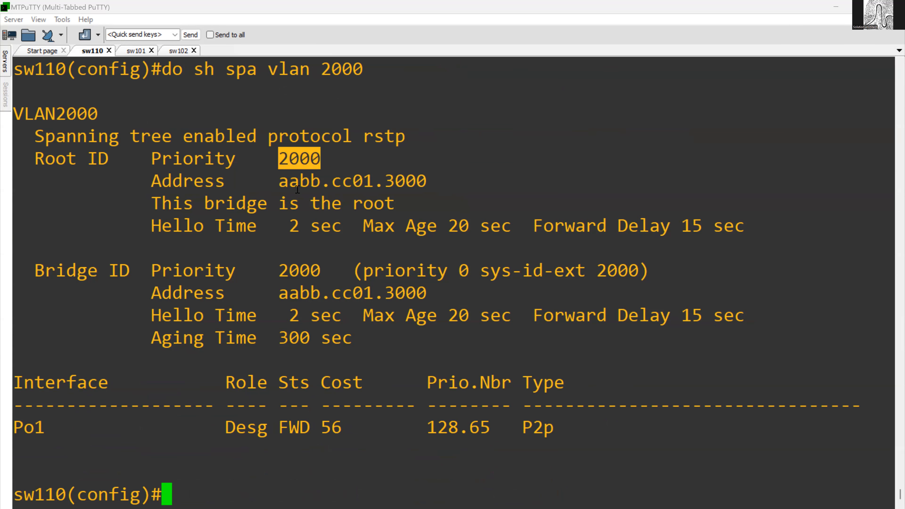
left_click(316, 186)
left_click_drag(316, 186, 395, 199)
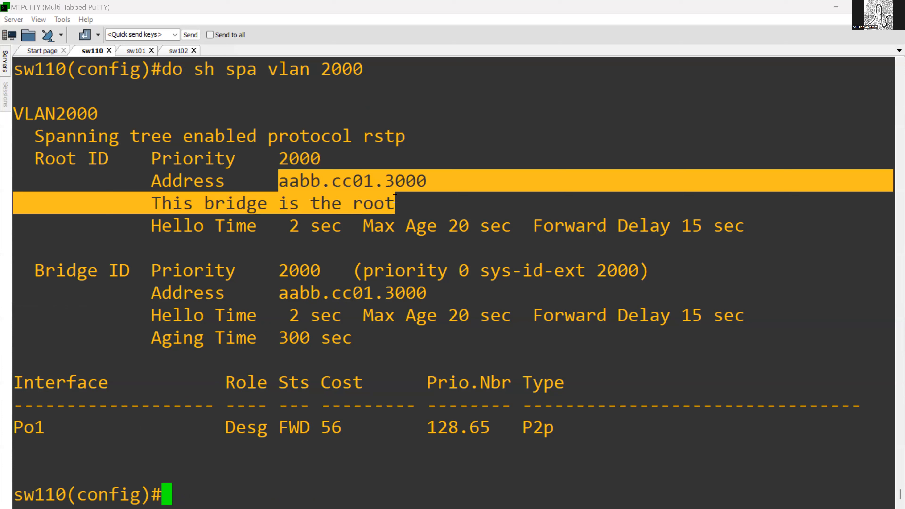
left_click(223, 173)
left_click_drag(160, 203, 409, 210)
left_click(409, 212)
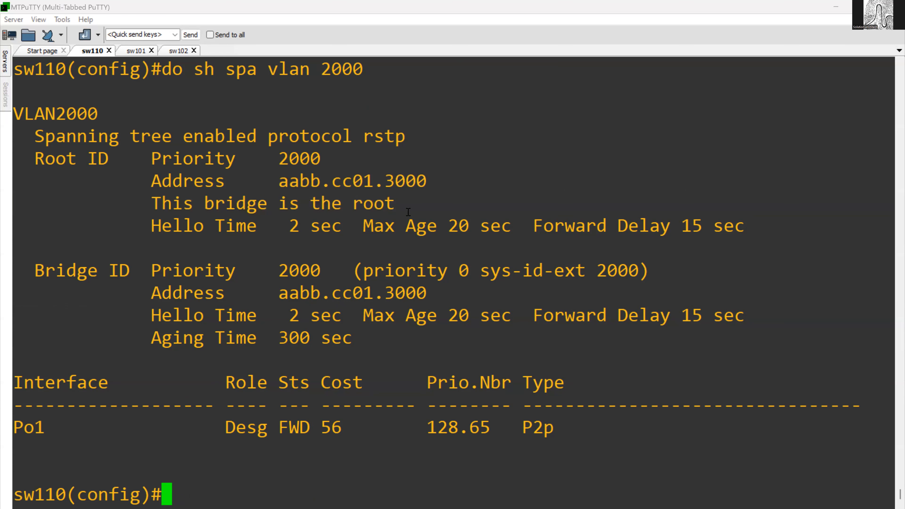
right_click(408, 212)
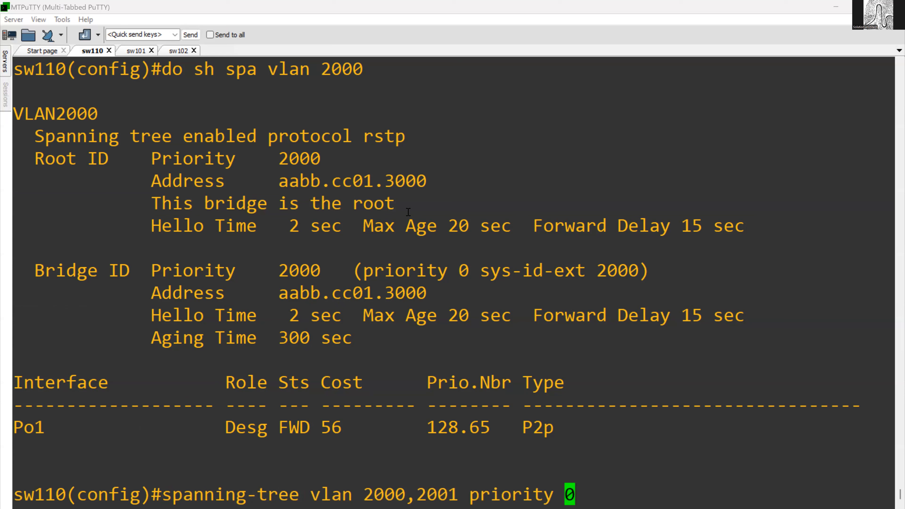
- Display the spanning tree for VLAN 2001 on sw110
key("Up")
key("BackSpace")
type("1")
key("Return")
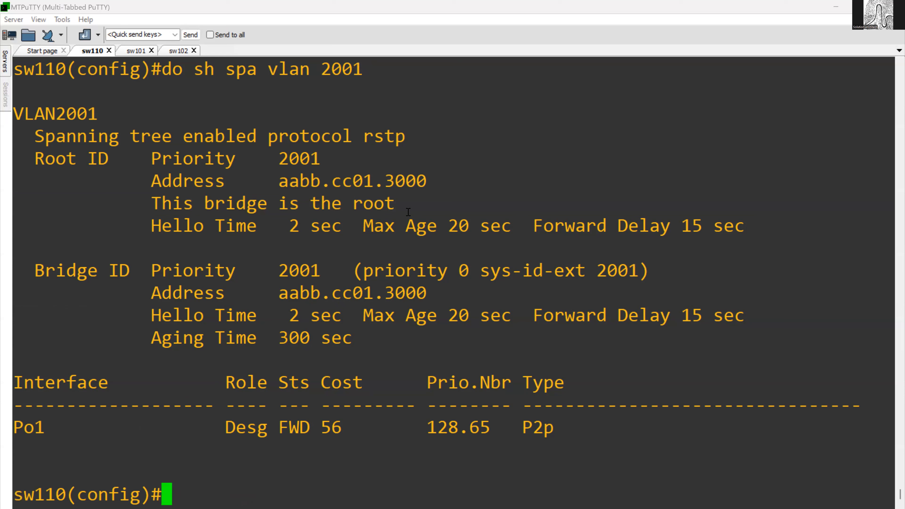
- Review the VLAN name, root priority, root address and root bridge statement in sw110's VLAN 2001 output
double_click(304, 157)
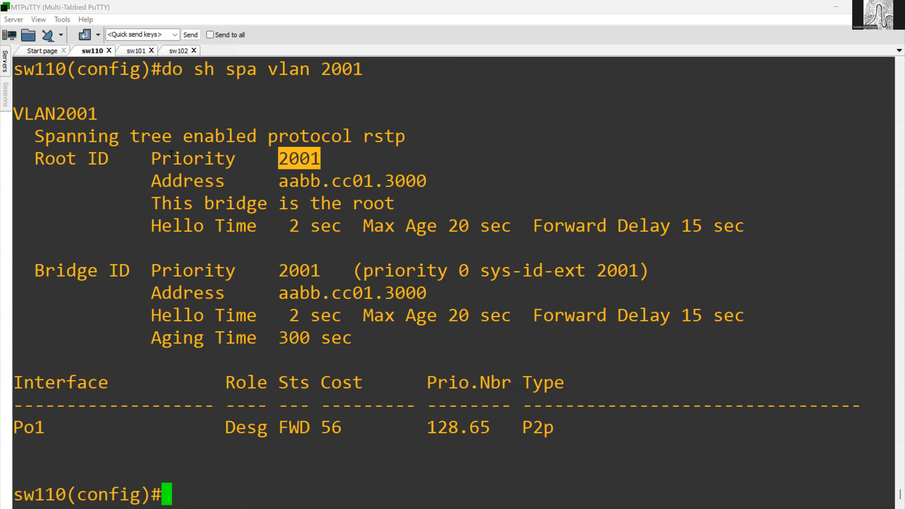
double_click(68, 114)
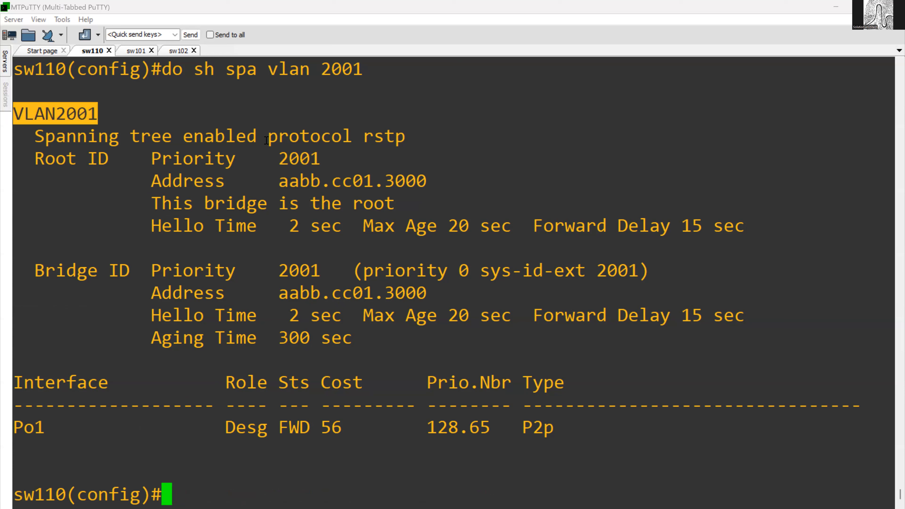
double_click(302, 152)
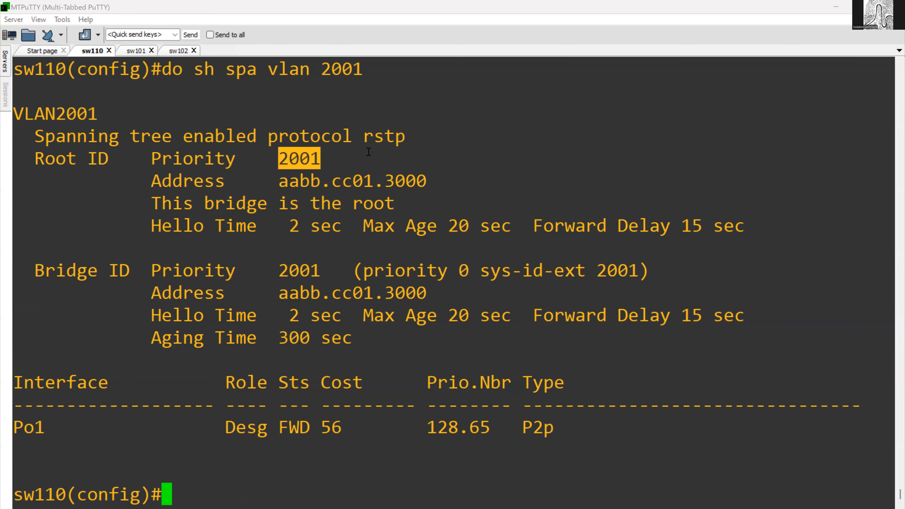
left_click_drag(284, 181, 409, 182)
left_click(373, 186)
left_click_drag(263, 158, 423, 250)
left_click(424, 262)
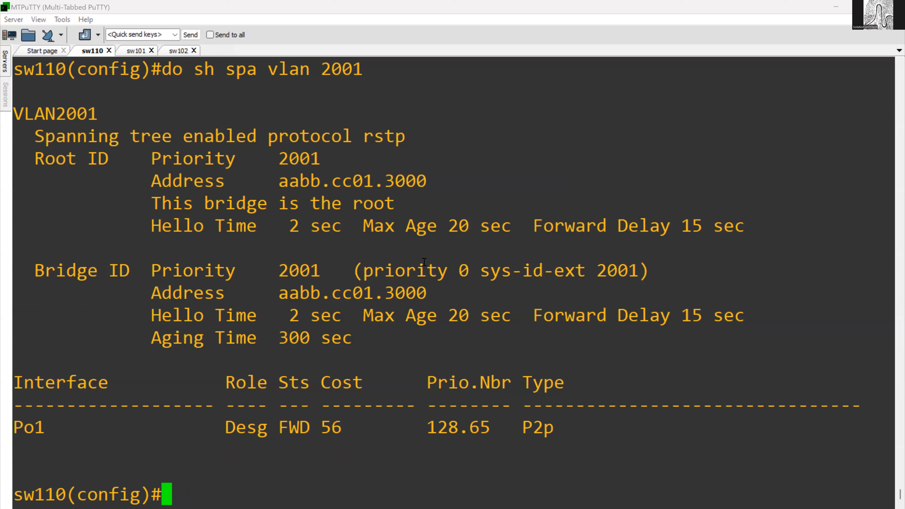
left_click_drag(215, 153, 337, 177)
double_click(330, 209)
left_click(267, 163)
left_click(92, 54)
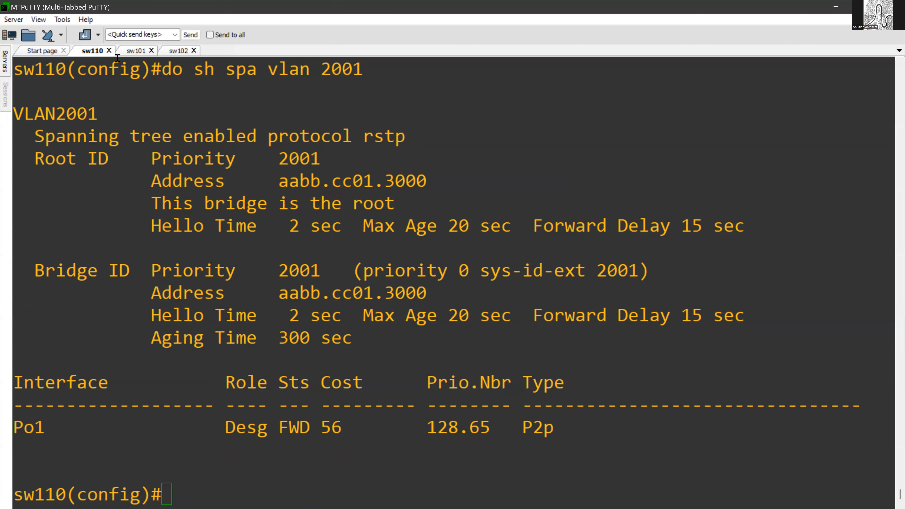
left_click(273, 310)
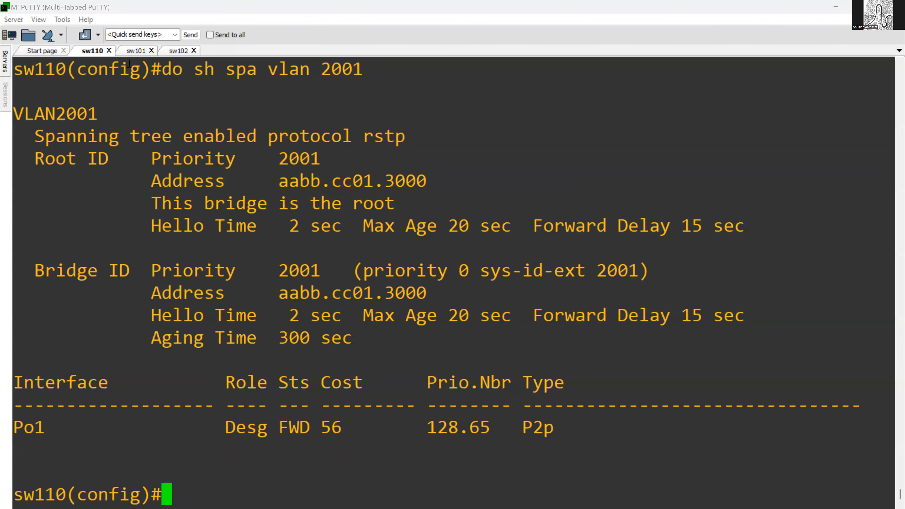
scroll(245, 317, "up", 4)
scroll(177, 122, "down", 4)
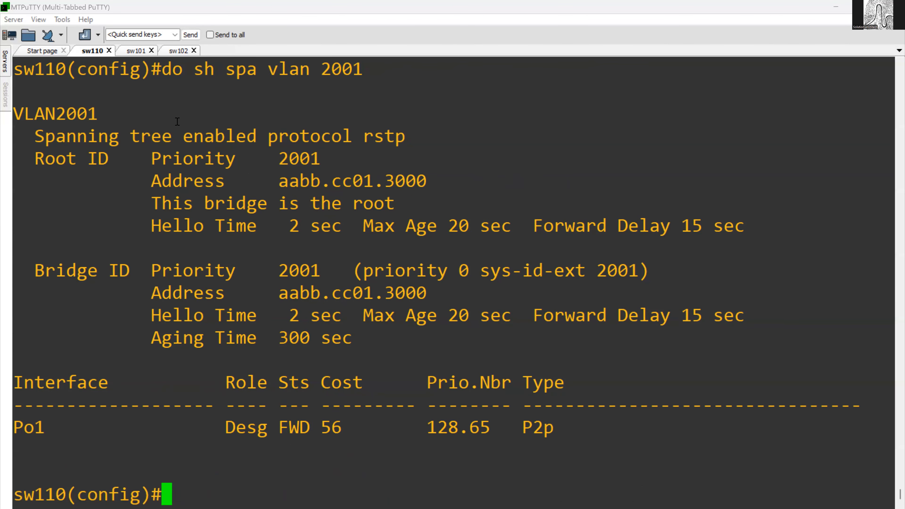
- On sw101, begin the spanning-tree priority command for VLANs 2000,2001 and list its accepted priority values
left_click(139, 51)
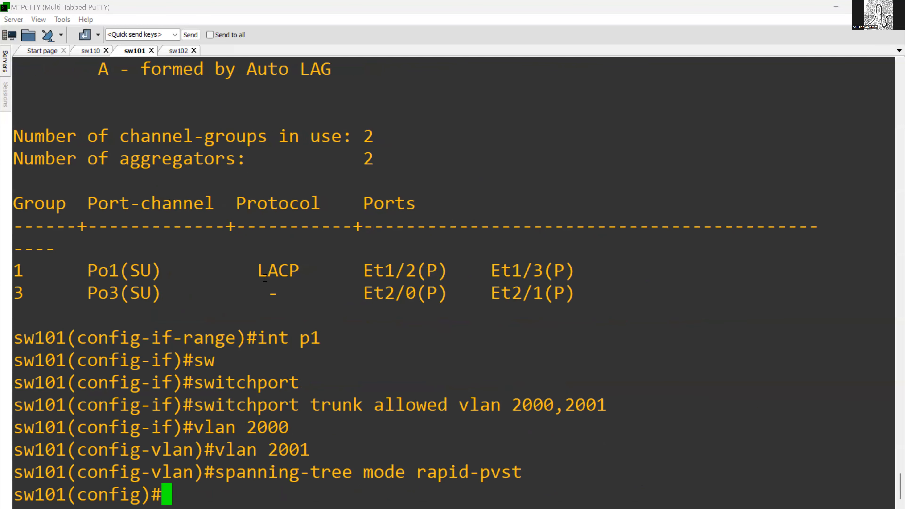
type("sp")
key("Tab")
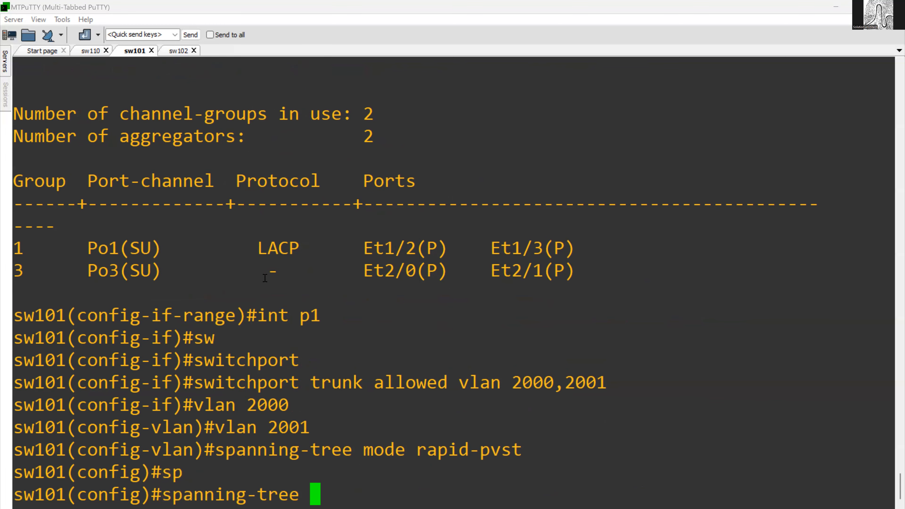
type("vl")
key("Tab")
type("2000,2001 pr")
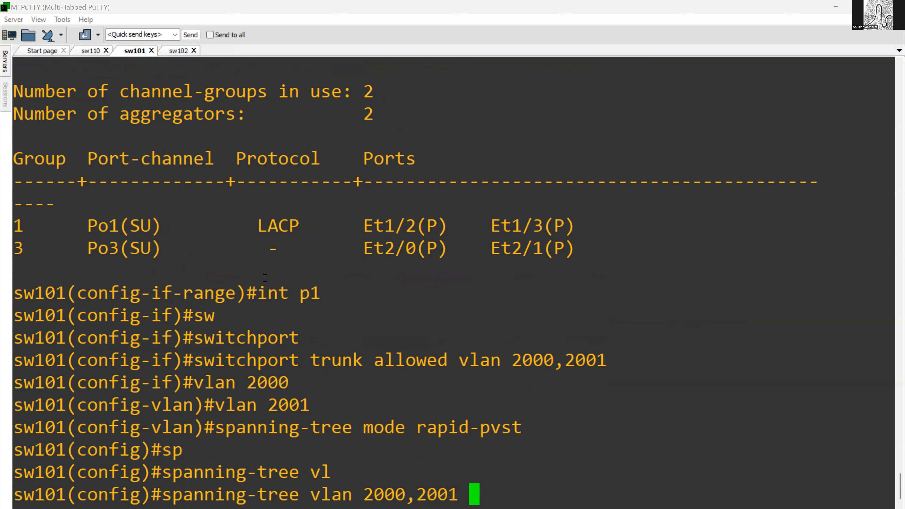
key("Tab")
type("?")
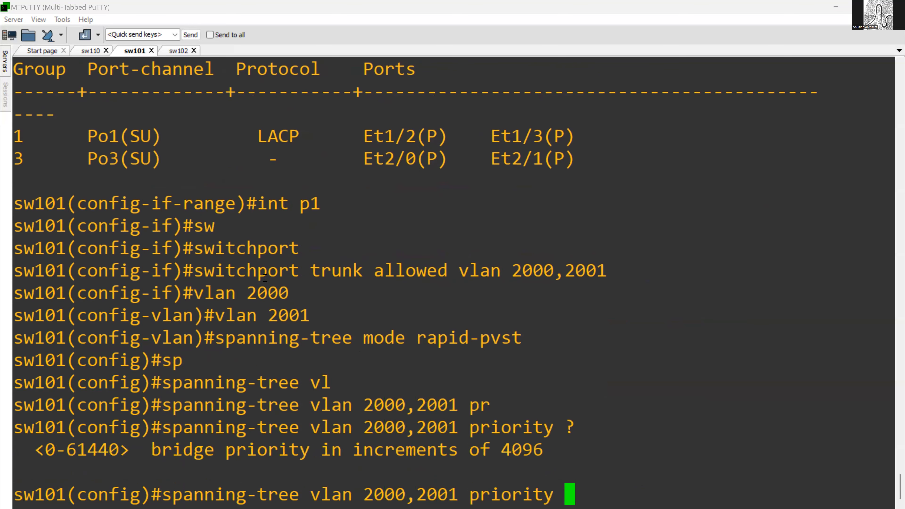
- Check the allowed range and increment, and set the priority of VLANs 2000 and 2001 on sw101 to 4096
left_click_drag(50, 458, 101, 457)
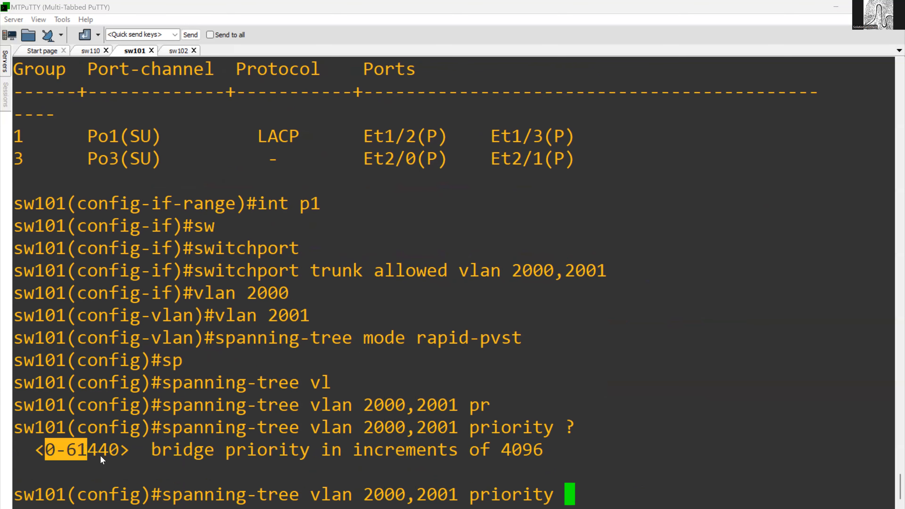
left_click_drag(496, 456, 522, 457)
left_click(603, 463)
type("4096")
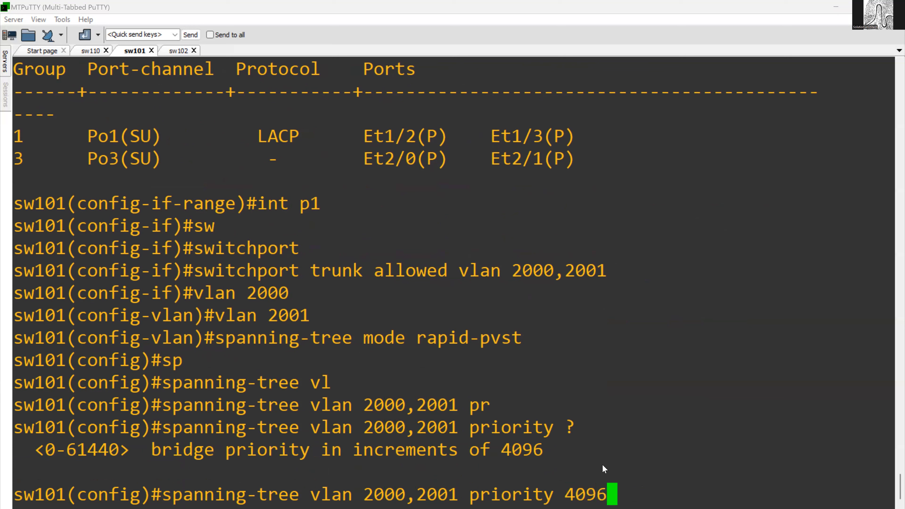
key("Return")
- Display the spanning tree for VLAN 2001 on sw101
type("do sh sp vla 2001")
key("Return")
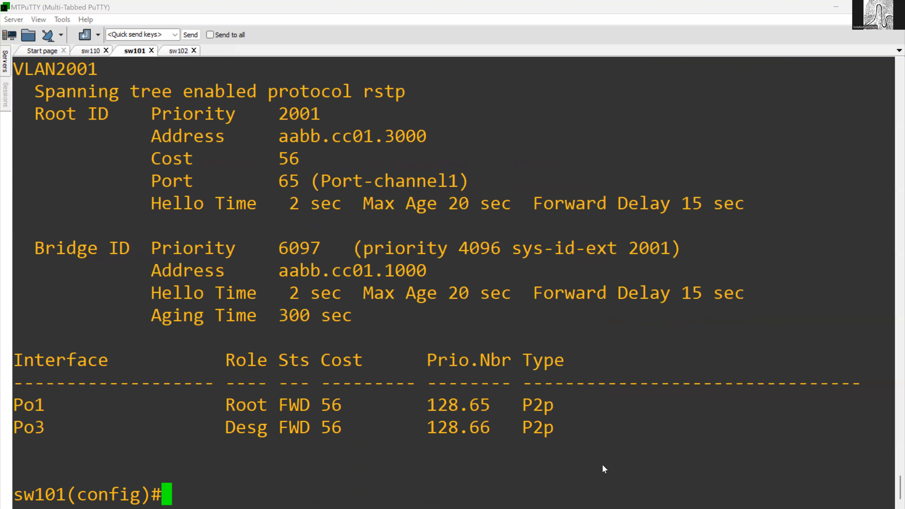
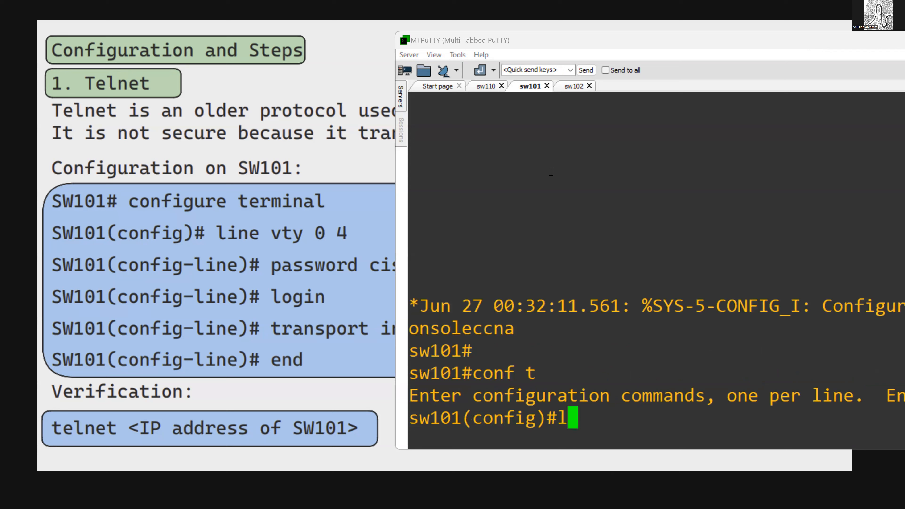
- On sw101, create the local user cisco with privilege level 15 and enter its password
key("BackSpace")
key("BackSpace")
key("BackSpace")
key("BackSpace")
key("BackSpace")
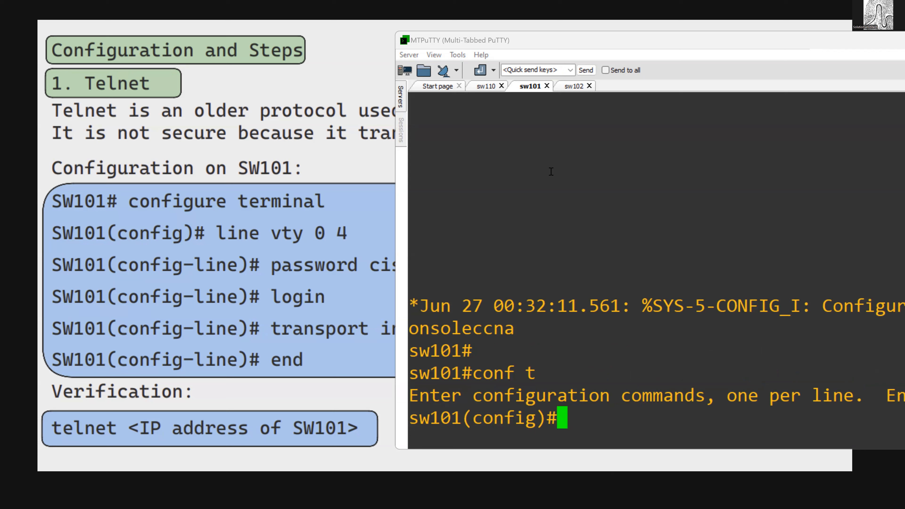
type("user")
key("Tab")
type("n")
key("Tab")
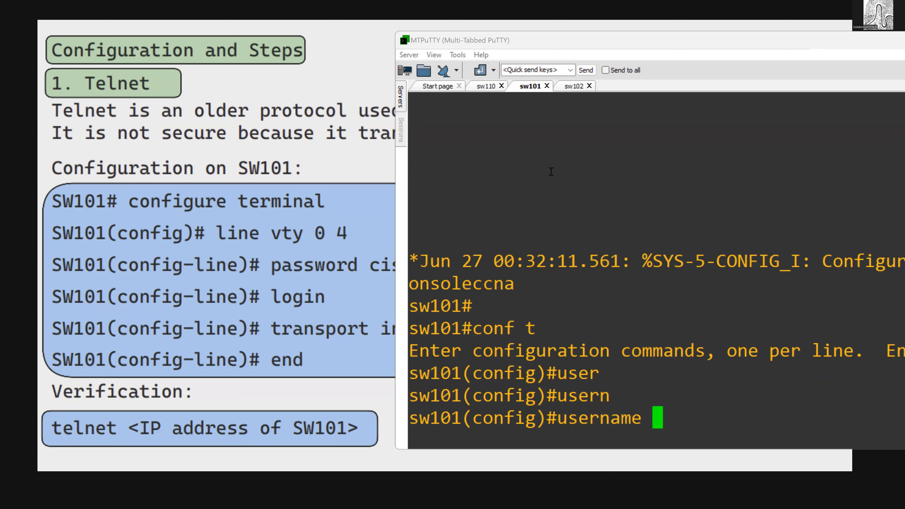
type("cisco pri")
key("Tab")
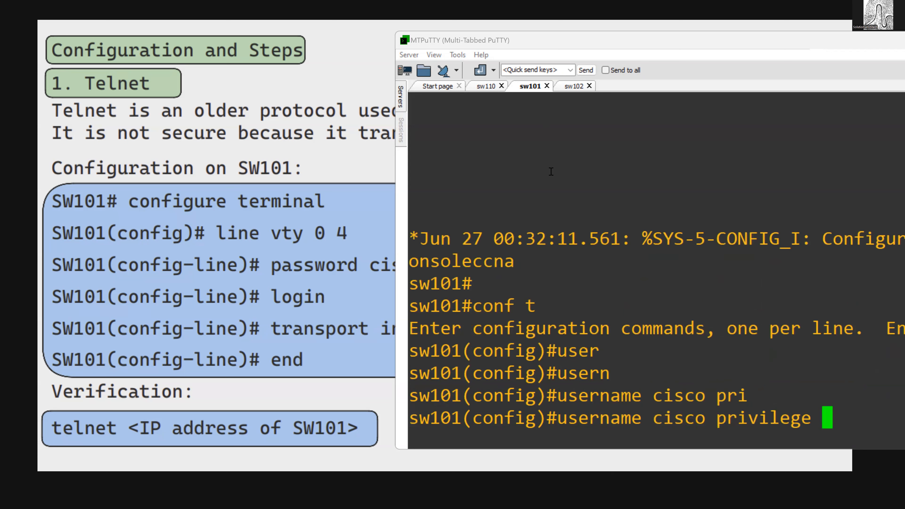
type("15 pas")
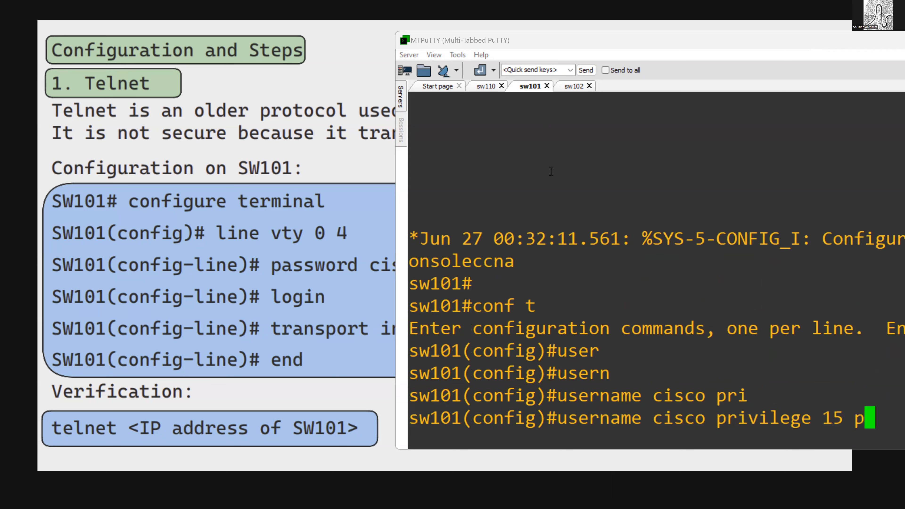
key("Tab")
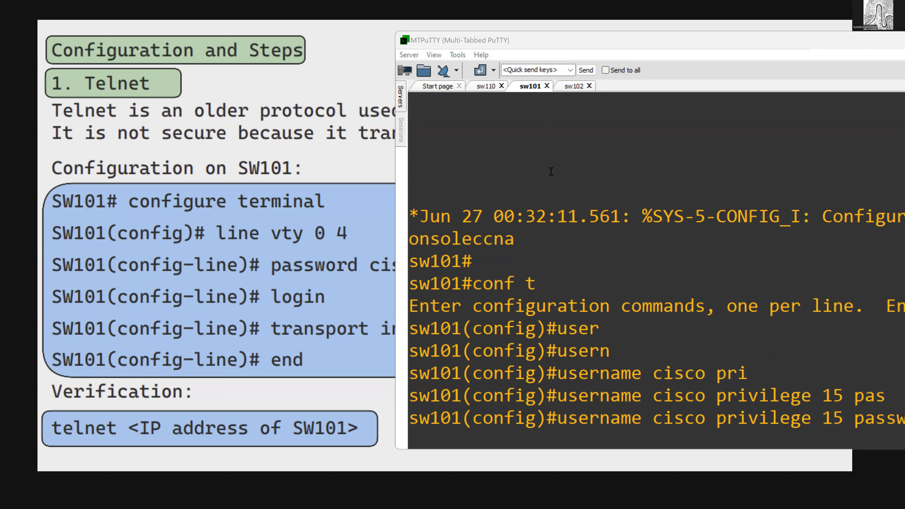
key("BackSpace")
key("BackSpace")
key("BackSpace")
key("BackSpace")
key("BackSpace")
key("BackSpace")
key("BackSpace")
type("s")
key("Tab")
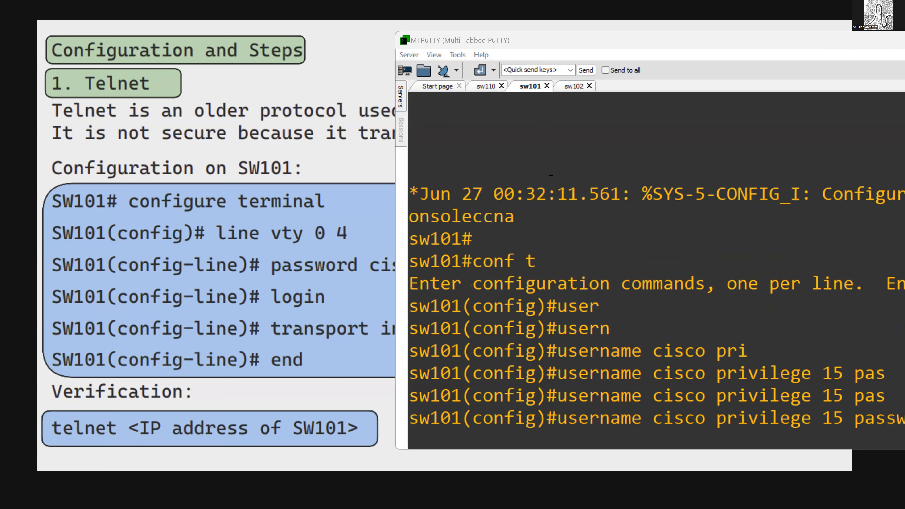
key("Return")
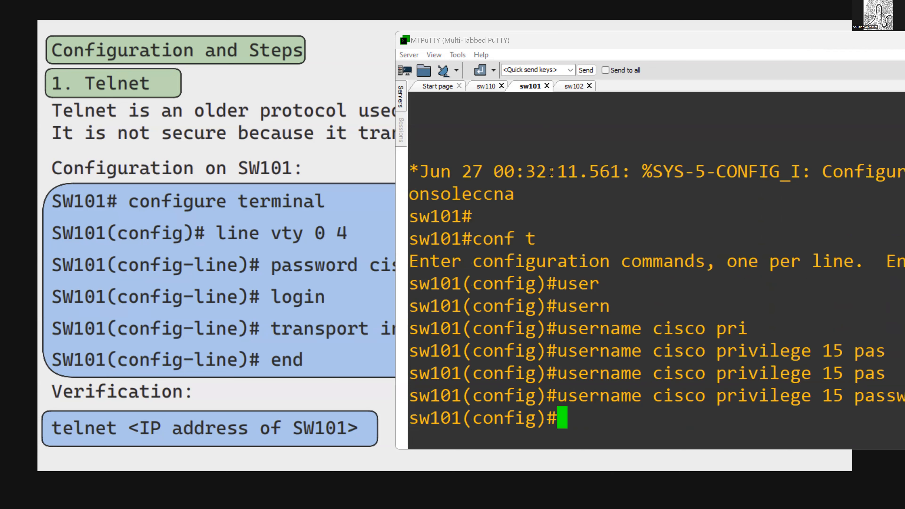
- Reposition the terminal window to read the full username command and uncover the slide's Telnet configuration
scroll(551, 172, "up", 2)
left_click_drag(600, 48, 380, 53)
scroll(535, 234, "down", 2)
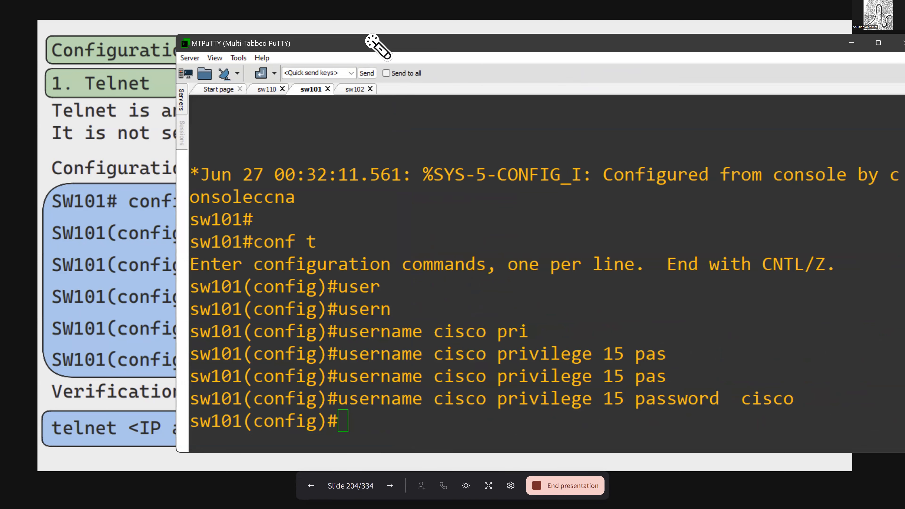
left_click_drag(374, 42, 376, 41)
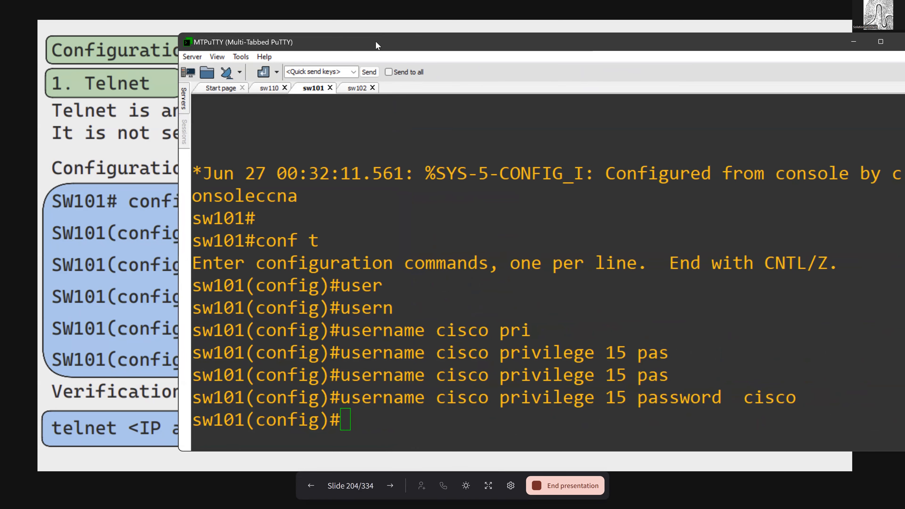
left_click_drag(376, 41, 641, 39)
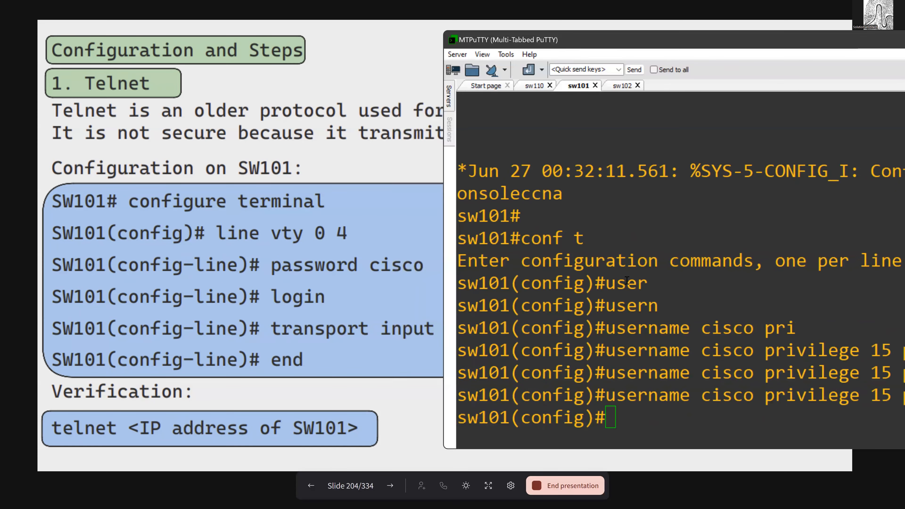
- Check the allowed last line number and enter line configuration for vty 0 4 on sw101
type("lie")
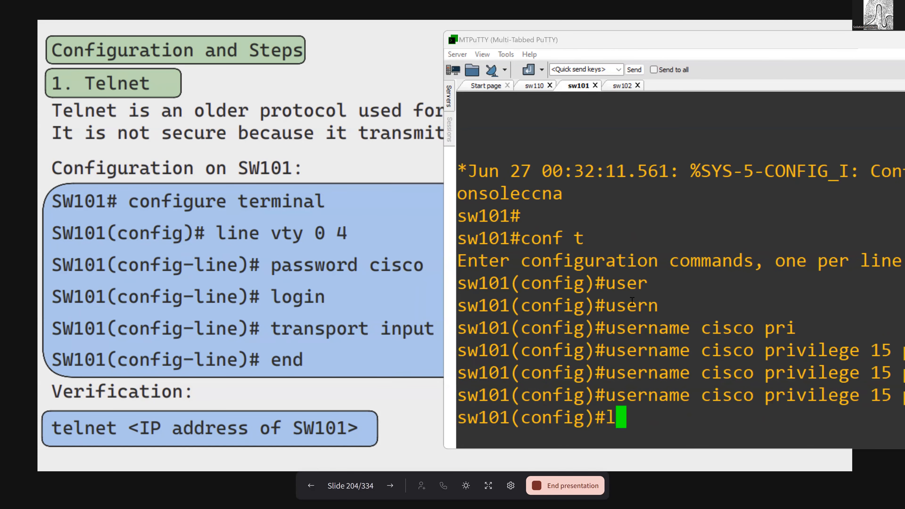
key("Tab")
key("BackSpace")
key("Tab")
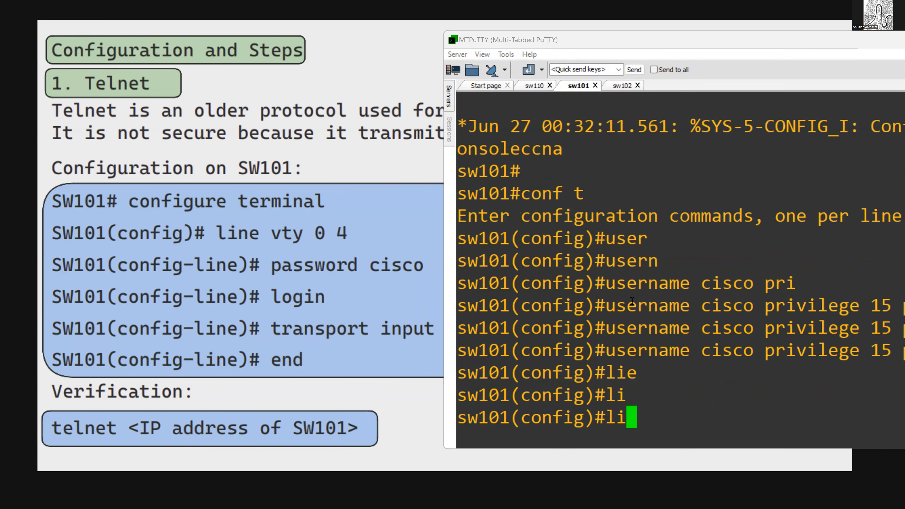
type("n")
key("Tab")
type("vt")
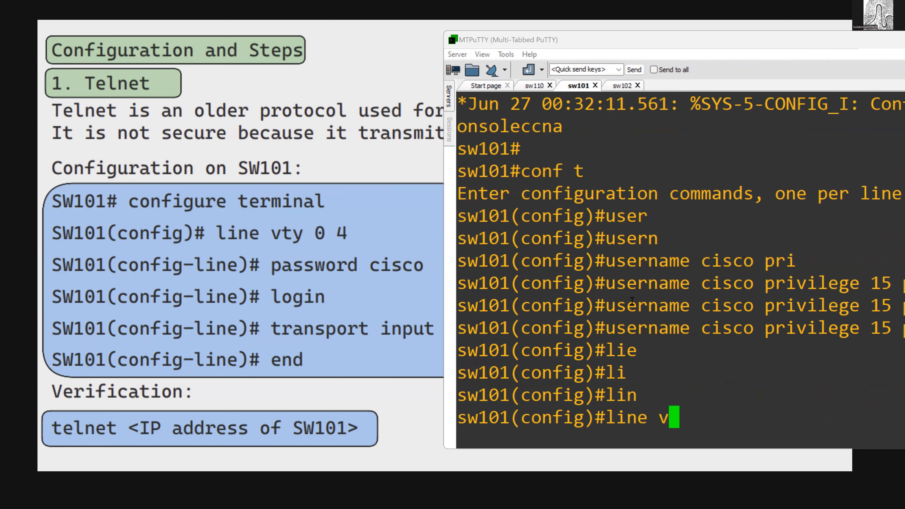
key("Tab")
type("0 ?")
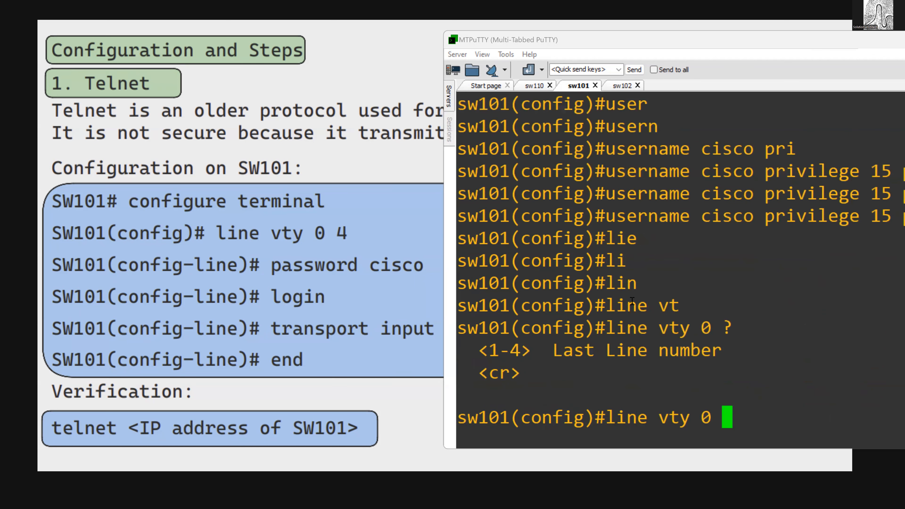
type("4")
key("Return")
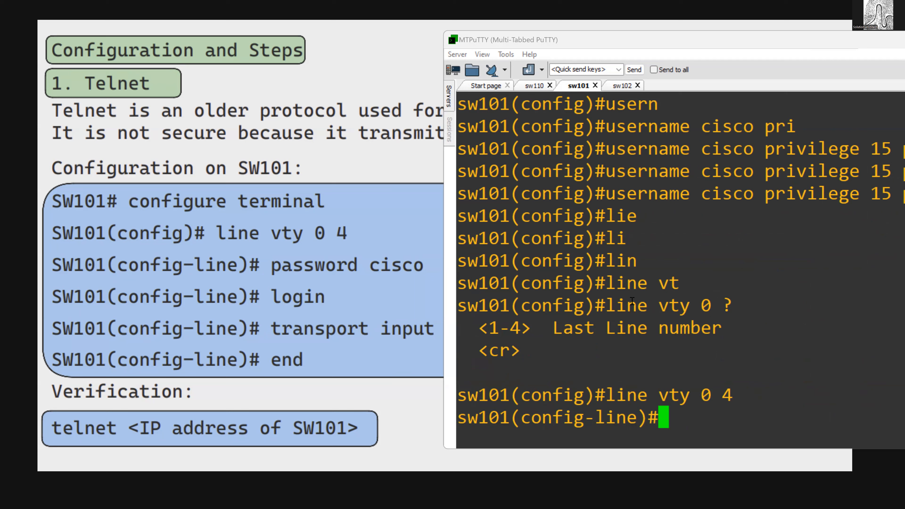
- Set the line password for the vty lines on sw101
type("pas")
key("Tab")
type("cisco")
key("Return")
- Set the vty lines on sw101 to authenticate against the local user database with login local
type("l")
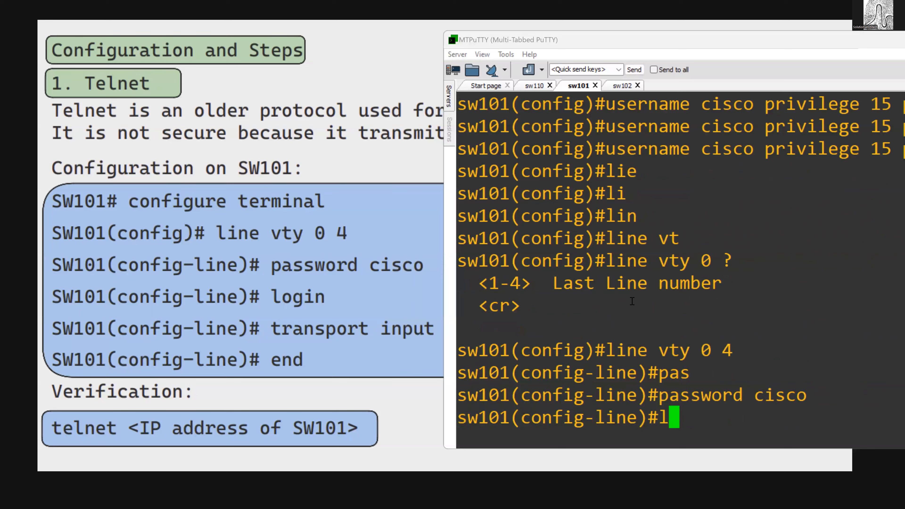
type("it")
key("Tab")
key("BackSpace")
key("BackSpace")
type("og")
key("Tab")
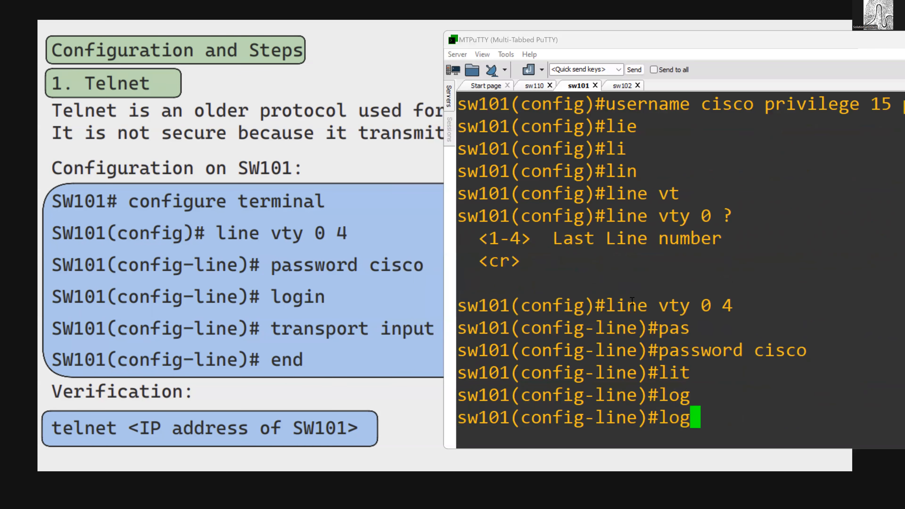
type("i")
key("Tab")
type("local")
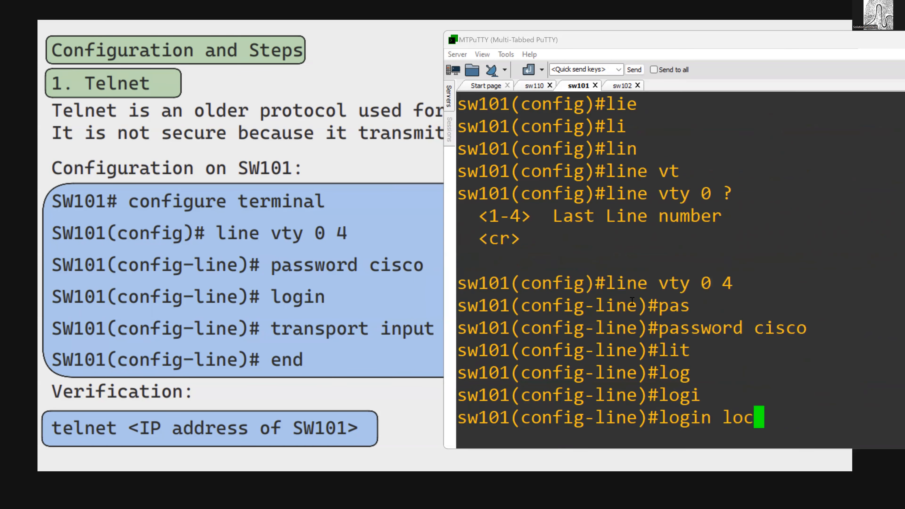
key("Return")
- Set the vty lines' input transport to telnet and leave configuration mode on sw101
type("tran")
key("Tab")
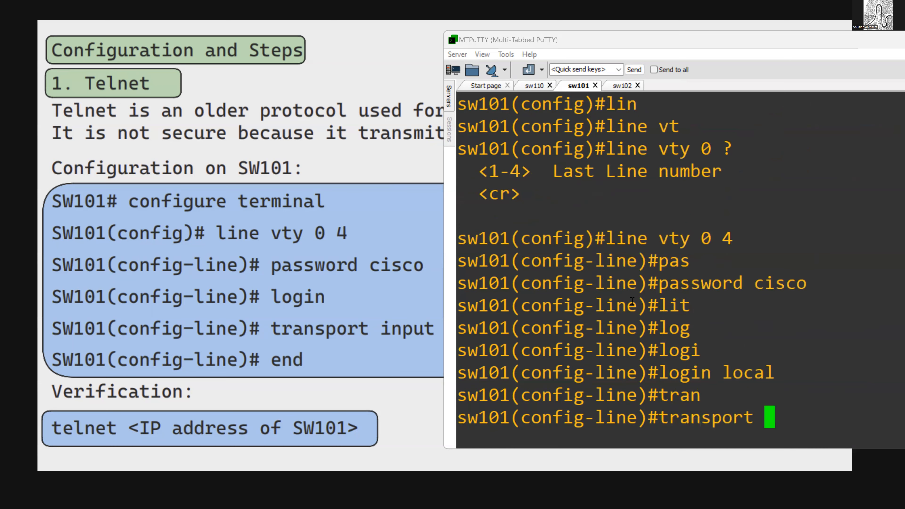
type("input")
key("Tab")
type("te")
key("Tab")
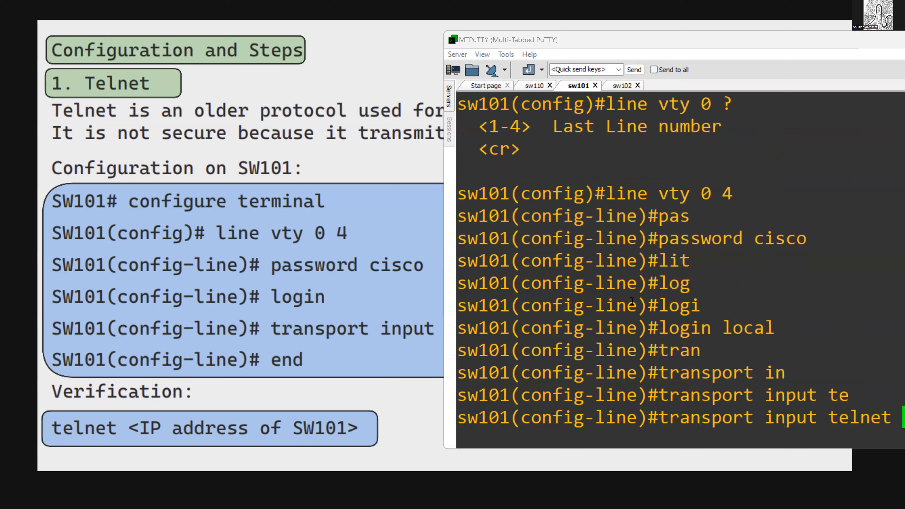
key("Return")
type("ed")
key("BackSpace")
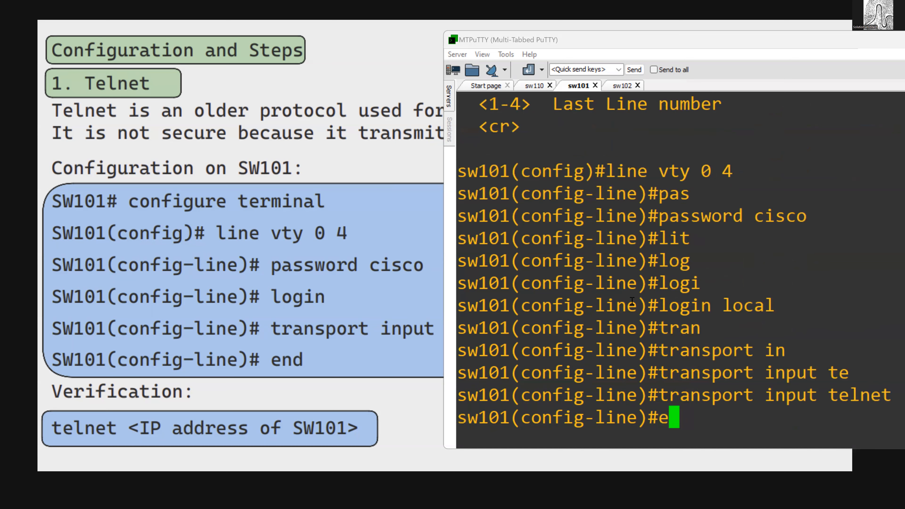
type("nd")
key("Return")
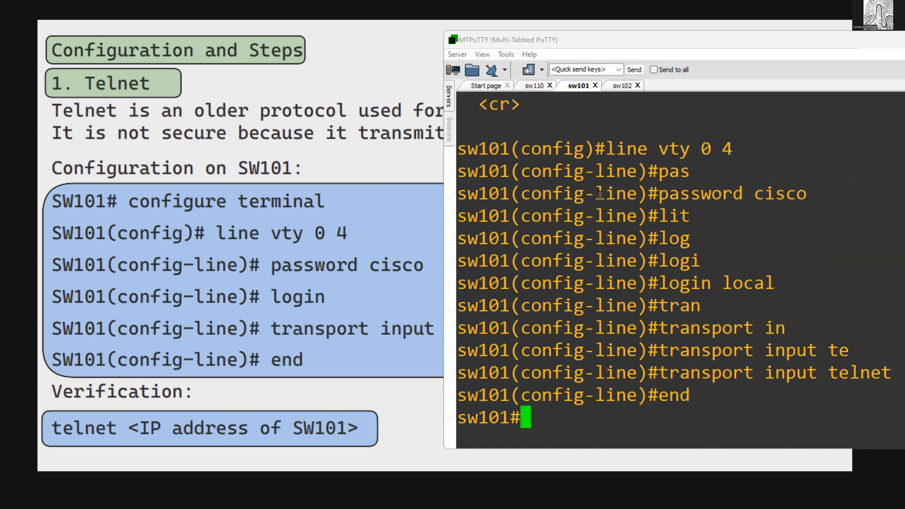
key("Return")
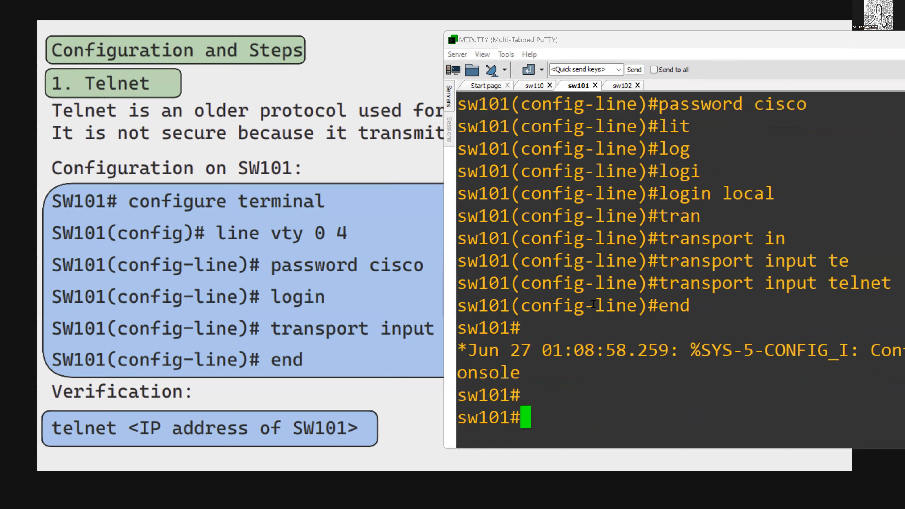
- Display the brief IP interface summary on sw101 and copy the Vlan2000 address
type("sho")
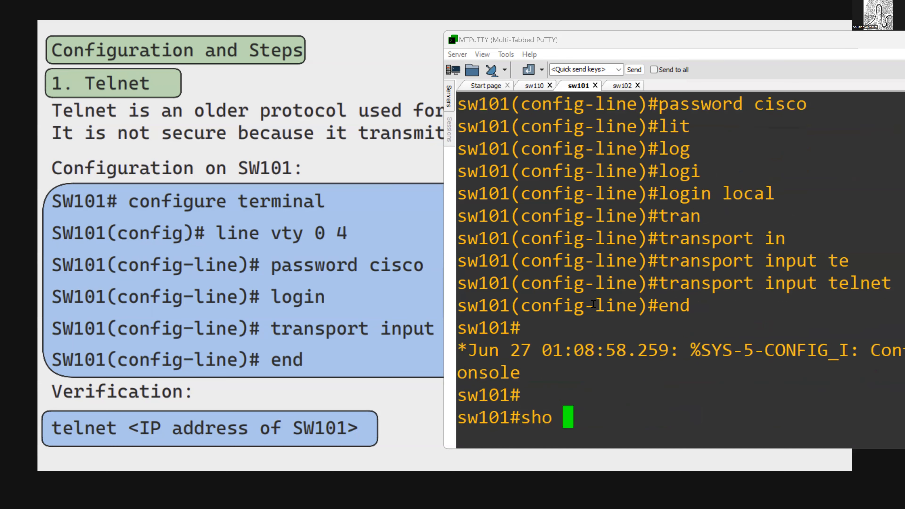
key("BackSpace")
type("w ")
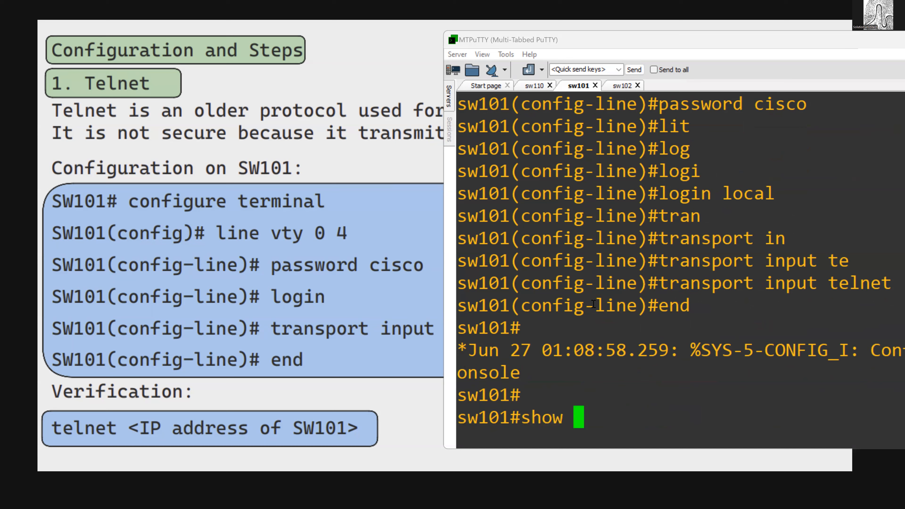
type("ip int brief")
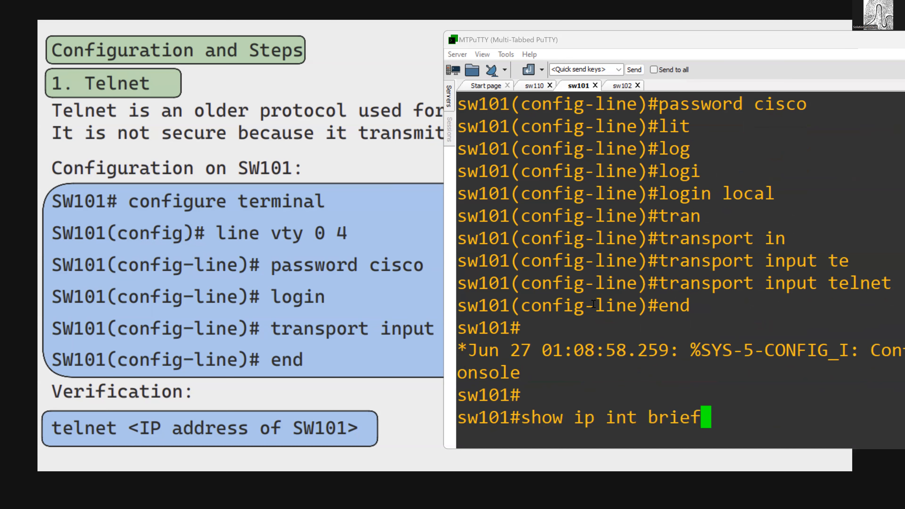
key("Return")
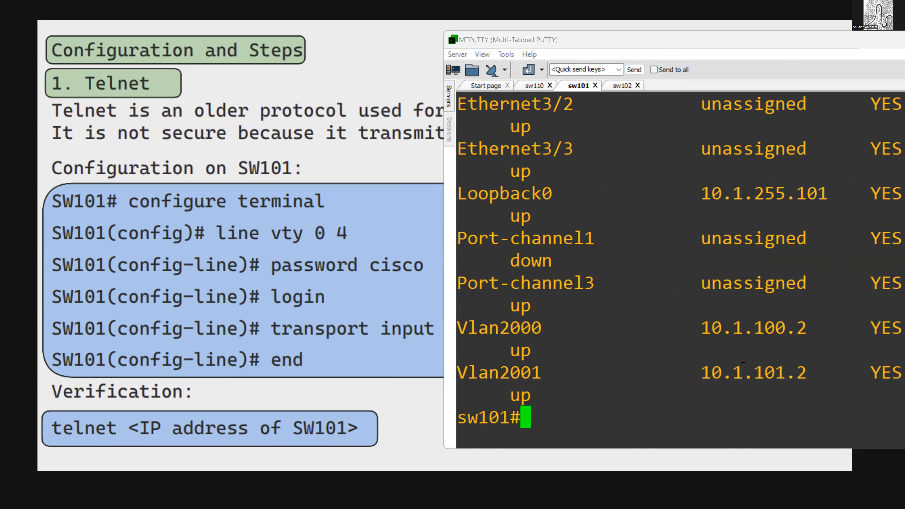
left_click_drag(704, 333, 804, 331)
key("ctrl+c")
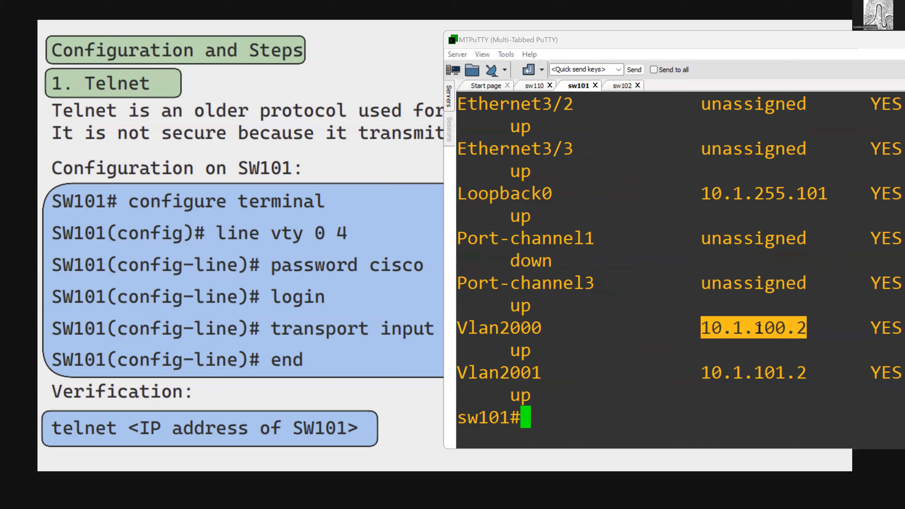
- Switch to sw110 and try to ping 10.1.100.2
left_click(539, 87)
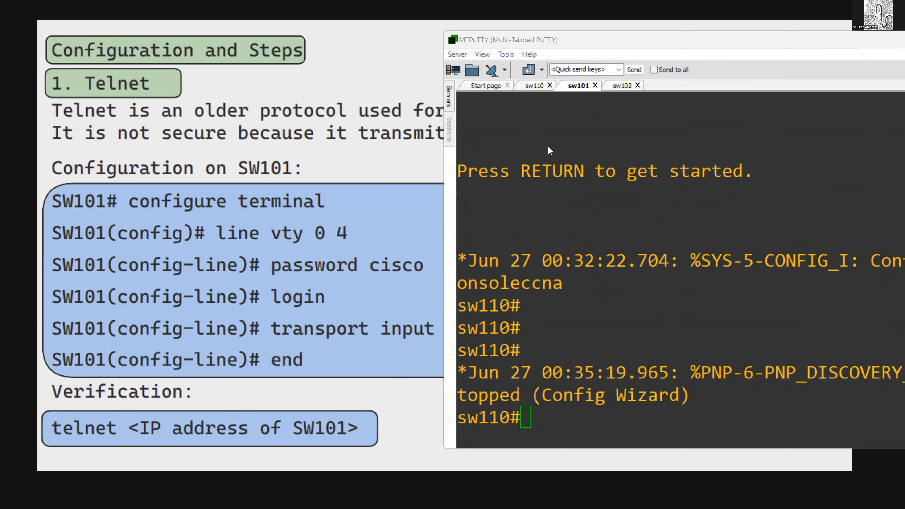
type("ping")
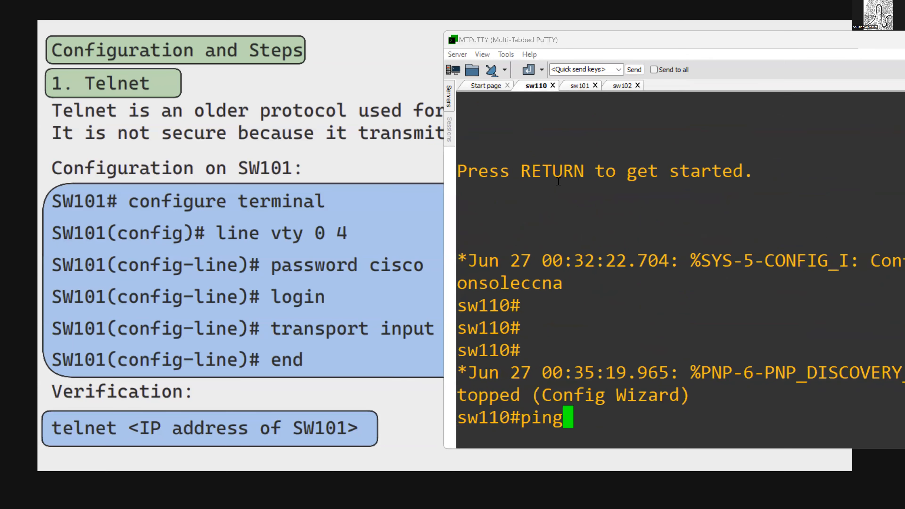
right_click(559, 181)
key("Return")
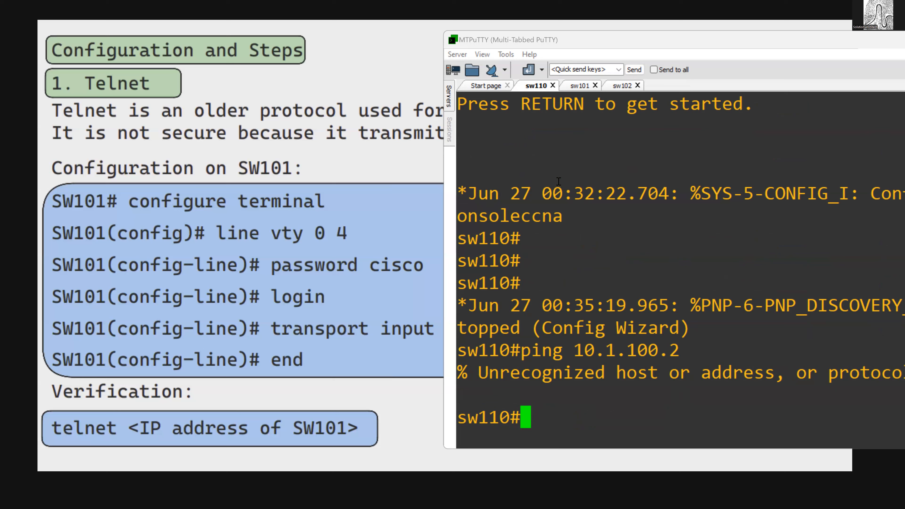
- Display the brief IP interface summary on sw110
type("sh ip")
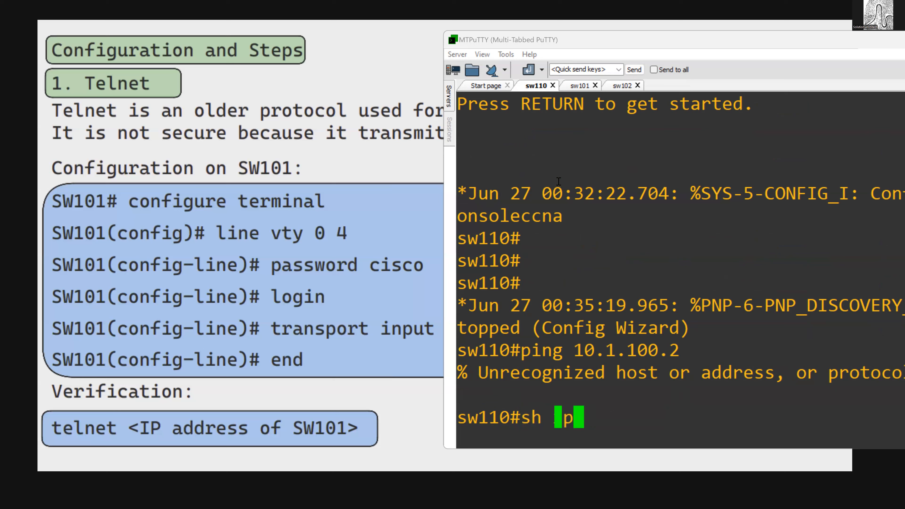
type(" int brief")
key("Return")
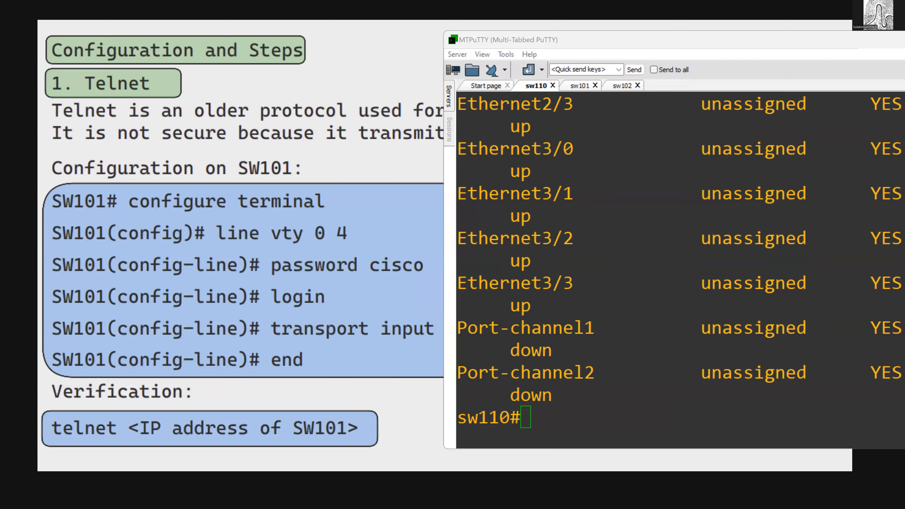
- Enter configuration mode on sw110 and reset interfaces e1/0 and e1/1 to their default configuration
left_click(639, 300)
type("conf t")
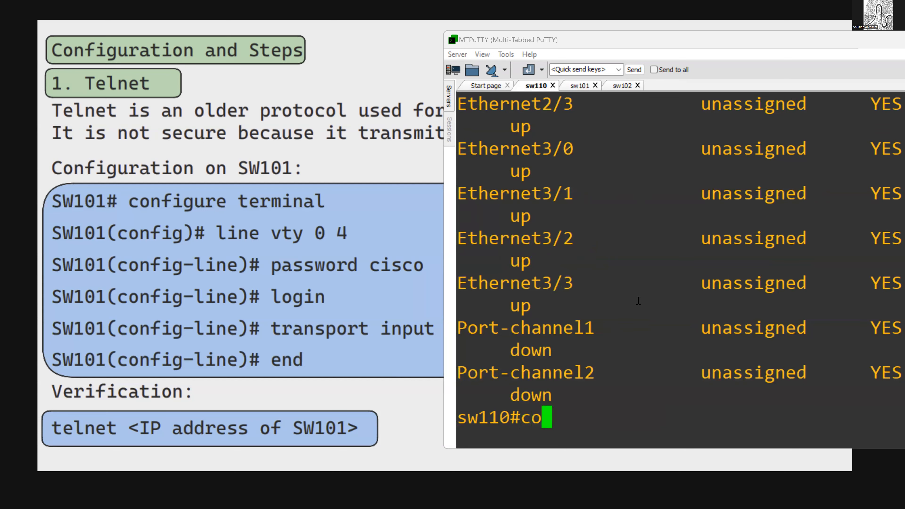
key("Return")
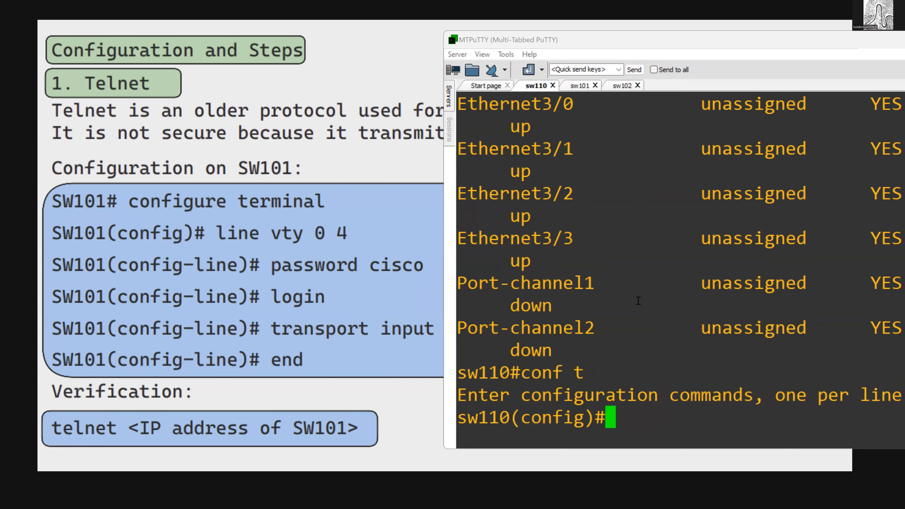
type("defa int e")
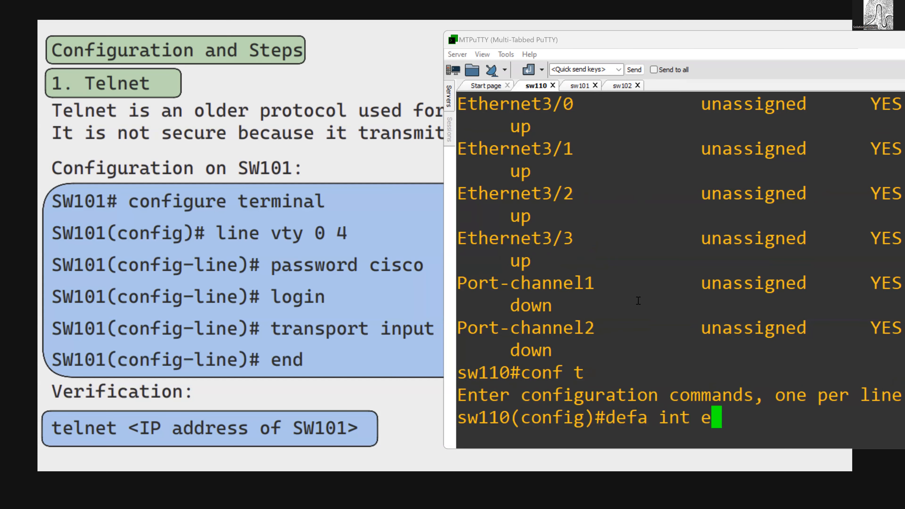
type("1/0")
key("Return")
type("d")
key("Up")
key("BackSpace")
type("110(config)#defa int e1/")
key("Return")
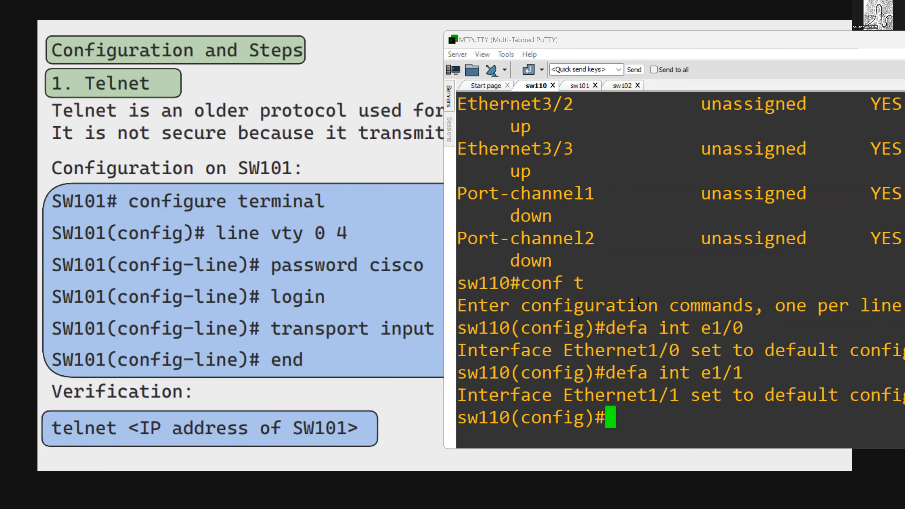
- Shut down and re-enable the interface range e1/0-1 on sw110
type("int r e1")
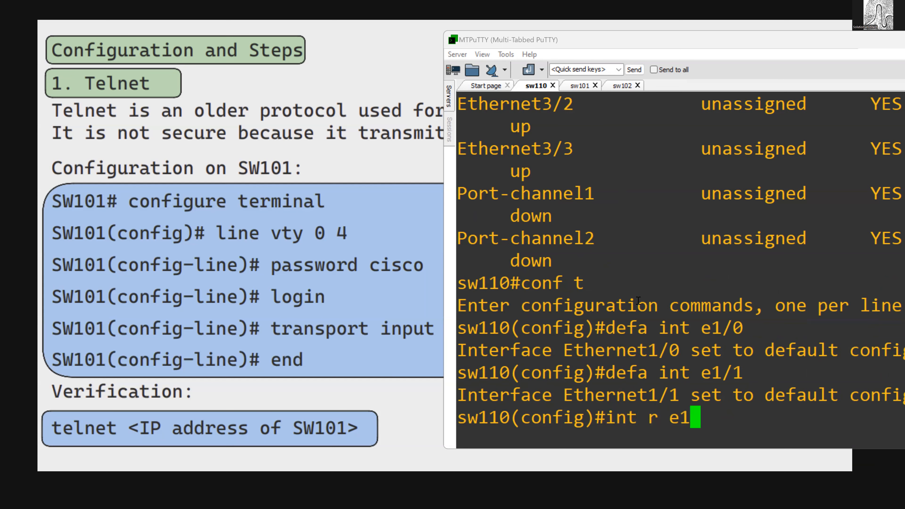
type("/0-1")
key("Return")
type("sh")
key("Return")
type("no sh")
key("Return")
- Make interface e1/0 on sw110 a routed port by disabling switchport mode
type("int e1/0")
key("Return")
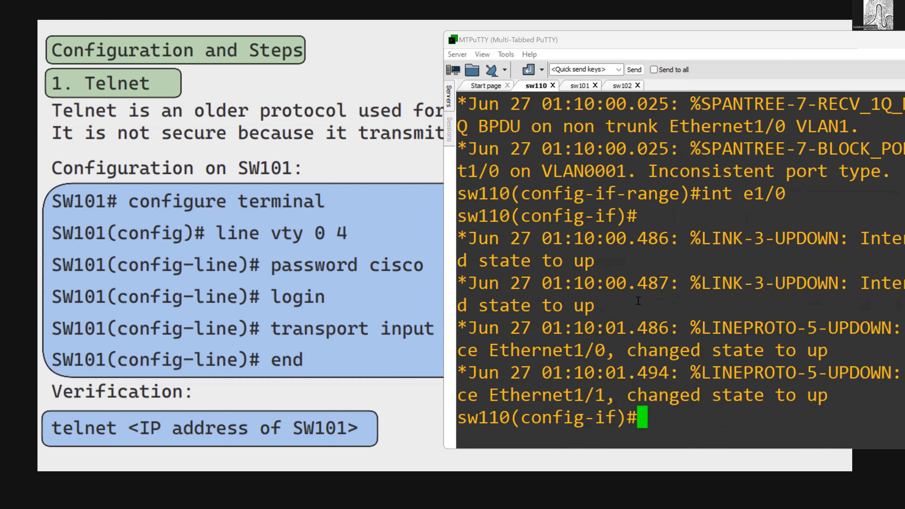
type("no sw")
key("Tab")
key("Return")
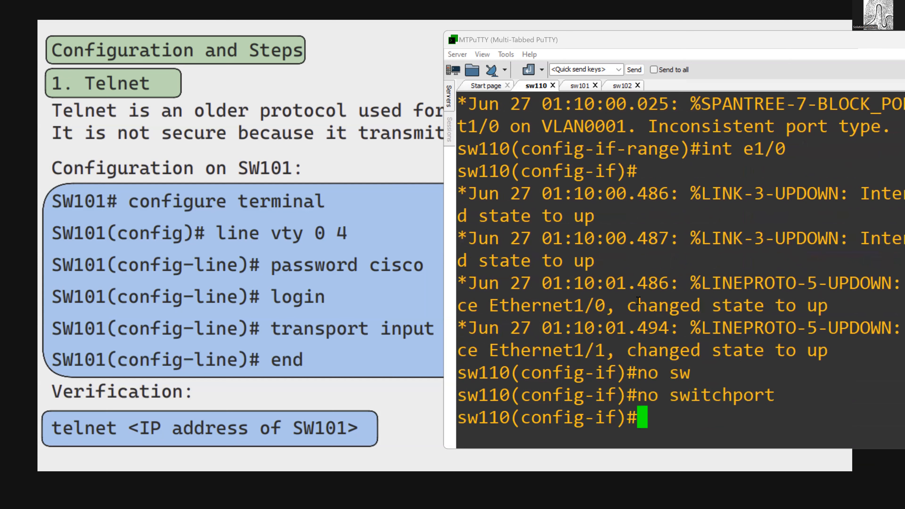
- Assign IP address 192.168.1.1 with mask 255.255.255.0 to sw110's e1/0 and enable the interface
type("ip add 192.168.1.1 255.255")
key("Return")
key("Return")
key("Return")
type("no sh")
key("Return")
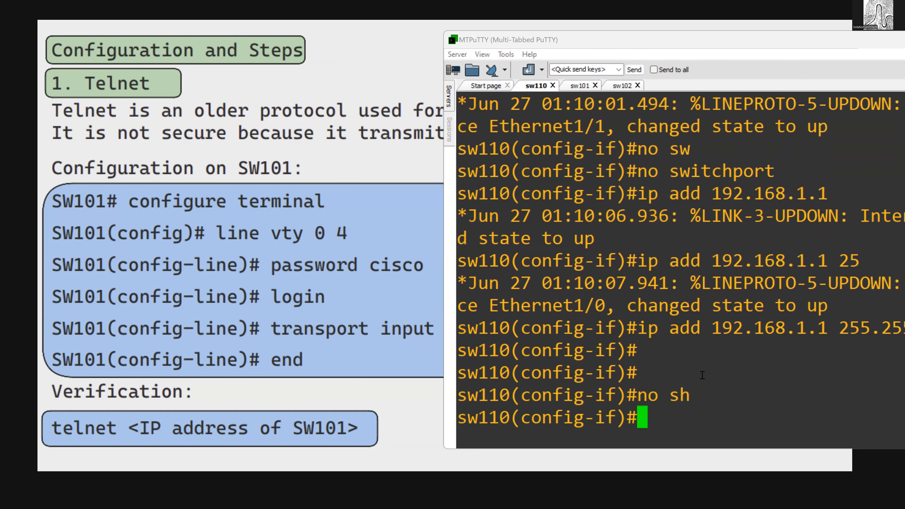
left_click_drag(637, 328, 818, 328)
- Switch to sw101, enter configuration mode, and reset interfaces e1/2 and e1/3 to their default configuration
left_click(574, 88)
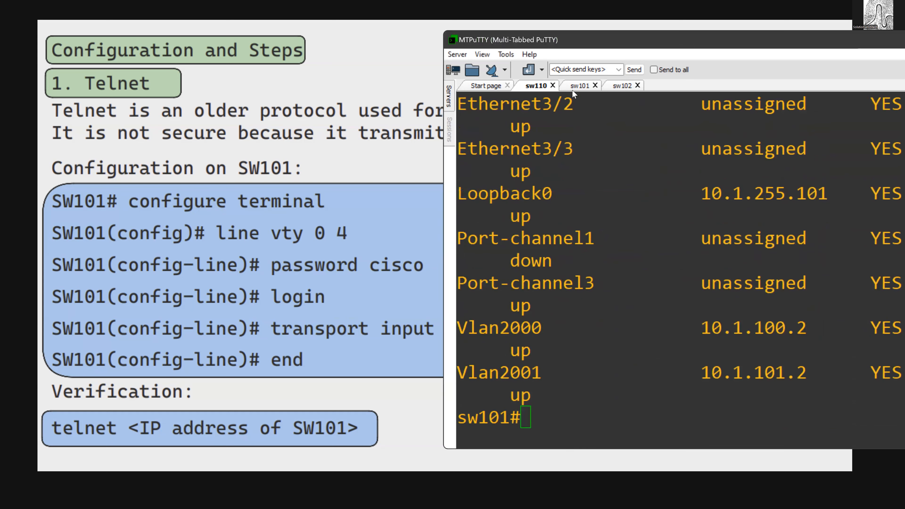
type("conf t")
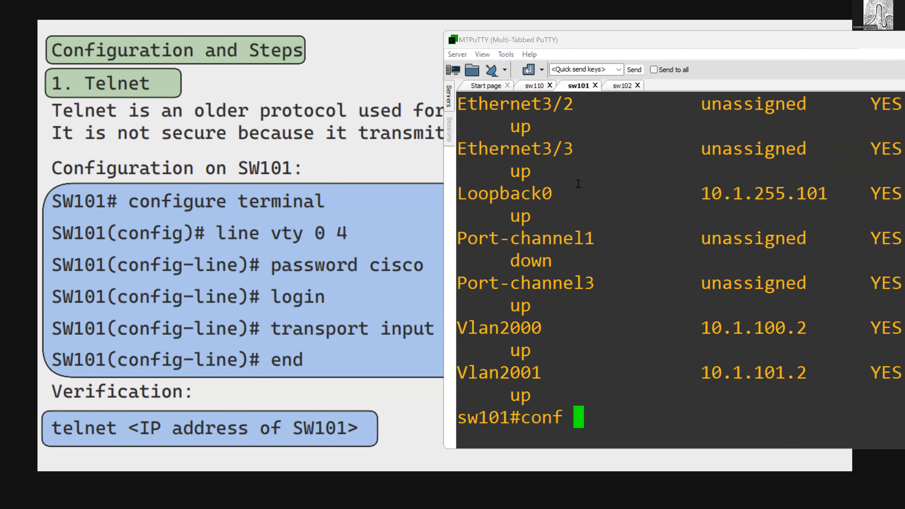
key("Return")
type("int")
key("BackSpace")
key("BackSpace")
key("BackSpace")
key("BackSpace")
type("defa i")
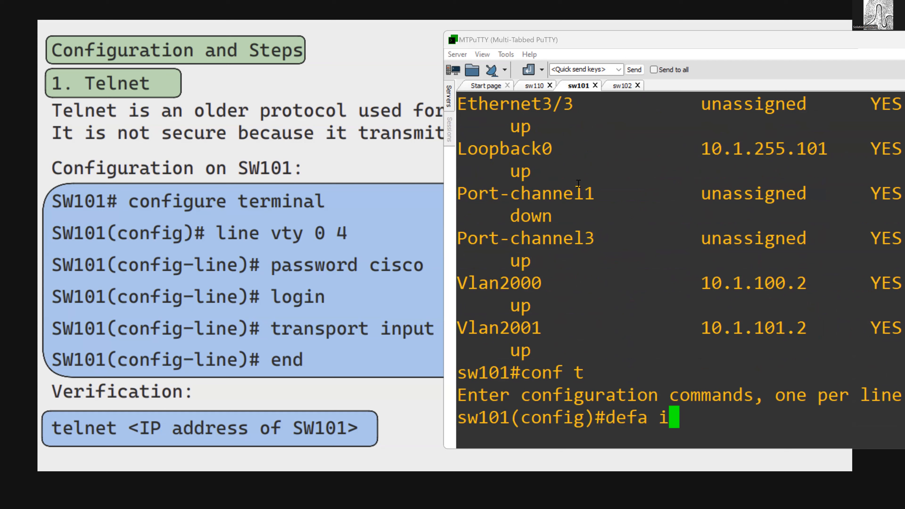
type("nt e1/2")
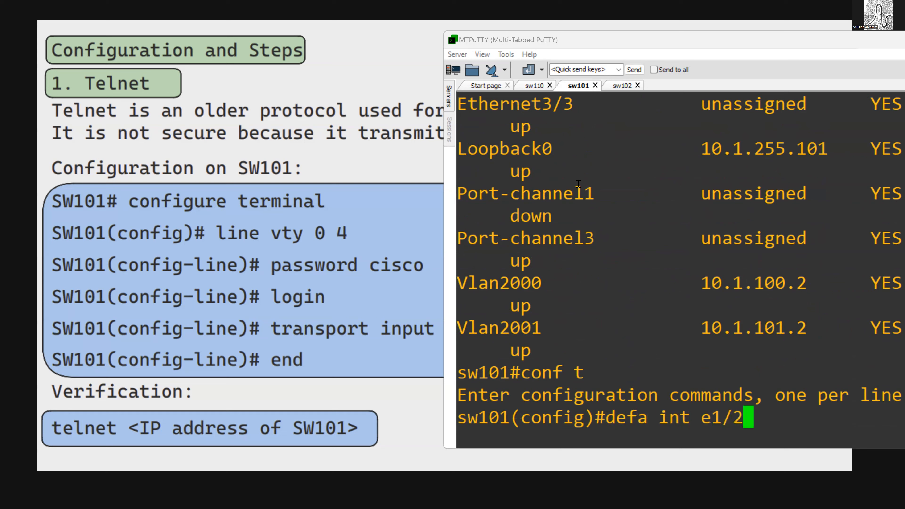
key("Return")
key("Up")
key("BackSpace")
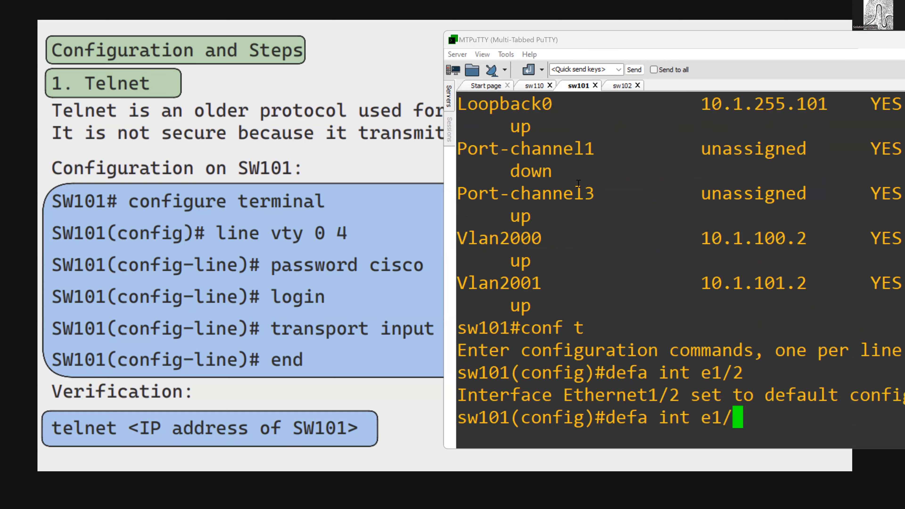
type("3")
key("Return")
- Shut down and re-enable interface e1/2 on sw101
type("int ")
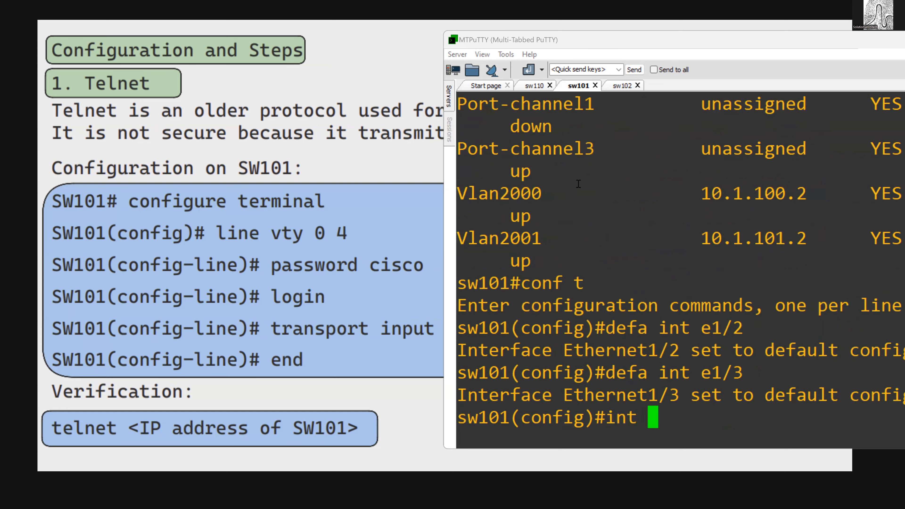
type("e1/2")
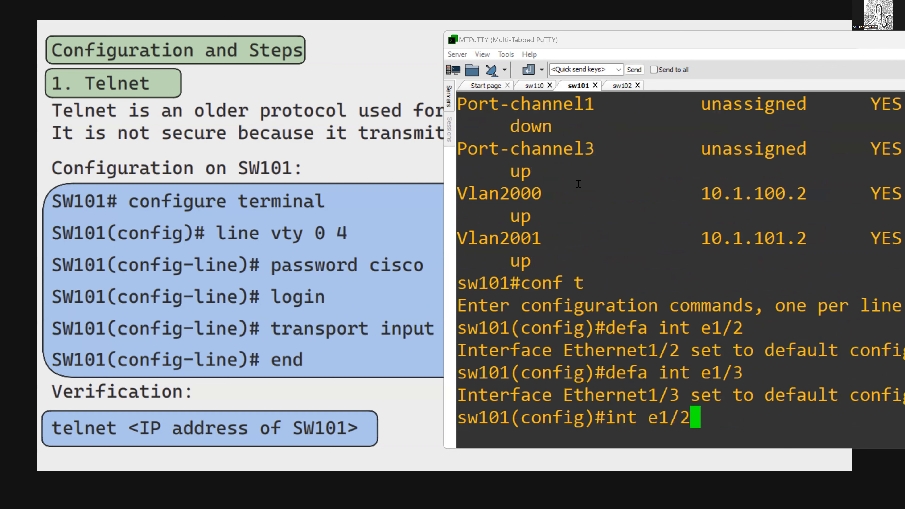
key("Return")
type("sh")
key("Return")
type("no sh")
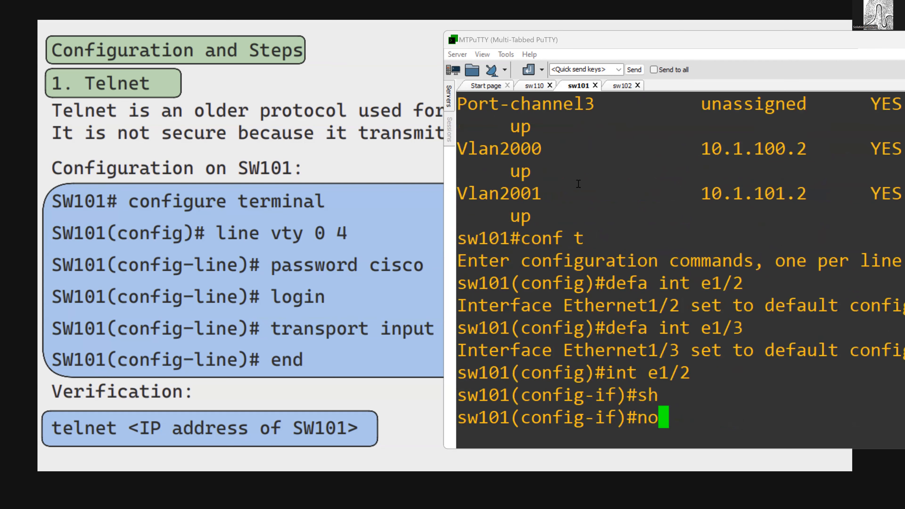
key("Return")
- Make sw101's interface e1/2 a routed port by disabling switchport mode
type("s")
key("BackSpace")
type("no sw")
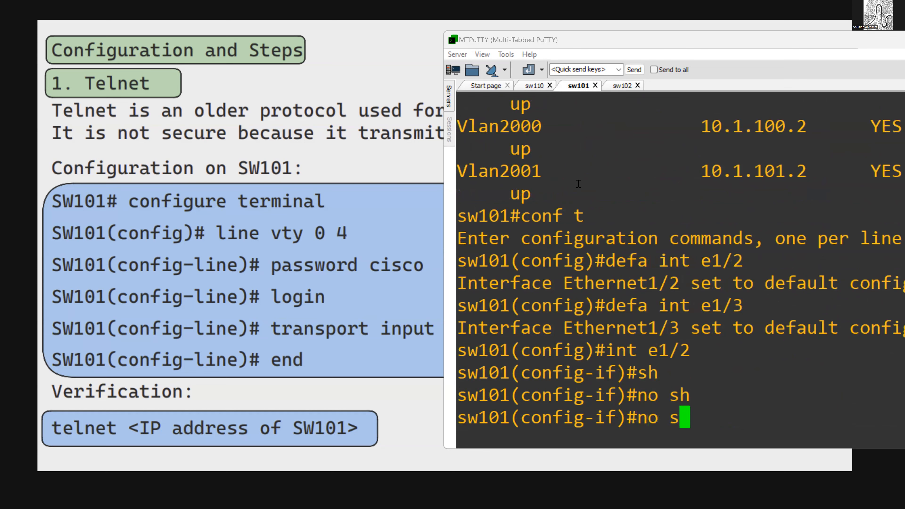
key("Return")
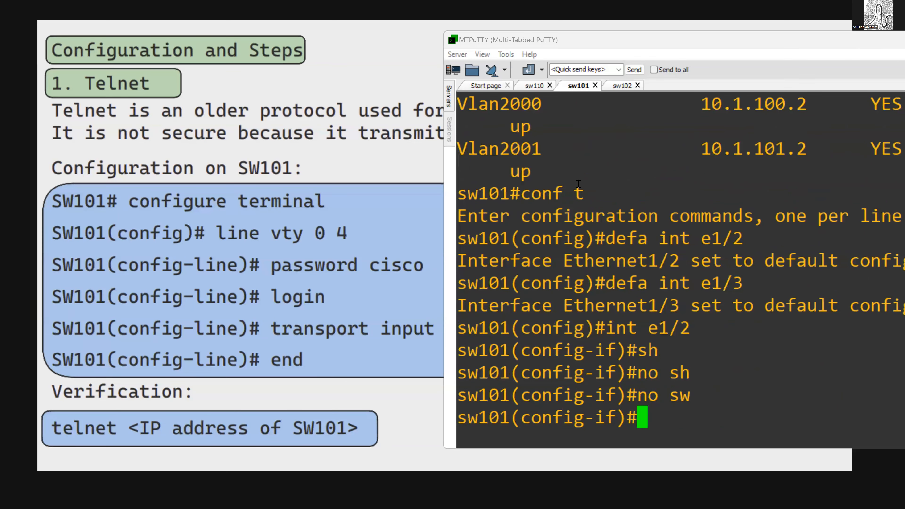
- Assign IP address 192.168.1.2 with mask 255.255.255.0 to sw101's e1/2 and enable the interface
type("ip add 192.168.1.2 ")
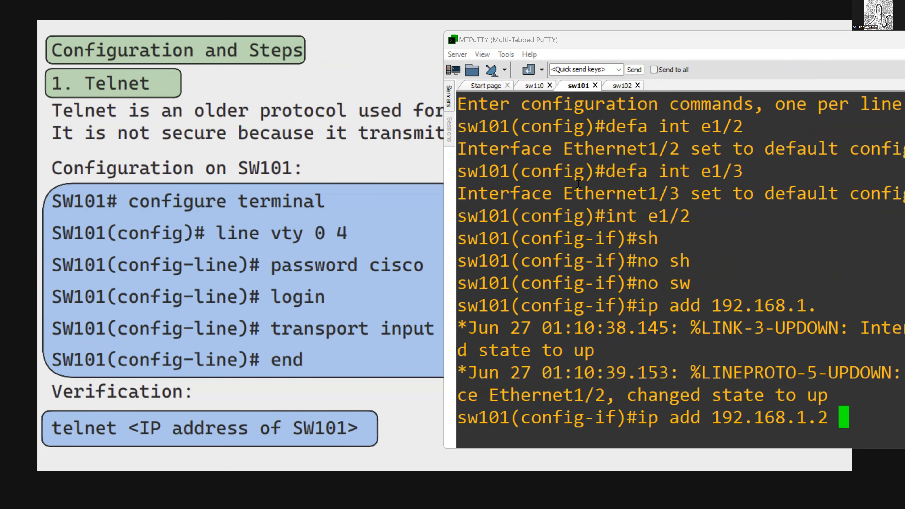
type("255,255")
key("BackSpace")
key("BackSpace")
key("BackSpace")
key("BackSpace")
type(".255")
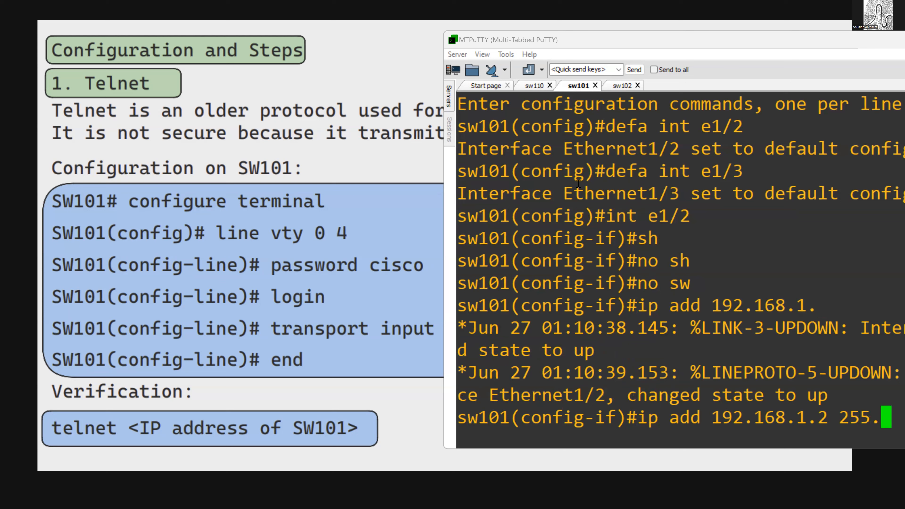
key("Return")
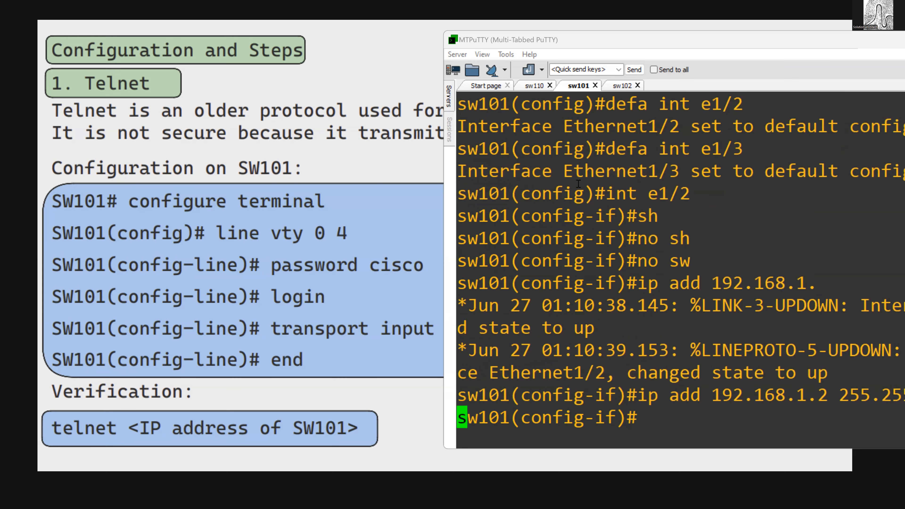
key("Return")
key("Return")
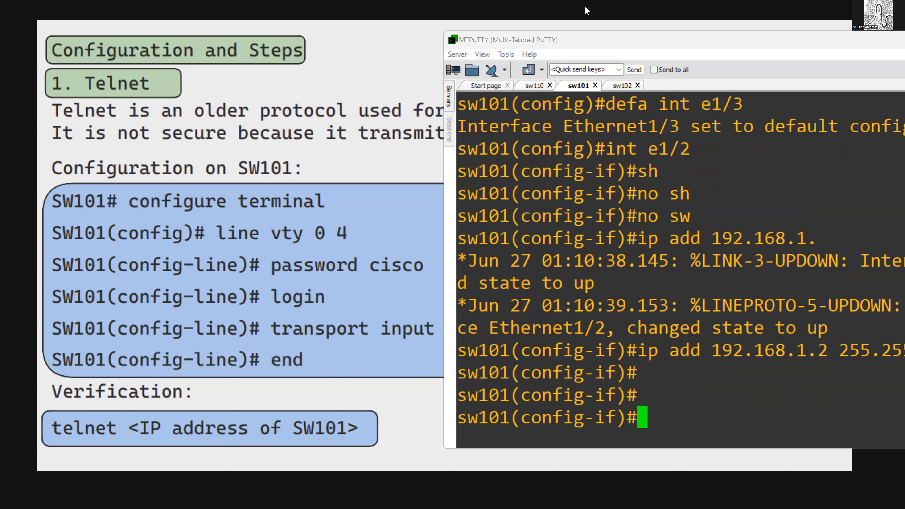
left_click_drag(613, 46, 501, 51)
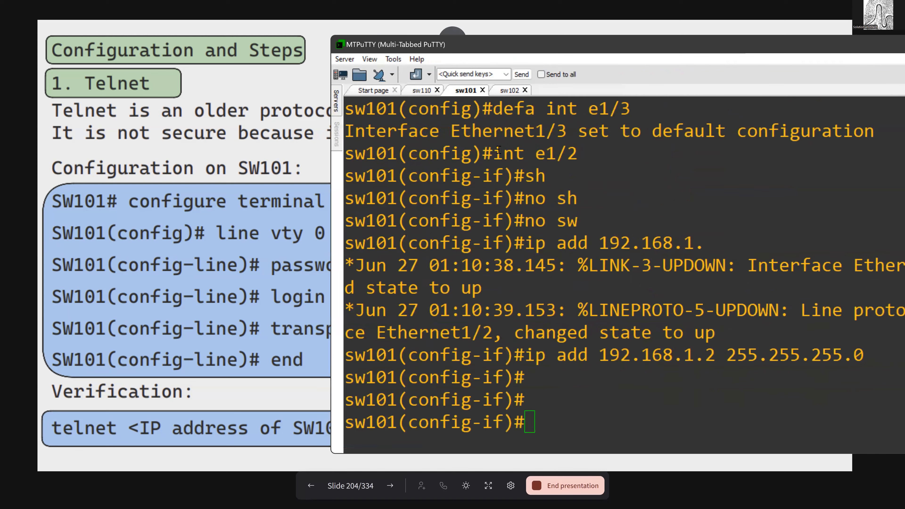
left_click(535, 332)
type("no sh")
key("Return")
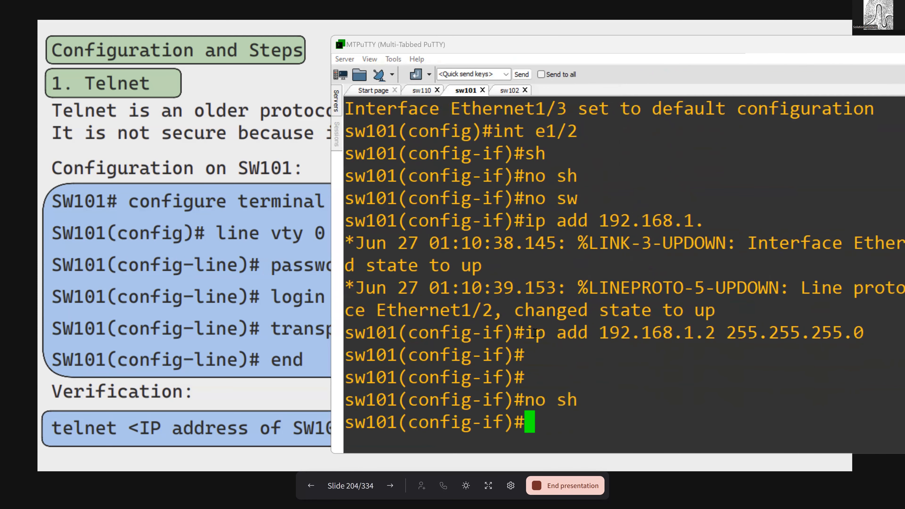
- Copy sw101's new e1/2 address and ping 192.168.1.2 twice from sw110
left_click_drag(588, 334, 711, 334)
key("ctrl+c")
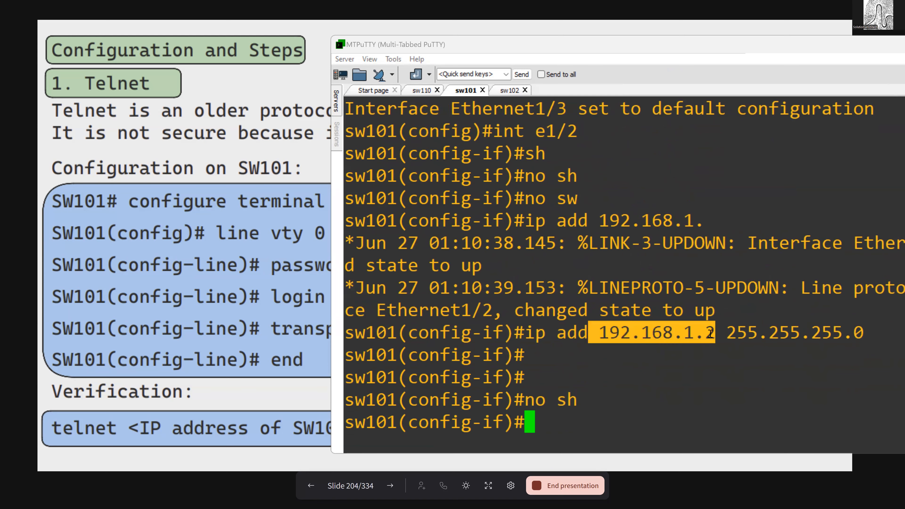
left_click(422, 90)
type("do ")
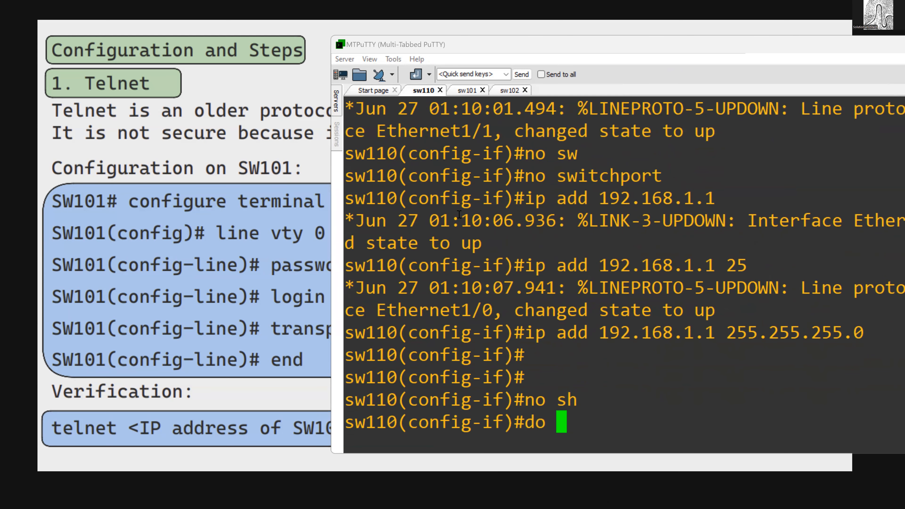
type("ping")
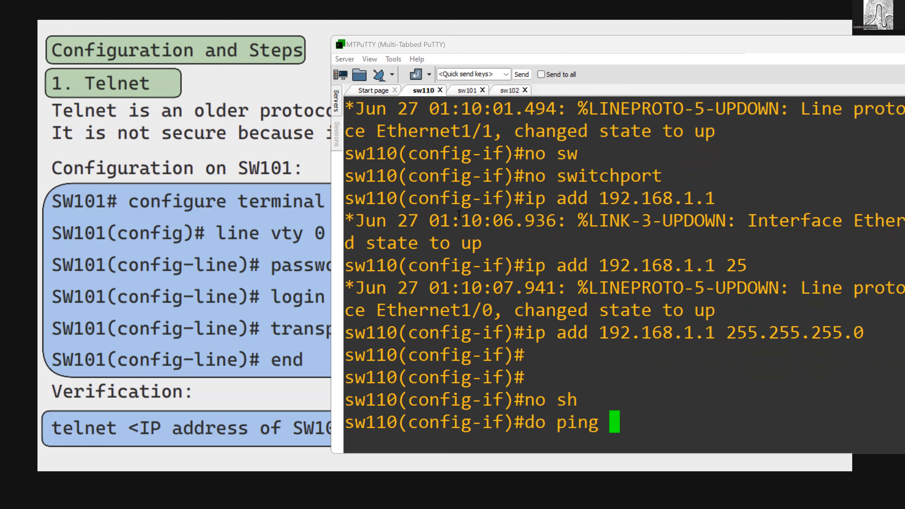
right_click(459, 215)
key("Return")
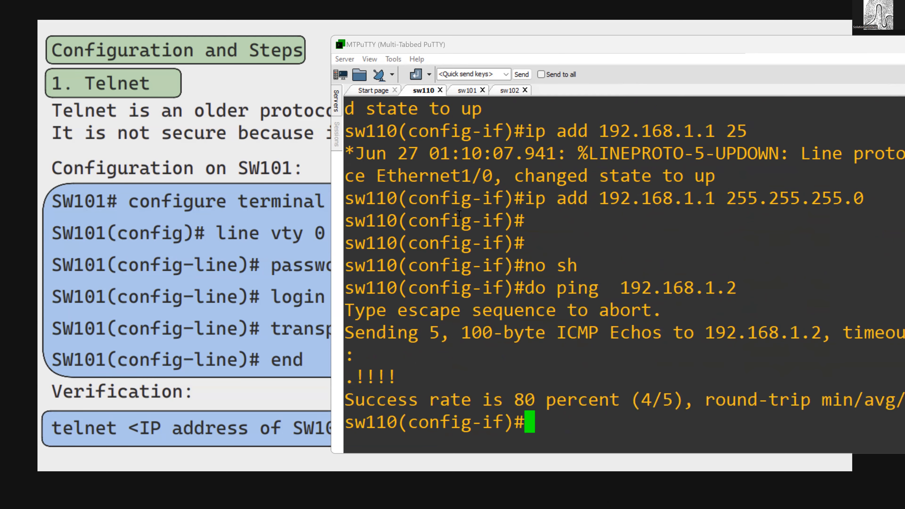
key("Up")
key("Return")
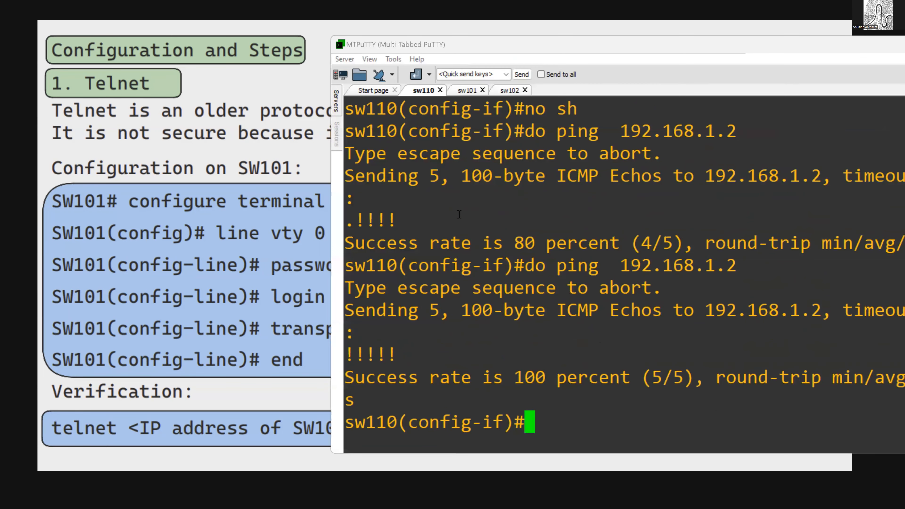
- Leave configuration mode on sw110 and open a Telnet session to 192.168.1.2
type("end")
key("Return")
type("telnet ")
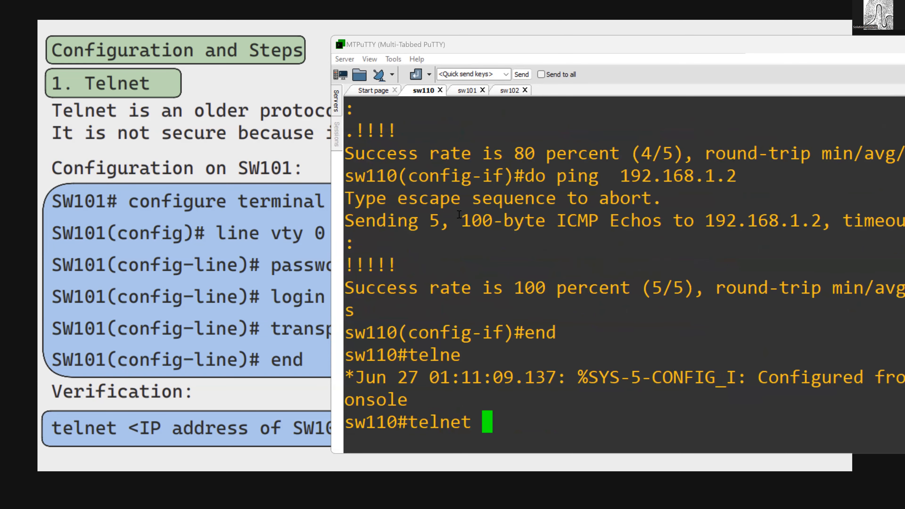
type(" 192.168.1.2")
key("Return")
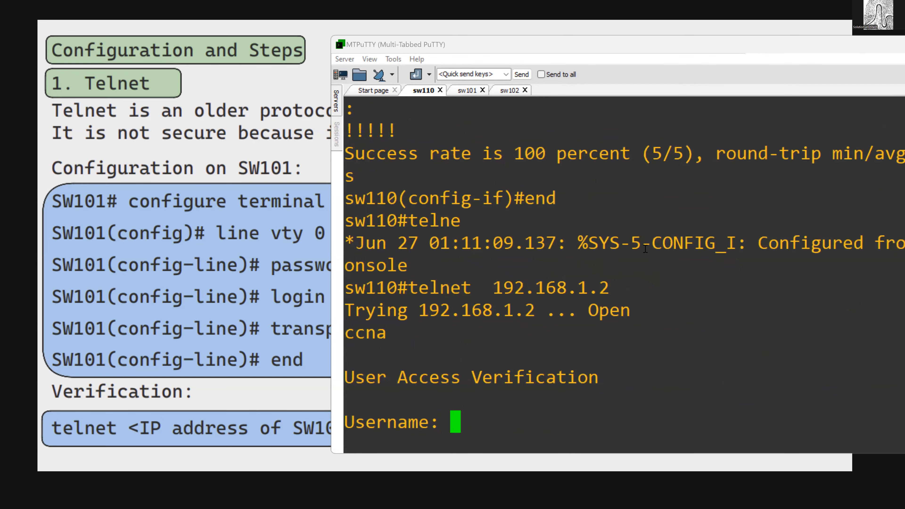
- Log in to the Telnet session with the username cisco and the account password
type("cisco")
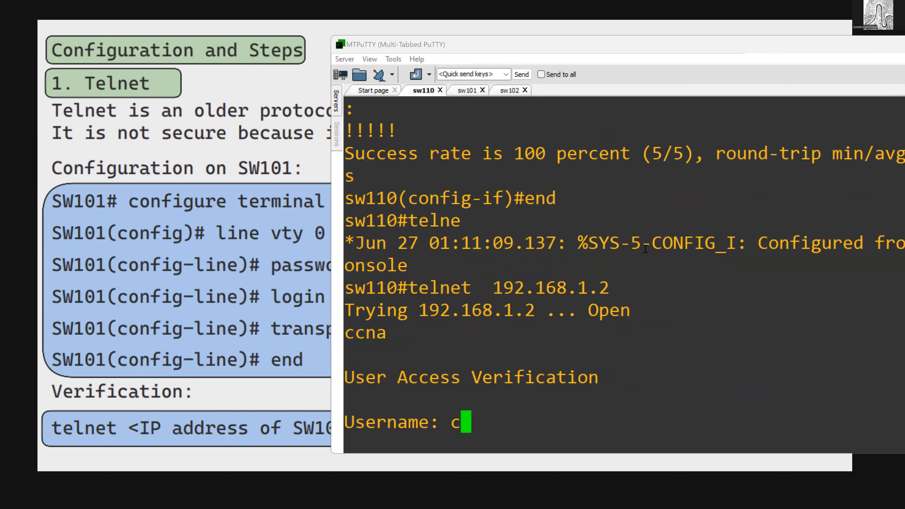
key("Return")
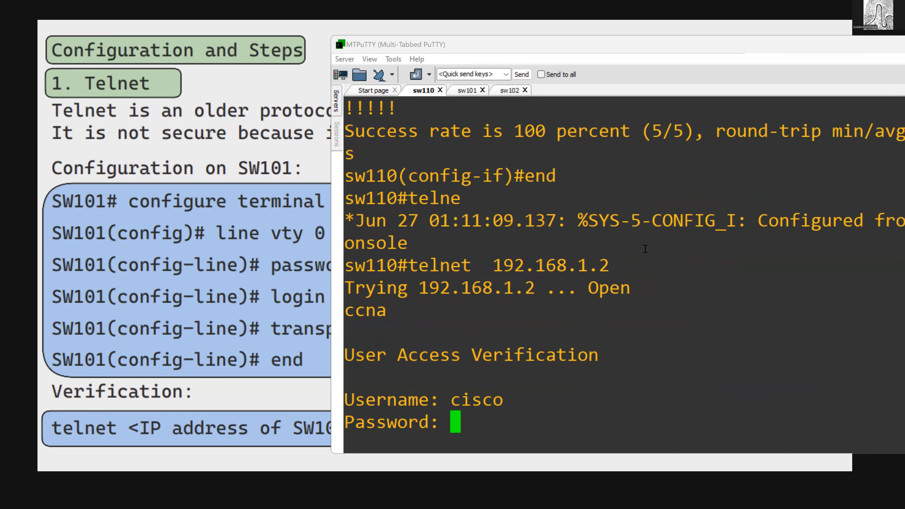
key("Return")
key("Return")
key("Return")
key("Return")
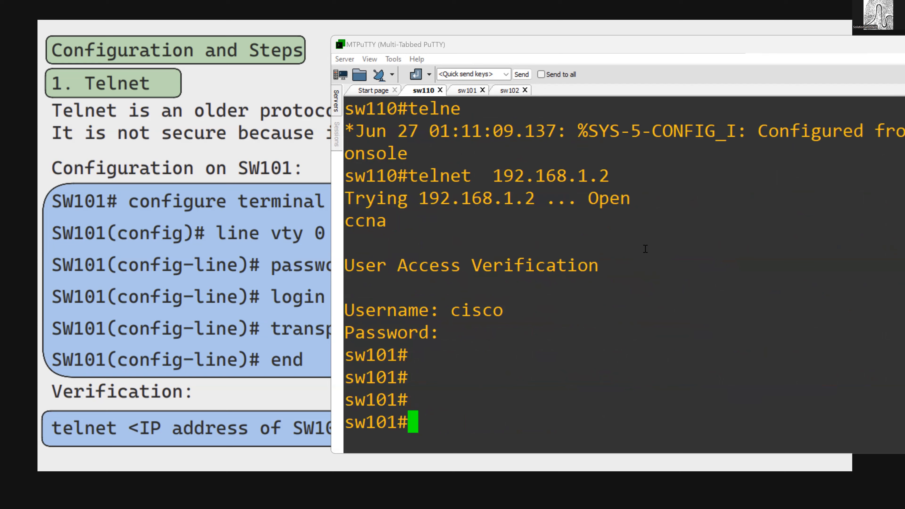
- Exit the Telnet session to 192.168.1.2 and move the terminal window clear of the Telnet slide text
type("exit")
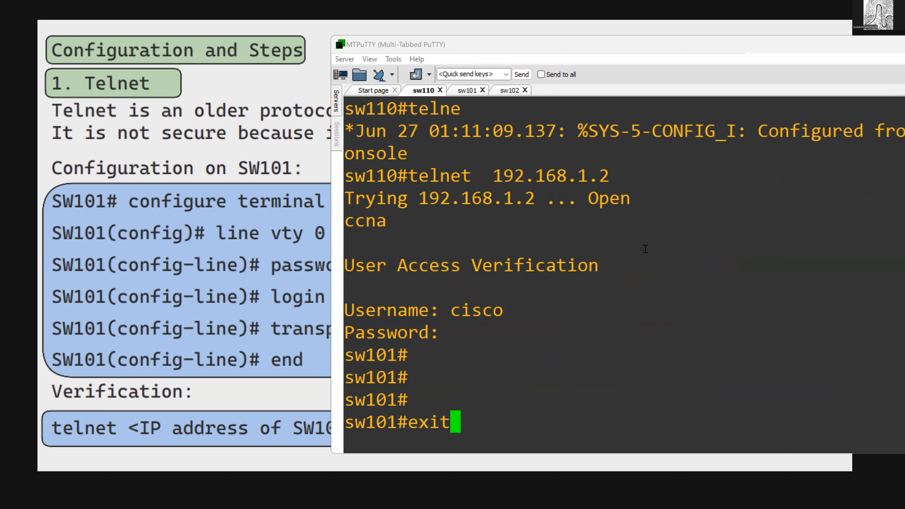
key("Return")
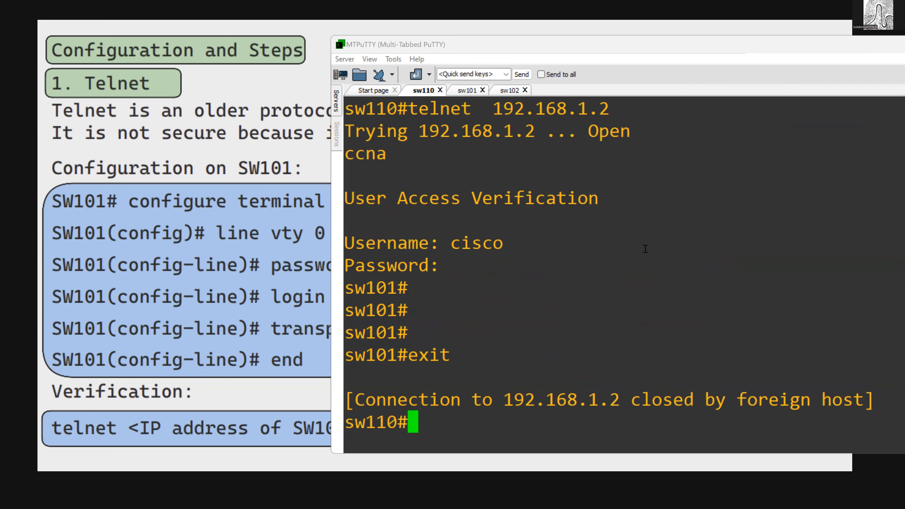
left_click_drag(355, 310, 429, 359)
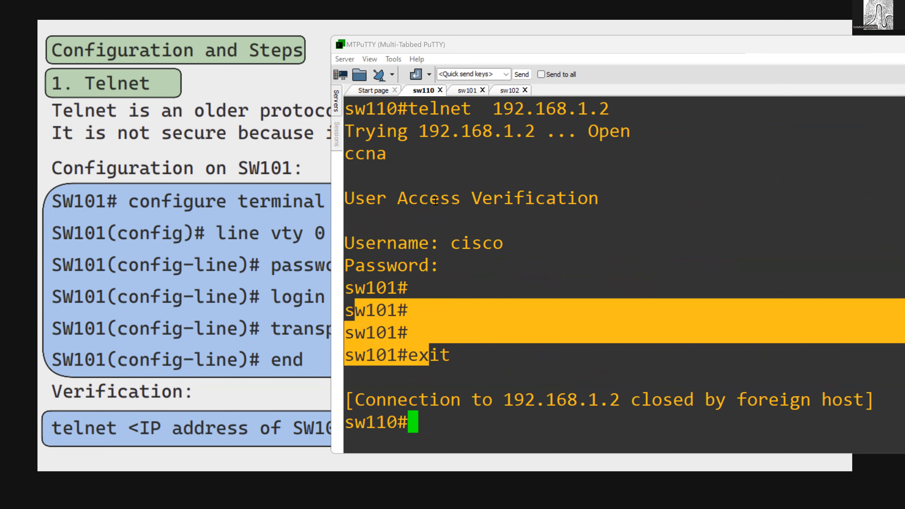
left_click_drag(471, 47, 558, 59)
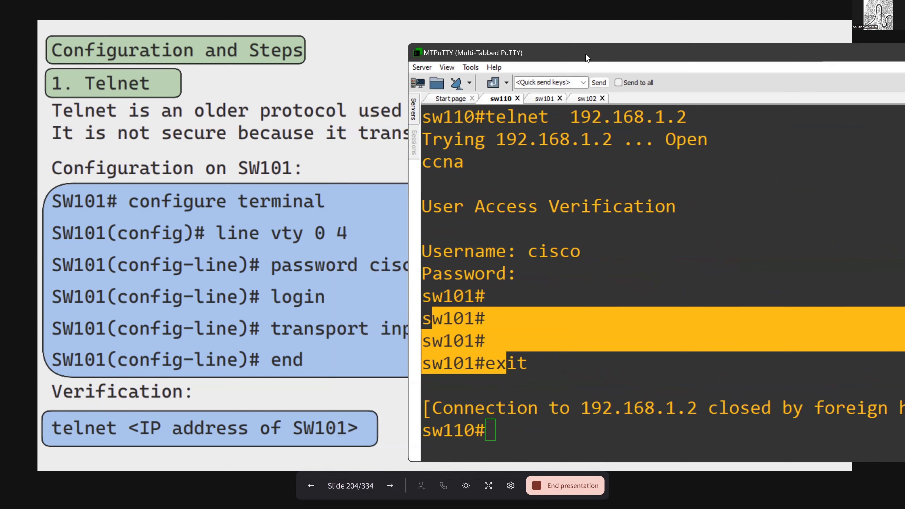
- Look at the SSH configuration slide and return to the Telnet slide's line vty command
left_click(389, 487)
left_click(390, 487)
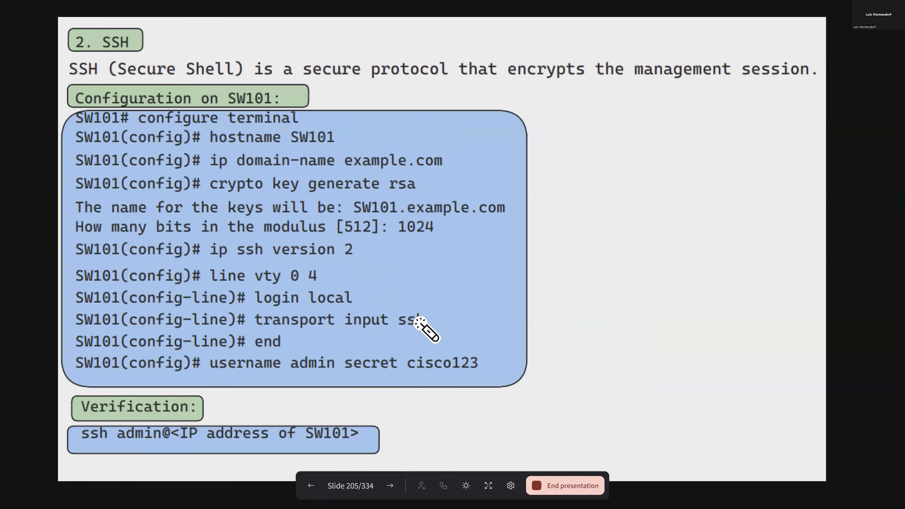
left_click(312, 489)
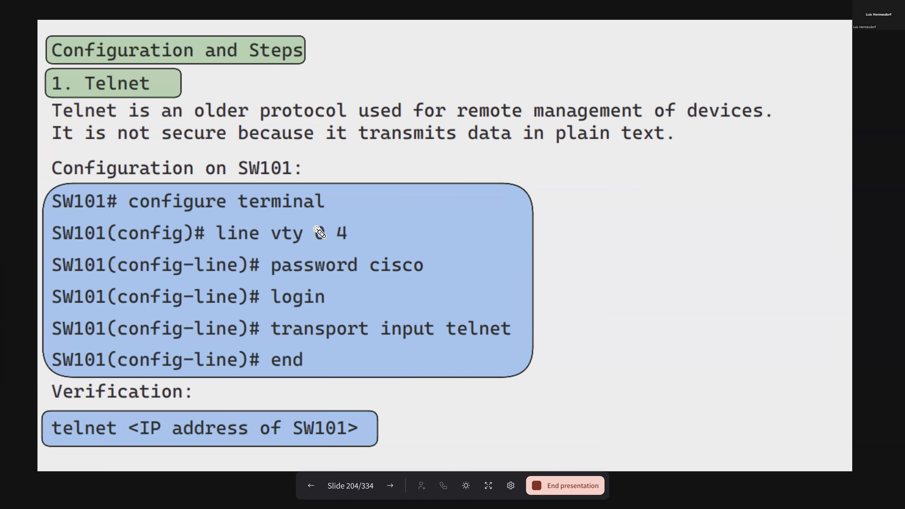
mouse_move(311, 233)
left_mouse_down()
mouse_move(363, 231)
mouse_move(299, 246)
left_mouse_up()
- Switch to MTPuTTY's sw101 session and leave interface configuration mode
key("alt+Tab")
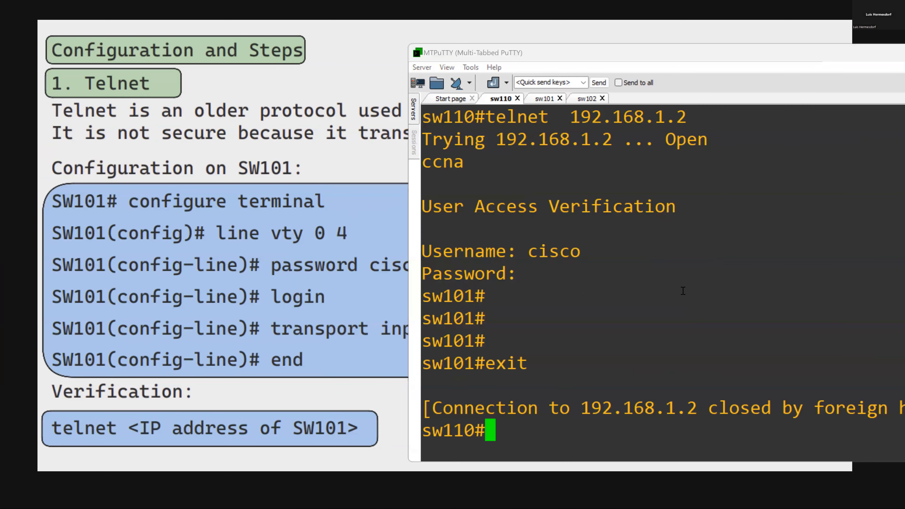
left_click(545, 99)
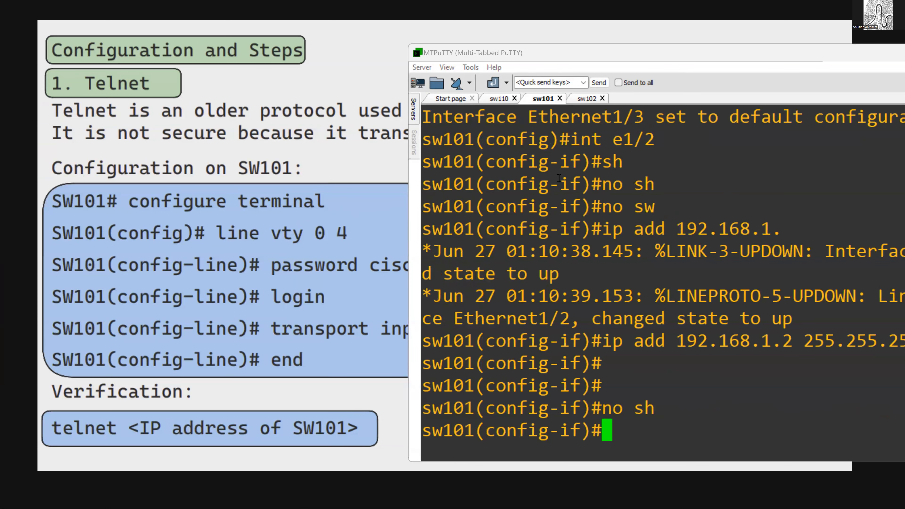
type("exit")
key("Return")
- Enter line configuration for vty 0 1 on sw101
type("lin")
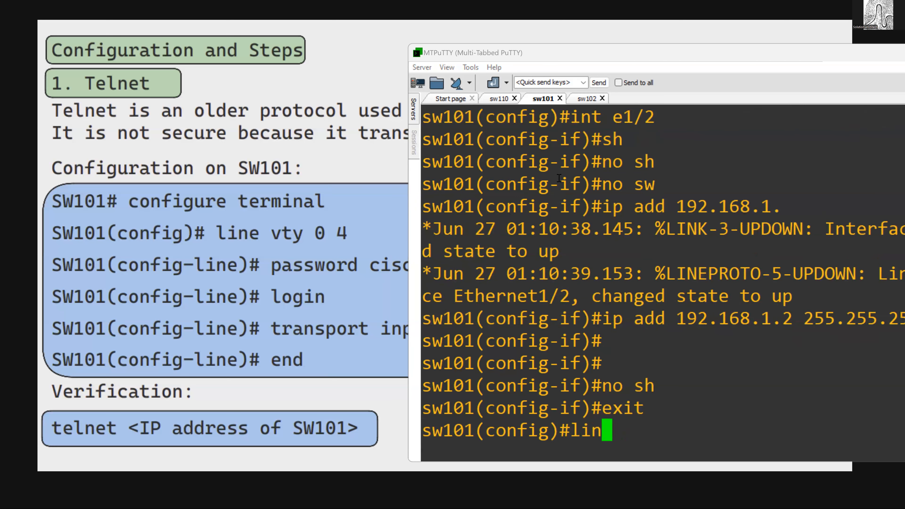
type("e vty 0 1")
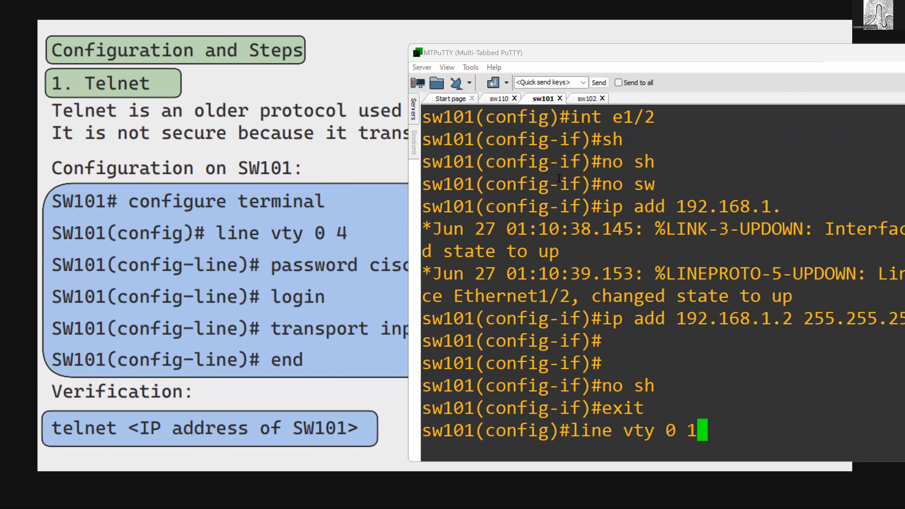
key("BackSpace")
type("0")
key("Return")
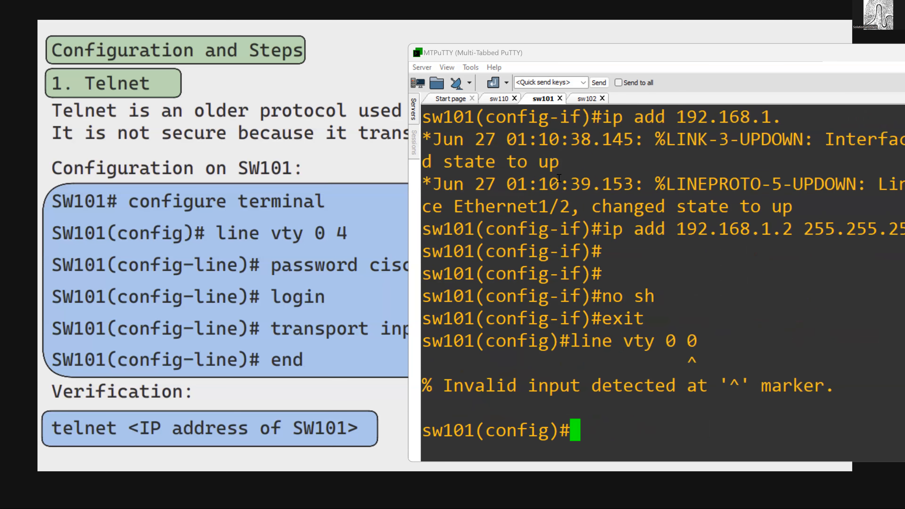
key("Up")
key("BackSpace")
type("1")
key("Return")
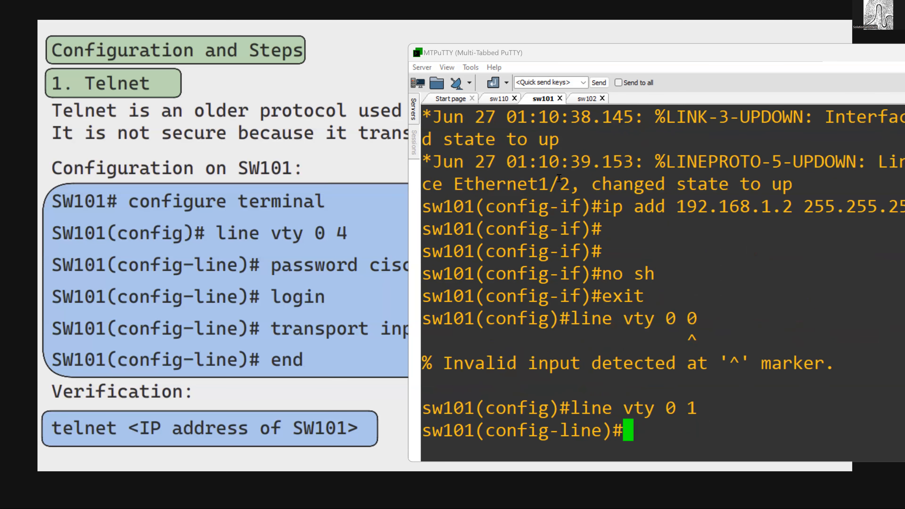
- Set the transport input of sw101's selected vty lines to telnet
type("login")
key("BackSpace")
key("BackSpace")
key("BackSpace")
key("BackSpace")
key("BackSpace")
type("transport")
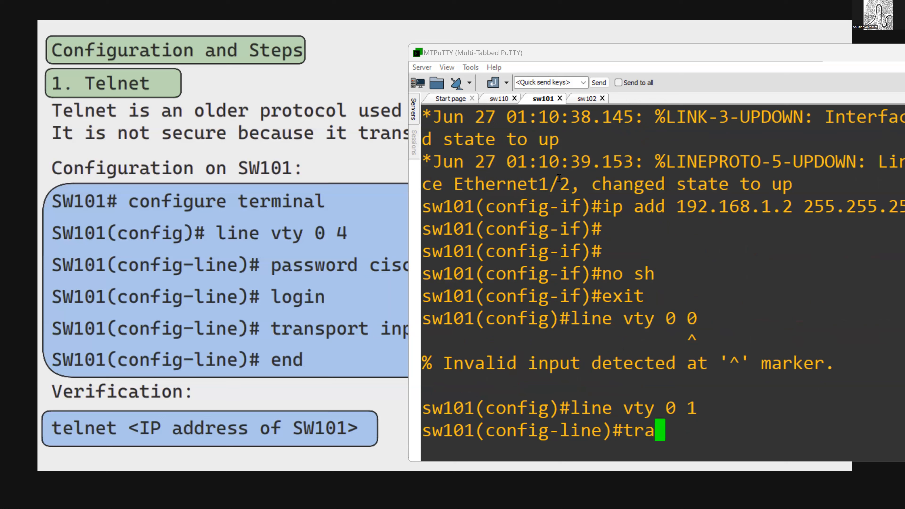
key("Tab")
type("in")
key("Tab")
type("te")
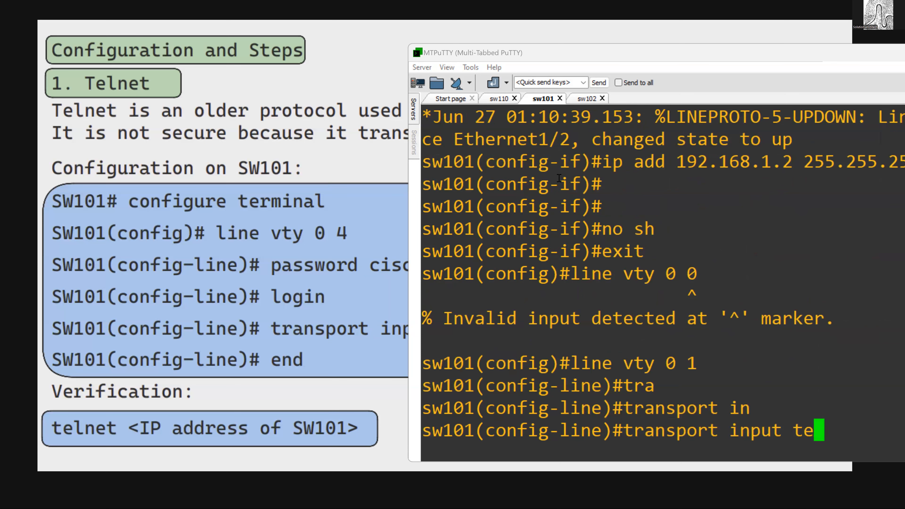
key("Tab")
key("Return")
- Switch sw101's line configuration to vty 1 4
key("Up")
key("Up")
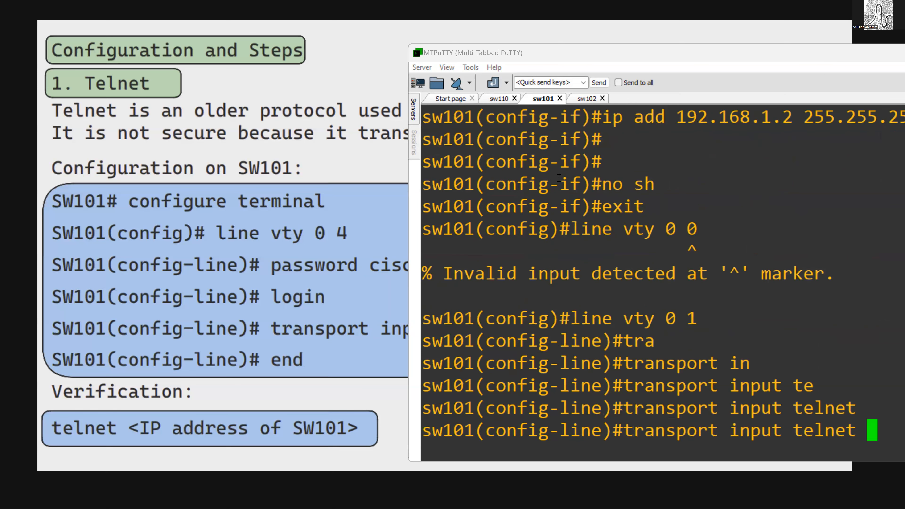
key("BackSpace")
key("BackSpace")
key("BackSpace")
type("1")
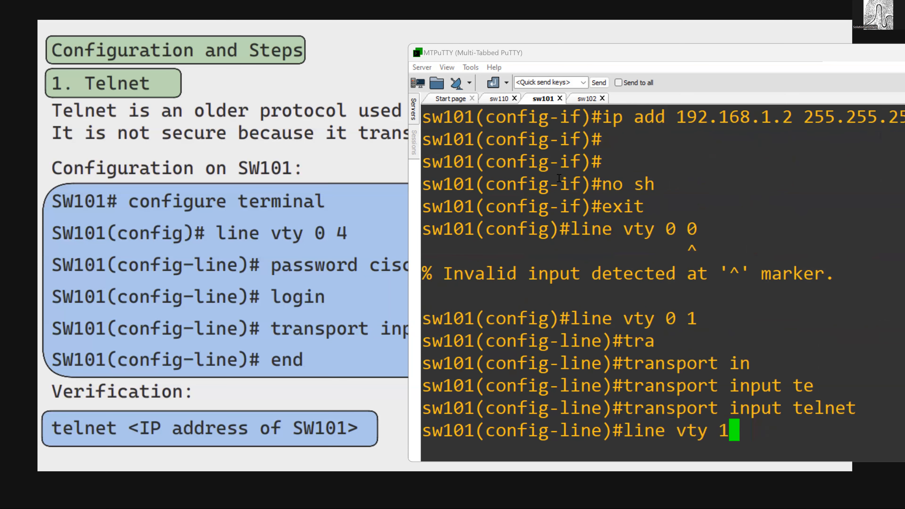
type(" 4")
key("Return")
- Display the transport input protocol options available for vty lines 1 to 4
key("Up")
key("BackSpace")
key("Down")
key("Up")
key("Up")
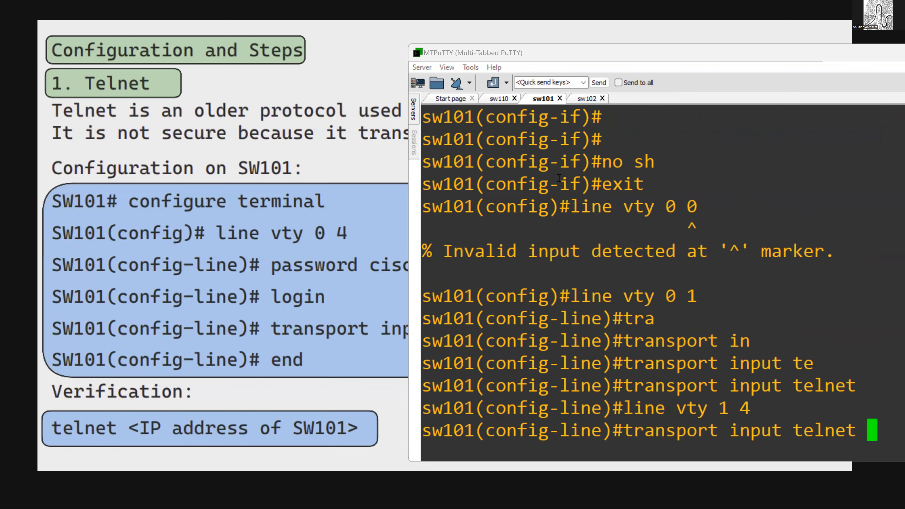
key("BackSpace")
key("BackSpace")
key("BackSpace")
key("BackSpace")
key("BackSpace")
key("BackSpace")
key("BackSpace")
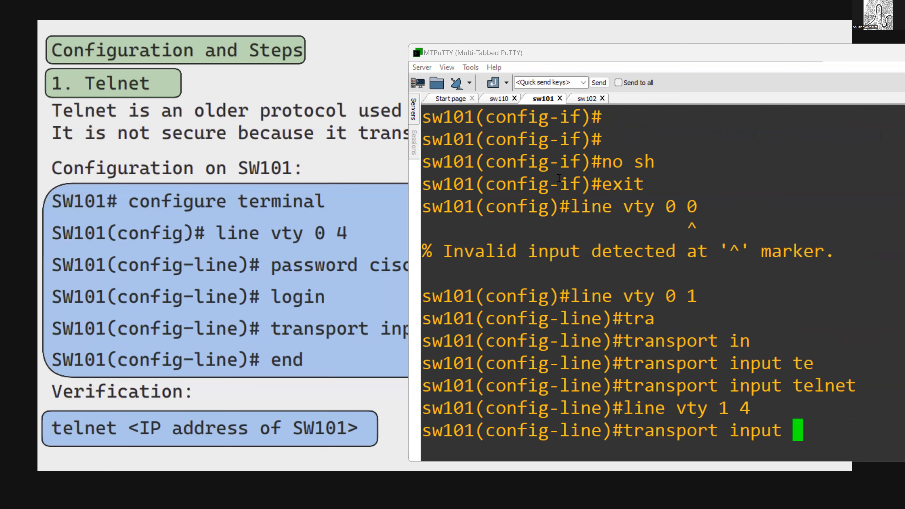
type("?")
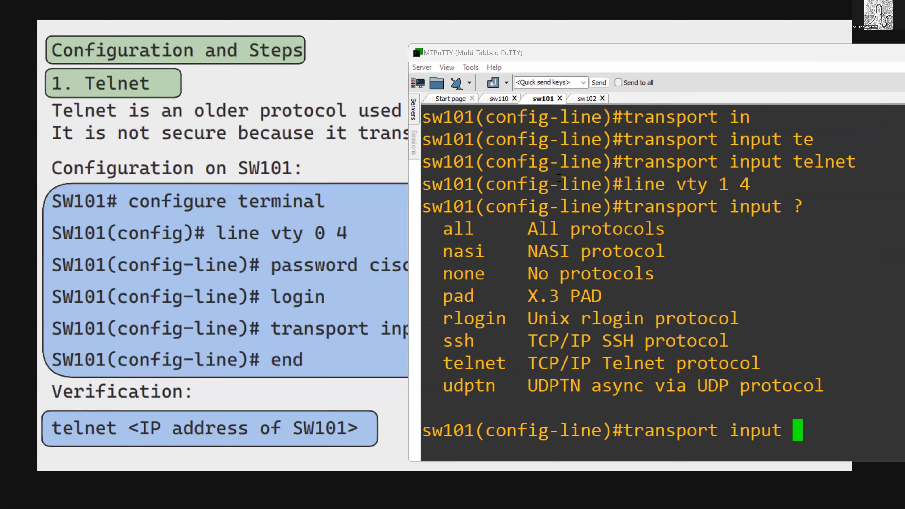
- Point out the protocol options in the list and set transport input to none for vty lines 1 to 4
double_click(470, 272)
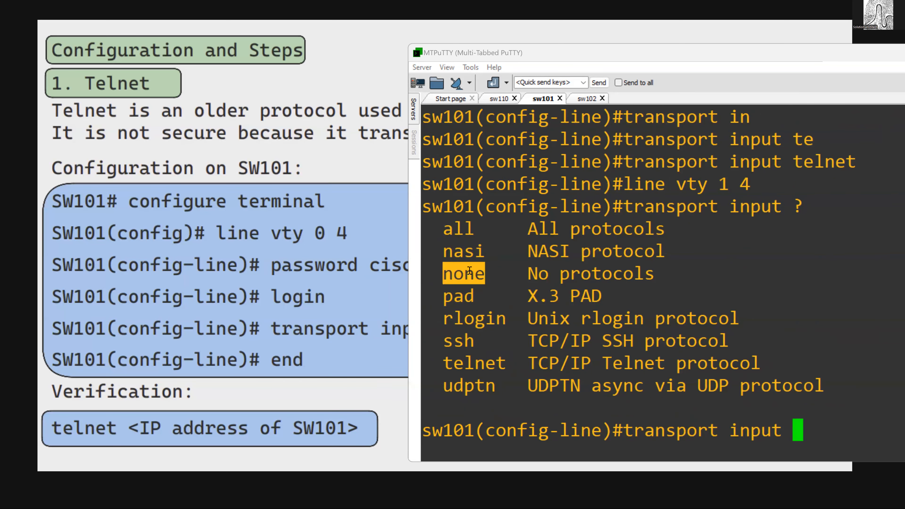
double_click(455, 233)
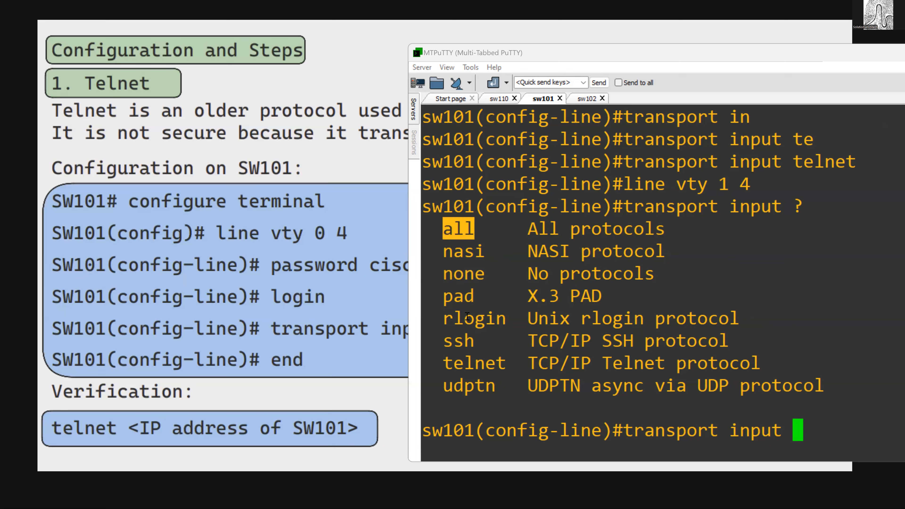
double_click(469, 343)
left_click(471, 375)
double_click(470, 273)
left_click_drag(442, 229, 637, 355)
left_click(636, 355)
type("none")
key("Return")
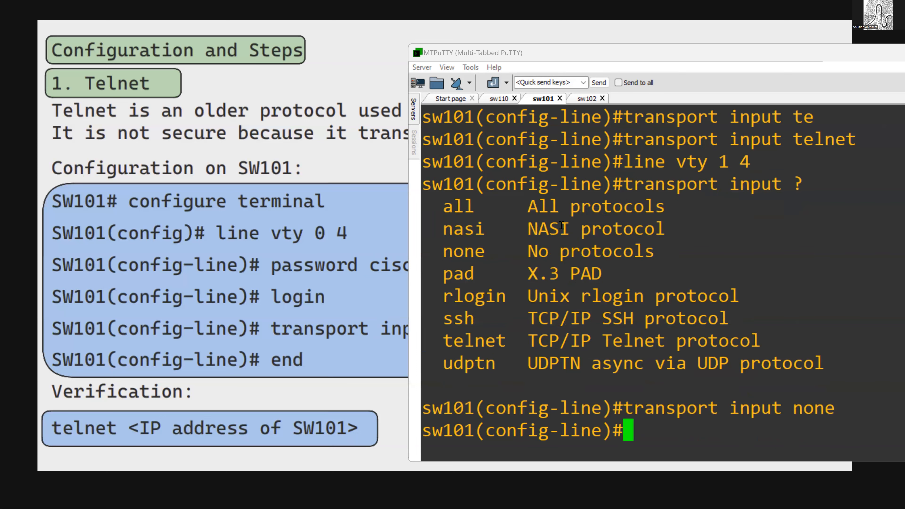
- Show the line section of sw101's running configuration and examine the transport input of vty 0 and vty 1 4
type("do sh run | ")
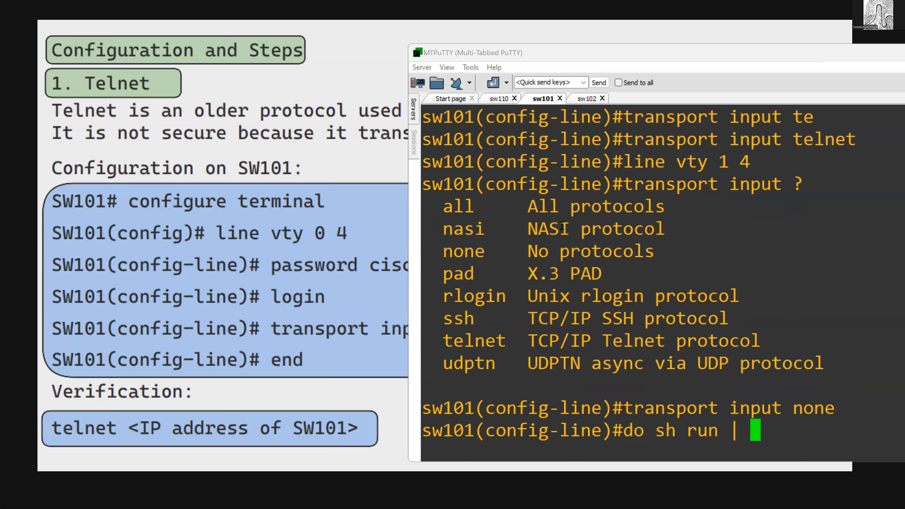
type("se line")
key("Return")
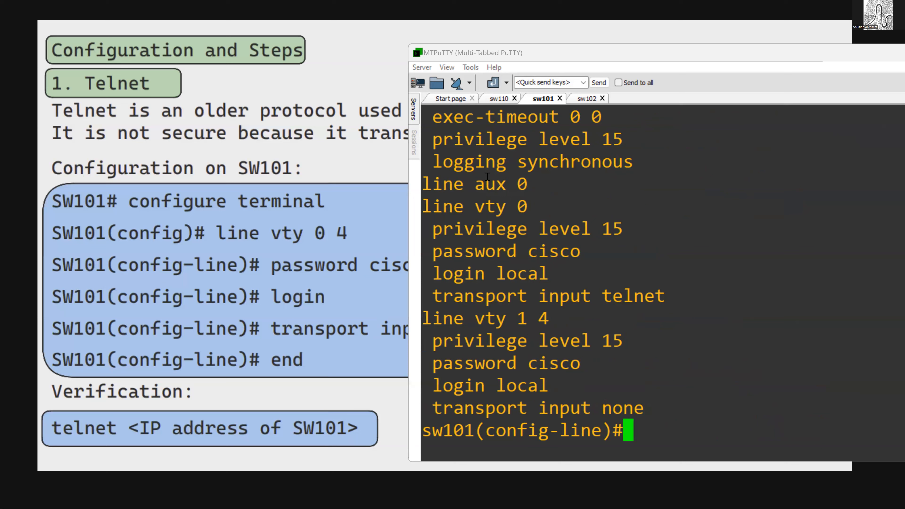
left_click_drag(434, 211, 529, 212)
left_click_drag(559, 283, 430, 213)
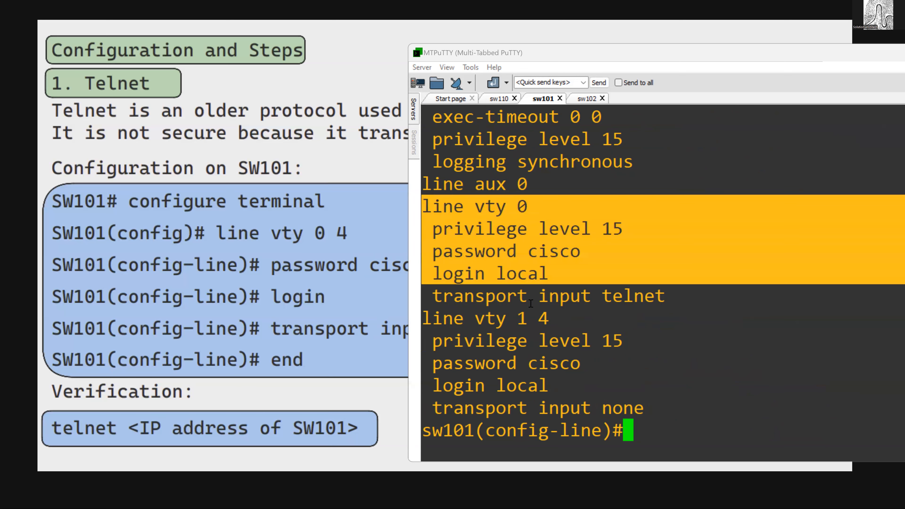
left_click_drag(562, 315, 502, 260)
left_click(528, 316)
left_click_drag(513, 318, 553, 323)
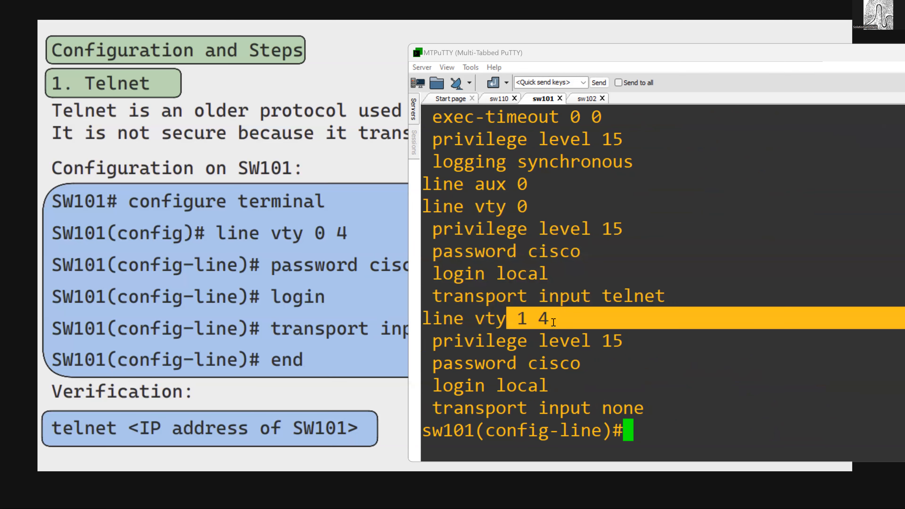
left_click_drag(549, 408, 624, 410)
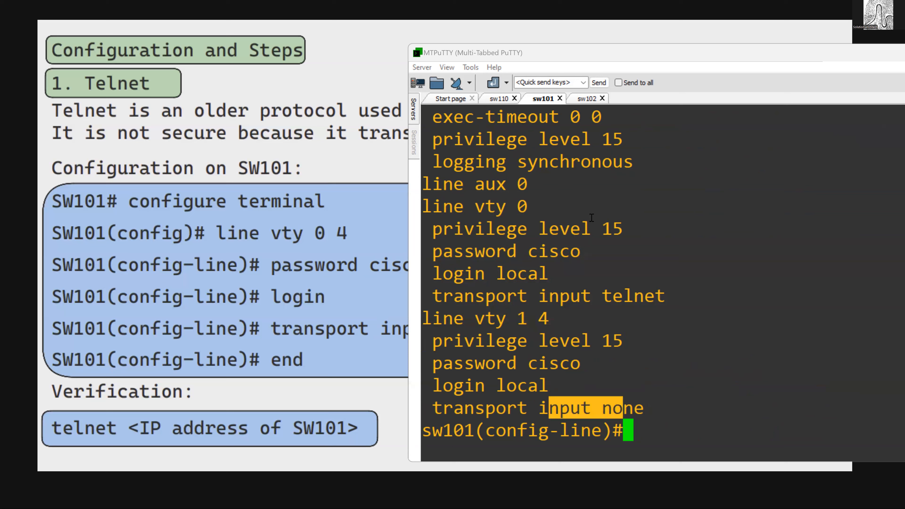
- Open another Telnet session from sw110 to 192.168.1.2
left_click(500, 99)
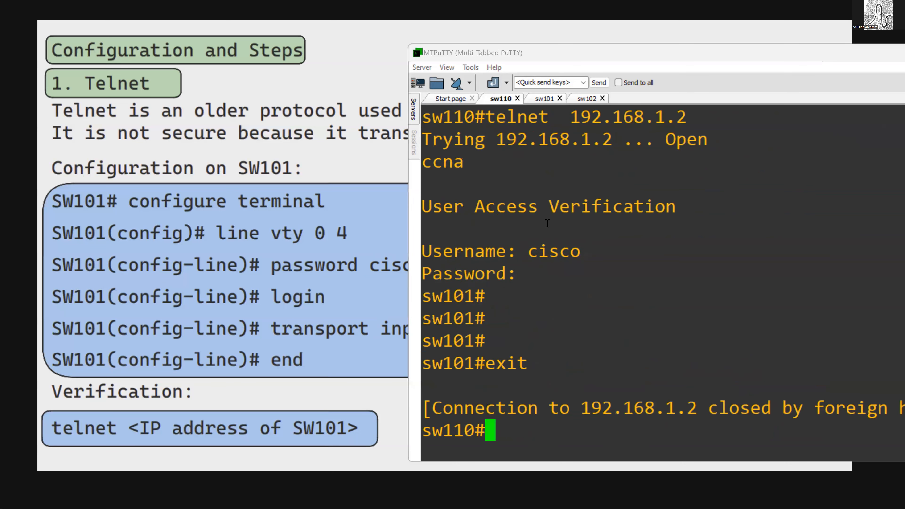
key("Up")
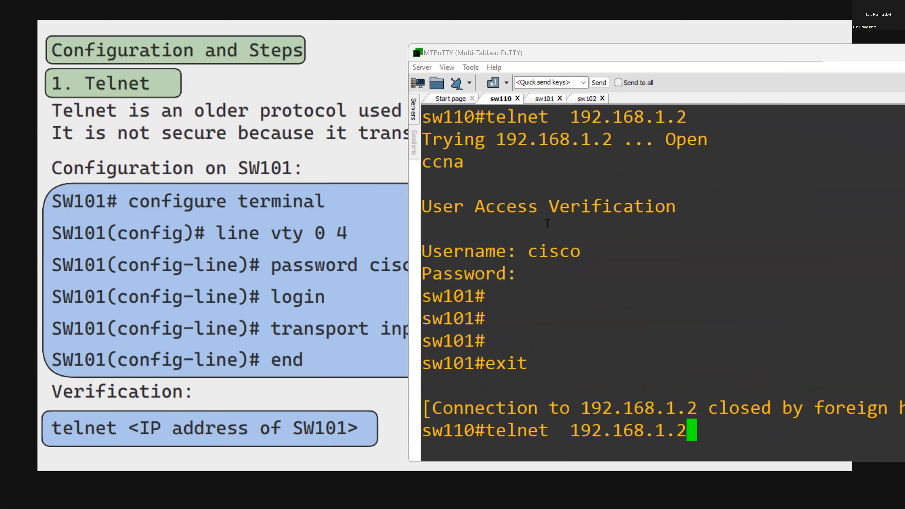
key("Return")
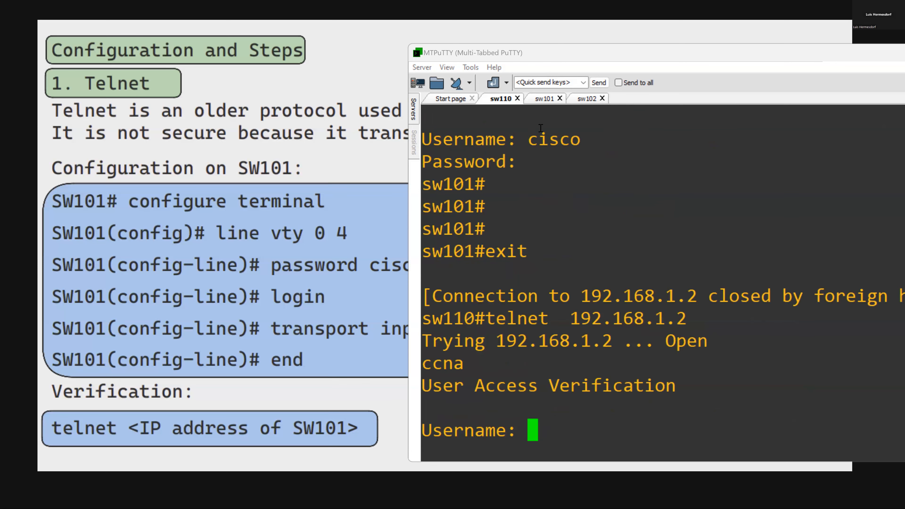
- Leave configuration mode on sw101, show the connected users and compare the vty entry with sw110's open session
left_click(540, 101)
type("end")
key("Return")
type("show ")
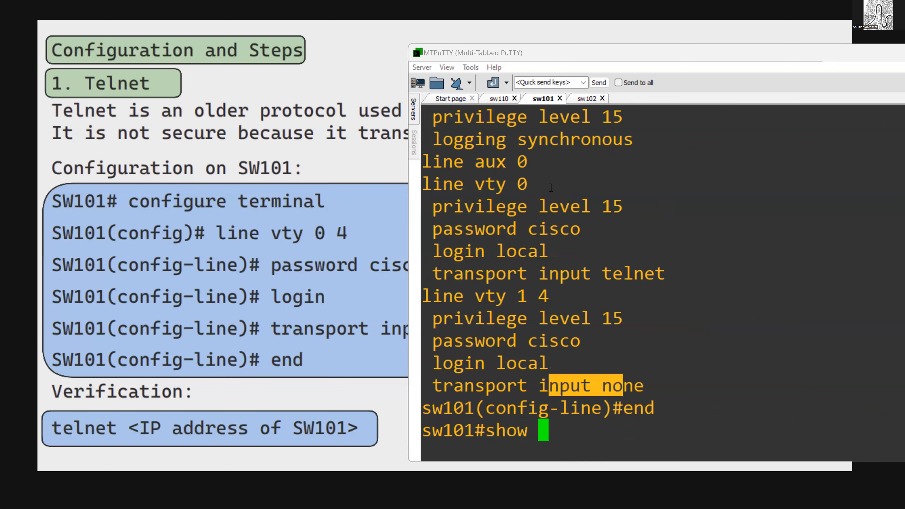
type("user")
key("Tab")
key("Return")
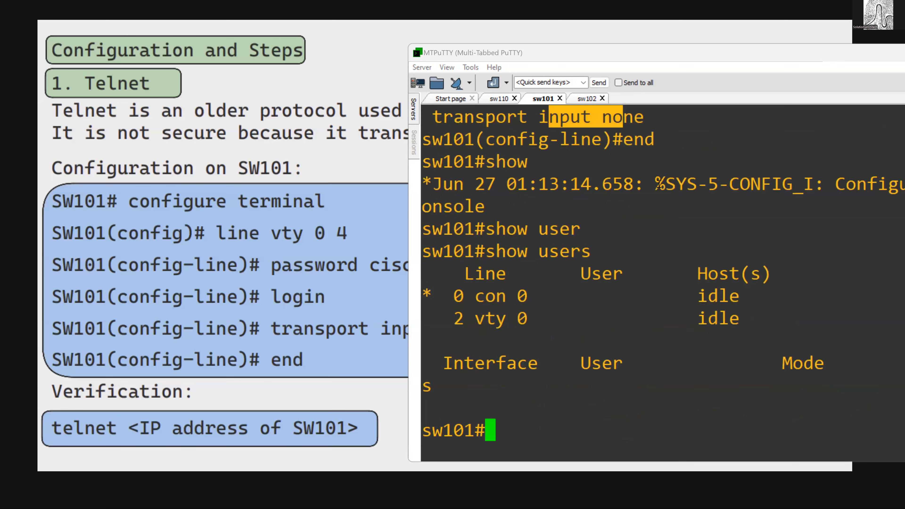
left_click_drag(454, 318, 543, 319)
left_click(495, 100)
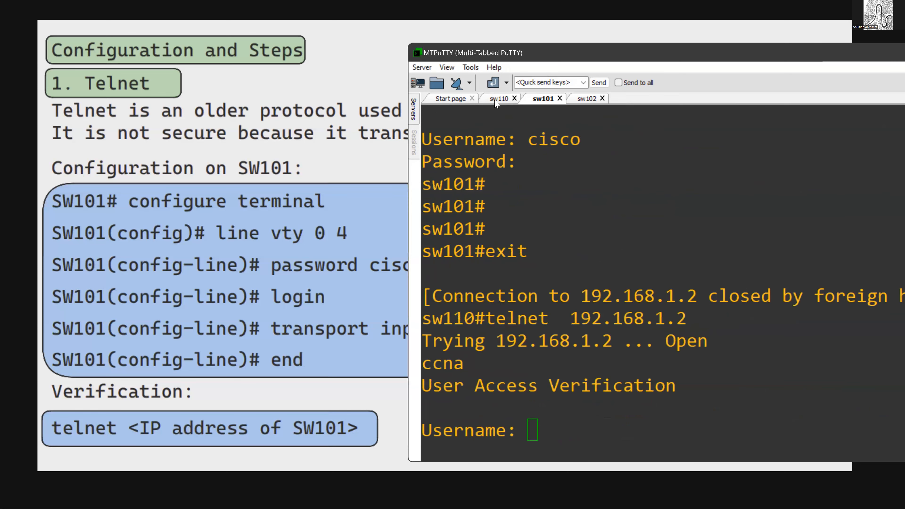
left_click(543, 100)
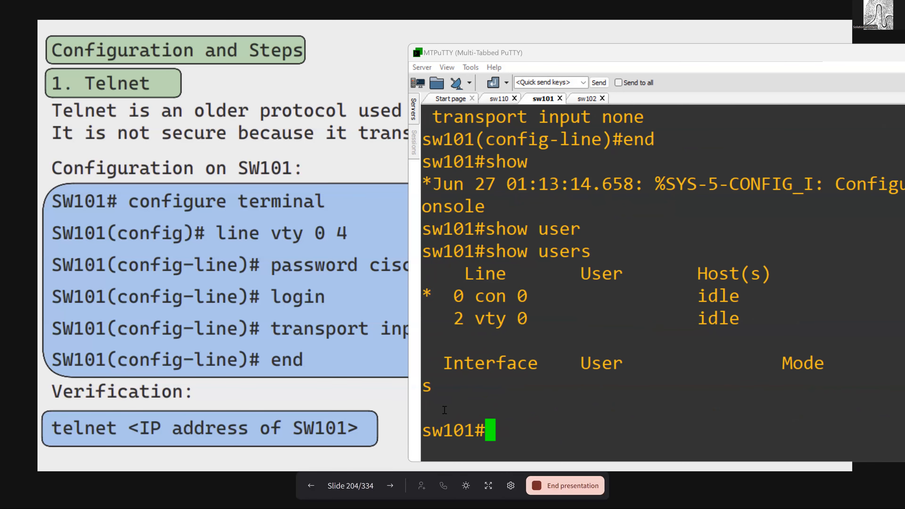
left_click(390, 486)
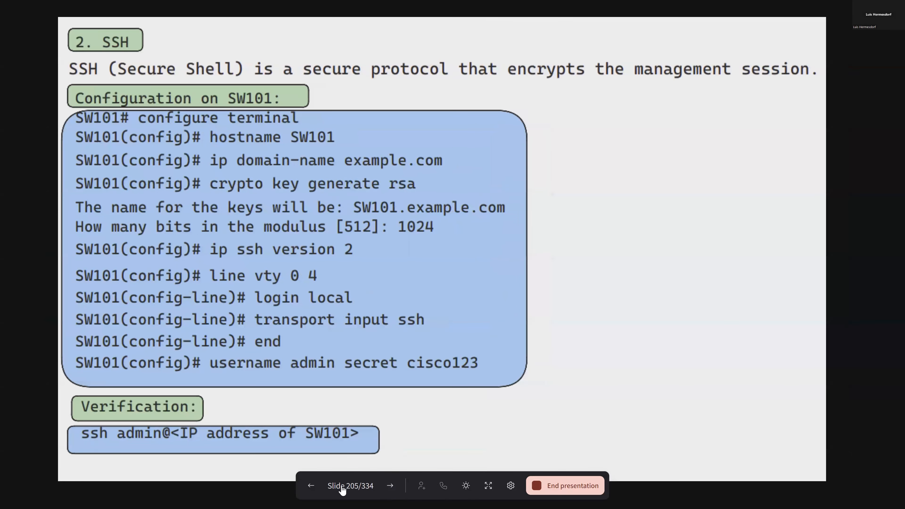
left_click(310, 486)
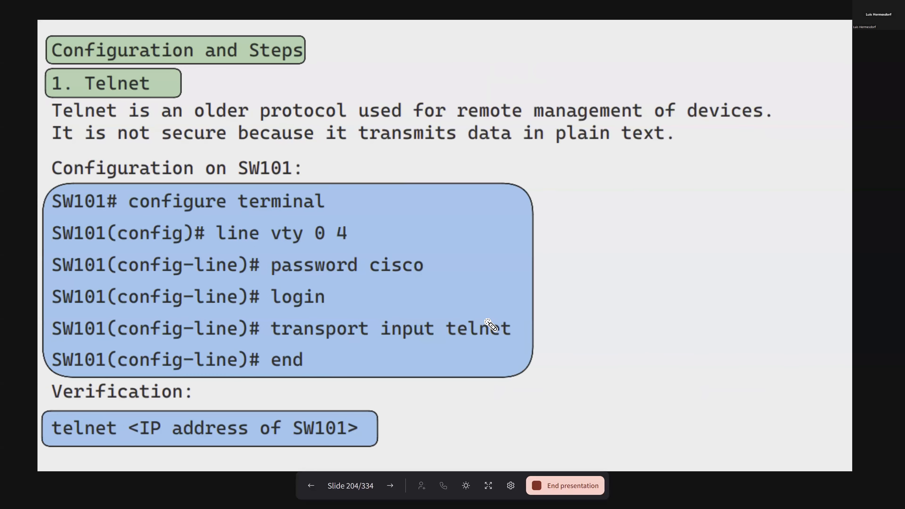
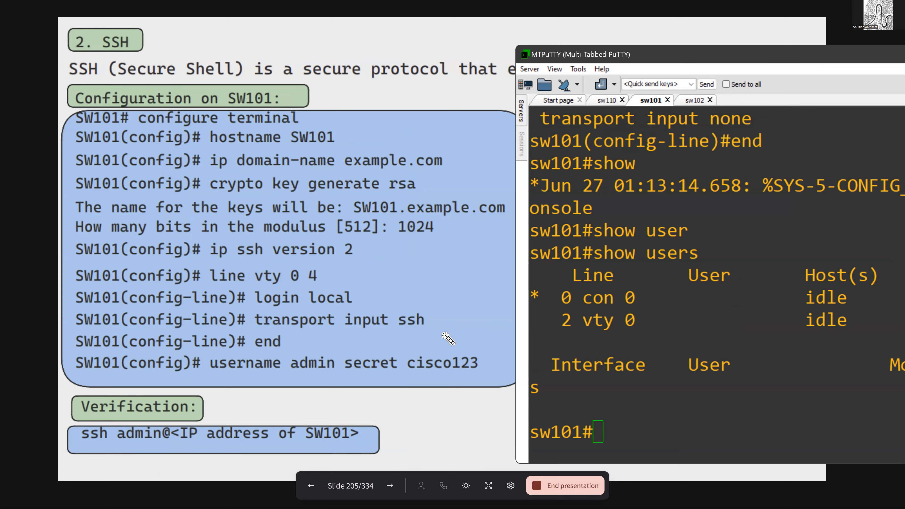
- Enter global configuration mode on switch sw101
left_click(615, 346)
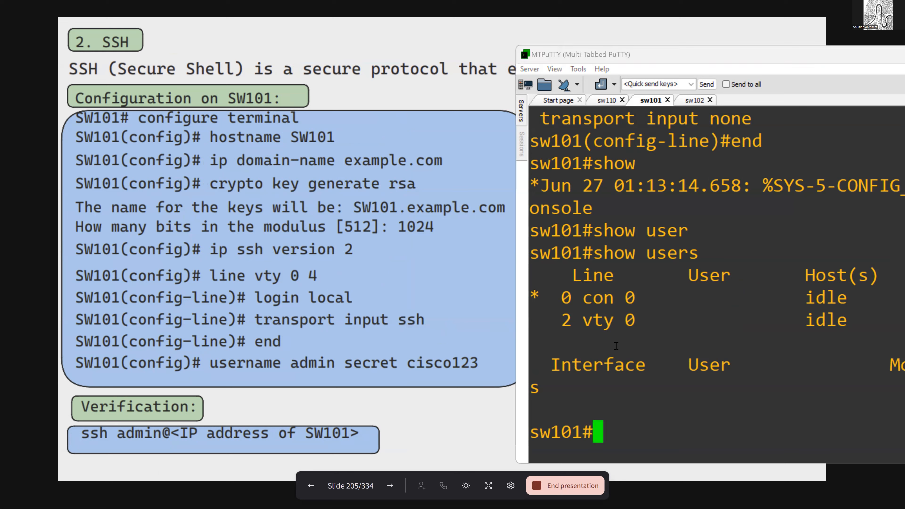
type("conf t")
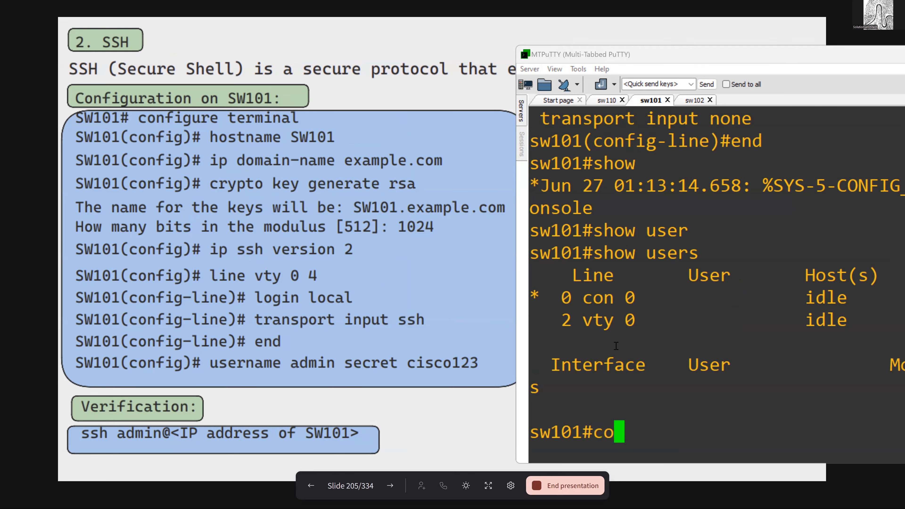
key("Return")
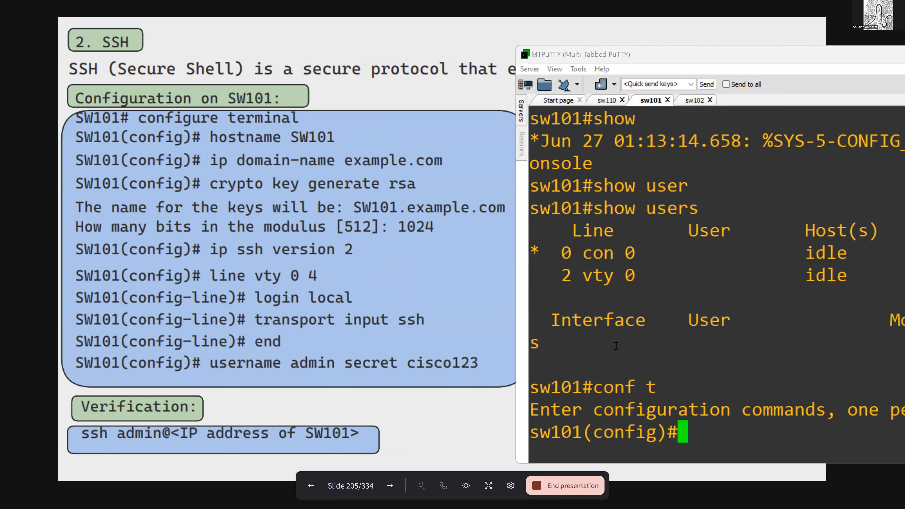
- List the ip domain command variants and try to set the domain with ip domain cisco.com
type("ip do")
key("Tab")
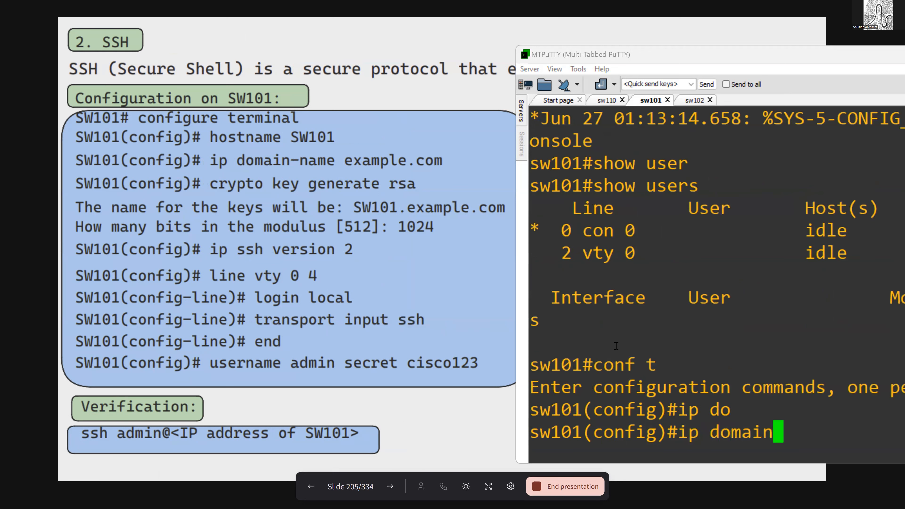
type("?")
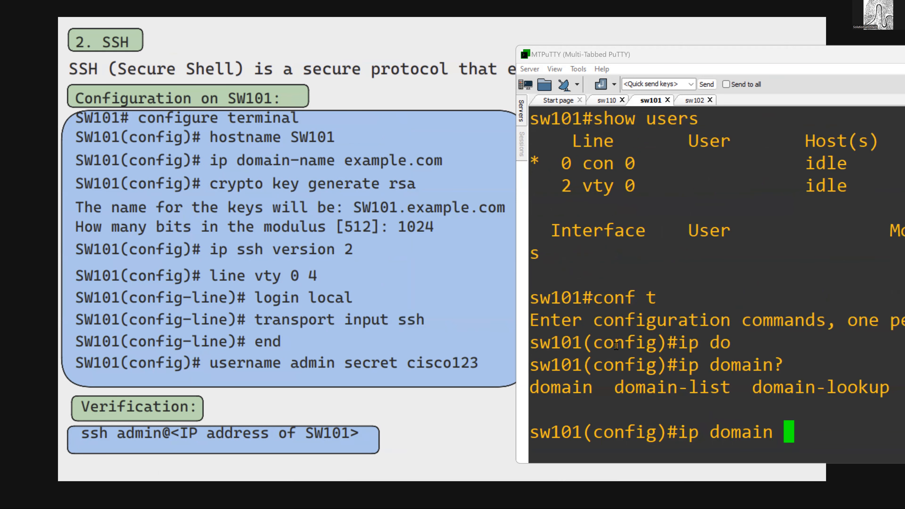
type(" cisco.com")
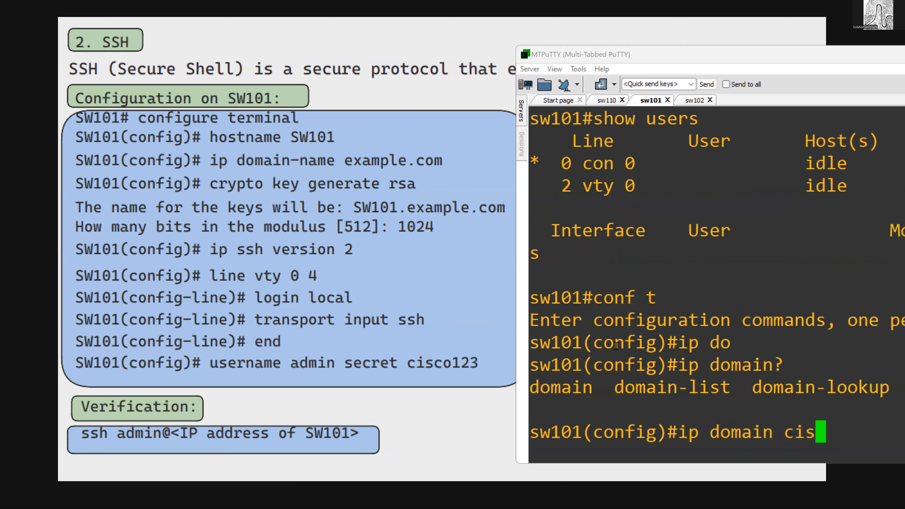
key("Return")
- Set the switch's domain with the command ip domain name cisco.com
type("ip dom")
key("Tab")
type("n")
key("Tab")
type("cisco.com")
key("Return")
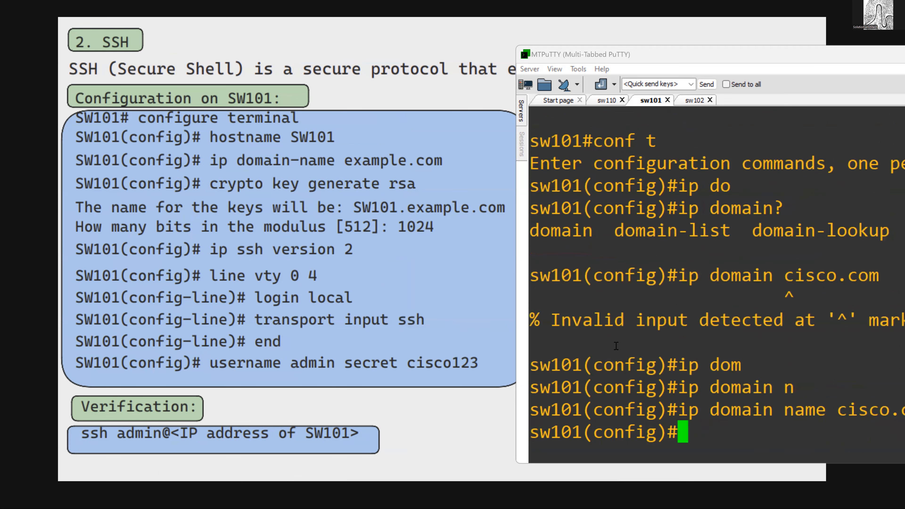
- Begin the crypto key generate command at the configuration prompt without running it
type("cry")
key("Tab")
type("ke")
key("Tab")
type("g")
key("Tab")
key("BackSpace")
type("g")
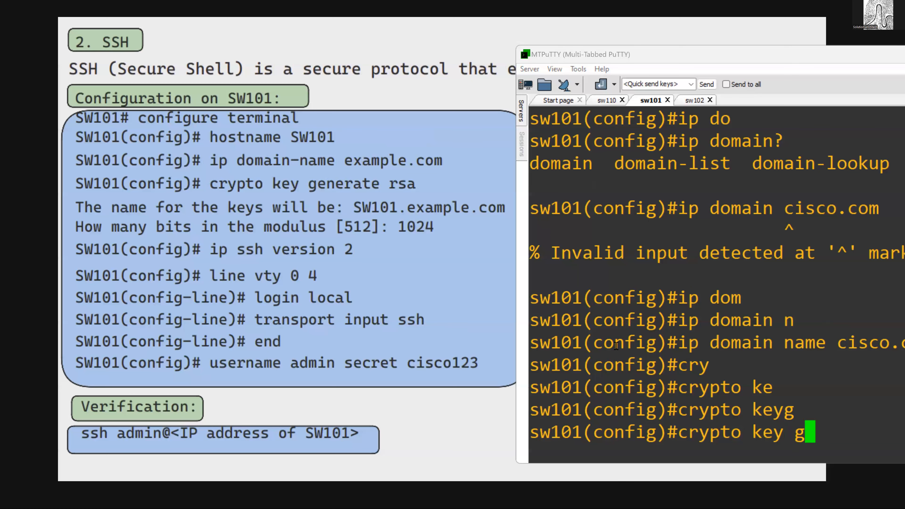
type("e")
key("Tab")
- Add the rsa keyword to the key generation command and list its available options, moving the terminal to show more of its output
type("rs")
key("Tab")
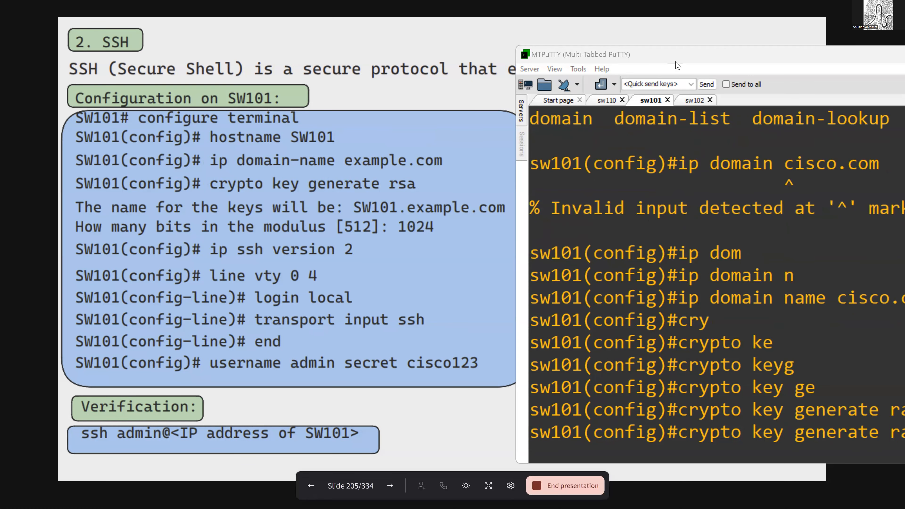
left_click_drag(674, 55, 521, 57)
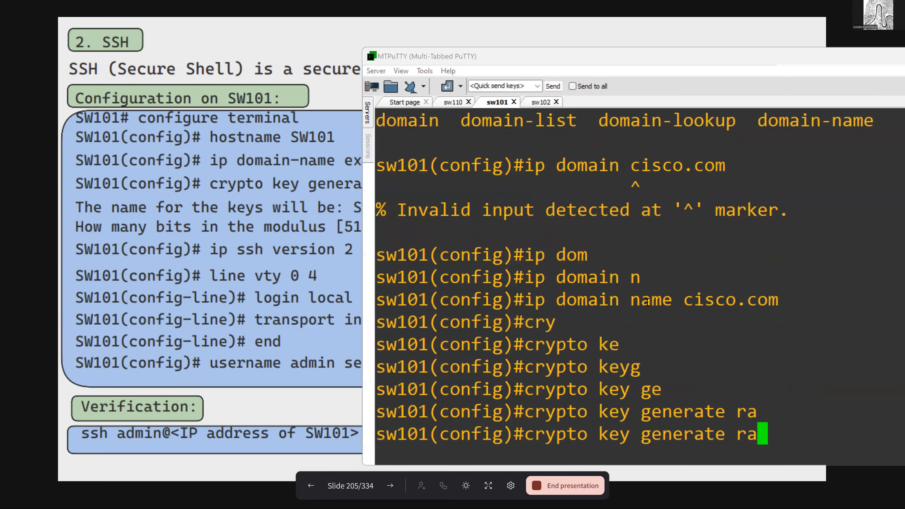
key("BackSpace")
key("BackSpace")
type("rs")
key("Tab")
type("?")
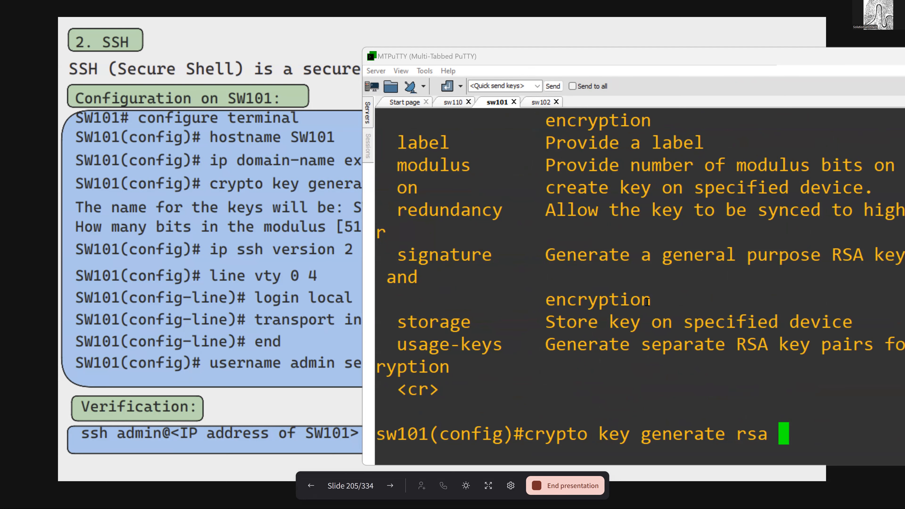
type("mo")
- Check the allowed modulus range and generate the RSA keys with modulus 1024
key("Tab")
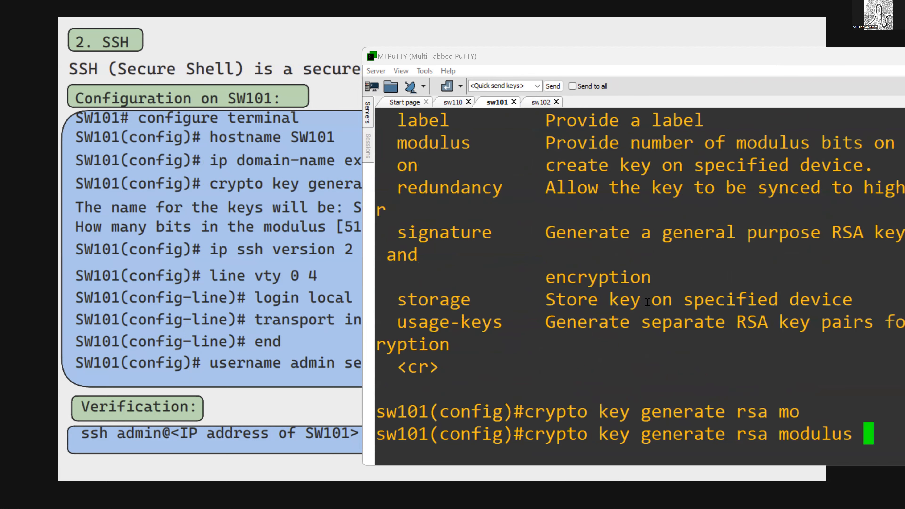
type("?1025")
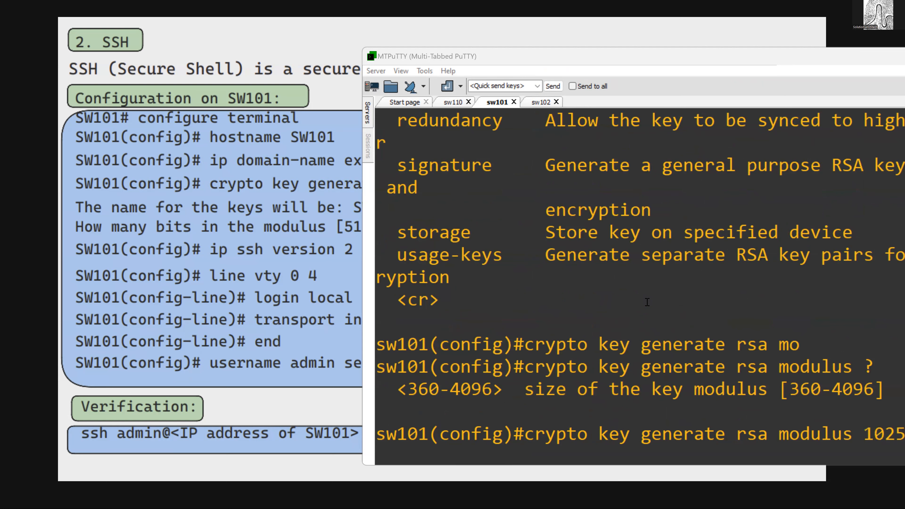
key("BackSpace")
type("4")
key("Return")
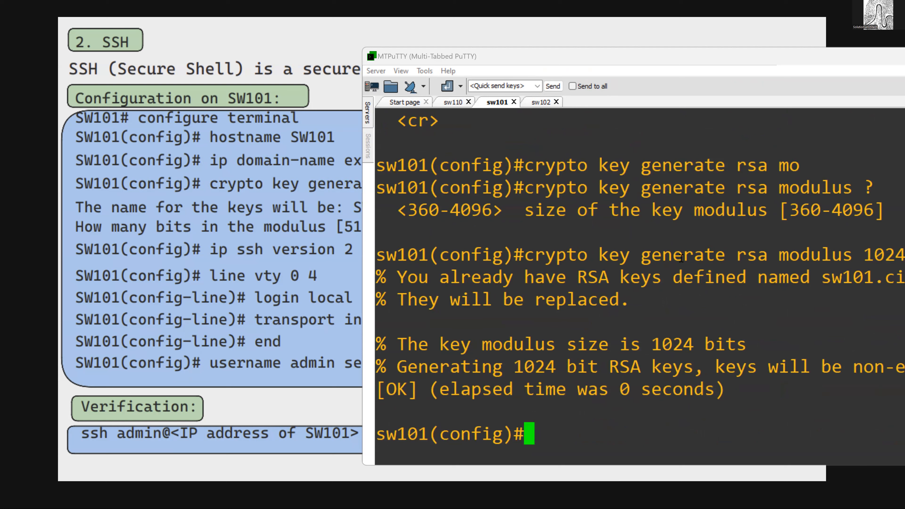
- Move the terminal aside to uncover more of the slide and set the switch to ip ssh version 2
left_click(526, 58)
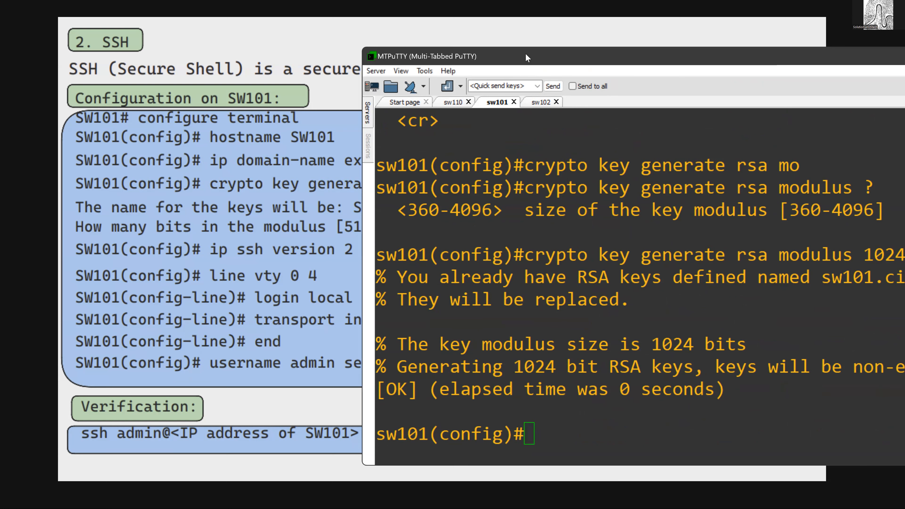
left_click_drag(528, 57, 623, 59)
left_click(630, 275)
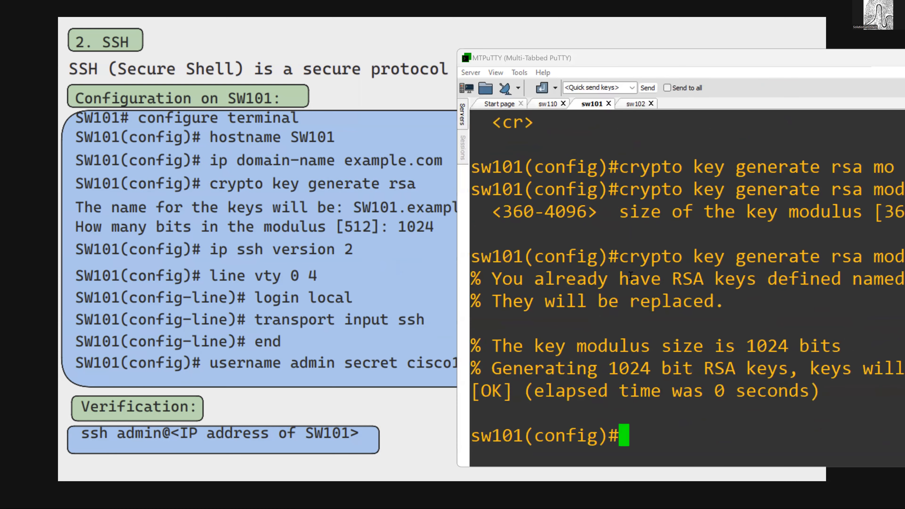
type("ip ssh ve")
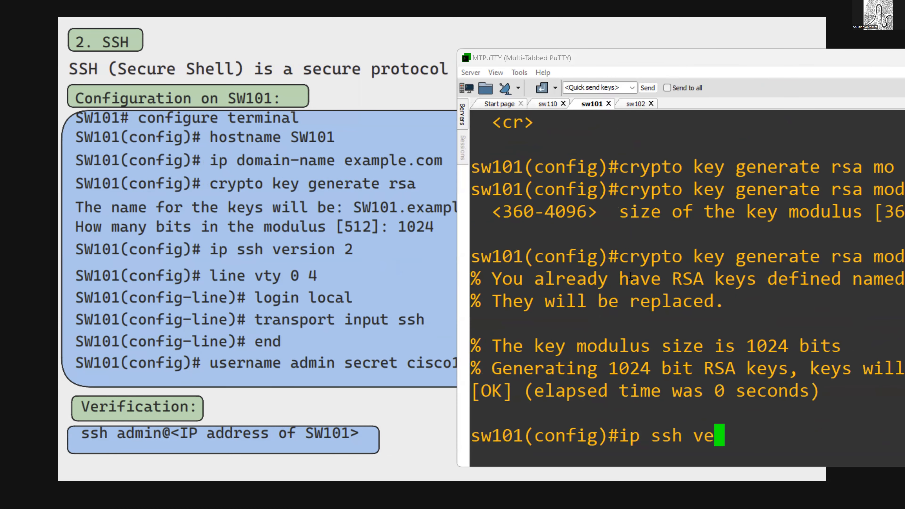
key("Tab")
type("2")
key("Return")
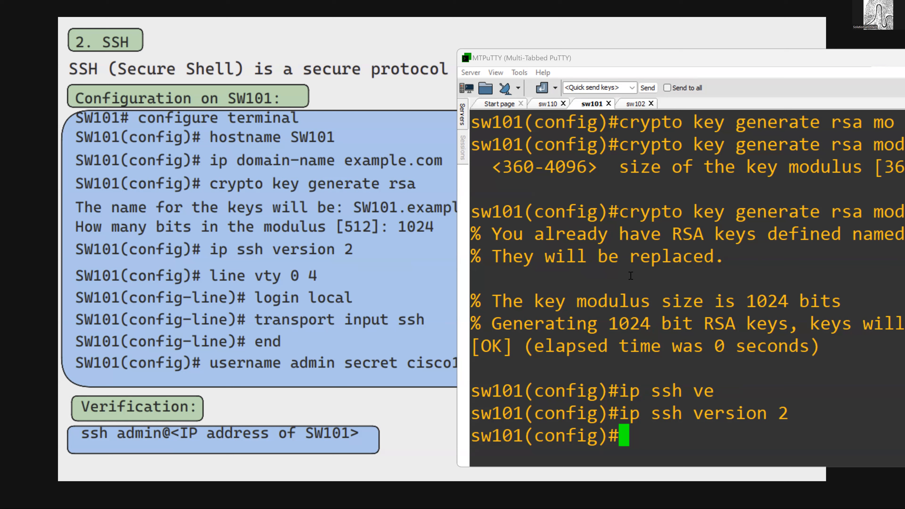
- Leave configuration mode and list the options of the show crypto key command
type("end")
key("Return")
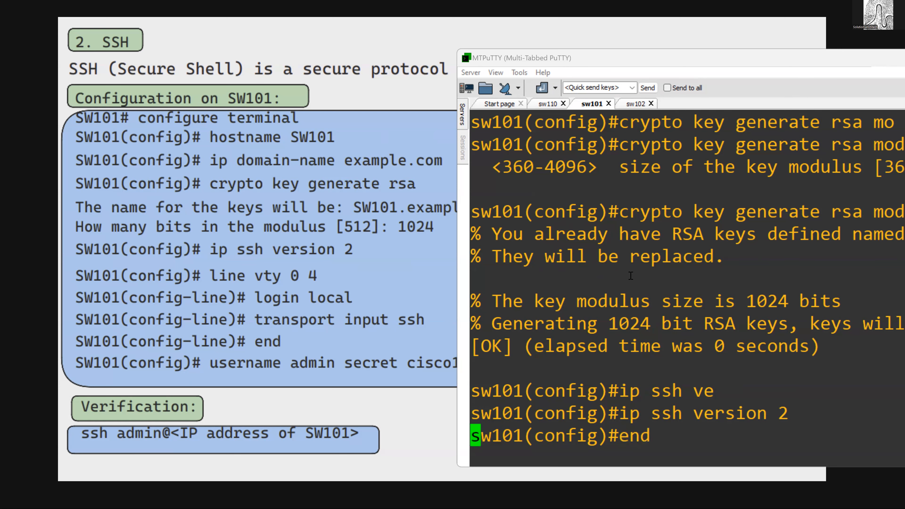
type("show cry")
key("Tab")
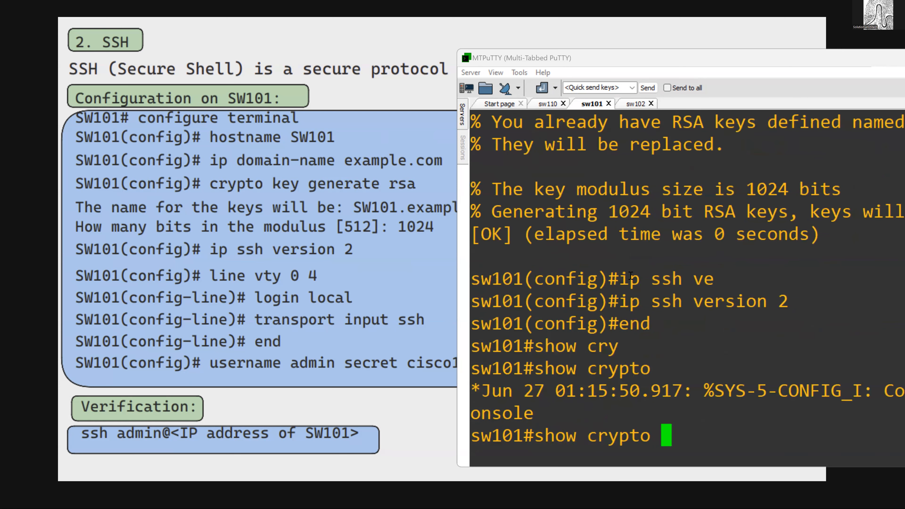
type("key")
key("Tab")
type("?")
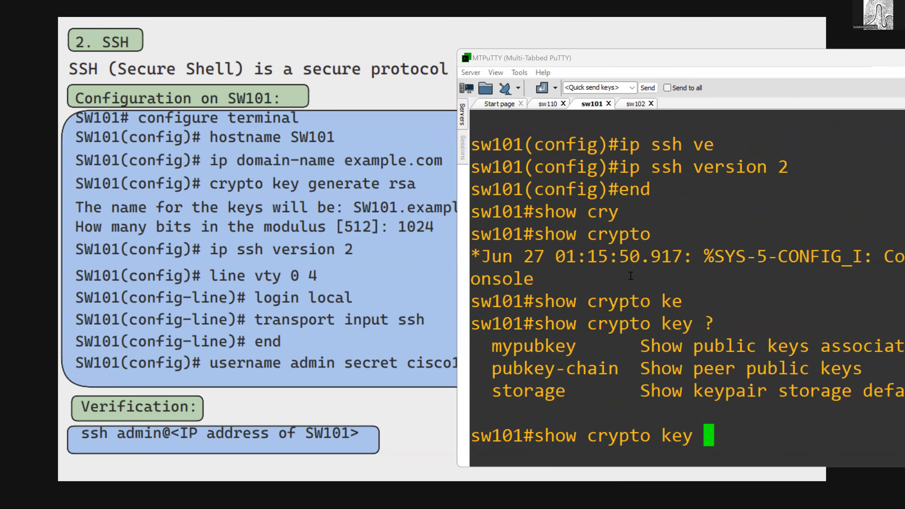
type("m")
- Display the switch's RSA public keys with show crypto key mypubkey rsa and page through to the end
key("Tab")
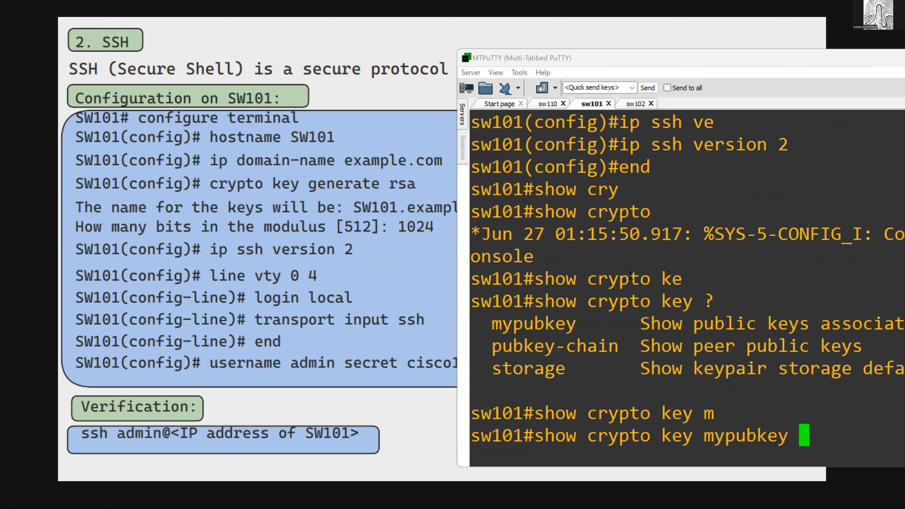
type("?rsa")
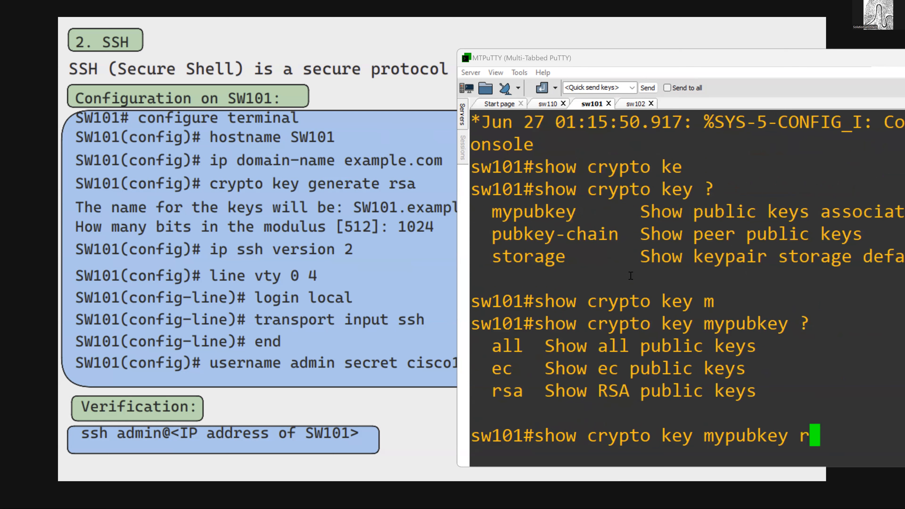
key("Tab")
type("?")
key("Return")
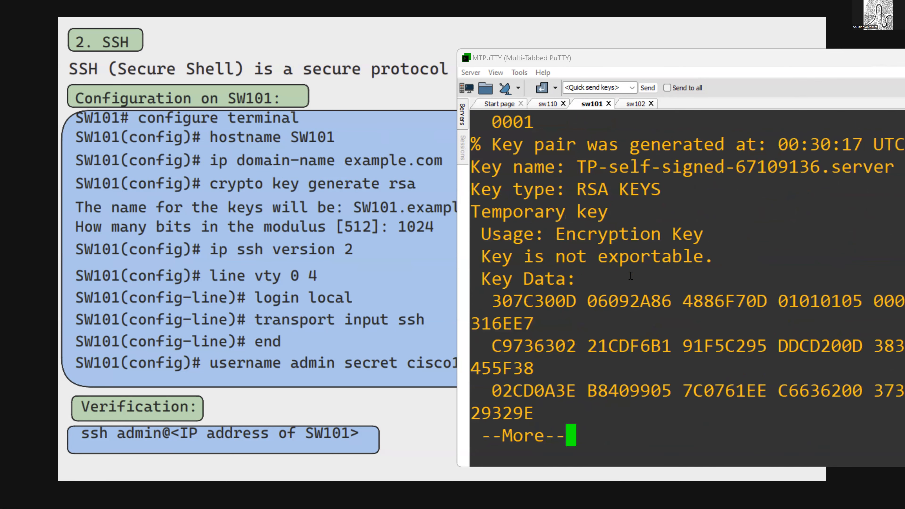
key("space")
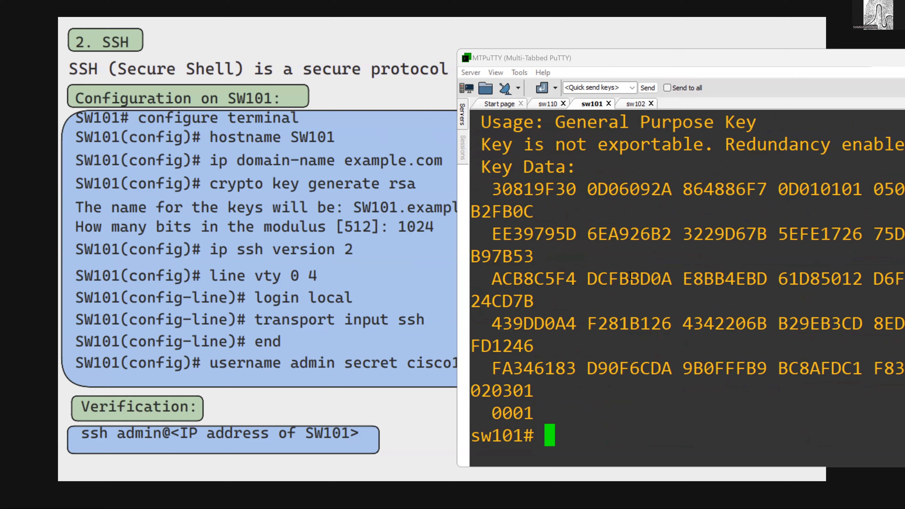
- Return to configuration mode and set transport input ssh on line vty 0 4
type("conf t")
key("Return")
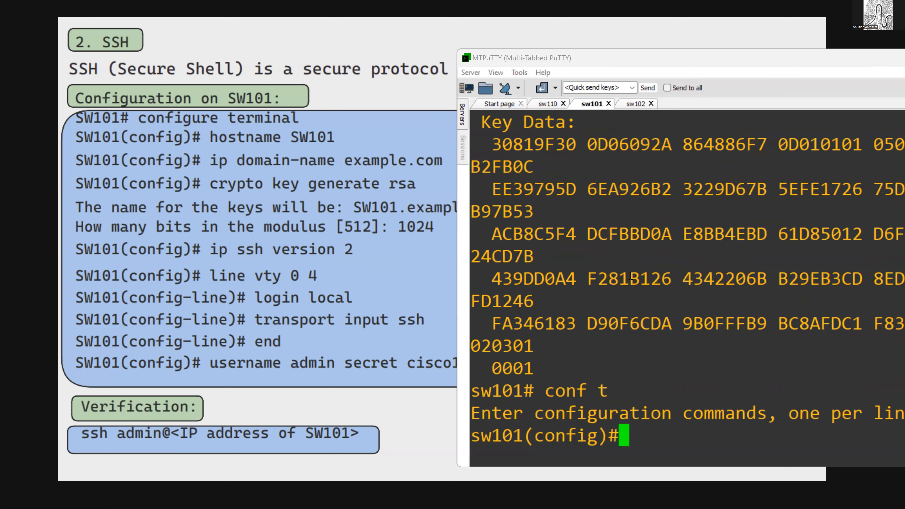
type("l")
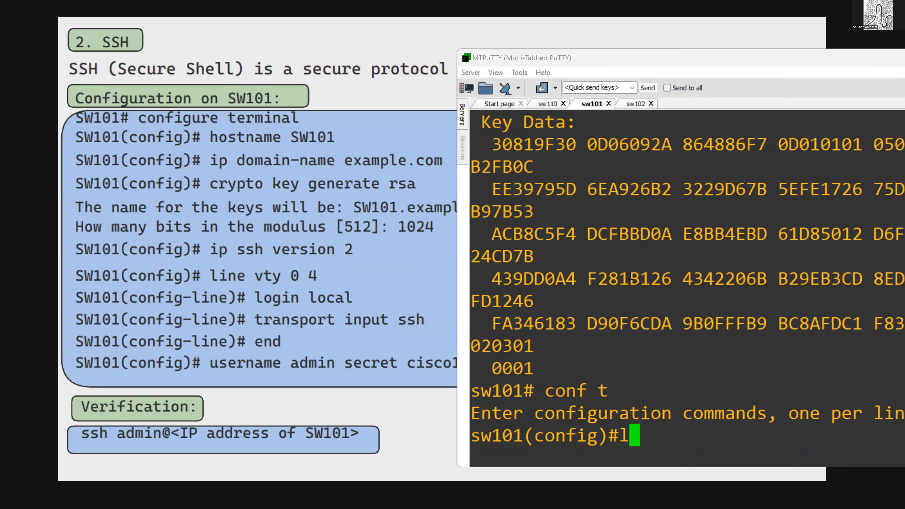
type("ine vty 0 4")
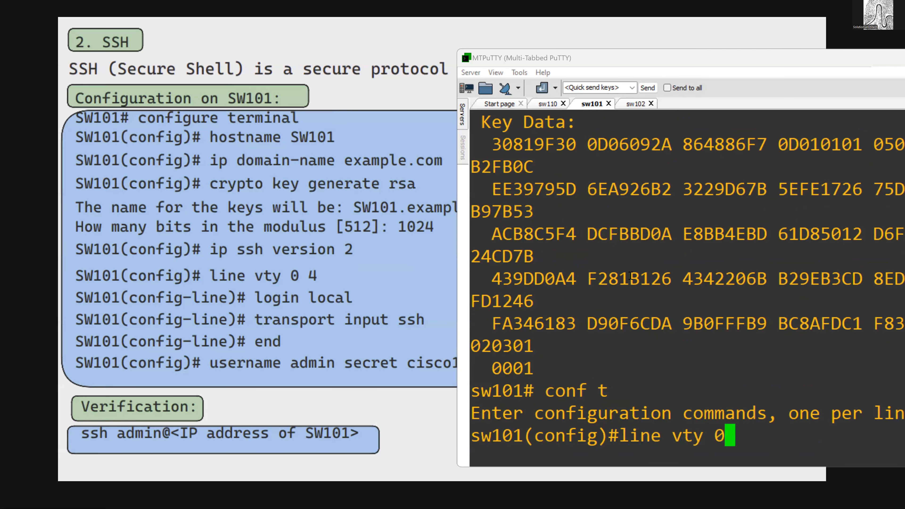
key("Return")
type("tra")
key("Tab")
type("in")
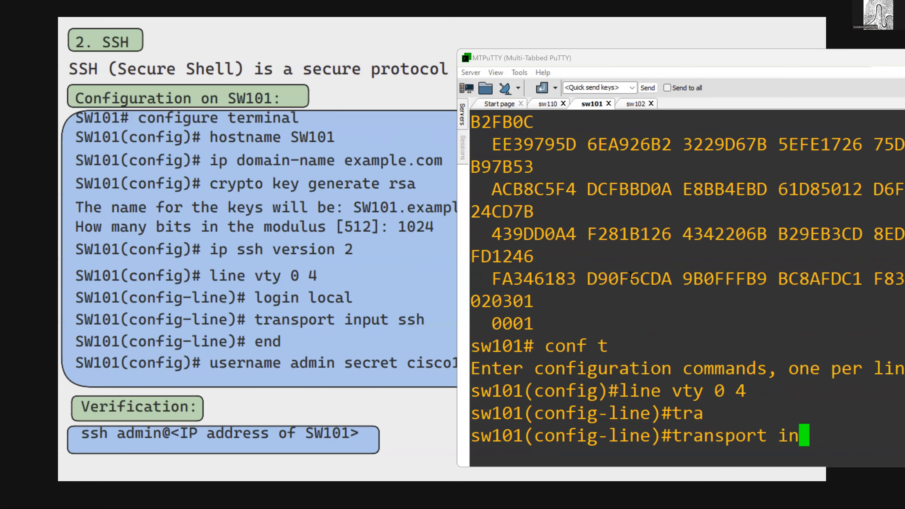
key("Tab")
type("ssh")
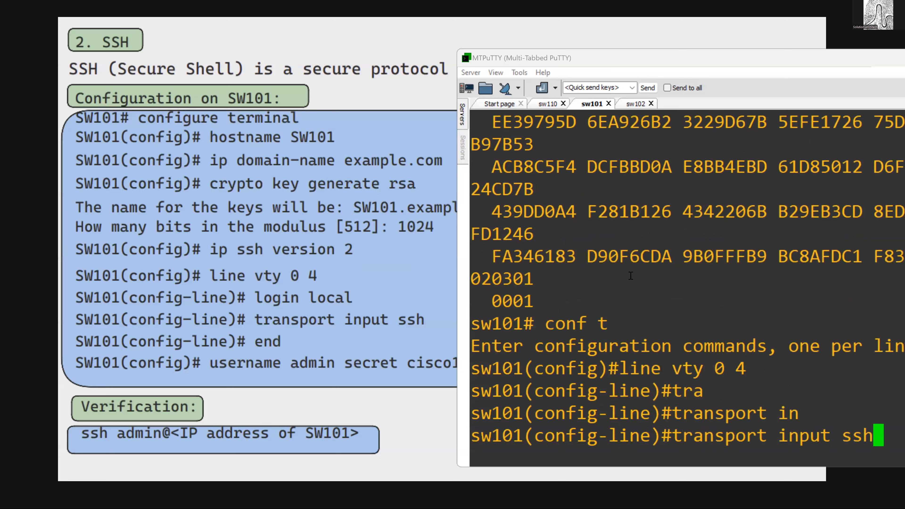
key("Return")
- Set login local on the VTY lines so they authenticate against the local user database
type("loc")
key("Tab")
key("BackSpace")
type("gi")
key("Tab")
type("local")
key("Return")
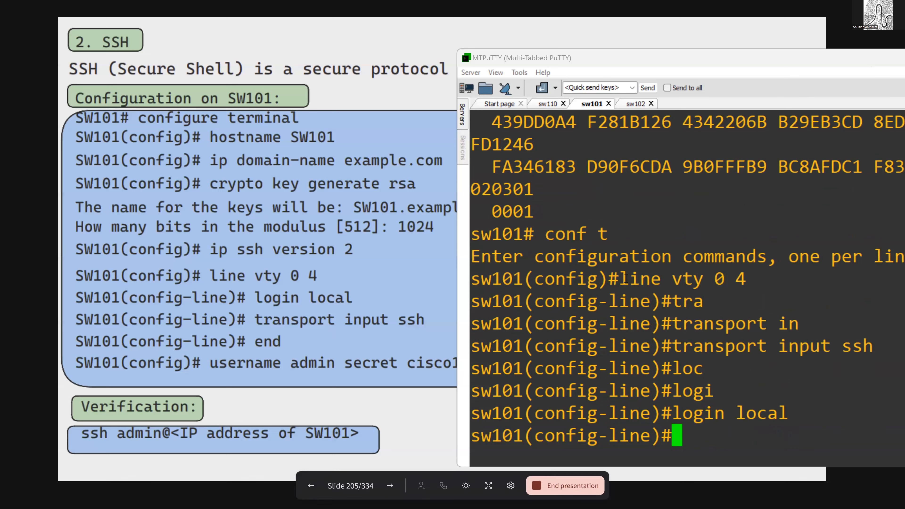
- Display the line section of the running configuration and highlight the VTY lines' login local entry
type("do sh ru")
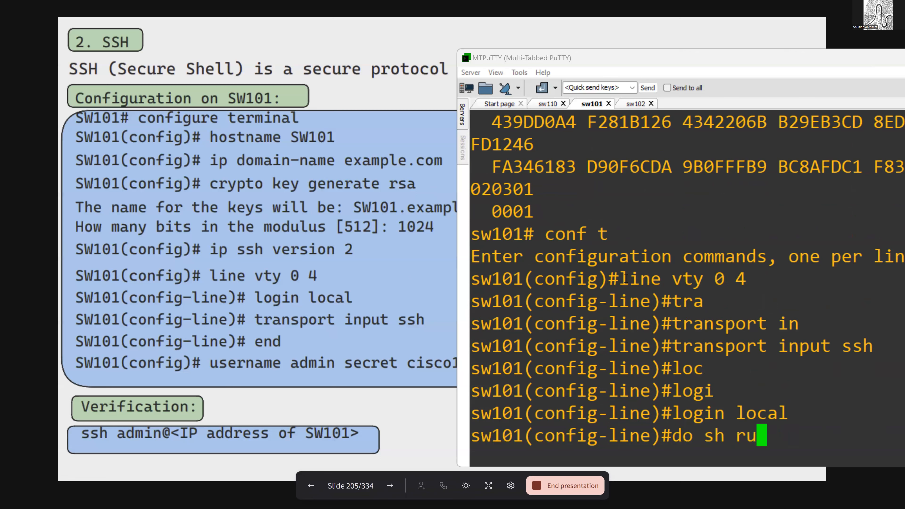
type("n | se line")
key("Return")
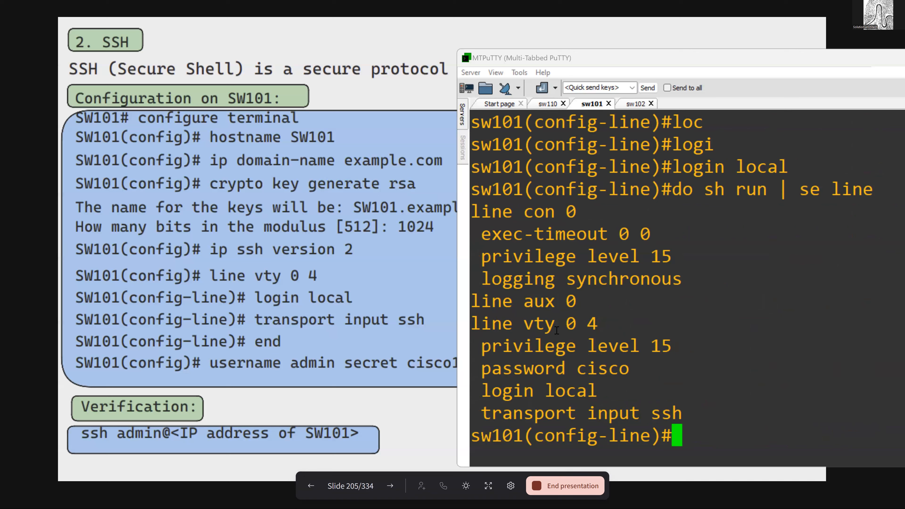
left_click_drag(539, 328, 589, 337)
left_click_drag(492, 391, 604, 395)
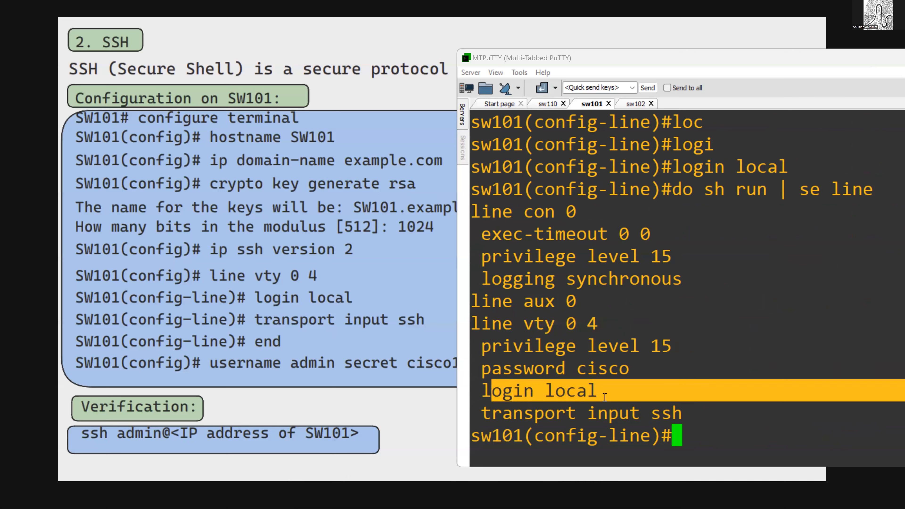
- Highlight the VTY lines' transport input ssh entry and retry the telnet connection to 192.168.1.2 from sw110
left_click_drag(524, 413, 694, 408)
left_click(694, 408)
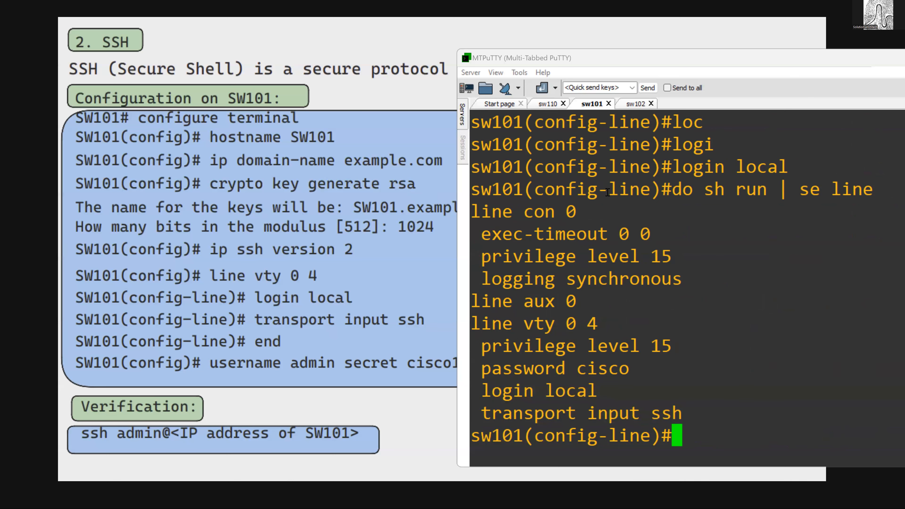
left_click(548, 104)
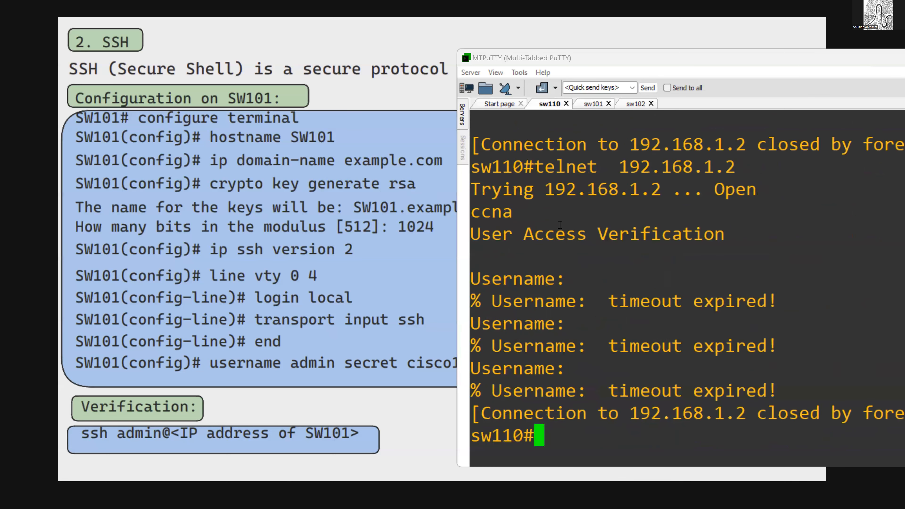
key("Up")
key("Return")
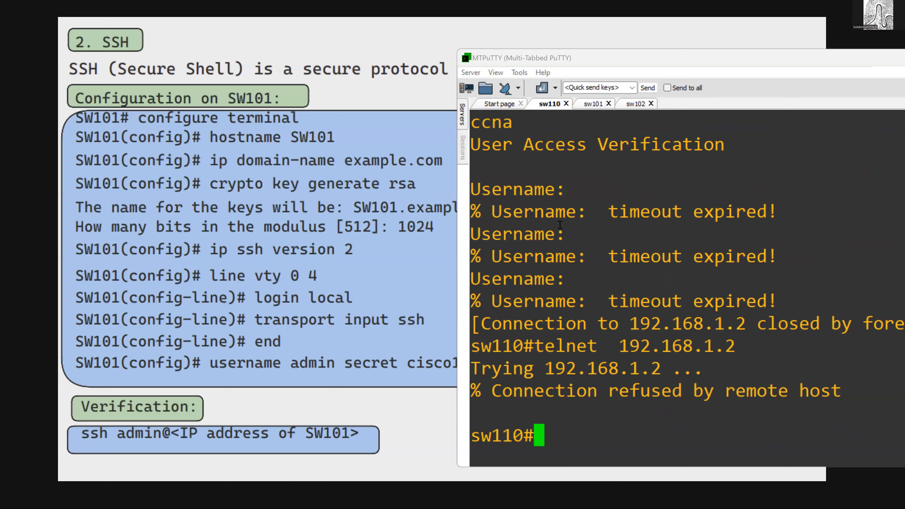
- Open an SSH session from sw110 with ssh -l cisco 192.168.1.2, enter the account password and check the remote prompt
type("ssh")
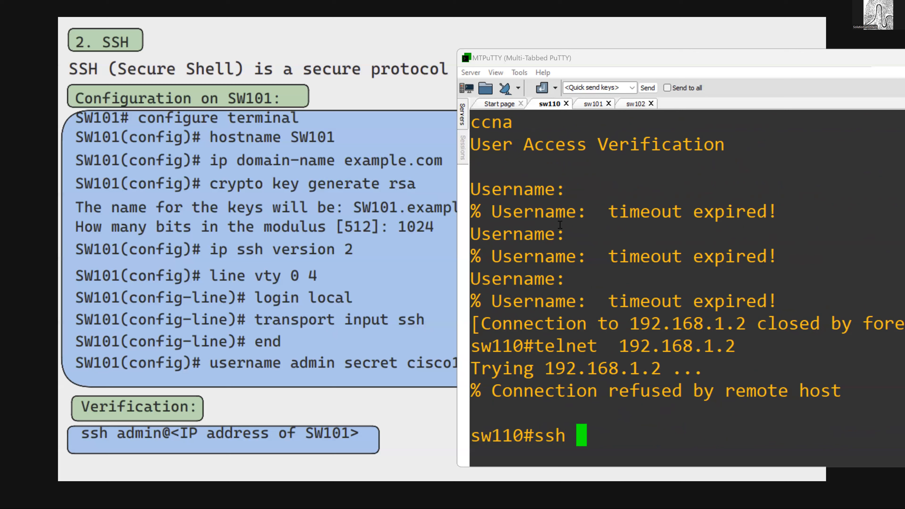
type("cisco@")
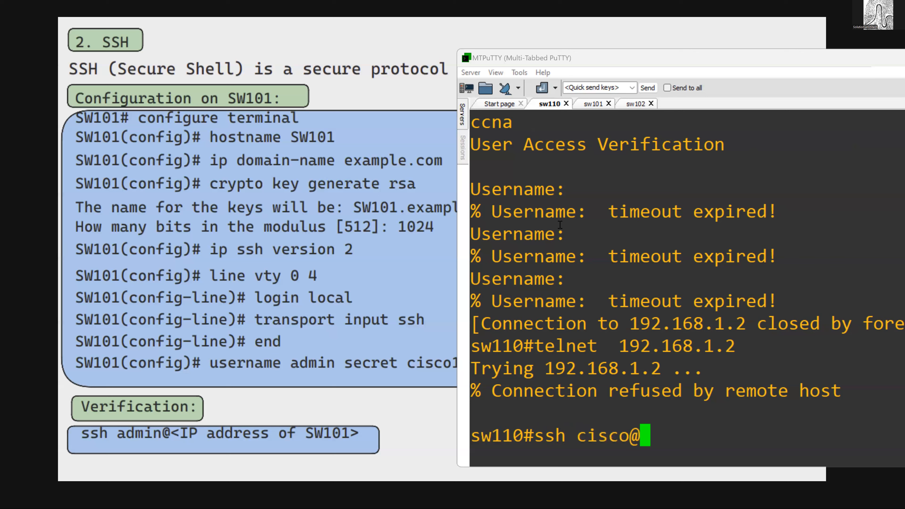
type("192.16")
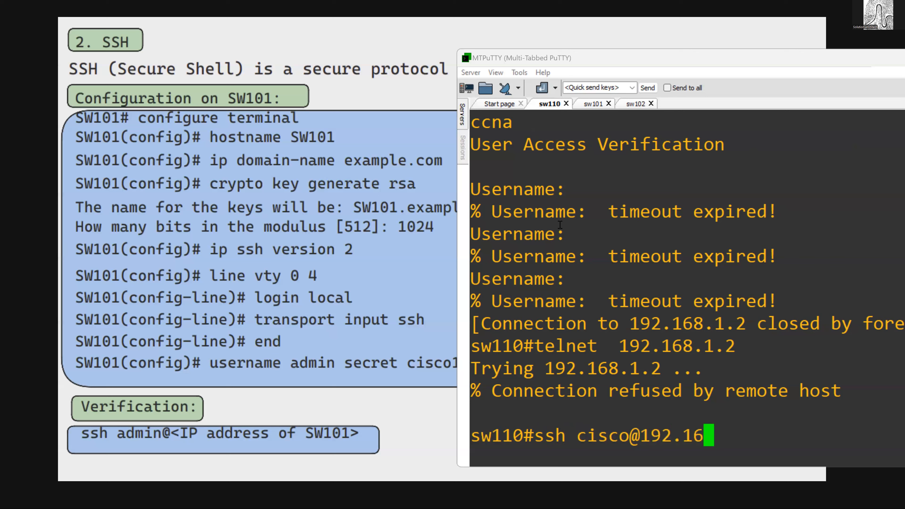
type("8.1.2")
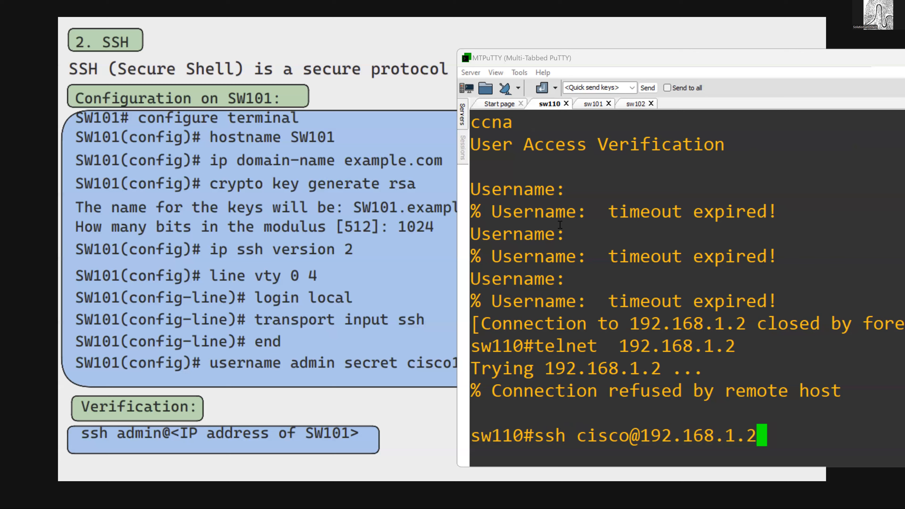
key("BackSpace")
key("BackSpace")
key("BackSpace")
key("BackSpace")
key("BackSpace")
key("BackSpace")
key("BackSpace")
key("BackSpace")
key("BackSpace")
key("BackSpace")
key("BackSpace")
key("BackSpace")
key("BackSpace")
key("BackSpace")
key("BackSpace")
key("BackSpace")
key("BackSpace")
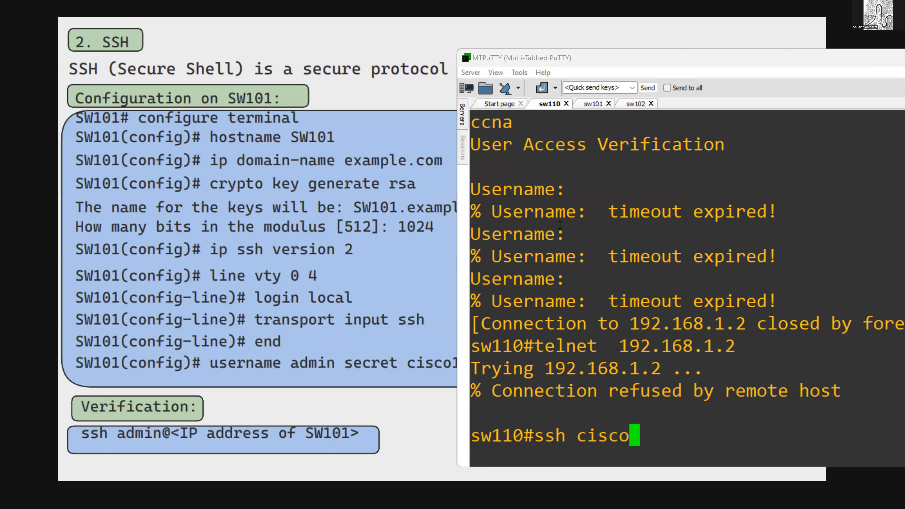
type("-l ")
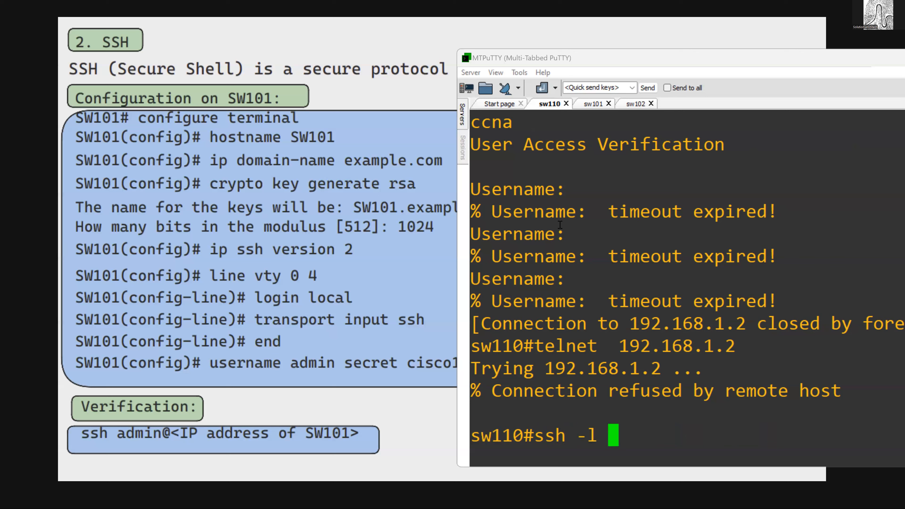
type("cisc")
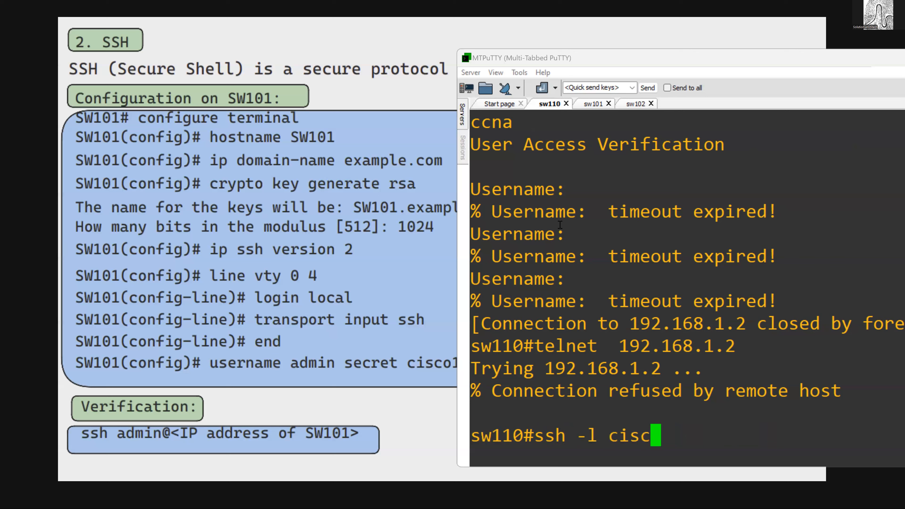
type("o 192.168.1.2")
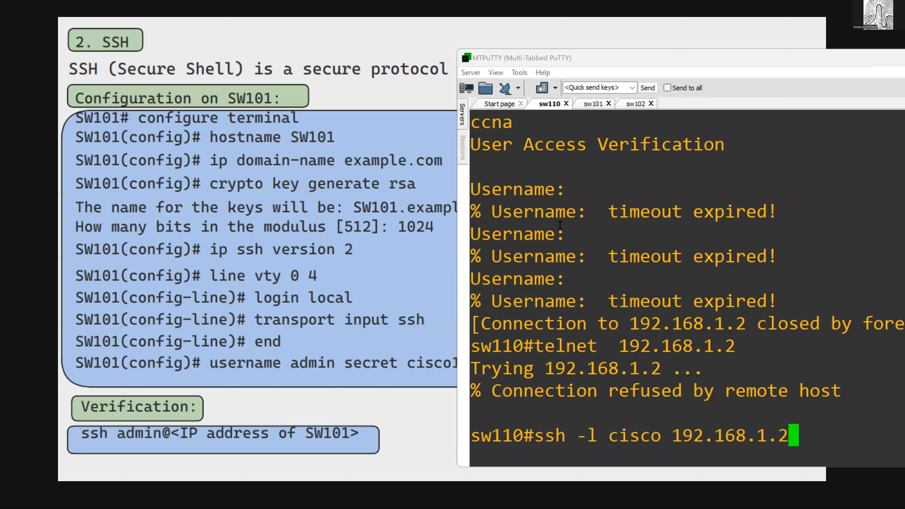
key("Return")
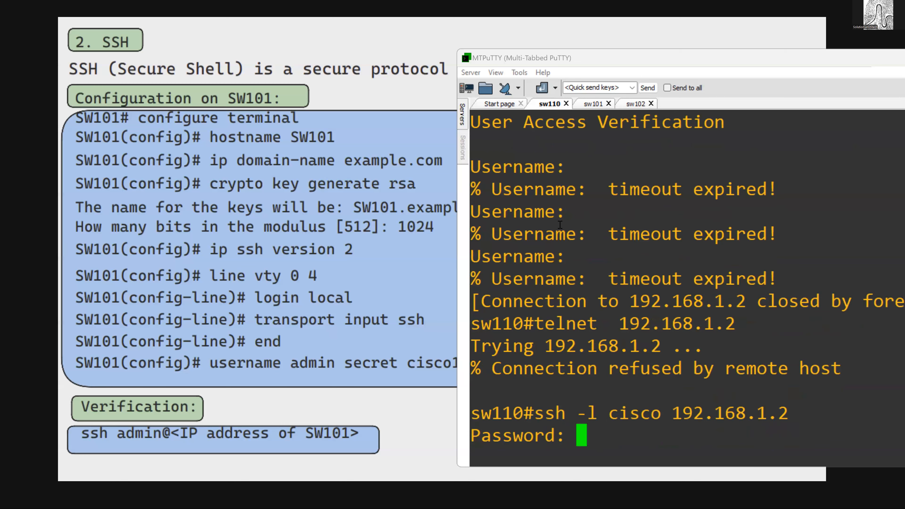
key("Return")
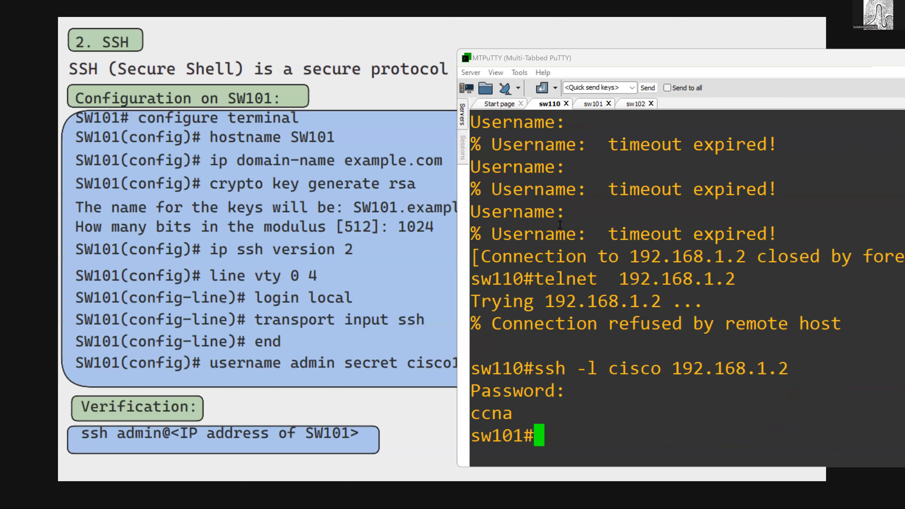
key("Return")
- Leave configuration mode in the sw101 session, run show users and examine the VTY session's full row
key("Return")
key("Return")
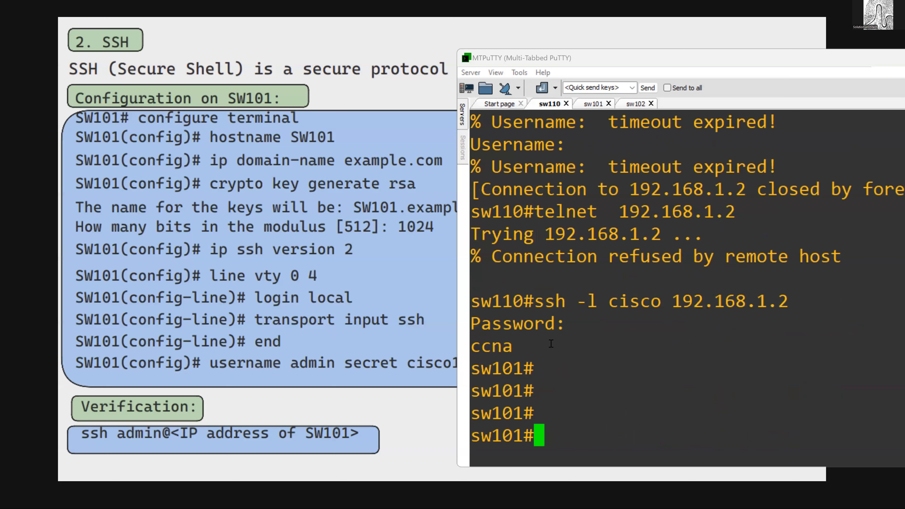
left_click_drag(492, 369, 521, 396)
left_click(524, 392)
left_click(585, 105)
type("end")
key("Return")
type("show use")
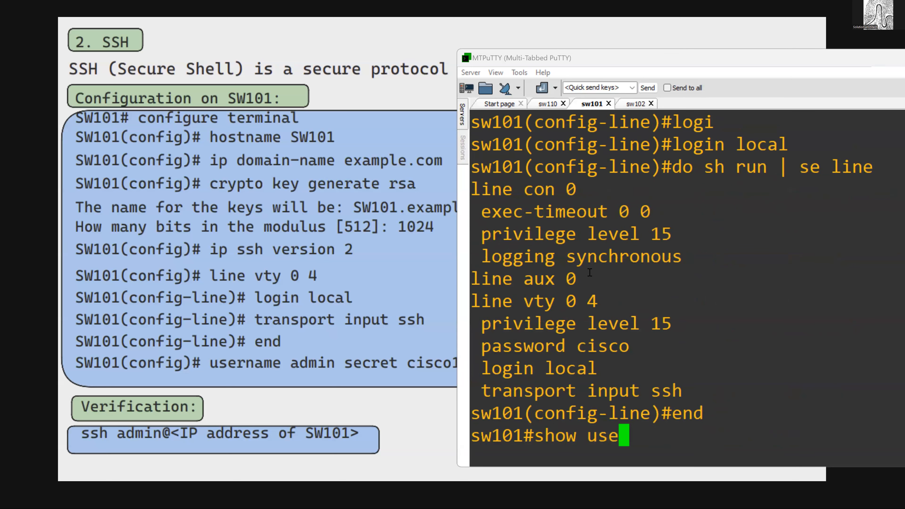
key("Tab")
key("Return")
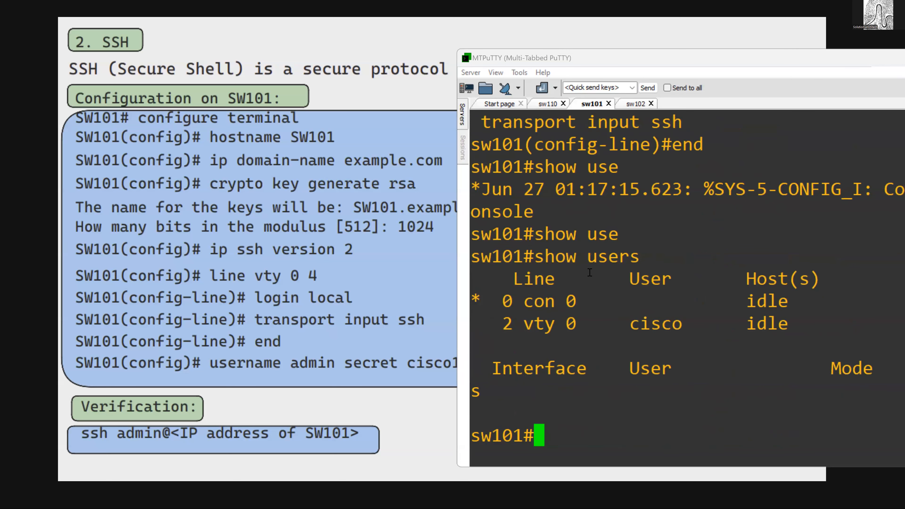
double_click(633, 330)
left_click_drag(526, 307, 702, 379)
left_click(707, 381)
left_click(737, 63)
left_click_drag(737, 63, 531, 55)
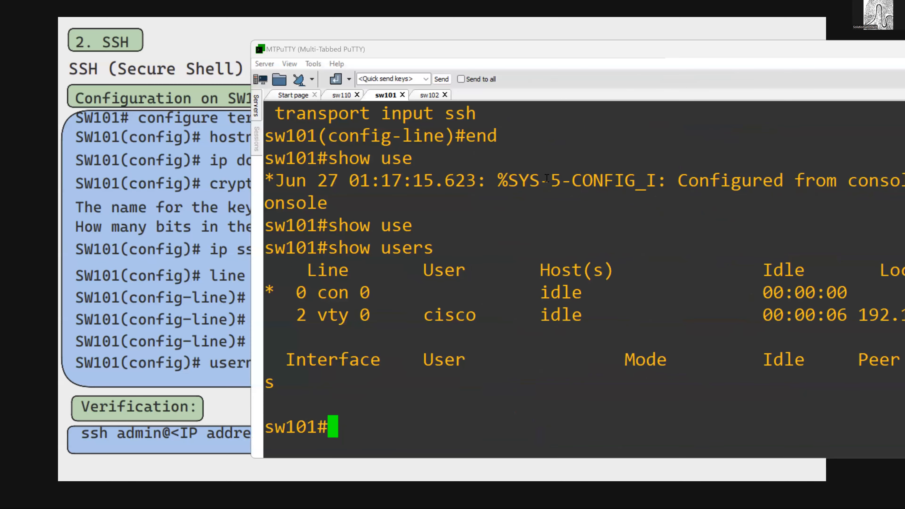
- Display the switch's TCP connection details with show tcp tcb and page through to the end
type("sho")
key("Tab")
type("tc")
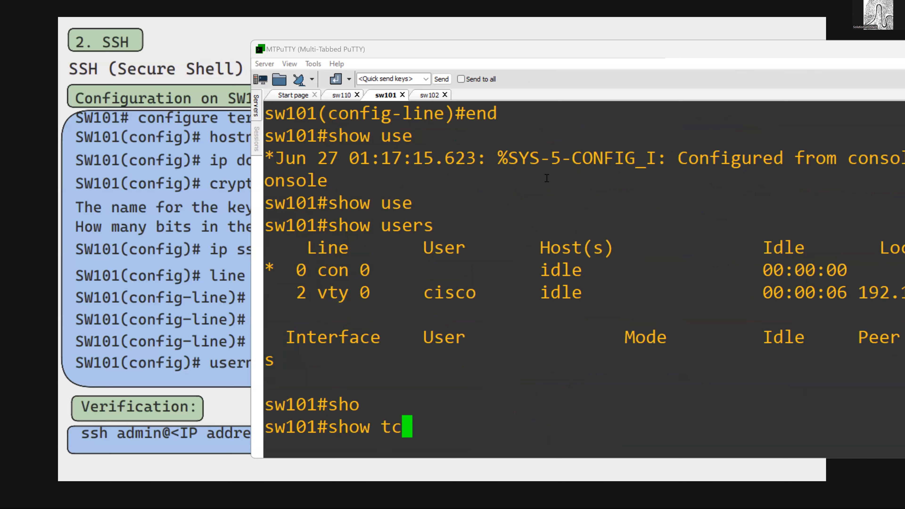
type("p tcb ?")
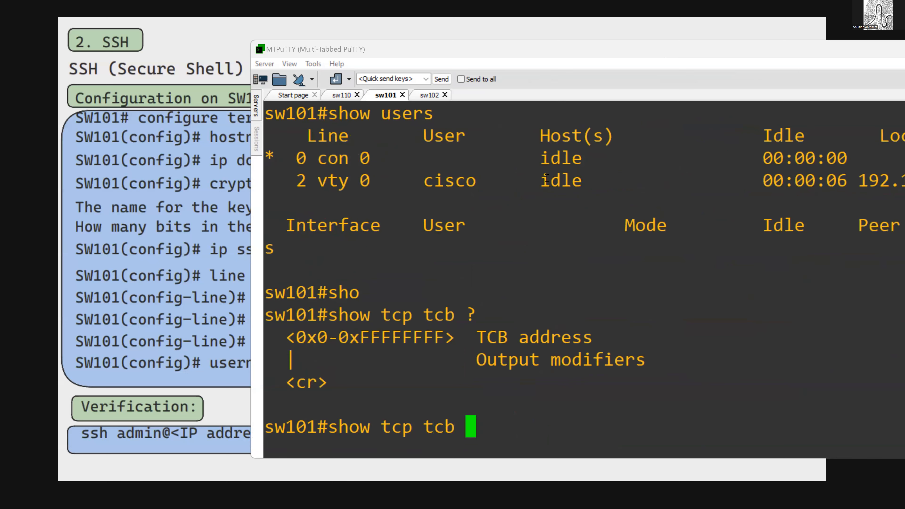
key("Return")
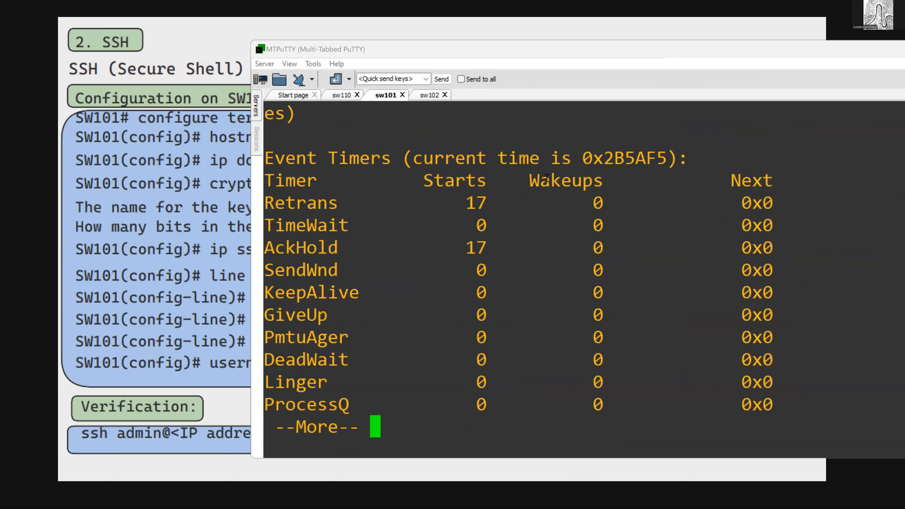
key("space")
key("space")
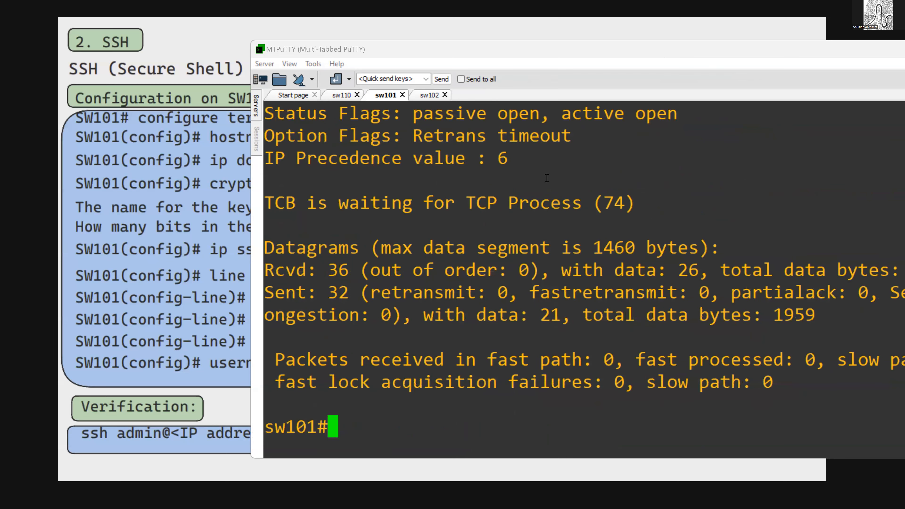
- List the available options for show tcp tcb and for show tcp
key("Up")
type("?")
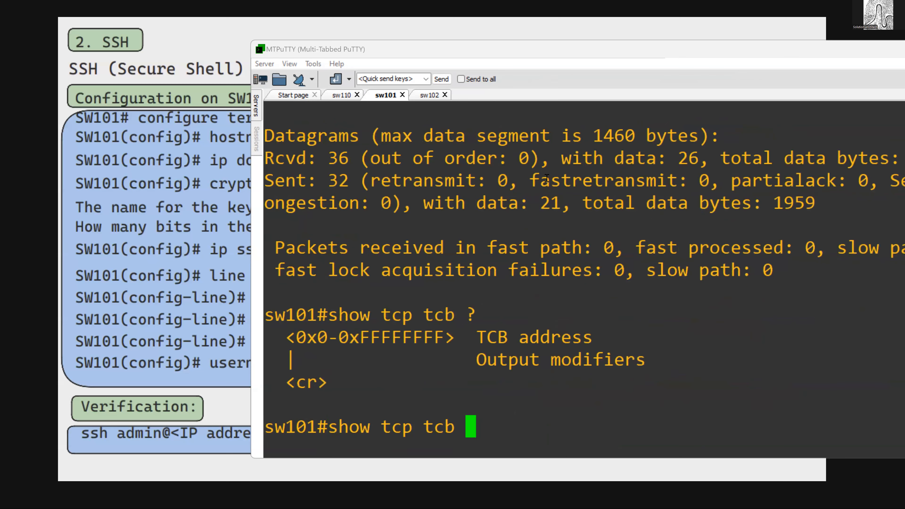
key("BackSpace")
key("BackSpace")
key("BackSpace")
key("BackSpace")
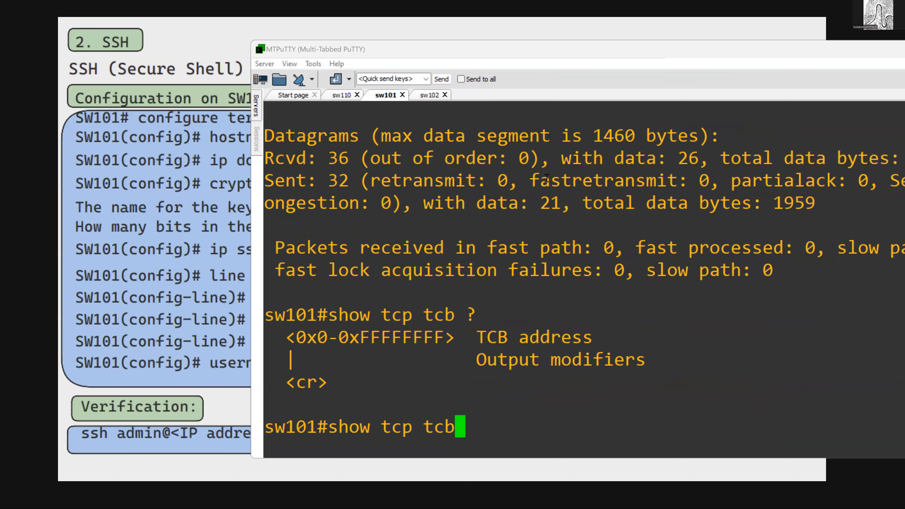
type("?")
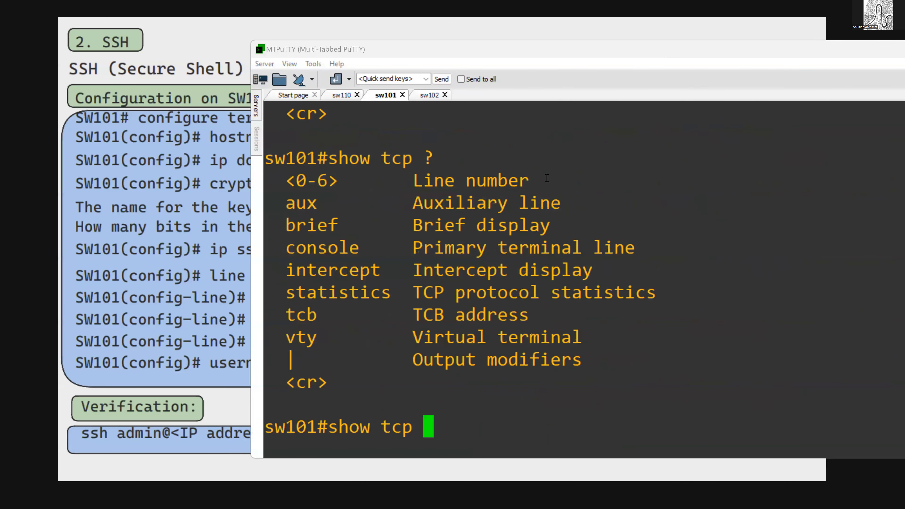
type("vty ?")
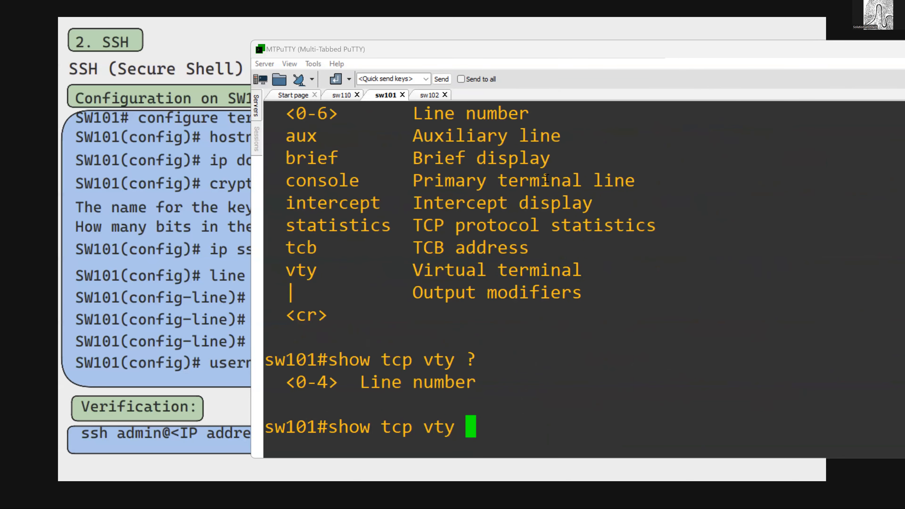
type("0")
- Display the TCP connection on the first virtual terminal with show tcp vty 0 and page through to the end
key("Return")
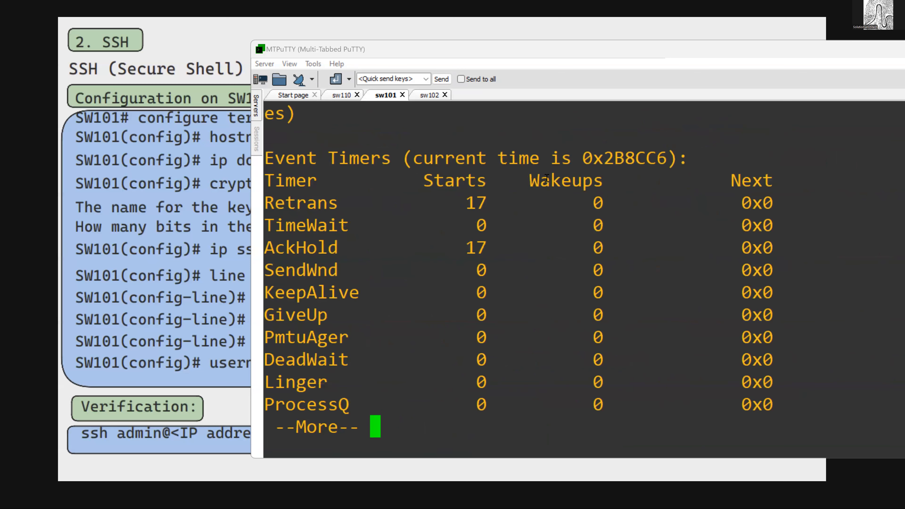
key("space")
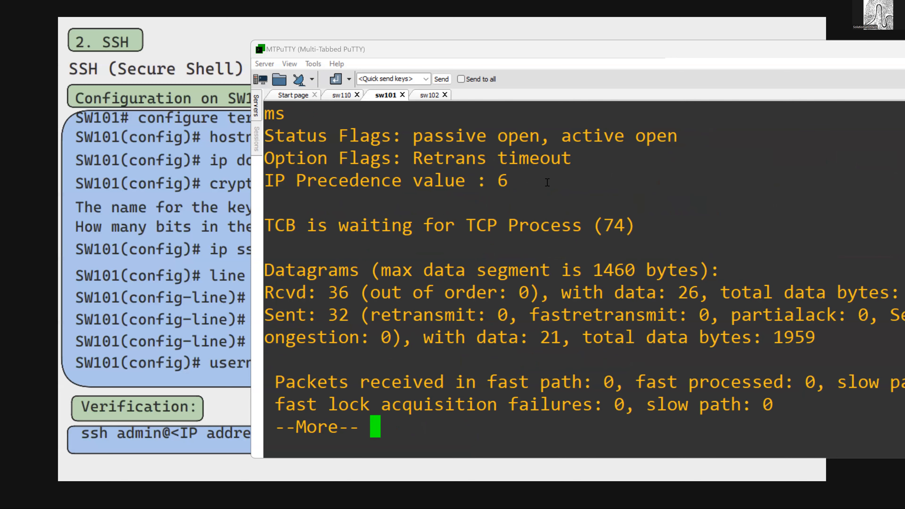
key("space")
- List the available options for show tcp vty 0, show tcp vty and show tcp
key("Up")
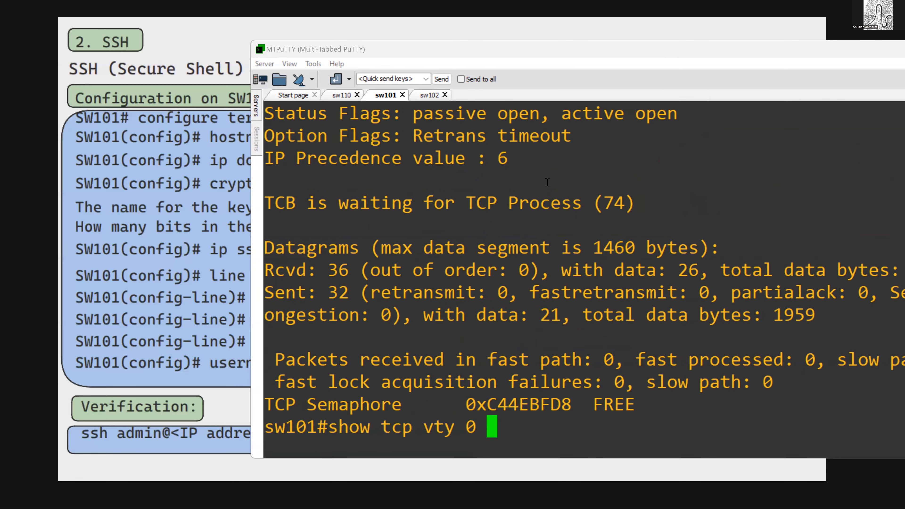
type("?")
key("BackSpace")
key("BackSpace")
type("?")
key("BackSpace")
key("BackSpace")
key("BackSpace")
key("BackSpace")
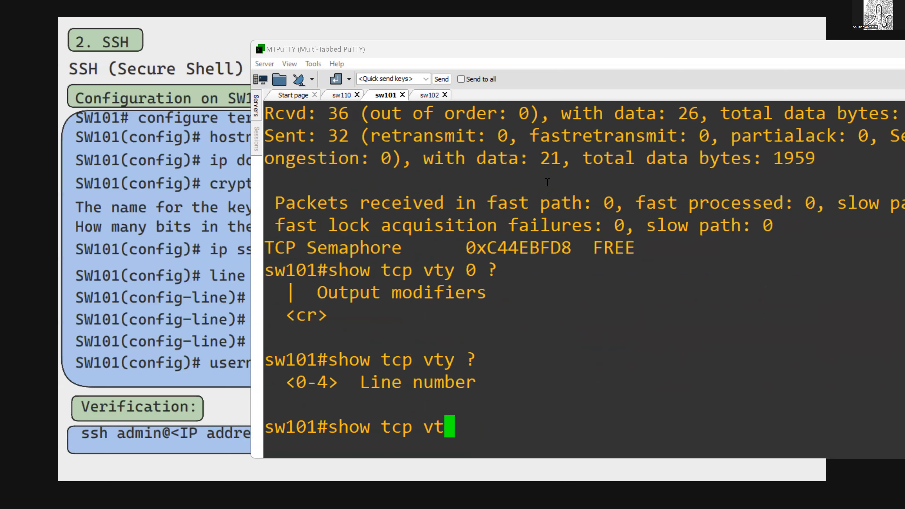
type("?")
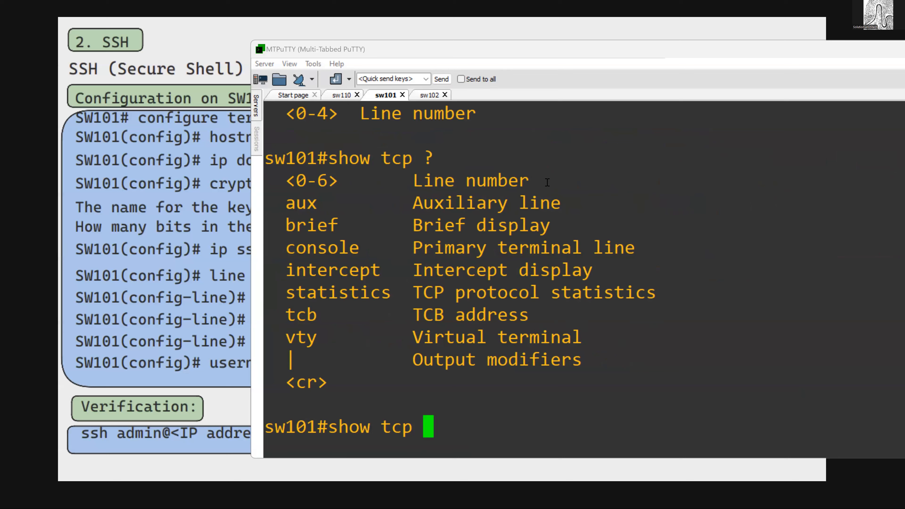
type("v")
key("Tab")
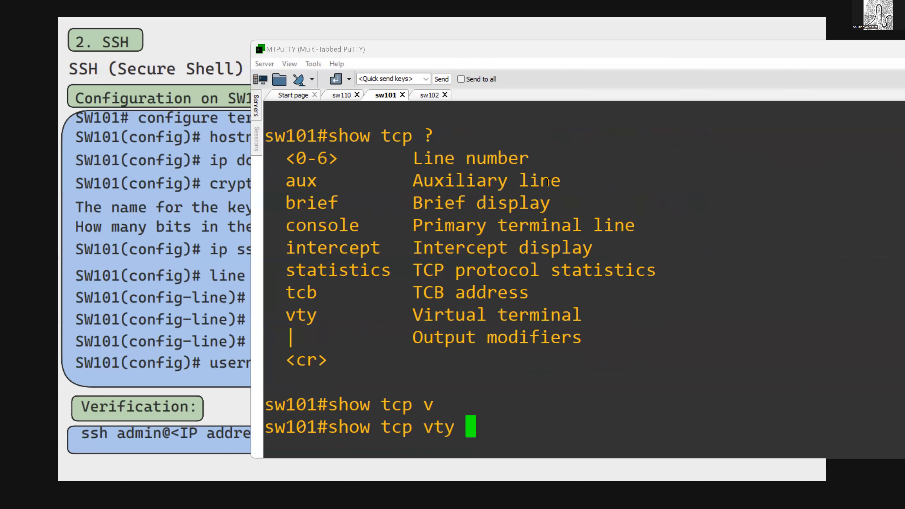
key("BackSpace")
key("BackSpace")
key("BackSpace")
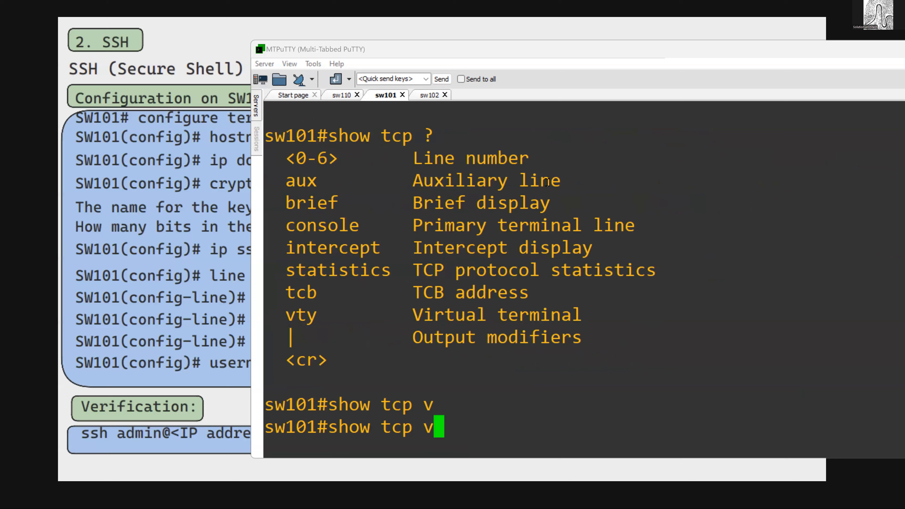
type("b")
key("BackSpace")
key("BackSpace")
- Check the options of show tcp brief and run it to list the active TCP connections
type("brief")
key("Tab")
type("?")
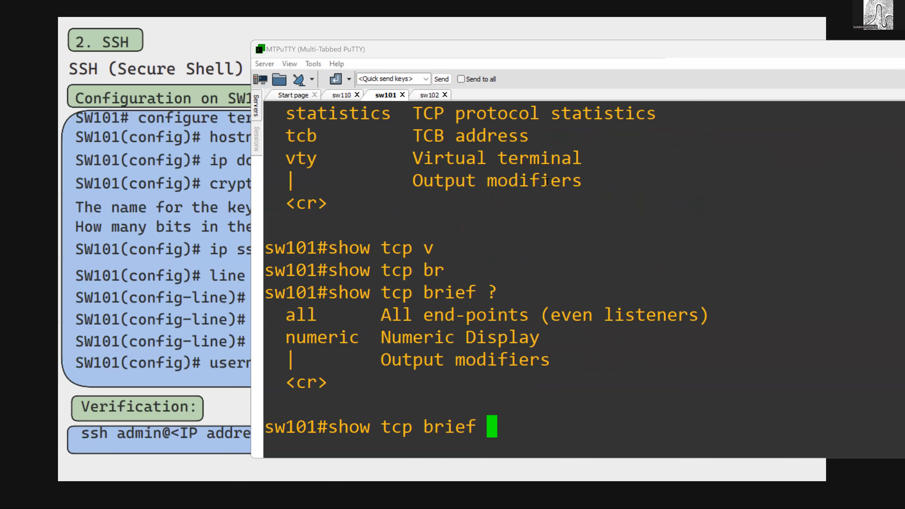
key("Return")
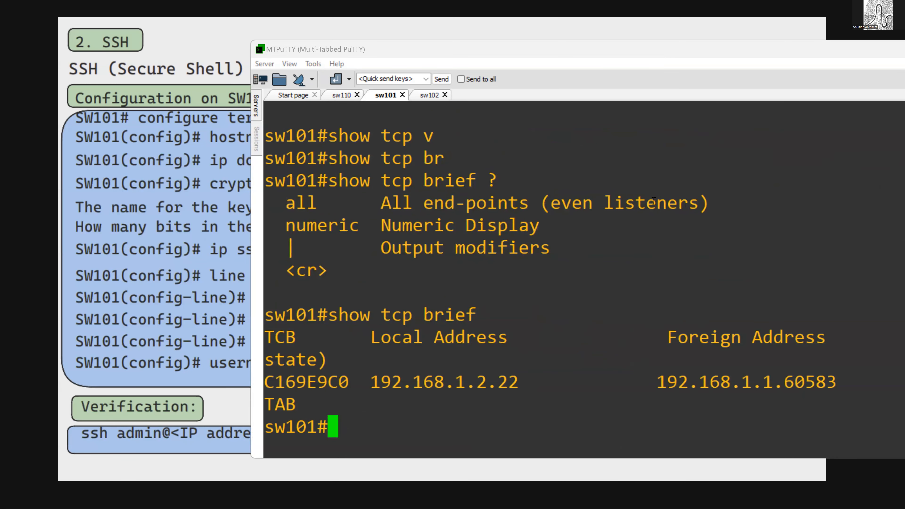
- Highlight the connection's local address with its port number and its foreign address in the show tcp brief output
left_click_drag(382, 383, 434, 384)
left_click_drag(652, 384, 838, 383)
left_click_drag(500, 385, 522, 381)
left_click(541, 385)
left_click_drag(287, 373, 283, 382)
left_click(302, 397)
- Display the details of TCP control block C169E9C0 with show tcp tcb and highlight the datagram statistics in the output
key("Up")
key("Up")
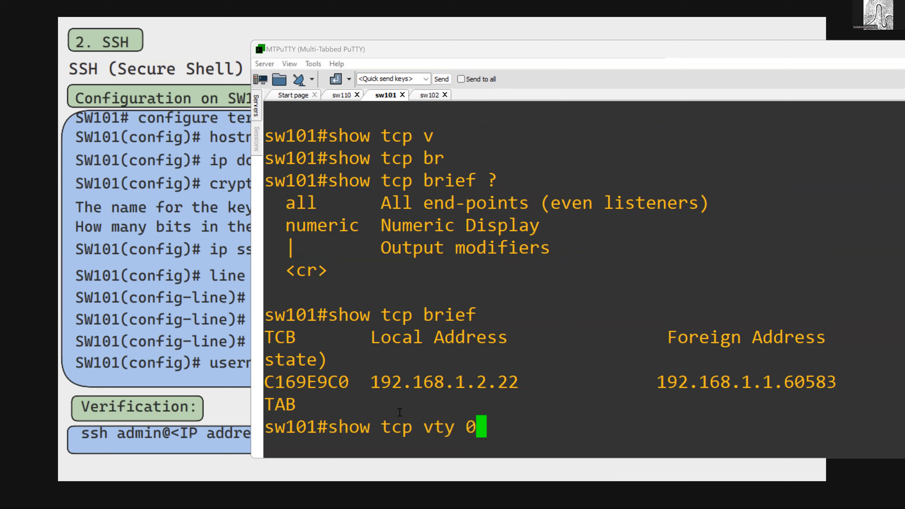
key("BackSpace")
key("BackSpace")
key("BackSpace")
key("BackSpace")
key("BackSpace")
type("tcb")
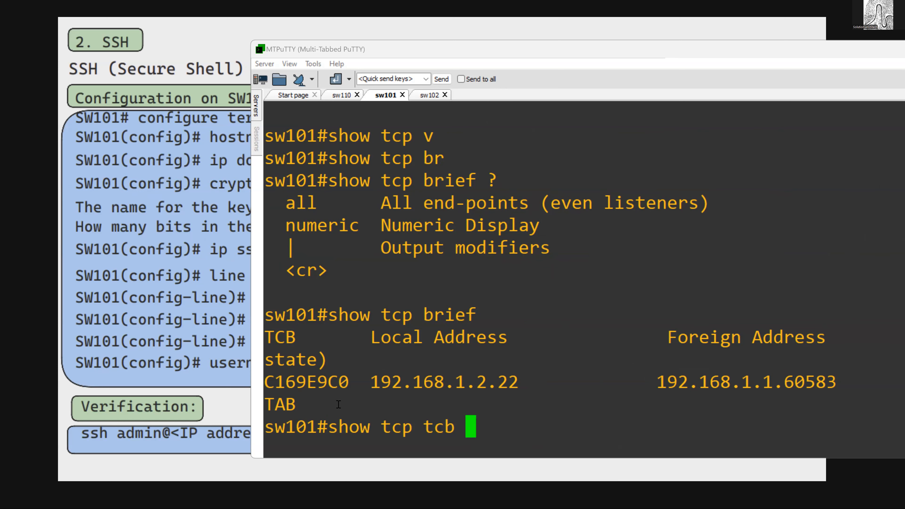
double_click(311, 381)
right_click(386, 375)
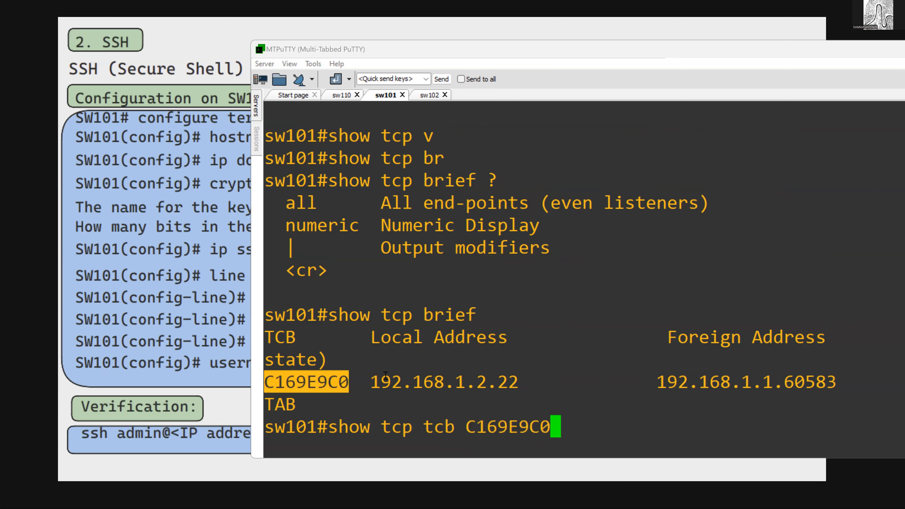
key("Return")
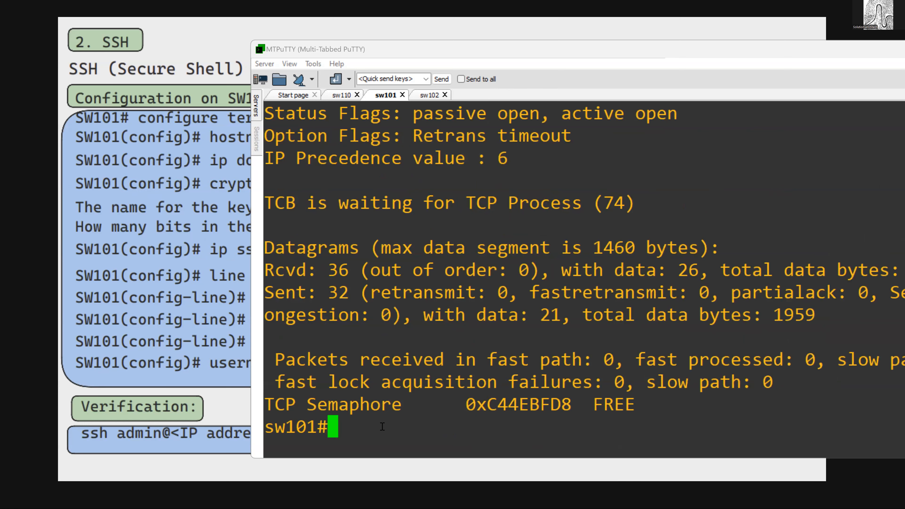
left_click_drag(299, 231, 573, 397)
left_click(509, 399)
- Switch to the presentation and point out the SSH configuration commands, including the domain name and RSA key lines
left_click(237, 250)
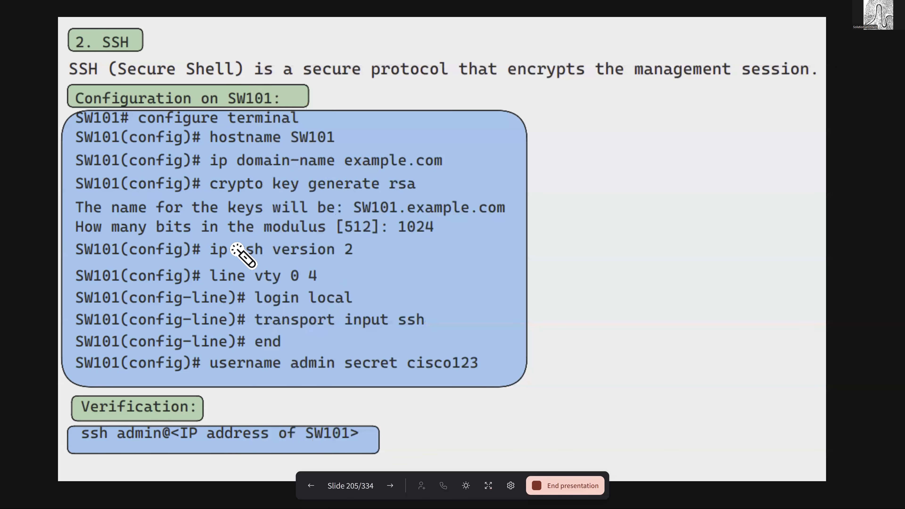
left_click_drag(431, 119, 518, 275)
left_click_drag(524, 354, 521, 373)
left_click_drag(438, 131, 503, 349)
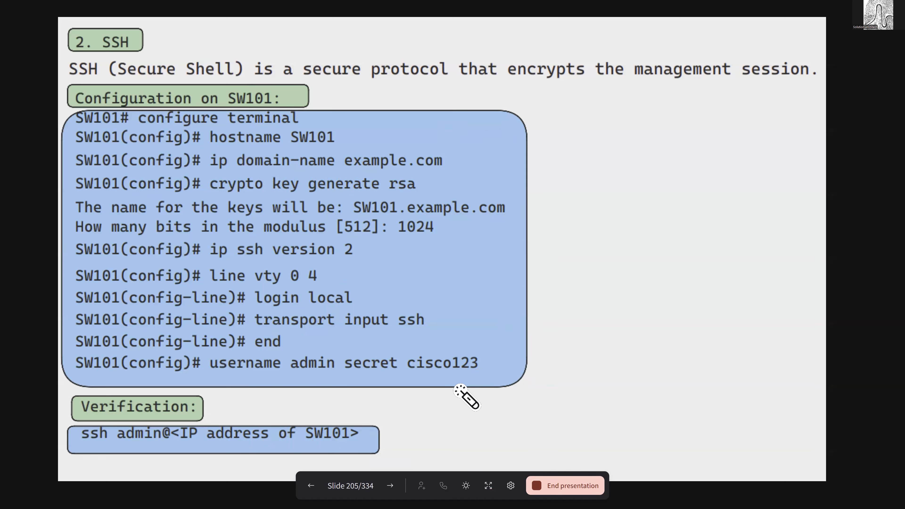
left_click_drag(352, 170, 394, 164)
left_click_drag(391, 196, 432, 183)
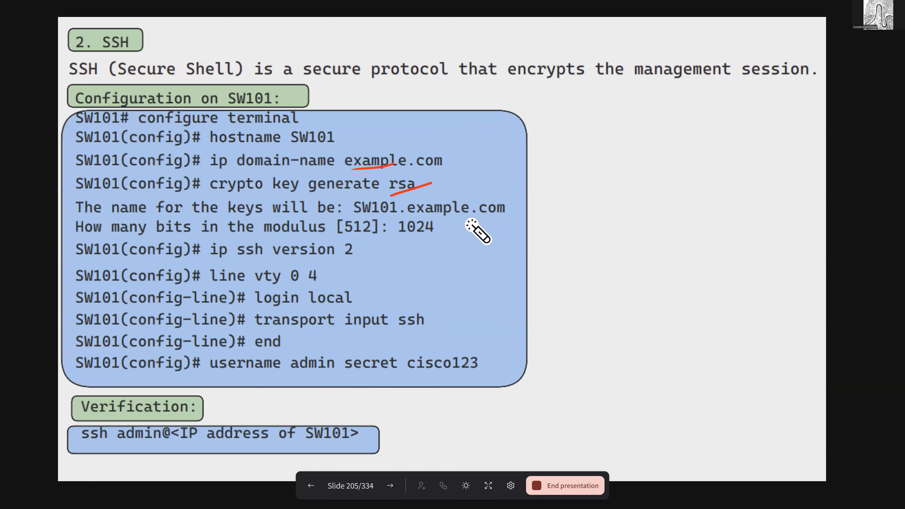
- Advance to the HTTP and HTTPS slide and point out the ip http server and ip http secure-server commands
left_click(393, 486)
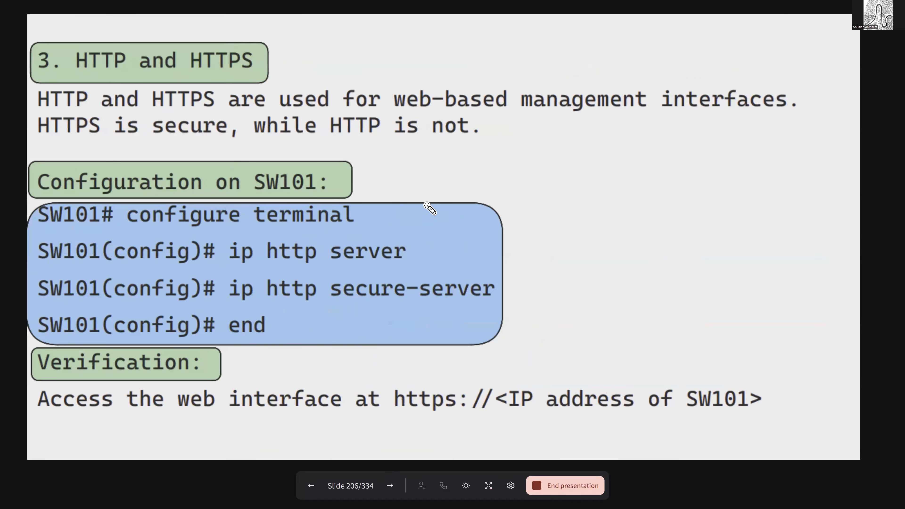
left_click_drag(452, 142, 515, 135)
left_click_drag(502, 252, 529, 251)
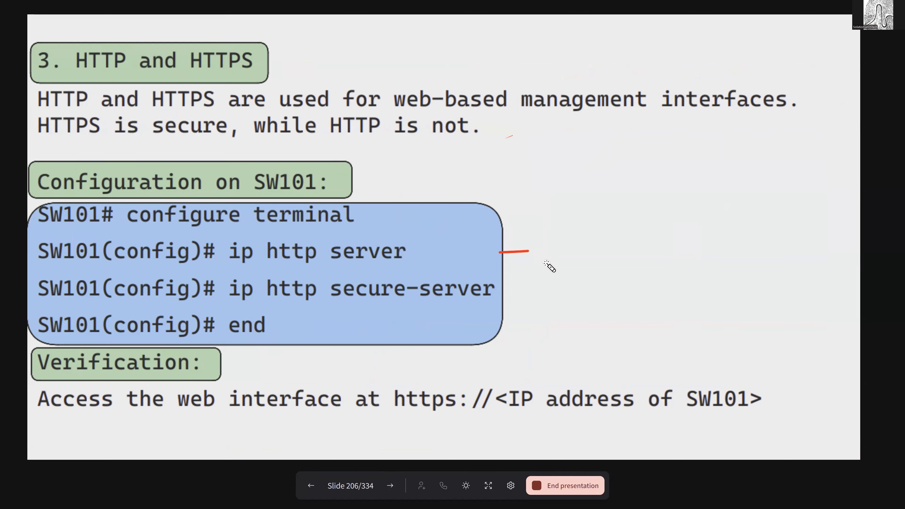
mouse_move(258, 223)
left_mouse_down()
mouse_move(187, 242)
mouse_move(420, 258)
mouse_move(312, 235)
left_mouse_up()
left_click_drag(345, 284, 484, 274)
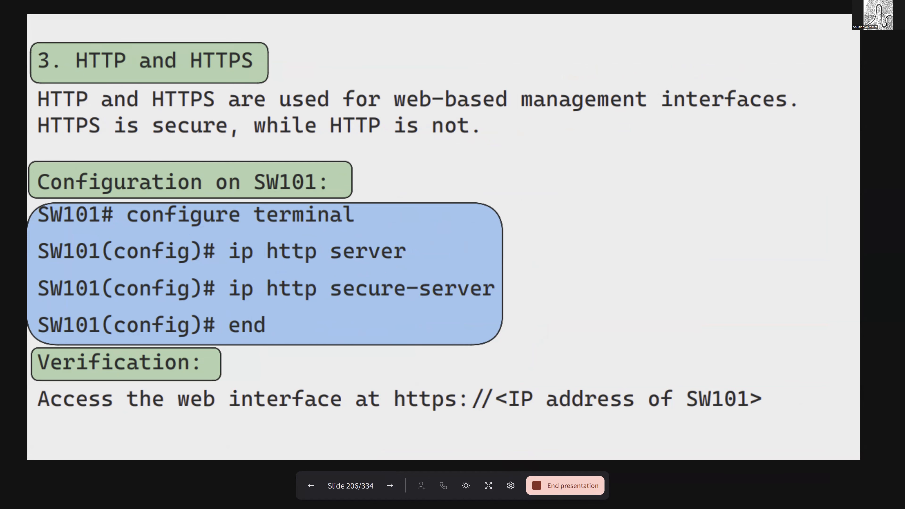
- Switch to MTPuTTY, enter global configuration mode on sw101 and enable the web server with ip http server
key("alt+Tab")
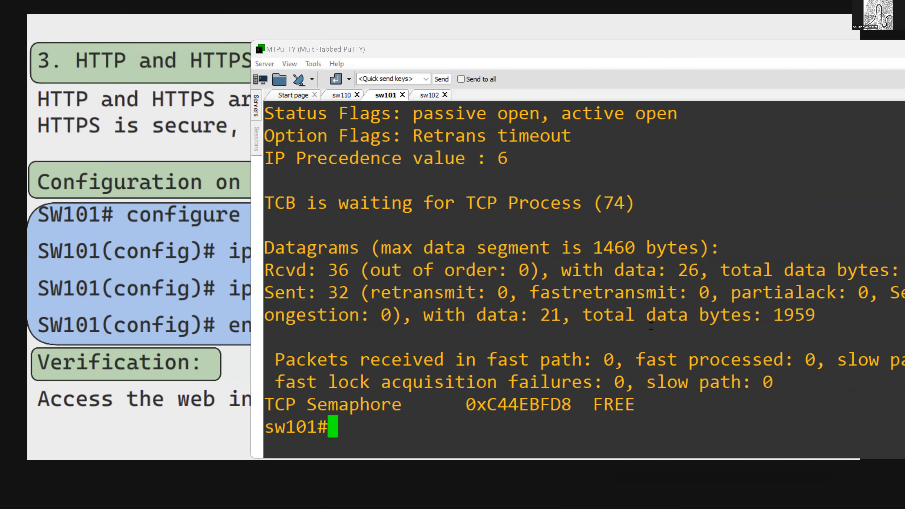
type("conf t")
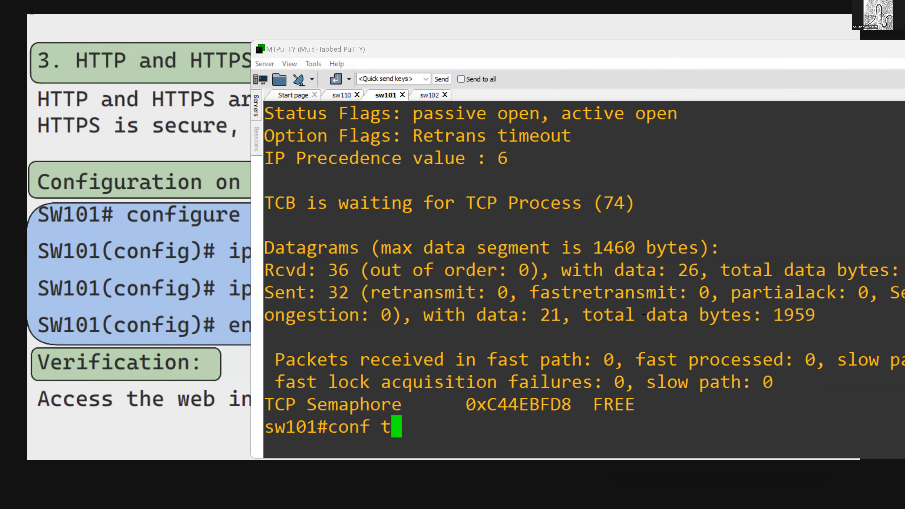
key("Return")
type("ip http se")
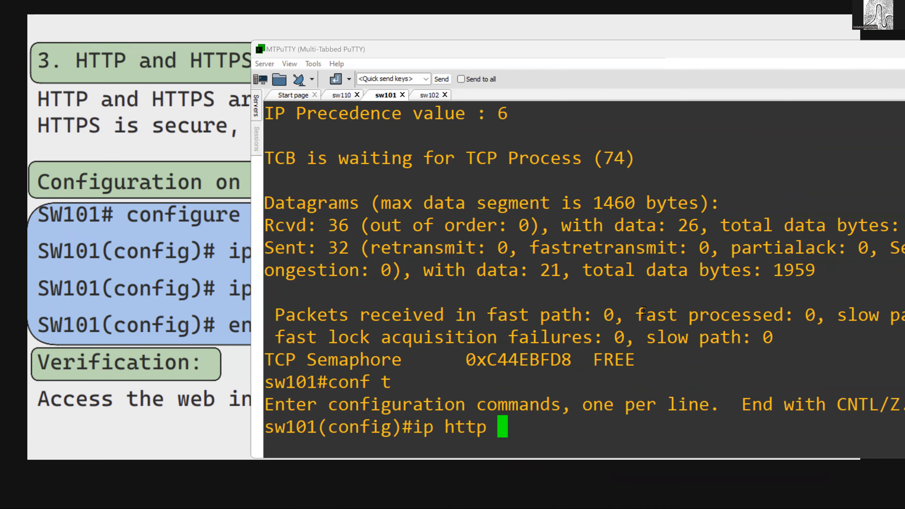
key("Tab")
type("r")
key("Tab")
key("Return")
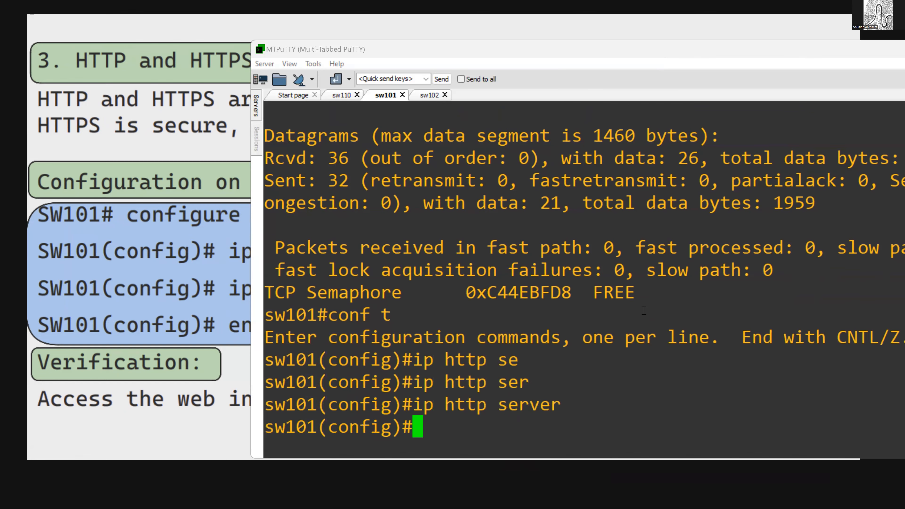
- Enable HTTPS management on sw101 with ip http secure-server
type("ip http s")
key("BackSpace")
type("p sec")
key("Tab")
type("se")
key("Tab")
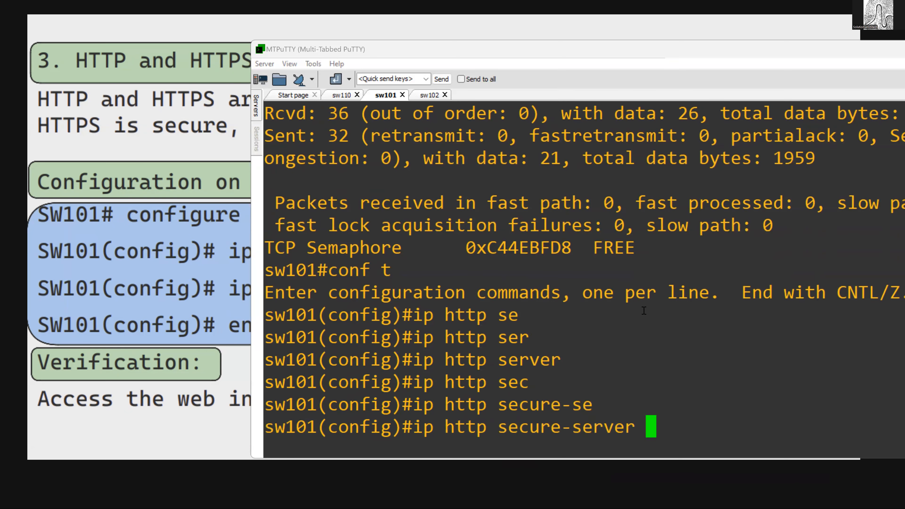
key("Return")
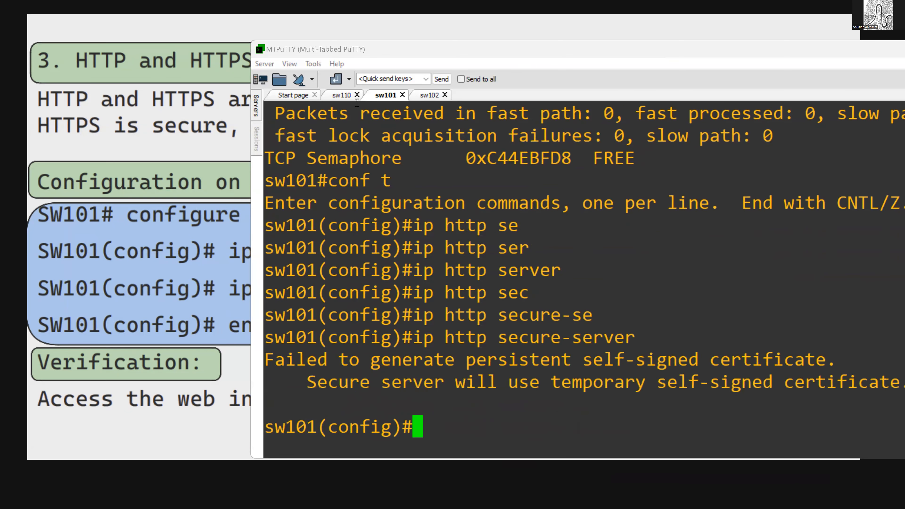
- Exit the SSH session to sw101 that is open in the sw110 terminal
left_click(335, 100)
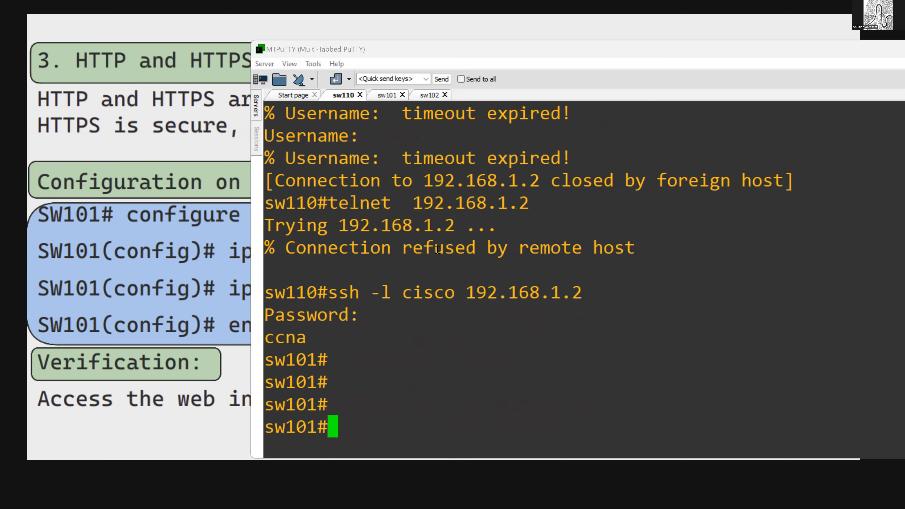
type("exit")
key("Return")
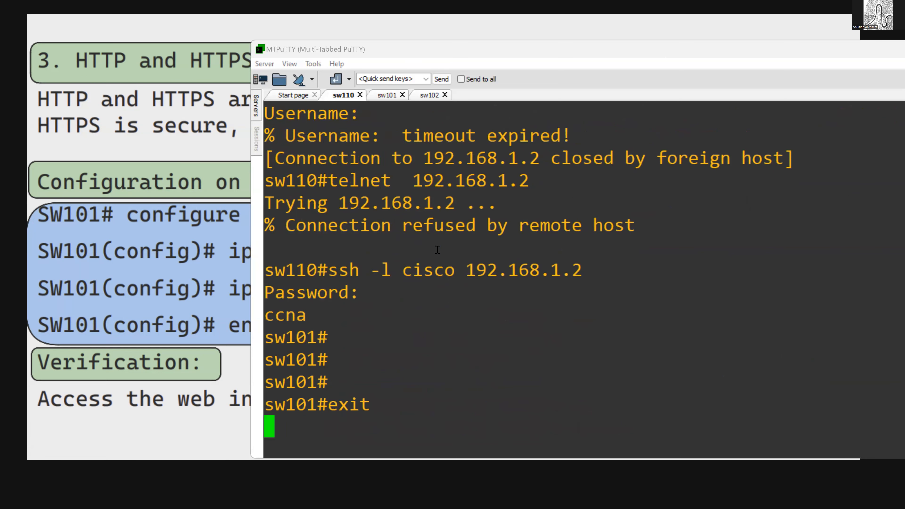
- Test HTTP access from sw110 by running telnet 192.168.1.2 80 and highlight the port status
type("tel")
key("Tab")
type("192.168.1.2 80")
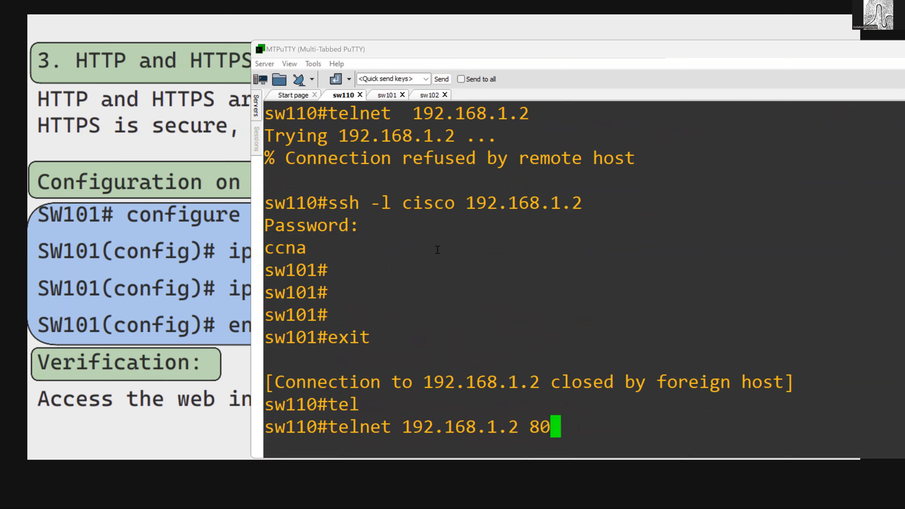
key("Return")
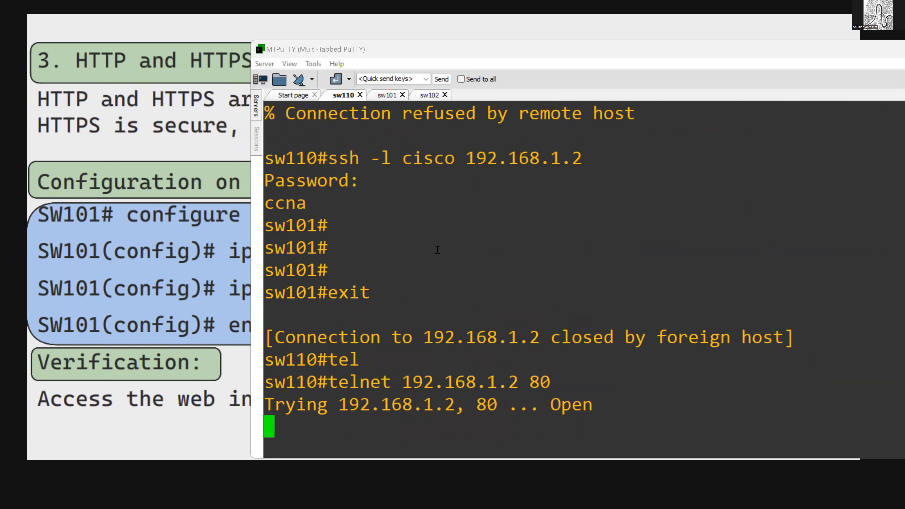
left_click_drag(553, 404, 595, 407)
left_click(594, 407)
- End the telnet session to port 80 by sending break sequences and an empty request line
key("ctrl+c")
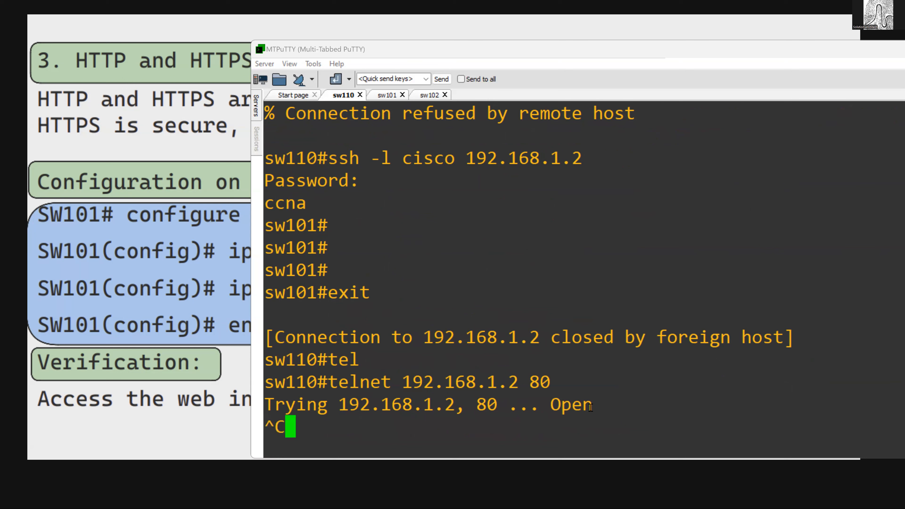
key("ctrl+z")
key("ctrl+x")
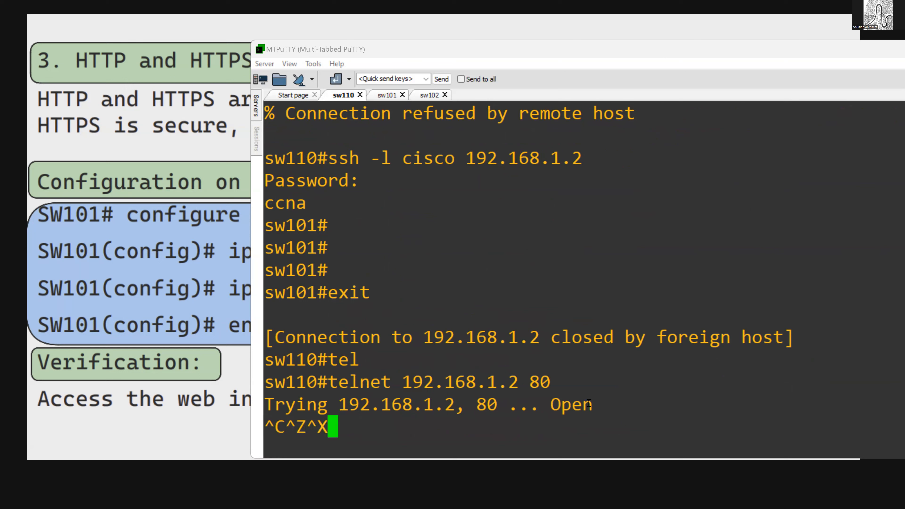
key("ctrl+z")
key("ctrl+c")
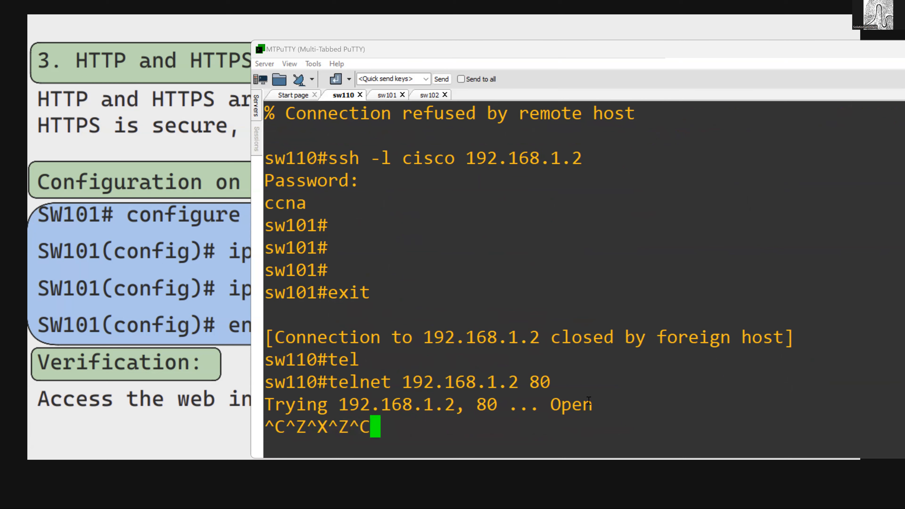
key("Return")
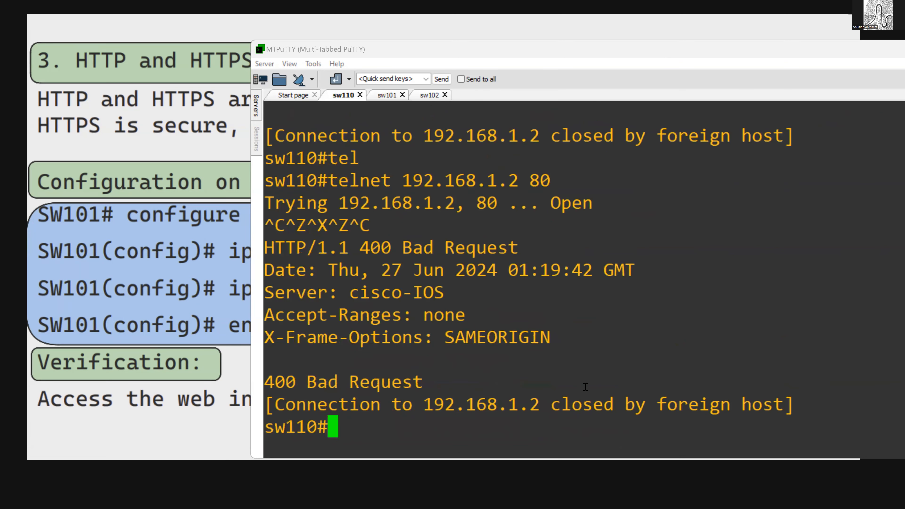
- Test HTTPS access from sw110 by running telnet 192.168.1.2 443
key("Up")
key("BackSpace")
key("BackSpace")
type("443")
key("Return")
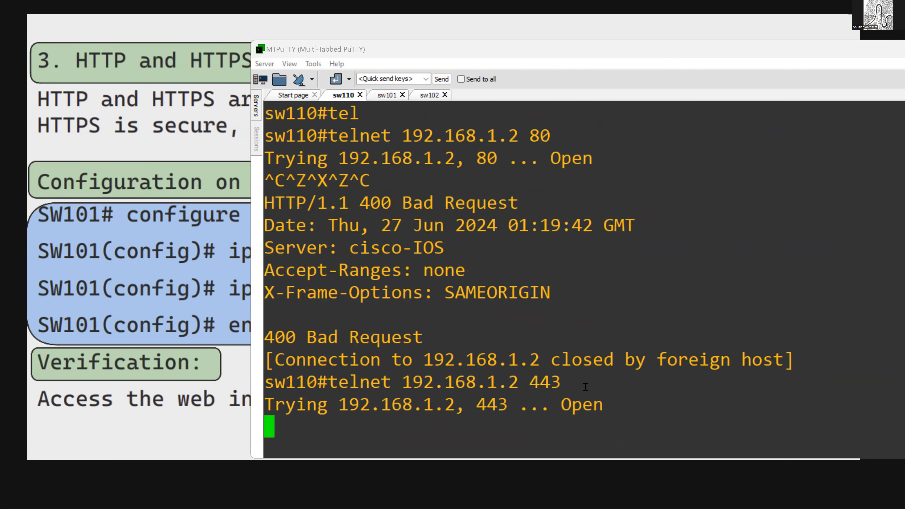
- Return to the sw101 session and leave configuration mode with end
left_click(393, 93)
left_click(393, 95)
type("end")
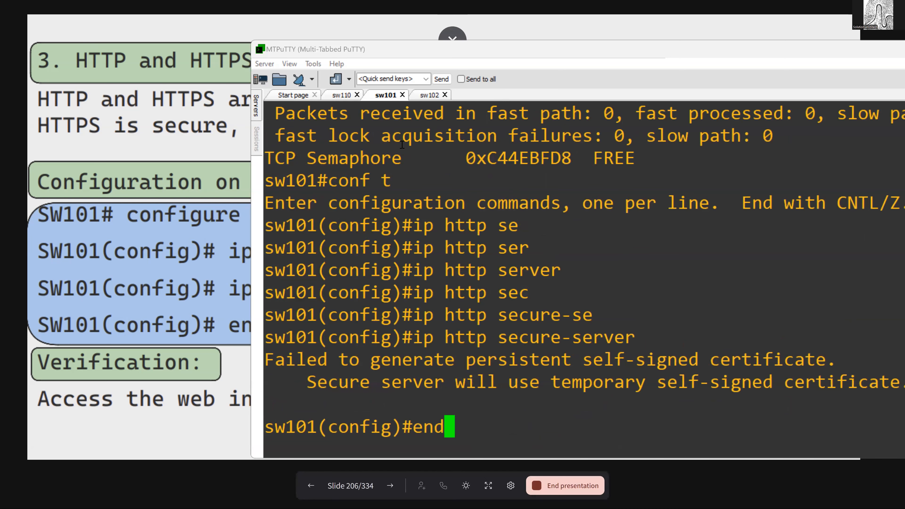
key("Return")
- Try to list the options of debug tcp on sw101, then remove the tcp keyword
type("deb")
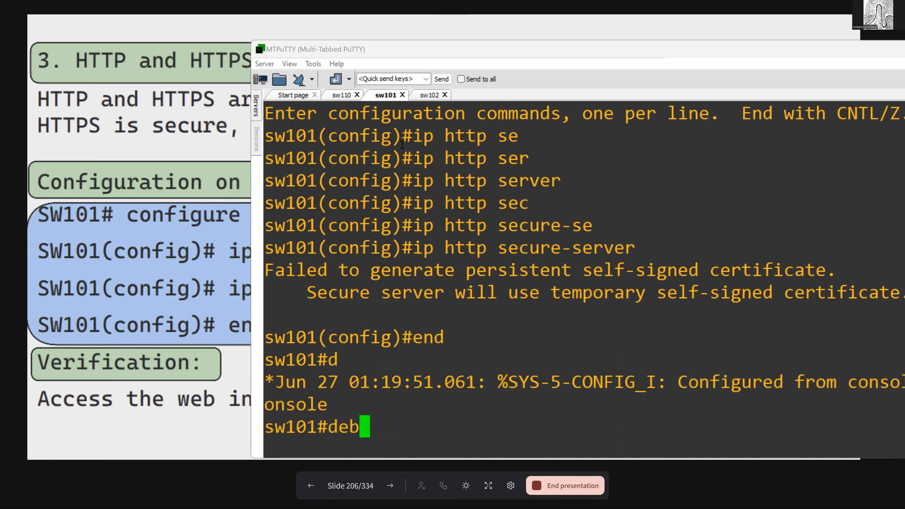
key("Tab")
type("ip")
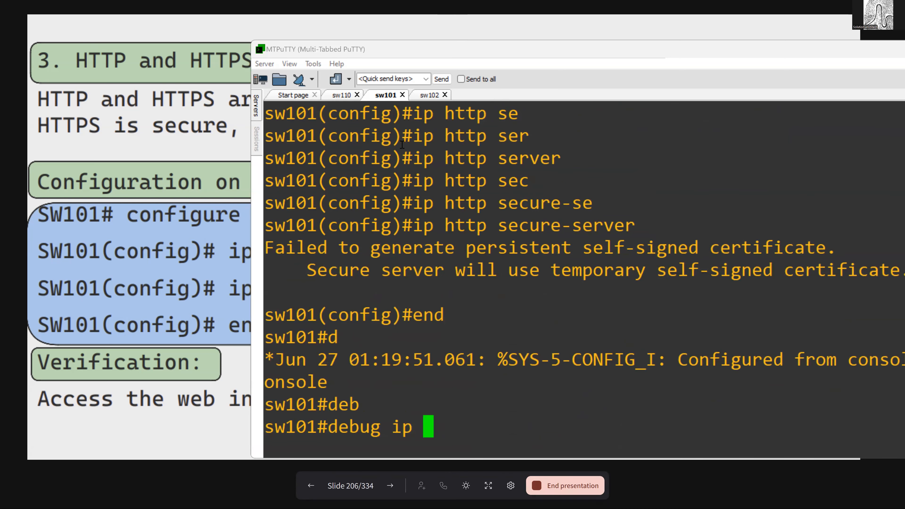
key("BackSpace")
key("BackSpace")
key("BackSpace")
type("tc")
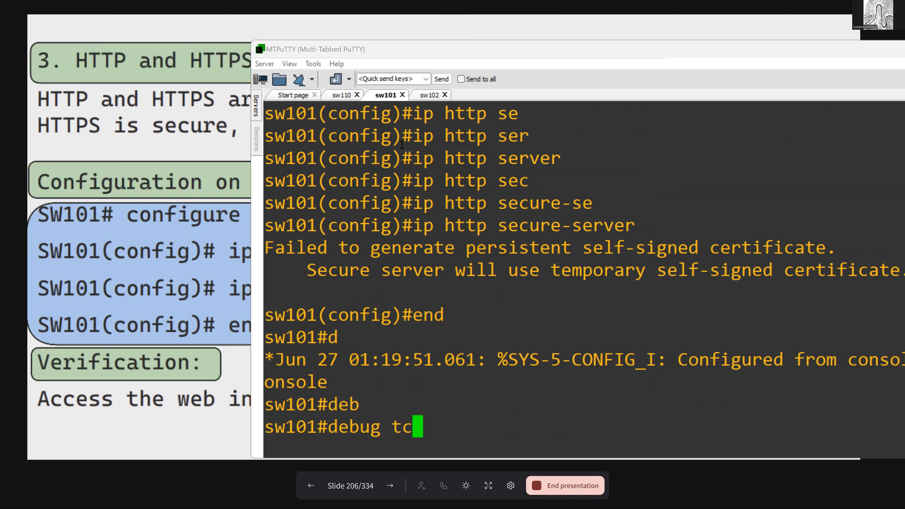
key("Tab")
type("p ?")
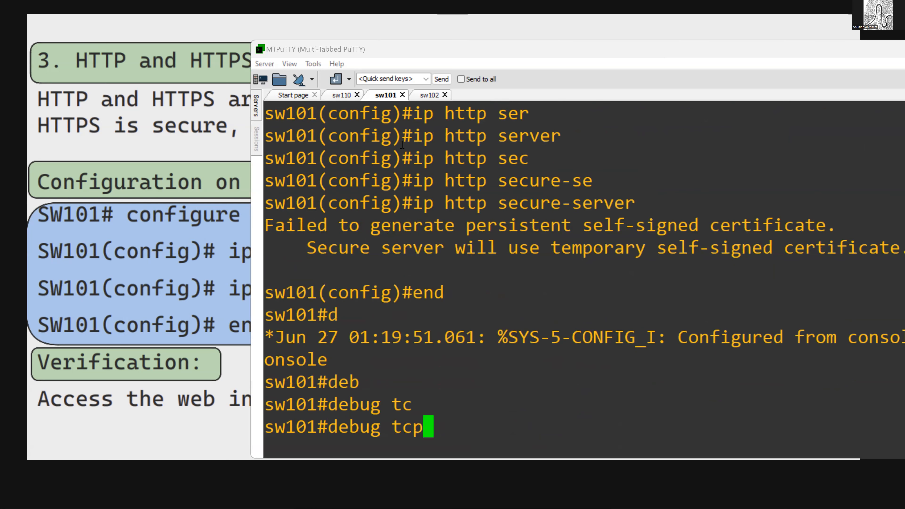
key("BackSpace")
key("BackSpace")
key("BackSpace")
key("BackSpace")
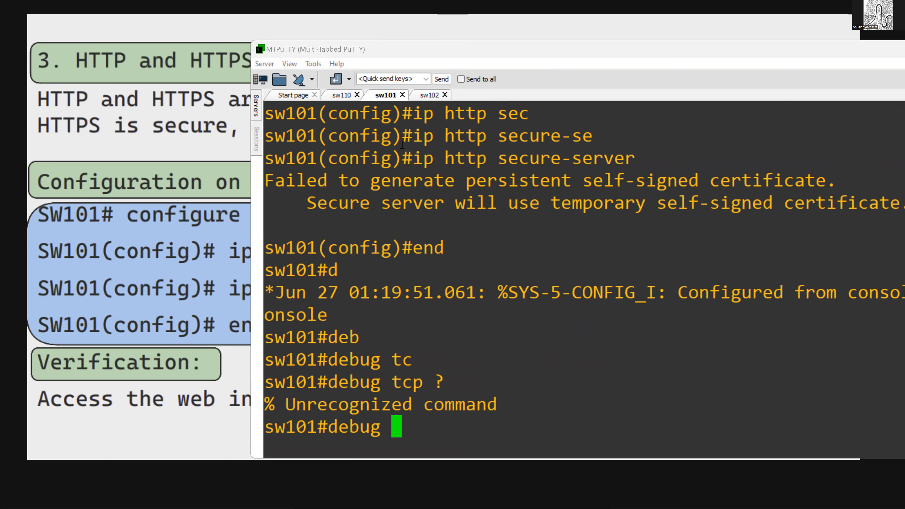
- List the available options for debug ip and page through to the end
type("ip t")
key("Tab")
key("BackSpace")
type("?")
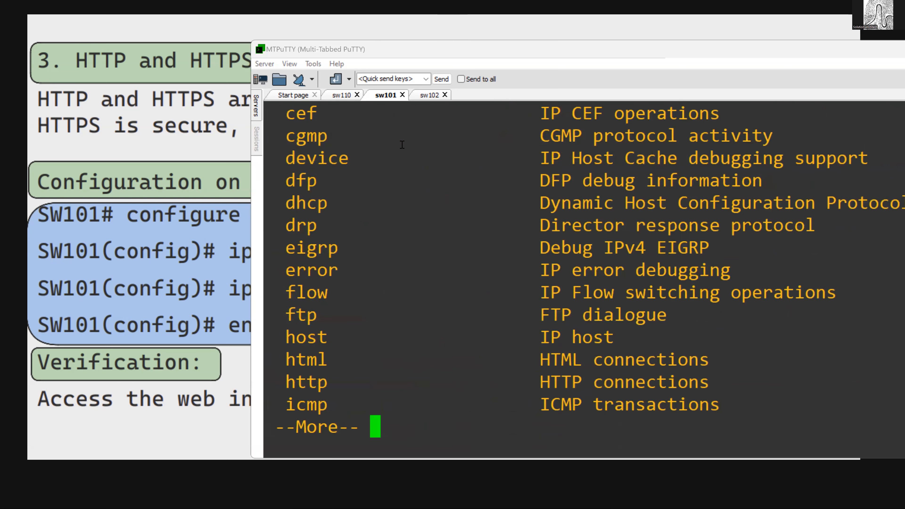
key("space")
key("space")
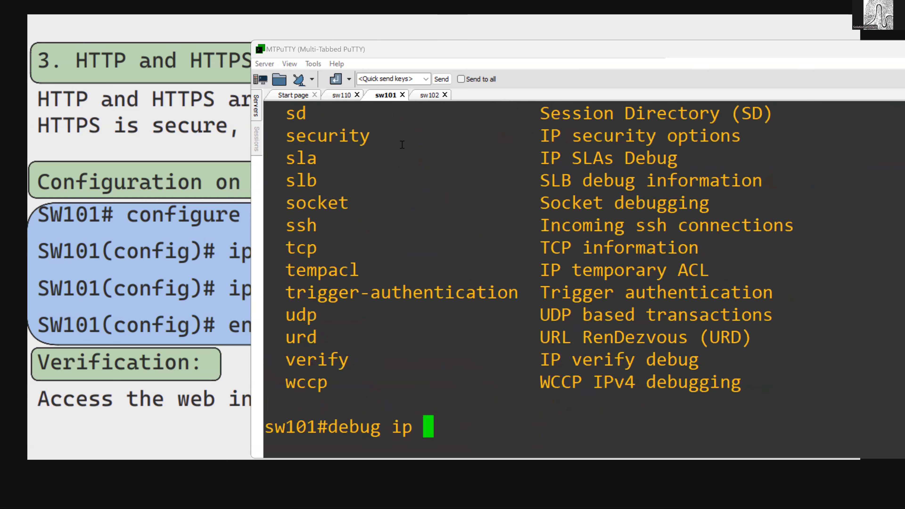
- List the debug ip keywords starting with h and the options of debug ip http
type("h")
key("Tab")
type("?")
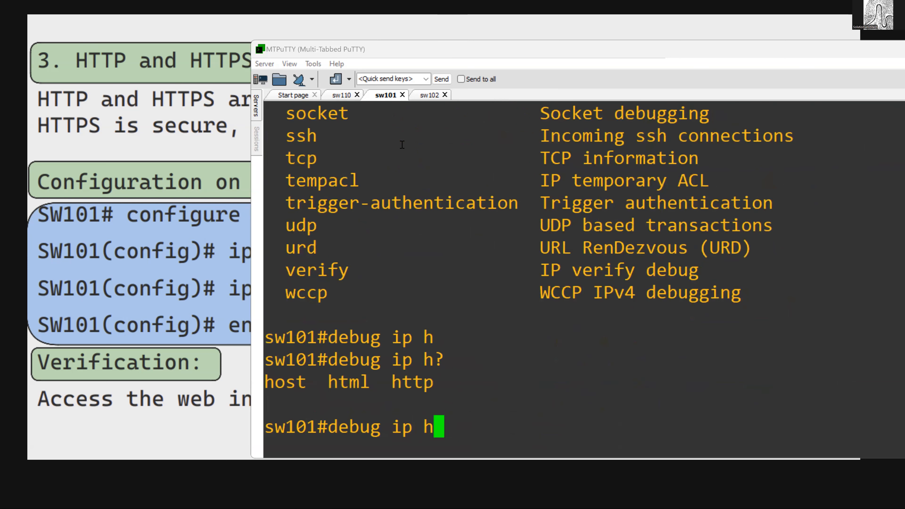
type("t")
key("Tab")
type("tp ")
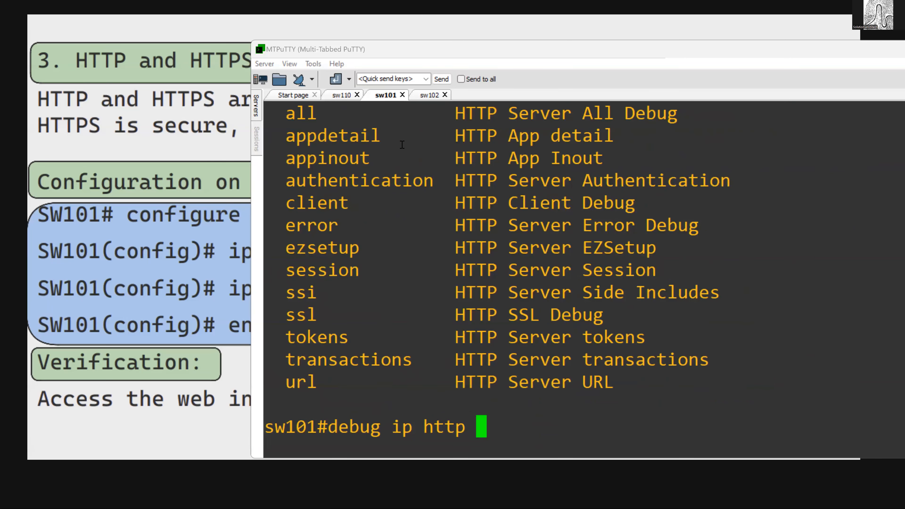
type("?all")
- Enable debug ip http all on sw101, and send dd through sw110's open port 443 session and end it
key("Return")
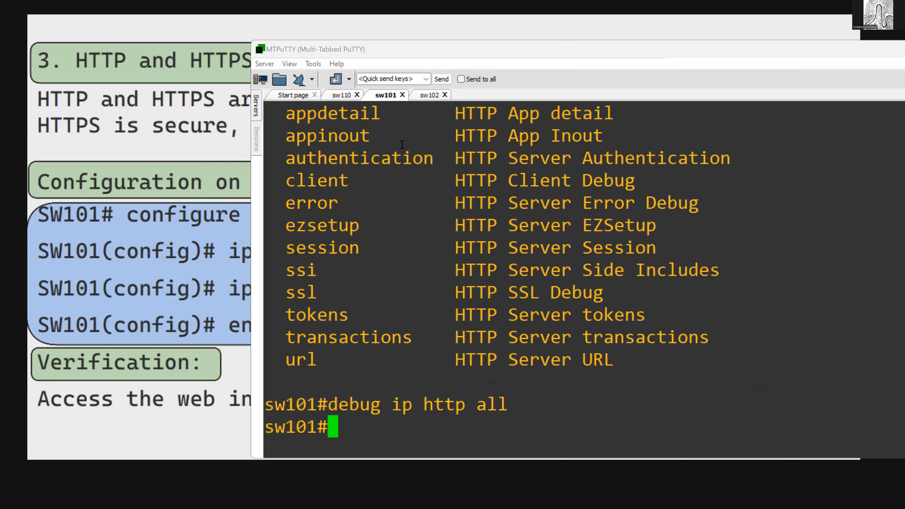
left_click(342, 94)
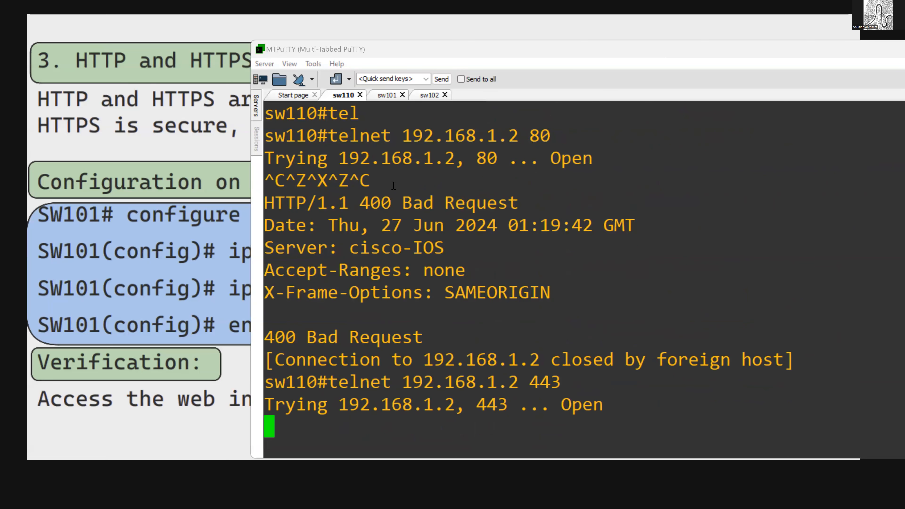
type("dd")
key("Return")
key("ctrl+z")
key("ctrl+c")
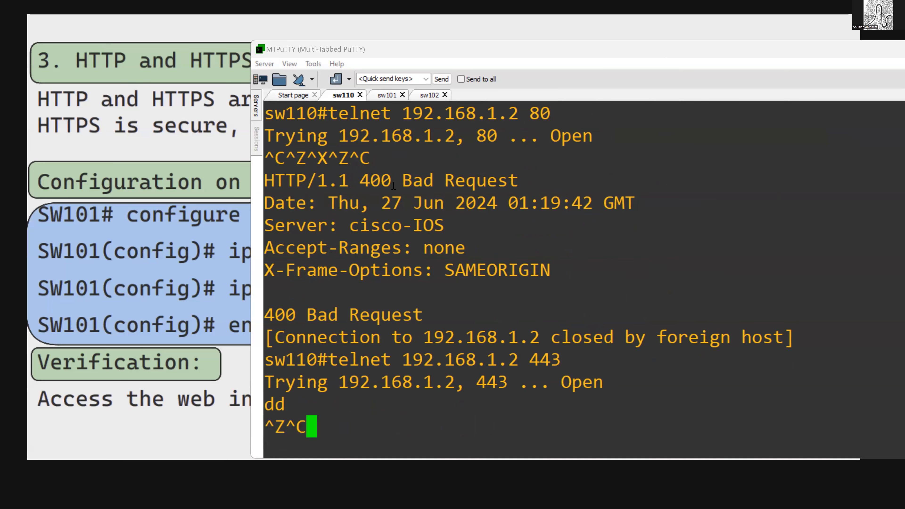
key("ctrl+z")
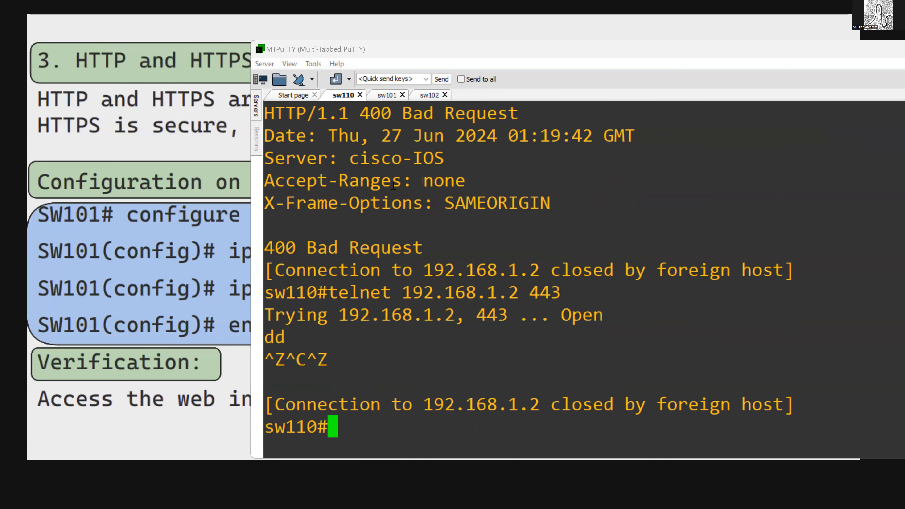
- Telnet from sw110 to 192.168.1.2 on port 80
key("Up")
key("BackSpace")
key("BackSpace")
key("BackSpace")
type("80")
key("Return")
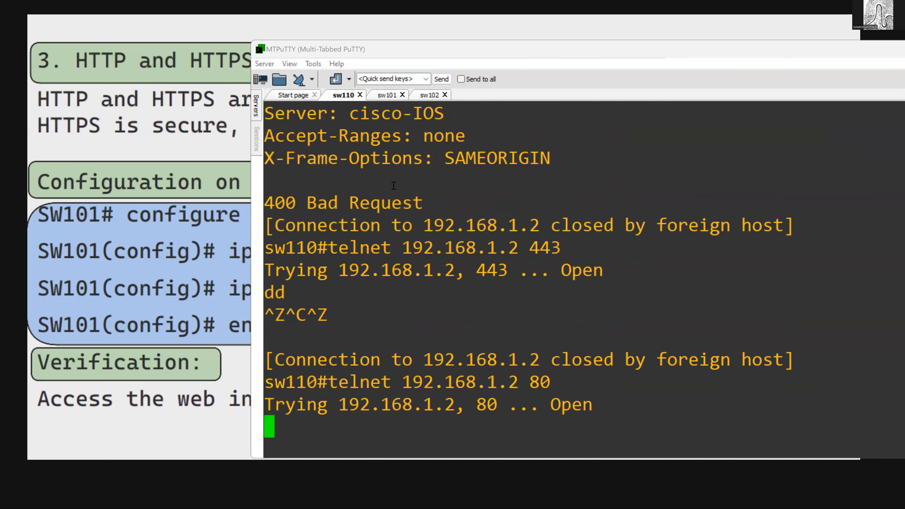
- Return to the sw101 session and examine the HTTP and SSL debug messages
left_click(388, 95)
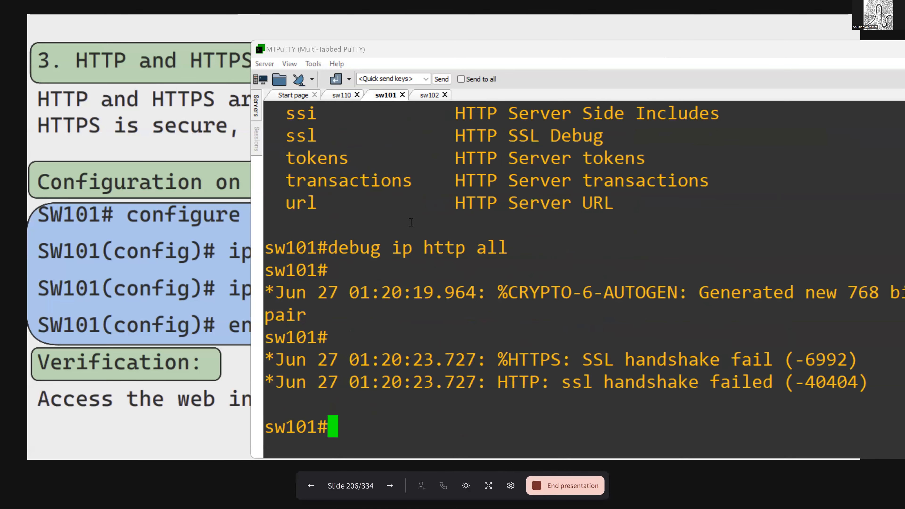
left_click_drag(540, 360, 752, 364)
left_click_drag(505, 381, 768, 384)
left_click_drag(341, 312, 590, 361)
left_click_drag(549, 277, 731, 386)
left_click(649, 364)
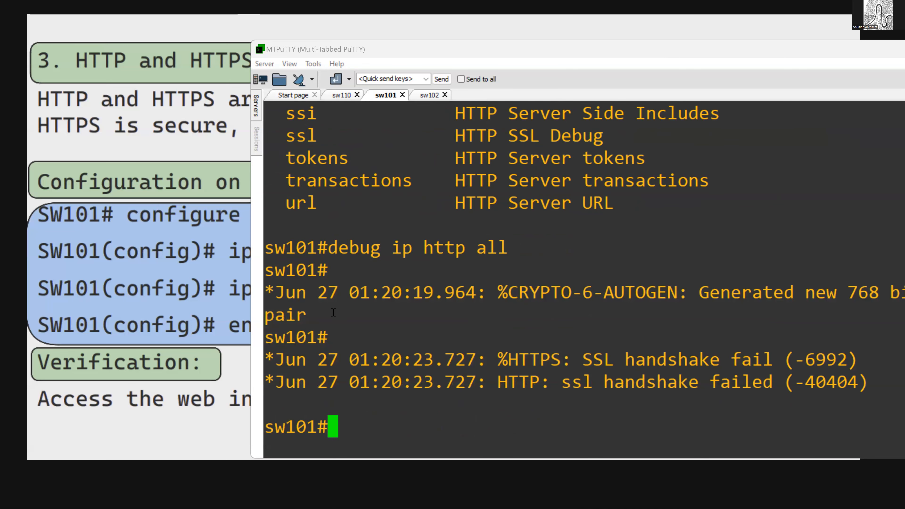
left_click(335, 79)
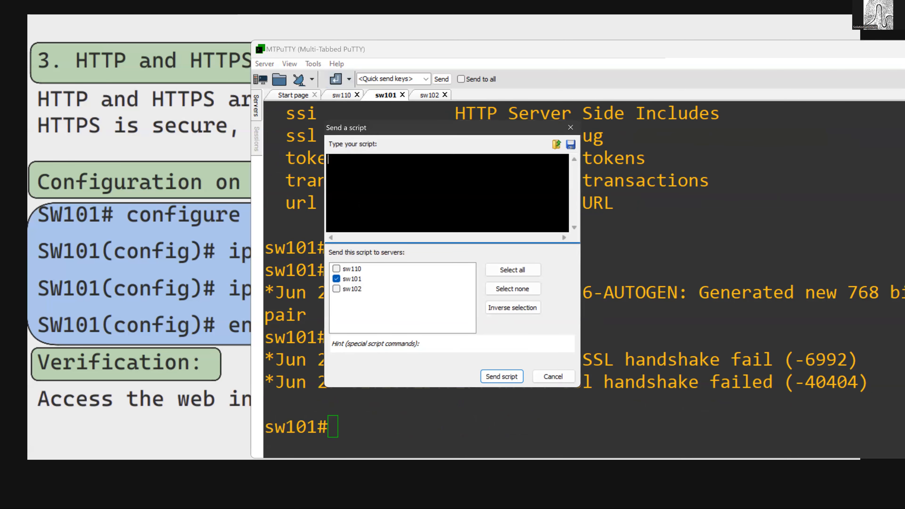
left_click(571, 128)
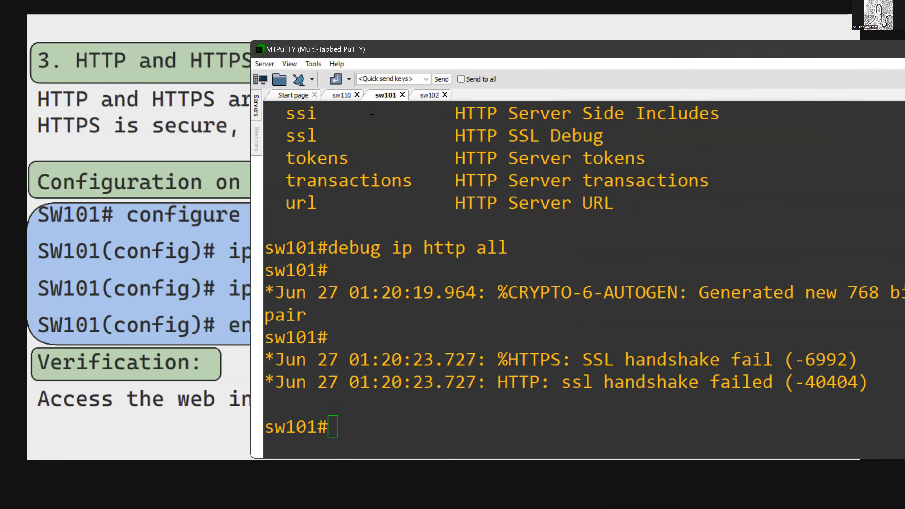
- Return to the sw110 session and look at its port 80 connection
left_click(343, 100)
left_click_drag(410, 311, 549, 419)
double_click(551, 418)
left_click(569, 72)
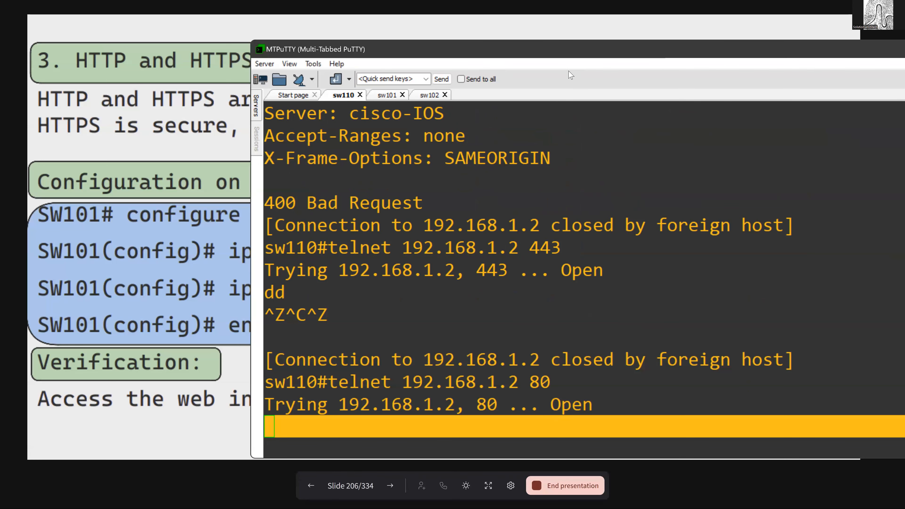
- Switch to the presentation, advance to the Console slide and review its access and configuration notes
key("alt+Tab")
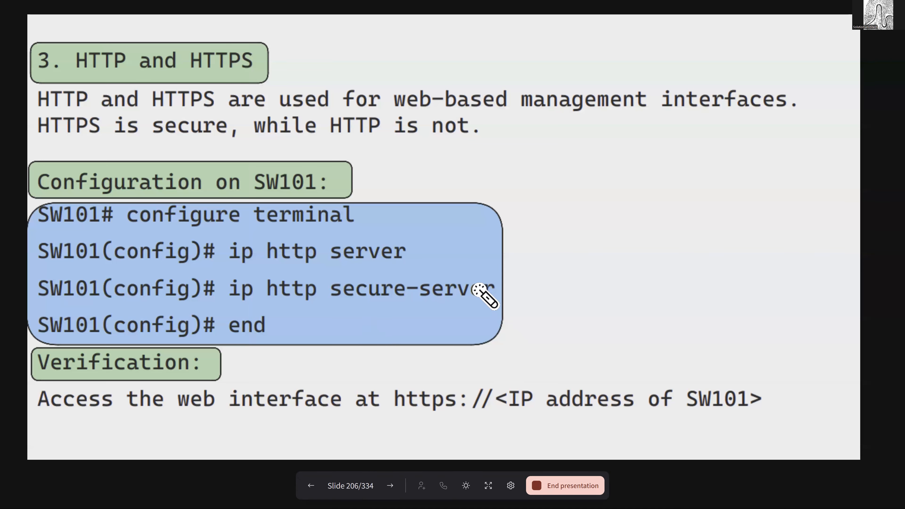
left_click(391, 484)
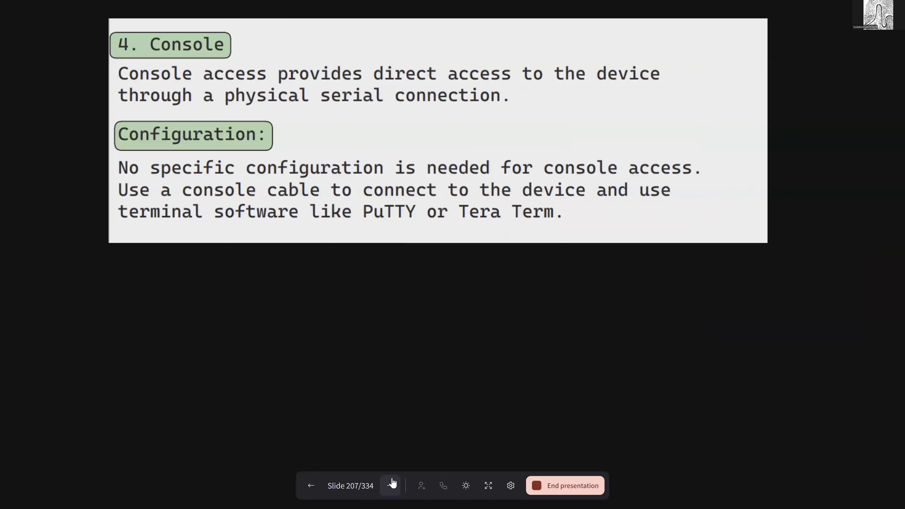
left_click_drag(186, 123, 225, 114)
left_click_drag(221, 165, 273, 150)
left_click_drag(455, 97, 465, 214)
- Advance to the TACACS+ and RADIUS slide and review the aaa new-model and tacacs-server host commands
left_click(391, 485)
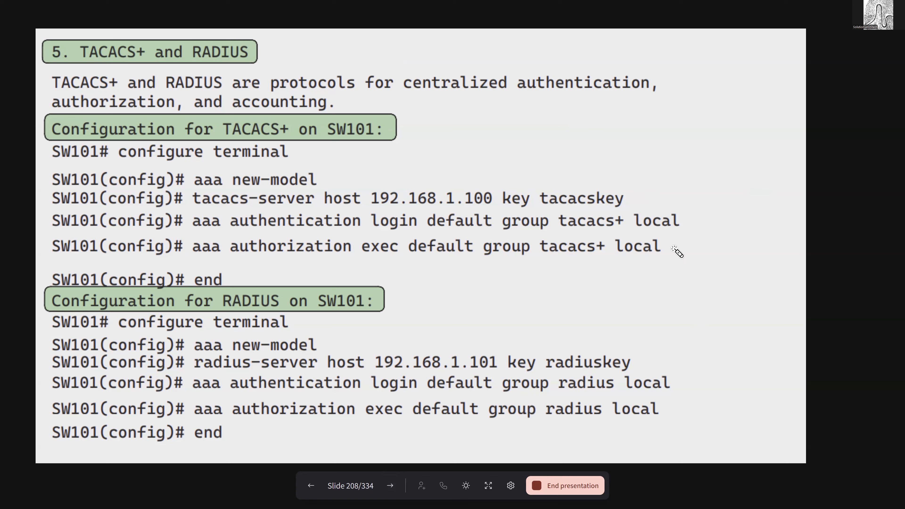
mouse_move(617, 155)
left_mouse_down()
mouse_move(767, 292)
mouse_move(626, 297)
mouse_move(682, 329)
mouse_move(681, 433)
left_mouse_up()
mouse_move(188, 185)
left_mouse_down()
mouse_move(188, 176)
mouse_move(321, 184)
mouse_move(213, 162)
mouse_move(189, 175)
mouse_move(216, 151)
mouse_move(216, 176)
mouse_move(215, 141)
left_mouse_up()
mouse_move(327, 172)
left_mouse_down()
mouse_move(357, 165)
mouse_move(353, 174)
left_mouse_up()
mouse_move(281, 125)
left_mouse_down()
mouse_move(222, 127)
mouse_move(264, 111)
left_mouse_up()
mouse_move(291, 194)
left_mouse_down()
mouse_move(177, 195)
mouse_move(297, 203)
mouse_move(269, 179)
left_mouse_up()
mouse_move(404, 130)
left_mouse_down()
mouse_move(431, 183)
mouse_move(445, 169)
mouse_move(439, 191)
mouse_move(432, 174)
left_mouse_up()
left_click_drag(222, 206, 388, 204)
left_click_drag(512, 205, 594, 205)
- Review the aaa authentication login command in the TACACS+ section, including its tacacs+ group and local fallback
left_click_drag(191, 233, 636, 236)
mouse_move(316, 227)
left_mouse_down()
mouse_move(250, 210)
mouse_move(249, 258)
mouse_move(556, 258)
mouse_move(666, 225)
left_mouse_up()
mouse_move(572, 224)
left_mouse_down()
mouse_move(214, 222)
mouse_move(491, 284)
left_mouse_up()
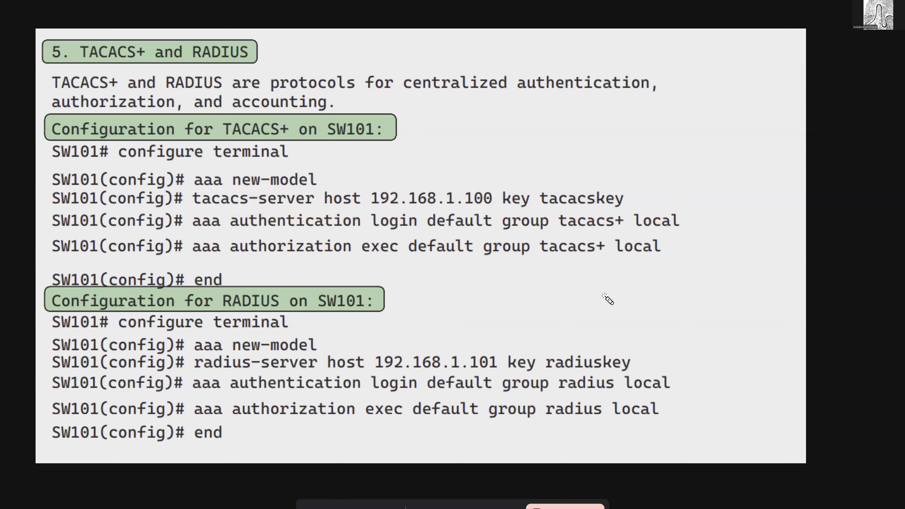
mouse_move(306, 217)
left_mouse_down()
mouse_move(354, 235)
mouse_move(273, 202)
left_mouse_up()
mouse_move(254, 243)
left_mouse_down()
mouse_move(271, 262)
mouse_move(329, 245)
mouse_move(352, 283)
mouse_move(230, 263)
left_mouse_up()
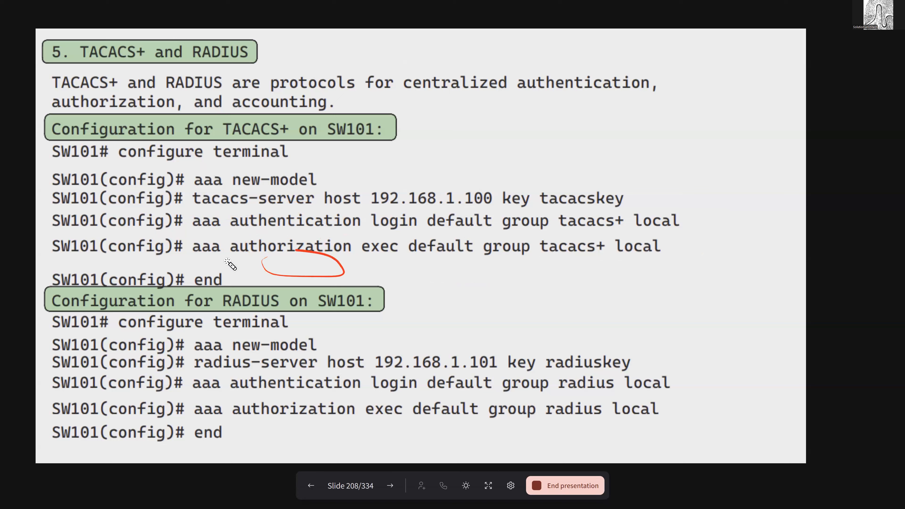
left_click_drag(258, 230, 319, 230)
left_click_drag(384, 231, 478, 230)
mouse_move(536, 231)
left_mouse_down()
mouse_move(606, 234)
mouse_move(608, 223)
mouse_move(598, 235)
mouse_move(606, 225)
mouse_move(565, 215)
mouse_move(611, 232)
mouse_move(604, 211)
mouse_move(653, 185)
mouse_move(659, 213)
mouse_move(622, 179)
mouse_move(629, 157)
mouse_move(651, 207)
mouse_move(669, 196)
left_mouse_up()
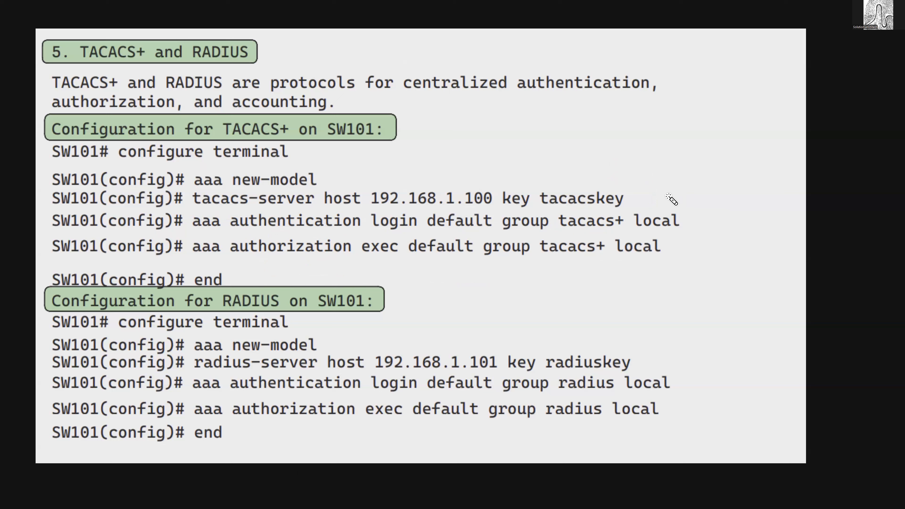
mouse_move(664, 168)
left_mouse_down()
mouse_move(673, 237)
mouse_move(672, 203)
left_mouse_up()
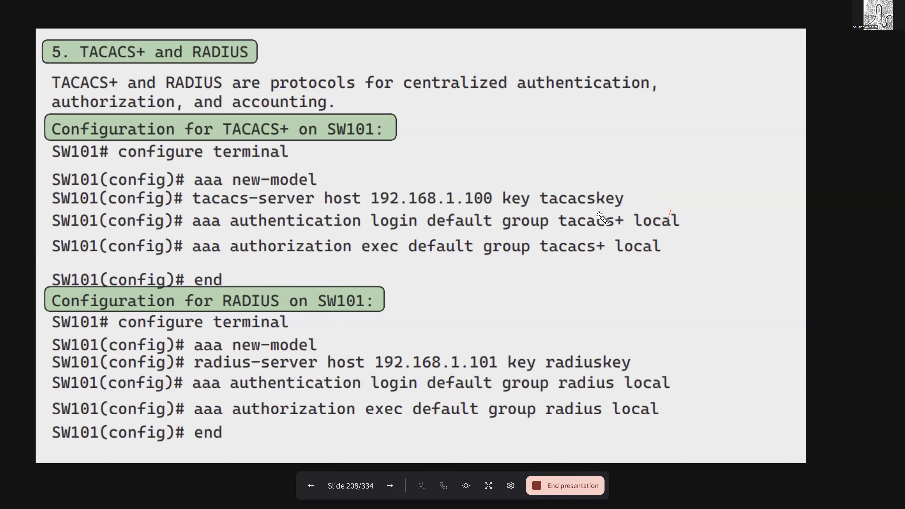
mouse_move(551, 224)
left_mouse_down()
mouse_move(572, 243)
mouse_move(612, 222)
mouse_move(576, 238)
mouse_move(636, 223)
mouse_move(578, 206)
mouse_move(620, 235)
mouse_move(612, 201)
left_mouse_up()
mouse_move(646, 145)
left_mouse_down()
mouse_move(651, 203)
mouse_move(660, 199)
left_mouse_up()
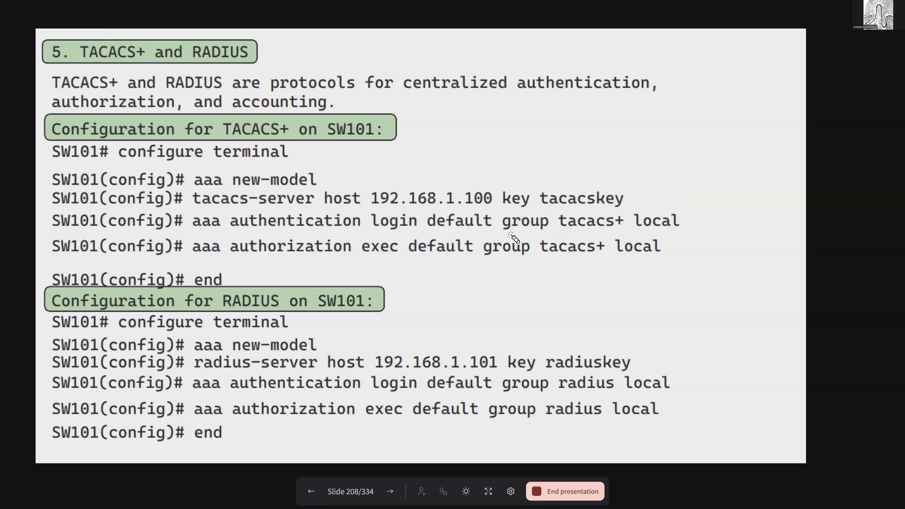
- Review the aaa authorization exec command with its tacacs+ group and the TACACS+ server address
mouse_move(313, 244)
left_mouse_down()
mouse_move(262, 238)
mouse_move(270, 249)
mouse_move(399, 261)
mouse_move(383, 266)
mouse_move(476, 253)
left_mouse_up()
left_click_drag(413, 264, 540, 260)
left_click_drag(523, 260, 558, 260)
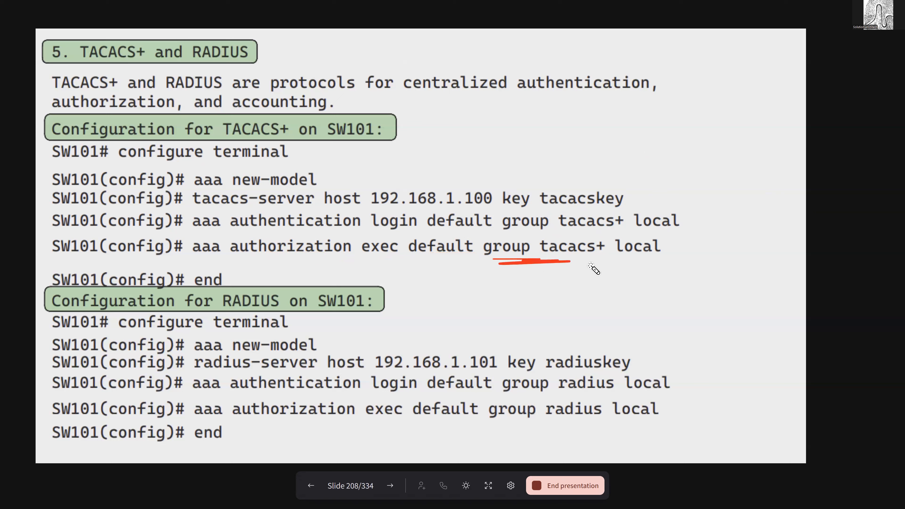
mouse_move(422, 154)
left_mouse_down()
mouse_move(433, 191)
mouse_move(449, 185)
left_mouse_up()
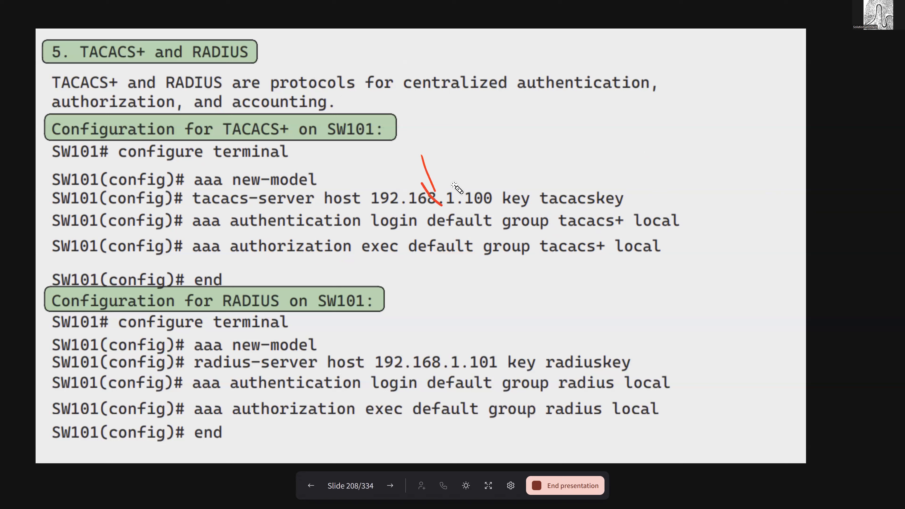
left_click_drag(489, 261, 645, 259)
mouse_move(545, 131)
left_mouse_down()
mouse_move(727, 221)
mouse_move(610, 287)
left_mouse_up()
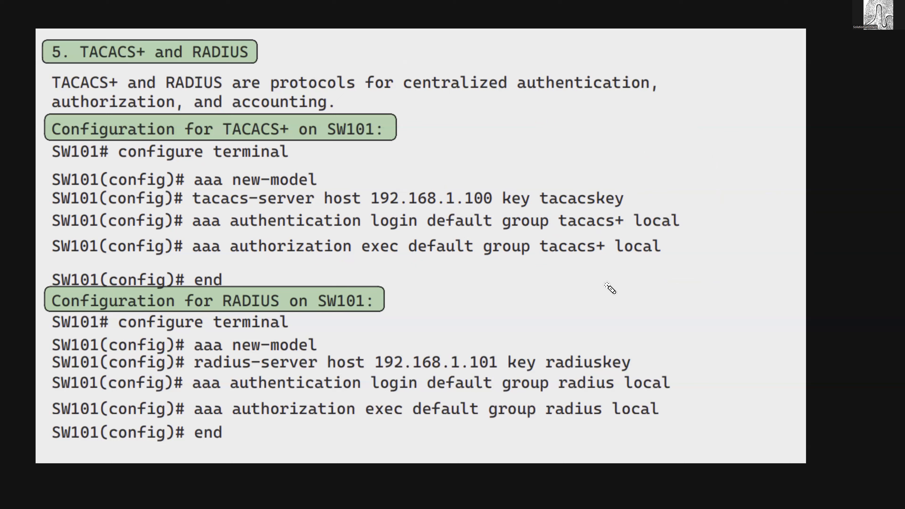
- Review the RADIUS section's radius-server host, aaa authentication and aaa authorization commands
mouse_move(265, 284)
left_mouse_down()
mouse_move(217, 296)
mouse_move(280, 310)
mouse_move(323, 279)
left_mouse_up()
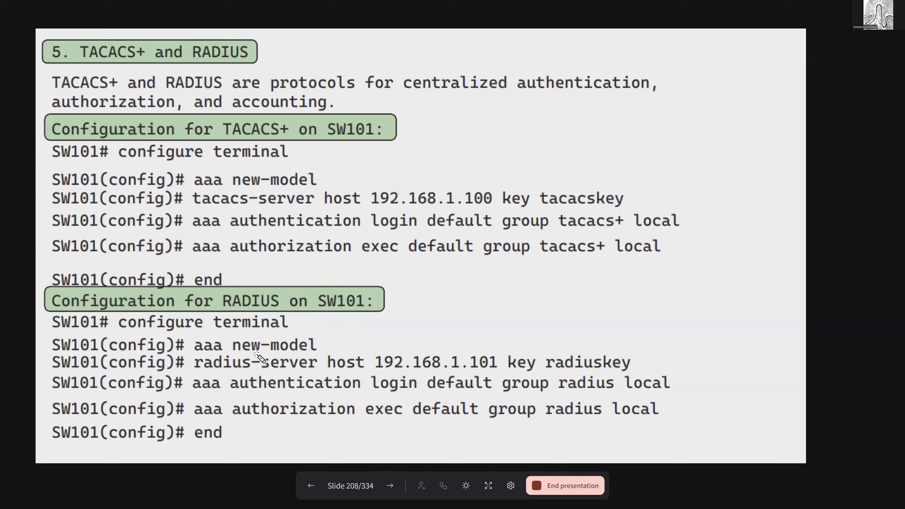
mouse_move(274, 363)
left_mouse_down()
mouse_move(282, 345)
mouse_move(307, 372)
left_mouse_up()
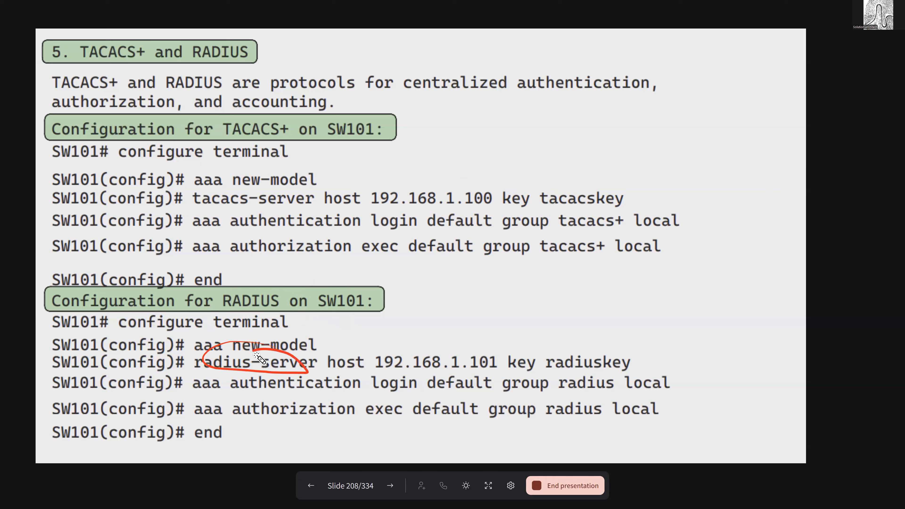
mouse_move(490, 362)
left_mouse_down()
mouse_move(432, 341)
mouse_move(508, 363)
mouse_move(629, 355)
left_mouse_up()
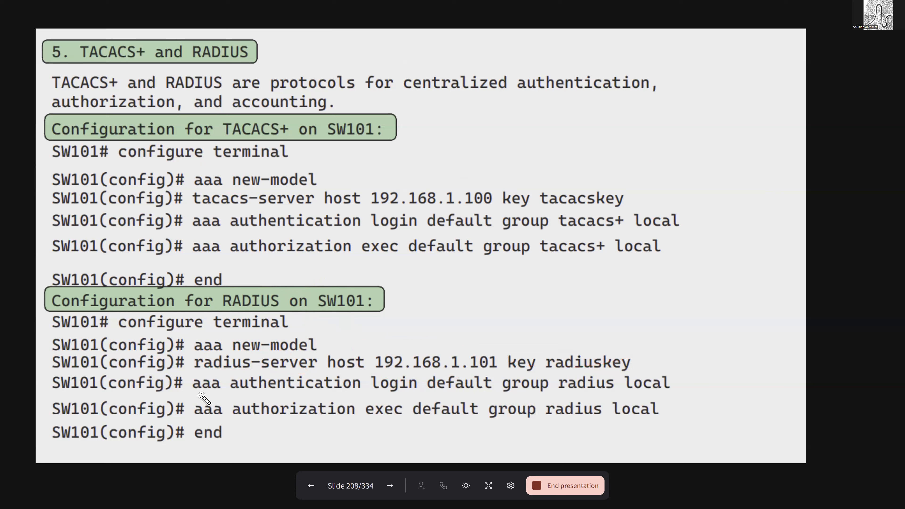
mouse_move(198, 393)
left_mouse_down()
mouse_move(478, 390)
mouse_move(441, 413)
mouse_move(535, 397)
mouse_move(650, 399)
left_mouse_up()
left_click_drag(209, 426, 597, 420)
- Switch to MTPuTTY, enter configuration mode on sw110 and try to list the aaa keywords starting with auth
key("alt+Tab")
left_click(505, 254)
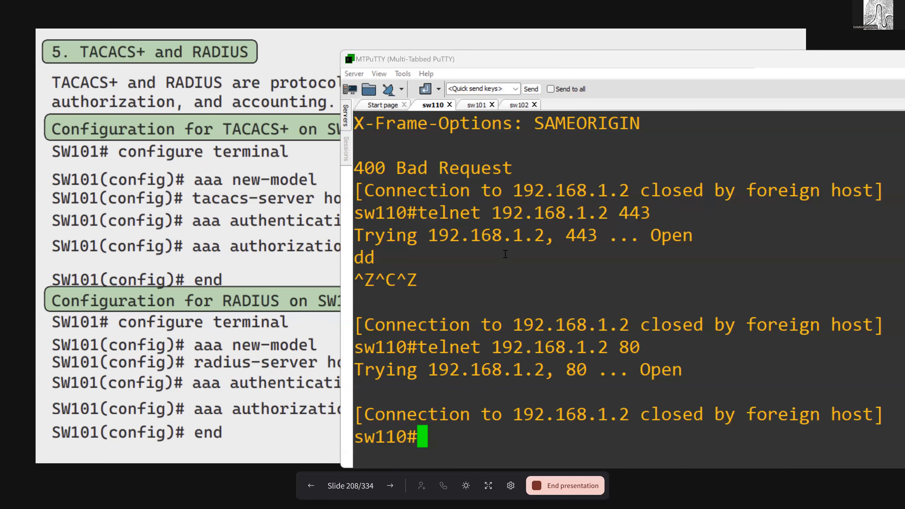
type("conf t")
key("Return")
type("aa")
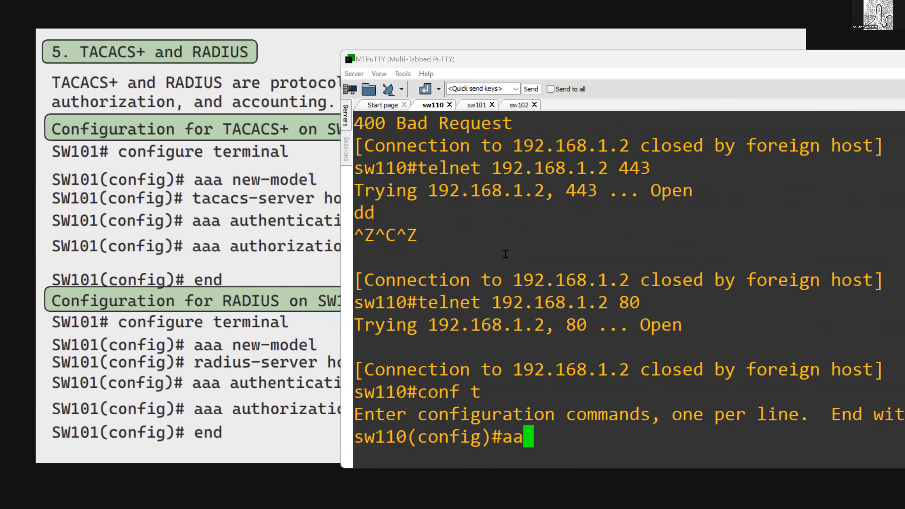
type("a auth")
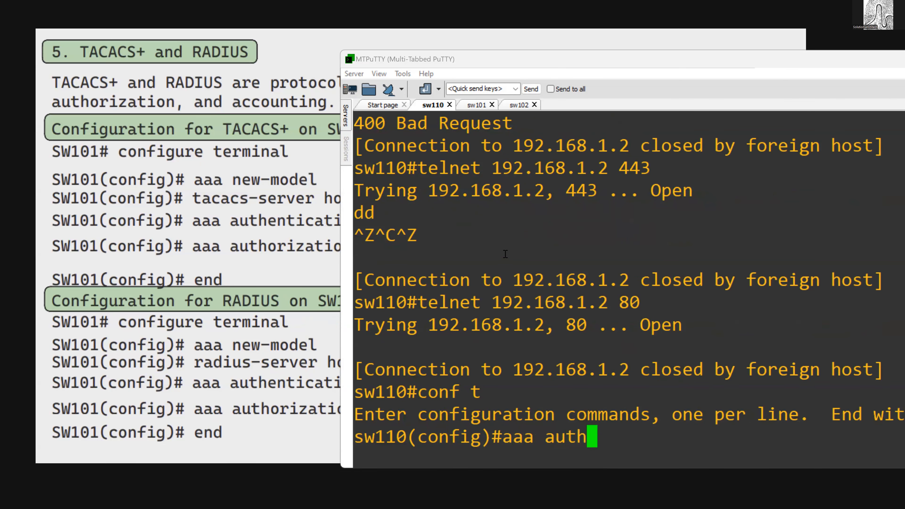
key("Tab")
type("?")
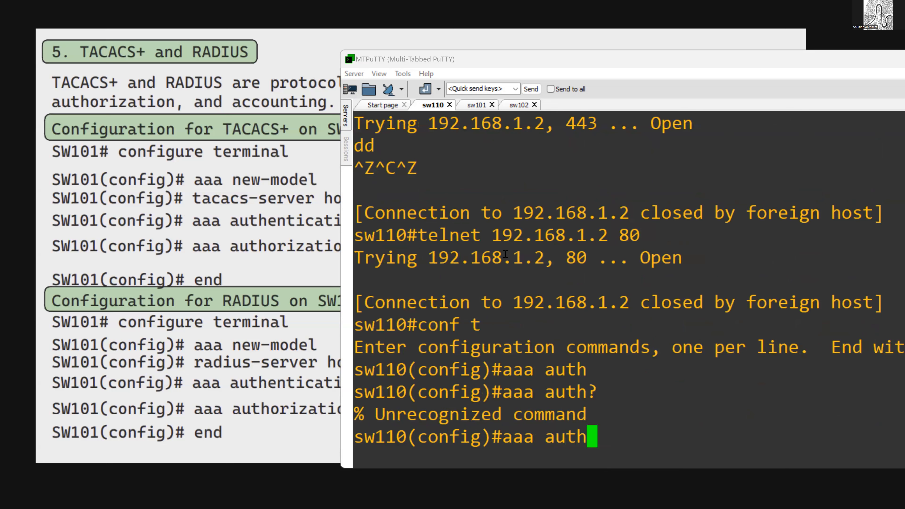
type("?")
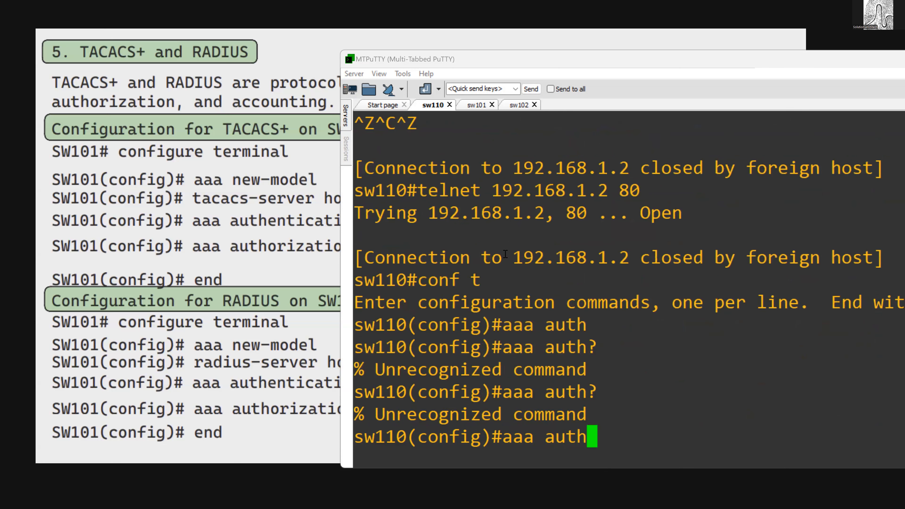
- Replace the auth keyword and enable aaa new-model on sw110
key("BackSpace")
key("BackSpace")
key("BackSpace")
key("BackSpace")
type("ne")
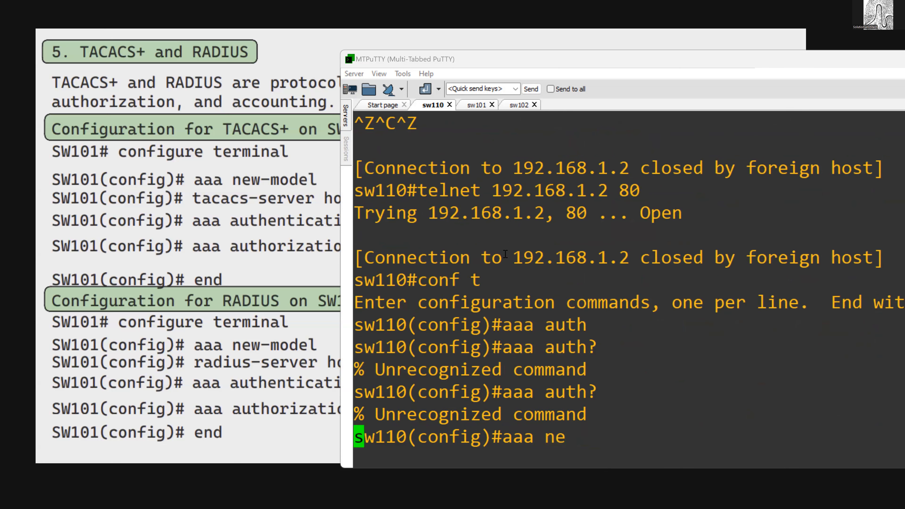
key("Tab")
key("Return")
- List the aaa keywords starting with auth on sw110
type("aaa ")
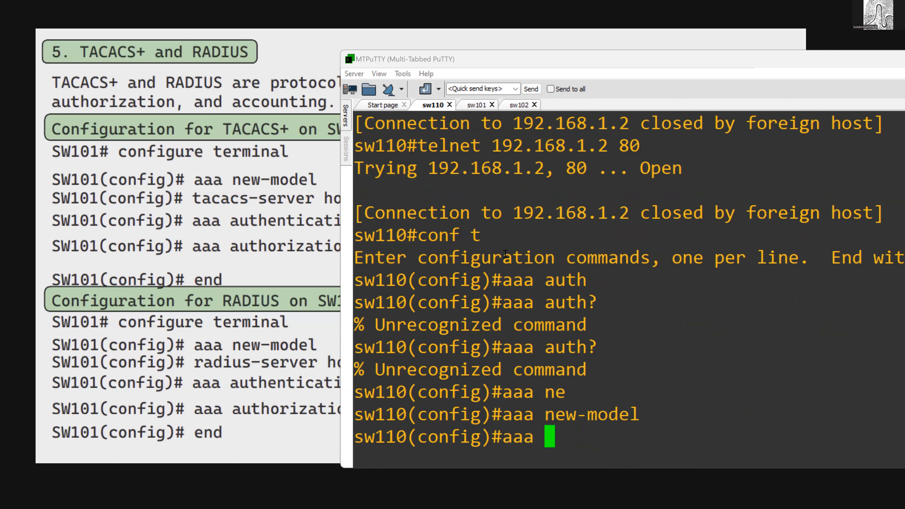
type("au")
key("Tab")
type("?")
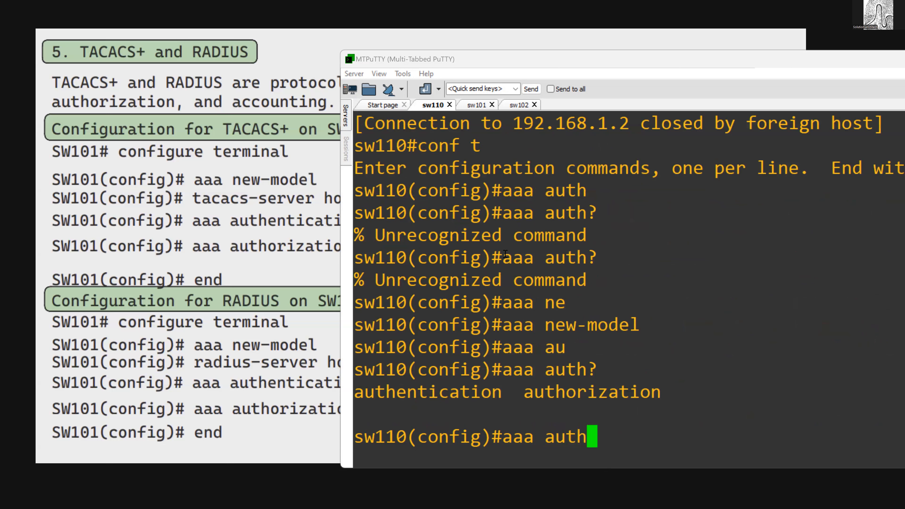
- Change the command to aaa accounting and list its options through to the end
key("BackSpace")
key("BackSpace")
key("BackSpace")
type("cc")
key("Tab")
type("?")
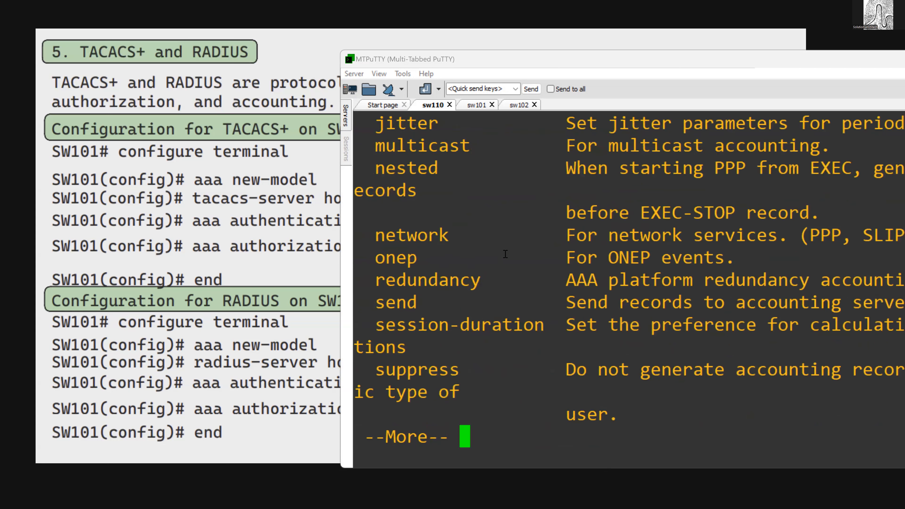
key("space")
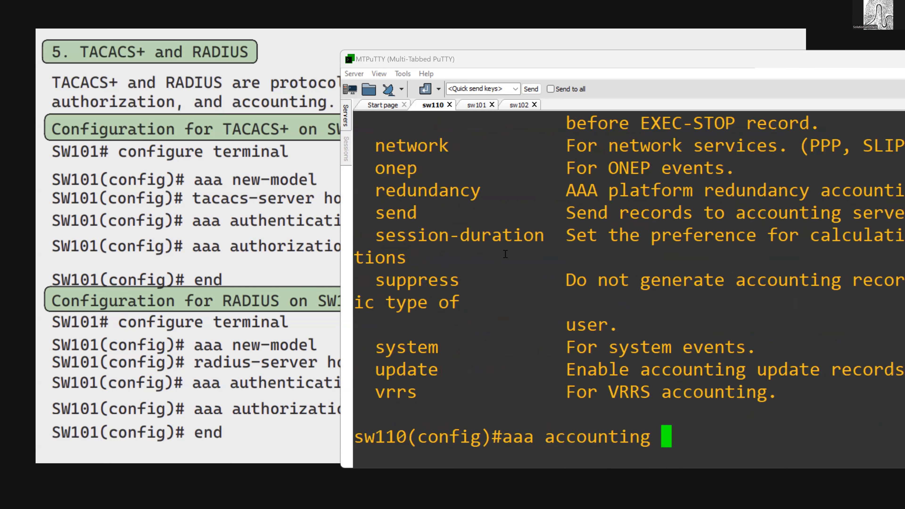
- Change the unfinished command on sw110 to aaa authentication and list its options
key("BackSpace")
key("BackSpace")
key("BackSpace")
key("BackSpace")
key("BackSpace")
key("BackSpace")
key("BackSpace")
key("BackSpace")
key("BackSpace")
key("BackSpace")
key("BackSpace")
type("aut")
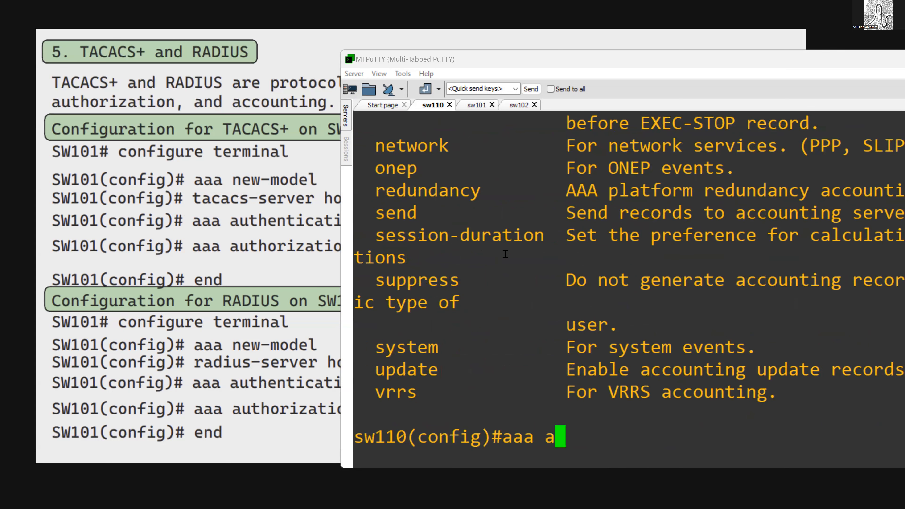
key("Tab")
type("e")
key("Tab")
type("?")
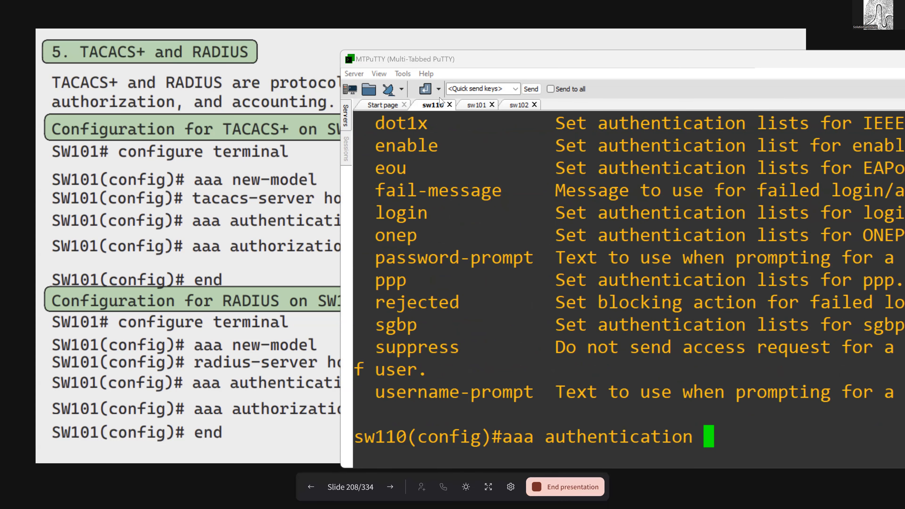
- Move the terminal window fully into view, extend the command with login default and list the available authentication methods
left_click(482, 66)
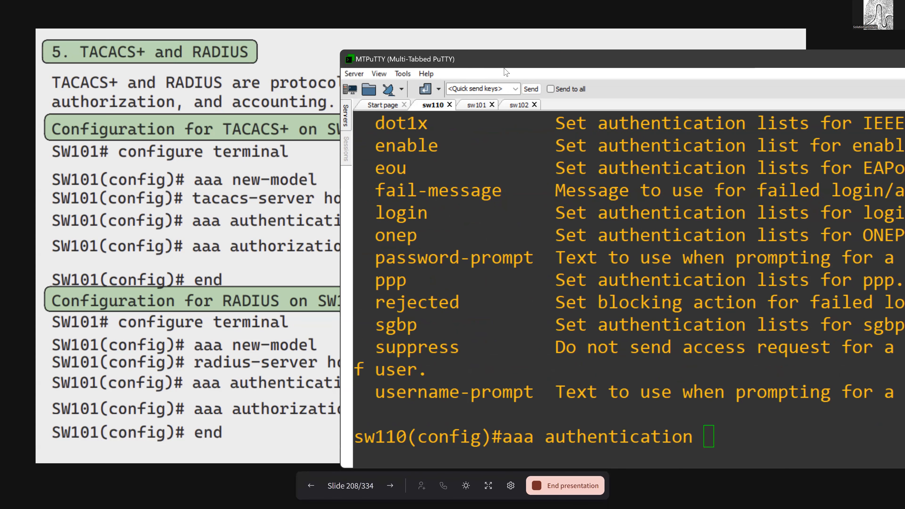
left_click_drag(505, 70, 279, 236)
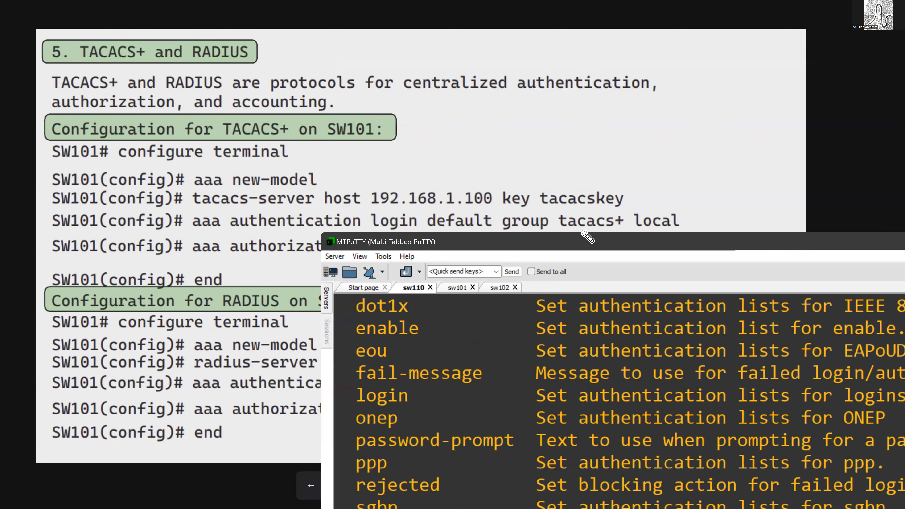
left_click_drag(562, 247, 560, 242)
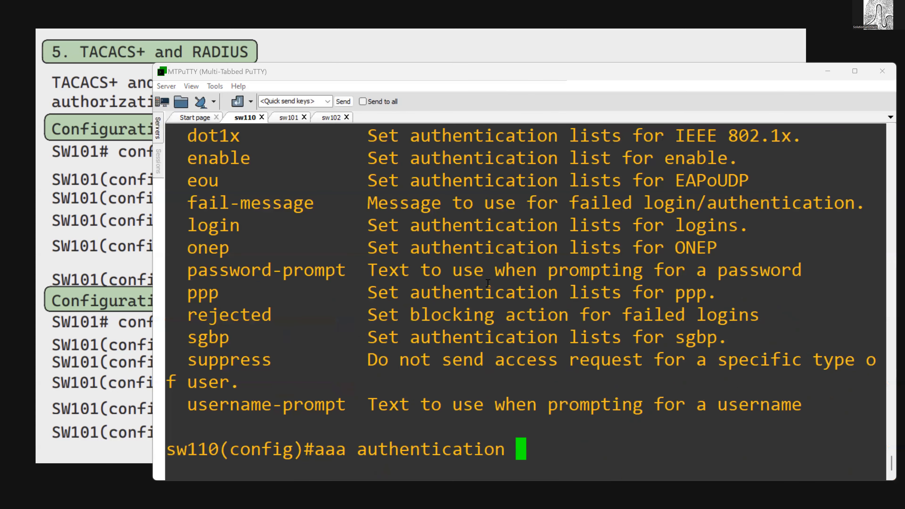
type("log")
key("Tab")
type("de")
key("Tab")
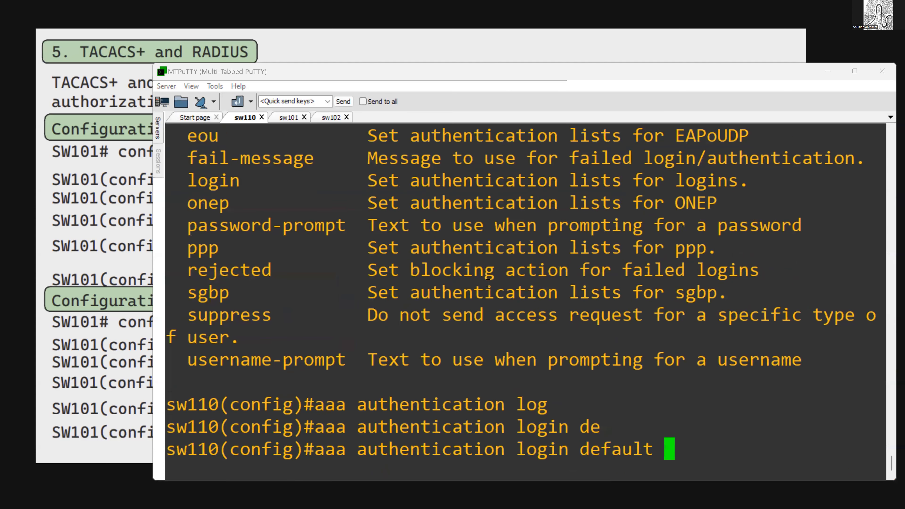
type("?")
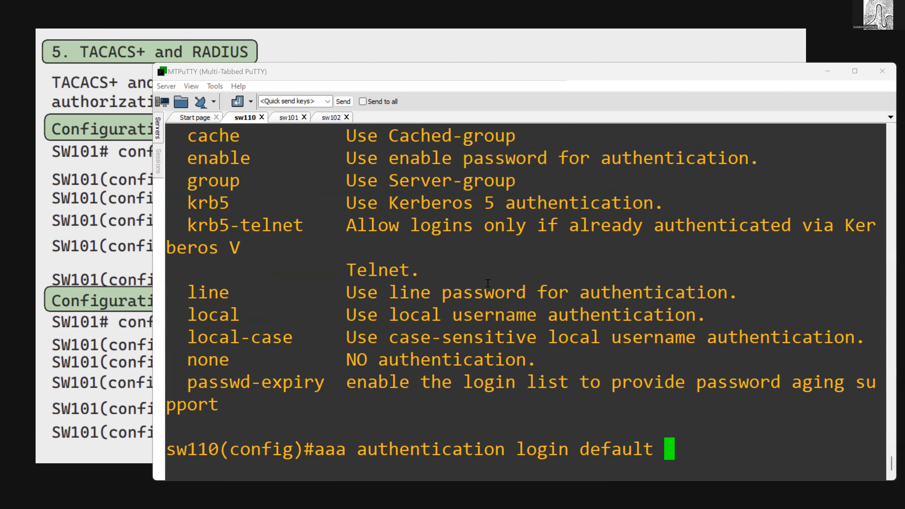
type("g")
- Complete and run aaa authentication login default group tacacs+ local, listing the methods allowed after tacacs+ along the way
key("Tab")
type("t")
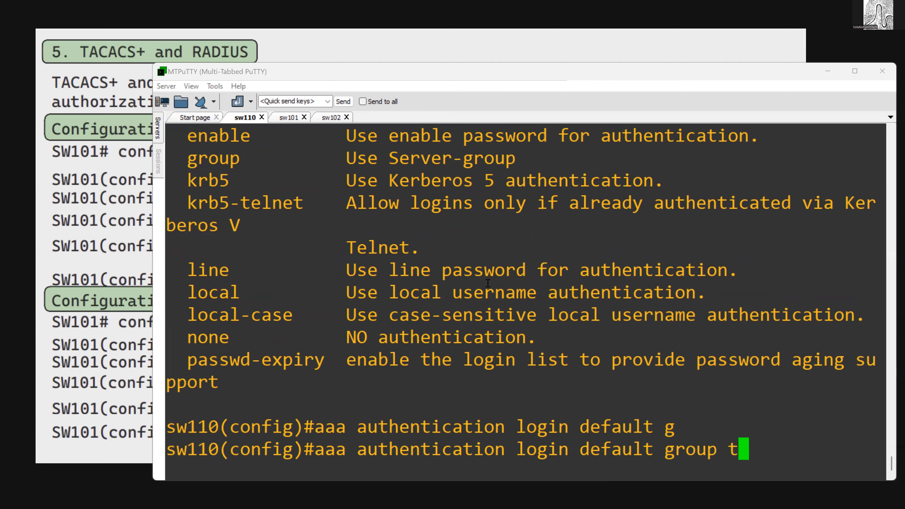
key("Tab")
key("Tab")
type("?loc")
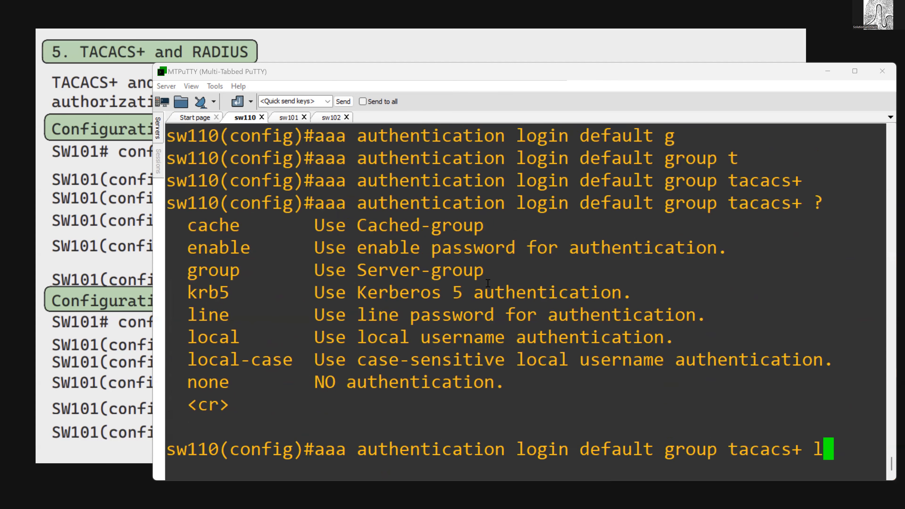
key("Tab")
key("Return")
- Configure exec authorization on sw110 with aaa authorization exec default group tacacs+ local
type("a")
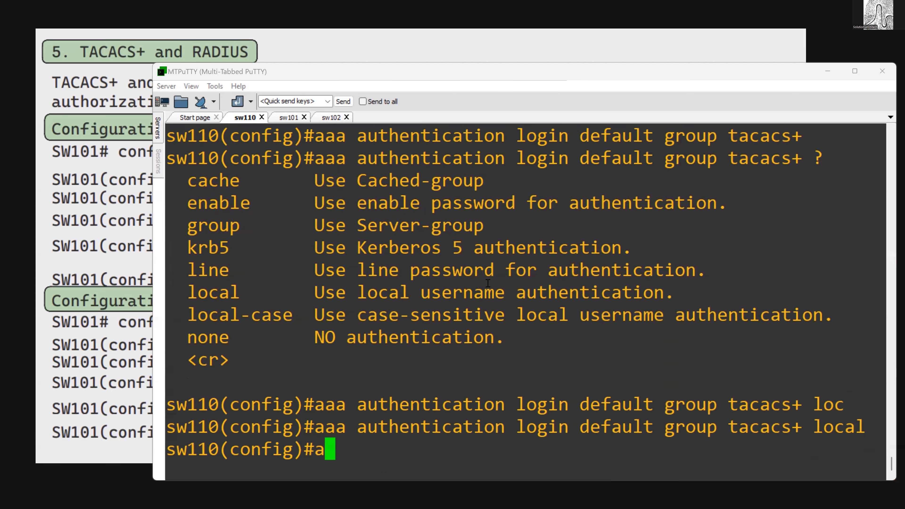
type("aa auth")
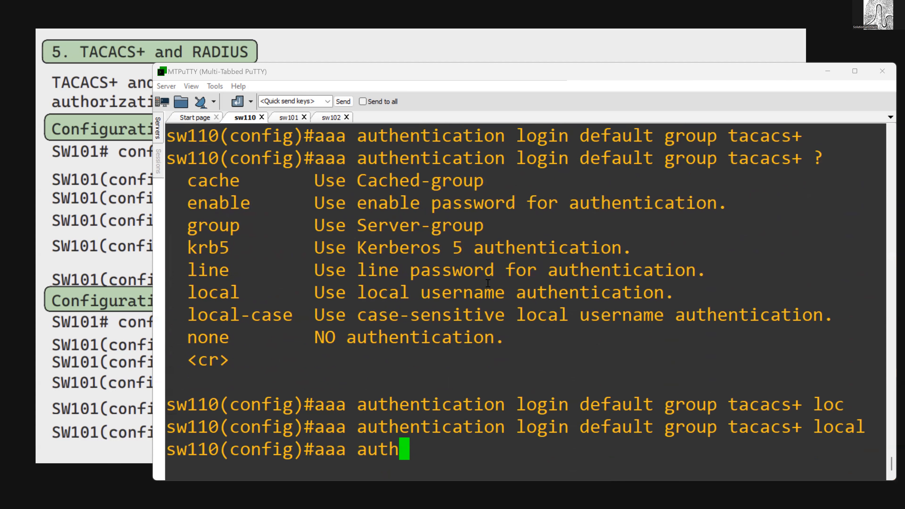
type("orization")
key("Tab")
type("ex")
key("Tab")
type("de")
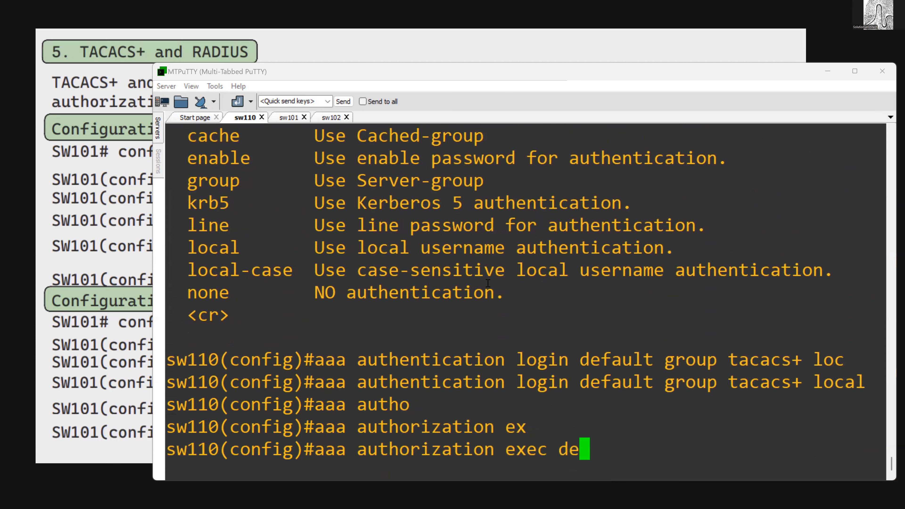
key("Tab")
type("gr")
key("Tab")
key("Tab")
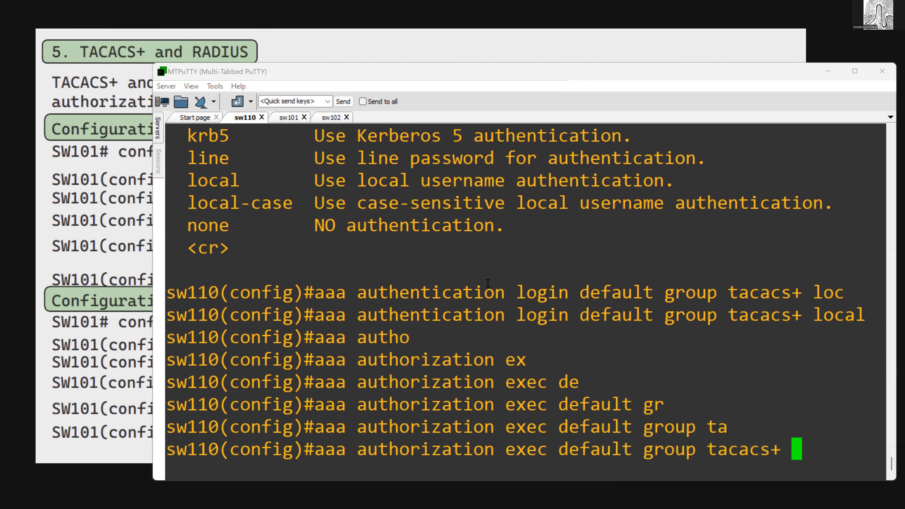
type("lo")
key("Tab")
type("cal")
key("Return")
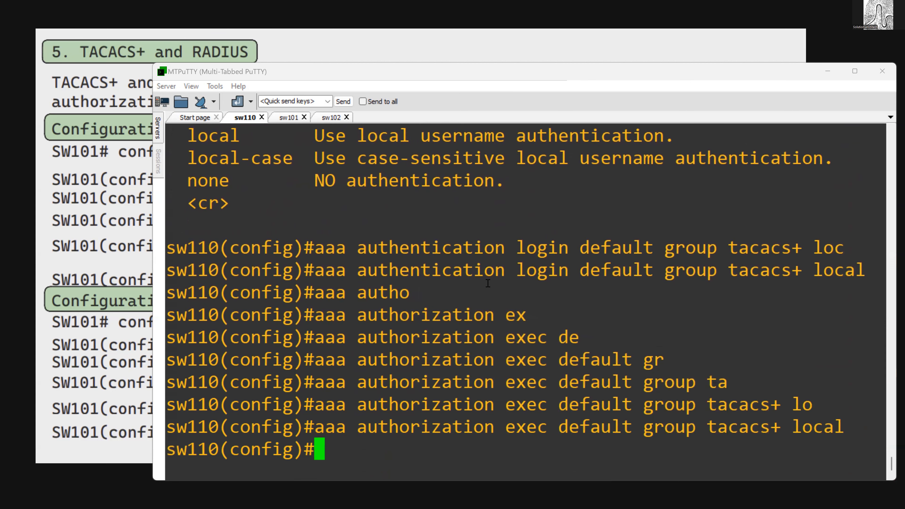
- Begin aaa accounting exec default, list its options, and try a keyword starting with g before removing it
type("aaa acc")
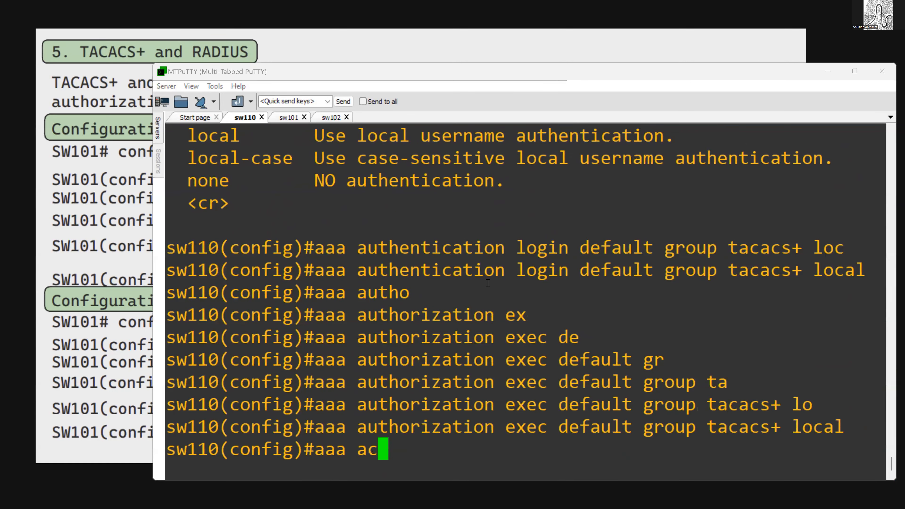
key("Tab")
type("ex")
key("Tab")
type("d")
key("Tab")
type("?g")
key("Tab")
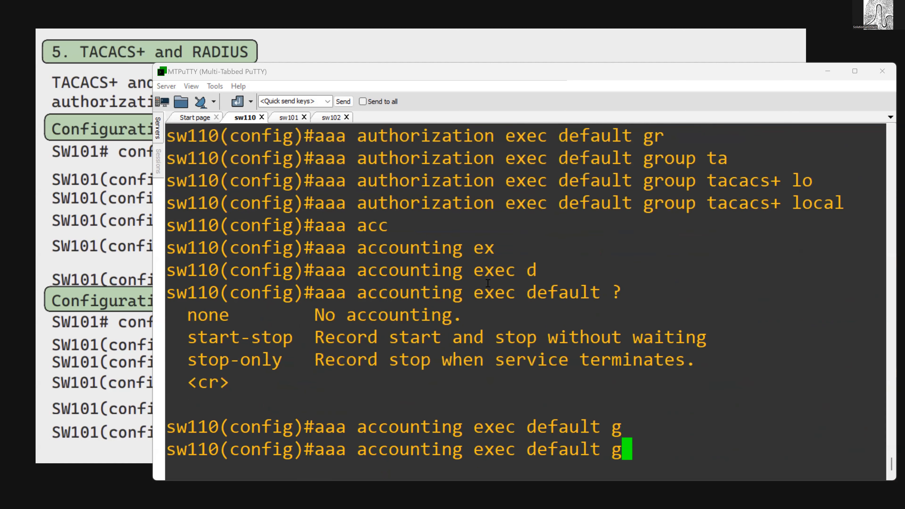
key("BackSpace")
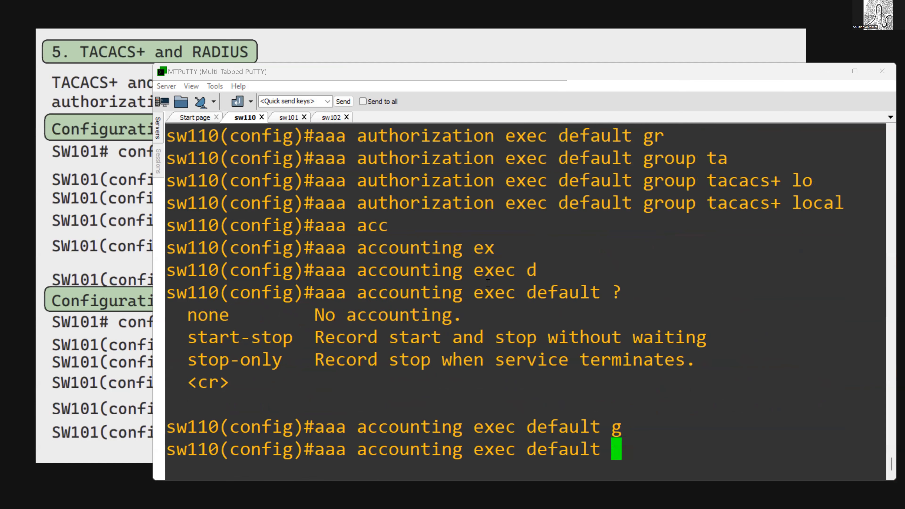
- Extend the accounting command with start-stop group tacacs+, listing the options after start-stop
type("st")
key("Tab")
type("a")
key("Tab")
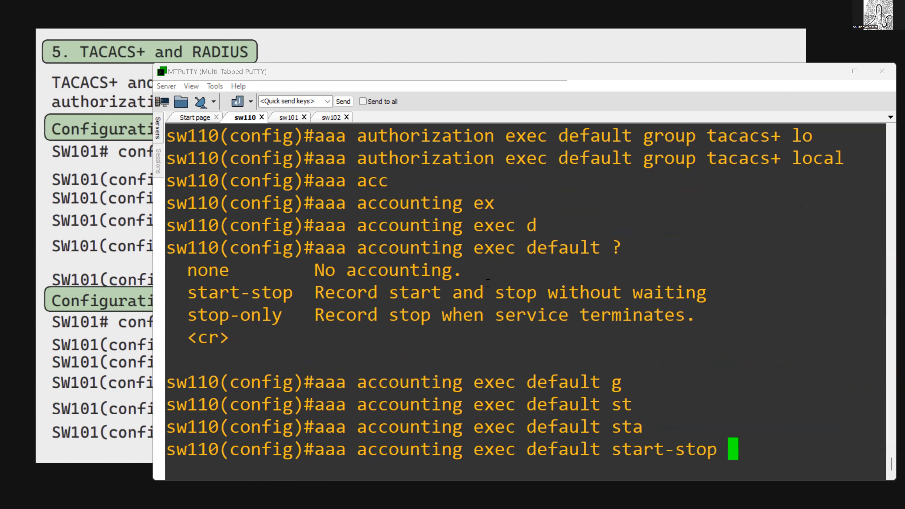
type("?gr")
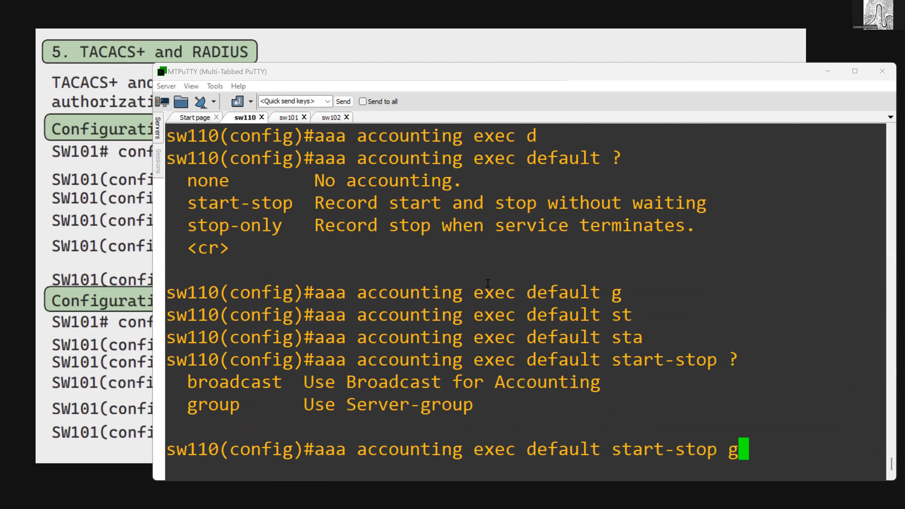
key("Tab")
type("t")
key("Tab")
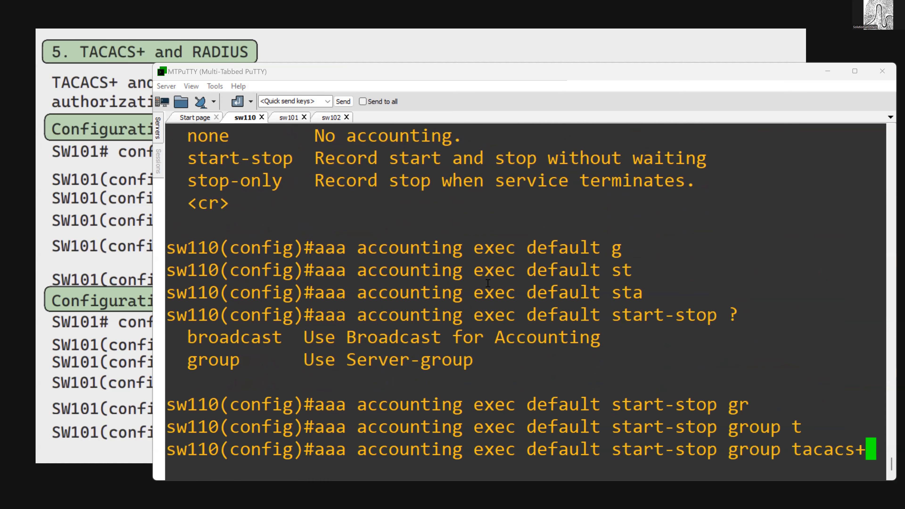
- Try adding local, list the options after tacacs+, and run aaa accounting exec default start-stop group tacacs+
type("lo")
key("Tab")
key("BackSpace")
key("BackSpace")
type("?")
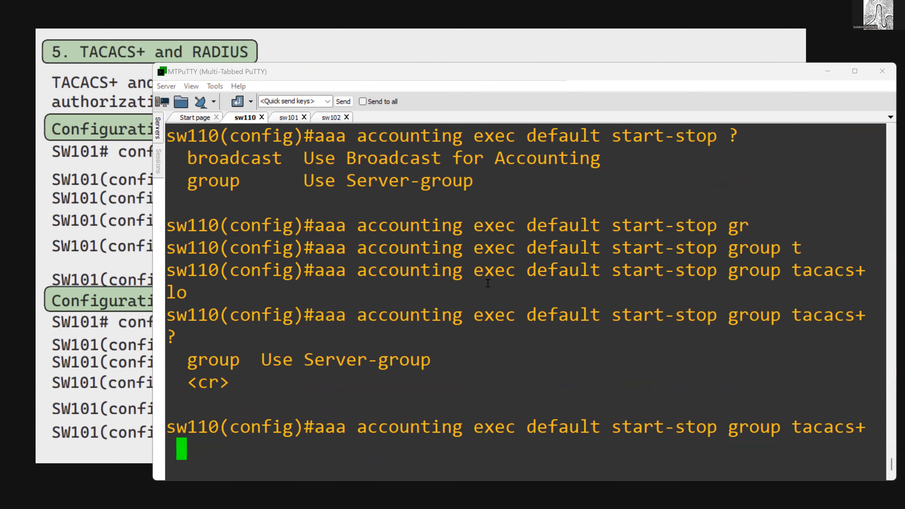
type("?")
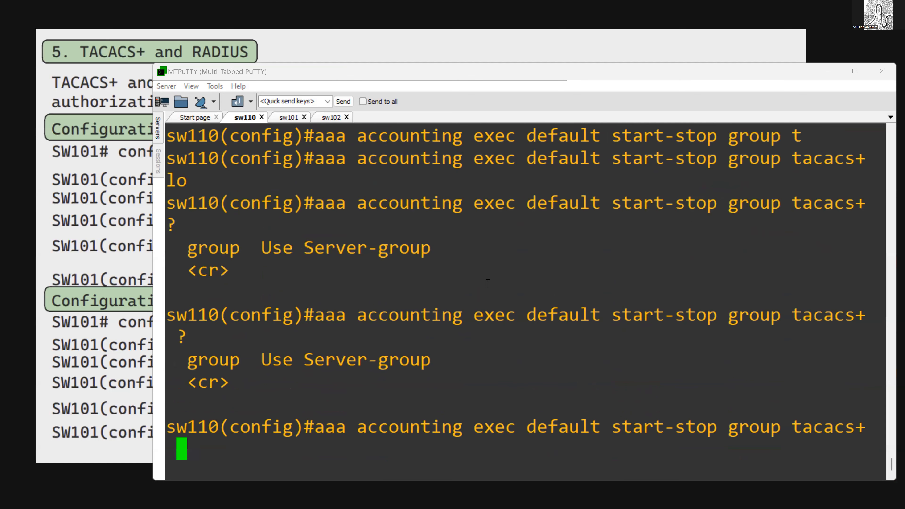
key("Return")
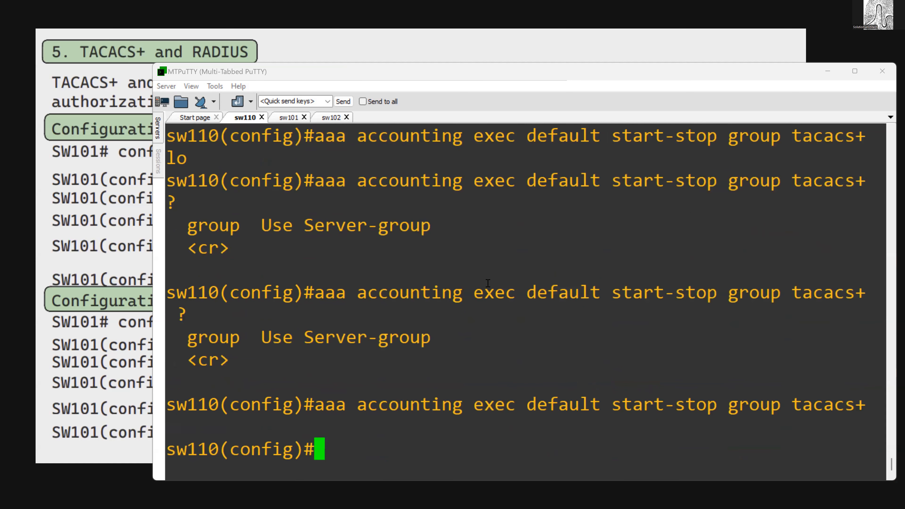
- Show the aaa section of the running configuration and highlight its authentication, authorization and accounting lines
type("do sh run | s")
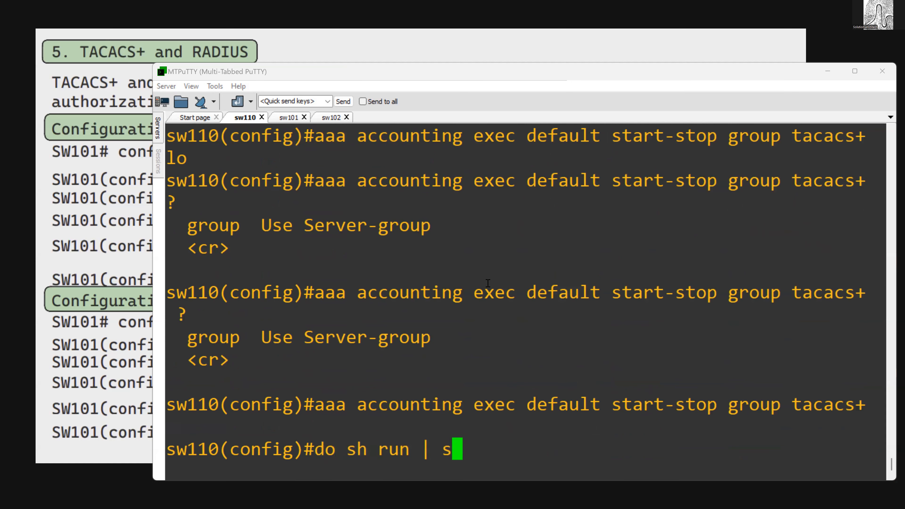
type("e aaa")
key("Return")
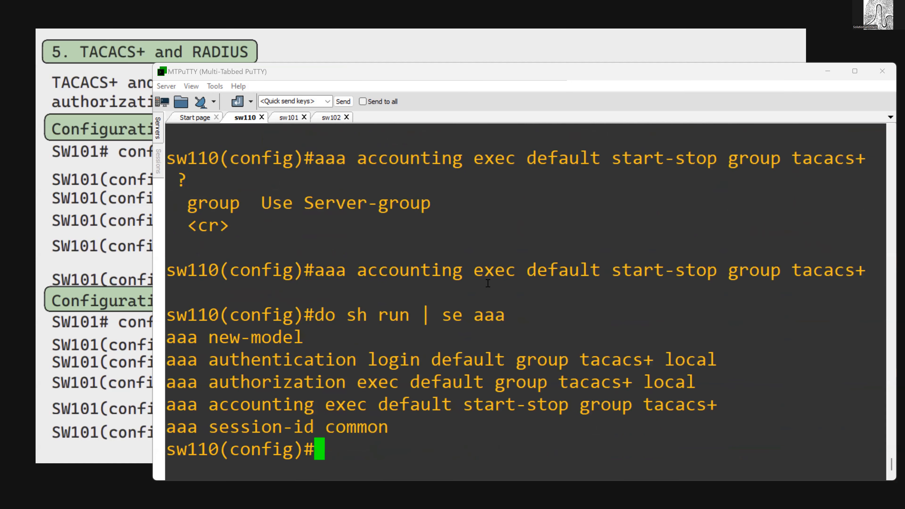
left_click_drag(211, 360, 338, 366)
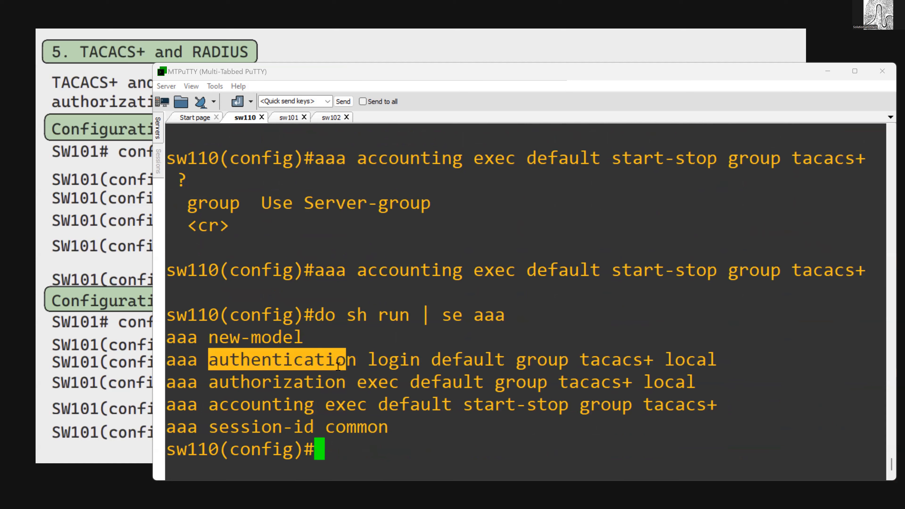
left_click_drag(227, 382, 271, 398)
double_click(239, 405)
left_click_drag(332, 366, 412, 373)
left_click(477, 378)
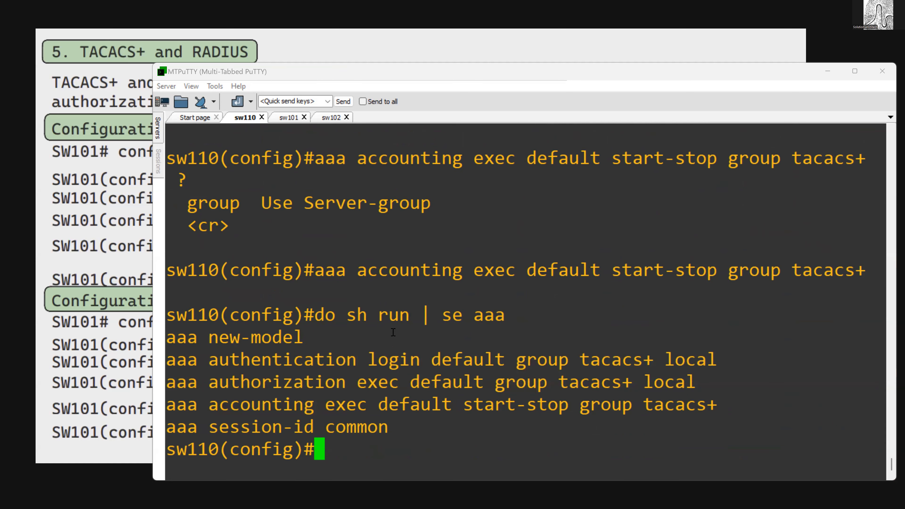
double_click(393, 333)
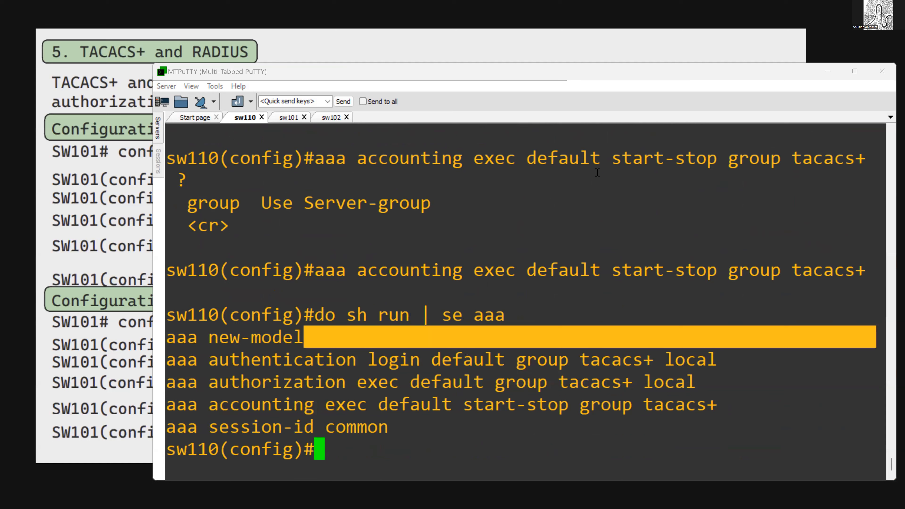
- Move the terminal aside, switch to the presentation and mark the tacacs-server and radius-server host lines
left_click(453, 70)
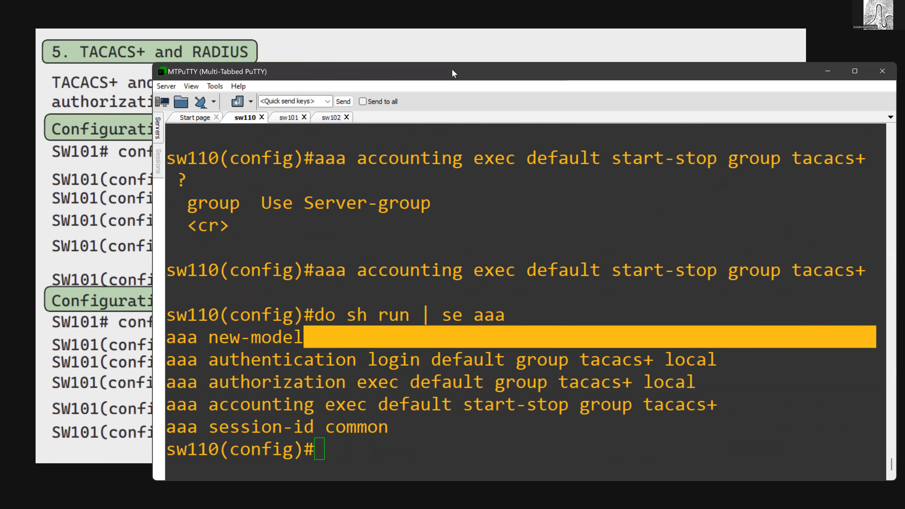
left_click_drag(453, 70, 534, 81)
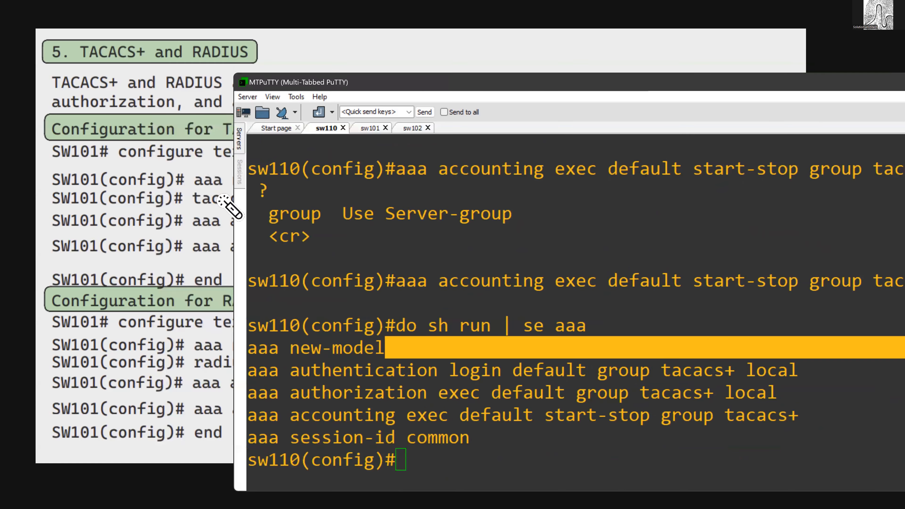
left_click(215, 192)
mouse_move(212, 188)
left_mouse_down()
mouse_move(351, 212)
mouse_move(562, 221)
mouse_move(612, 208)
left_mouse_up()
mouse_move(512, 178)
left_mouse_down()
mouse_move(265, 209)
mouse_move(505, 209)
left_mouse_up()
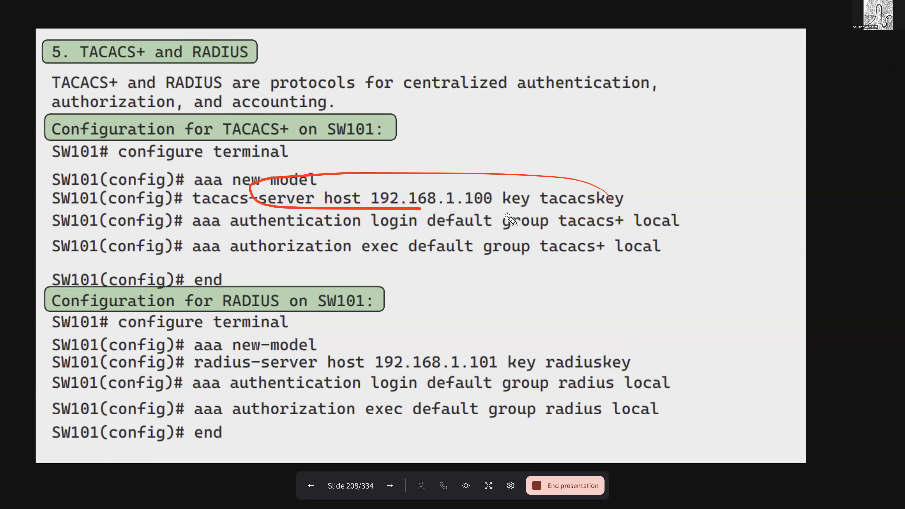
mouse_move(281, 347)
left_mouse_down()
mouse_move(381, 334)
mouse_move(342, 330)
left_mouse_up()
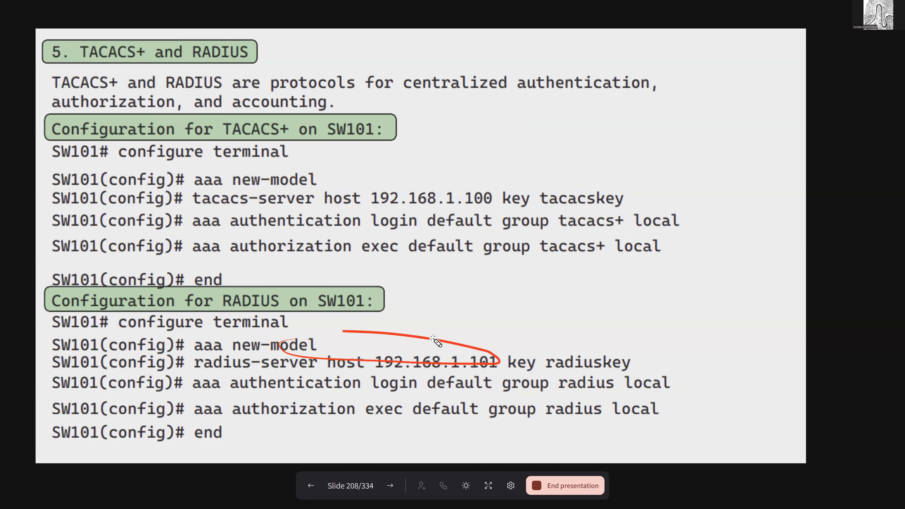
left_click(453, 332)
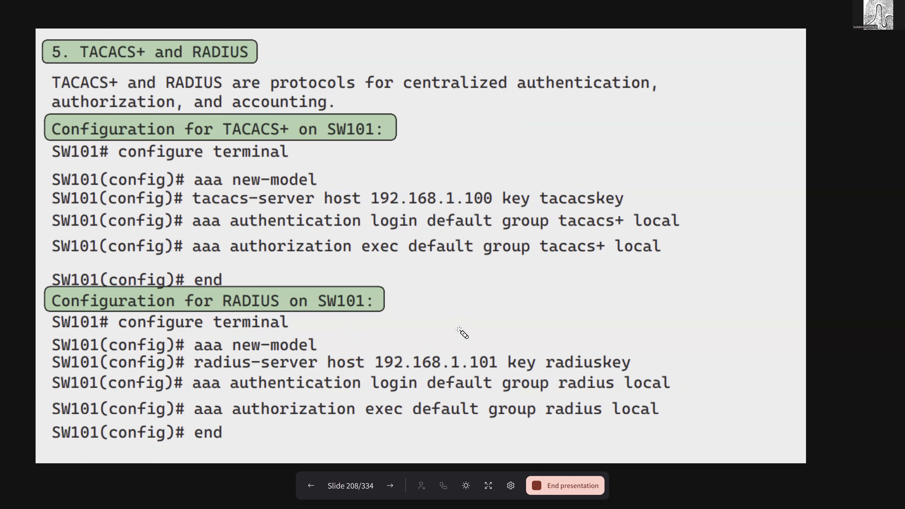
- Advance to the Cloud Managed slide, revisiting the TACACS+ and RADIUS slide once
left_click(390, 486)
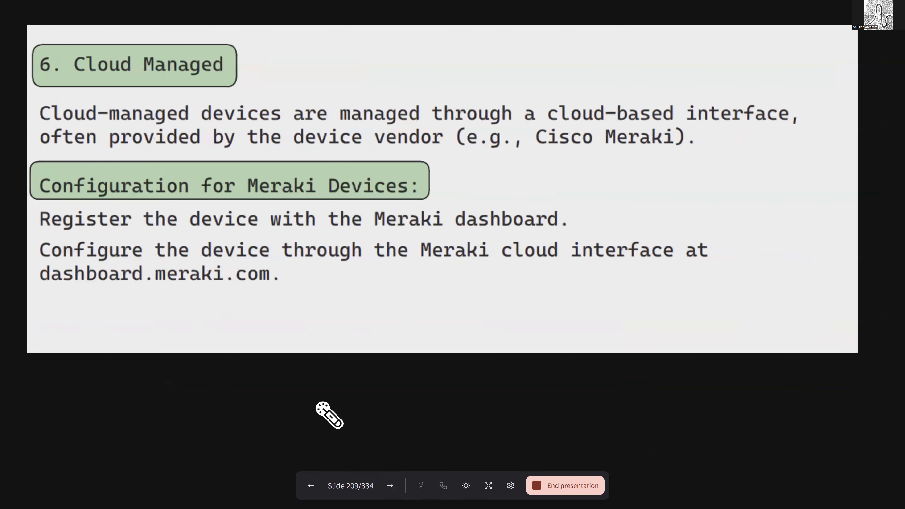
left_click(311, 486)
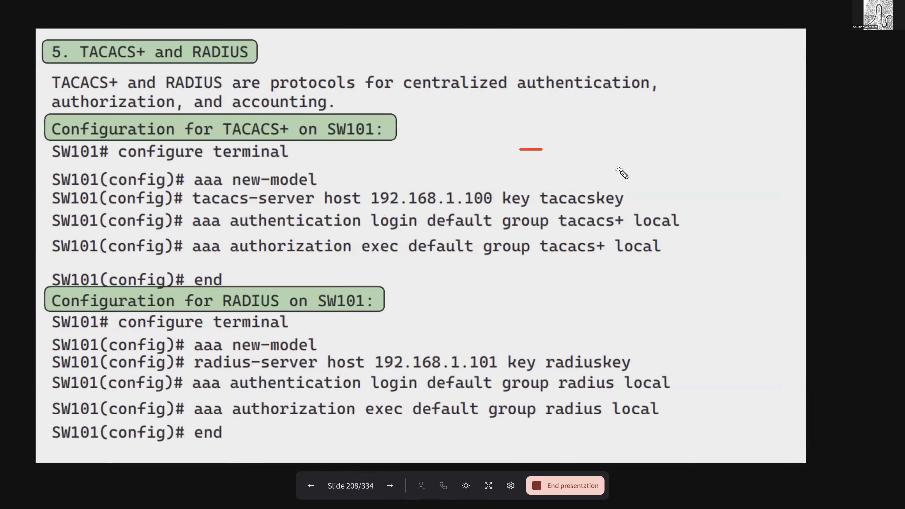
left_click(386, 488)
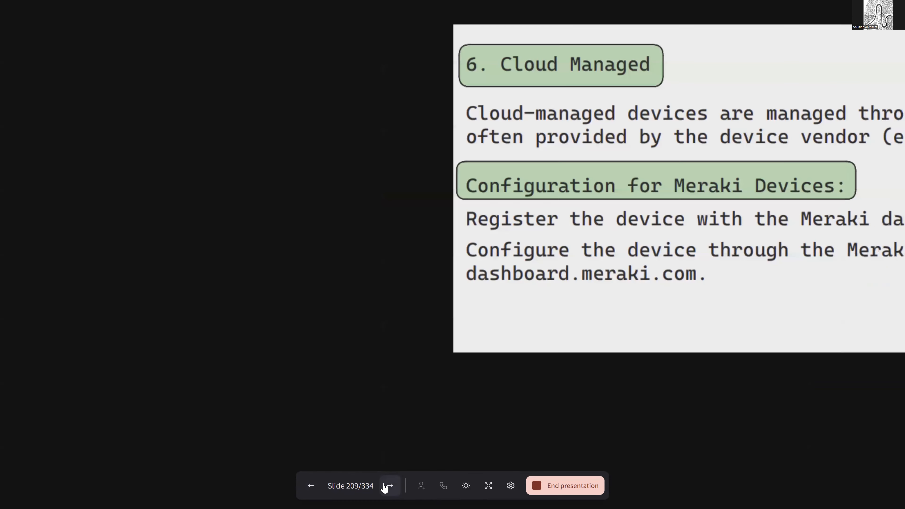